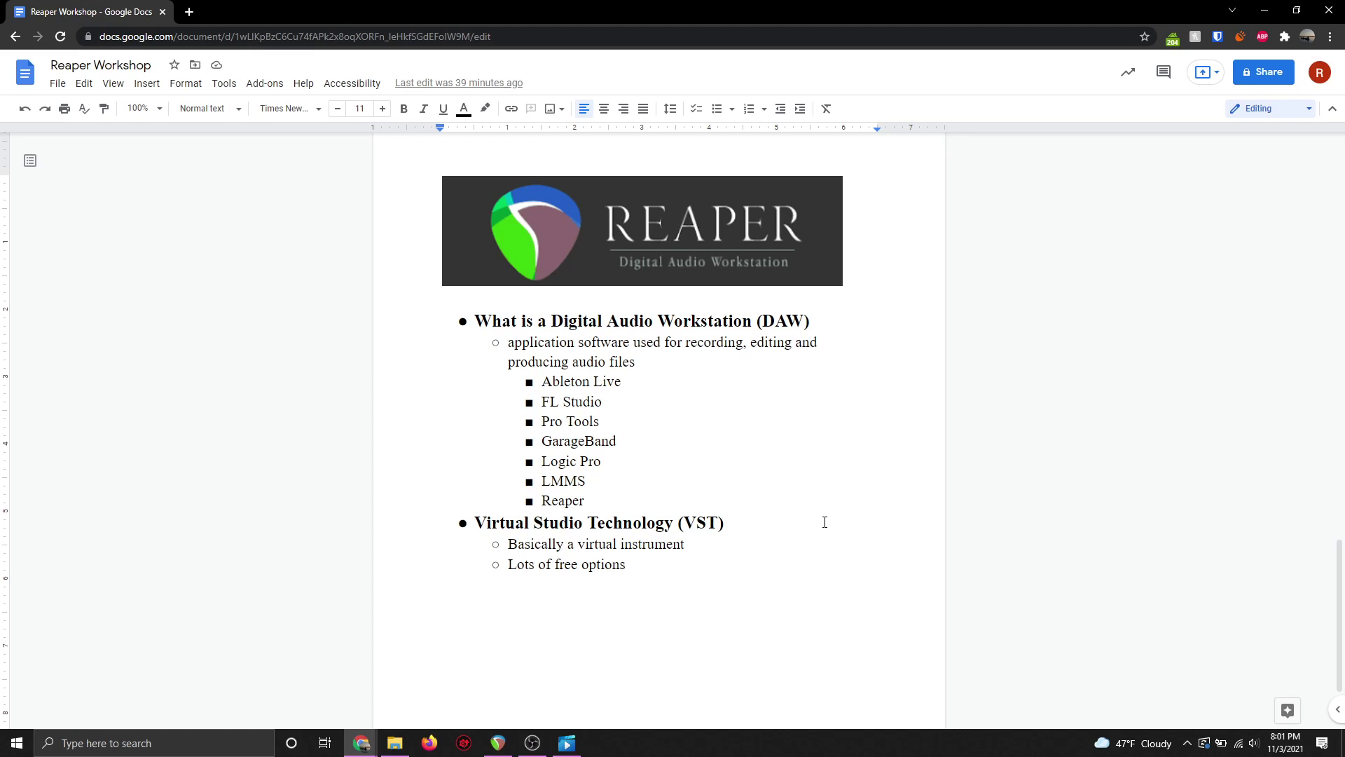
Switch to REAPER and briefly run playback on the empty project before stopping it
{"action": "left_click", "coordinate": [497, 743]}
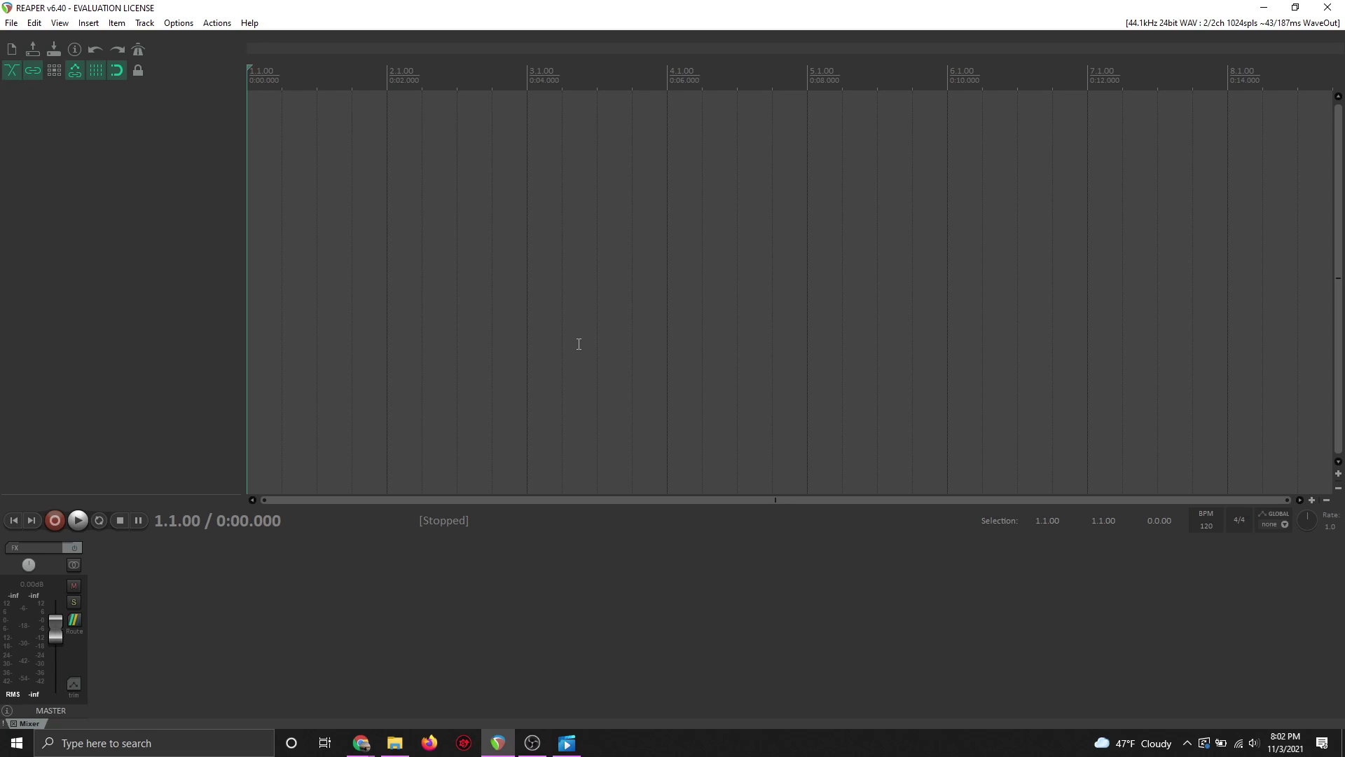
{"action": "key", "text": "space"}
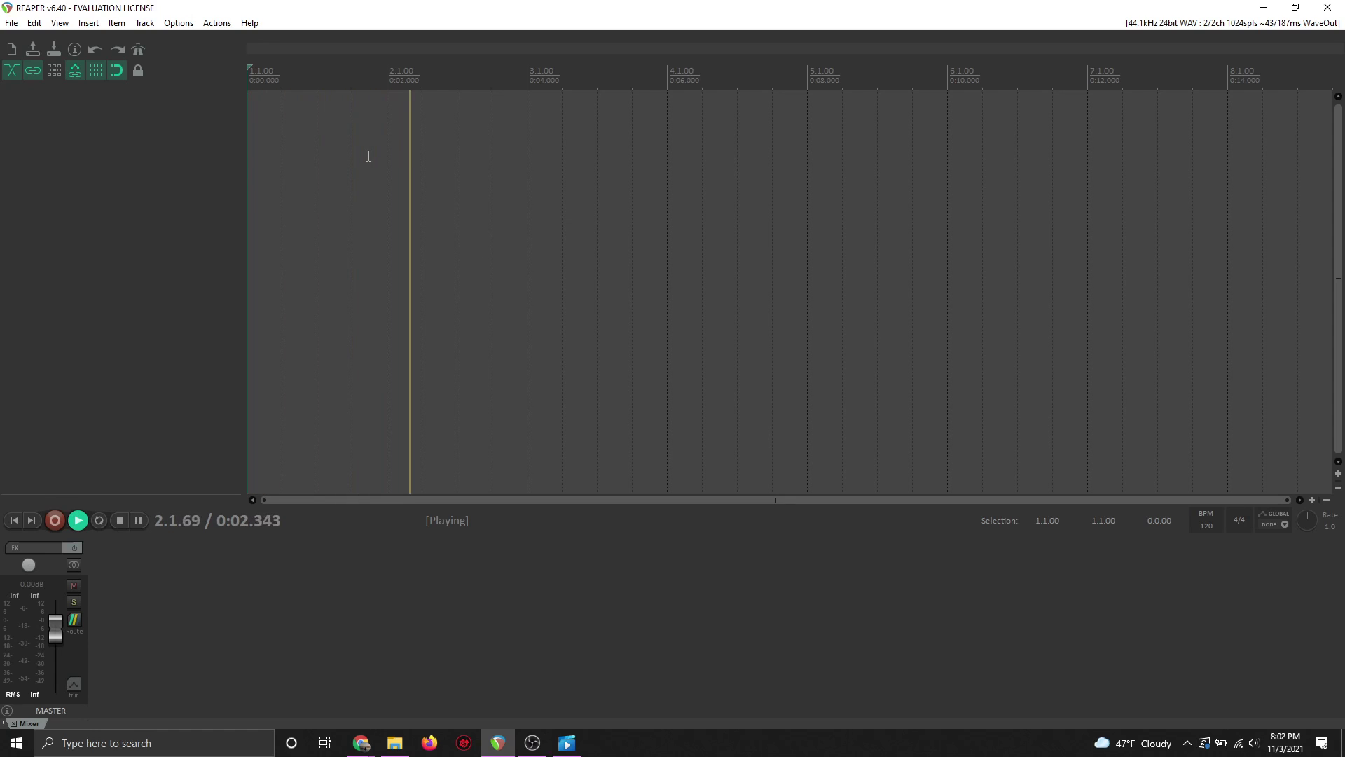
{"action": "key", "text": "space"}
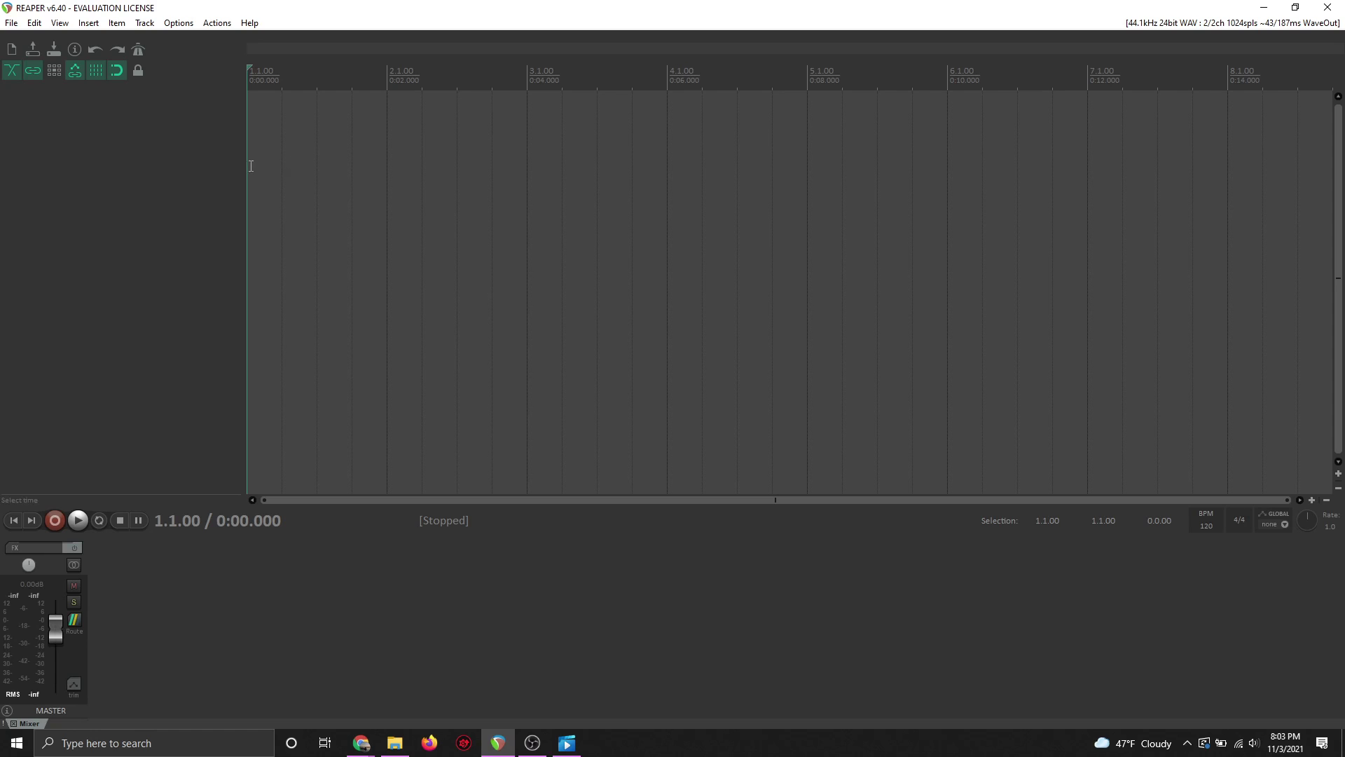
Open the dialog for inserting a virtual instrument on a new track and move it over the empty arrange area
{"action": "right_click", "coordinate": [114, 168]}
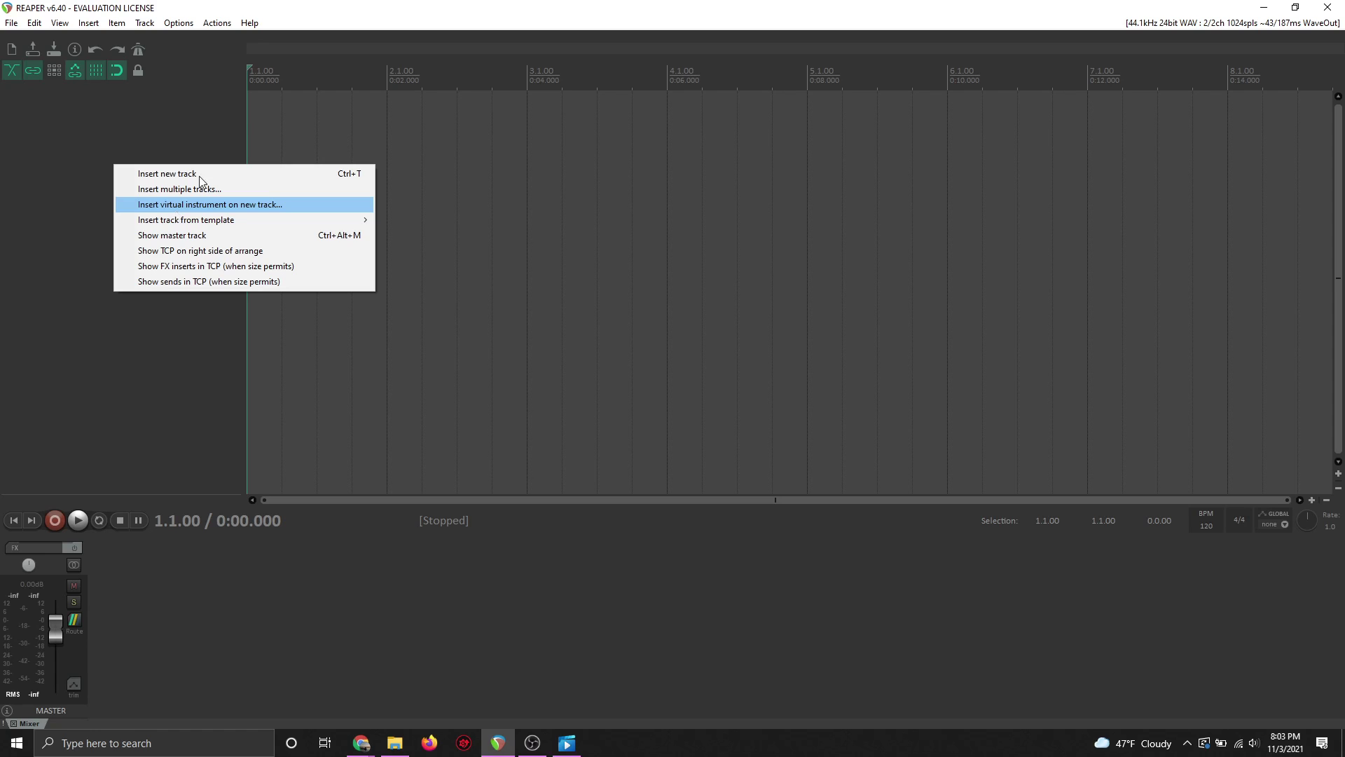
{"action": "left_click", "coordinate": [94, 25]}
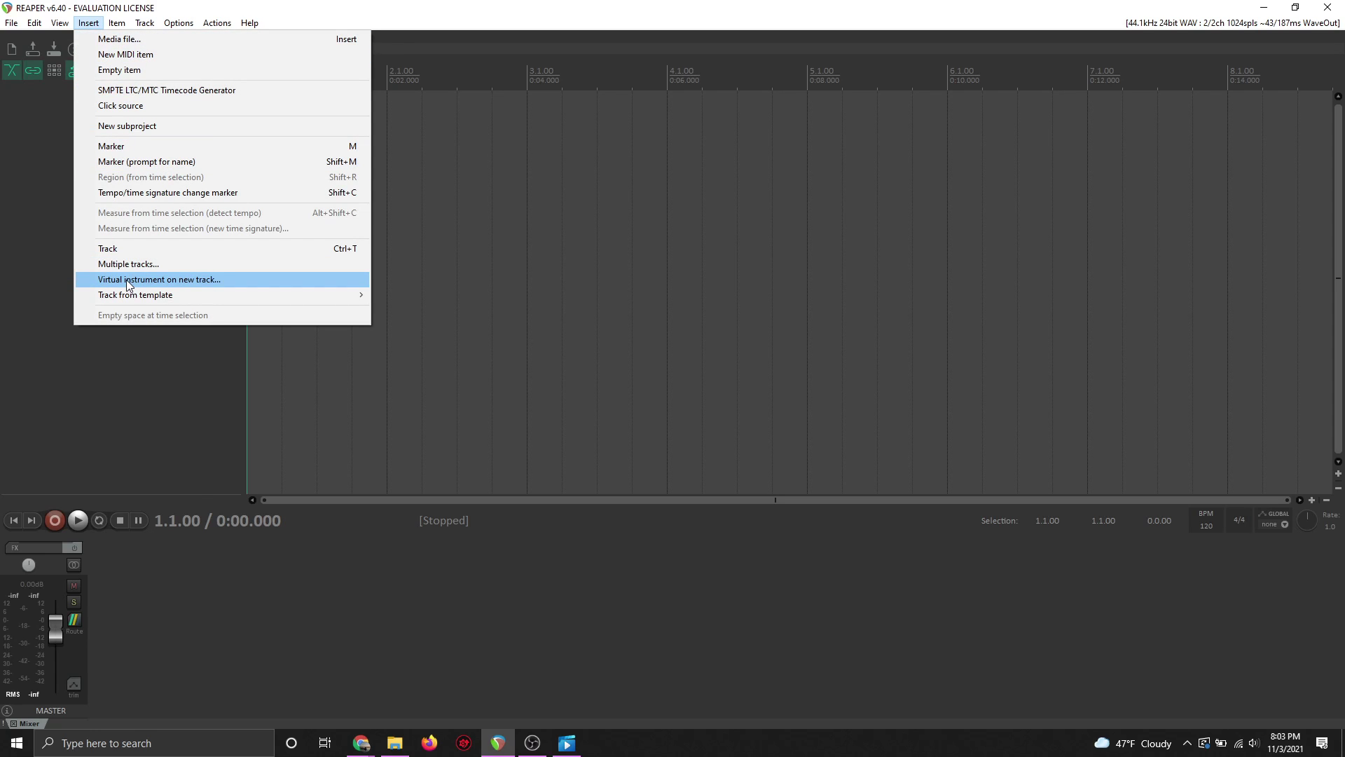
{"action": "left_click", "coordinate": [47, 208]}
{"action": "right_click", "coordinate": [73, 208]}
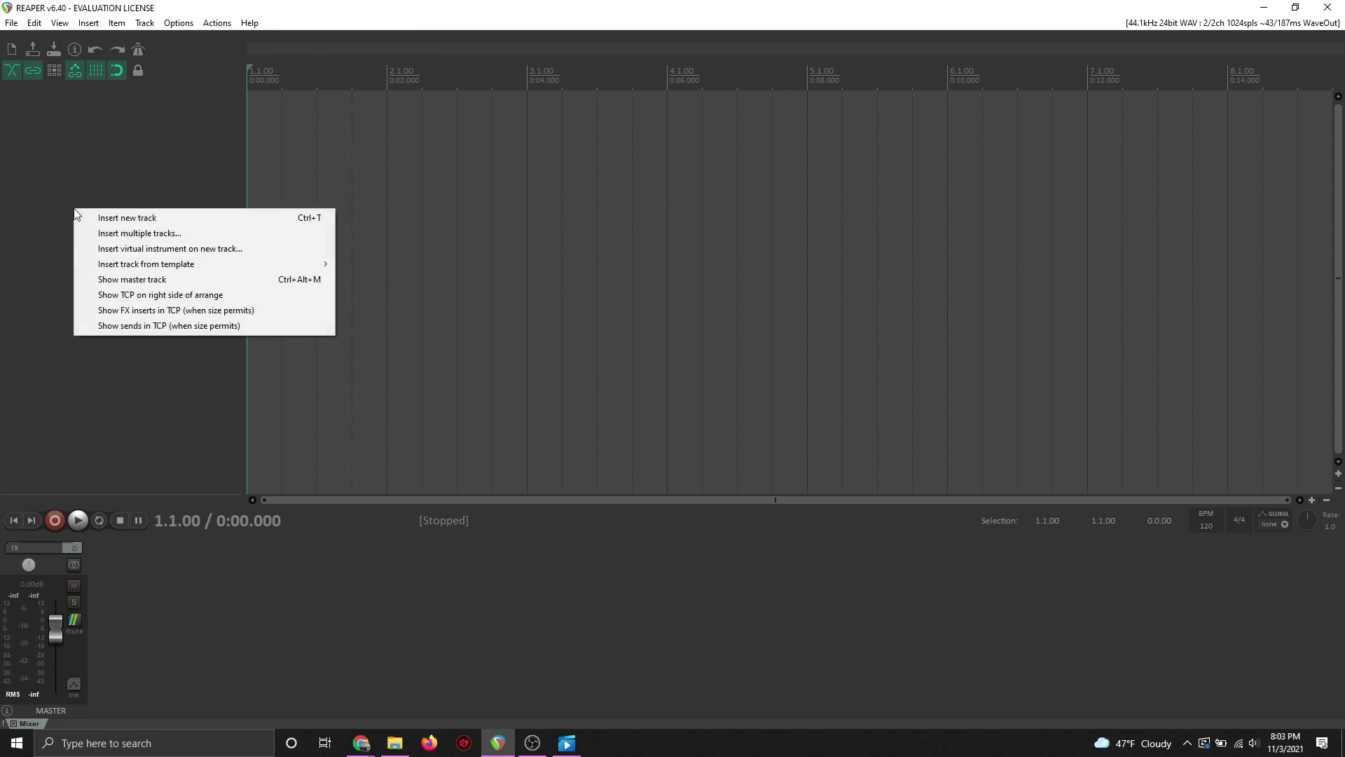
{"action": "left_click", "coordinate": [130, 251]}
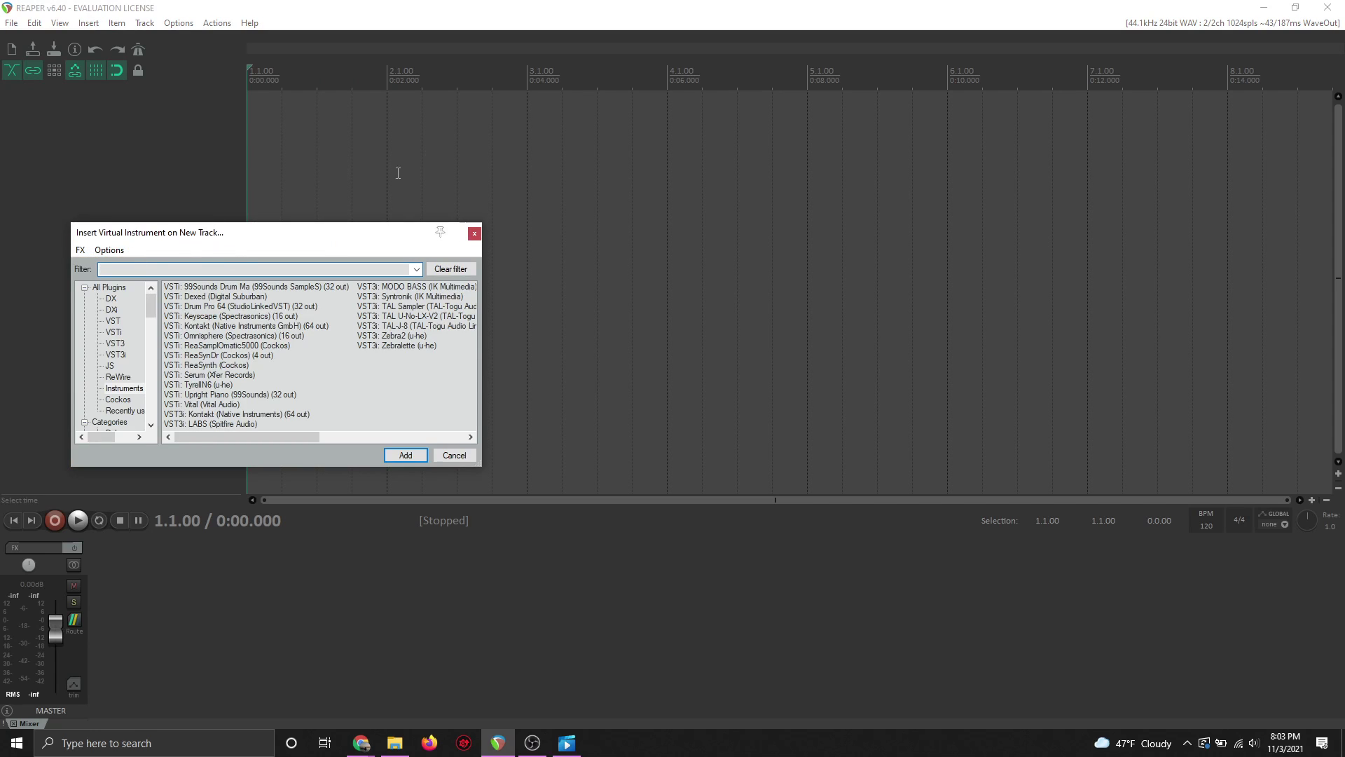
{"action": "left_click_drag", "start_coordinate": [345, 237], "coordinate": [614, 138]}
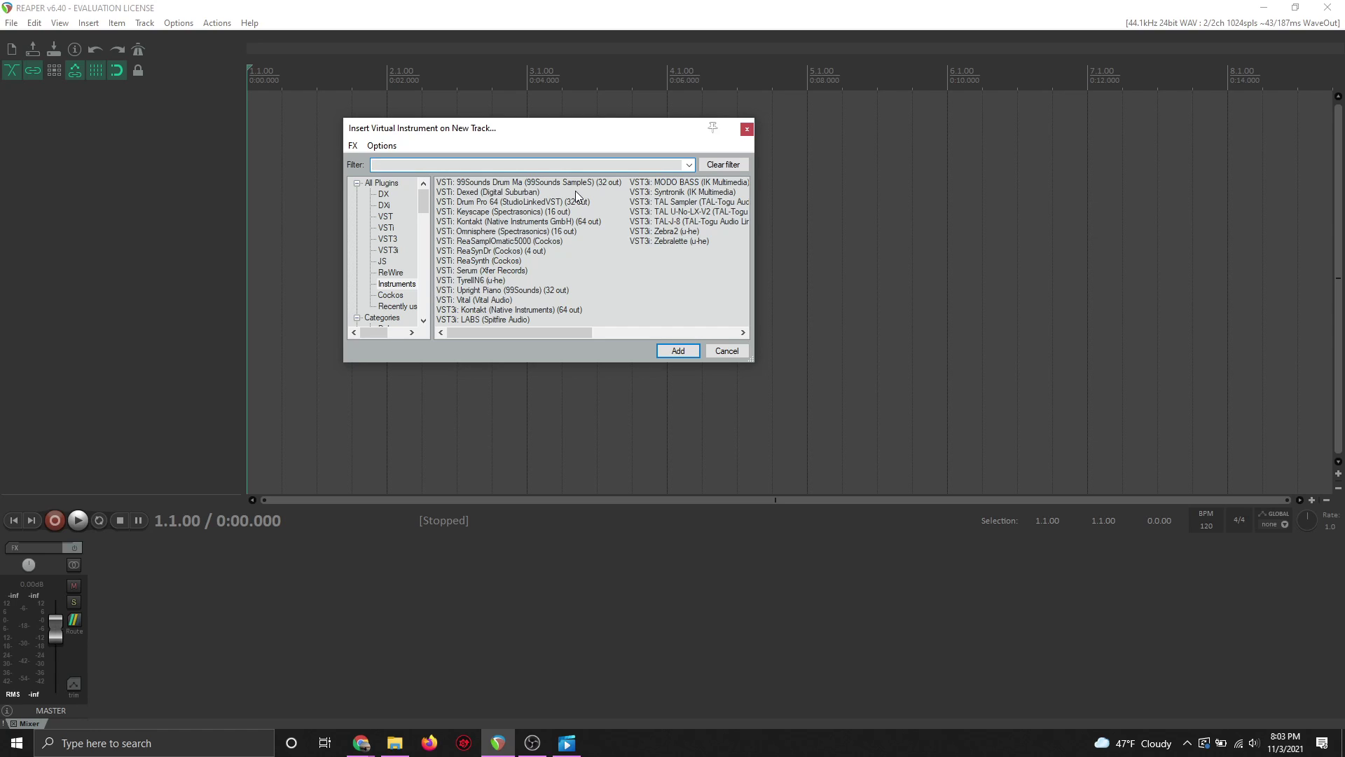
Add 99Sounds Drum Ma on a new track without building extra output tracks, and move its plugin window clear of the track
{"action": "scroll", "coordinate": [568, 195], "scroll_direction": "right", "scroll_amount": 3}
{"action": "scroll", "coordinate": [567, 195], "scroll_direction": "left", "scroll_amount": 3}
{"action": "left_click", "coordinate": [513, 184]}
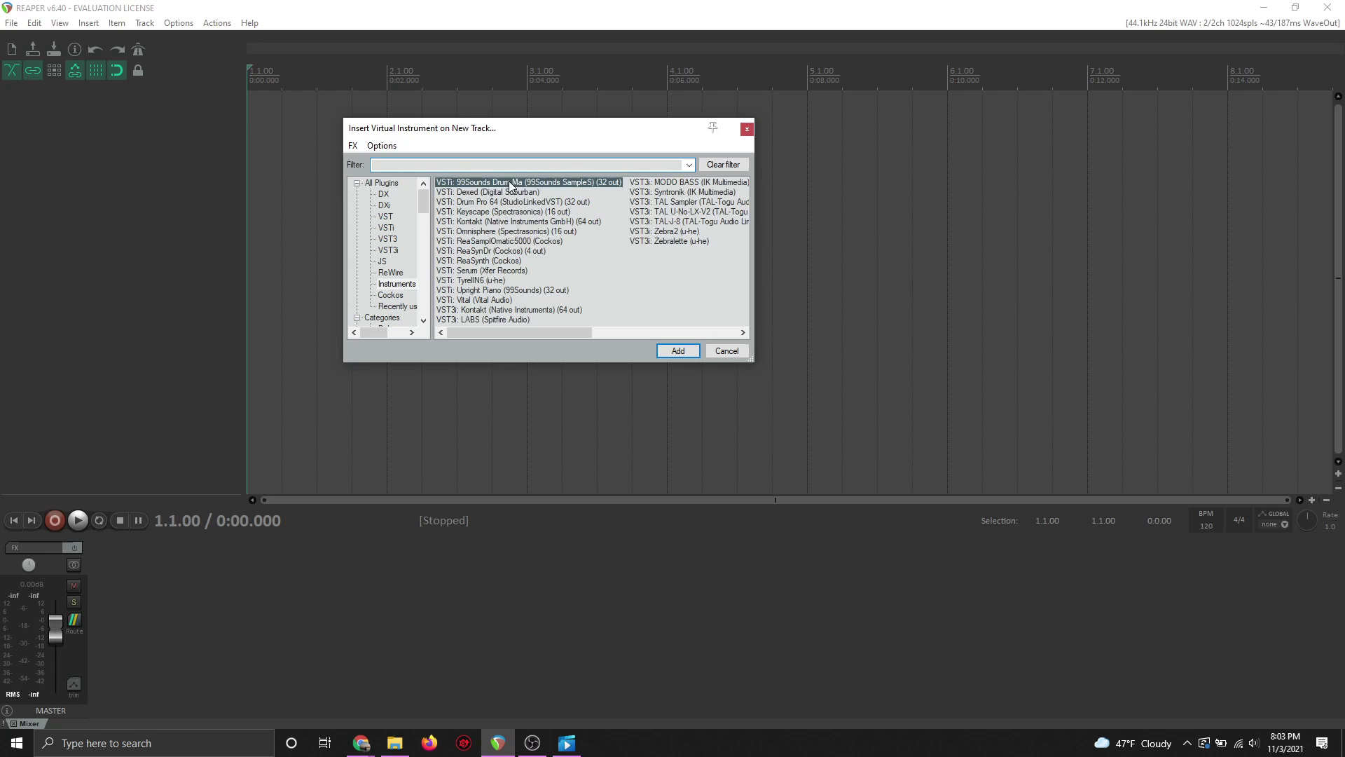
{"action": "left_click", "coordinate": [678, 351]}
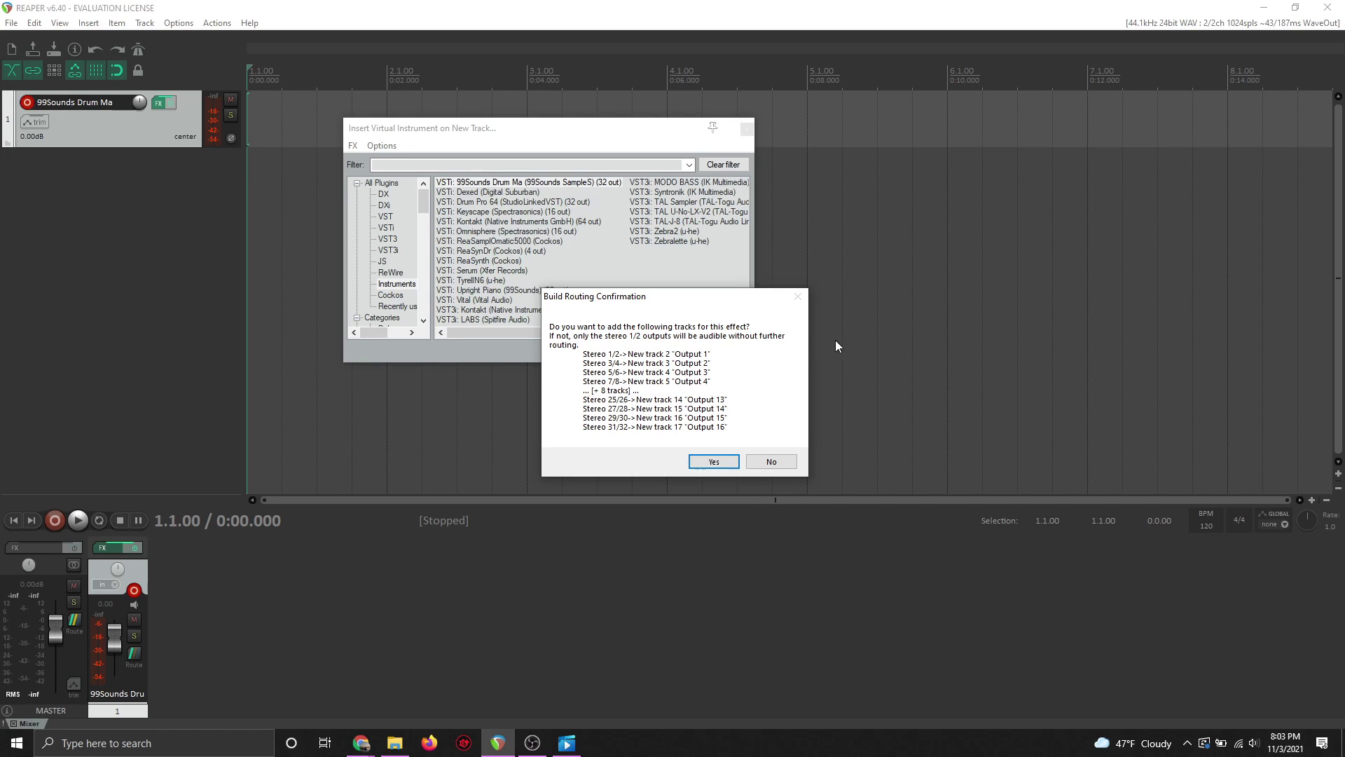
{"action": "left_click", "coordinate": [771, 462]}
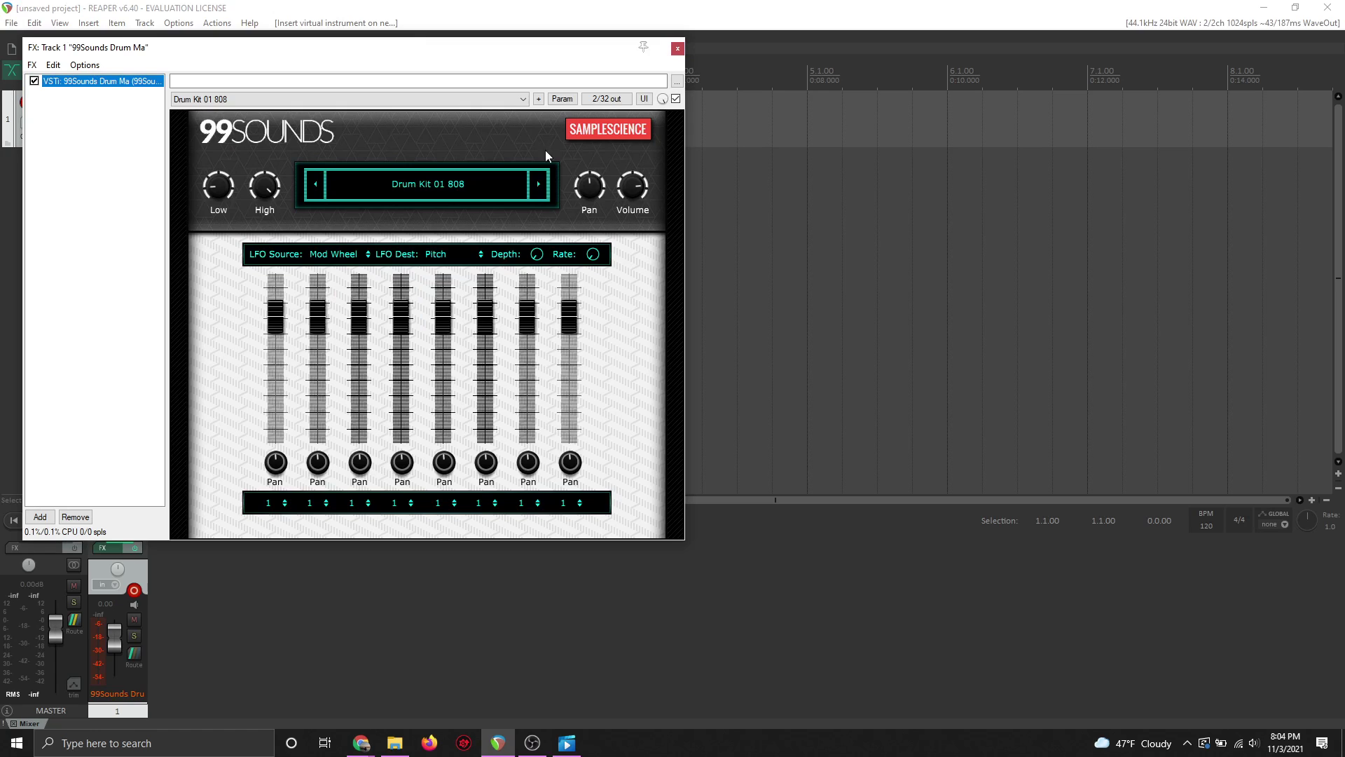
{"action": "left_click_drag", "start_coordinate": [471, 53], "coordinate": [1080, 120]}
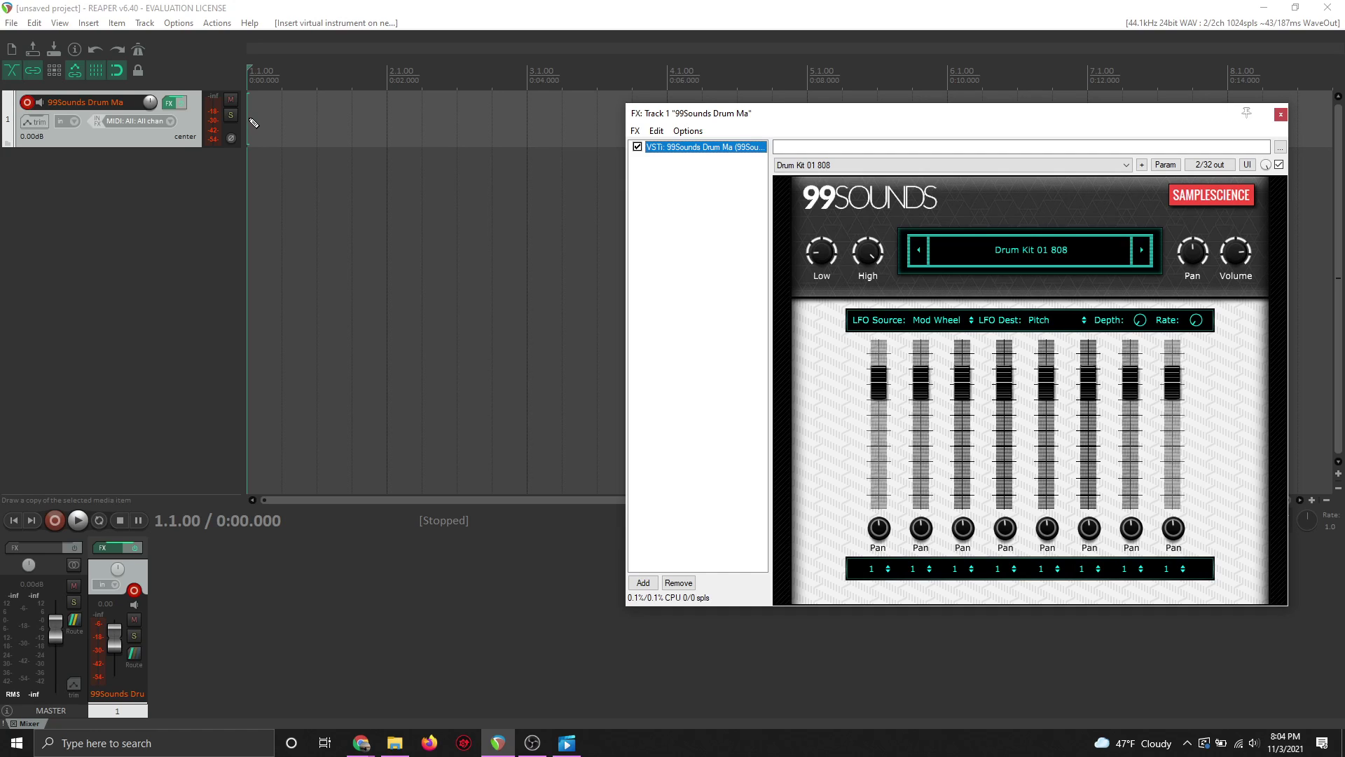
Draw a MIDI item from measure 1 to measure 3 on the drum track and delete it
{"action": "mouse_move", "coordinate": [254, 123]}
{"action": "left_mouse_down"}
{"action": "mouse_move", "coordinate": [545, 123]}
{"action": "mouse_move", "coordinate": [527, 123]}
{"action": "left_mouse_up"}
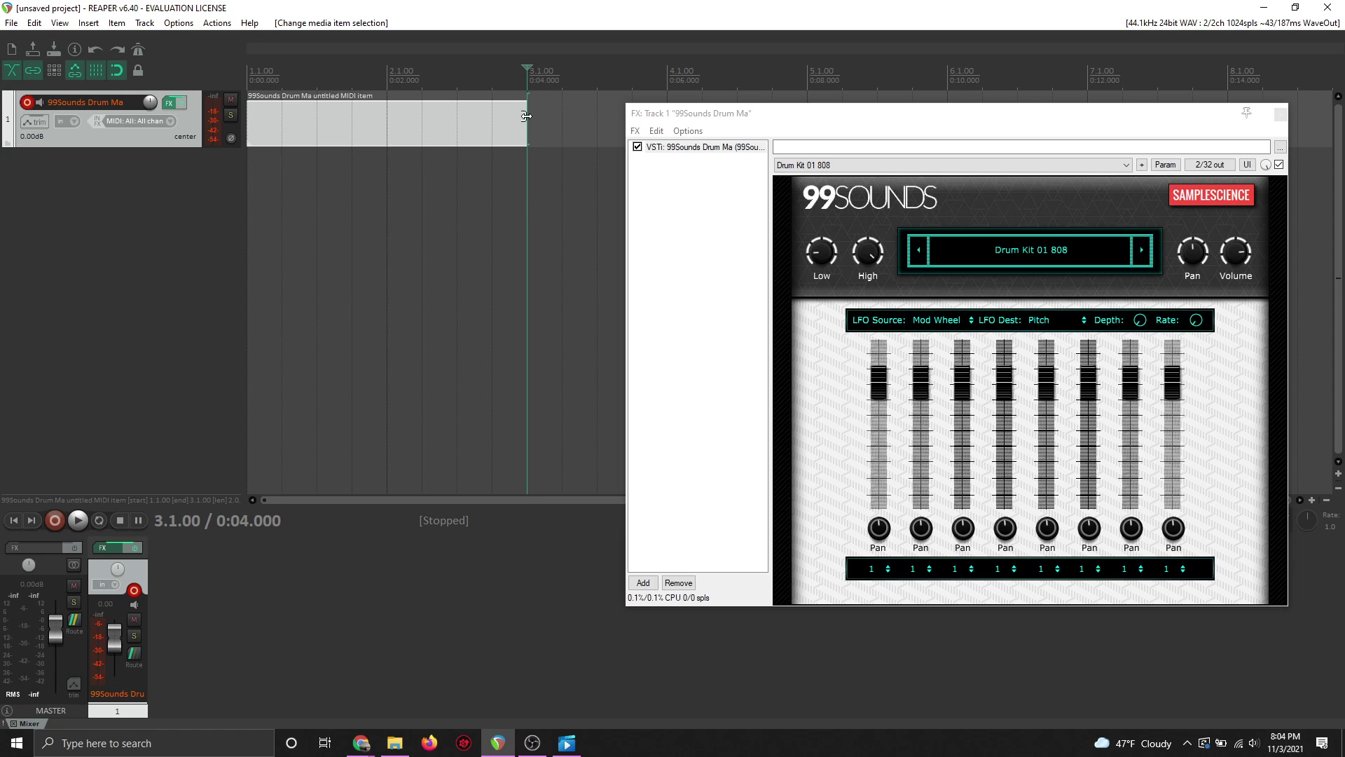
{"action": "left_click", "coordinate": [455, 119]}
{"action": "key", "text": "Delete"}
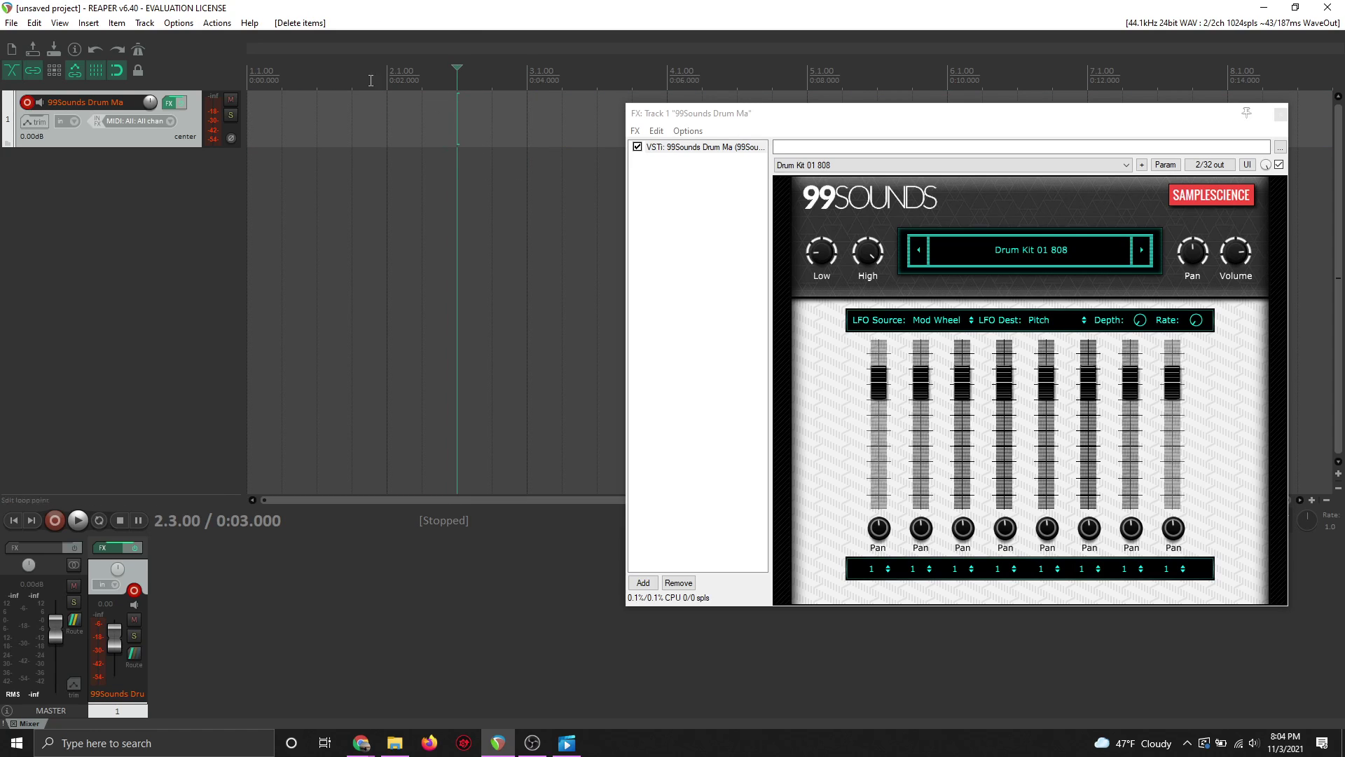
Insert a new MIDI item at the edit cursor on the drum track and delete it
{"action": "left_click", "coordinate": [89, 23]}
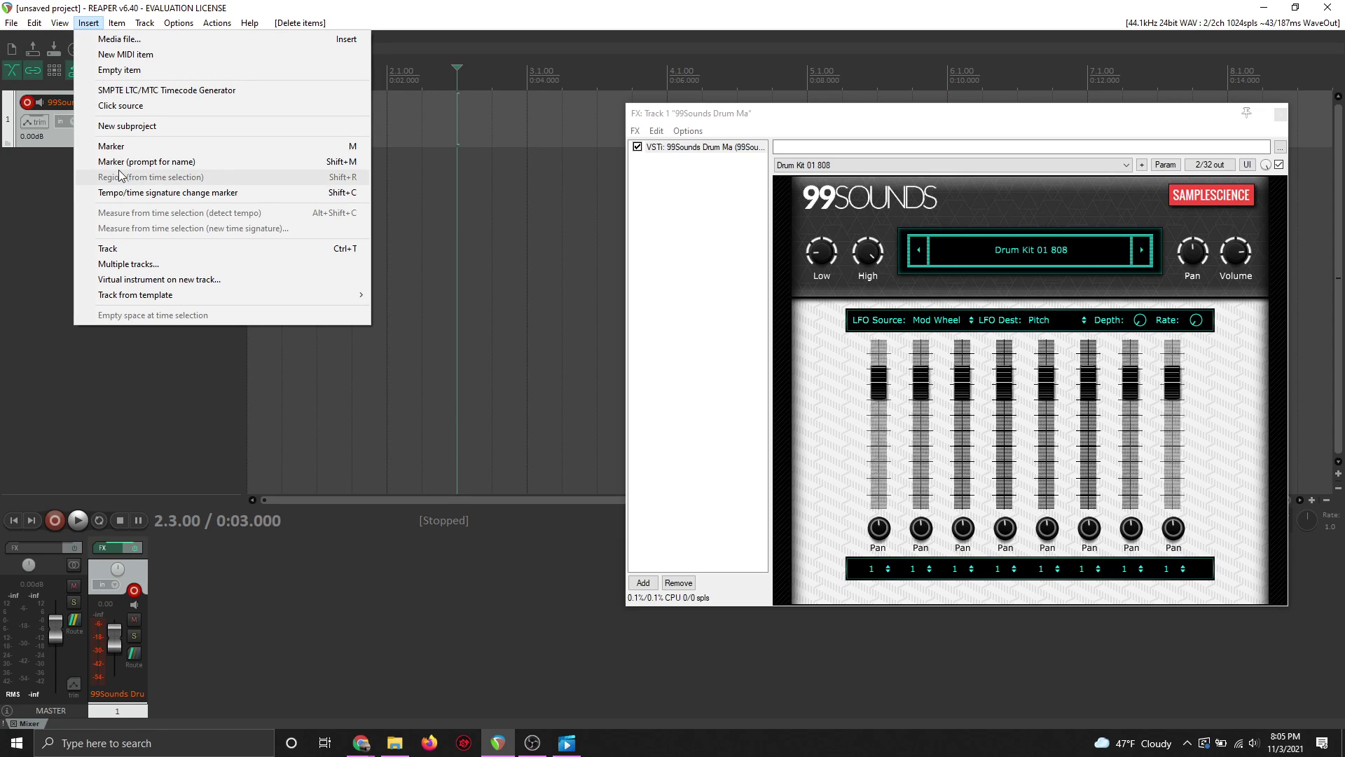
{"action": "left_click", "coordinate": [124, 54]}
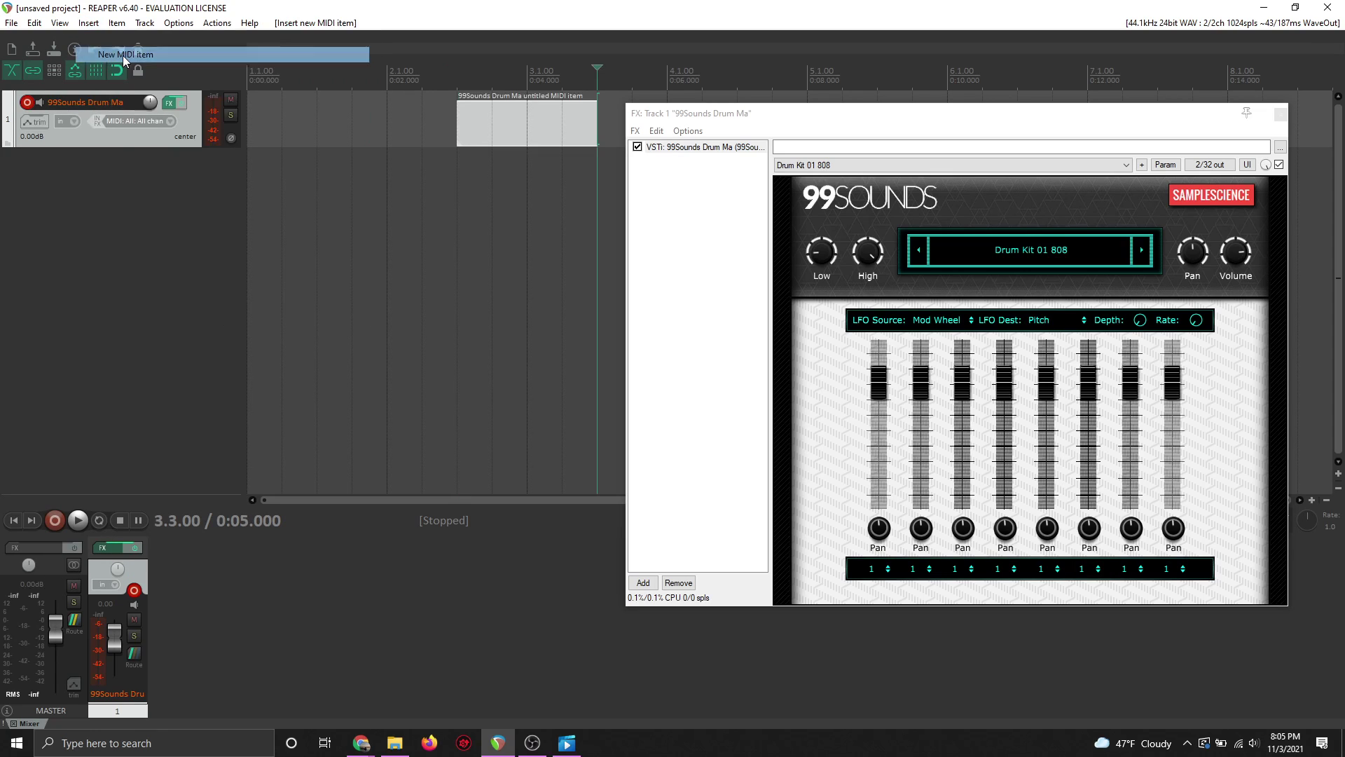
{"action": "left_click", "coordinate": [556, 106]}
{"action": "key", "text": "Delete"}
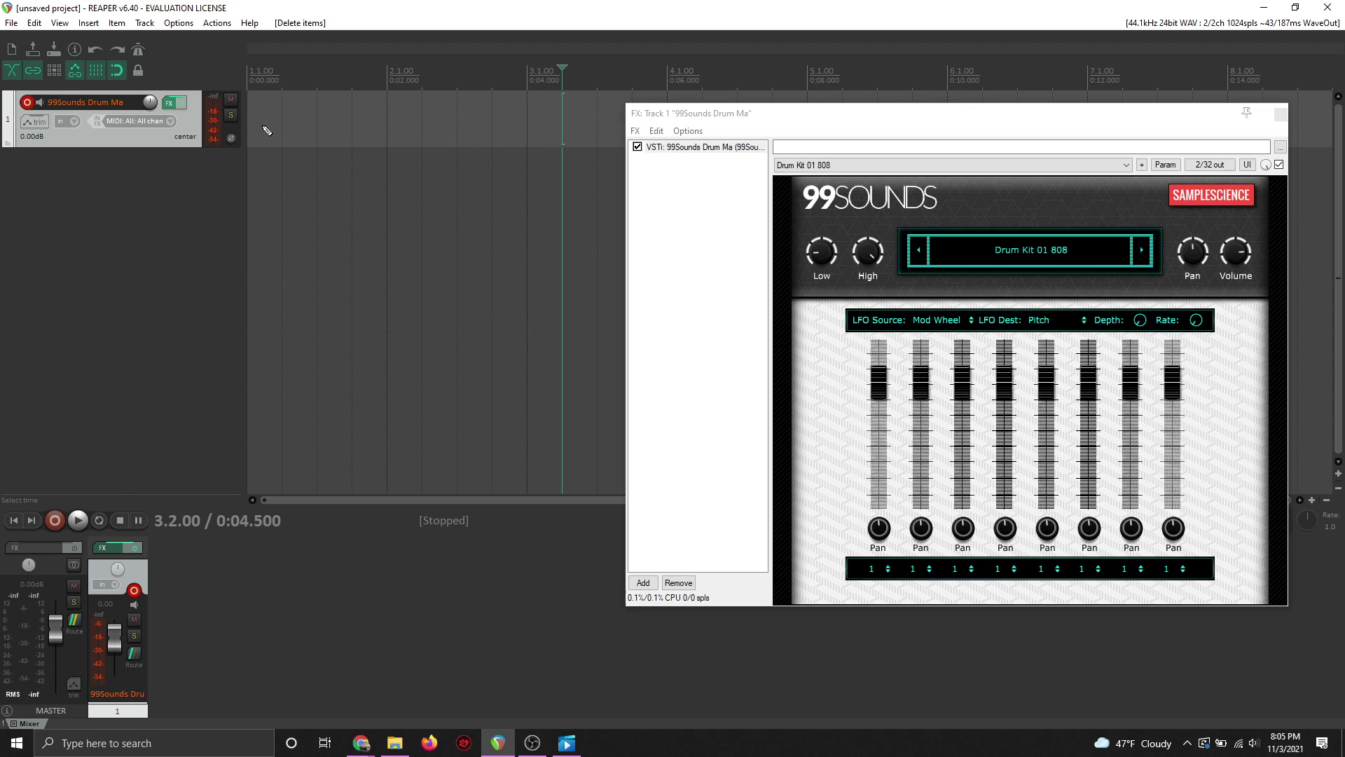
Draw a two-measure MIDI item from the project start on the drum track and open it in the MIDI editor below the track
{"action": "mouse_move", "coordinate": [249, 125]}
{"action": "left_mouse_down"}
{"action": "mouse_move", "coordinate": [616, 122]}
{"action": "mouse_move", "coordinate": [514, 116]}
{"action": "left_mouse_up"}
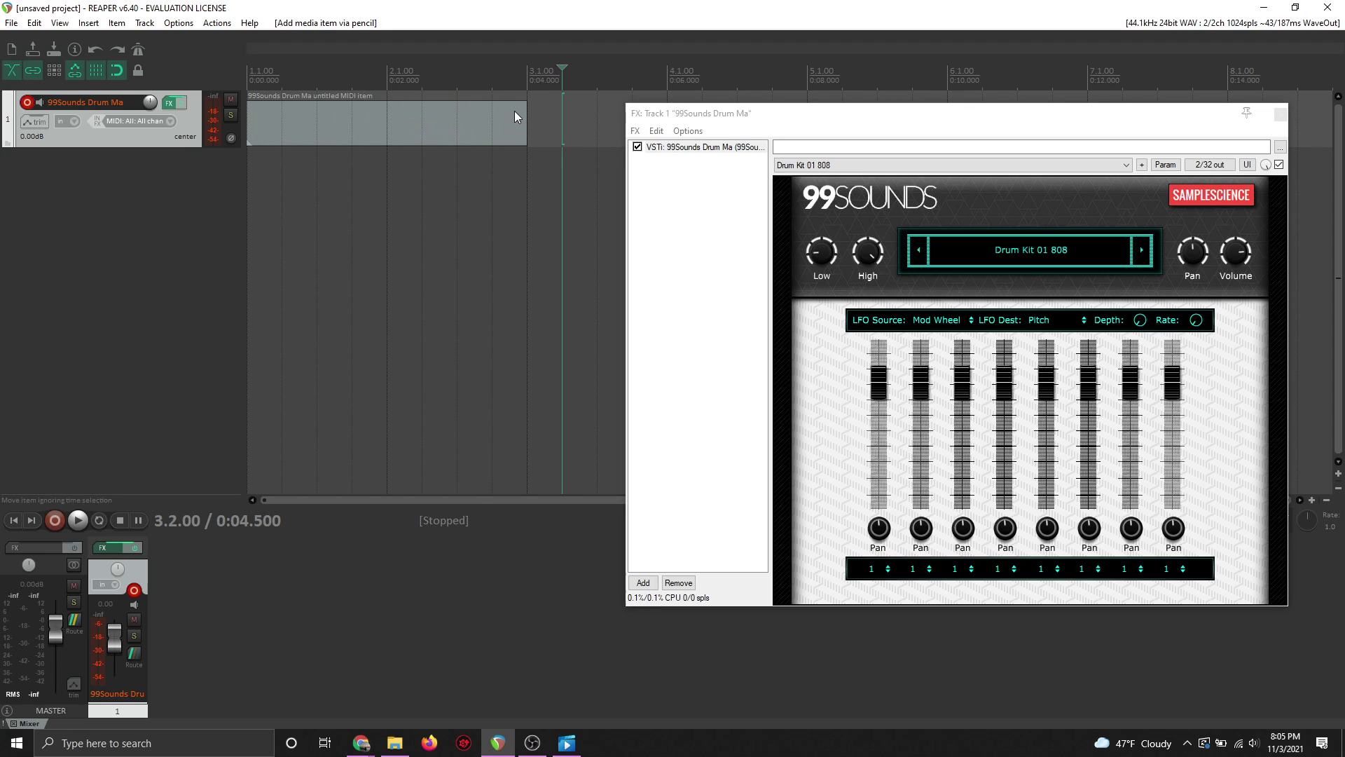
{"action": "left_click", "coordinate": [518, 150]}
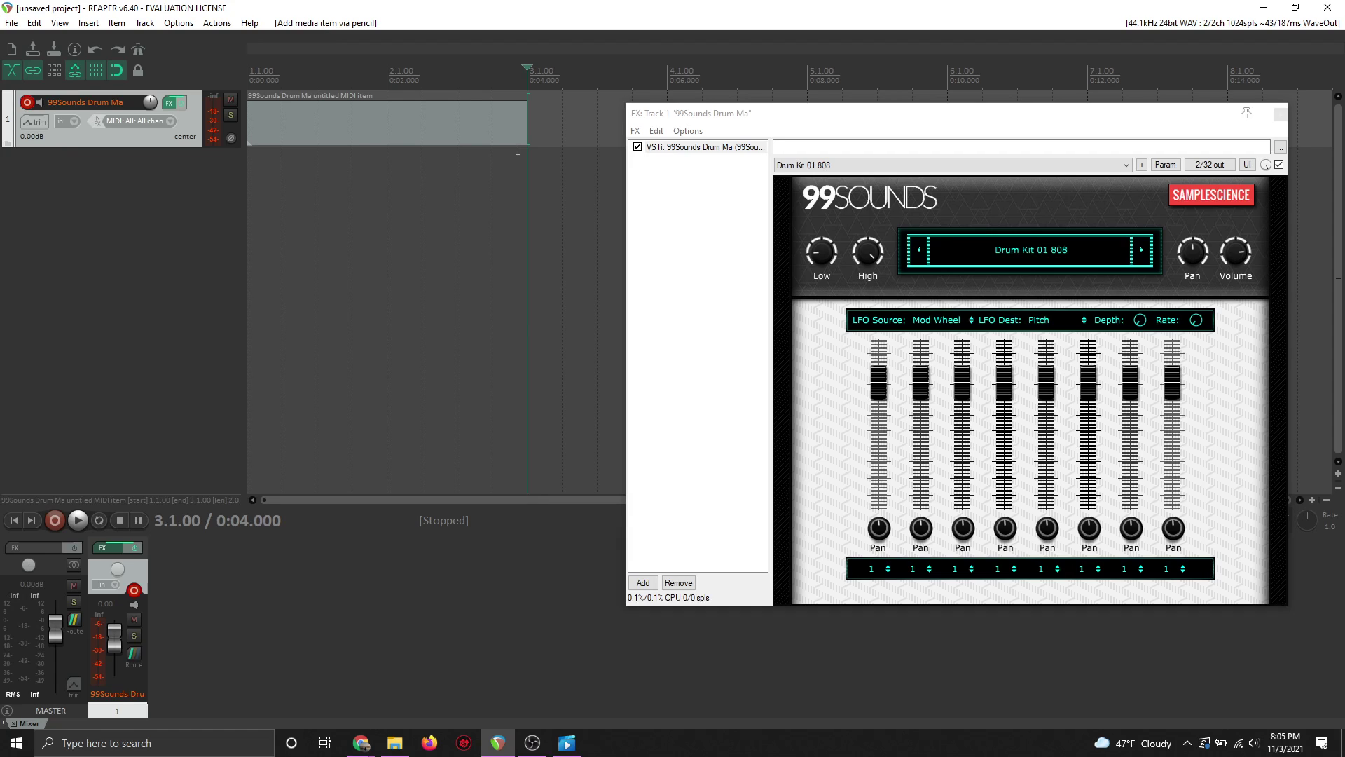
{"action": "left_click", "coordinate": [439, 119]}
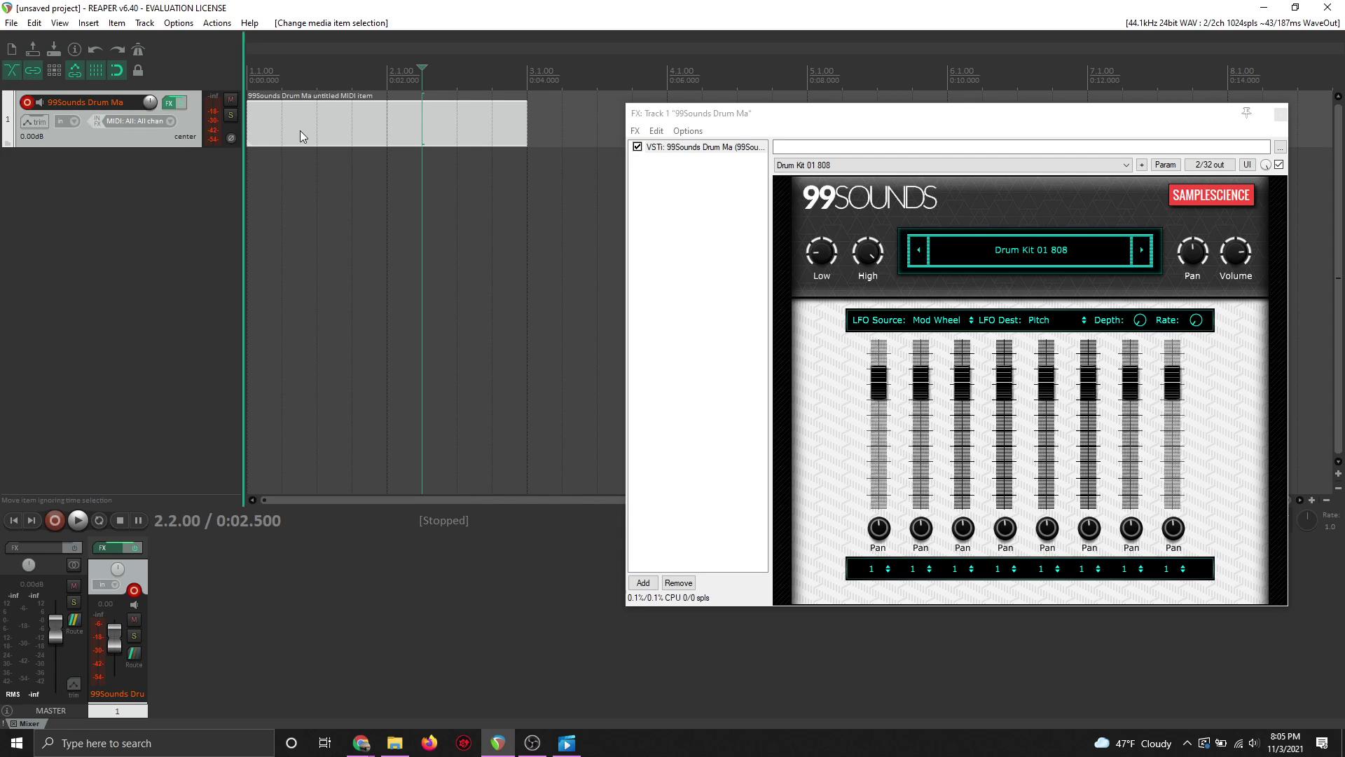
{"action": "double_click", "coordinate": [332, 124]}
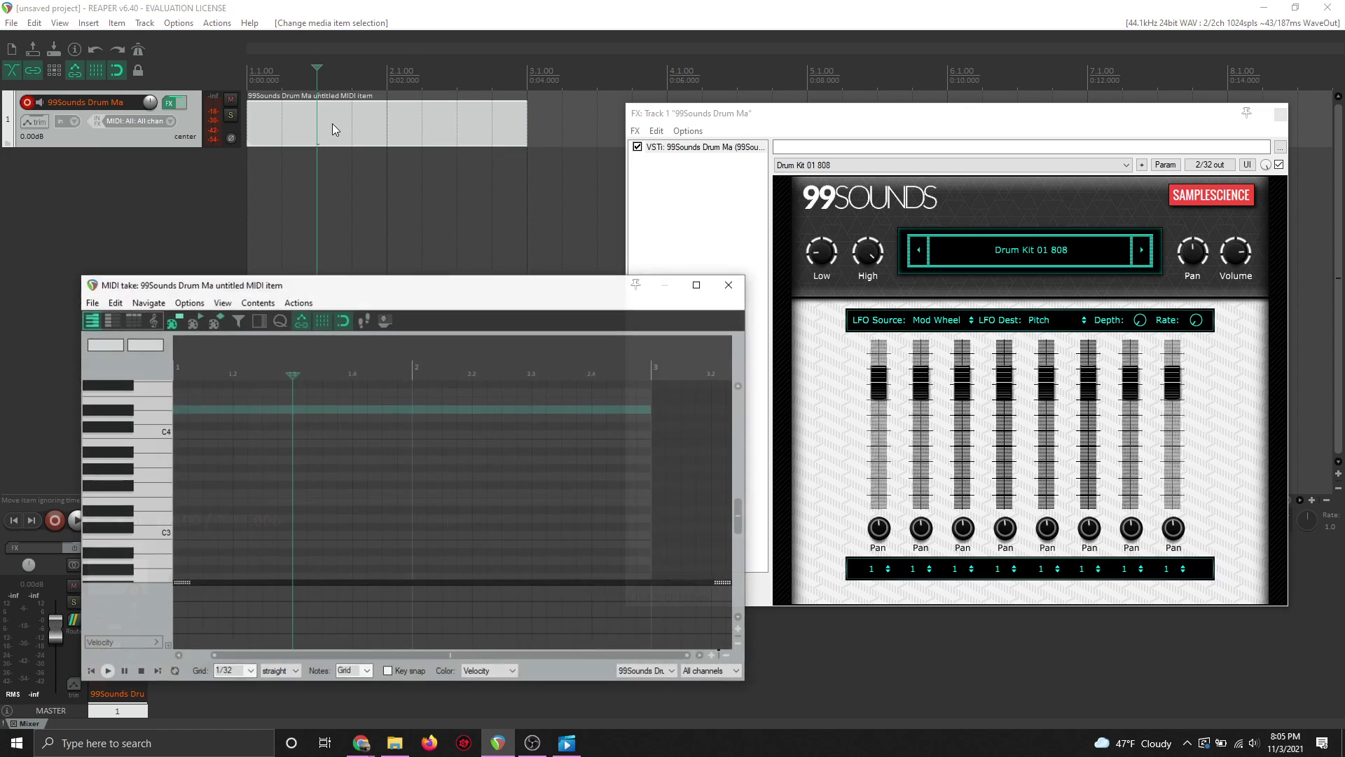
{"action": "left_click_drag", "start_coordinate": [422, 293], "coordinate": [403, 198]}
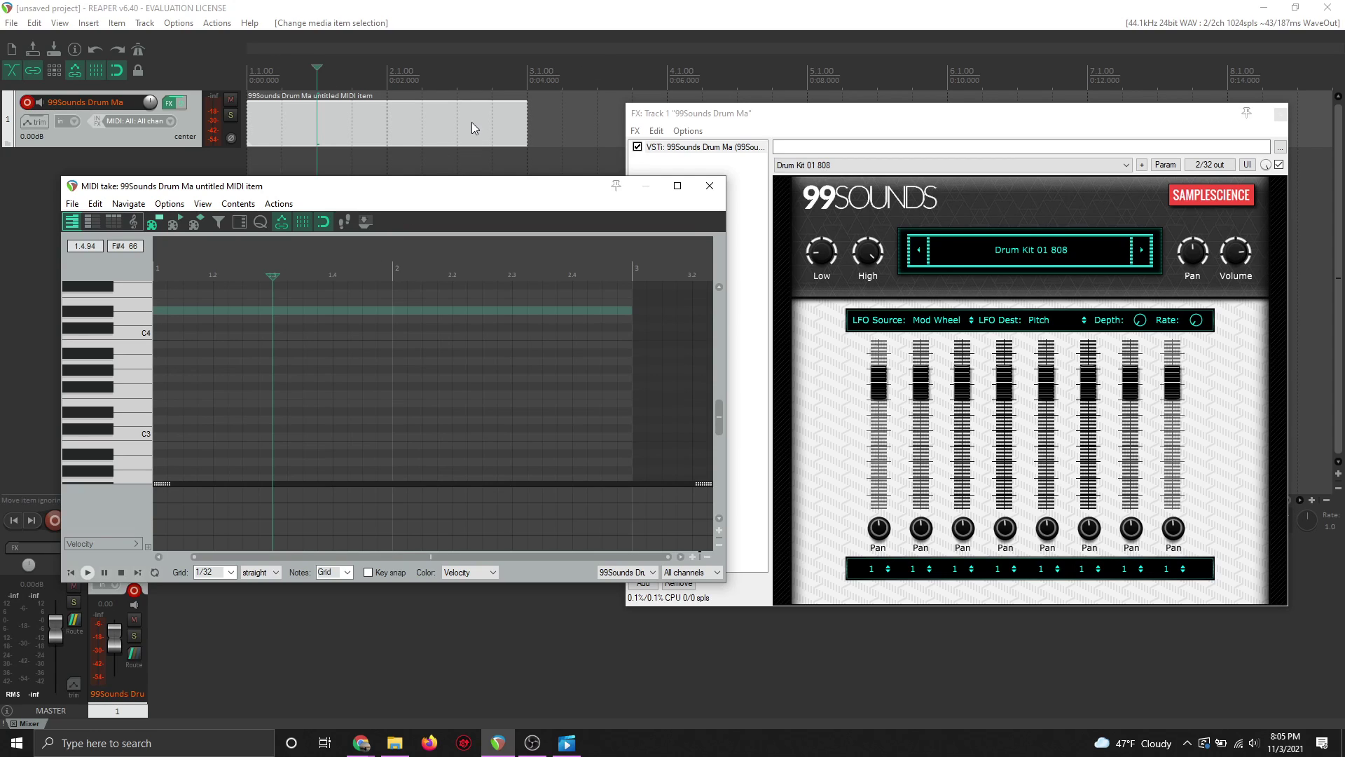
Compare the piano roll and named notes views in the MIDI editor, leaving it on named notes
{"action": "key", "text": "space"}
{"action": "key", "text": "space"}
{"action": "left_click", "coordinate": [90, 226]}
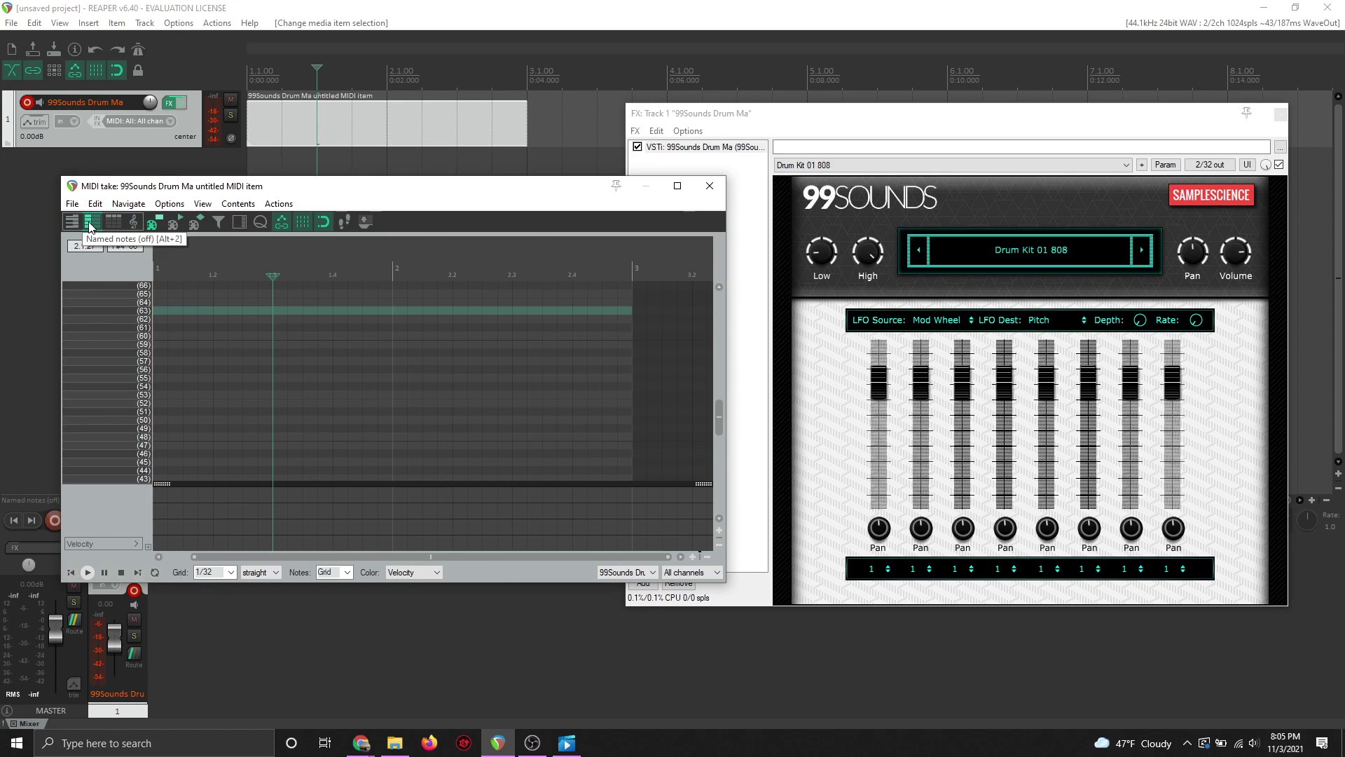
{"action": "left_click", "coordinate": [73, 223]}
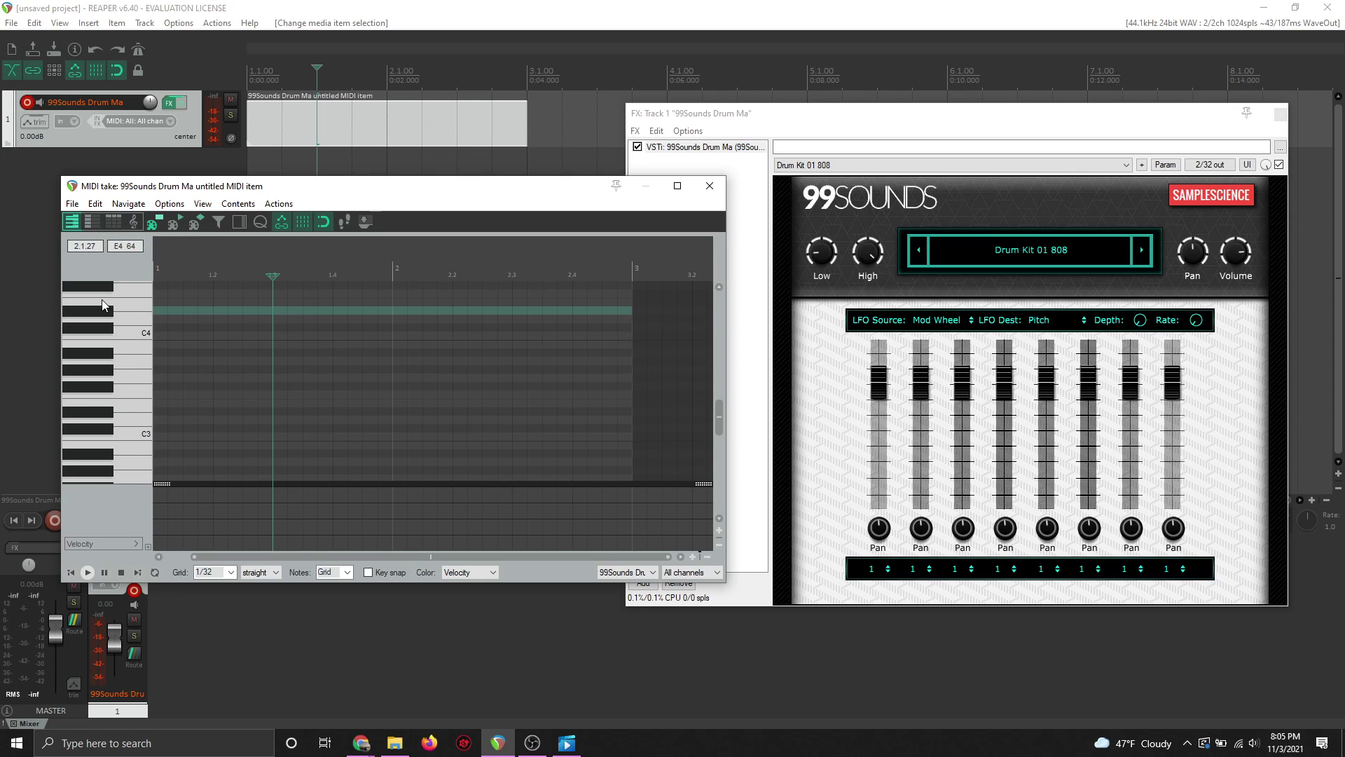
{"action": "left_click", "coordinate": [92, 221]}
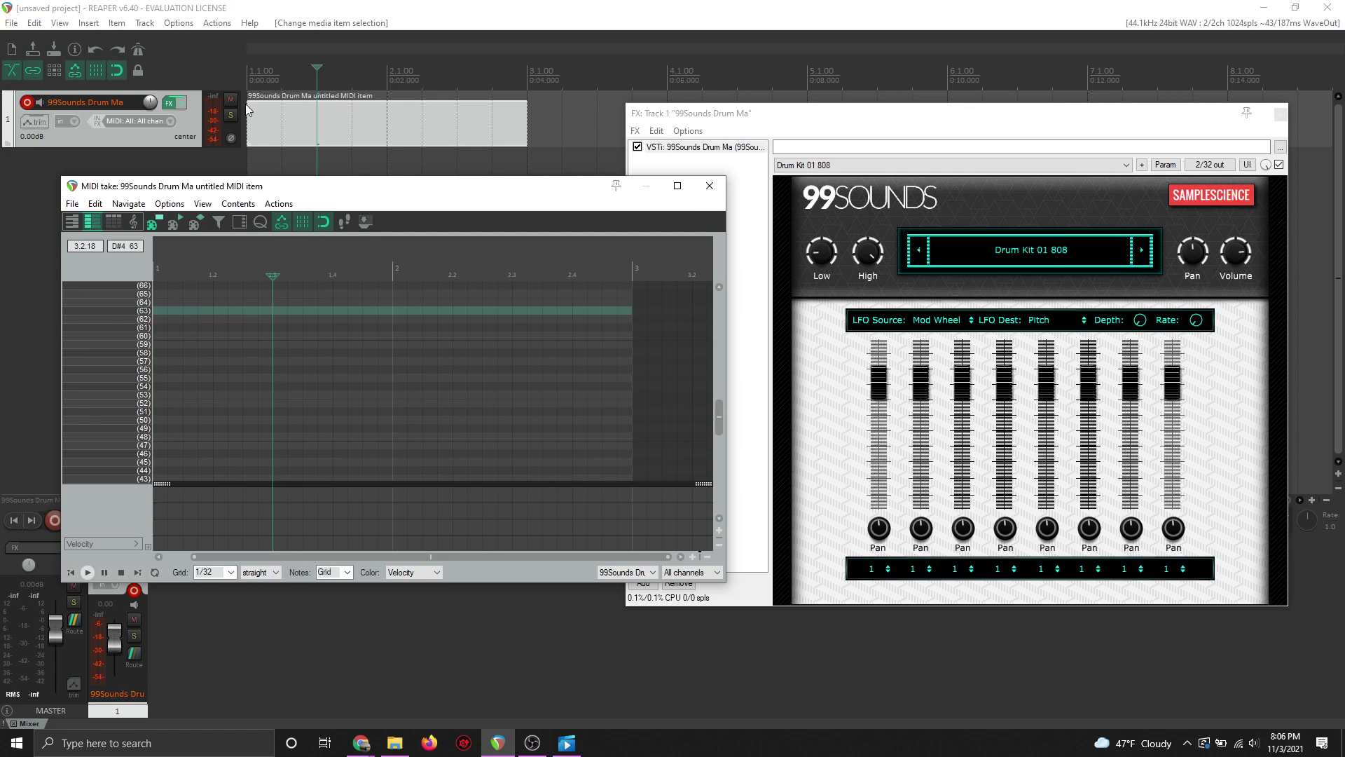
Audition the drum kit's samples on individual note rows, from the high 50s down to the low 30s
{"action": "scroll", "coordinate": [117, 320], "scroll_direction": "down", "scroll_amount": 1}
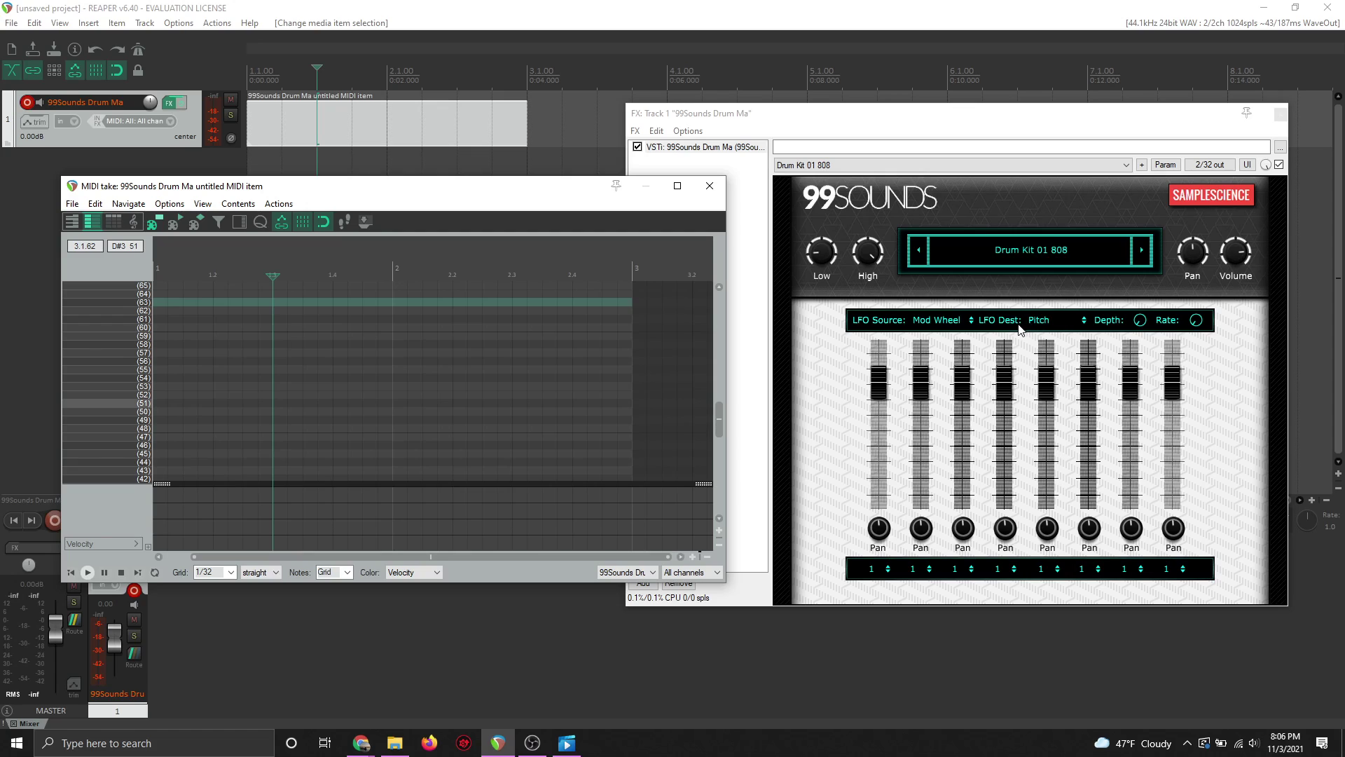
{"action": "left_click", "coordinate": [110, 353]}
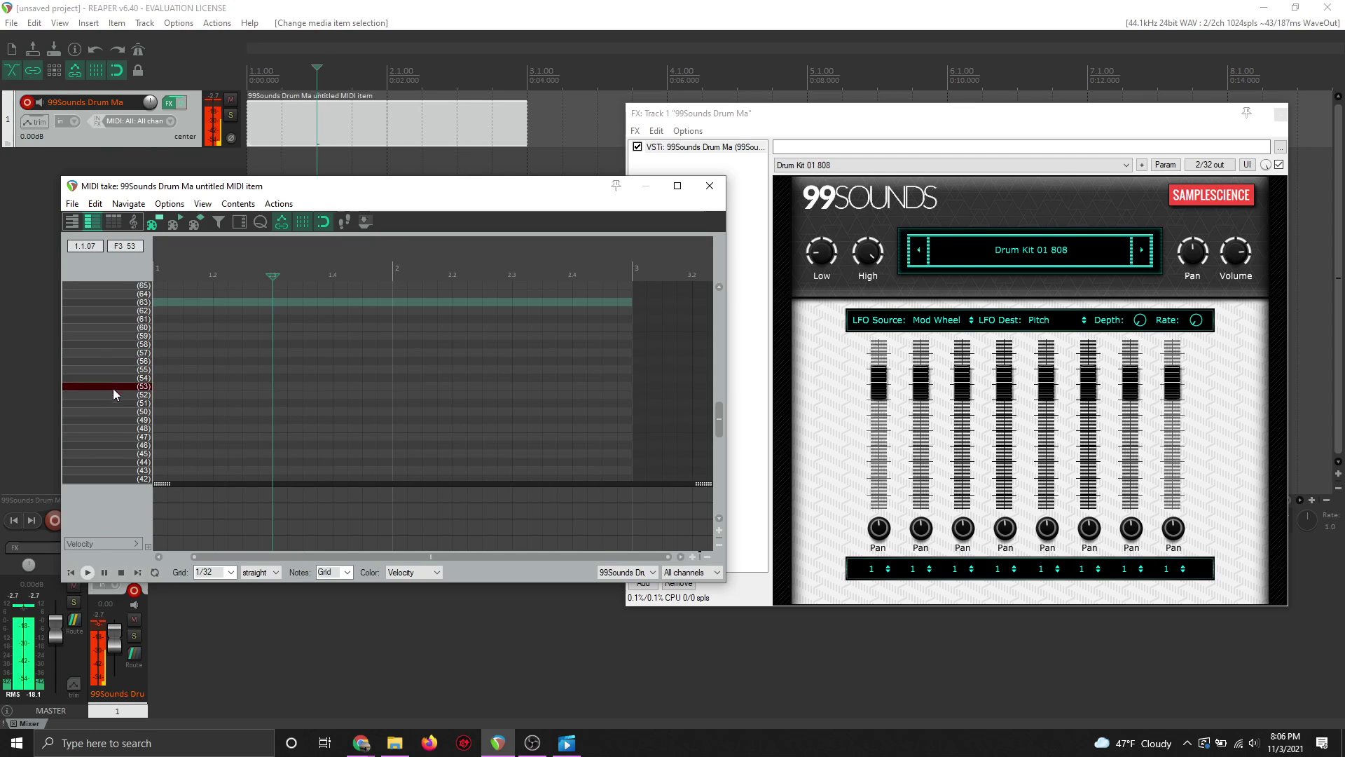
{"action": "left_click", "coordinate": [112, 346]}
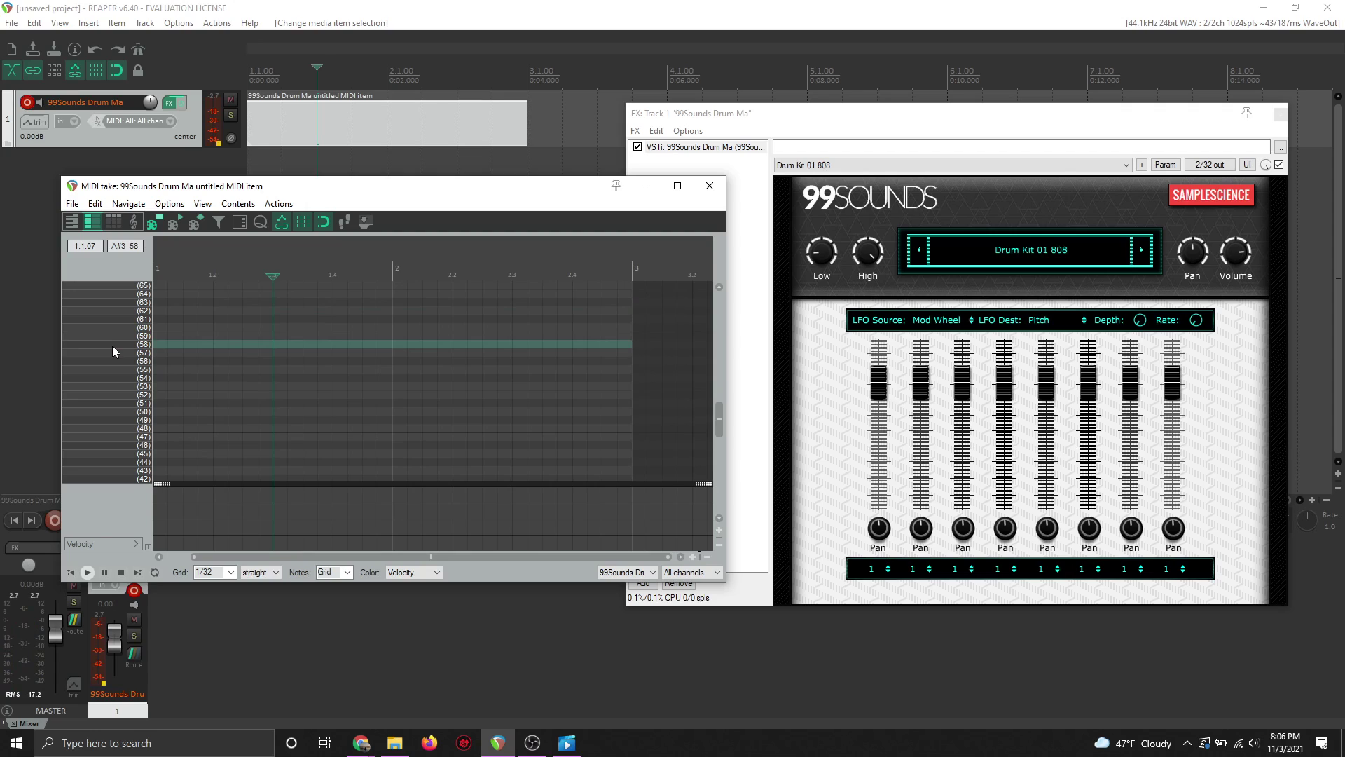
{"action": "left_click", "coordinate": [109, 370]}
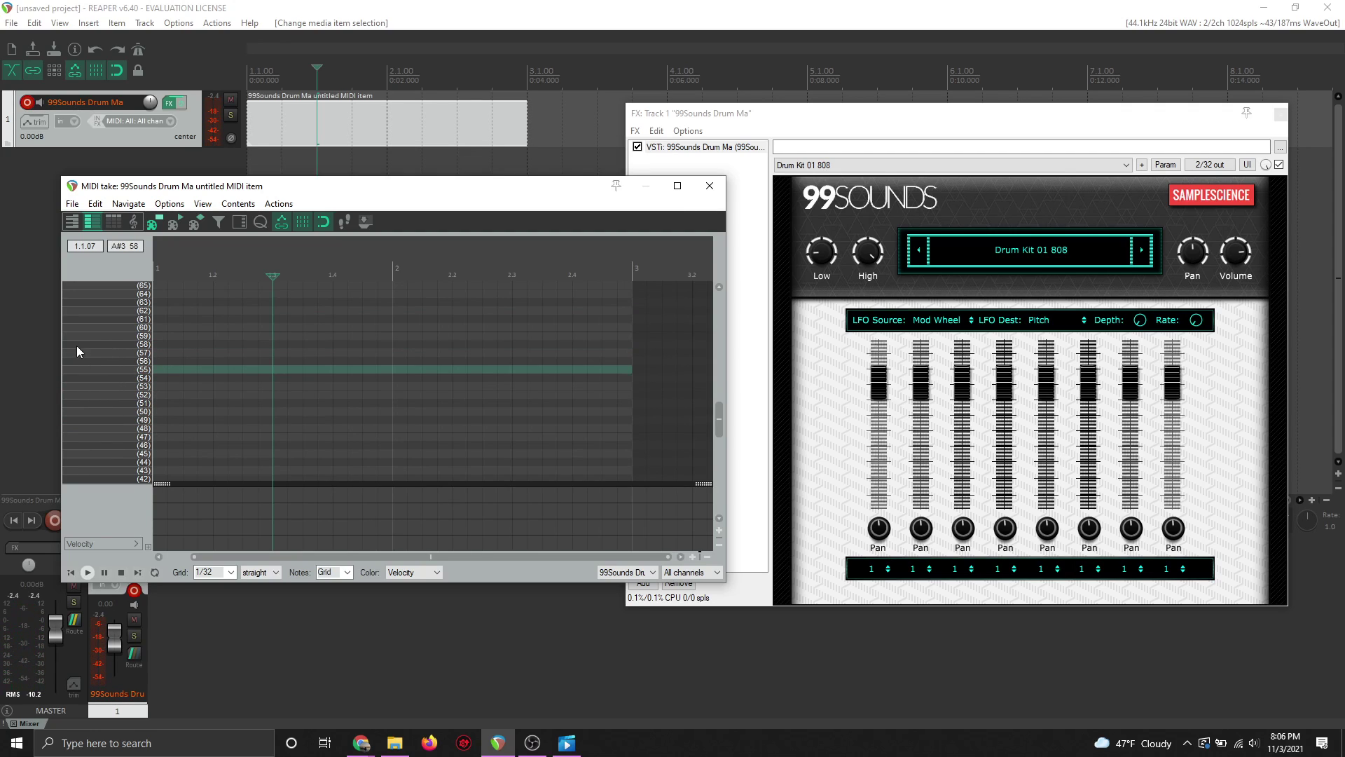
{"action": "left_click", "coordinate": [87, 353]}
{"action": "left_click_drag", "start_coordinate": [87, 352], "coordinate": [103, 449]}
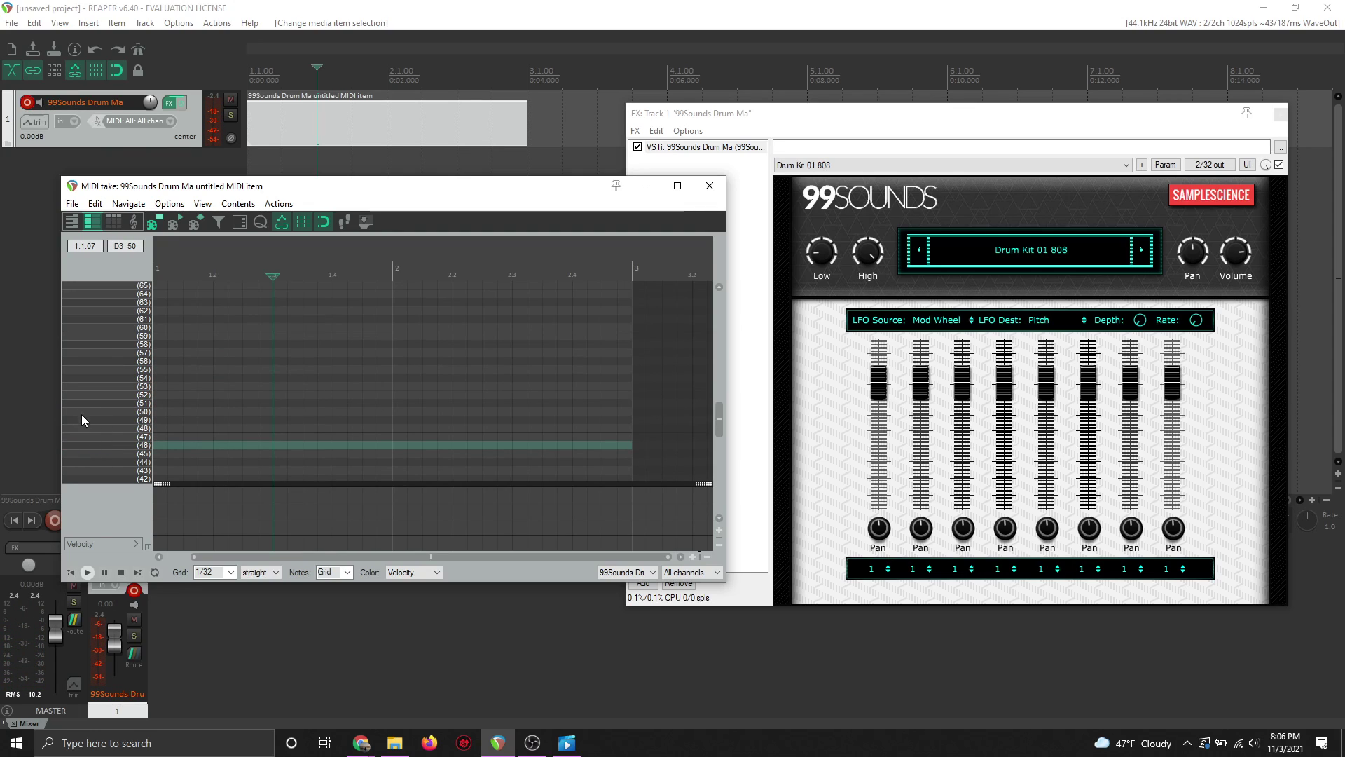
{"action": "left_click", "coordinate": [90, 386]}
{"action": "left_click", "coordinate": [91, 436]}
{"action": "left_click", "coordinate": [127, 368]}
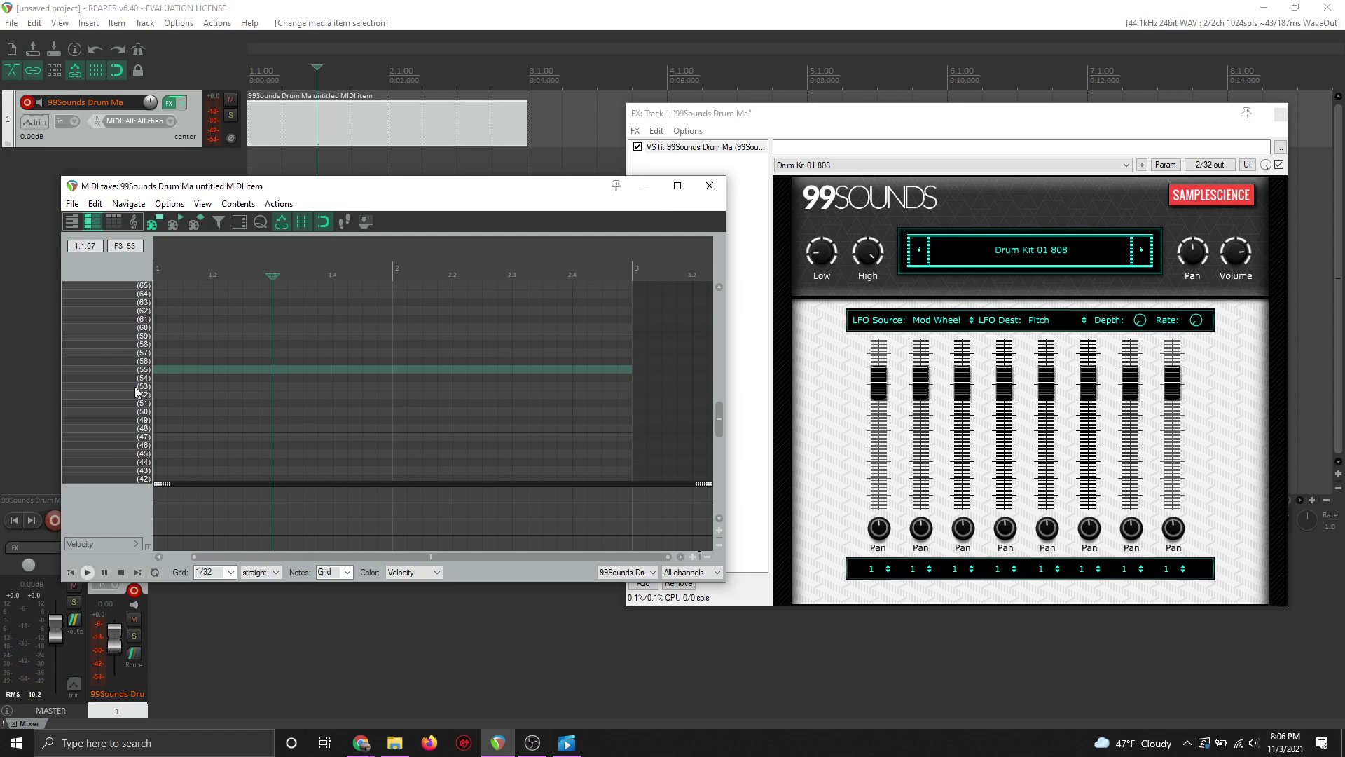
{"action": "left_click", "coordinate": [115, 336]}
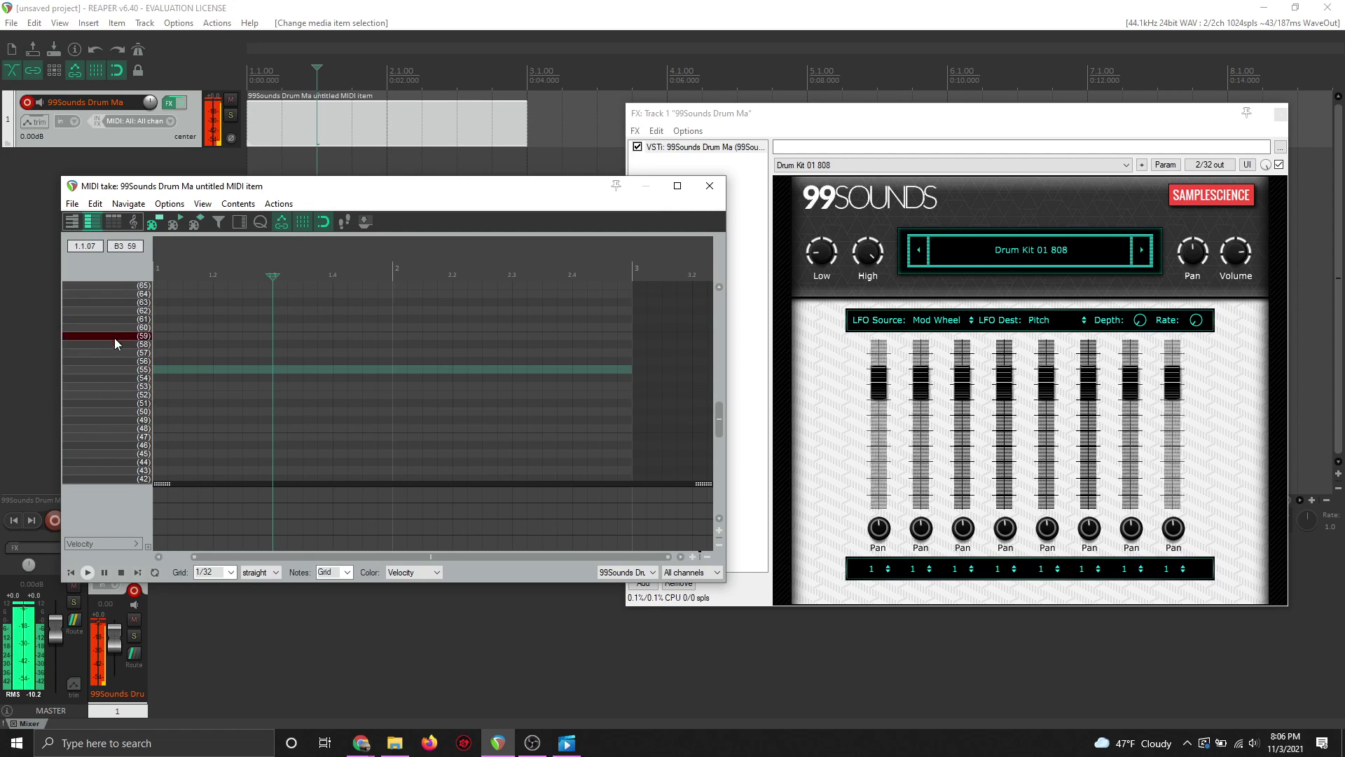
{"action": "scroll", "coordinate": [119, 355], "scroll_direction": "down", "scroll_amount": 3}
{"action": "left_click", "coordinate": [109, 438]}
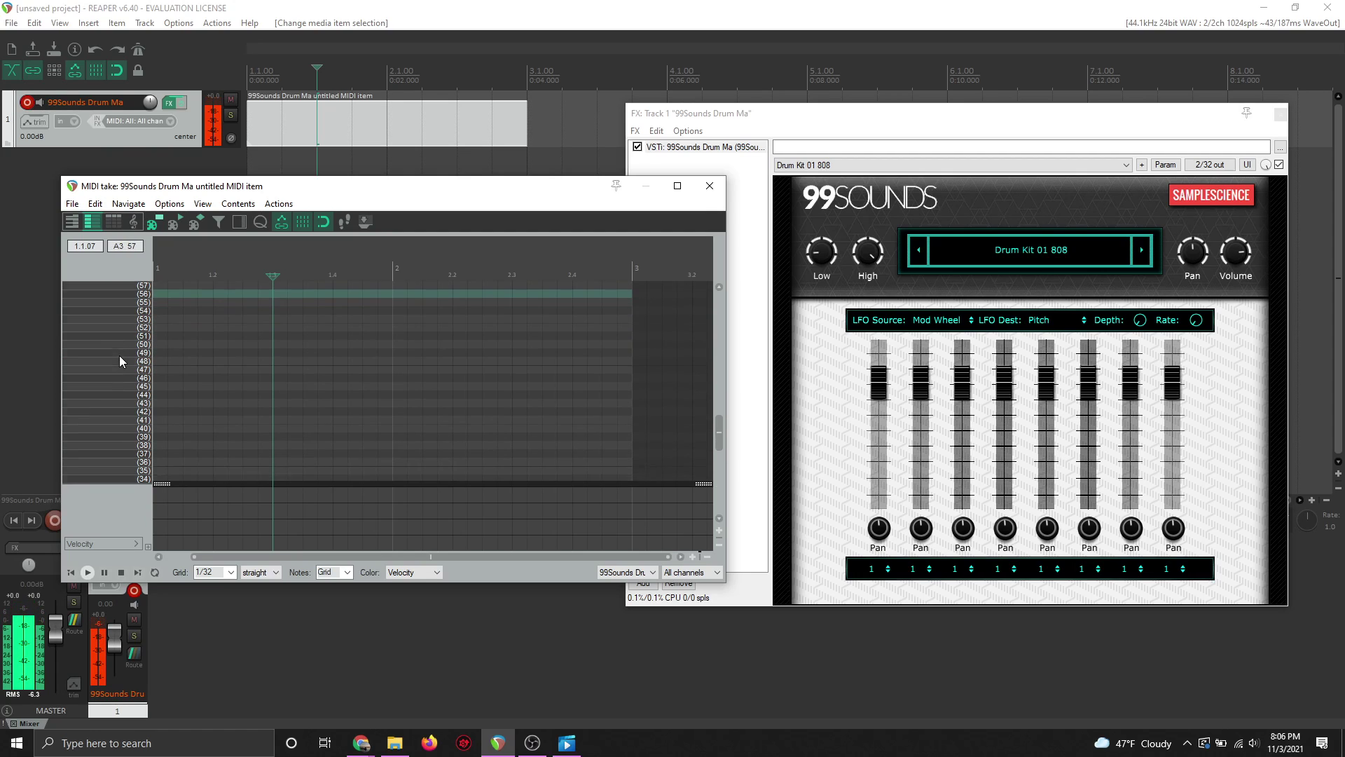
{"action": "left_click", "coordinate": [119, 325]}
{"action": "scroll", "coordinate": [112, 371], "scroll_direction": "down", "scroll_amount": 2}
{"action": "left_click", "coordinate": [112, 442]}
{"action": "left_click", "coordinate": [110, 329]}
{"action": "left_click", "coordinate": [113, 352]}
{"action": "left_click", "coordinate": [112, 379]}
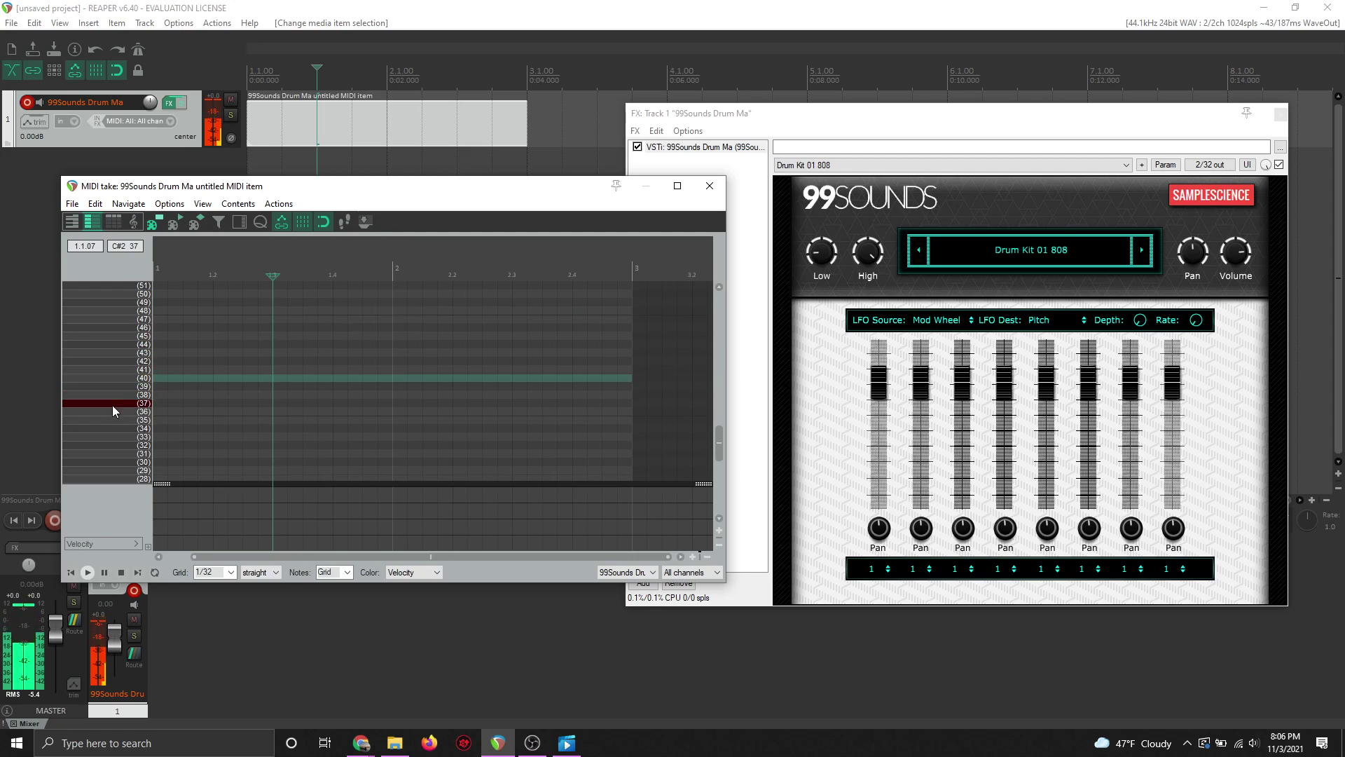
{"action": "left_click", "coordinate": [112, 427]}
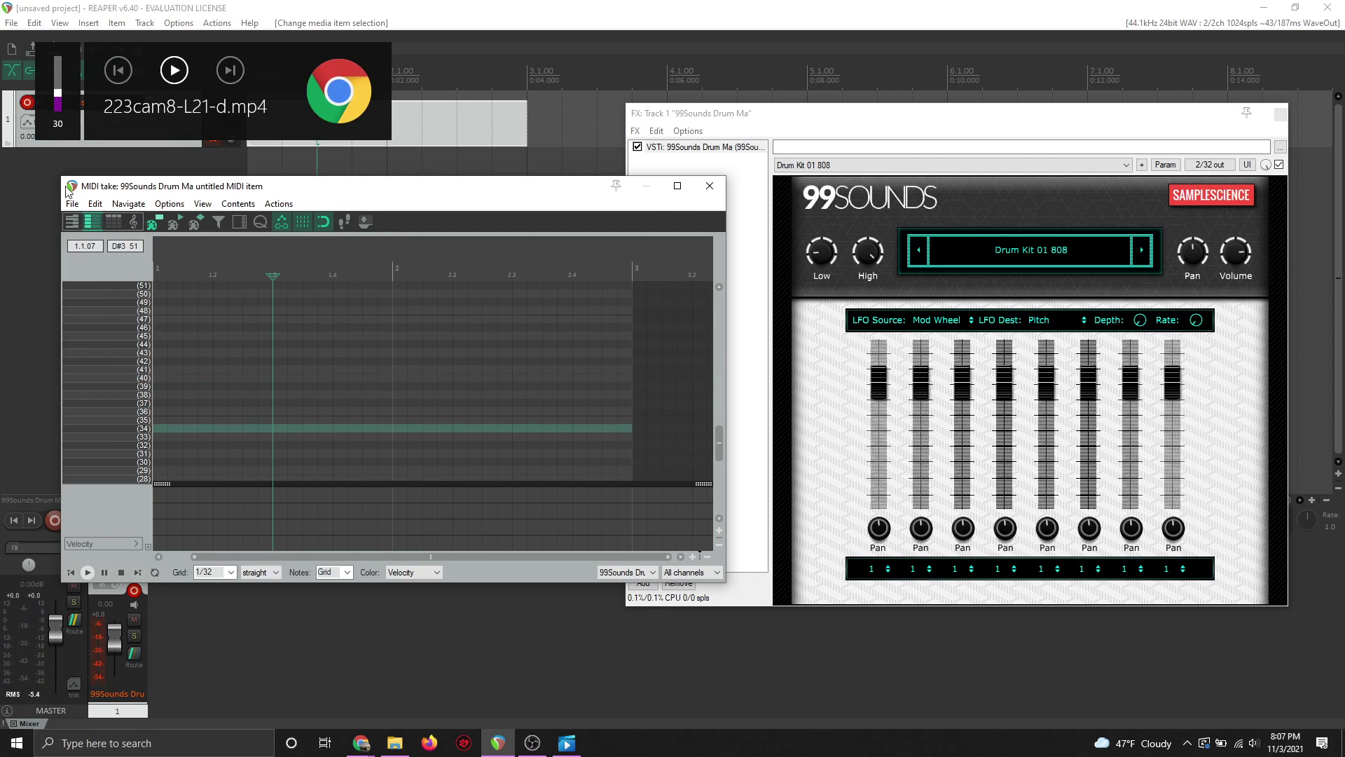
Audition the low drum samples around note rows 35 to 42 and draw the first kick note on row 36 at 1.1
{"action": "left_click_drag", "start_coordinate": [62, 95], "coordinate": [61, 86]}
{"action": "left_click", "coordinate": [104, 361]}
{"action": "left_click", "coordinate": [113, 420]}
{"action": "left_click", "coordinate": [116, 404]}
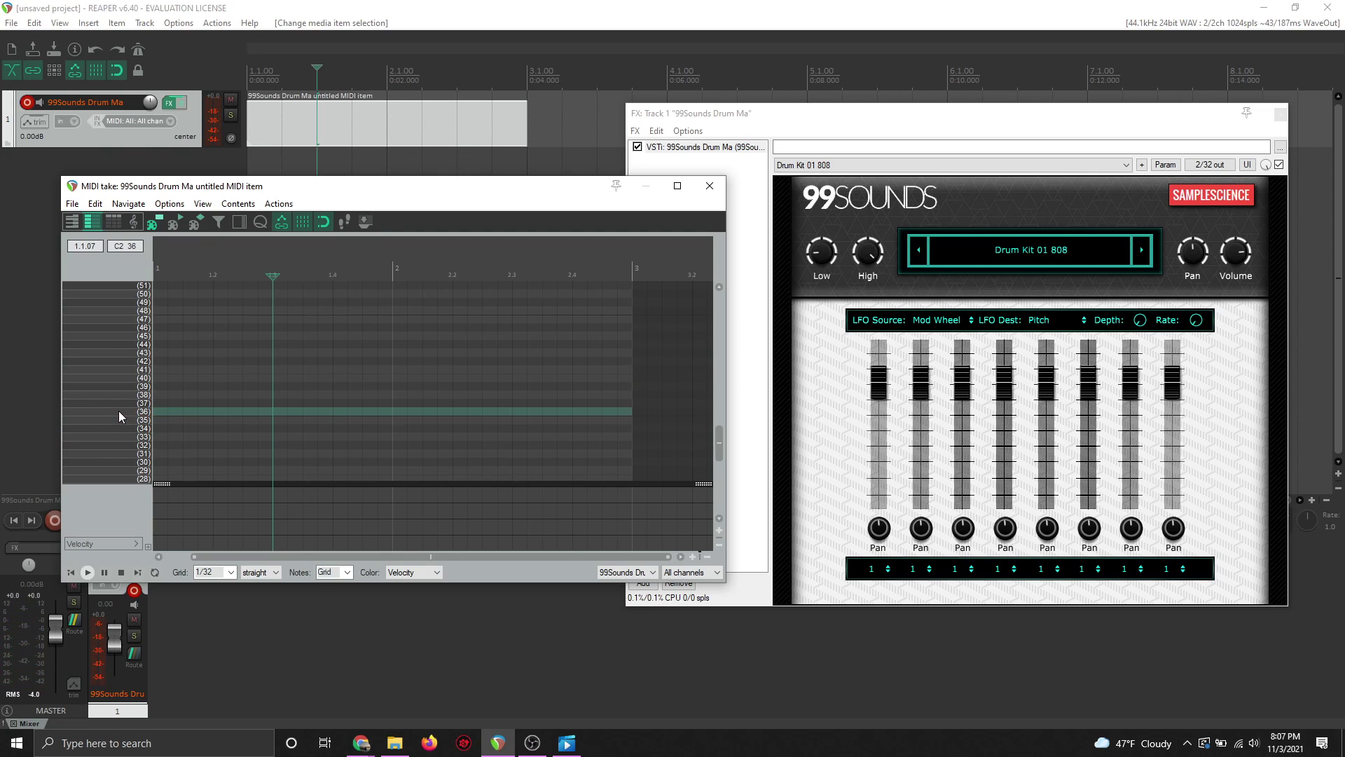
{"action": "left_click", "coordinate": [119, 412]}
{"action": "mouse_move", "coordinate": [168, 416]}
{"action": "left_mouse_down"}
{"action": "mouse_move", "coordinate": [231, 416]}
{"action": "mouse_move", "coordinate": [173, 416]}
{"action": "left_mouse_up"}
{"action": "left_click", "coordinate": [210, 412]}
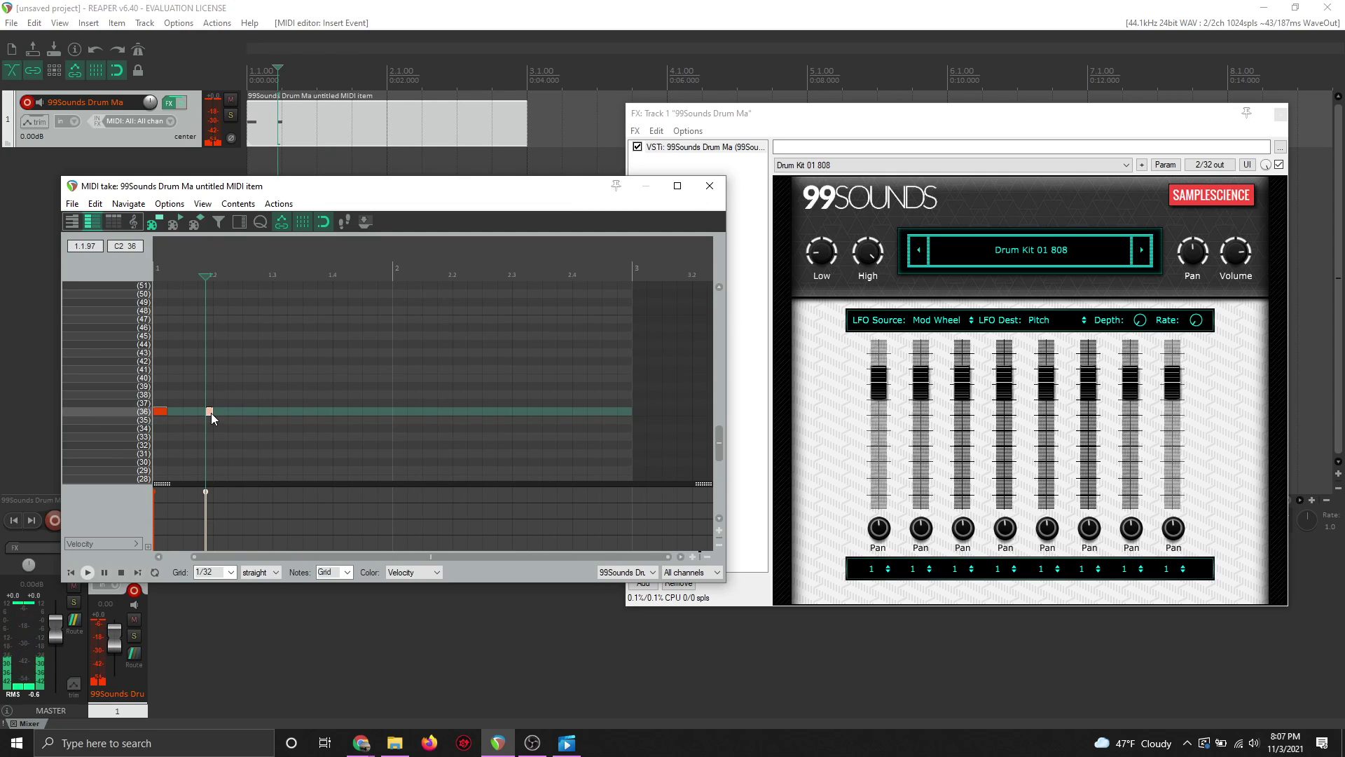
{"action": "left_click_drag", "start_coordinate": [212, 412], "coordinate": [279, 421]}
{"action": "key", "text": "Delete"}
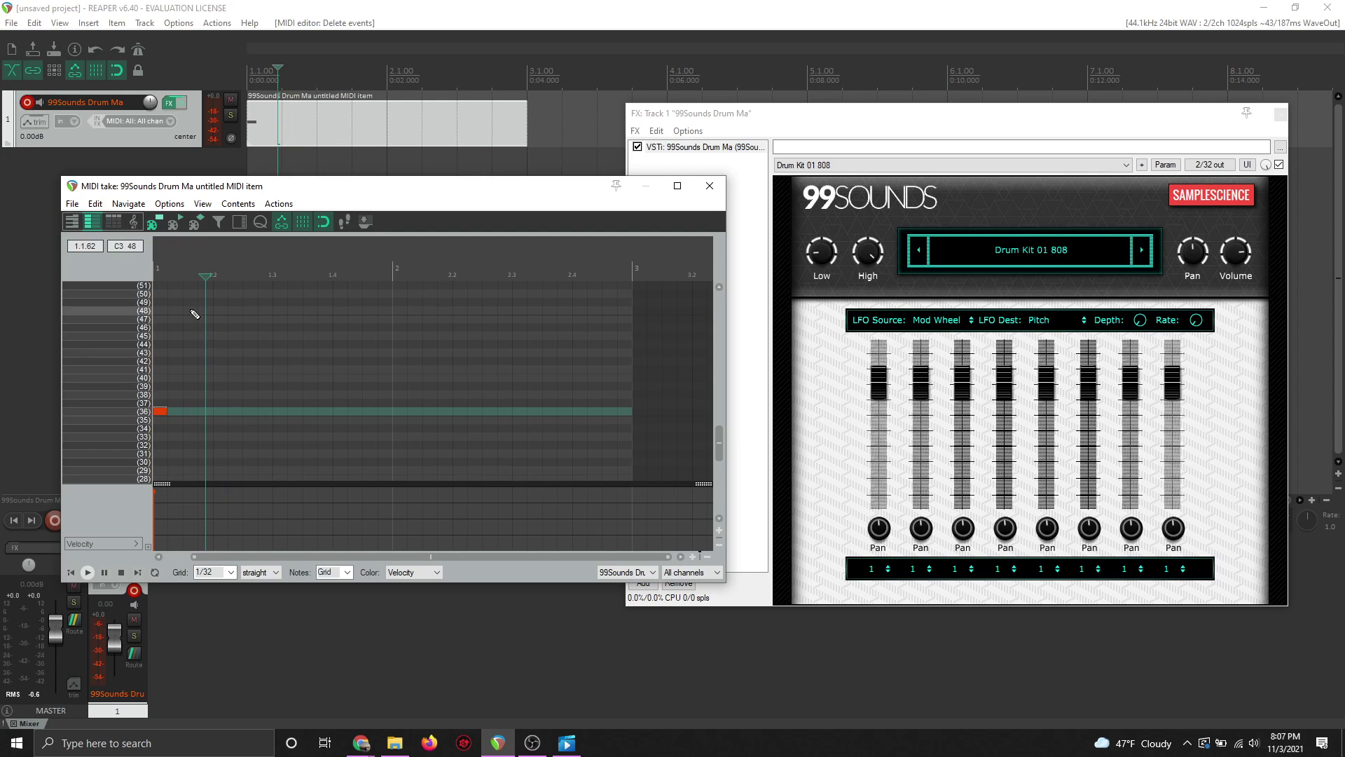
Add a second kick note on row 36 at 1.1.50 and play the pattern from the start
{"action": "left_click_drag", "start_coordinate": [205, 274], "coordinate": [154, 275]}
{"action": "left_click", "coordinate": [186, 410]}
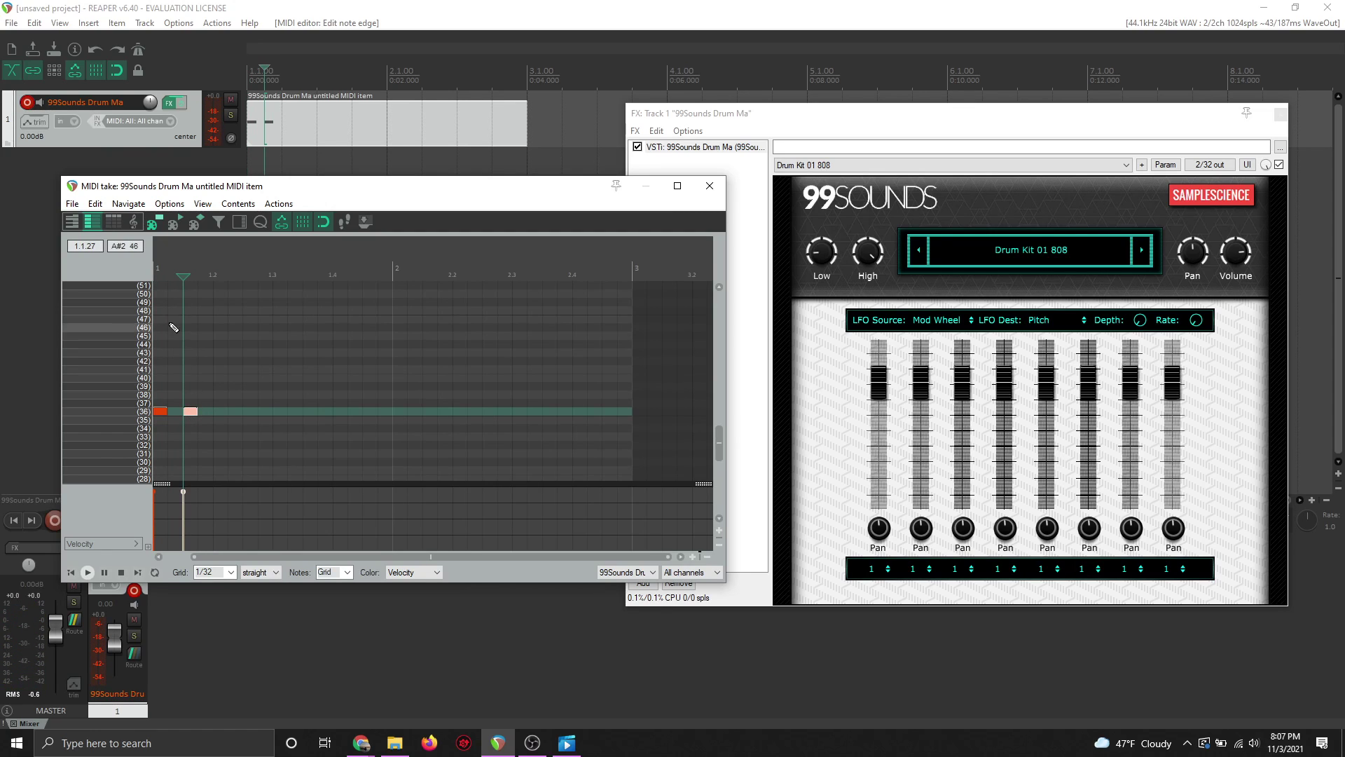
{"action": "left_click_drag", "start_coordinate": [183, 277], "coordinate": [156, 278]}
{"action": "key", "text": "space"}
{"action": "key", "text": "space"}
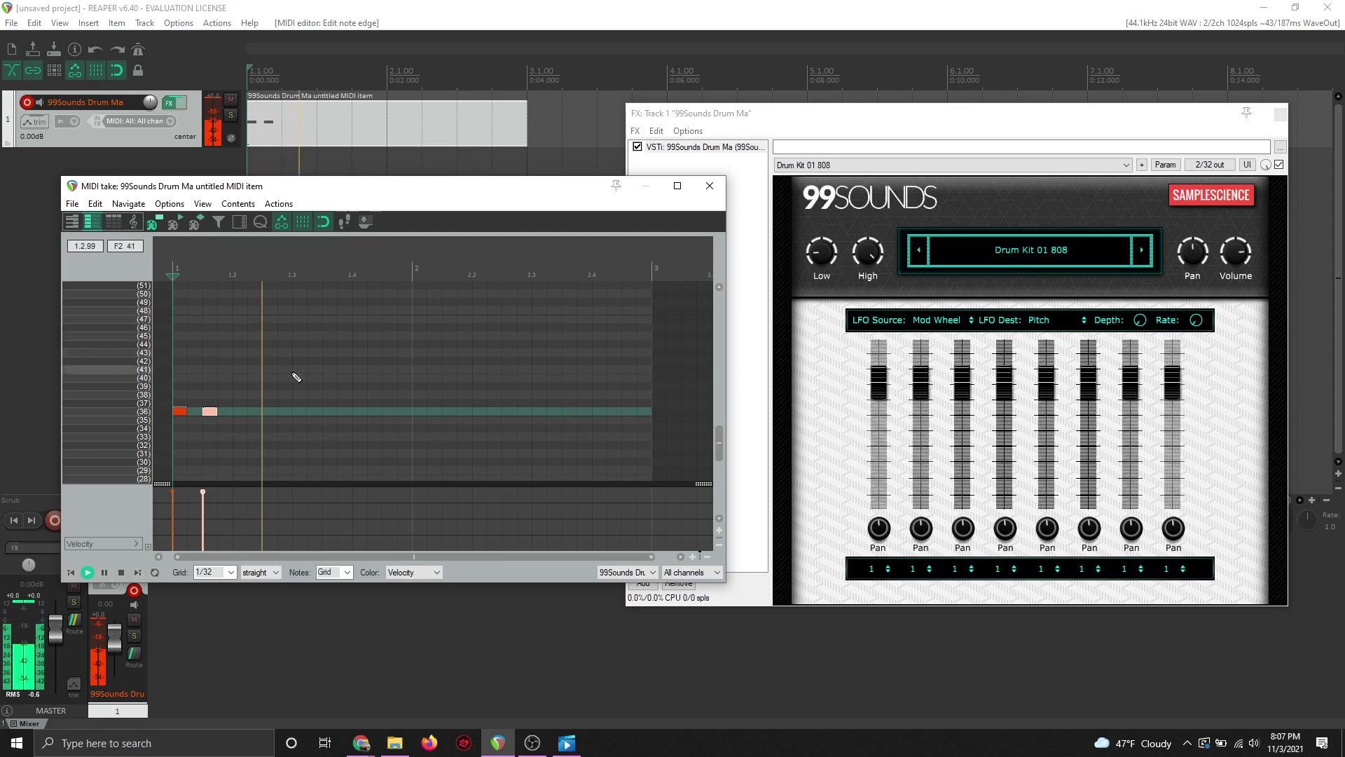
Add kick notes on row 36 at 1.3, 1.4.50, 2.1, 2.1.50 and 2.3, and play the pattern back
{"action": "left_click", "coordinate": [299, 412]}
{"action": "left_click", "coordinate": [389, 412]}
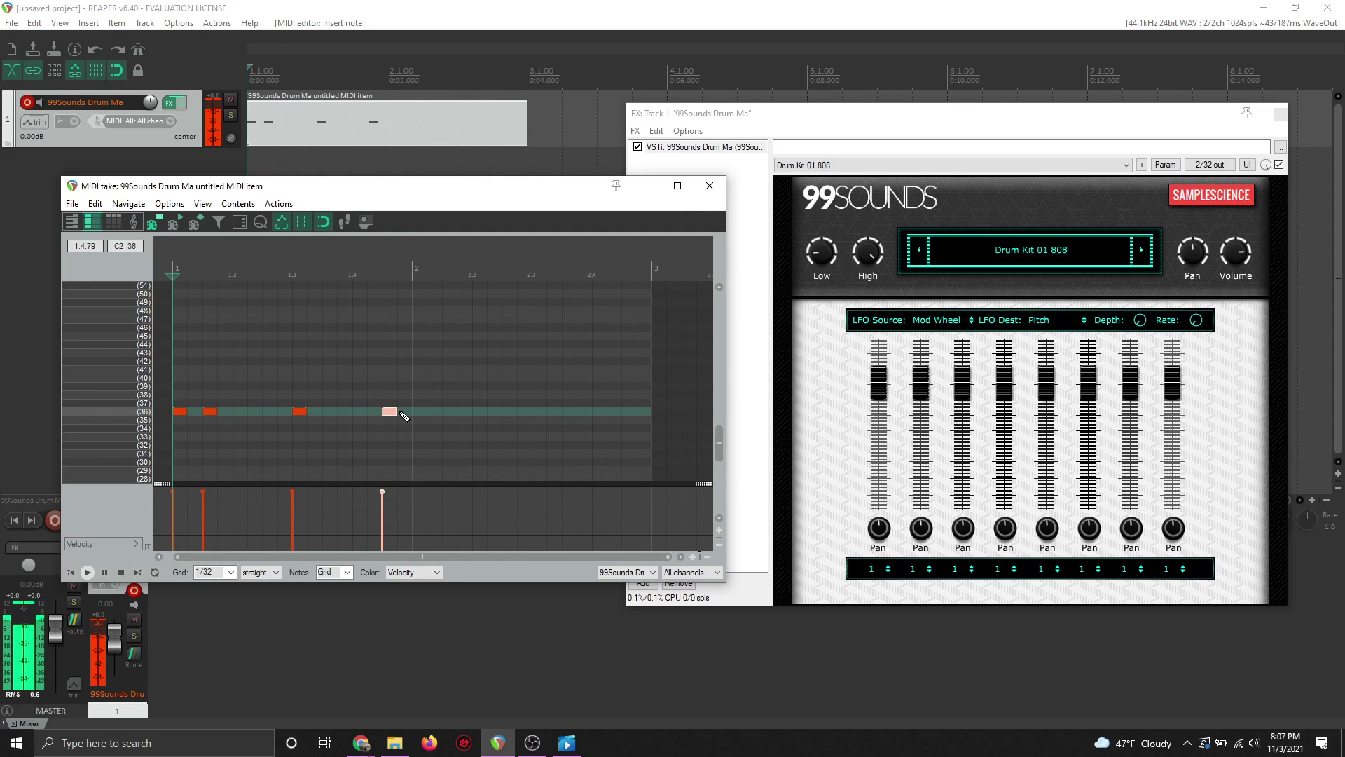
{"action": "left_click", "coordinate": [419, 412]}
{"action": "left_click", "coordinate": [449, 412]}
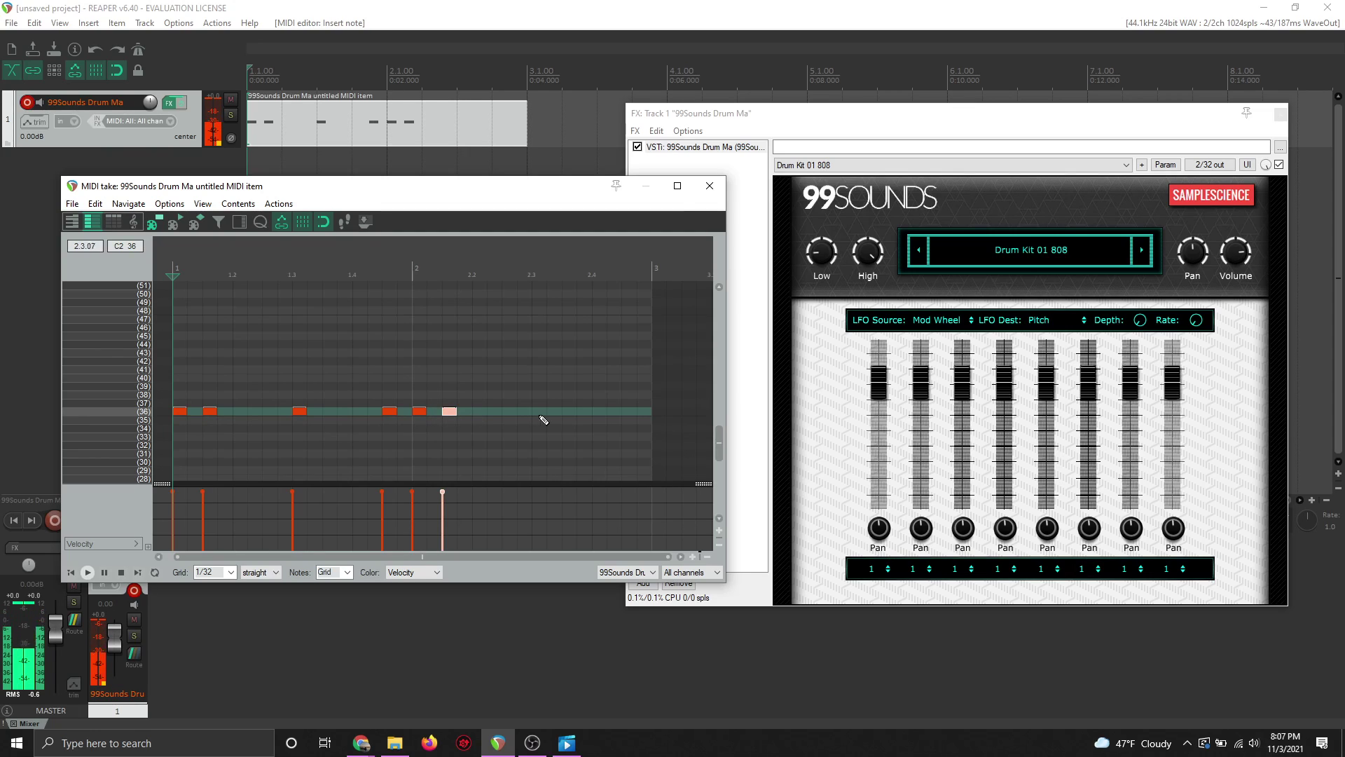
{"action": "left_click", "coordinate": [539, 411]}
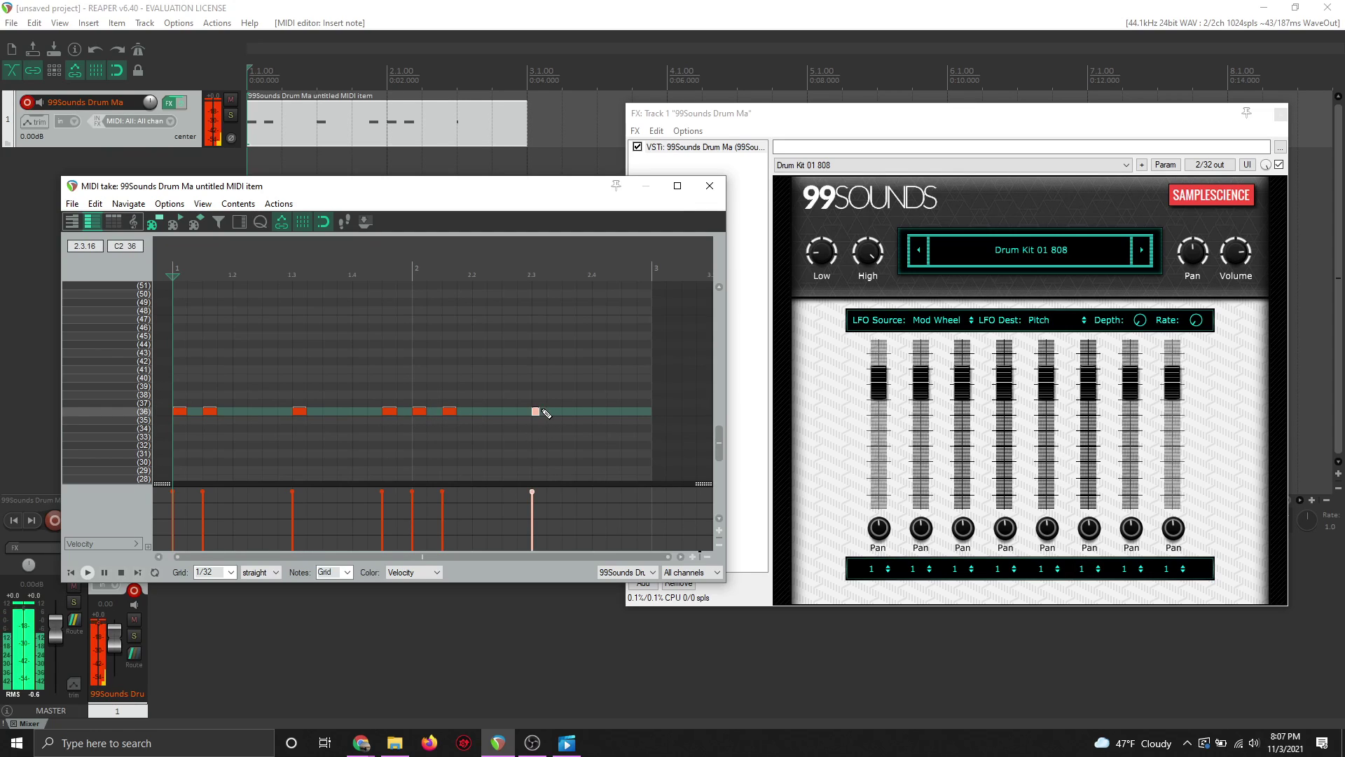
{"action": "key", "text": "space"}
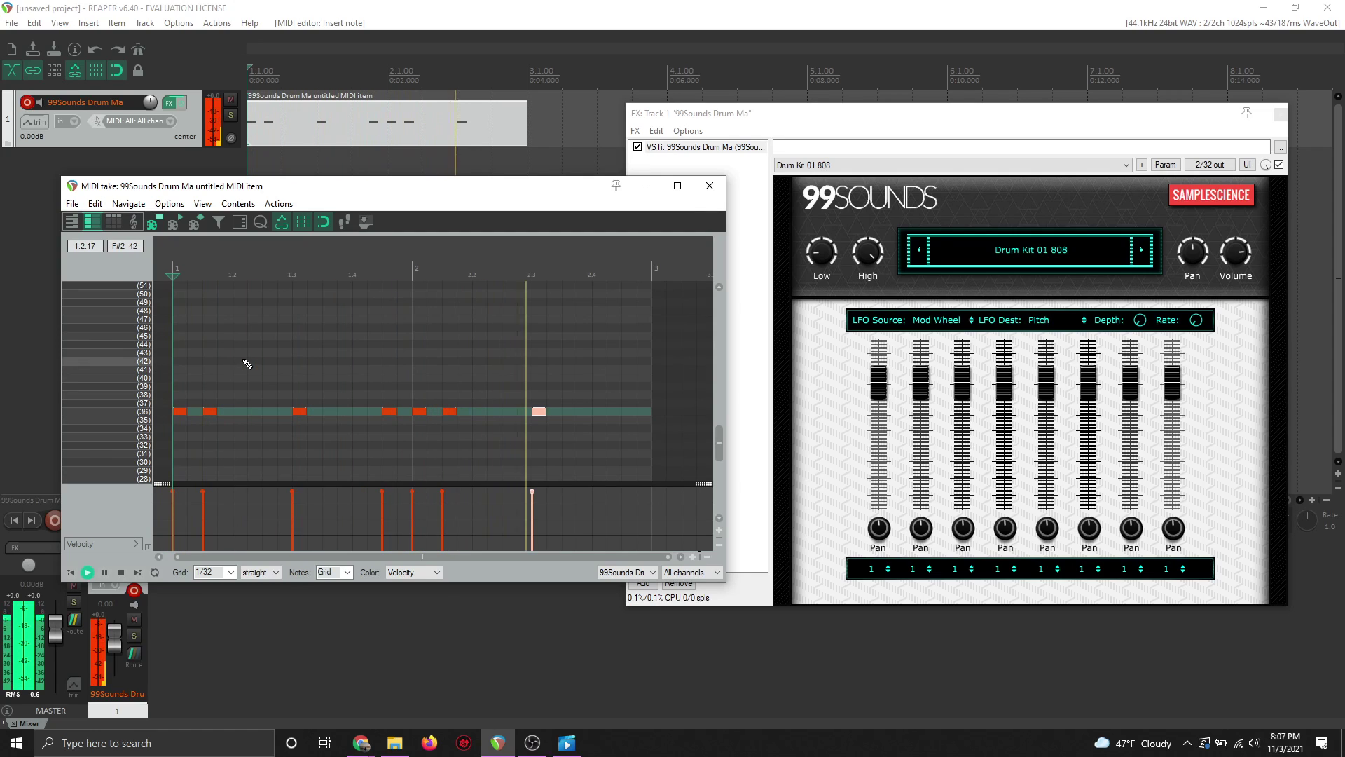
{"action": "key", "text": "space"}
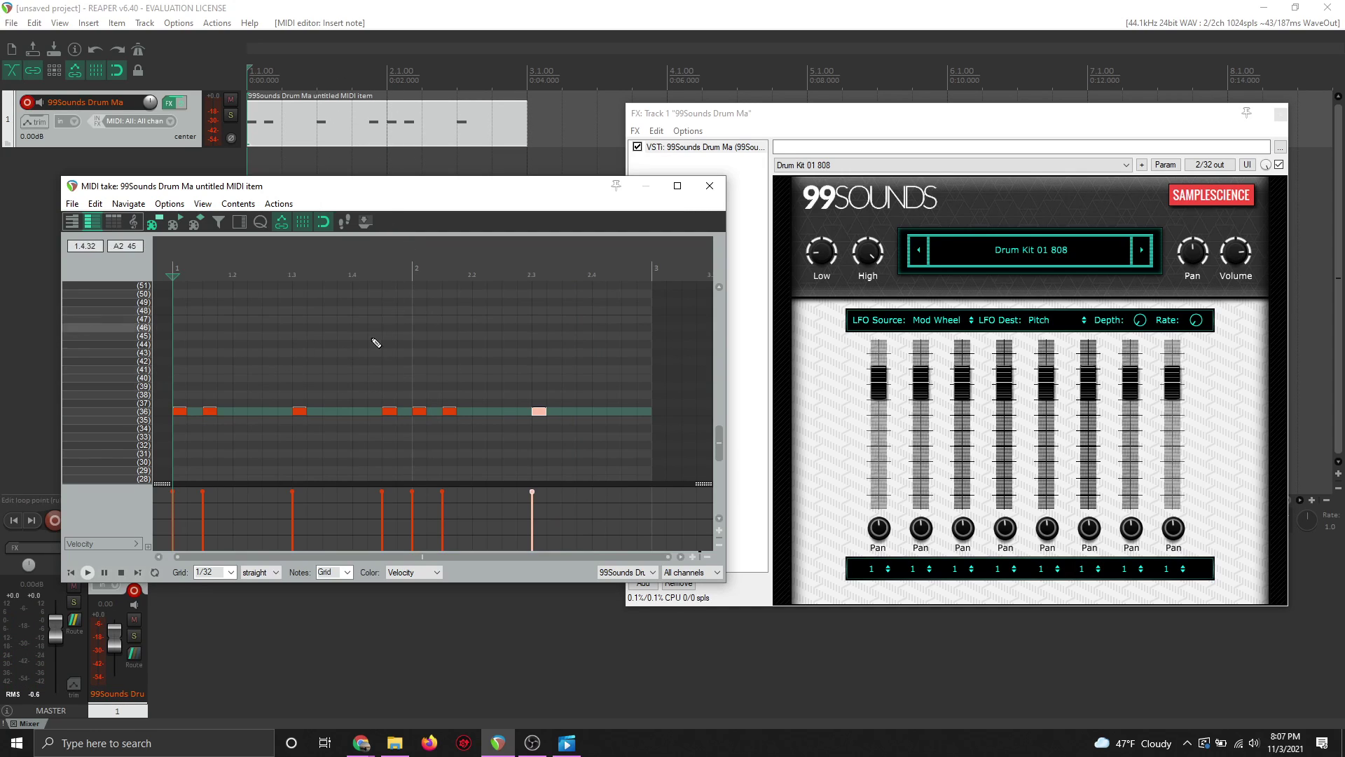
Audition the samples on note rows 40 and 38 for a snare sound and play the kick pattern back
{"action": "left_click", "coordinate": [135, 378]}
{"action": "left_click", "coordinate": [136, 394]}
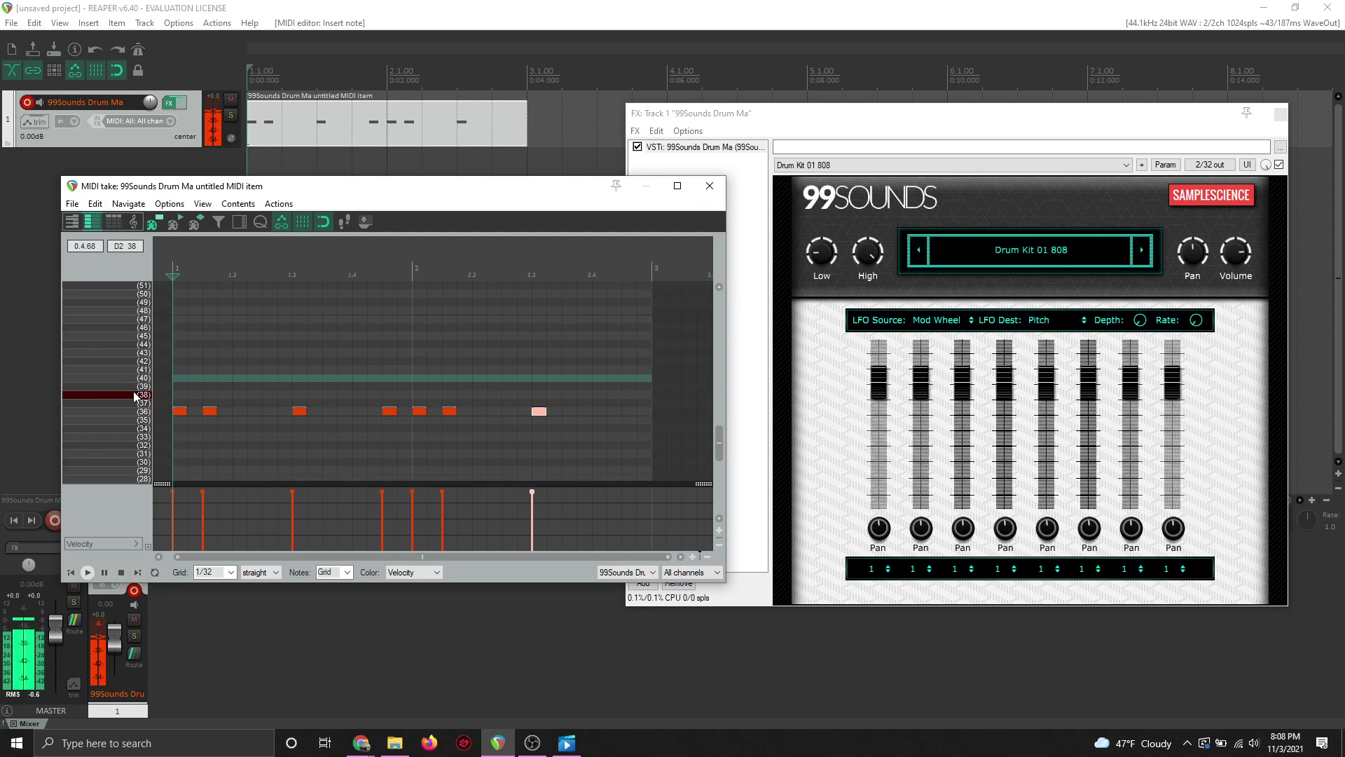
{"action": "left_click", "coordinate": [135, 395]}
{"action": "left_click", "coordinate": [135, 395]}
{"action": "key", "text": "space"}
{"action": "key", "text": "space"}
Place a snare note on row 38 at 1.2.50 and play the beat back
{"action": "left_click", "coordinate": [262, 395]}
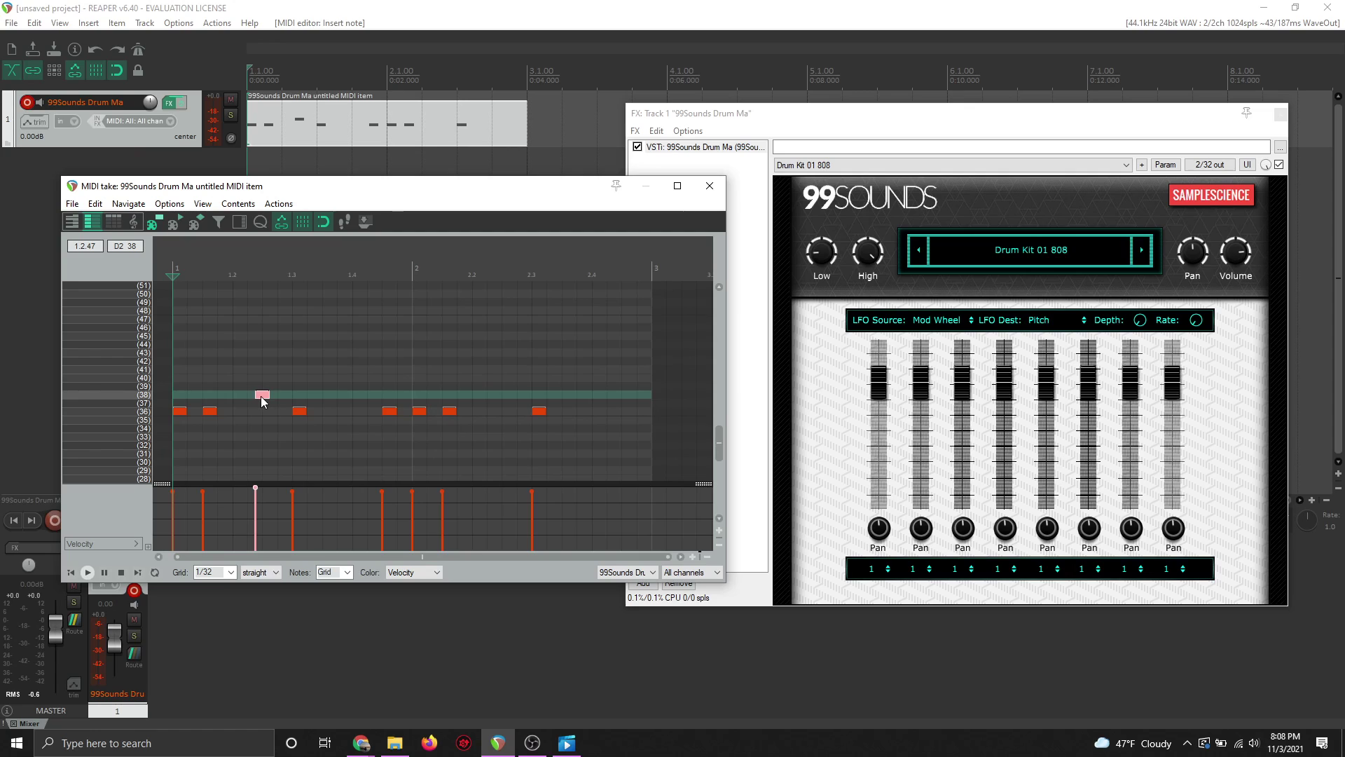
{"action": "left_click_drag", "start_coordinate": [260, 397], "coordinate": [269, 396]}
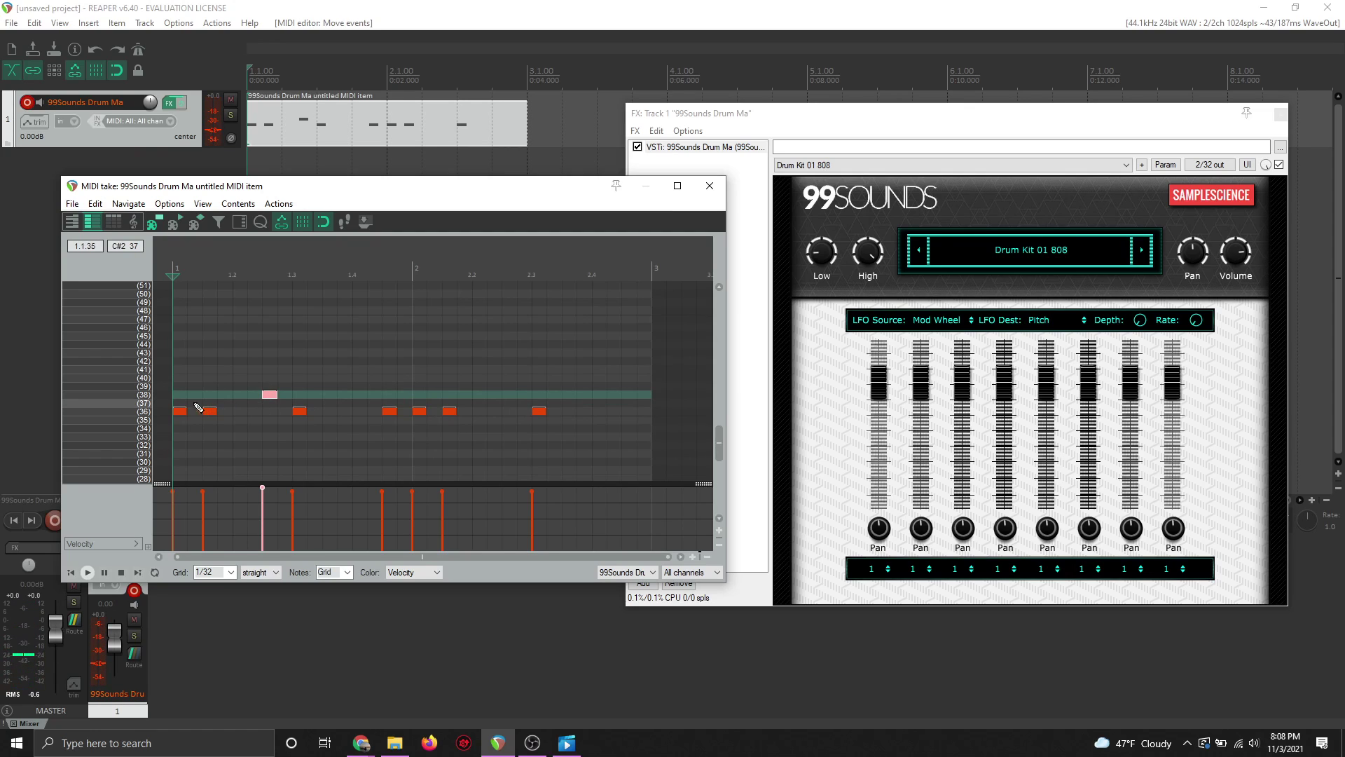
{"action": "key", "text": "space"}
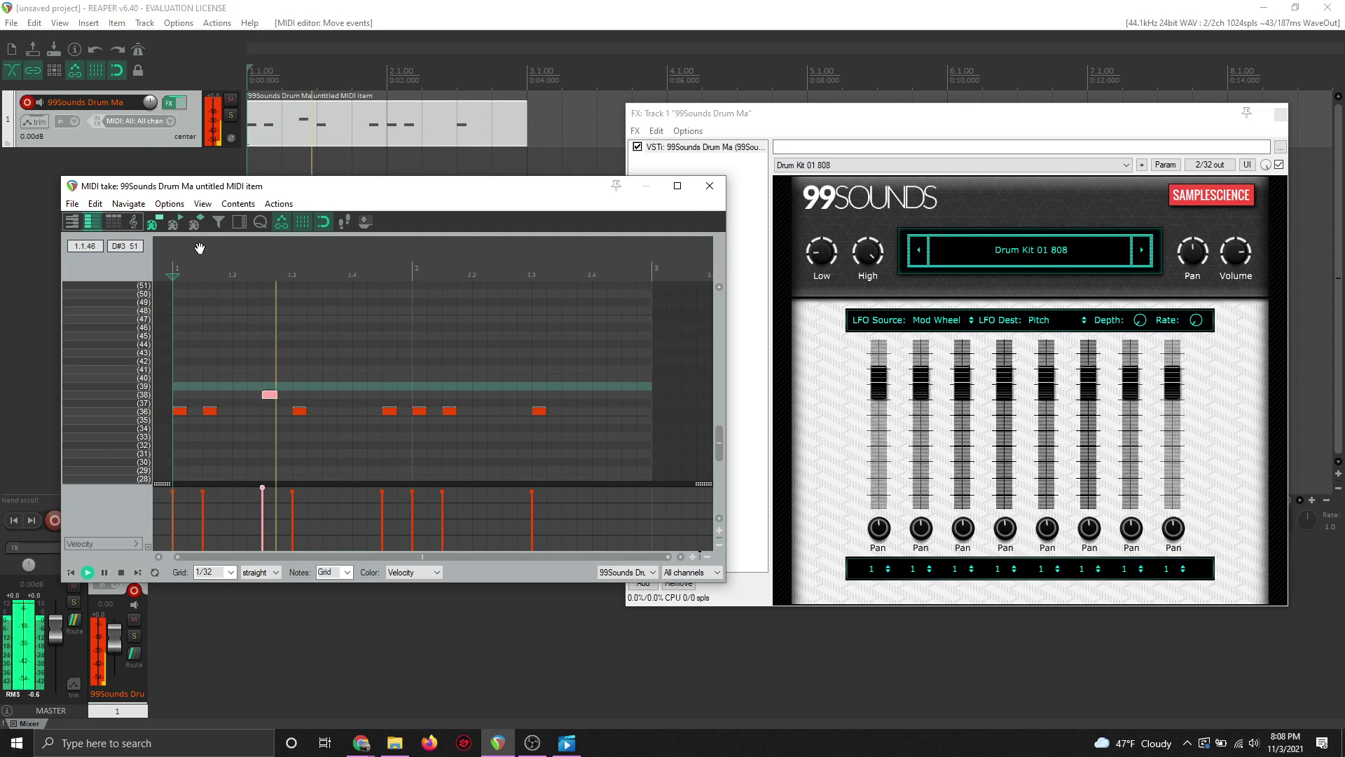
{"action": "key", "text": "space"}
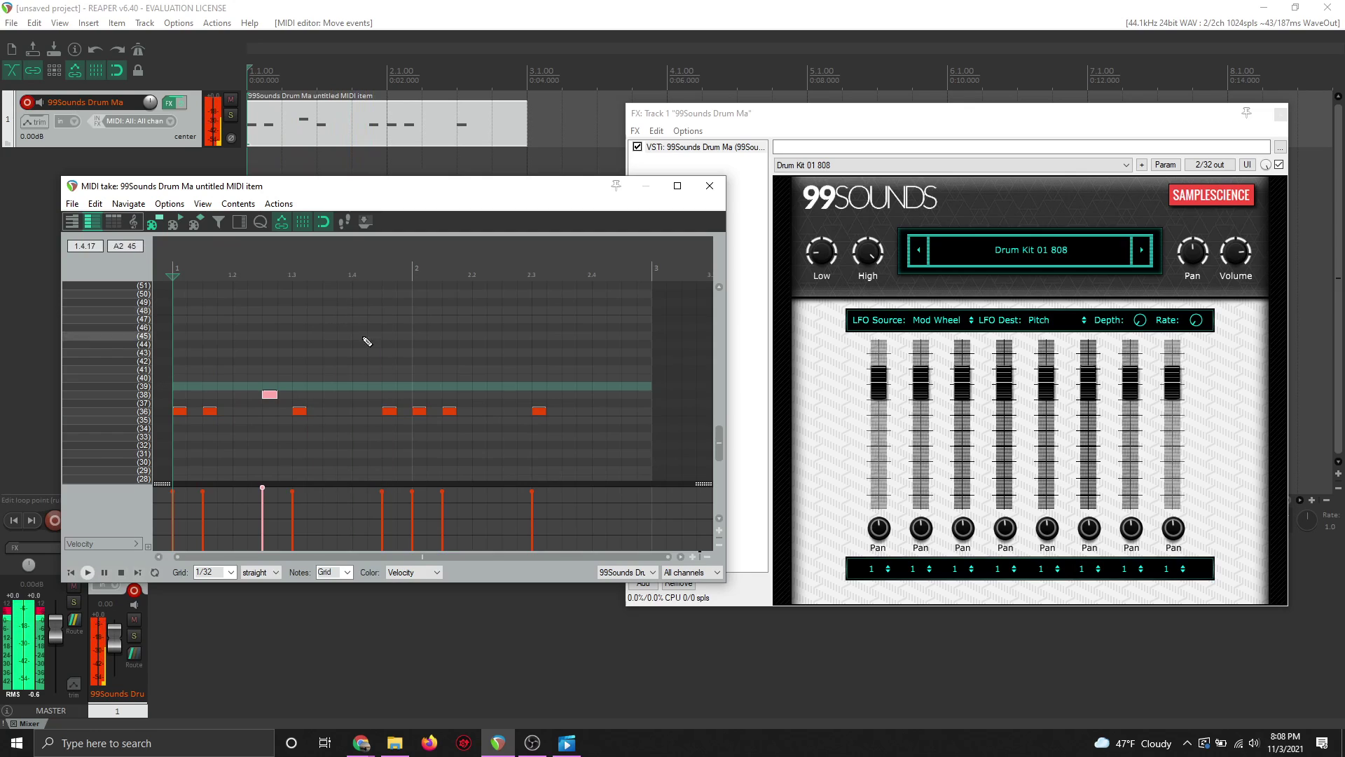
Place a second snare note on row 38 at 1.4.50 and check it by playing the beat
{"action": "left_click", "coordinate": [387, 387]}
{"action": "left_click_drag", "start_coordinate": [390, 392], "coordinate": [390, 398]}
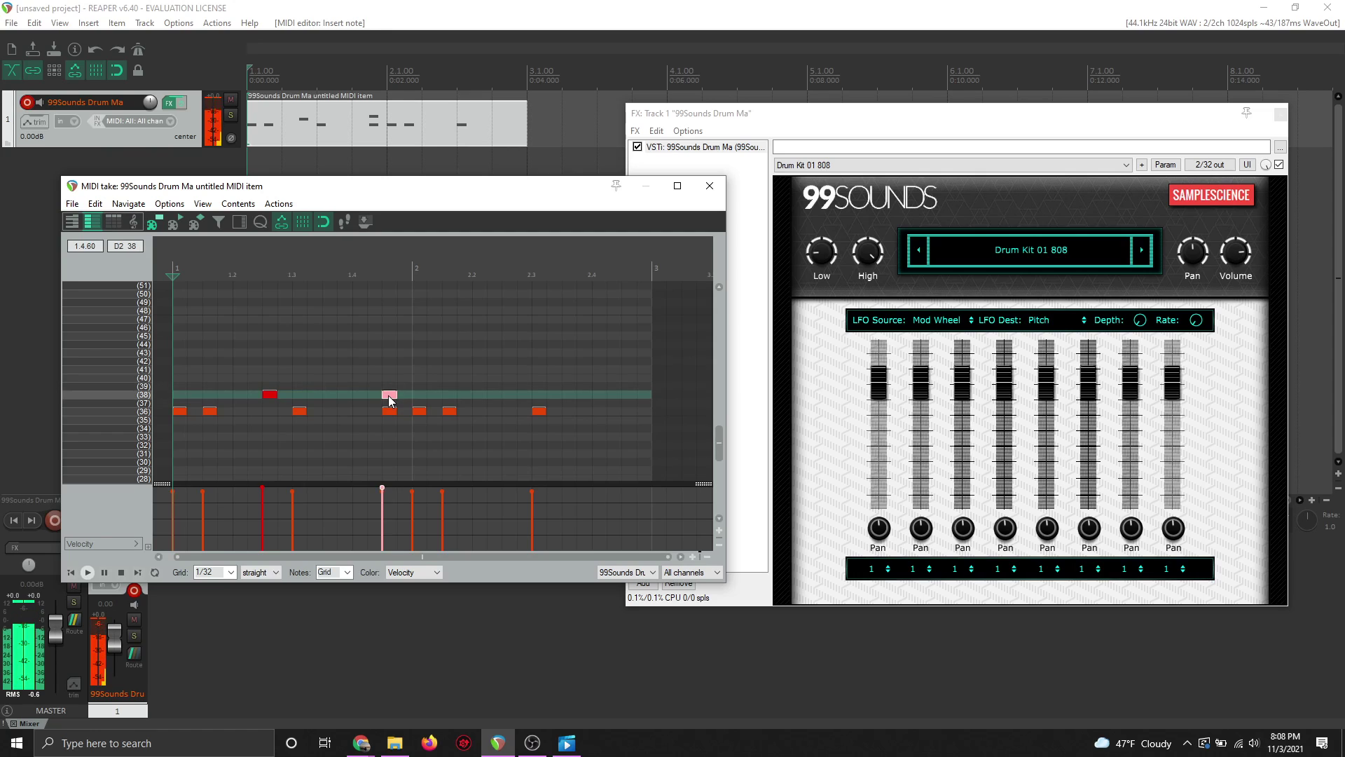
{"action": "key", "text": "space"}
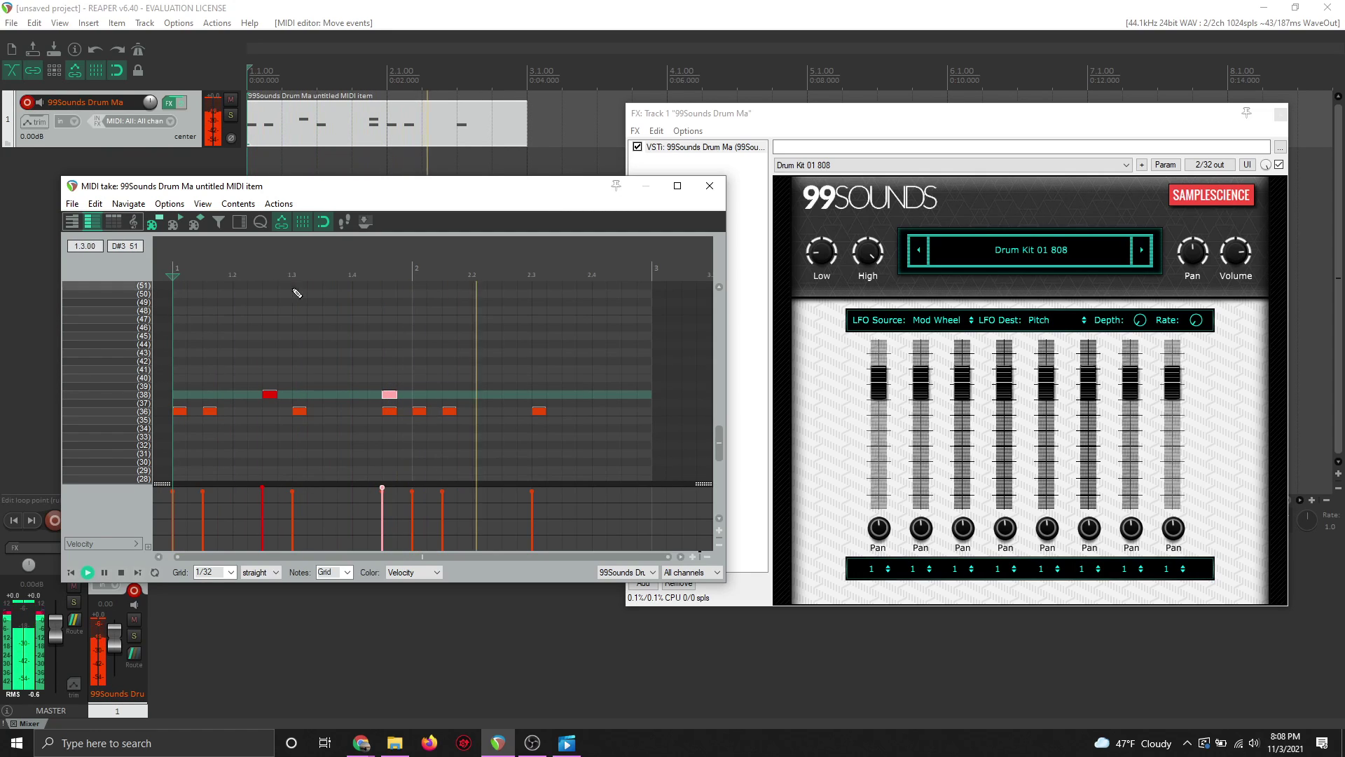
{"action": "key", "text": "space"}
Add snare notes on row 38 in the second measure at 2.2.50 and 2.4.50, and play the beat back
{"action": "left_click", "coordinate": [506, 395]}
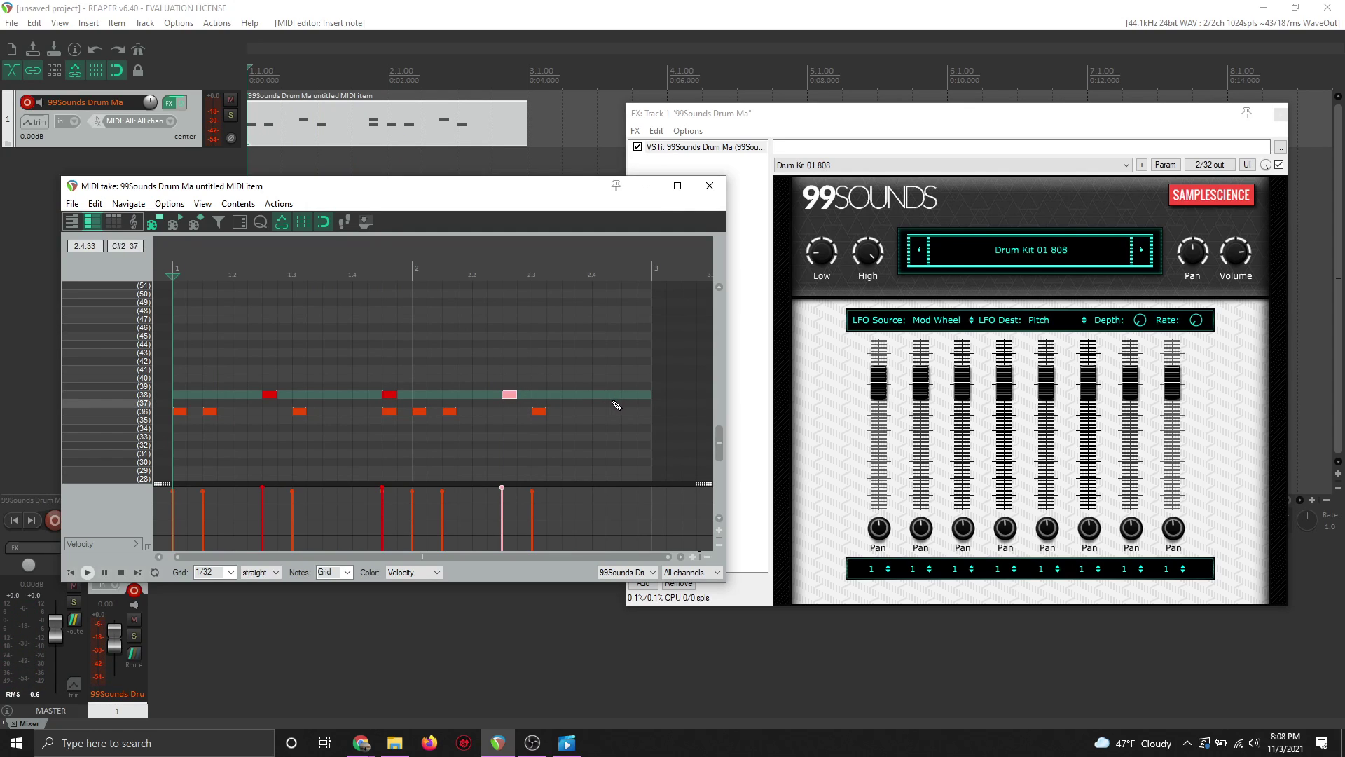
{"action": "left_click", "coordinate": [629, 394]}
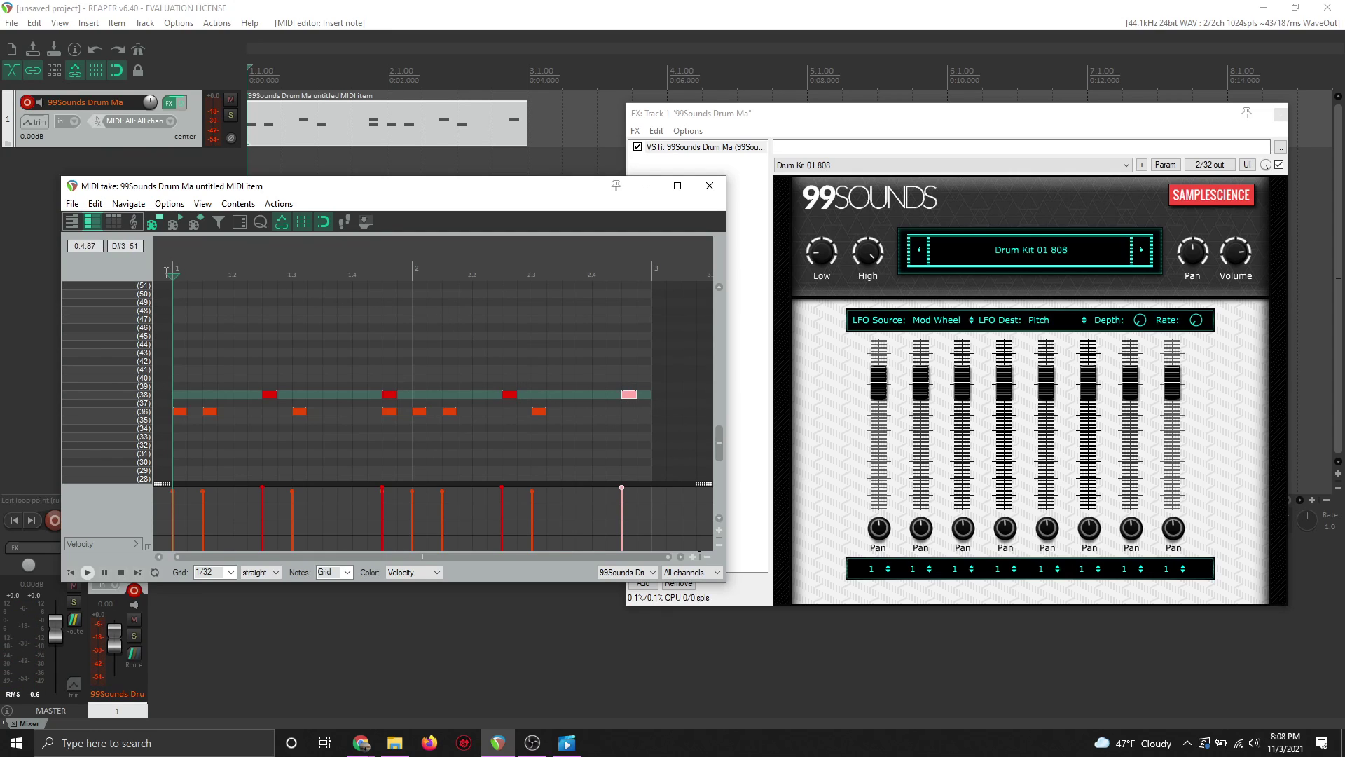
{"action": "key", "text": "space"}
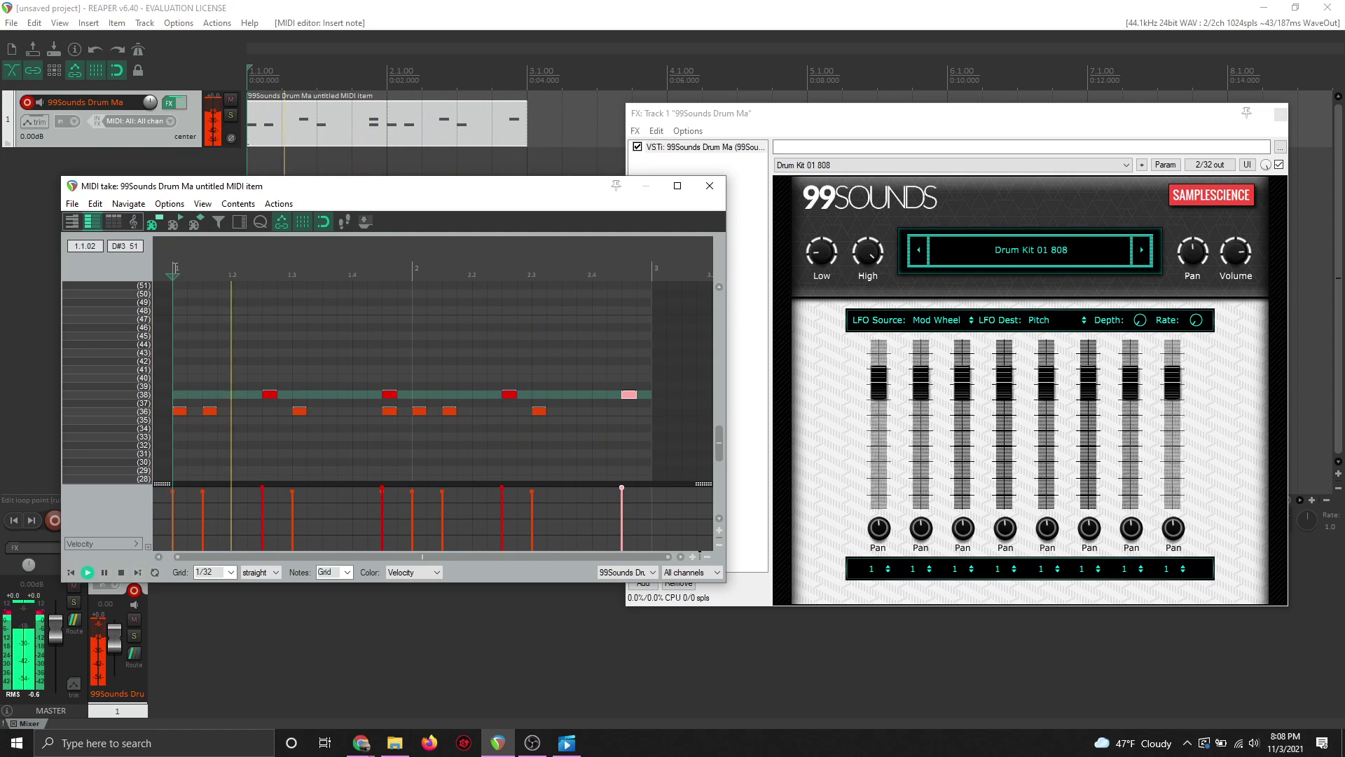
{"action": "key", "text": "space"}
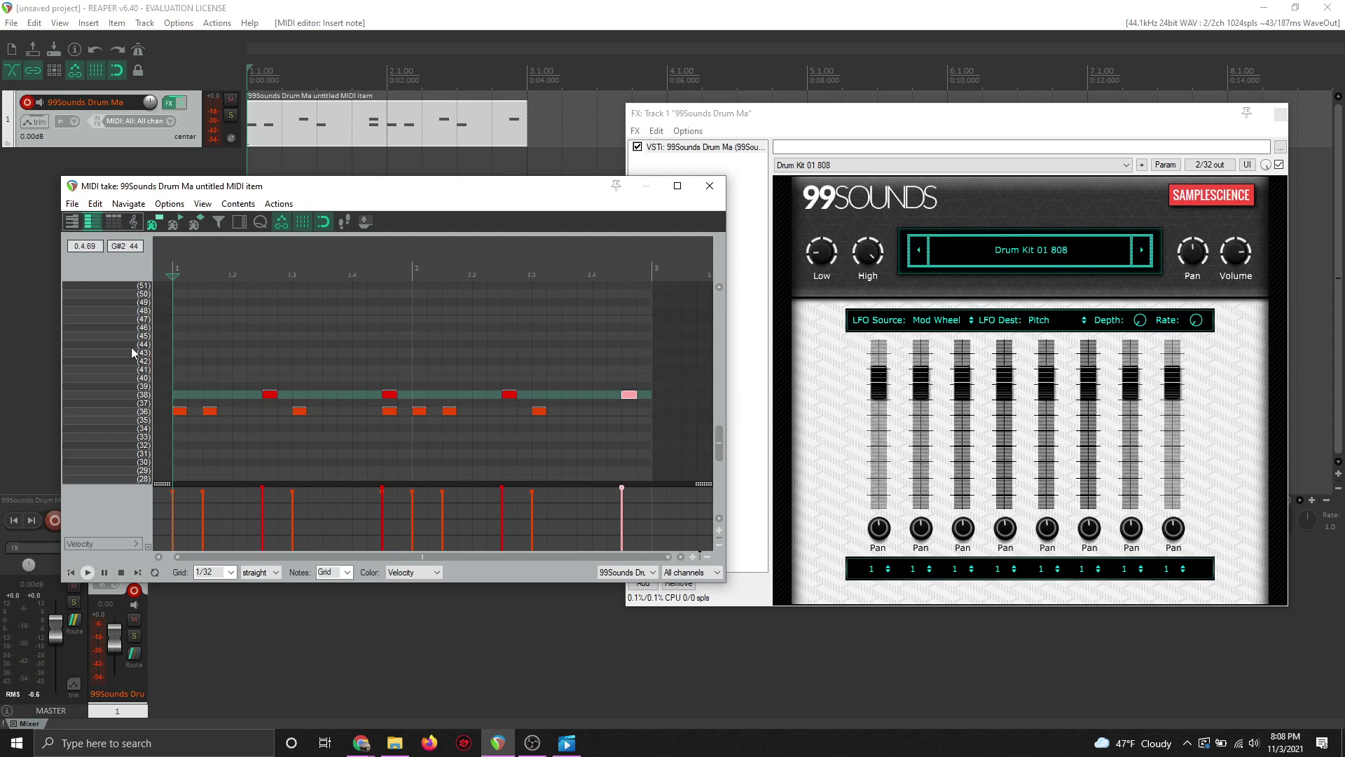
Audition the samples on note rows 42 to 50 to choose a hi-hat sound
{"action": "left_click", "coordinate": [110, 351]}
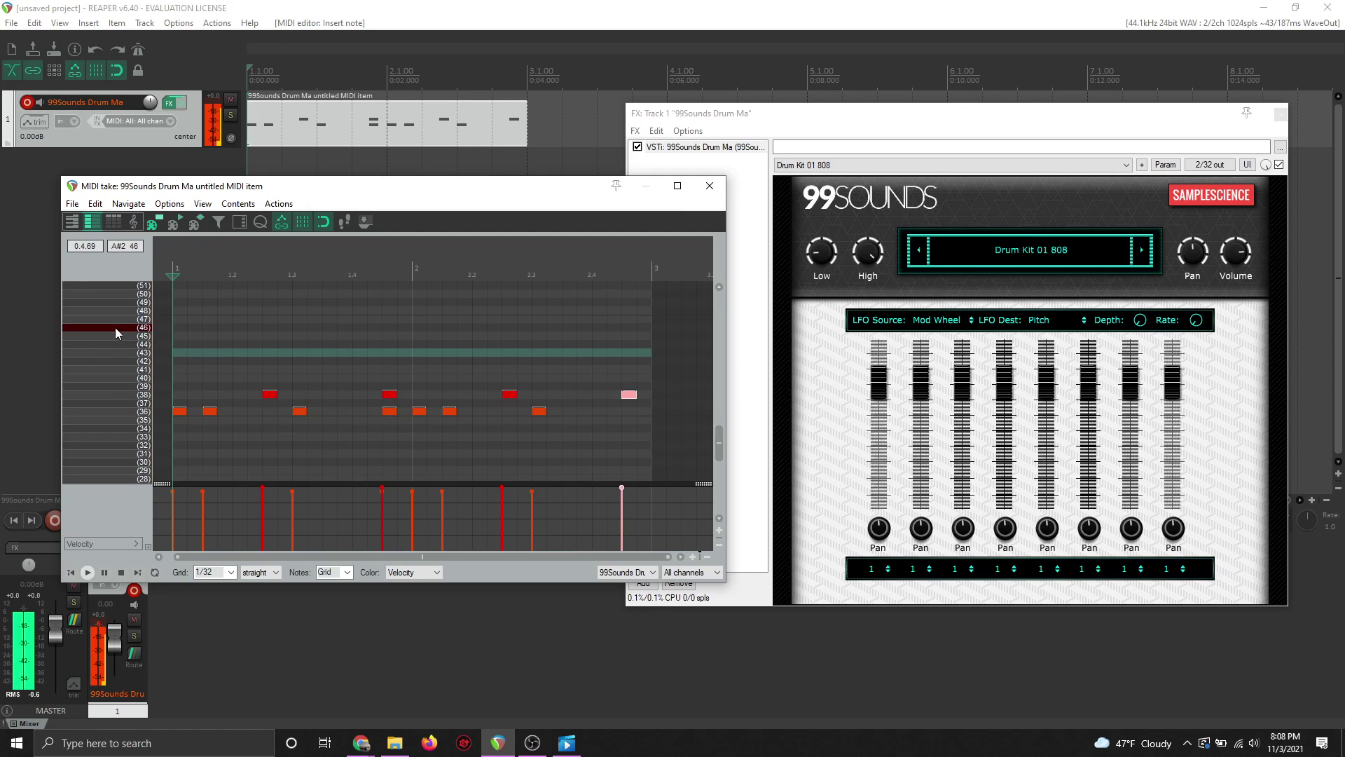
{"action": "left_click", "coordinate": [115, 326]}
{"action": "left_click", "coordinate": [124, 318]}
{"action": "left_click", "coordinate": [122, 309]}
{"action": "left_click", "coordinate": [122, 302]}
{"action": "left_click", "coordinate": [117, 293]}
{"action": "scroll", "coordinate": [138, 335], "scroll_direction": "up", "scroll_amount": 1}
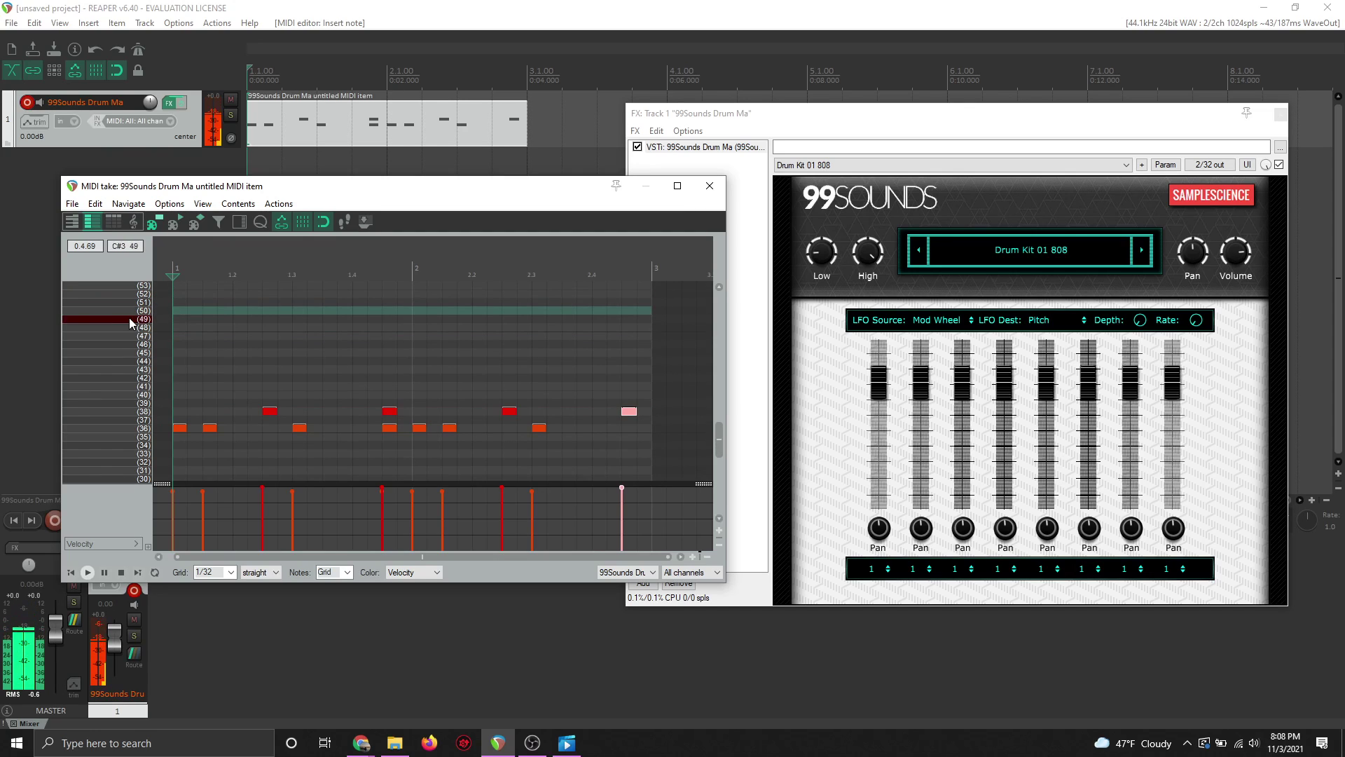
{"action": "left_click", "coordinate": [127, 369]}
{"action": "left_click", "coordinate": [127, 353]}
{"action": "left_click", "coordinate": [127, 361]}
{"action": "left_click", "coordinate": [125, 351]}
{"action": "left_click", "coordinate": [125, 341]}
{"action": "left_click", "coordinate": [125, 335]}
{"action": "left_click", "coordinate": [119, 378]}
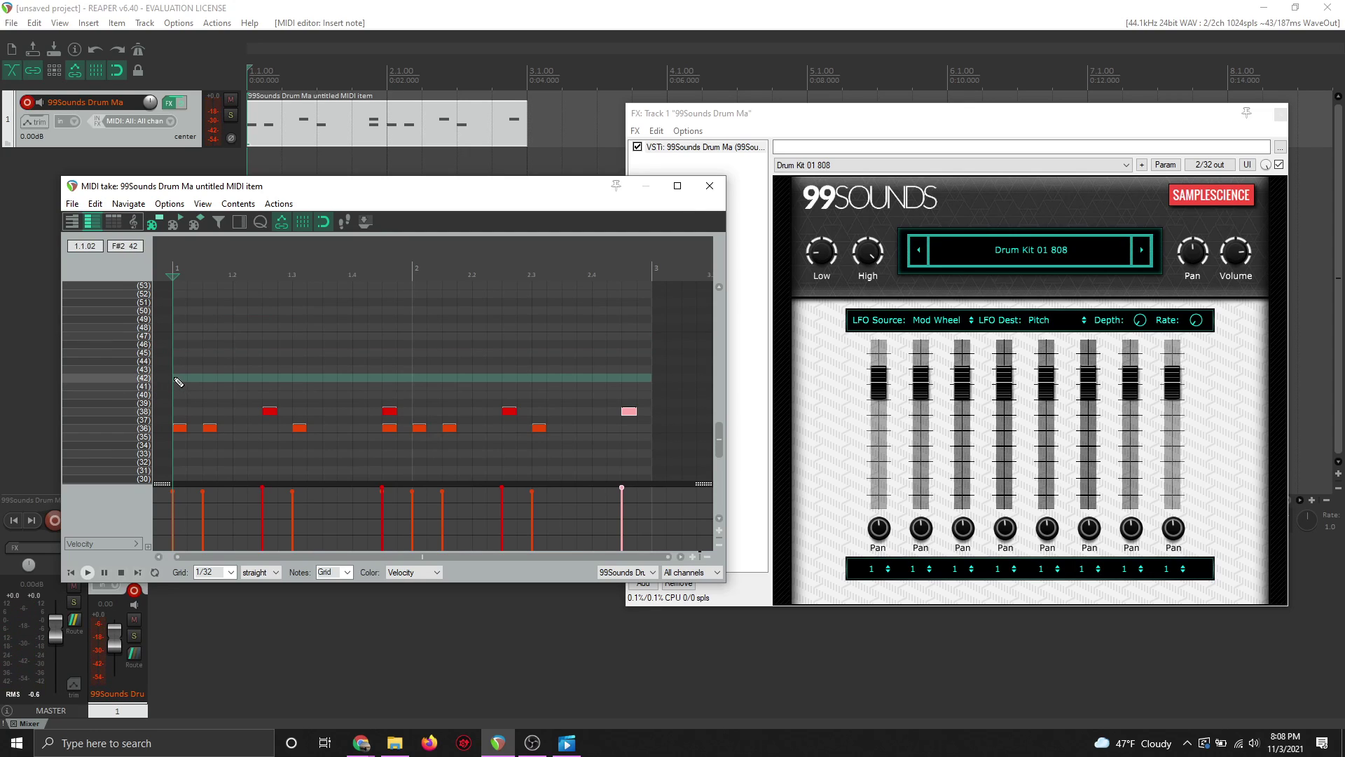
Draw hi-hat notes on row 42 at 1.1 and 1.1.50, and paste copies of the pair until both measures are filled
{"action": "left_click", "coordinate": [178, 378]}
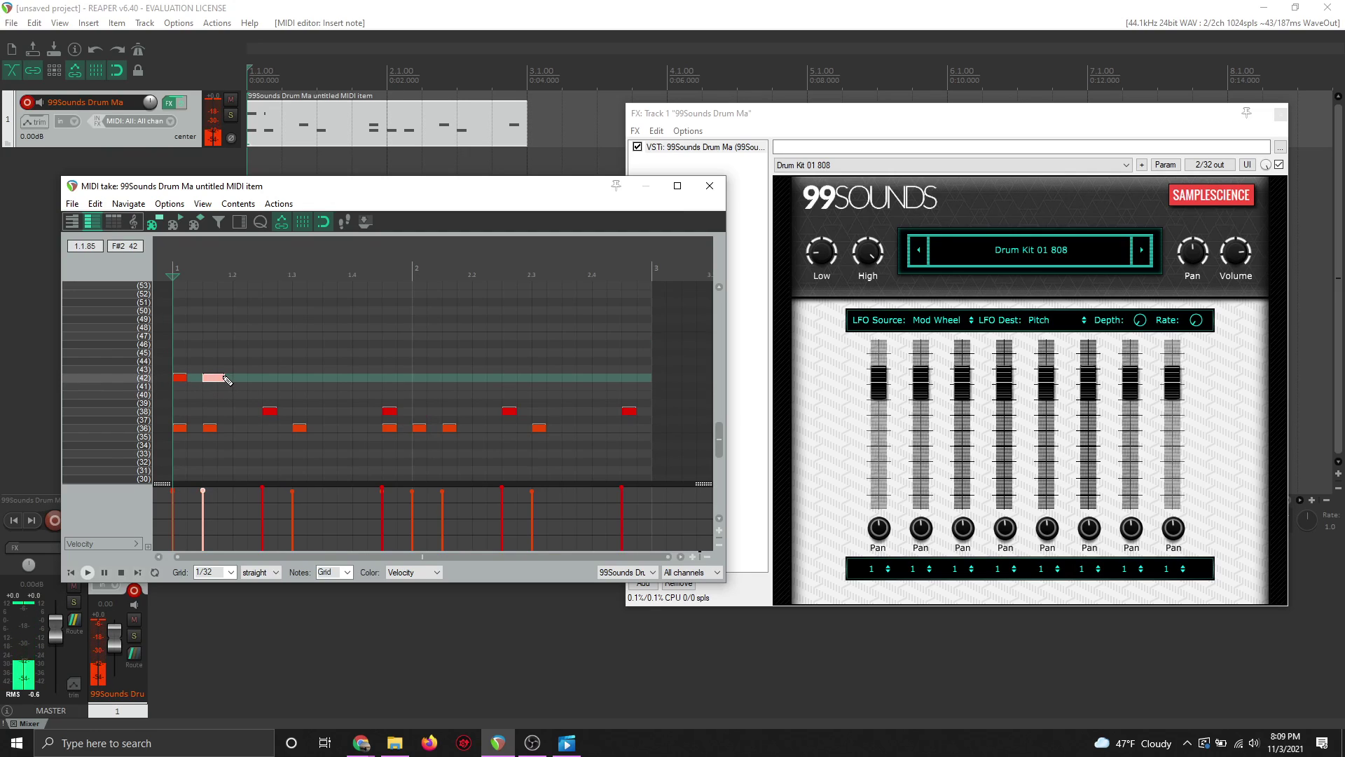
{"action": "left_click", "coordinate": [209, 378]}
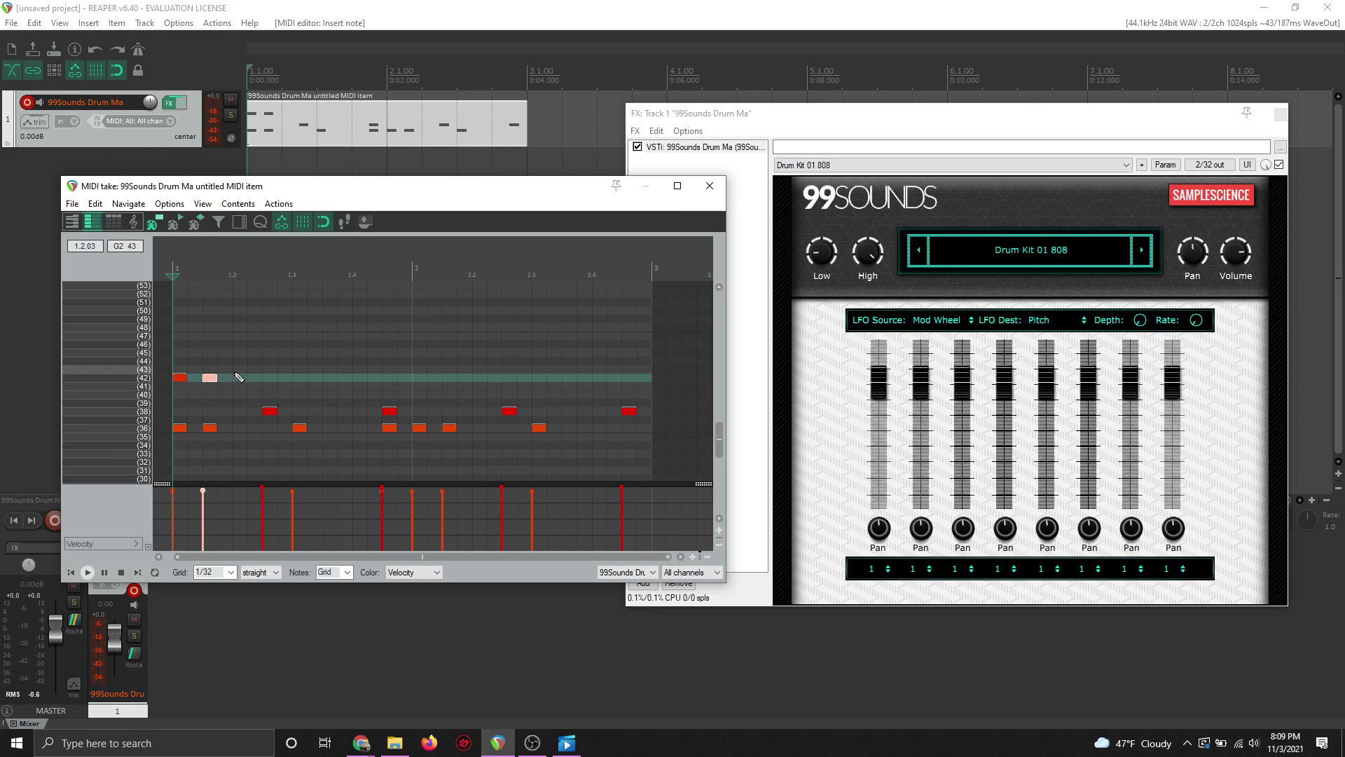
{"action": "left_click_drag", "start_coordinate": [237, 390], "coordinate": [165, 355]}
{"action": "key", "text": "ctrl+c"}
{"action": "key", "text": "ctrl+v"}
{"action": "key", "text": "ctrl+v"}
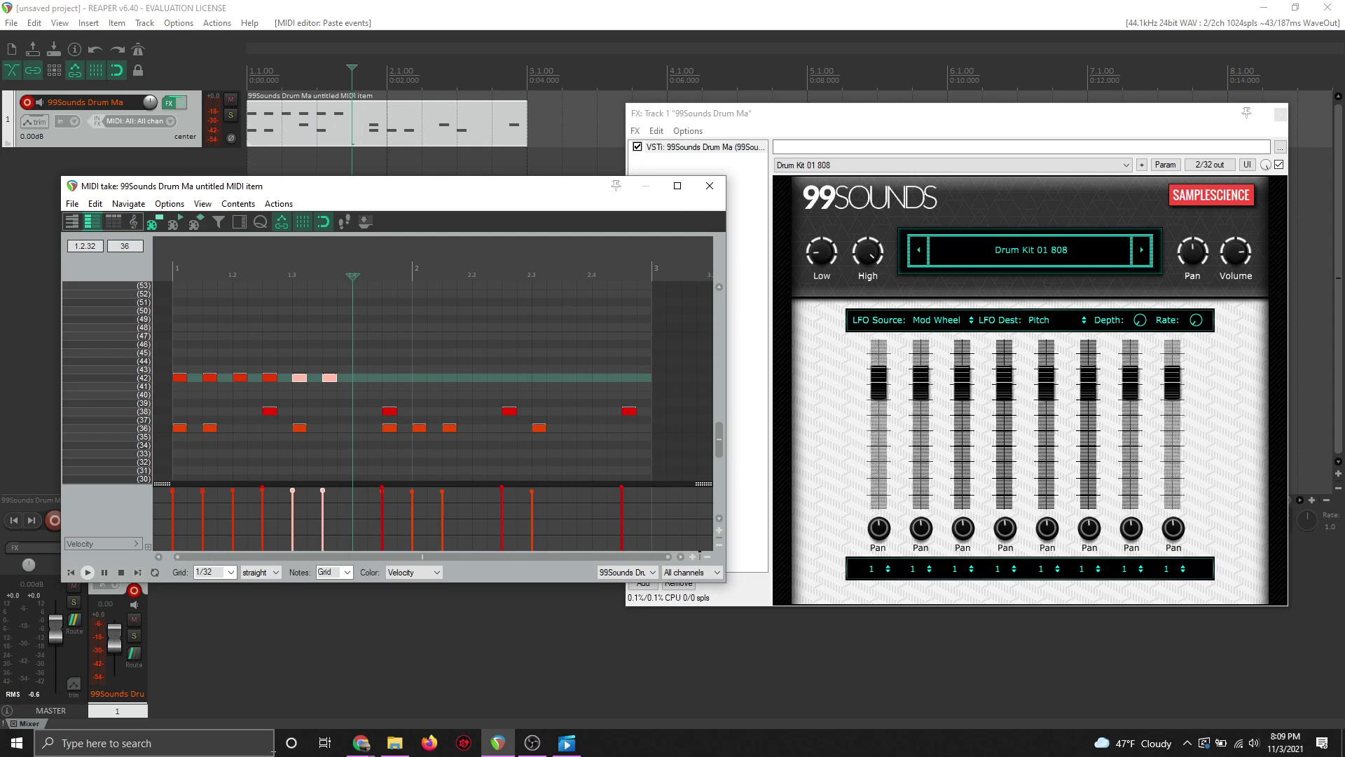
{"action": "key", "text": "ctrl+v"}
{"action": "key", "text": "ctrl+v"}
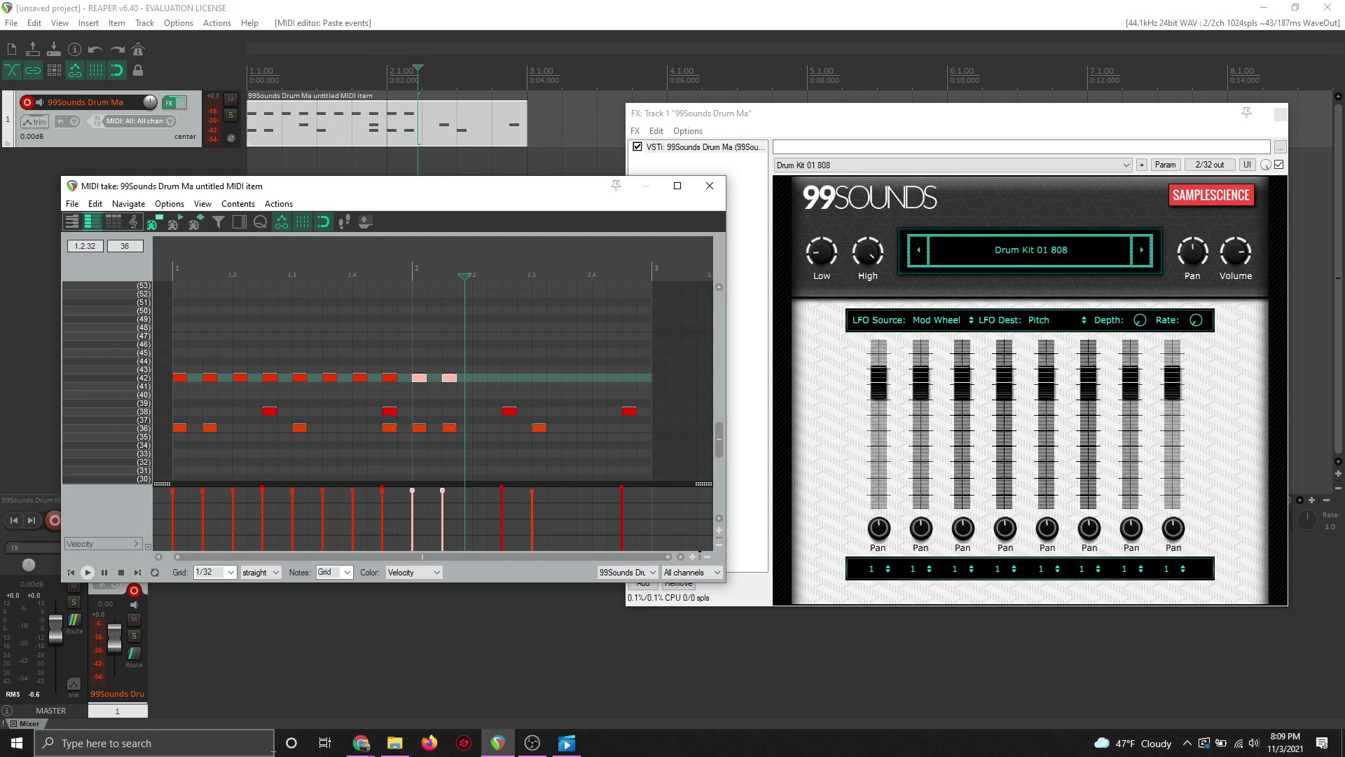
{"action": "key", "text": "ctrl+v"}
{"action": "key", "text": "ctrl+v"}
{"action": "key", "text": "ctrl+v"}
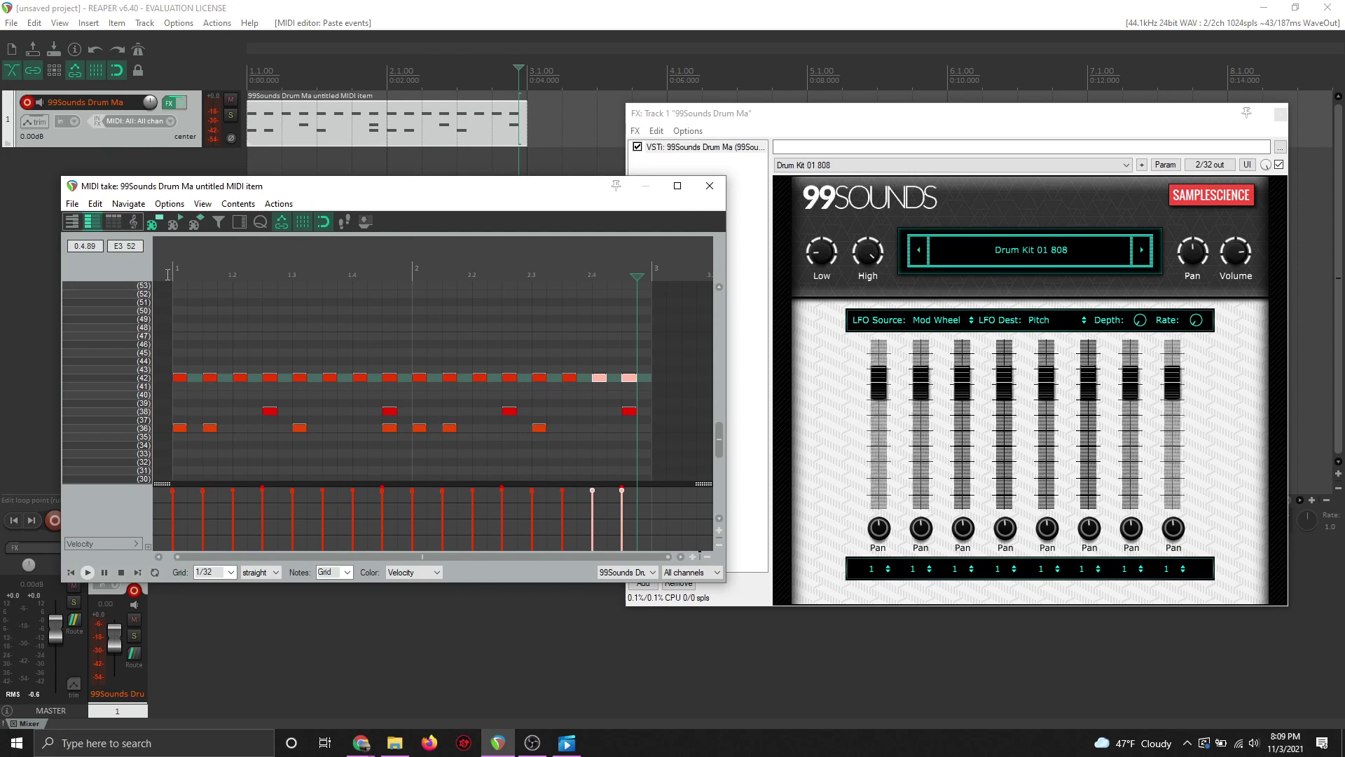
Play the kick, snare and hi-hat beat from the start of the item
{"action": "left_click", "coordinate": [172, 266]}
{"action": "key", "text": "space"}
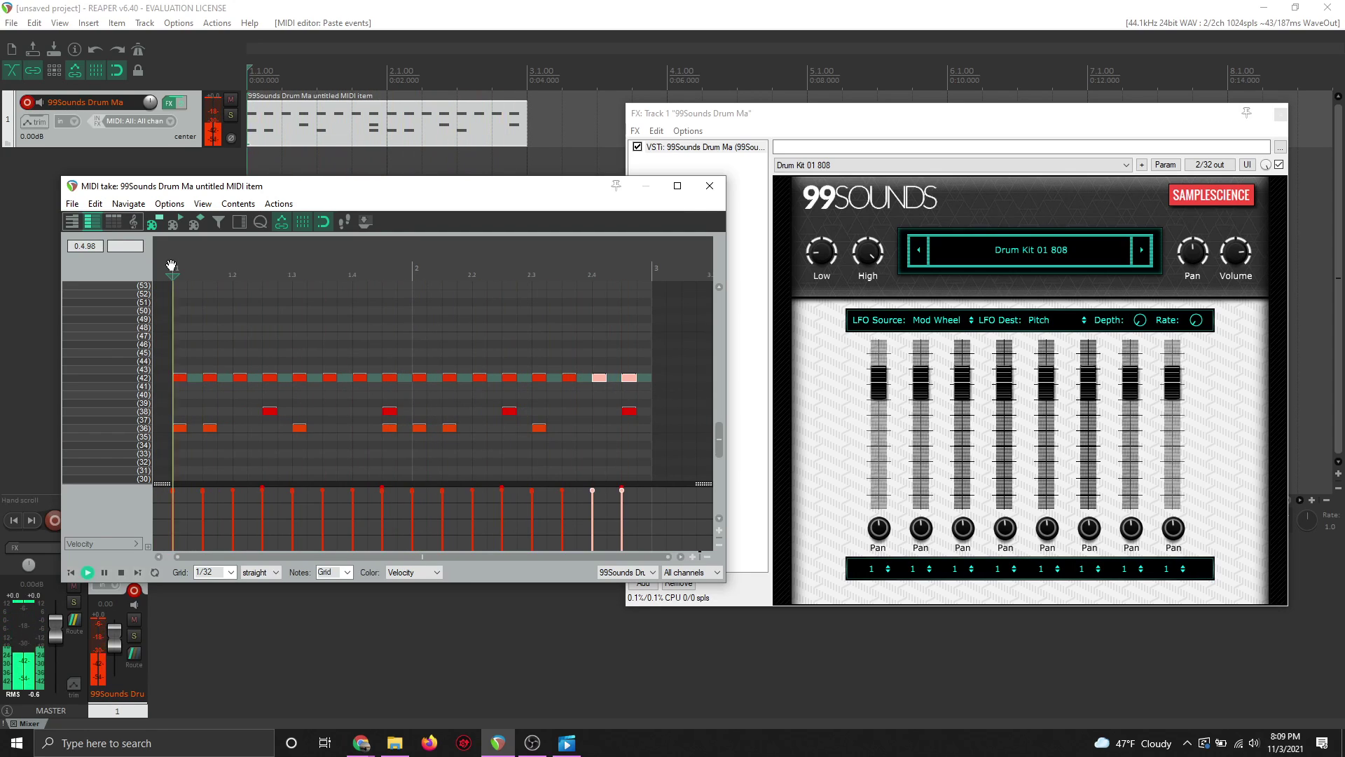
{"action": "key", "text": "space"}
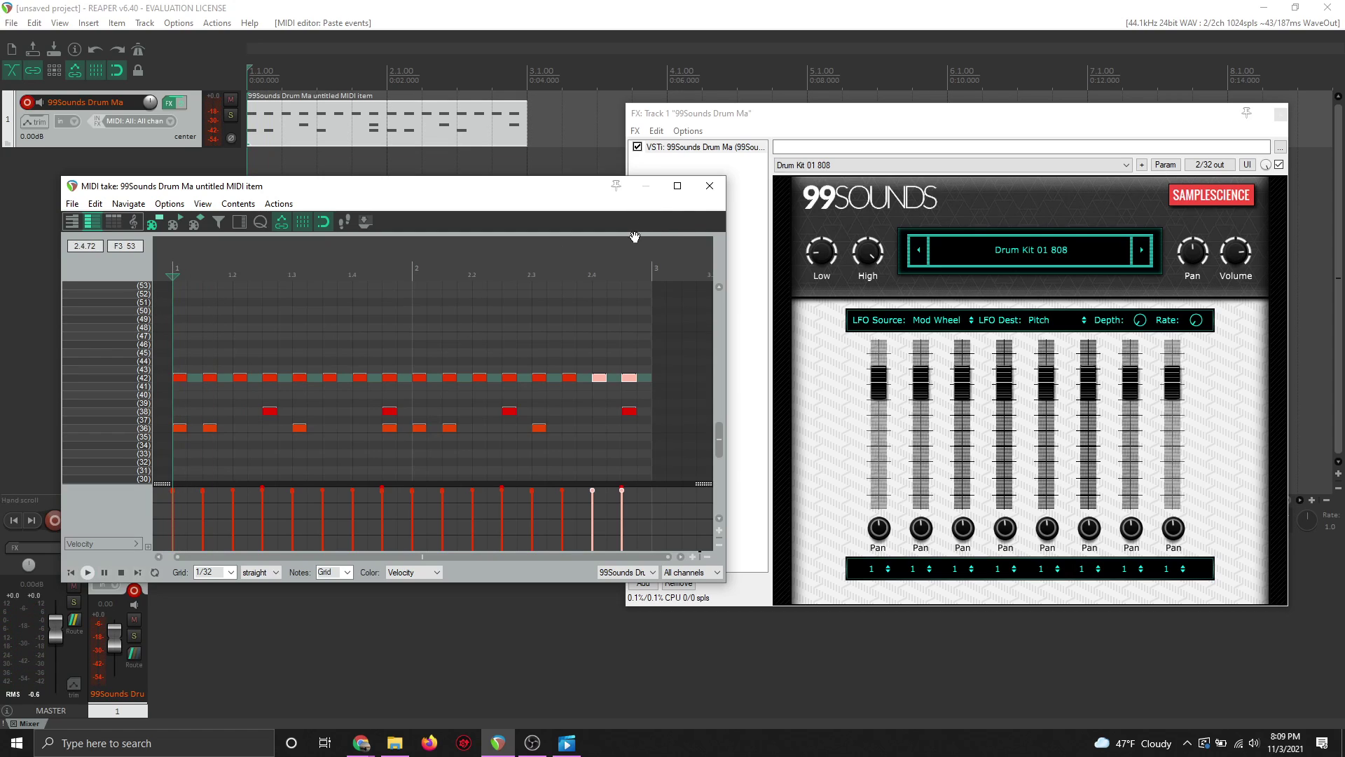
Lower the velocity of every second hi-hat note on row 42 to about 66 across both measures
{"action": "left_click", "coordinate": [594, 302]}
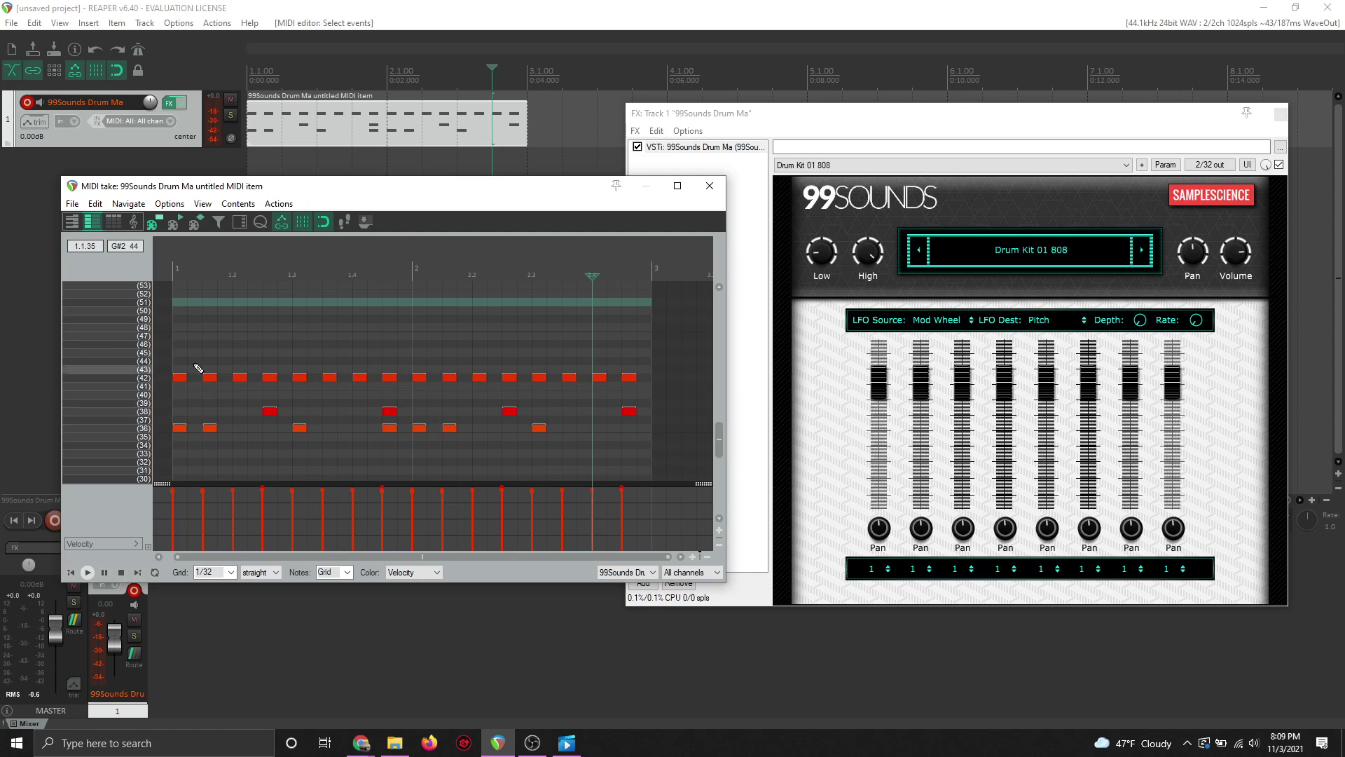
{"action": "left_click", "coordinate": [208, 376]}
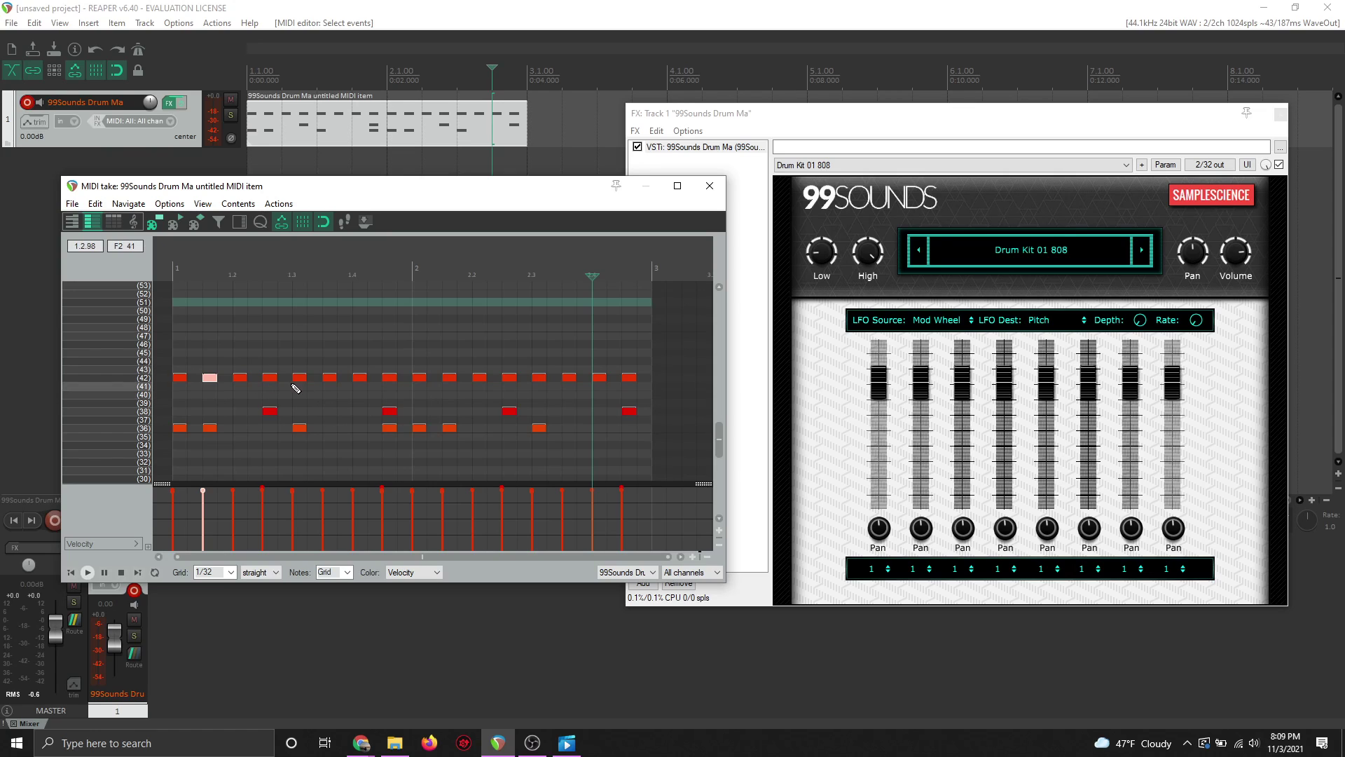
{"action": "left_click", "coordinate": [269, 377], "text": "ctrl"}
{"action": "left_click", "coordinate": [326, 379], "text": "ctrl"}
{"action": "left_click", "coordinate": [390, 378], "text": "ctrl"}
{"action": "left_click", "coordinate": [450, 379], "text": "ctrl"}
{"action": "left_click", "coordinate": [509, 379], "text": "ctrl"}
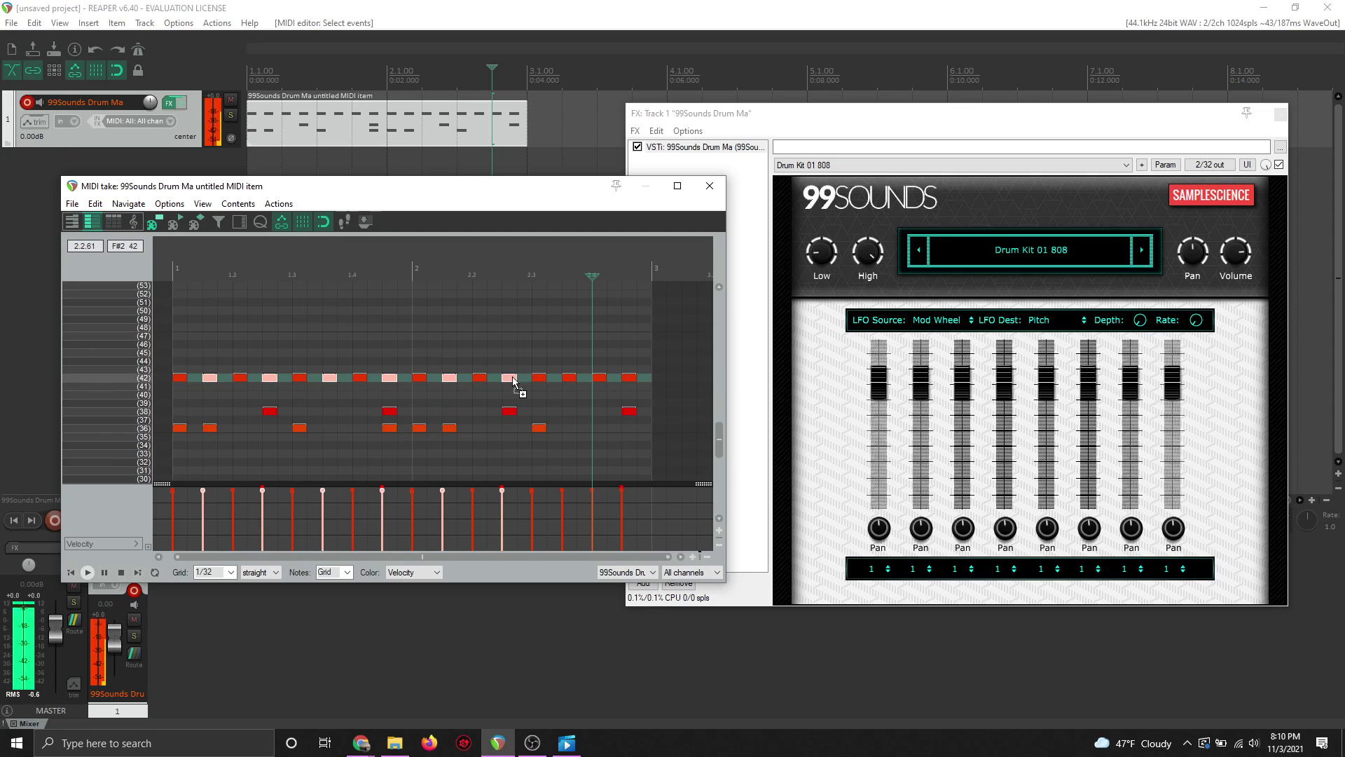
{"action": "left_click", "coordinate": [569, 379], "text": "ctrl"}
{"action": "left_click", "coordinate": [629, 378], "text": "ctrl"}
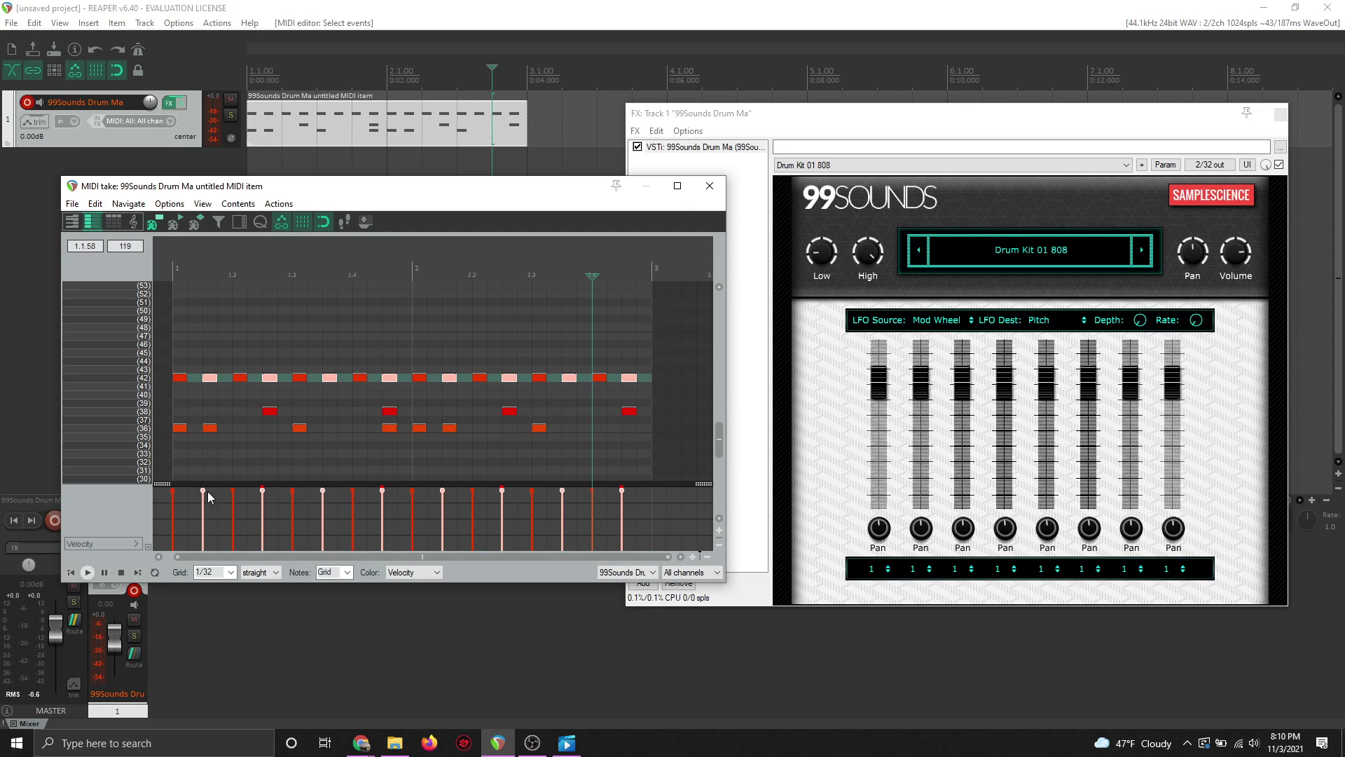
{"action": "left_click_drag", "start_coordinate": [203, 490], "coordinate": [213, 519]}
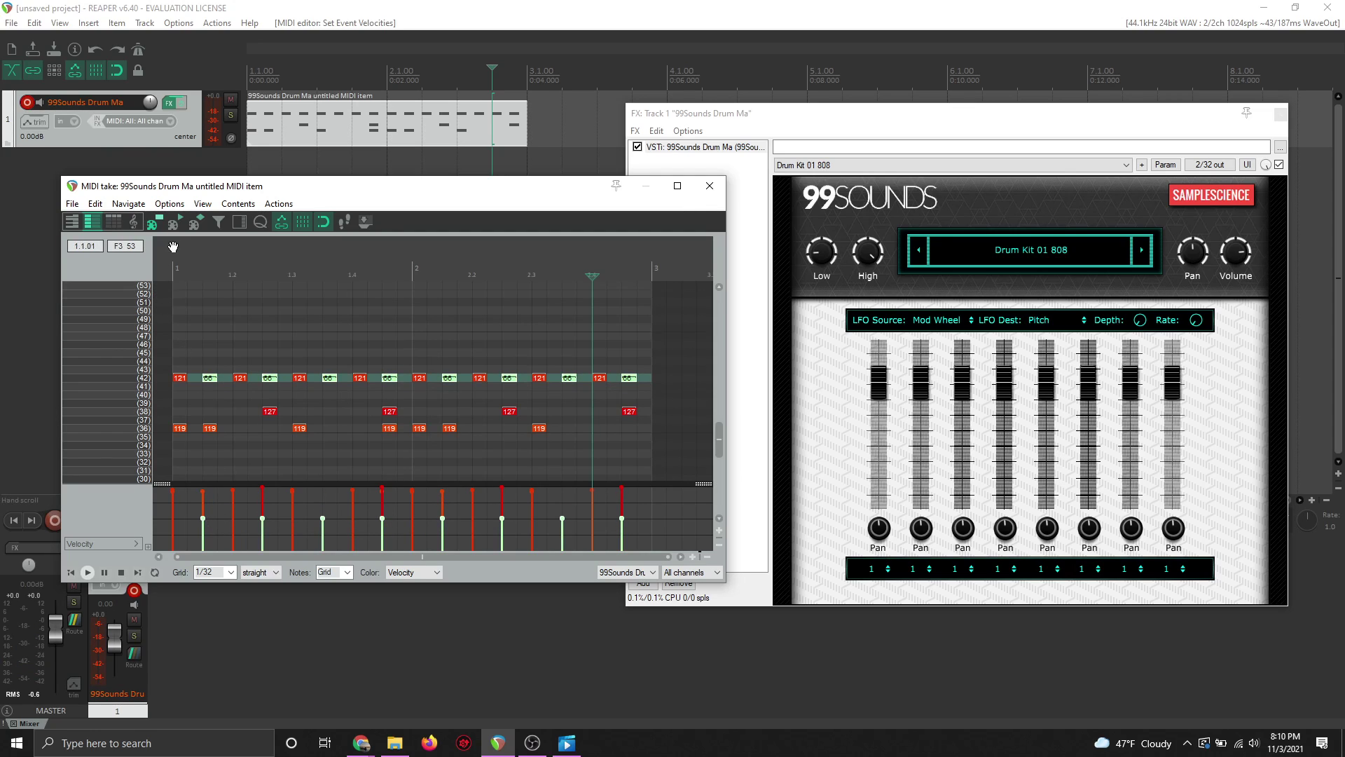
Play the beat from the start of the item to hear the hi-hat accents
{"action": "left_click", "coordinate": [178, 258]}
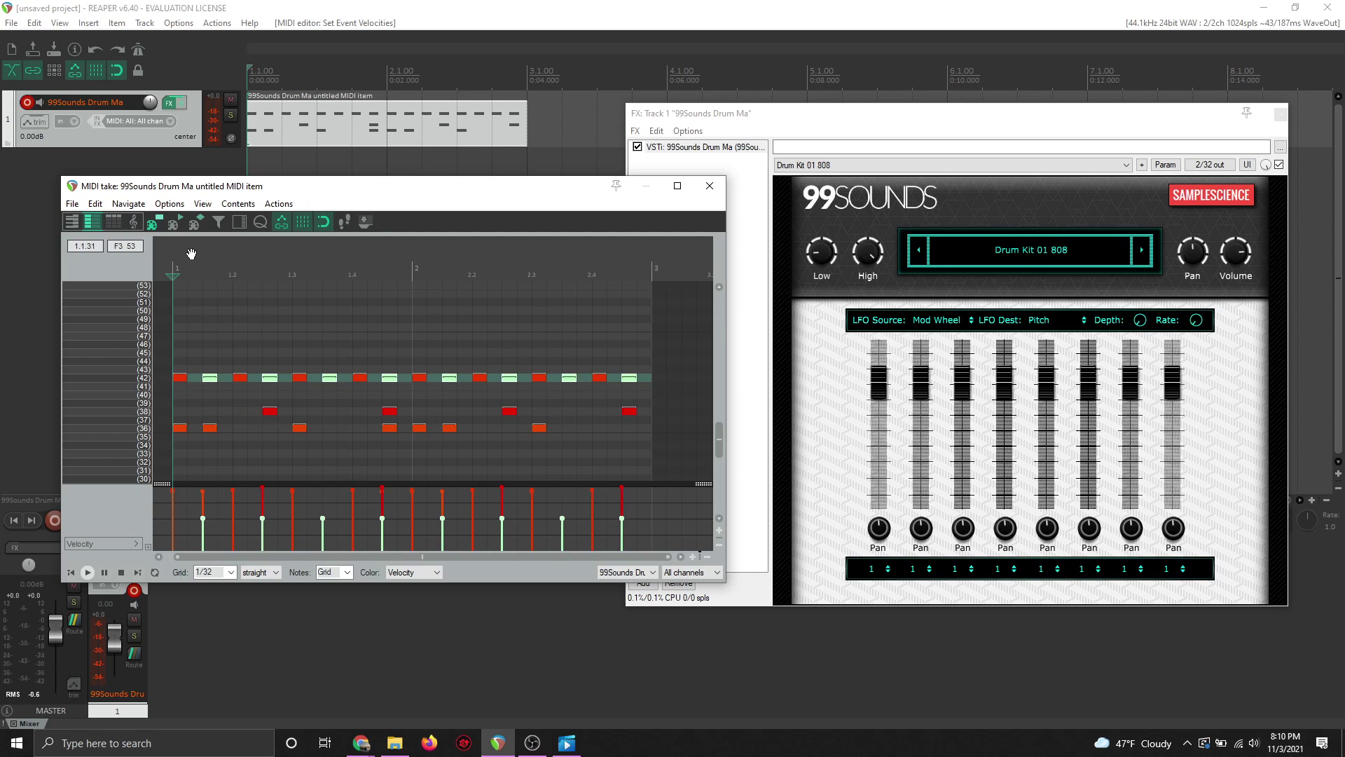
{"action": "key", "text": "space"}
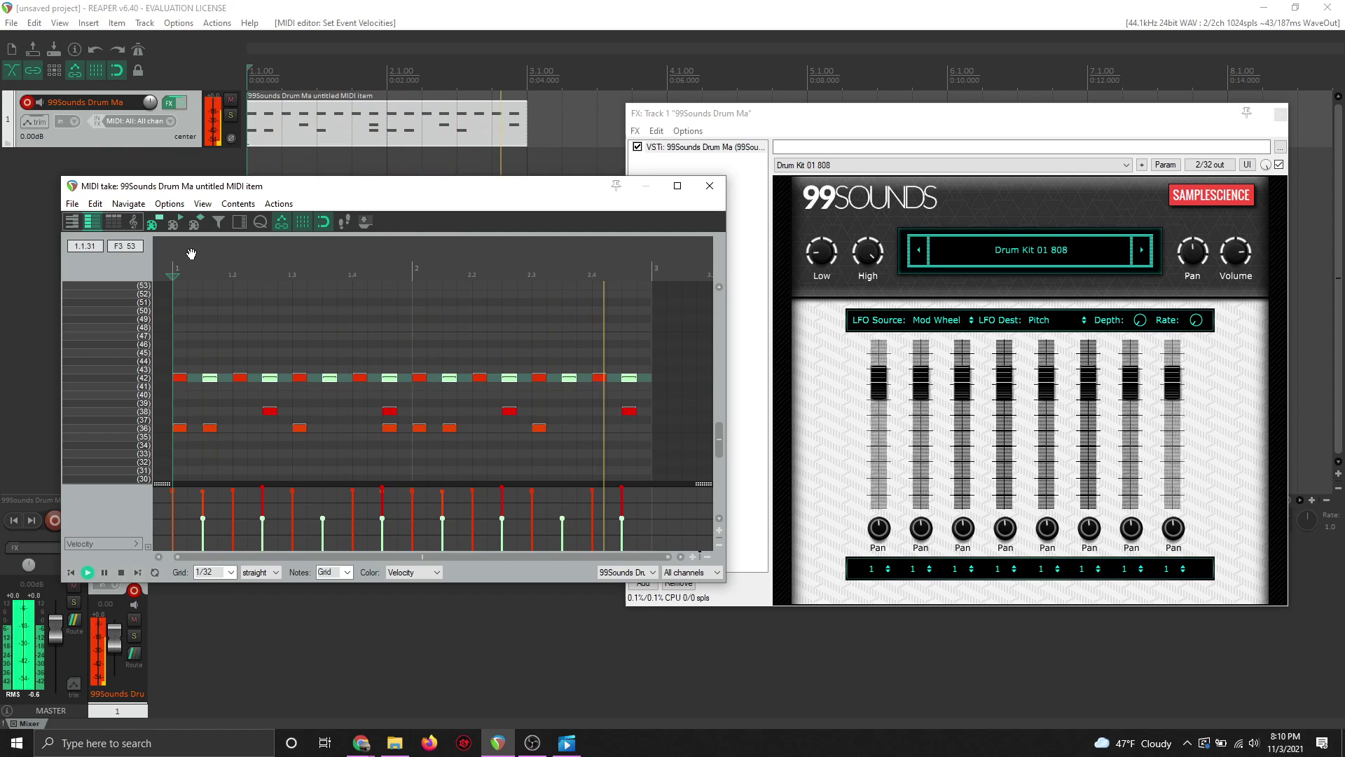
{"action": "key", "text": "space"}
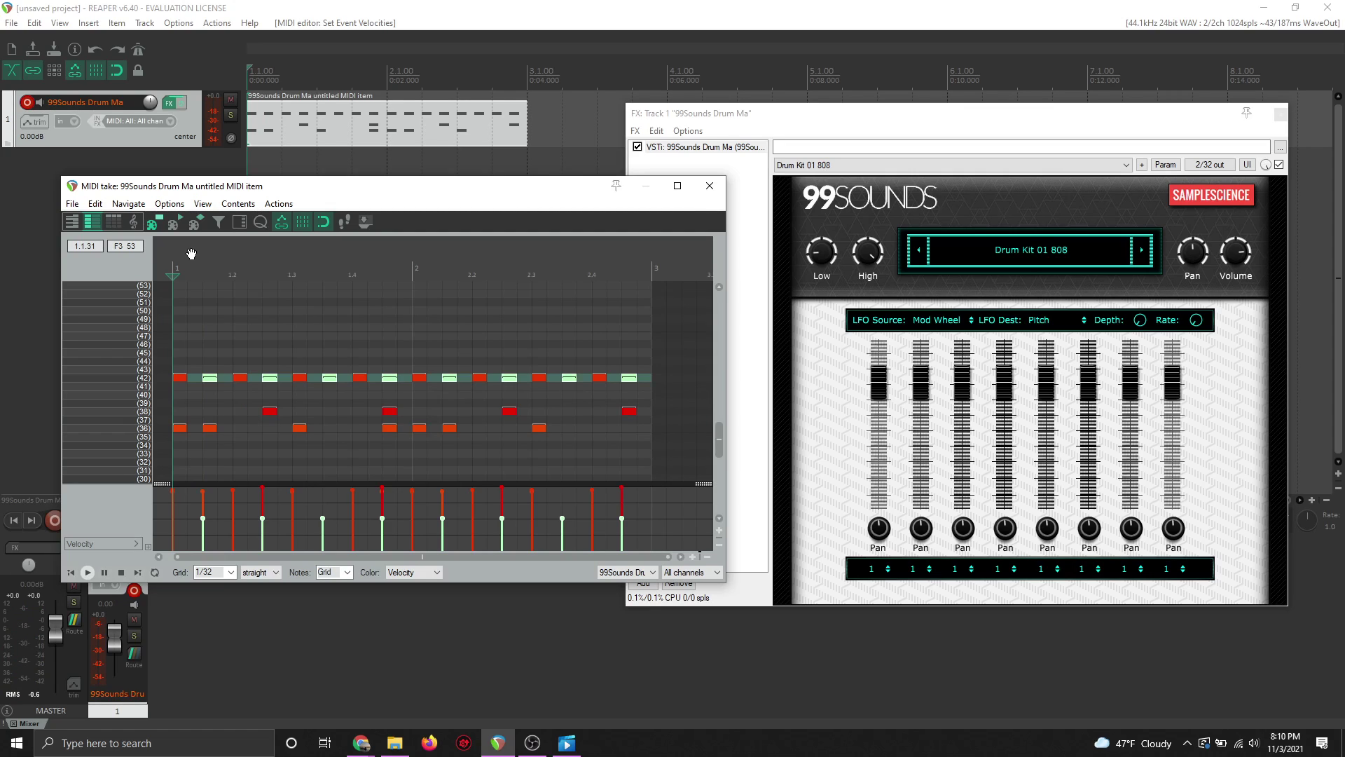
Close the MIDI editor and the drum instrument window, and play the beat twice in the arrangement
{"action": "left_click", "coordinate": [712, 190]}
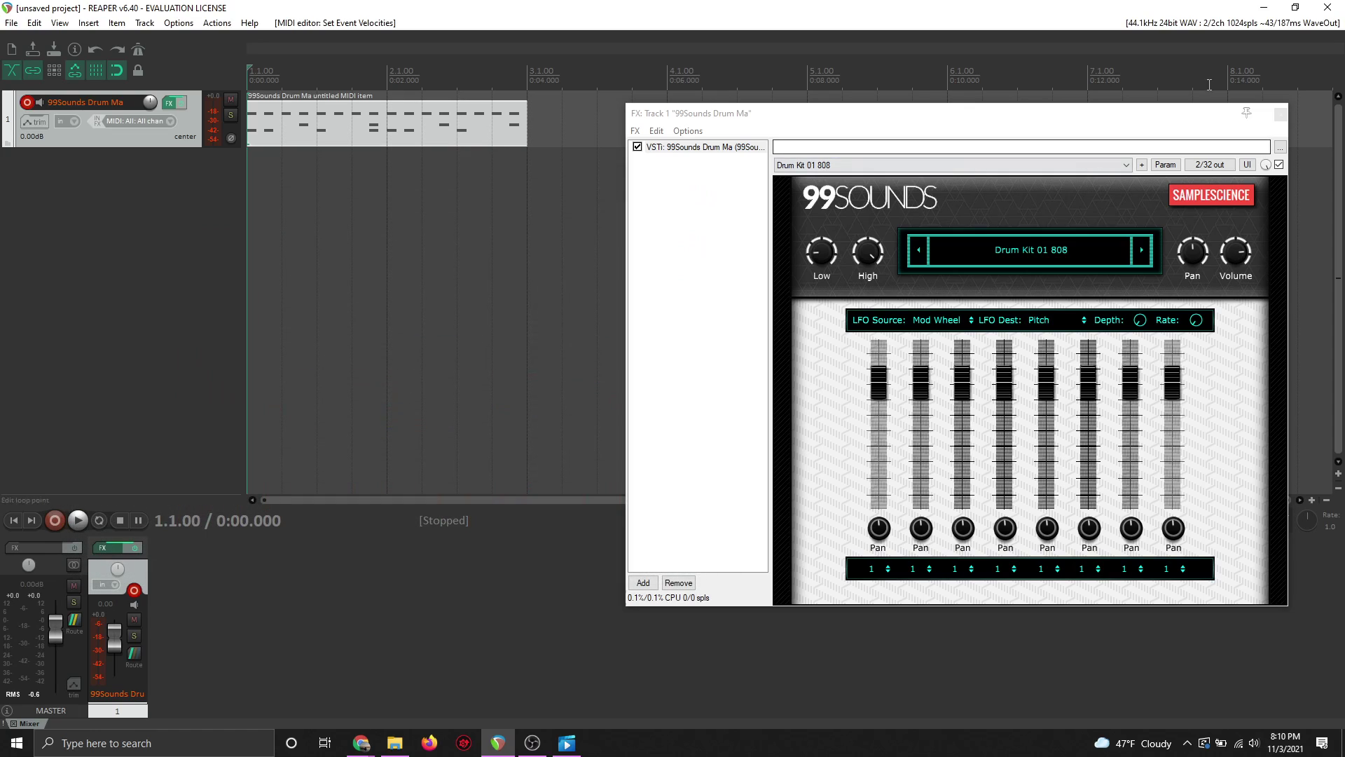
{"action": "left_click", "coordinate": [1279, 115]}
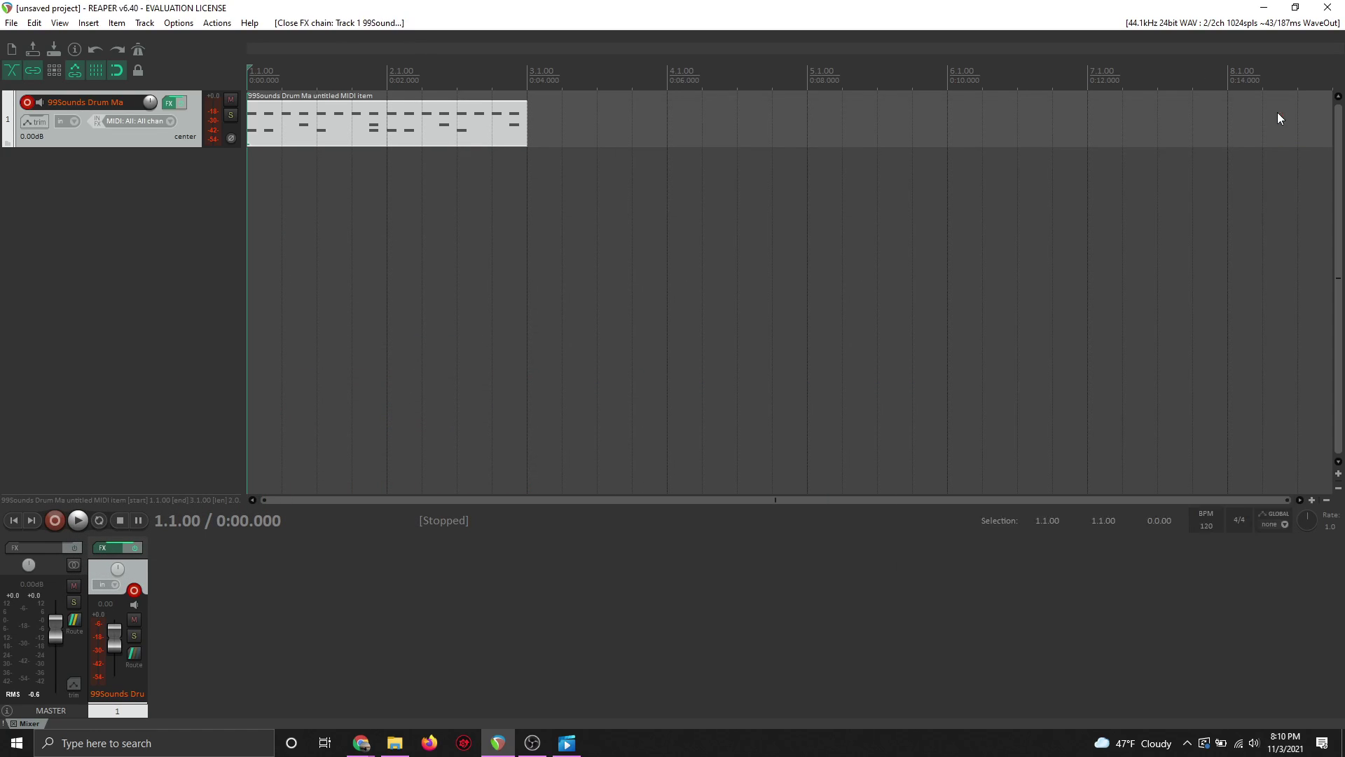
{"action": "key", "text": "space"}
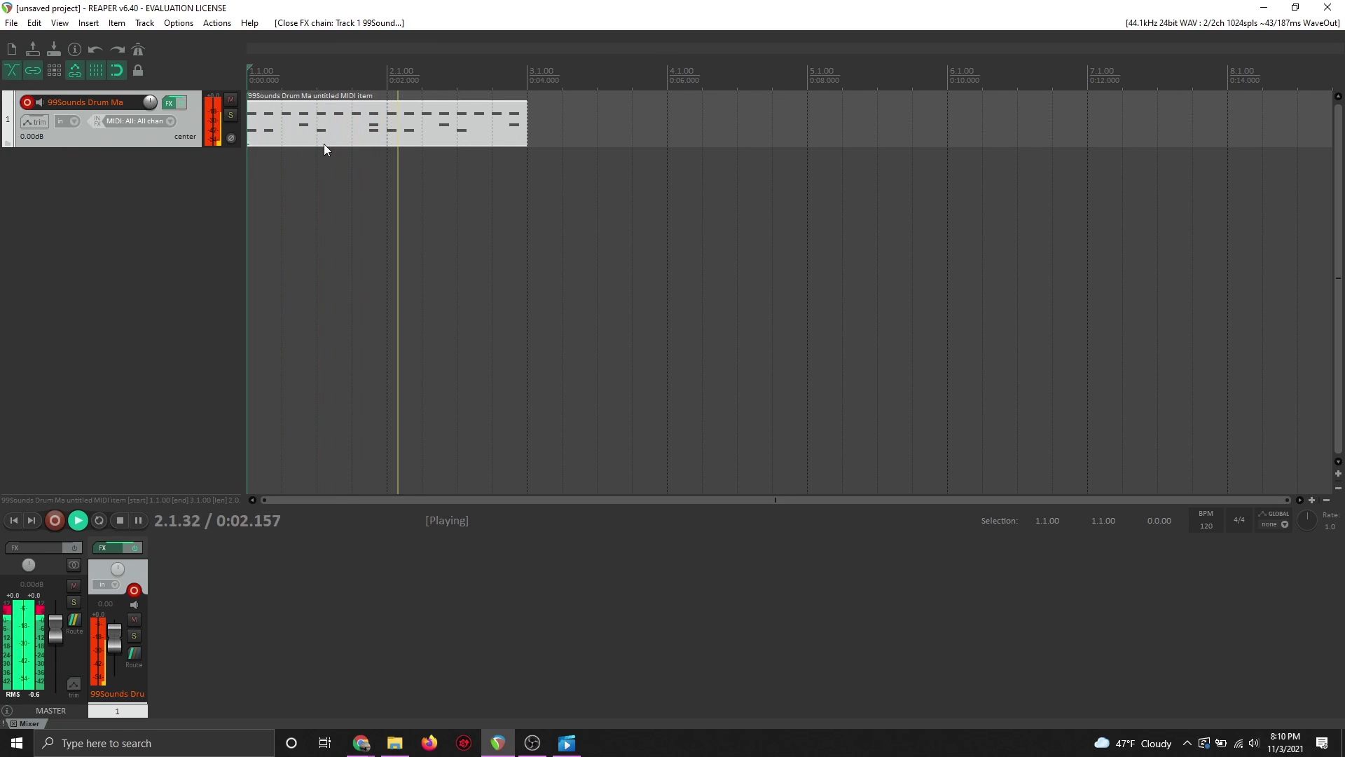
{"action": "key", "text": "space"}
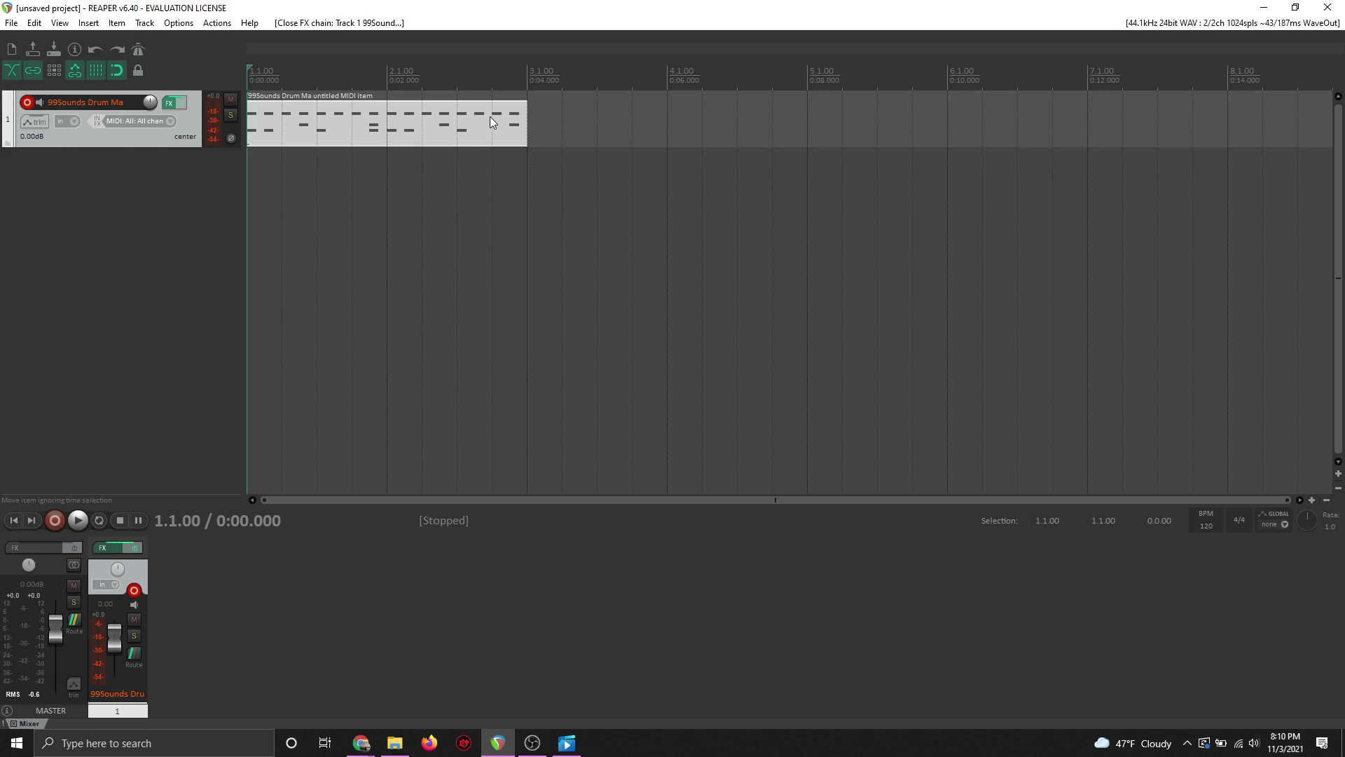
{"action": "key", "text": "space"}
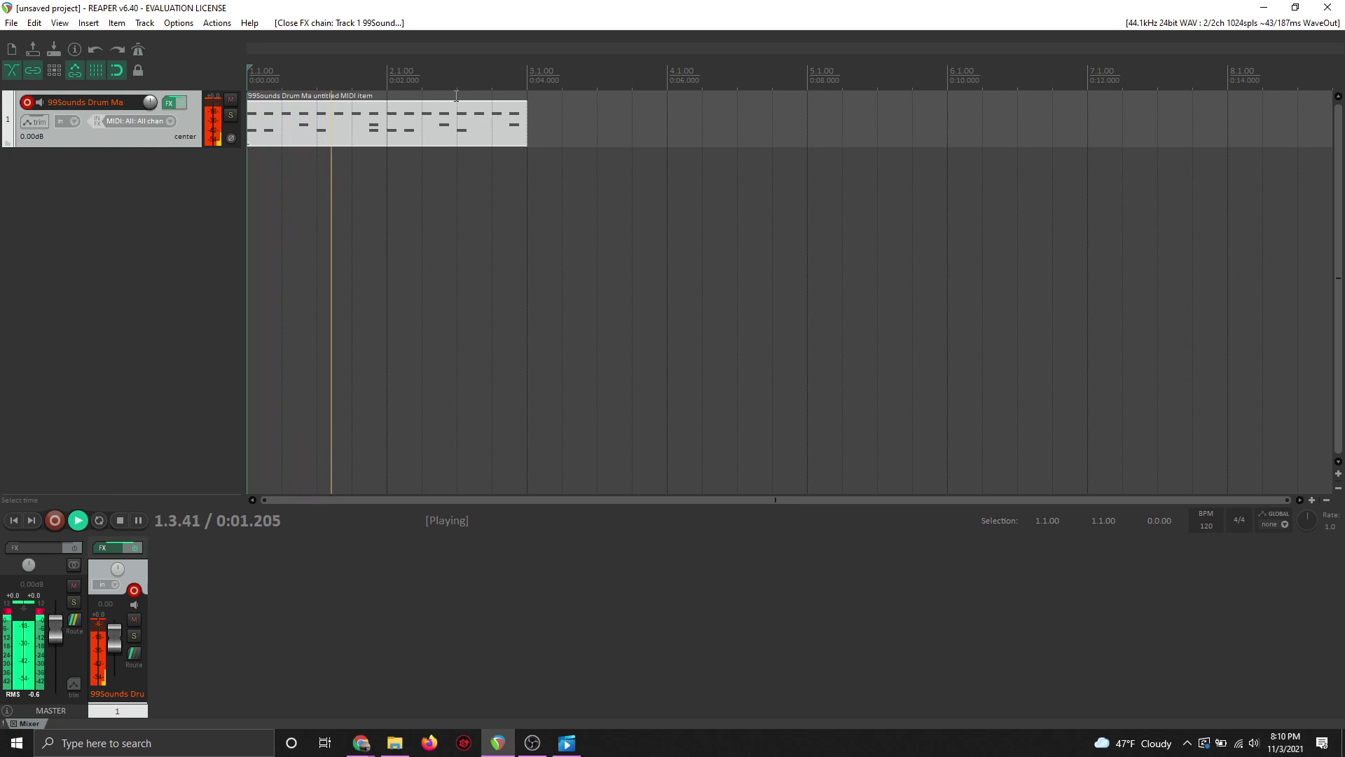
{"action": "key", "text": "space"}
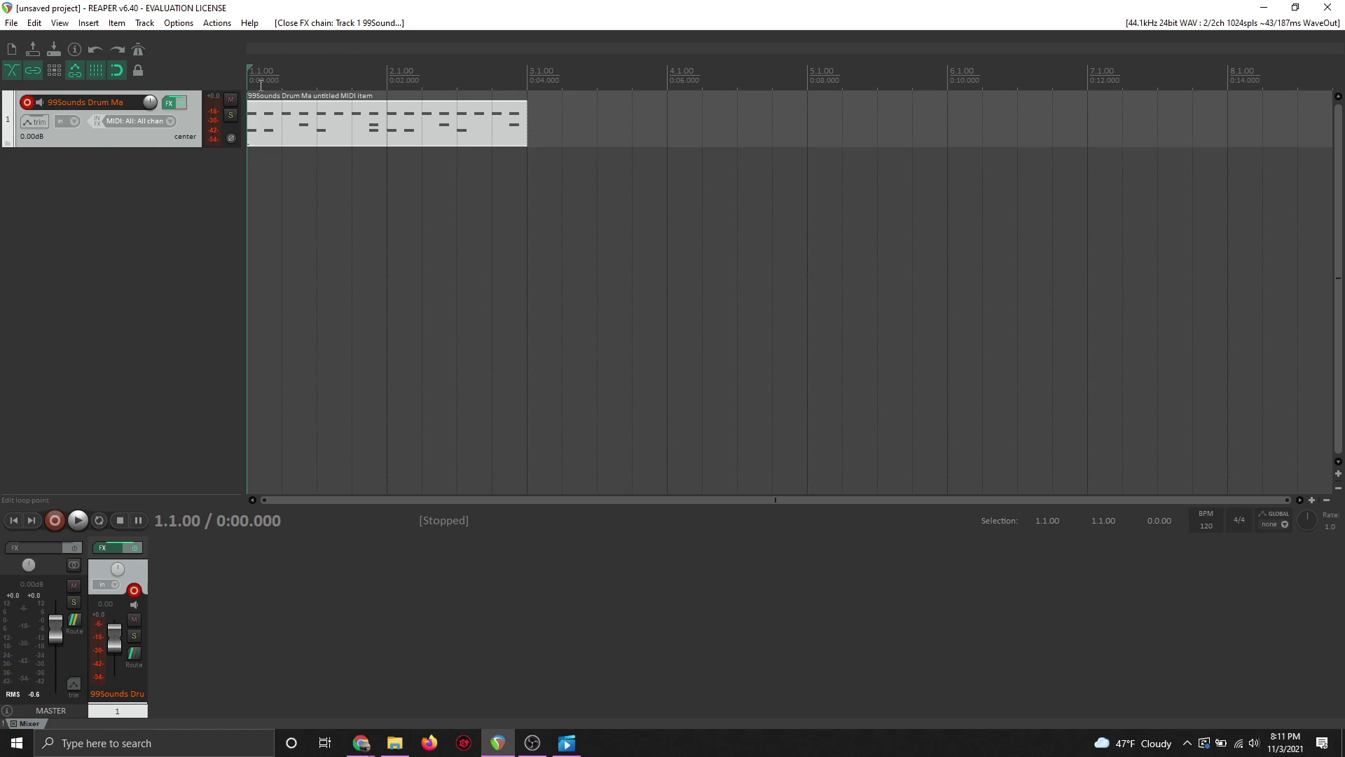
Set a time selection from 1.1.00 to 3.1.00 over the drum item, turn on repeat, and play the loop
{"action": "left_click_drag", "start_coordinate": [248, 83], "coordinate": [526, 88]}
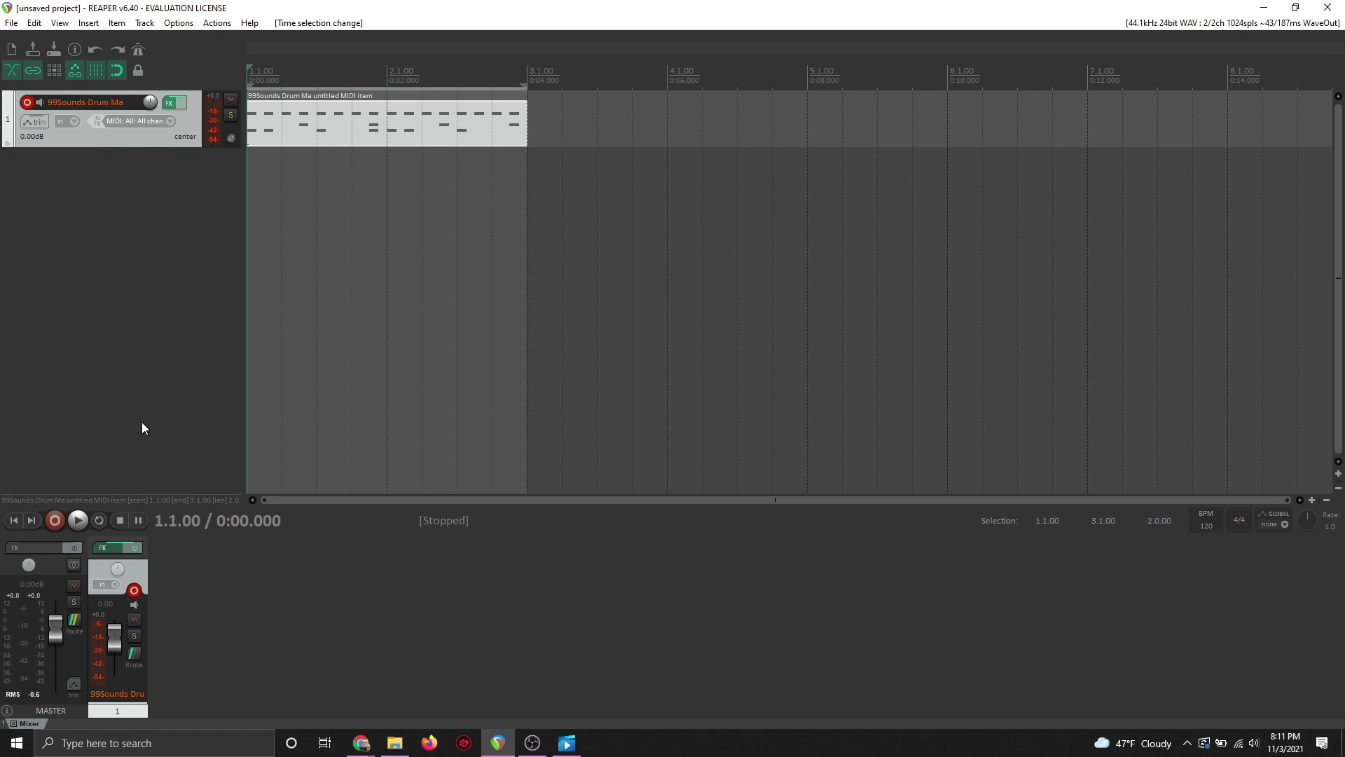
{"action": "left_click", "coordinate": [98, 524]}
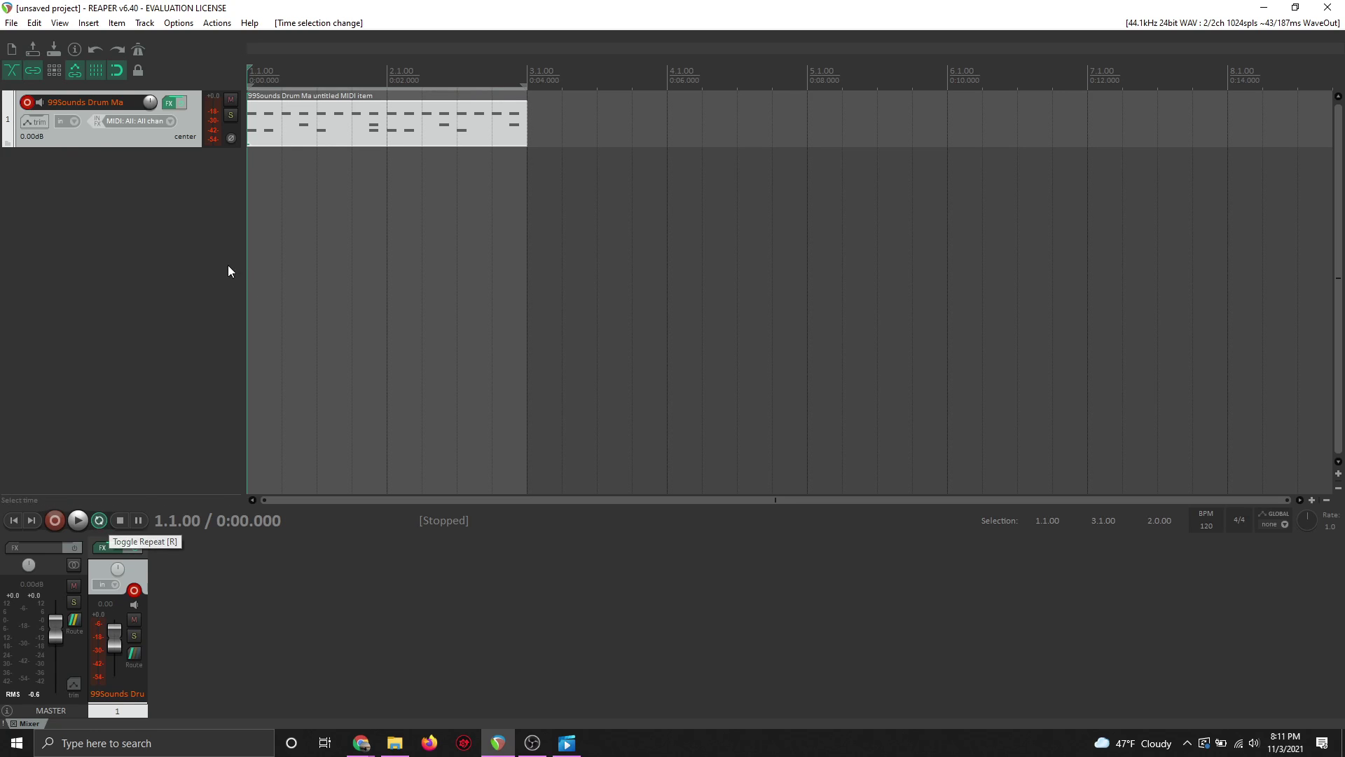
{"action": "key", "text": "space"}
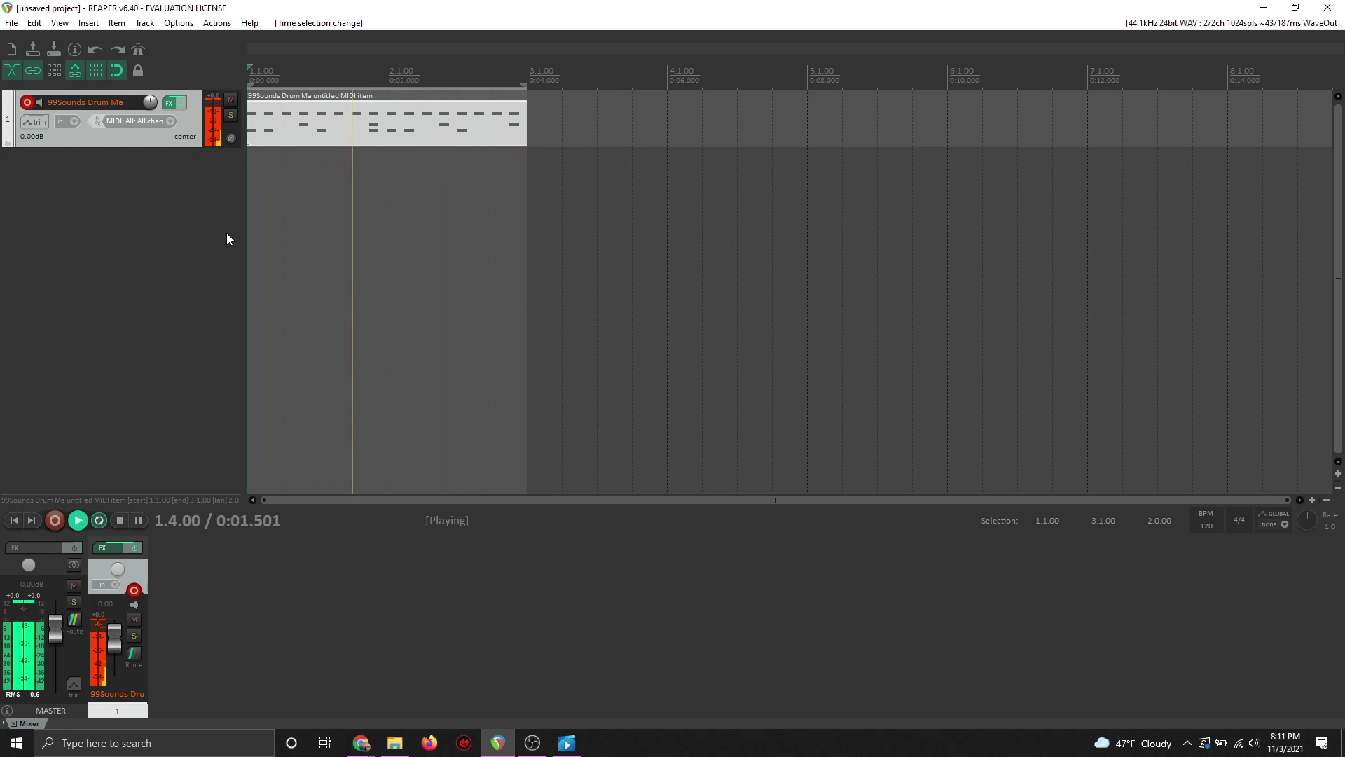
{"action": "key", "text": "space"}
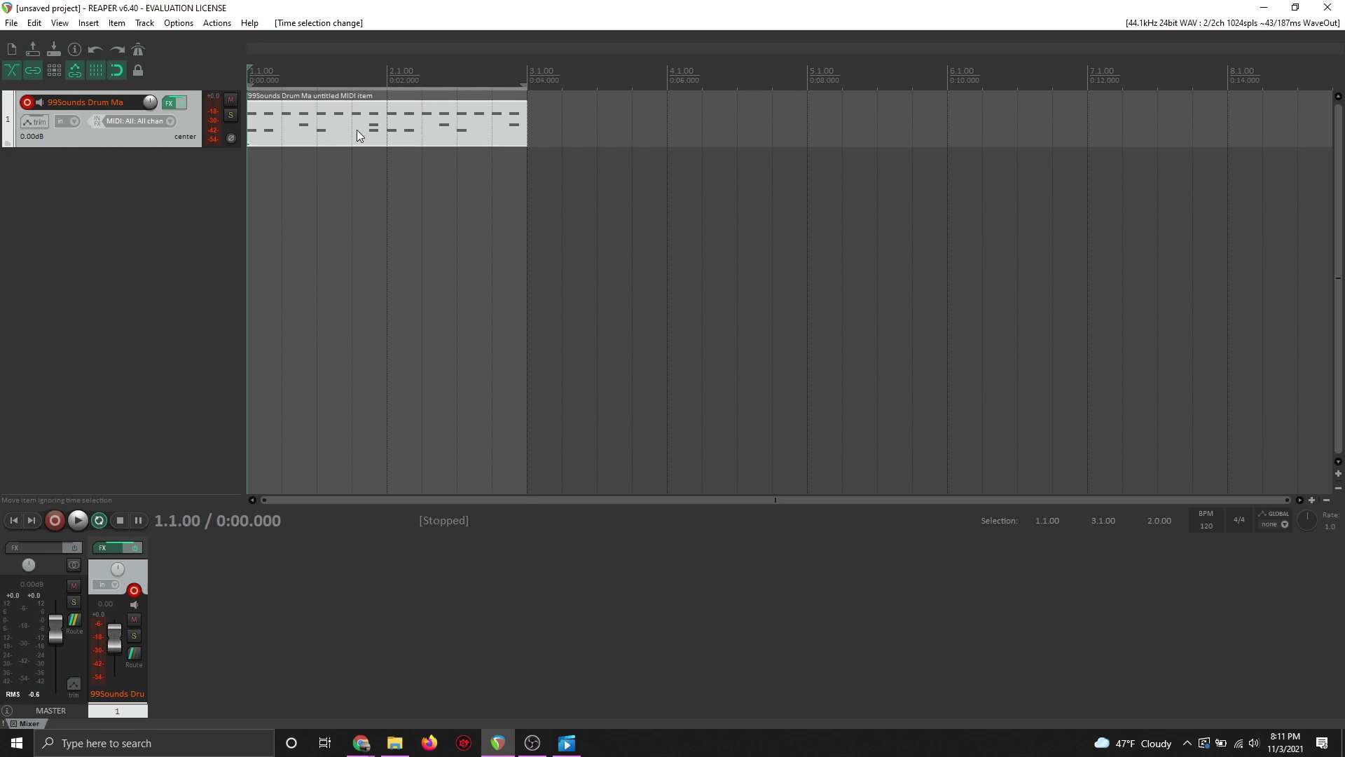
Insert the 99Sounds Upright Piano instrument on a new track without building the extra output tracks, and close its window
{"action": "right_click", "coordinate": [157, 199]}
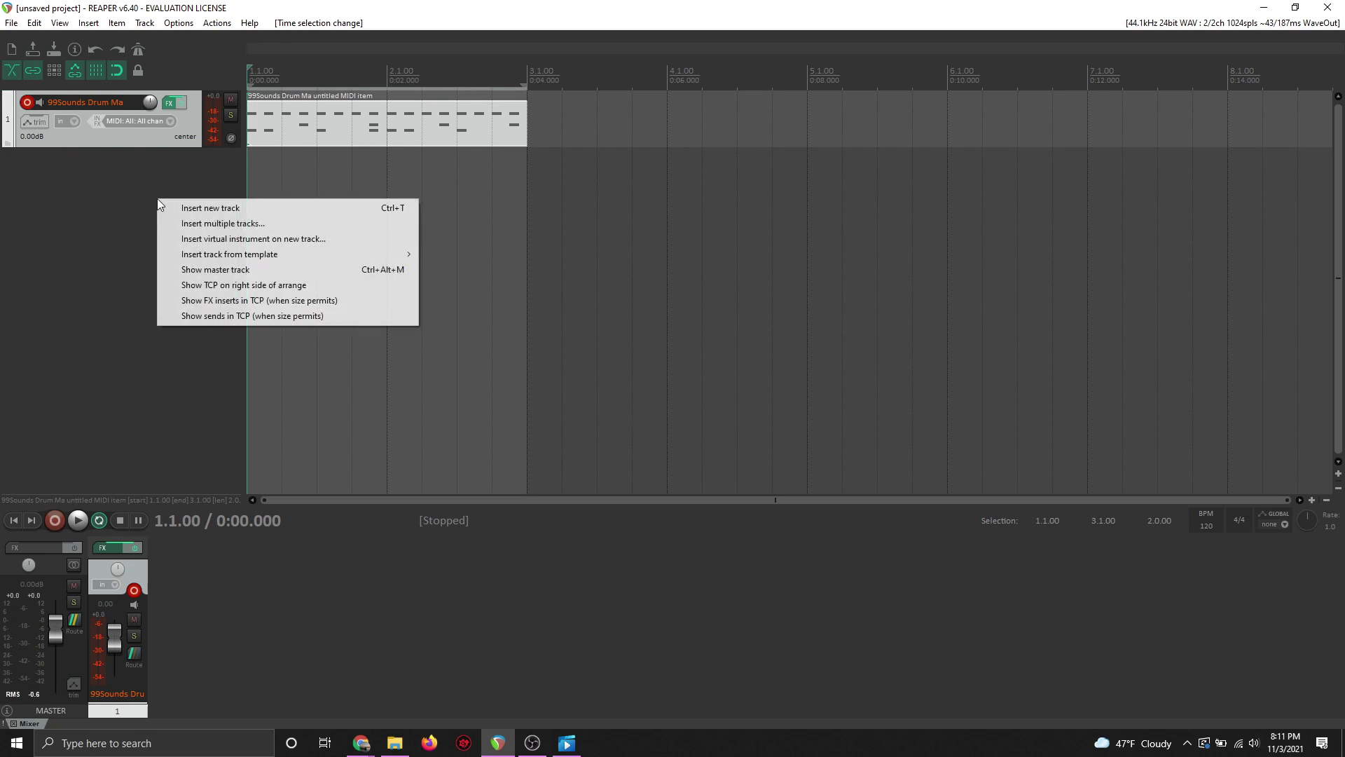
{"action": "left_click", "coordinate": [226, 241]}
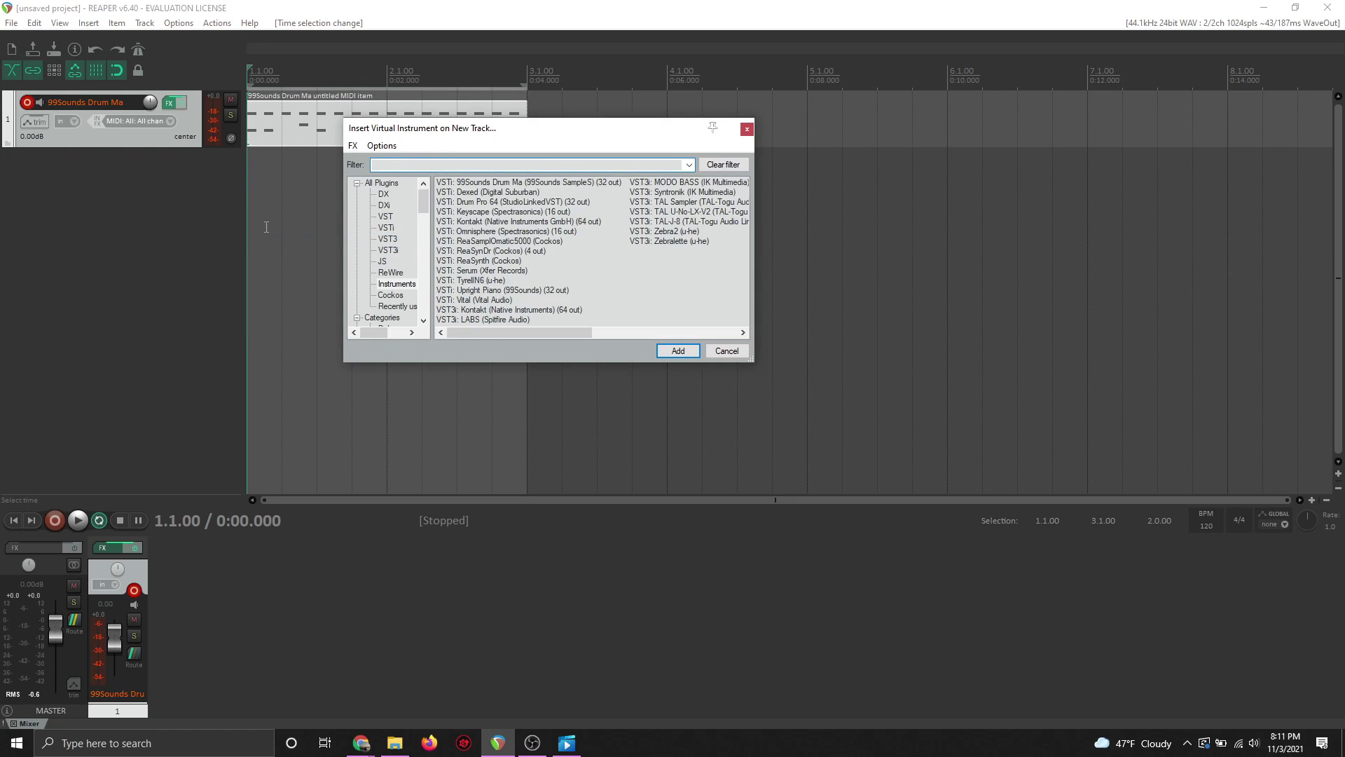
{"action": "left_click", "coordinate": [529, 290]}
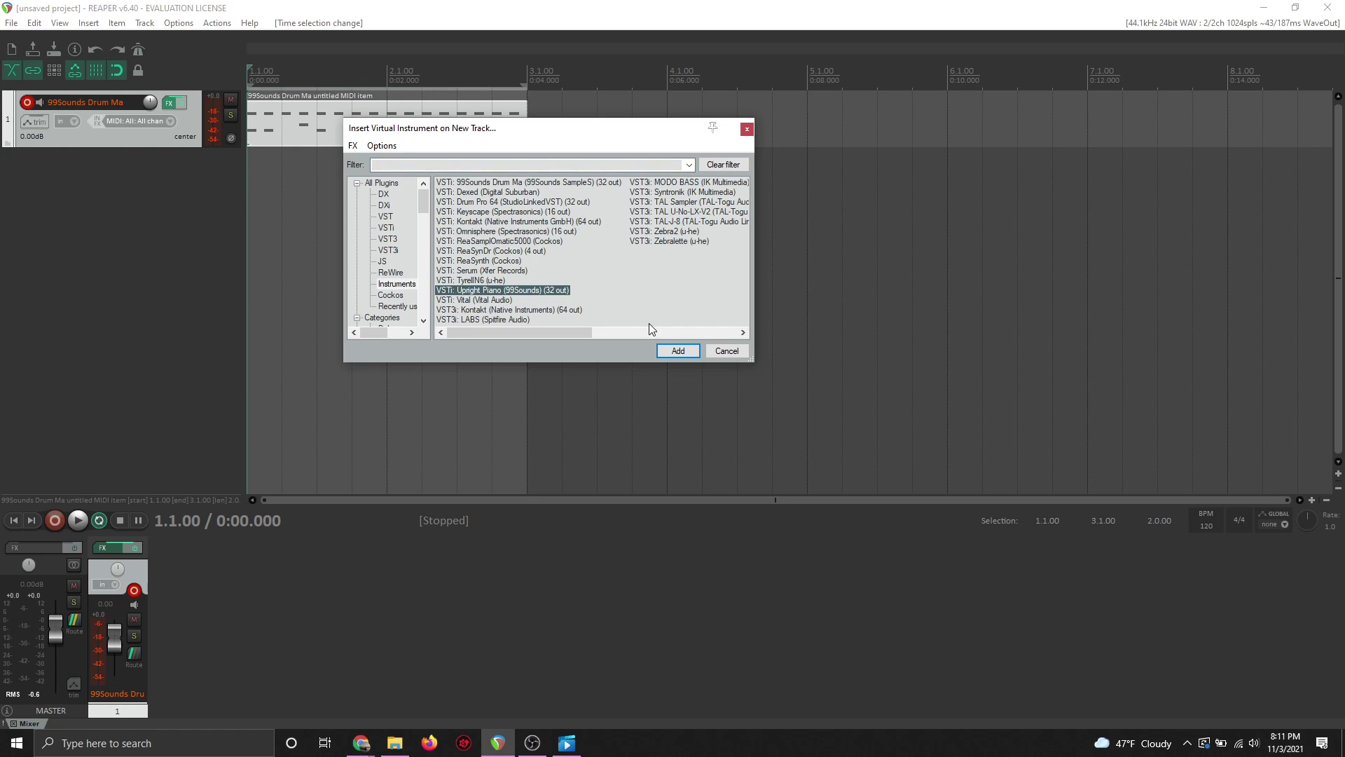
{"action": "left_click", "coordinate": [679, 351]}
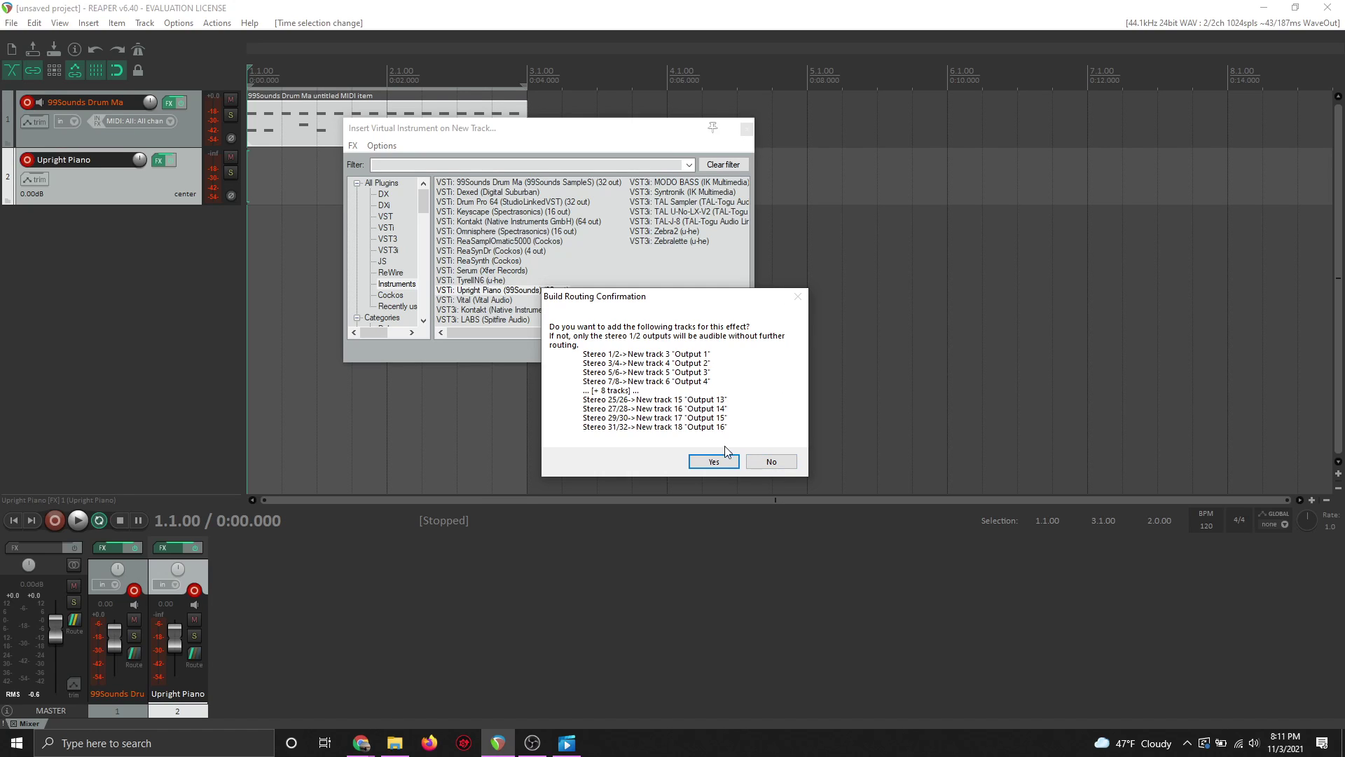
{"action": "left_click", "coordinate": [770, 461]}
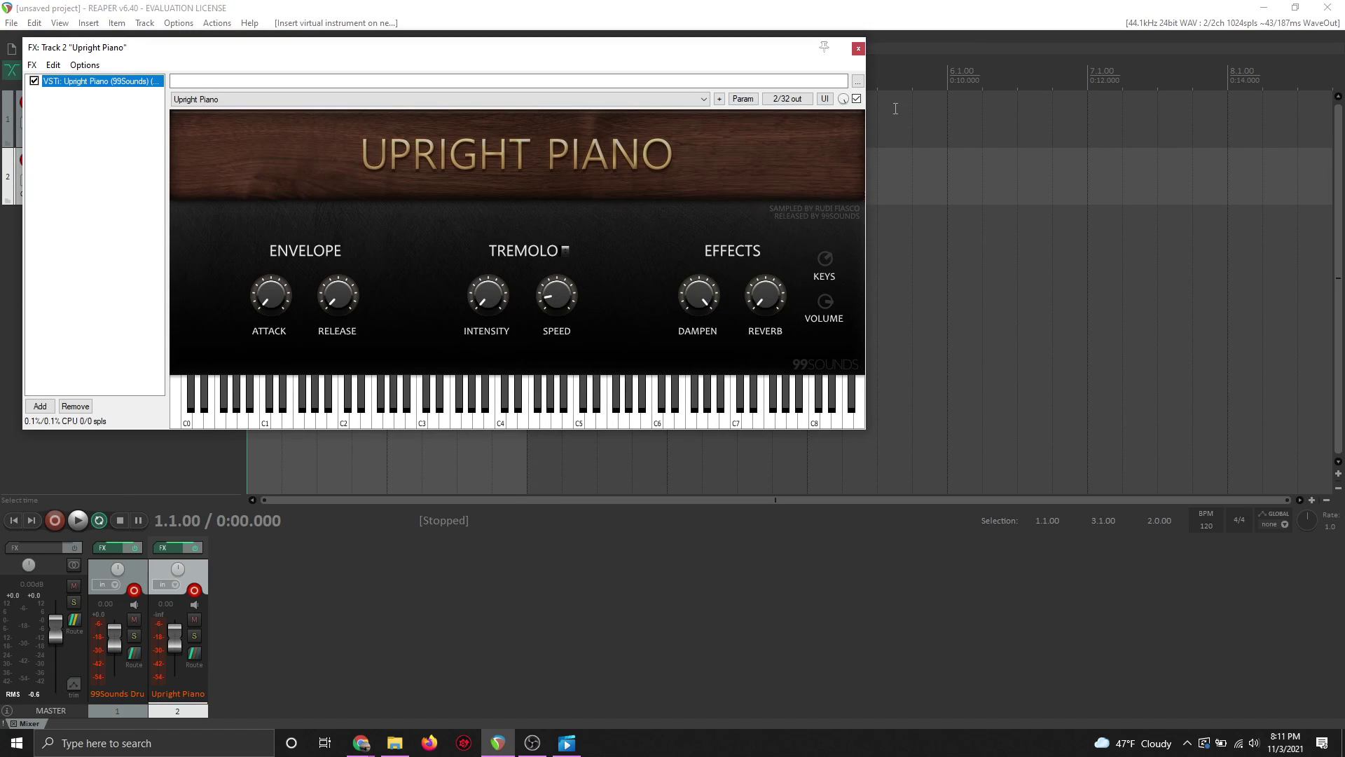
{"action": "left_click", "coordinate": [869, 44]}
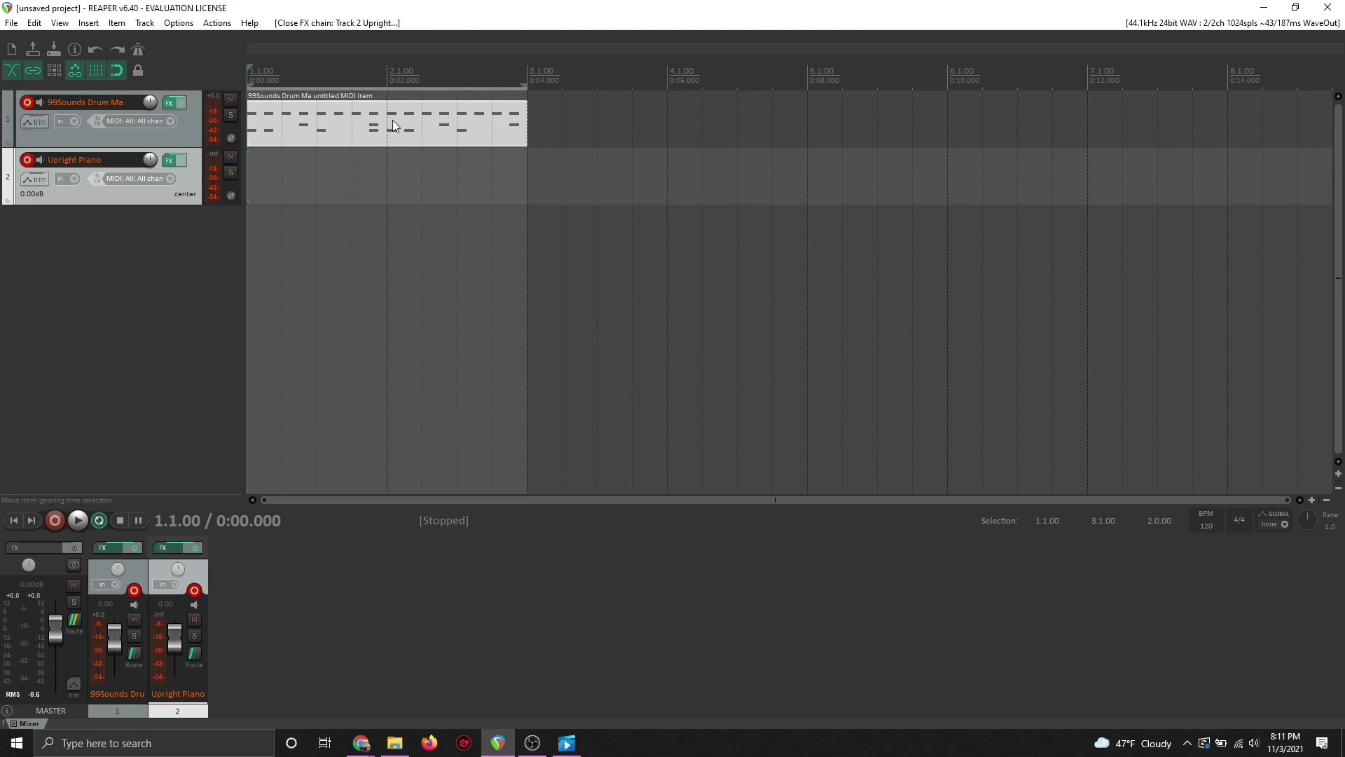
Try a time selection from 3.4.00 to 4.1.00, and restore the selection over the drum item from 1.1.00 to 3.1.00
{"action": "left_click_drag", "start_coordinate": [633, 88], "coordinate": [669, 85]}
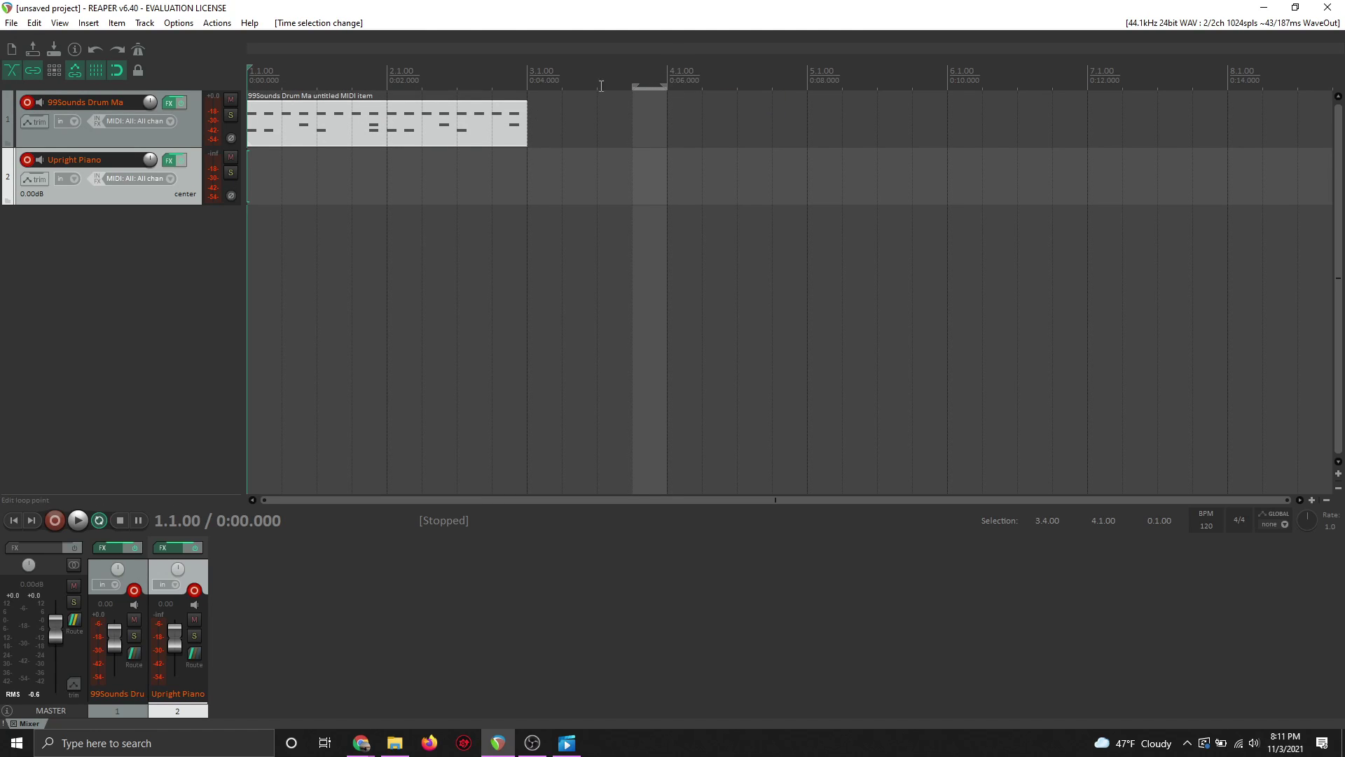
{"action": "left_click", "coordinate": [578, 86]}
{"action": "left_click_drag", "start_coordinate": [541, 87], "coordinate": [247, 92]}
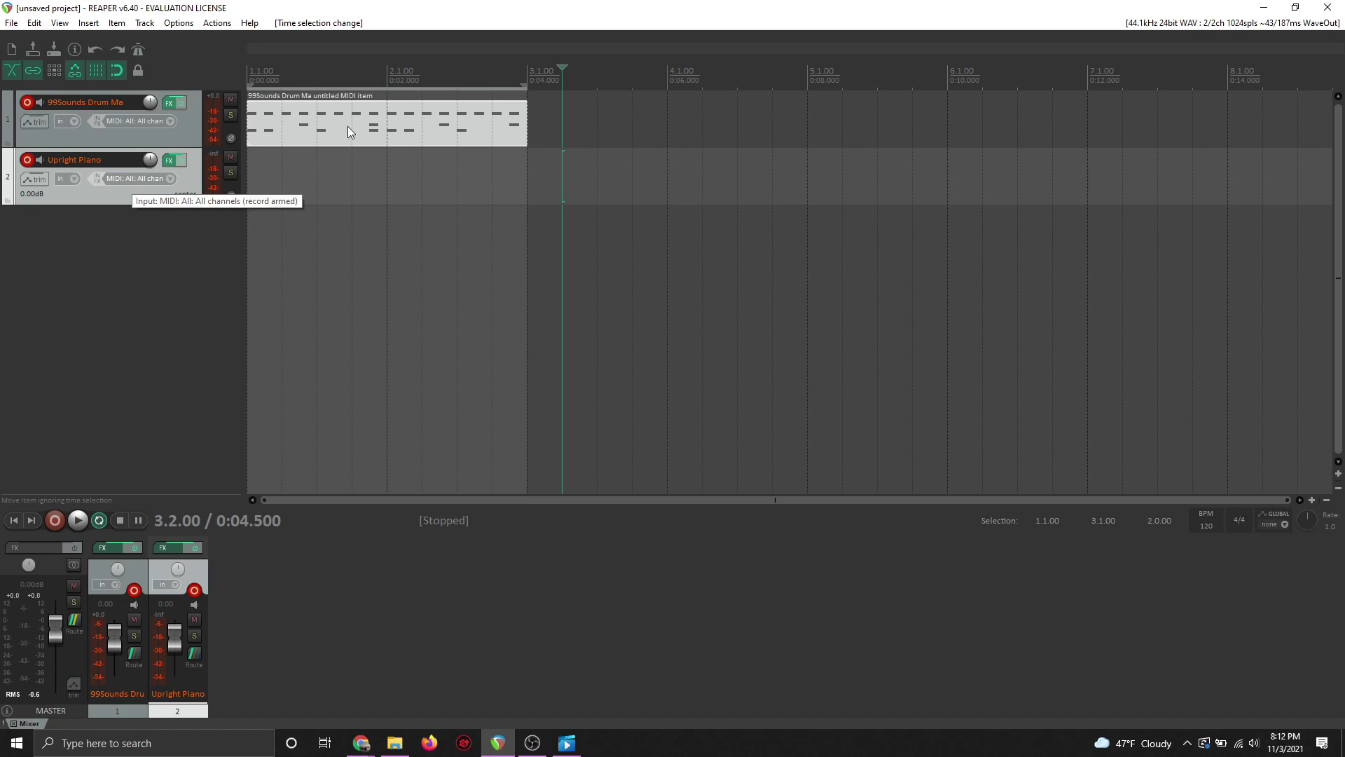
Open the Upright Piano instrument window, move it off the track controls, and audition several low, middle and high keys
{"action": "left_click", "coordinate": [169, 161]}
{"action": "left_click_drag", "start_coordinate": [393, 49], "coordinate": [839, 104]}
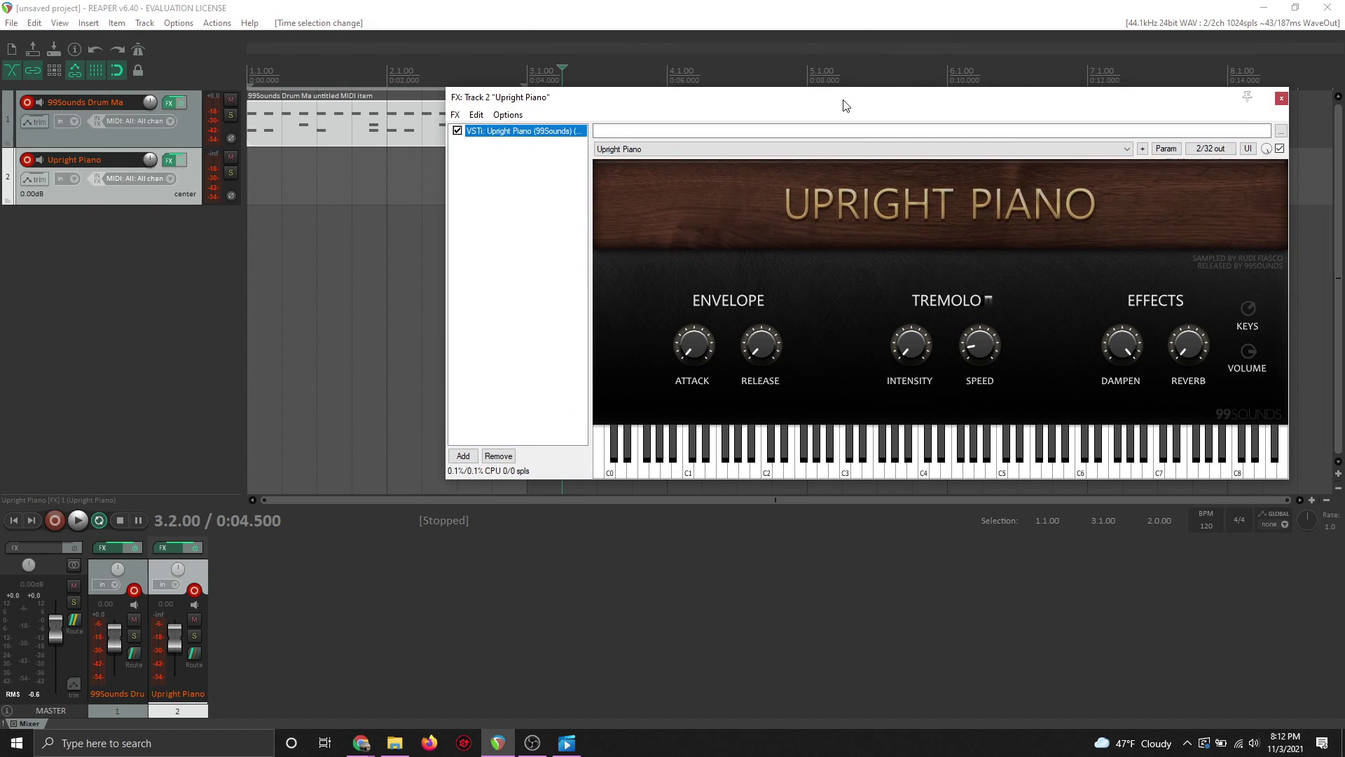
{"action": "left_click", "coordinate": [801, 459]}
{"action": "left_click", "coordinate": [759, 459]}
{"action": "left_click", "coordinate": [857, 459]}
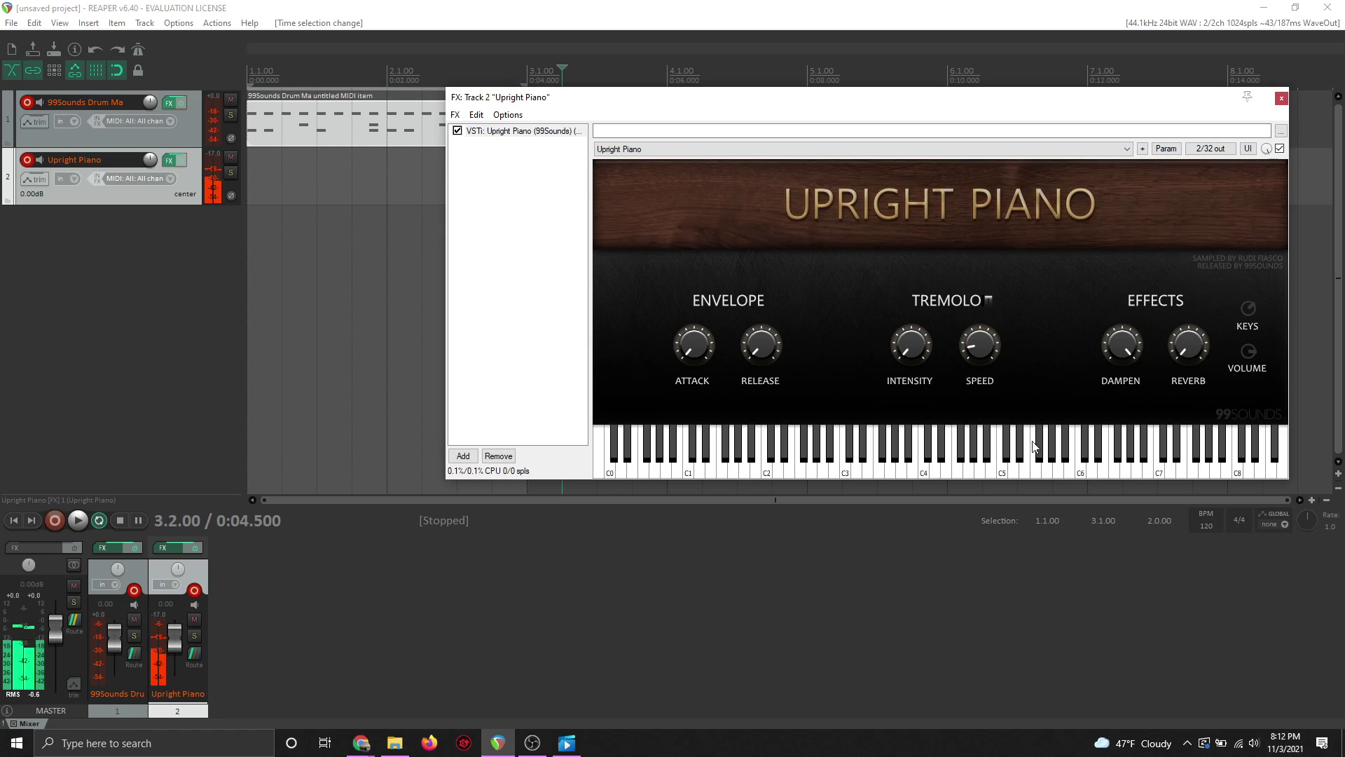
{"action": "left_click", "coordinate": [1222, 448]}
{"action": "left_click", "coordinate": [778, 459]}
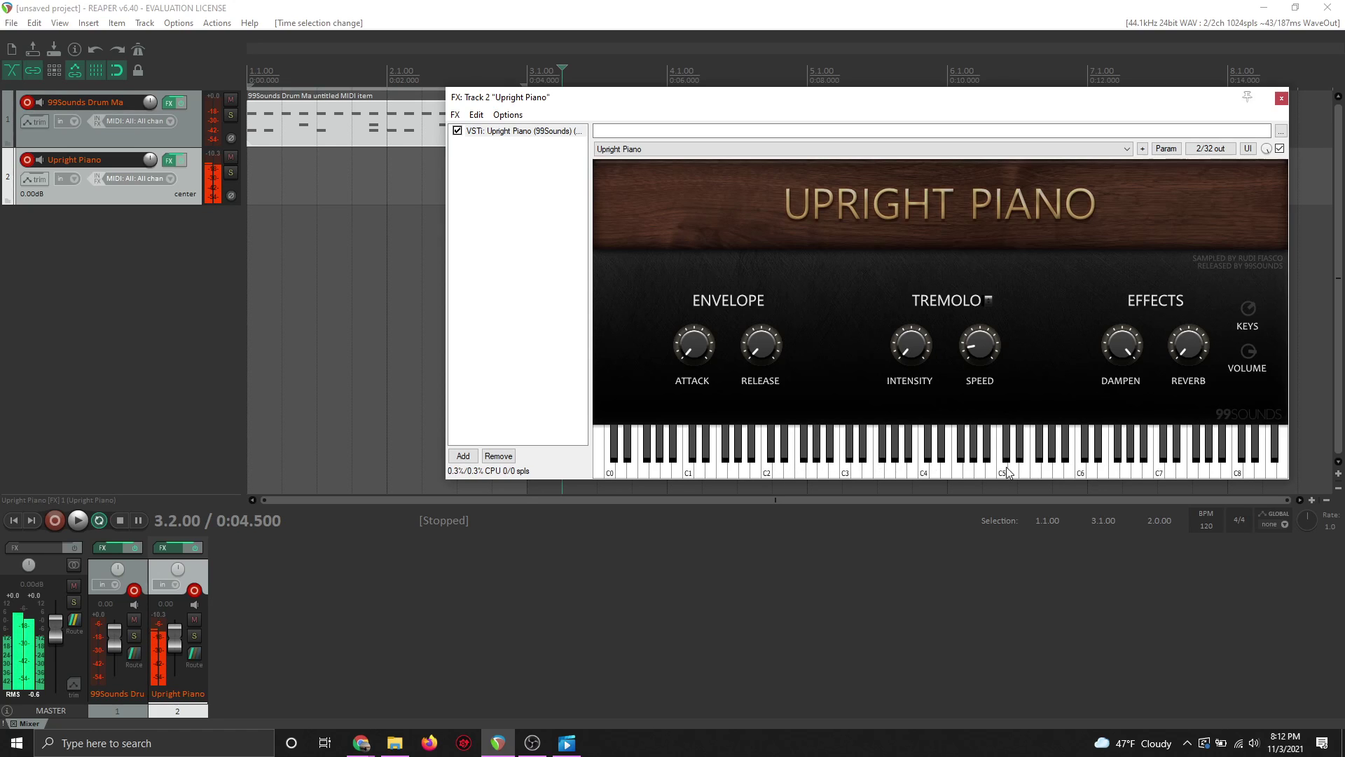
{"action": "left_click", "coordinate": [862, 463]}
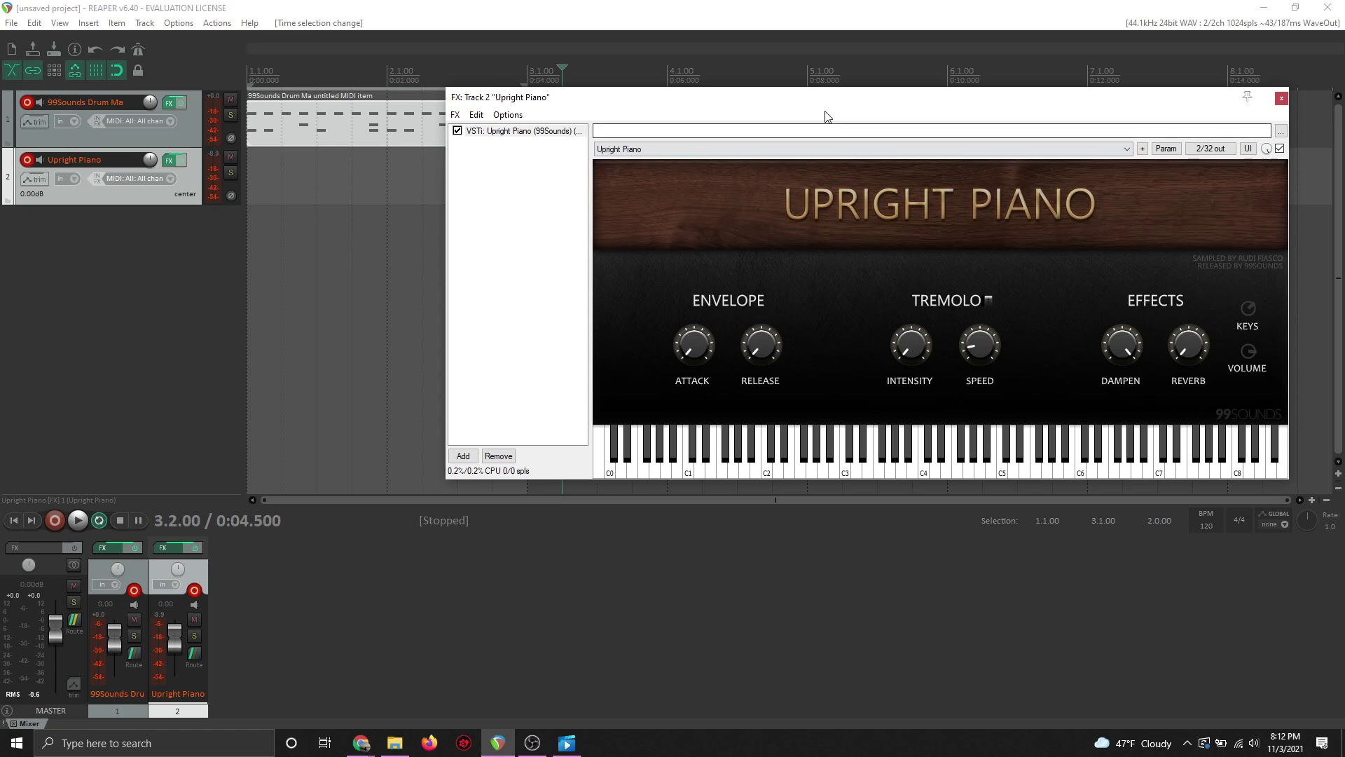
Show the virtual MIDI keyboard, enlarge its window over the arrangement, and play a test note on the piano track
{"action": "left_click_drag", "start_coordinate": [900, 96], "coordinate": [949, 54]}
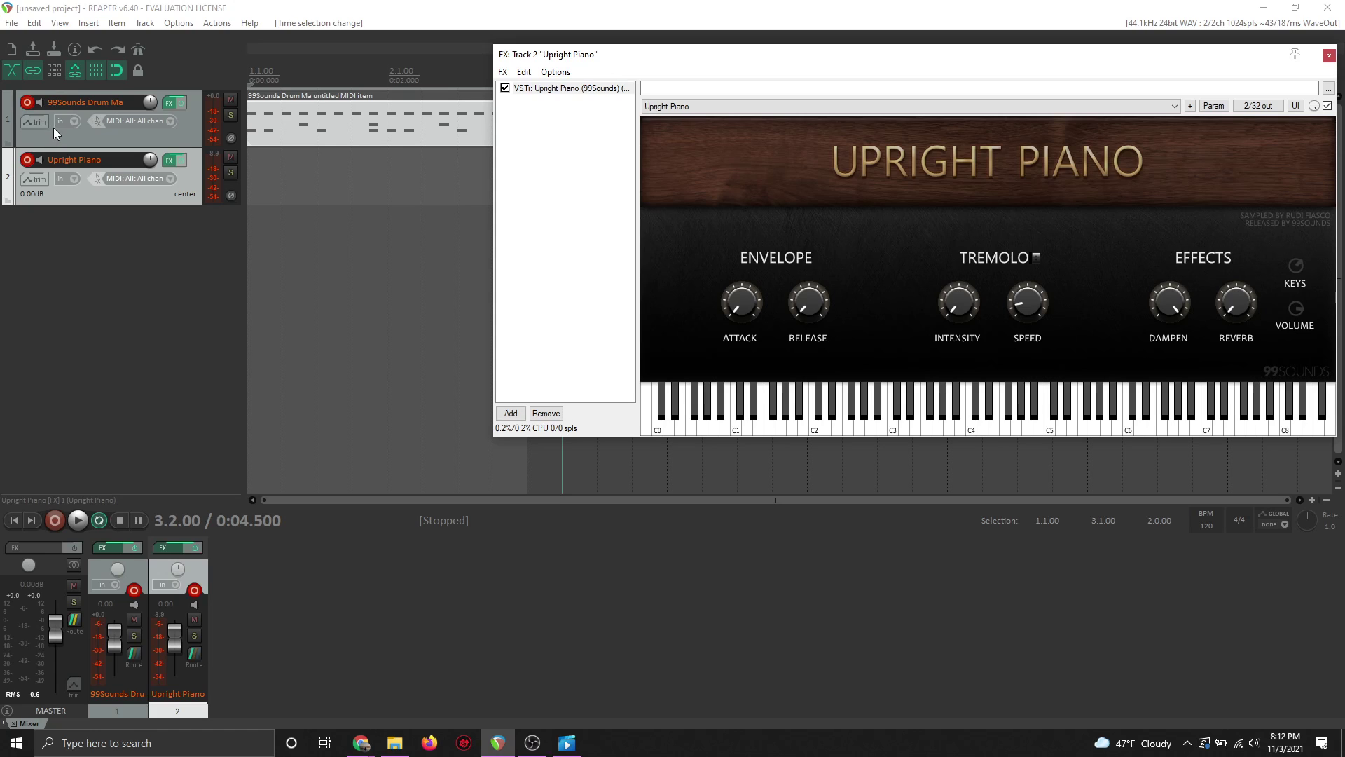
{"action": "left_click", "coordinate": [96, 26]}
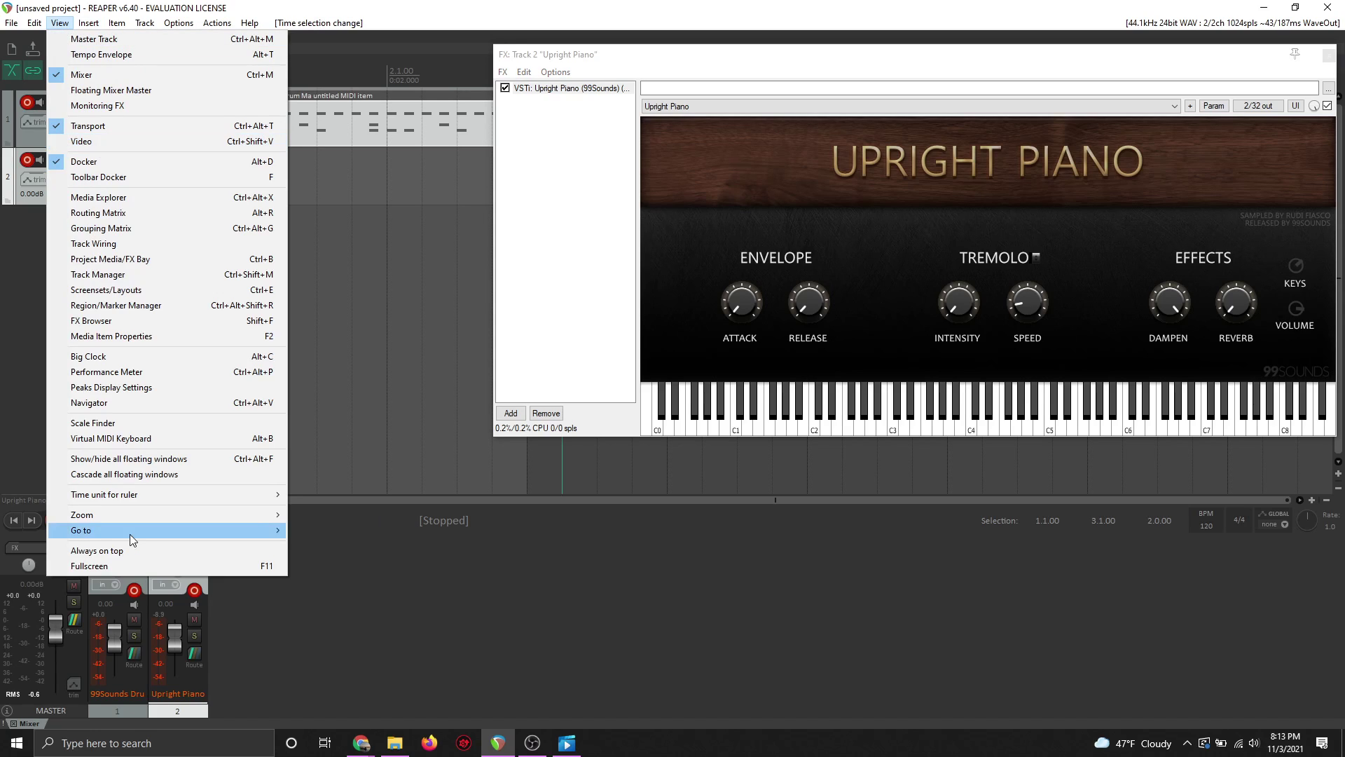
{"action": "left_click", "coordinate": [171, 439]}
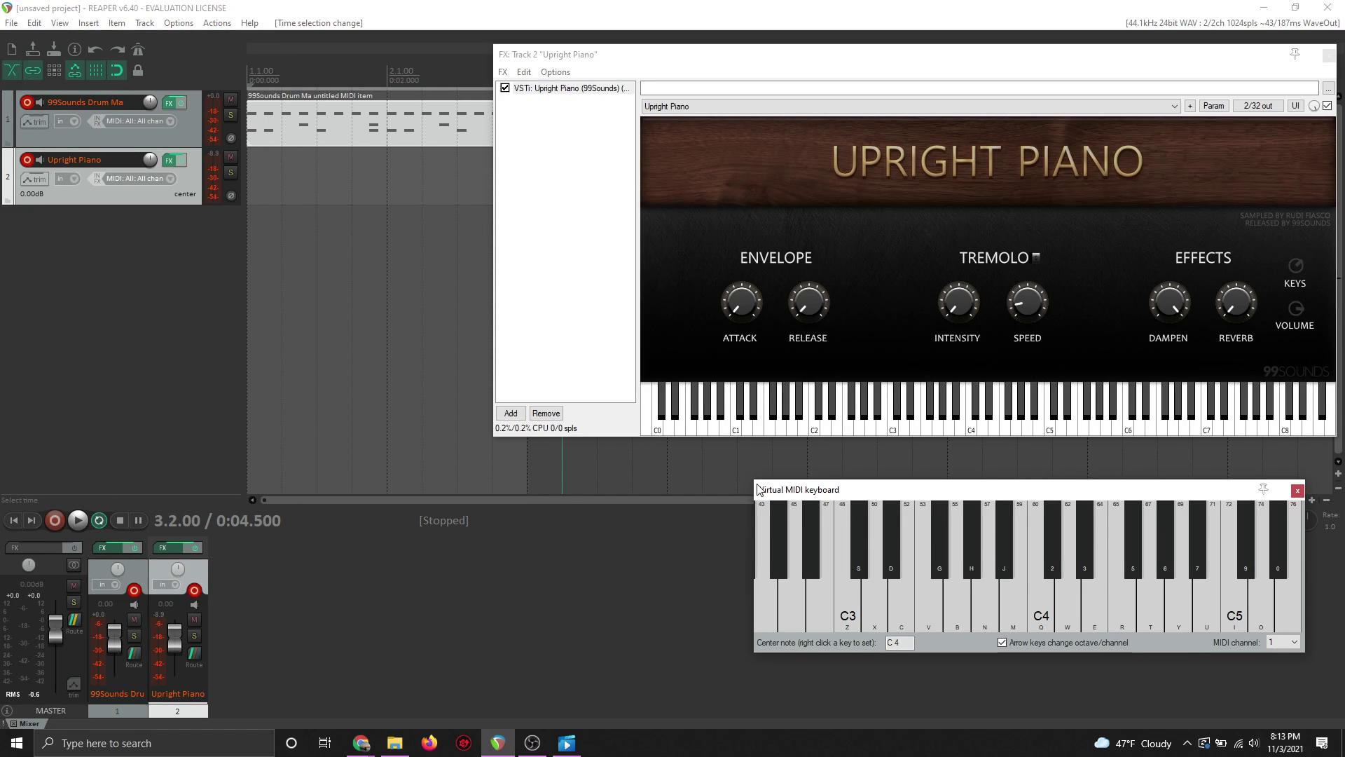
{"action": "left_click_drag", "start_coordinate": [750, 477], "coordinate": [471, 346]}
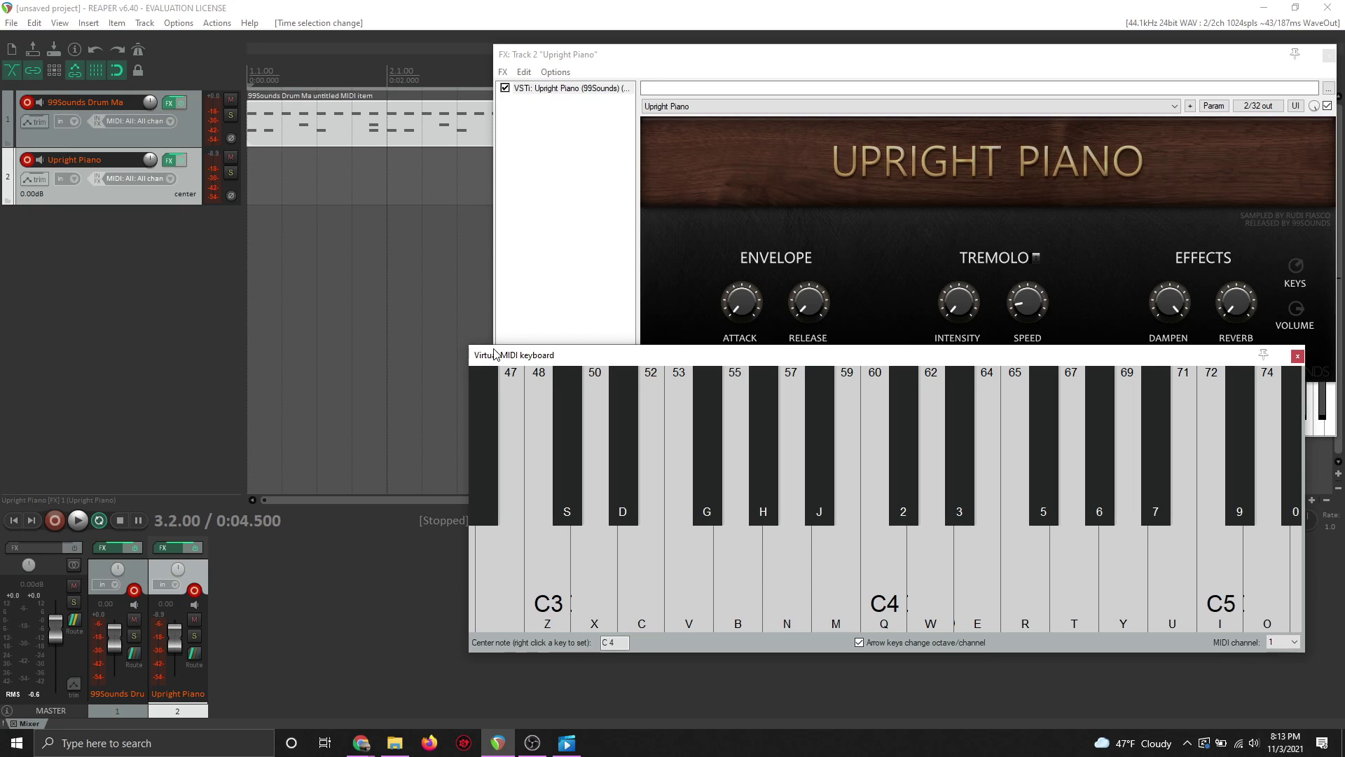
{"action": "key", "text": "d"}
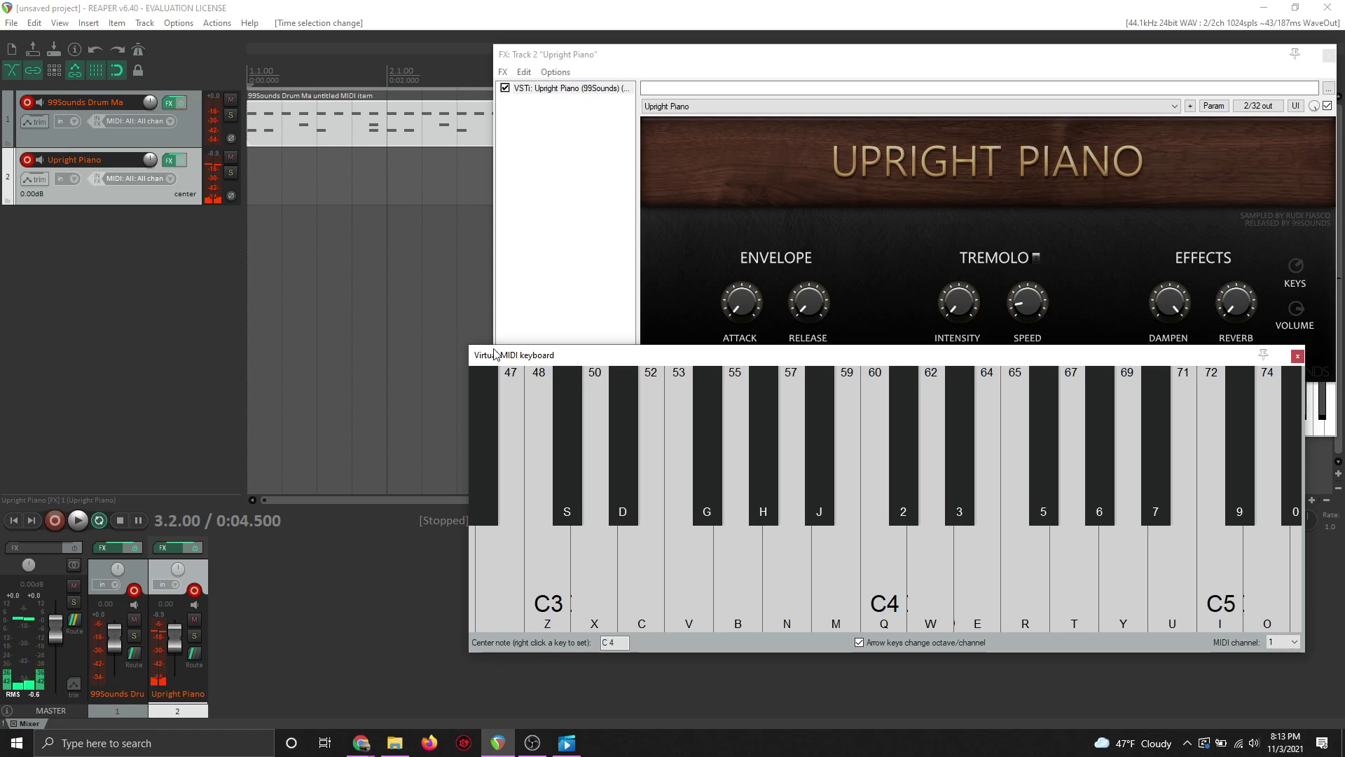
Play a short melody of E4, F4, G4 and C5 on the piano track with the virtual MIDI keyboard
{"action": "key", "text": "e"}
{"action": "key", "text": "r"}
{"action": "key", "text": "t"}
{"action": "key", "text": "i"}
{"action": "key", "text": "t"}
{"action": "key", "text": "r"}
{"action": "key", "text": "i"}
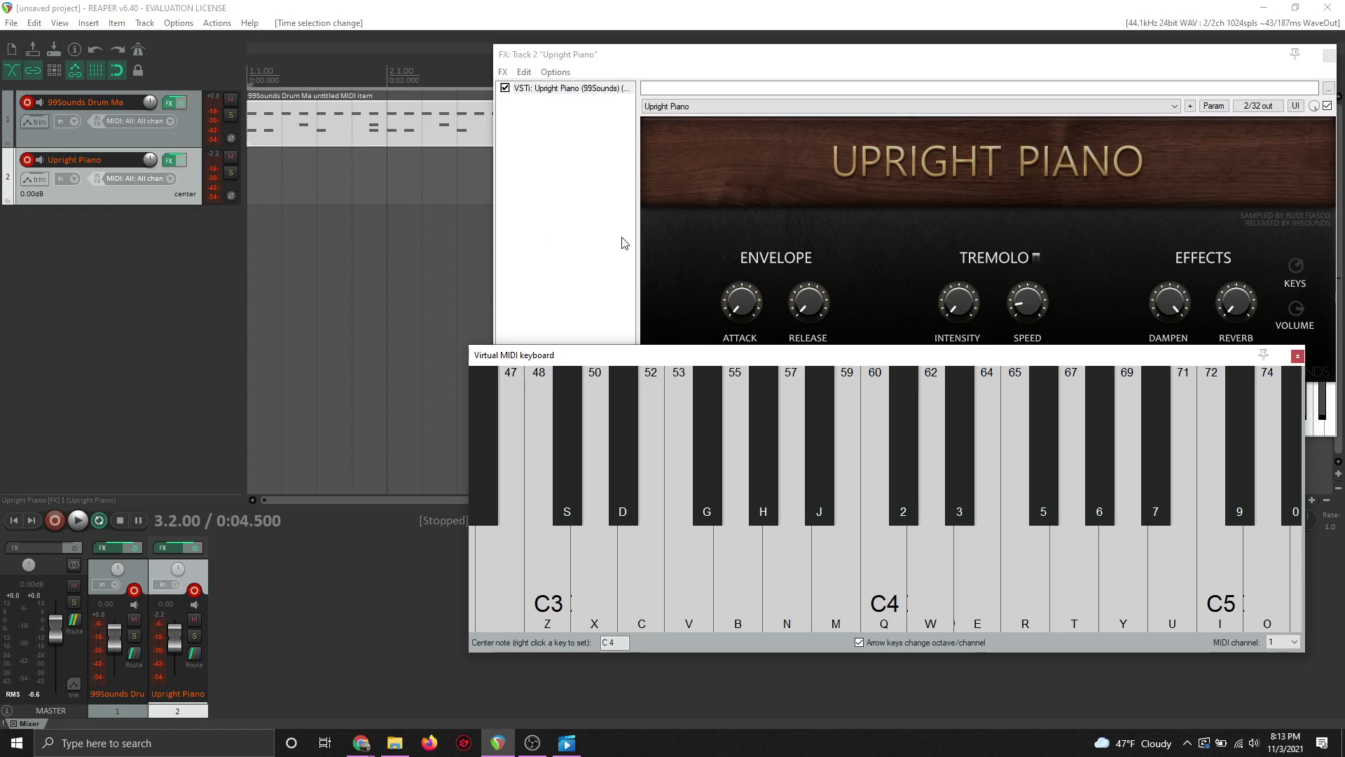
Try playing notes without the virtual MIDI keyboard focused, dismiss the Dynamic split items and Toolbar Docker windows, and refocus the keyboard
{"action": "left_click", "coordinate": [111, 254]}
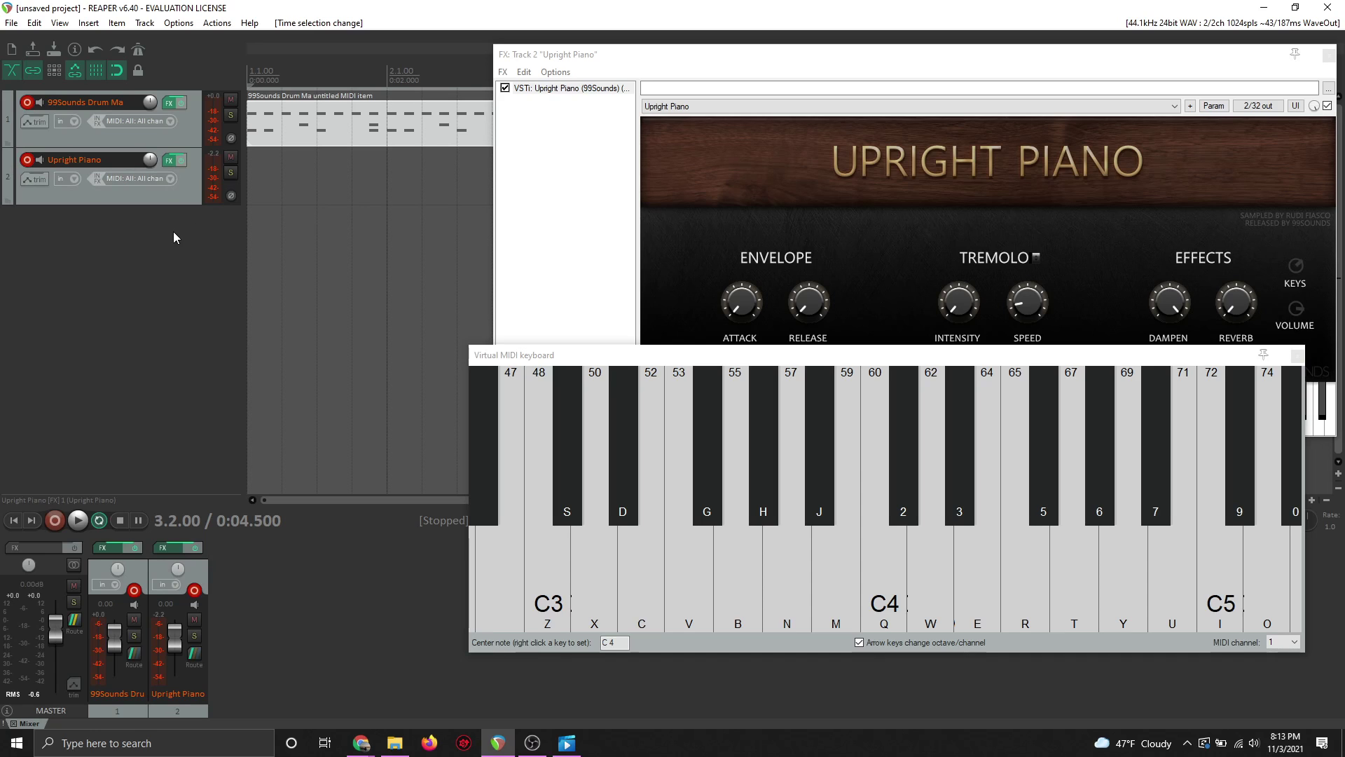
{"action": "key", "text": "alt+t"}
{"action": "key", "text": "d"}
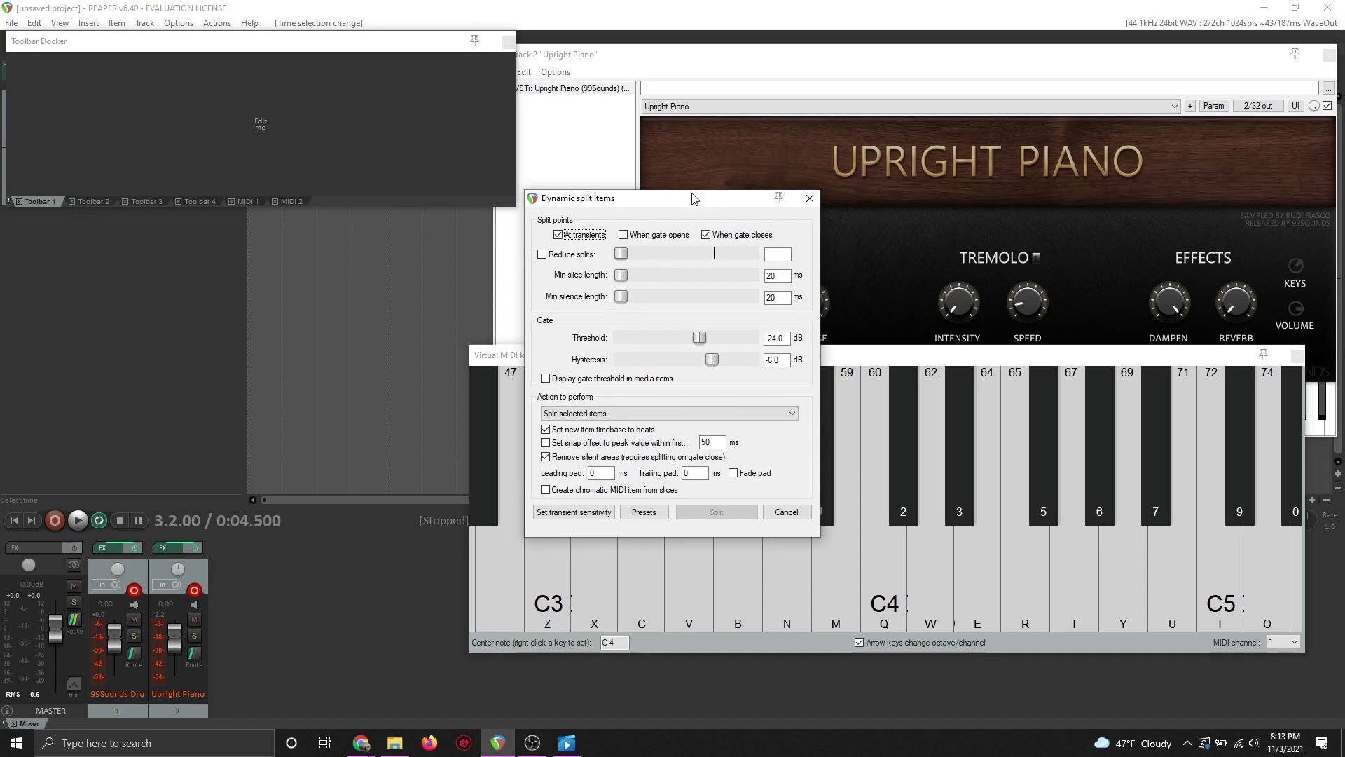
{"action": "left_click", "coordinate": [810, 198]}
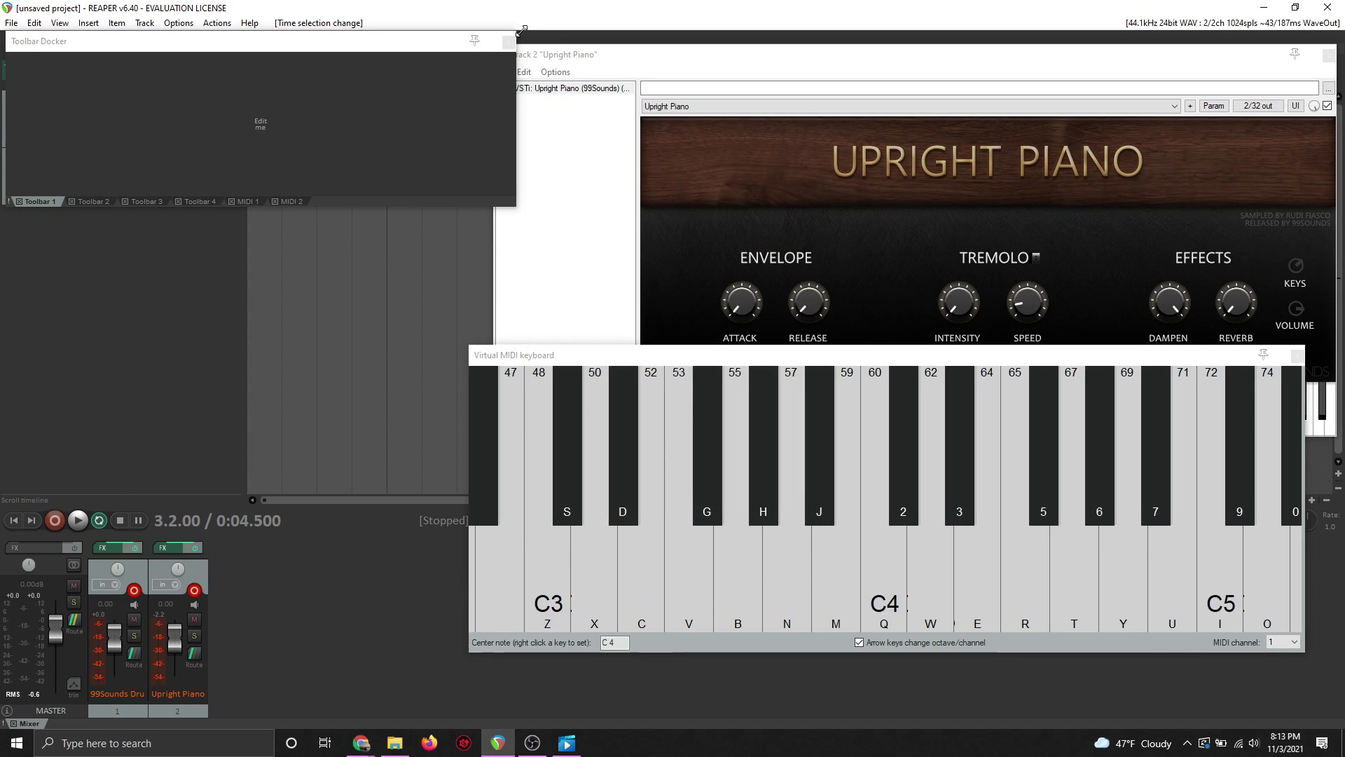
{"action": "left_click", "coordinate": [508, 42]}
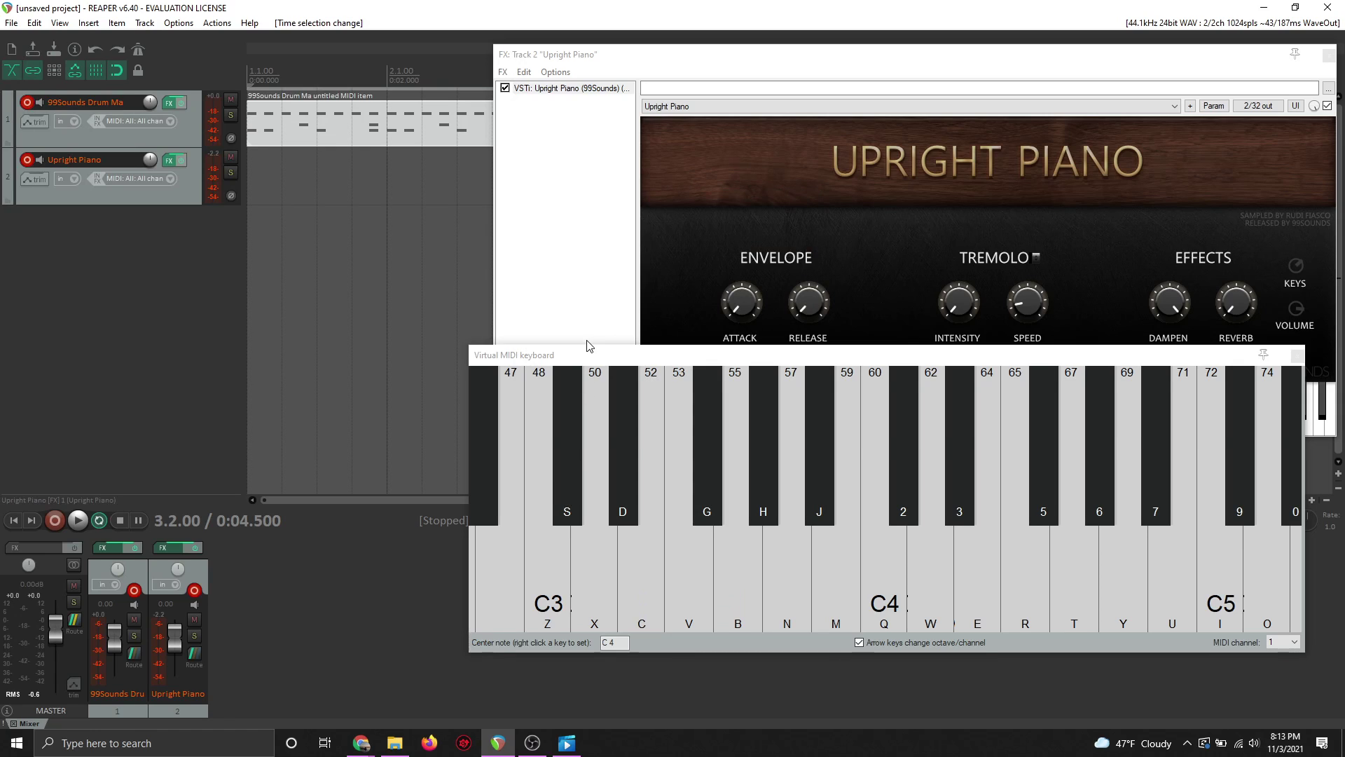
{"action": "left_click", "coordinate": [589, 341]}
{"action": "left_click", "coordinate": [482, 355]}
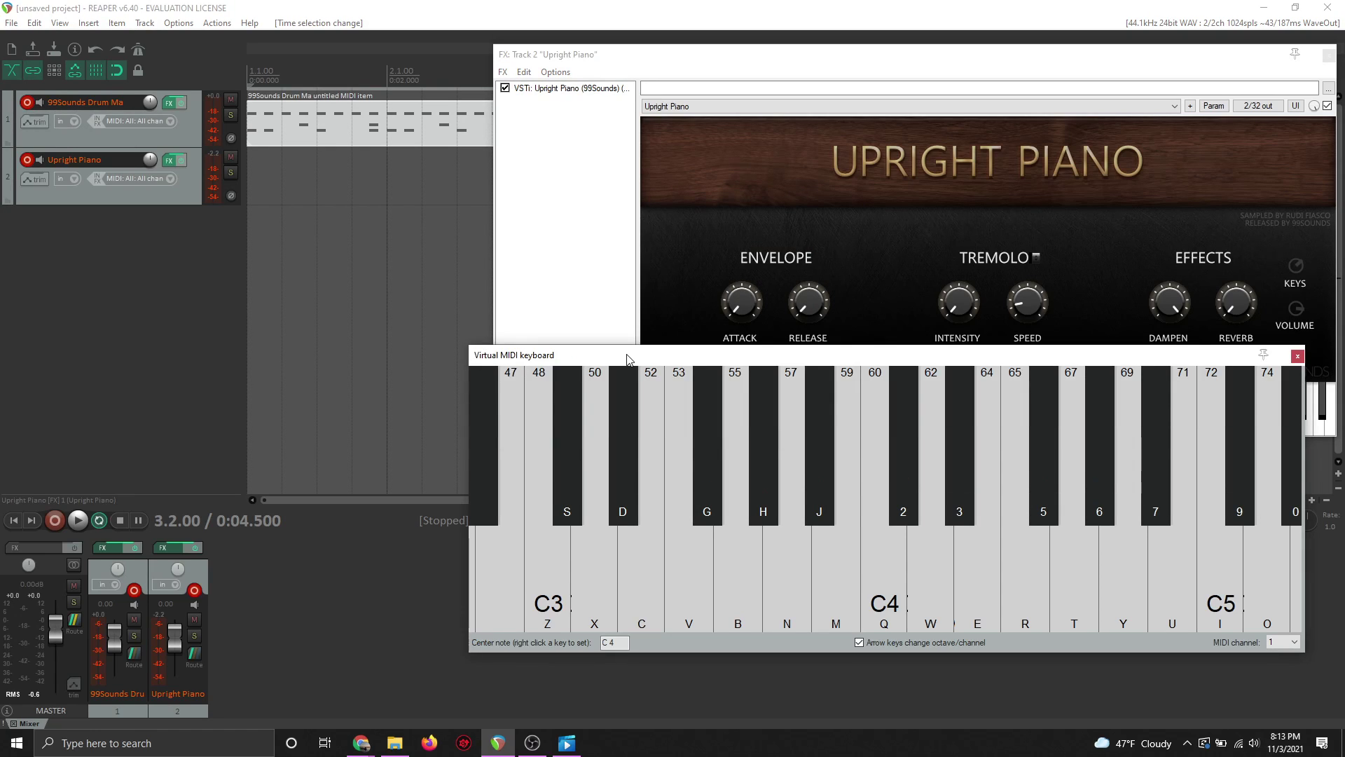
Play several natural and sharp notes on the virtual MIDI keyboard with the drum and piano tracks both armed
{"action": "key", "text": "d"}
{"action": "key", "text": "t"}
{"action": "key", "text": "e"}
{"action": "key", "text": "w"}
{"action": "key", "text": "2"}
{"action": "key", "text": "3"}
{"action": "key", "text": "6"}
{"action": "key", "text": "s"}
{"action": "key", "text": "s"}
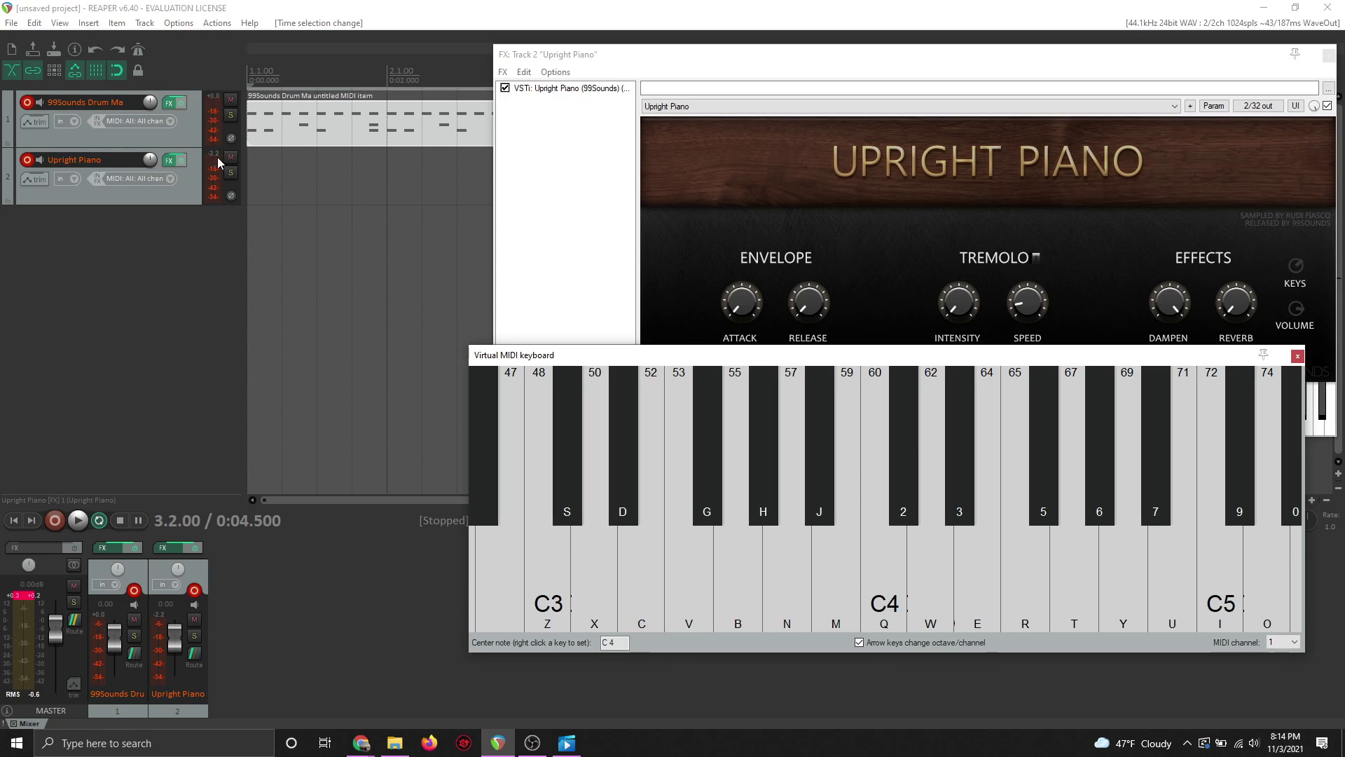
{"action": "key", "text": "s"}
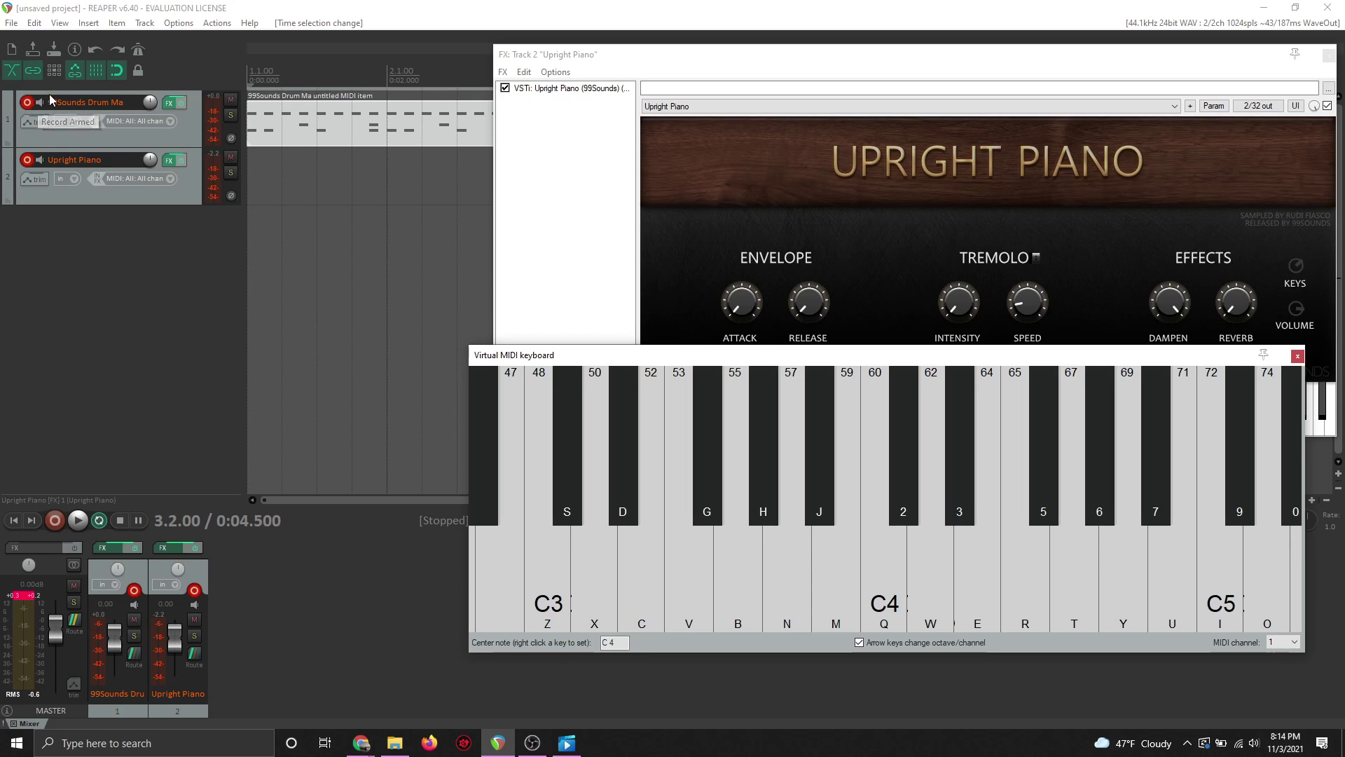
Disarm recording on the drum track, and play a C4, E4, G4 chord and other note pairs on the piano
{"action": "left_click", "coordinate": [26, 104]}
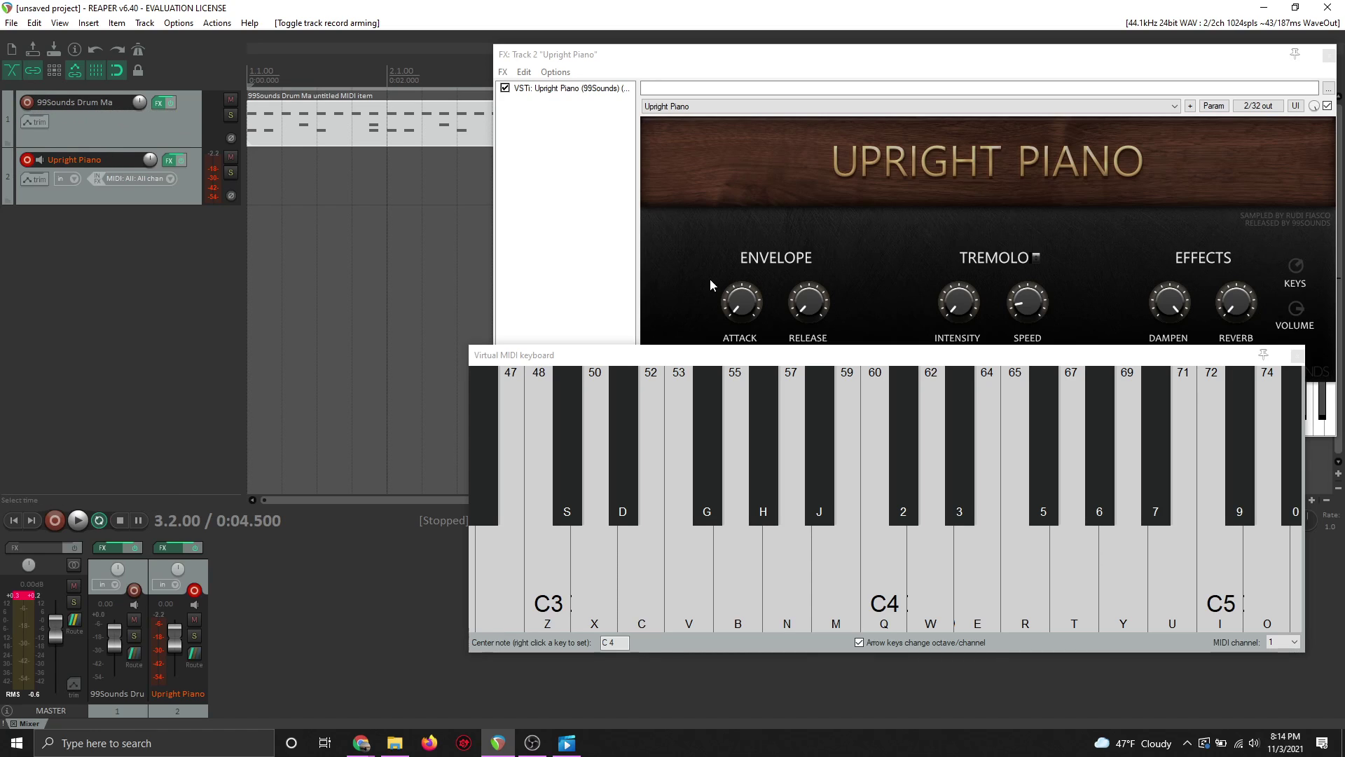
{"action": "key", "text": "e"}
{"action": "left_click", "coordinate": [837, 363]}
{"action": "key", "text": "q+e+t"}
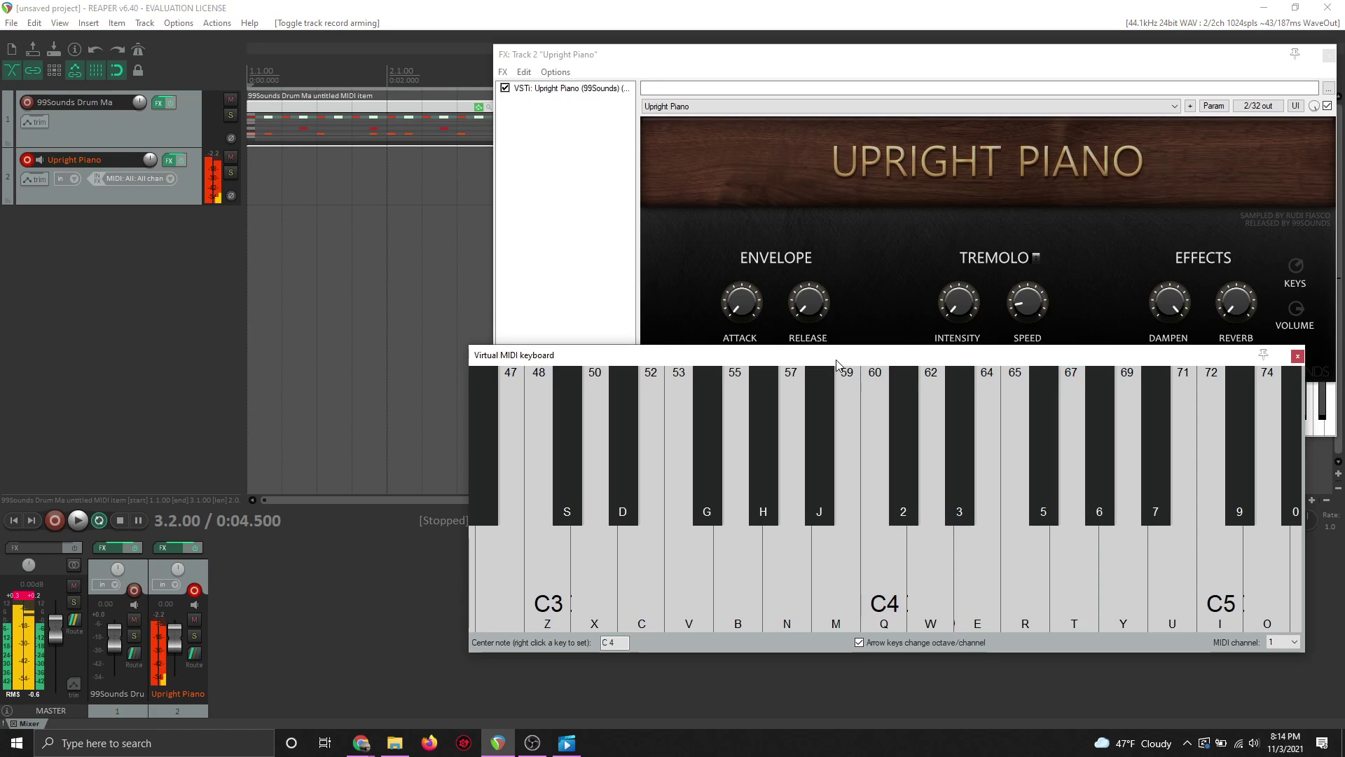
{"action": "key", "text": "3+5"}
{"action": "key", "text": "q+t"}
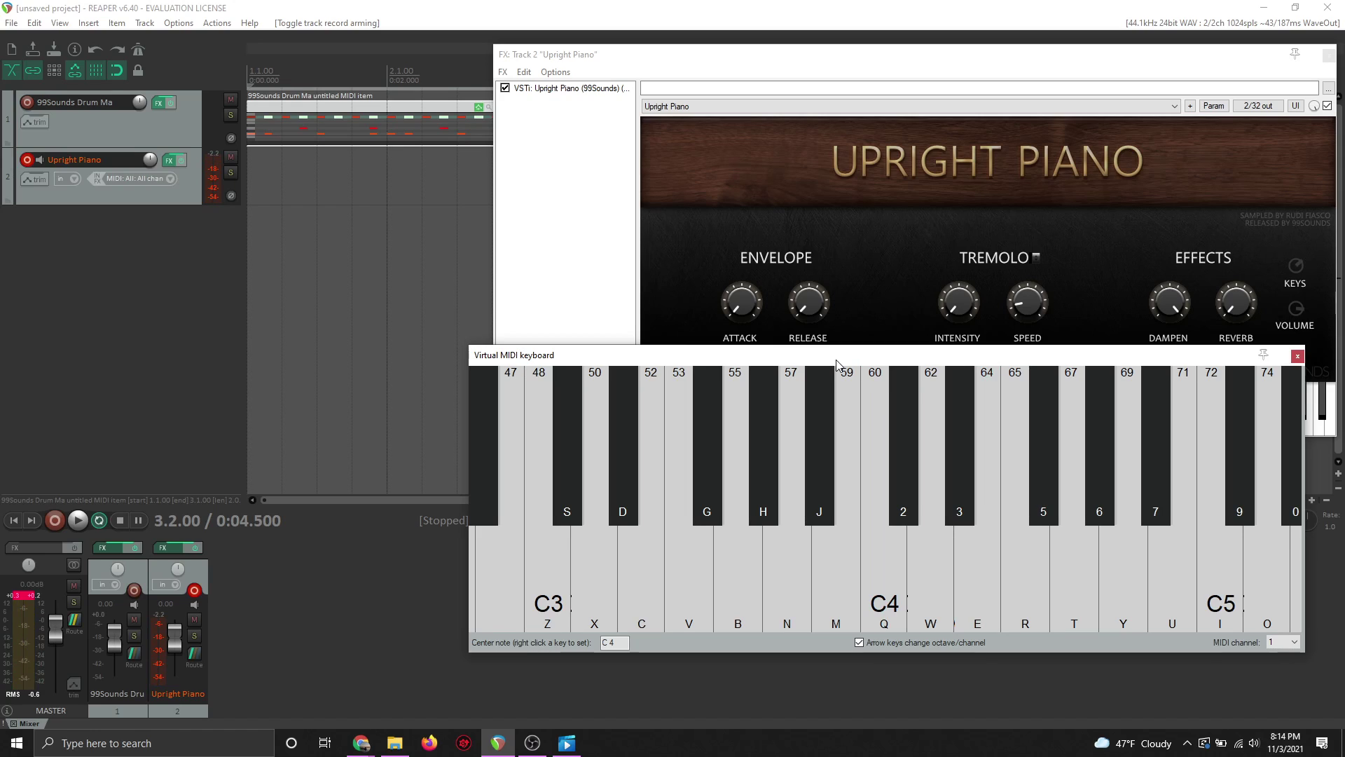
Close the inline MIDI editor on the drum item, leaving the drum track selected
{"action": "left_click", "coordinate": [317, 121]}
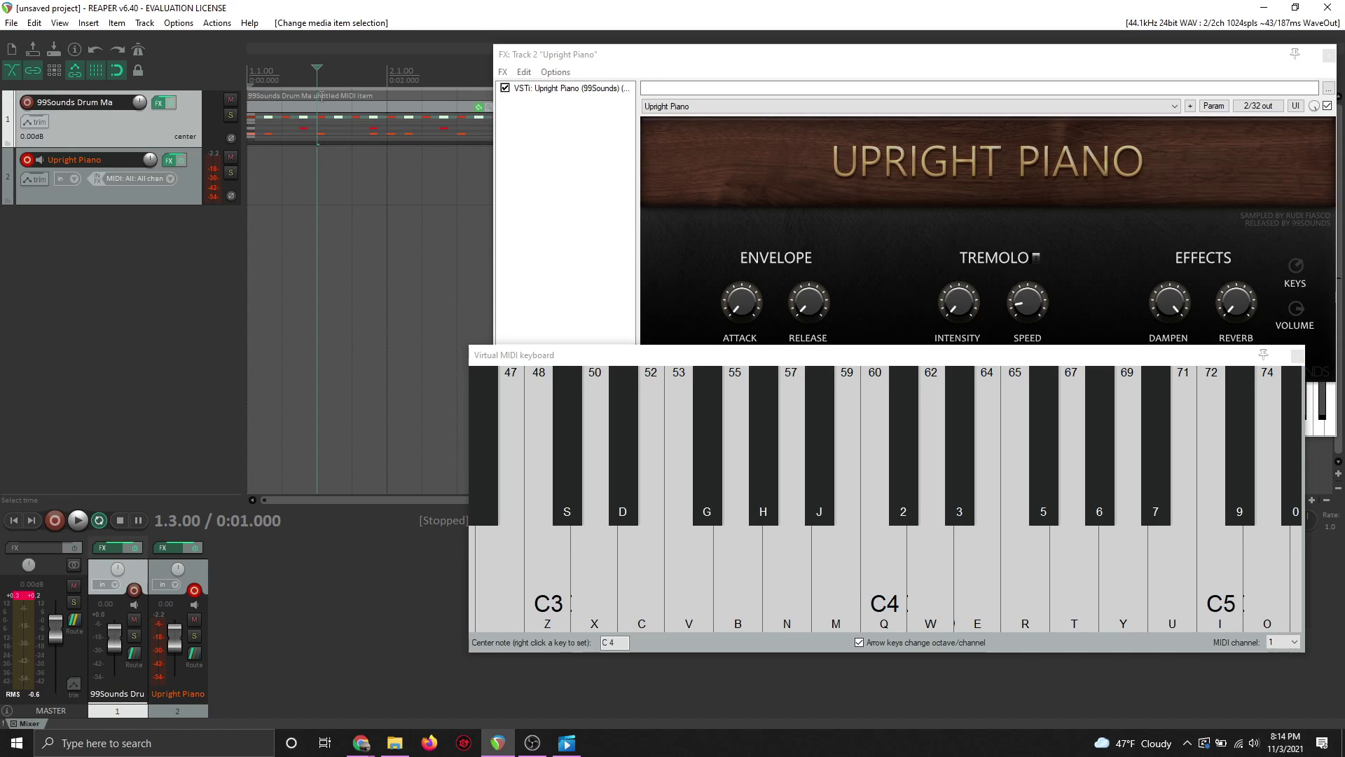
{"action": "left_click", "coordinate": [140, 196]}
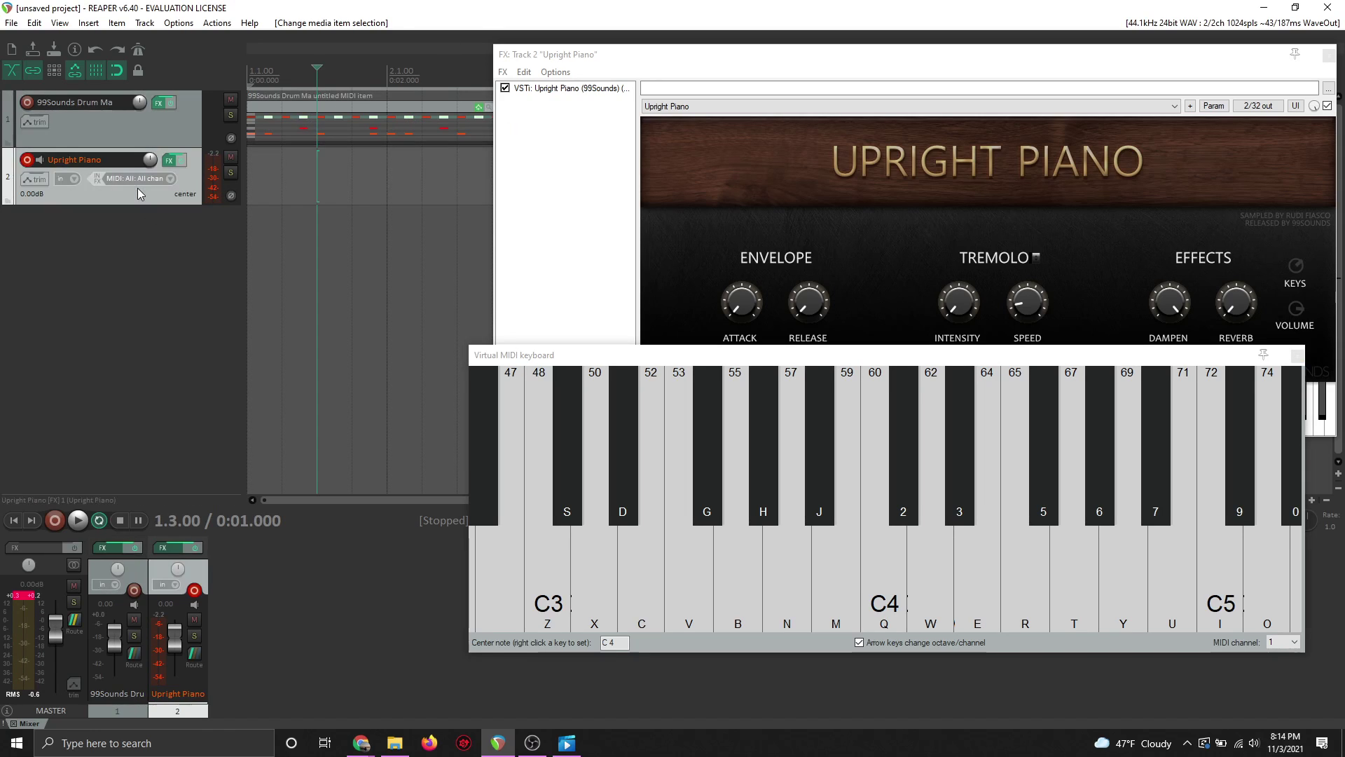
{"action": "left_click", "coordinate": [737, 356]}
{"action": "left_click", "coordinate": [120, 135]}
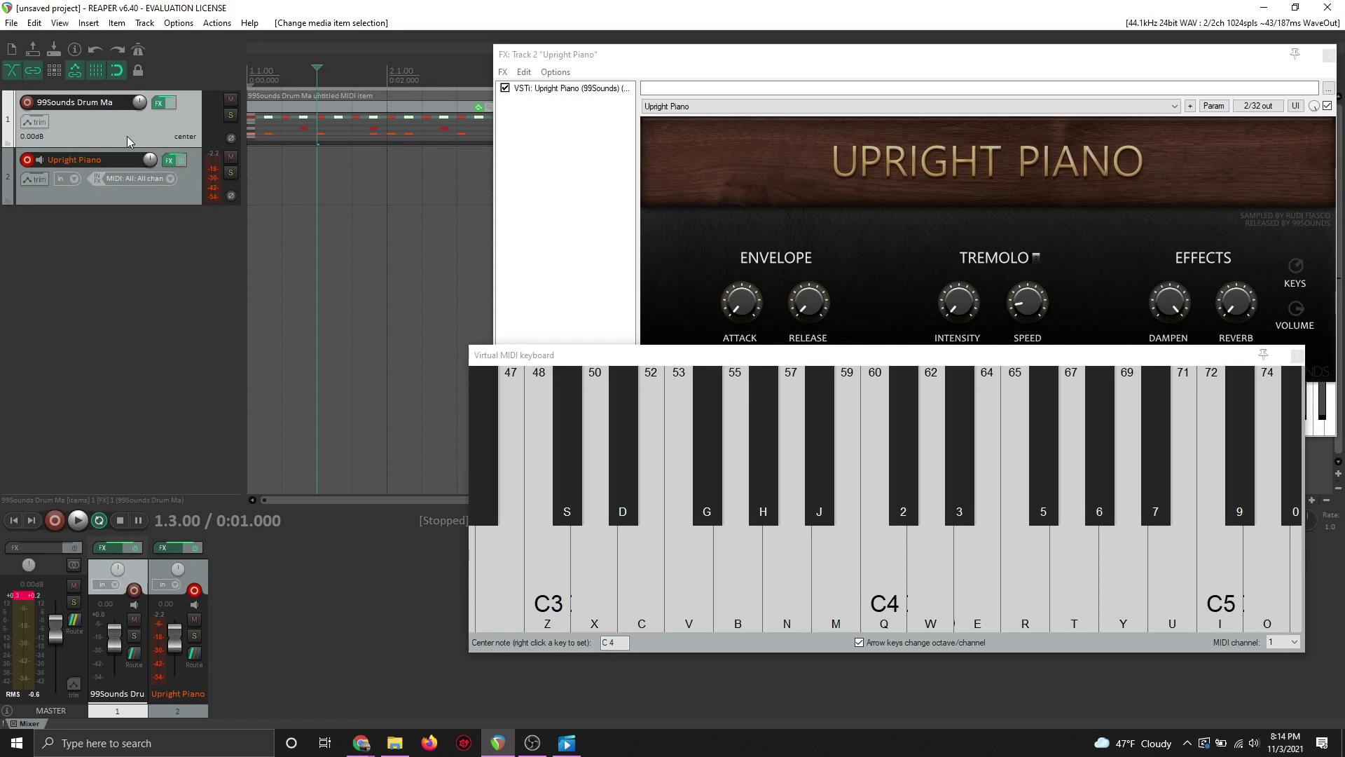
{"action": "left_click", "coordinate": [277, 124]}
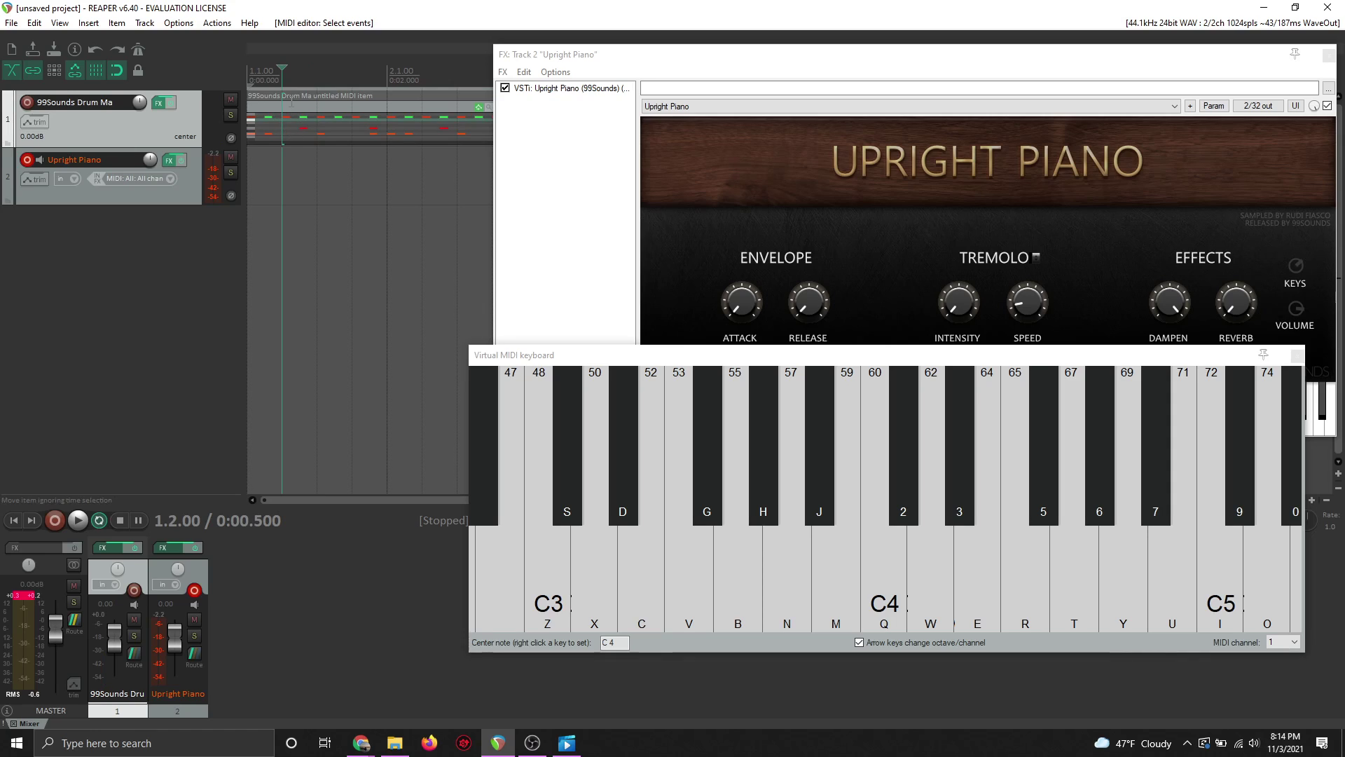
{"action": "left_click", "coordinate": [301, 129]}
{"action": "key", "text": "e"}
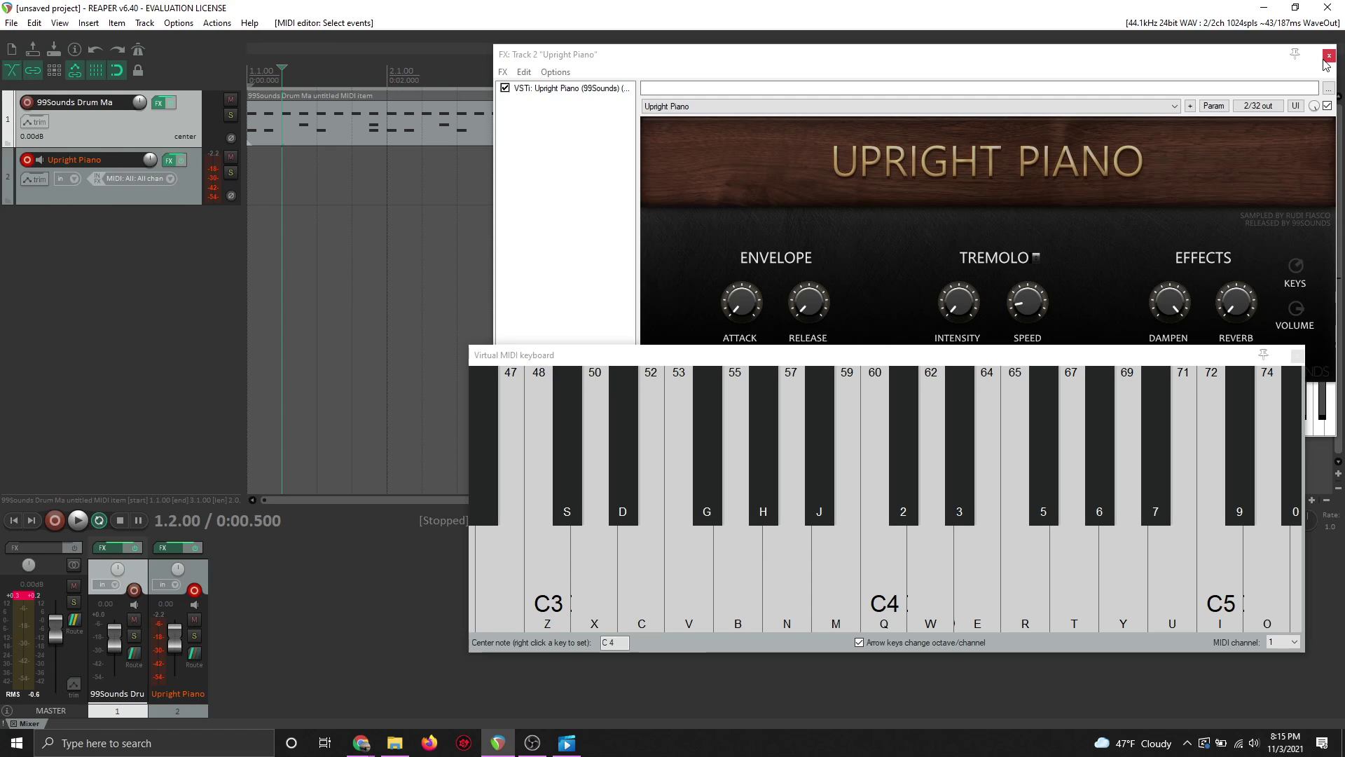
Close the Upright Piano instrument window and move the virtual MIDI keyboard higher over the arrangement
{"action": "left_click_drag", "start_coordinate": [1127, 64], "coordinate": [1116, 45]}
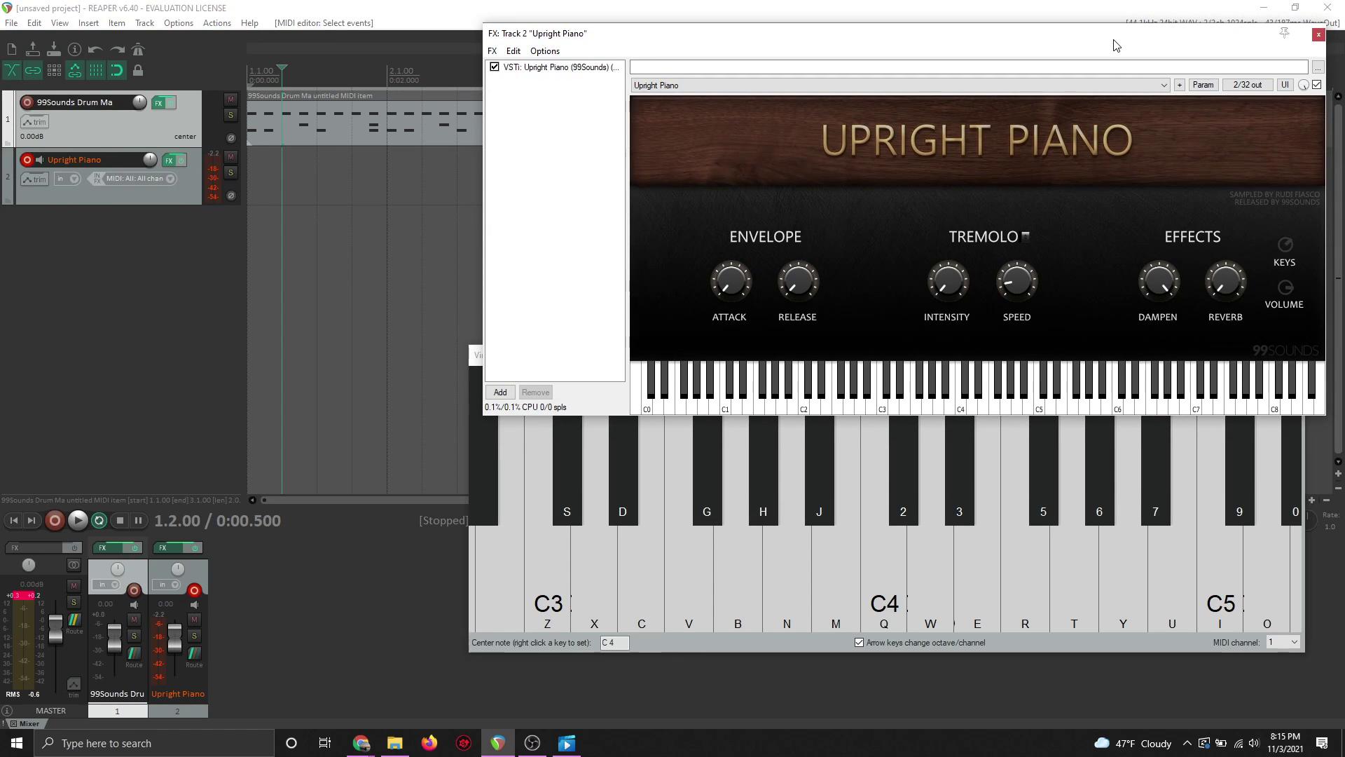
{"action": "left_click", "coordinate": [1318, 35]}
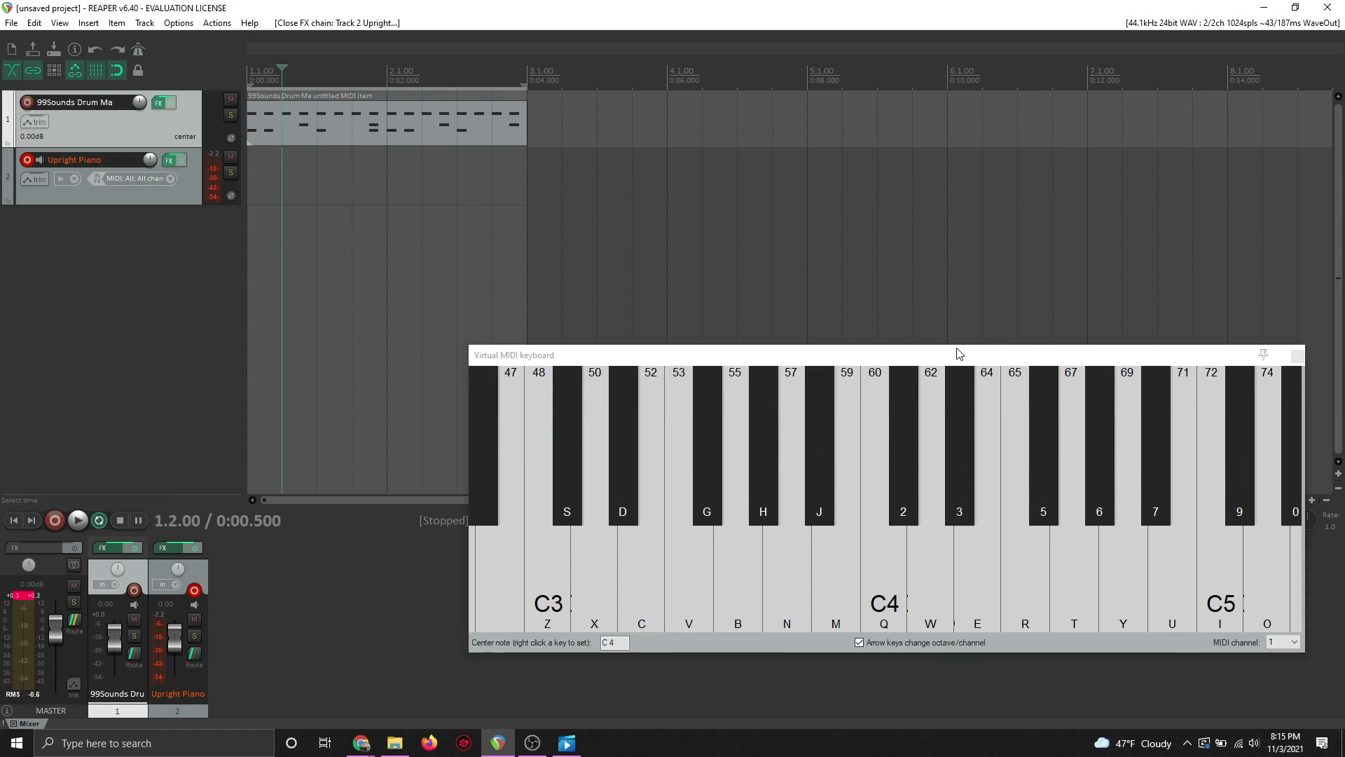
{"action": "left_click_drag", "start_coordinate": [958, 353], "coordinate": [977, 170]}
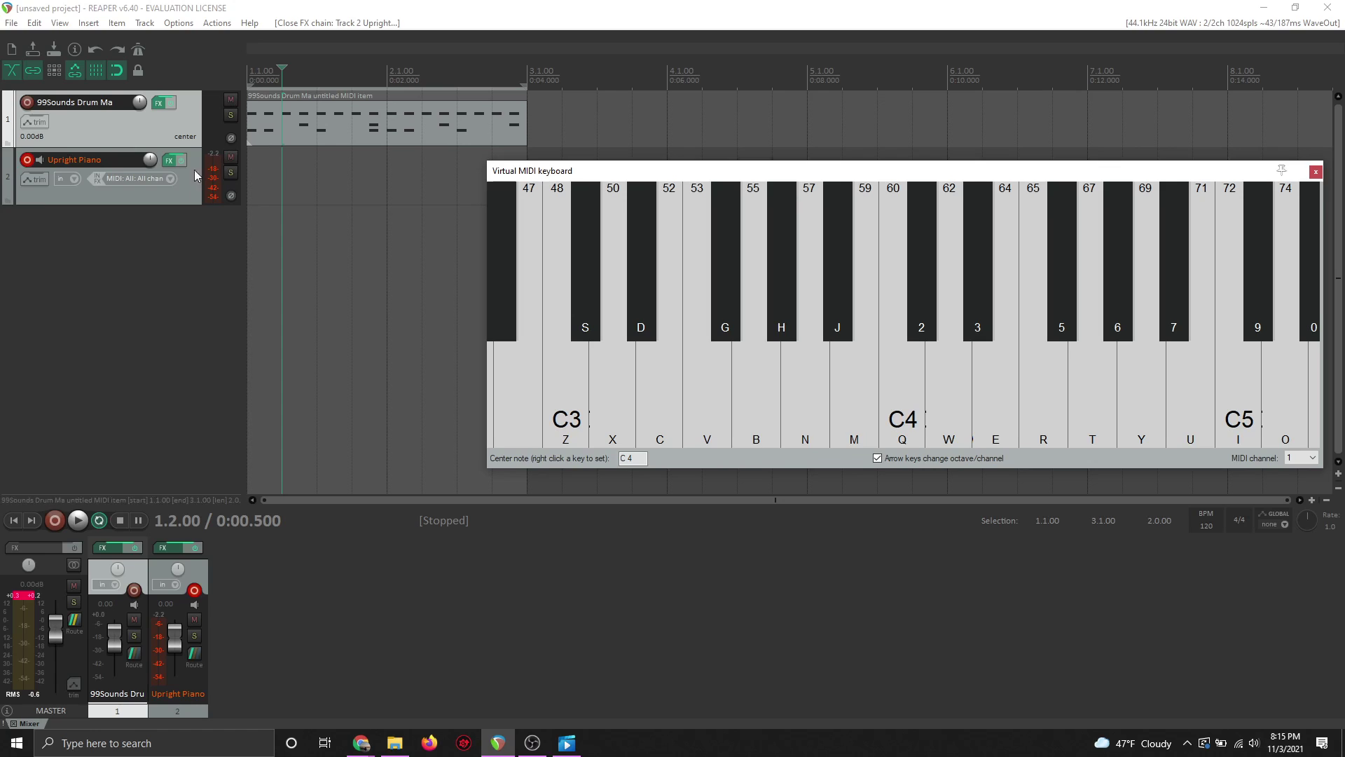
Try soloing the drum track, and mute it instead with its solo turned off
{"action": "left_click", "coordinate": [231, 115]}
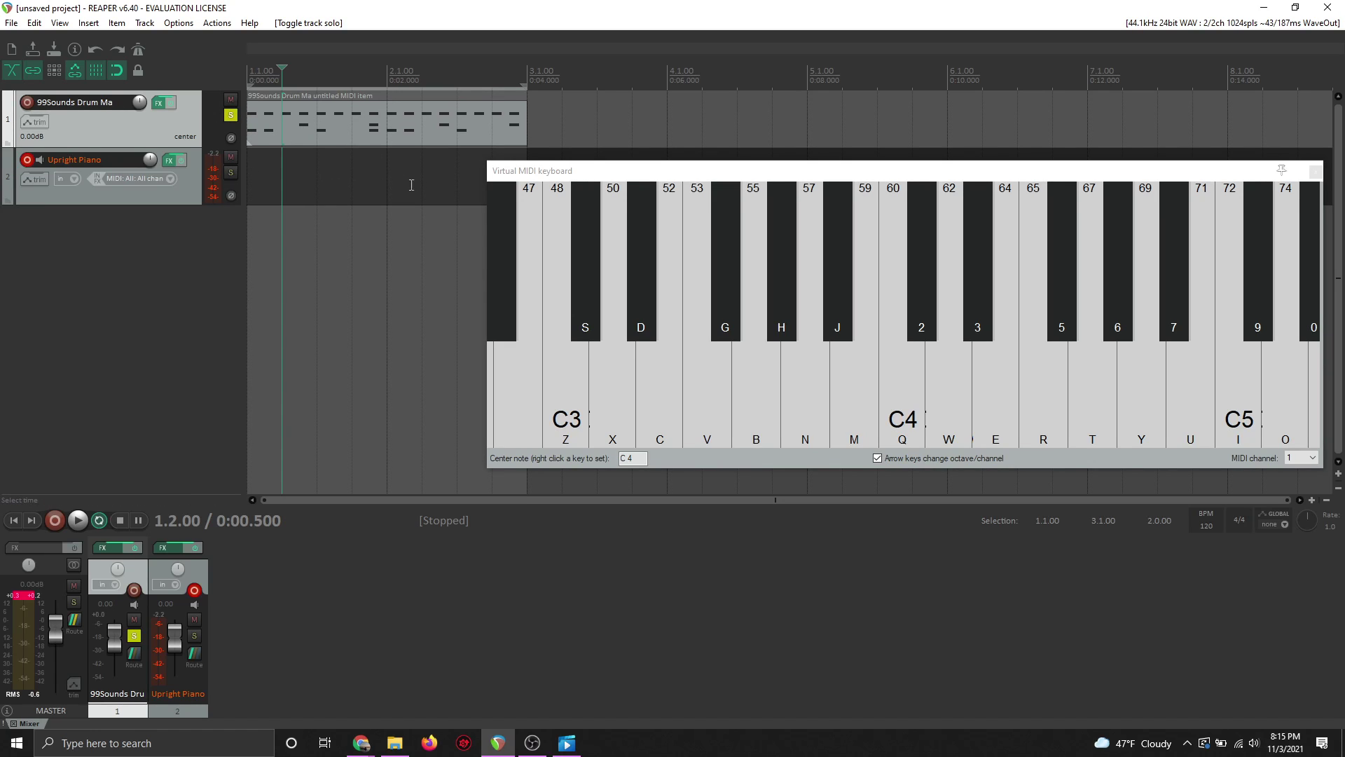
{"action": "left_click", "coordinate": [231, 100]}
{"action": "left_click", "coordinate": [230, 115]}
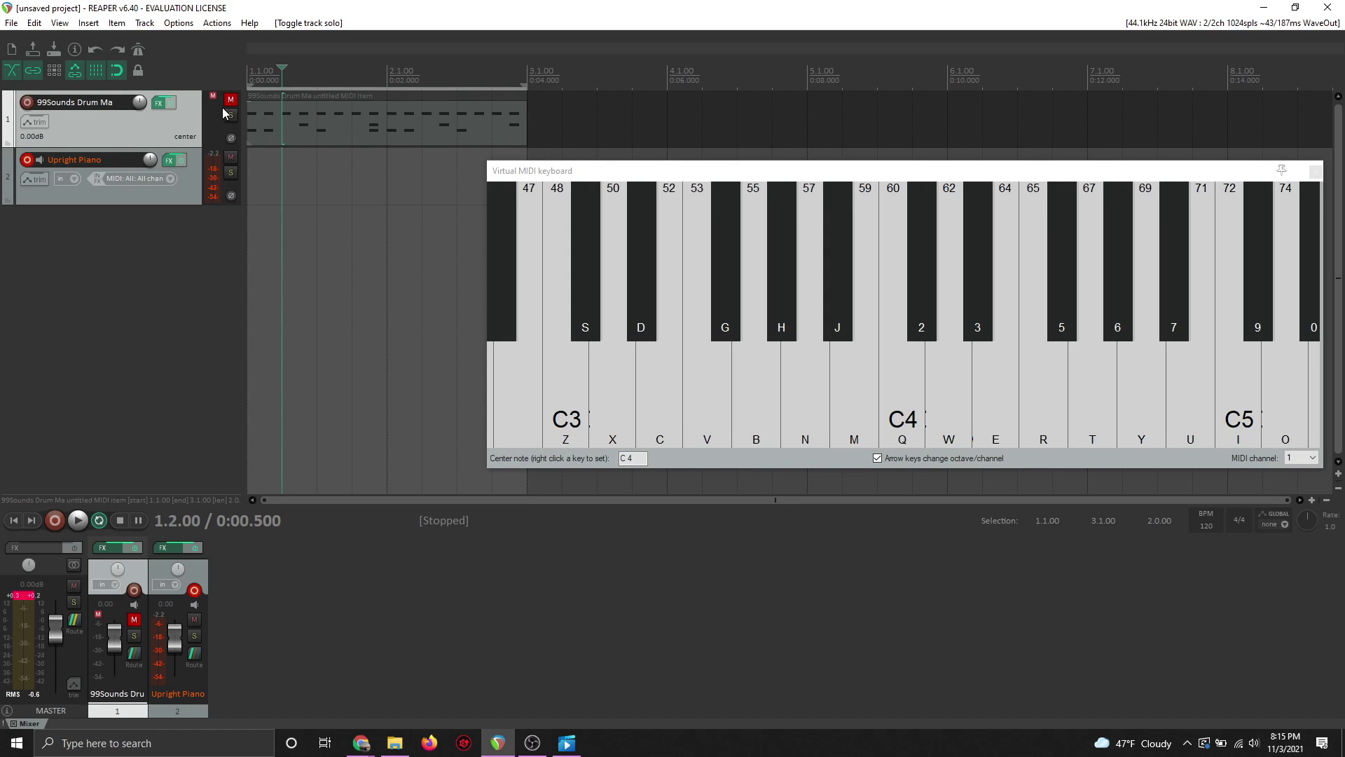
Return the edit cursor to 1.1.00, enable the metronome, and play back the loop with the drums muted
{"action": "left_click_drag", "start_coordinate": [284, 67], "coordinate": [242, 73]}
{"action": "key", "text": "space"}
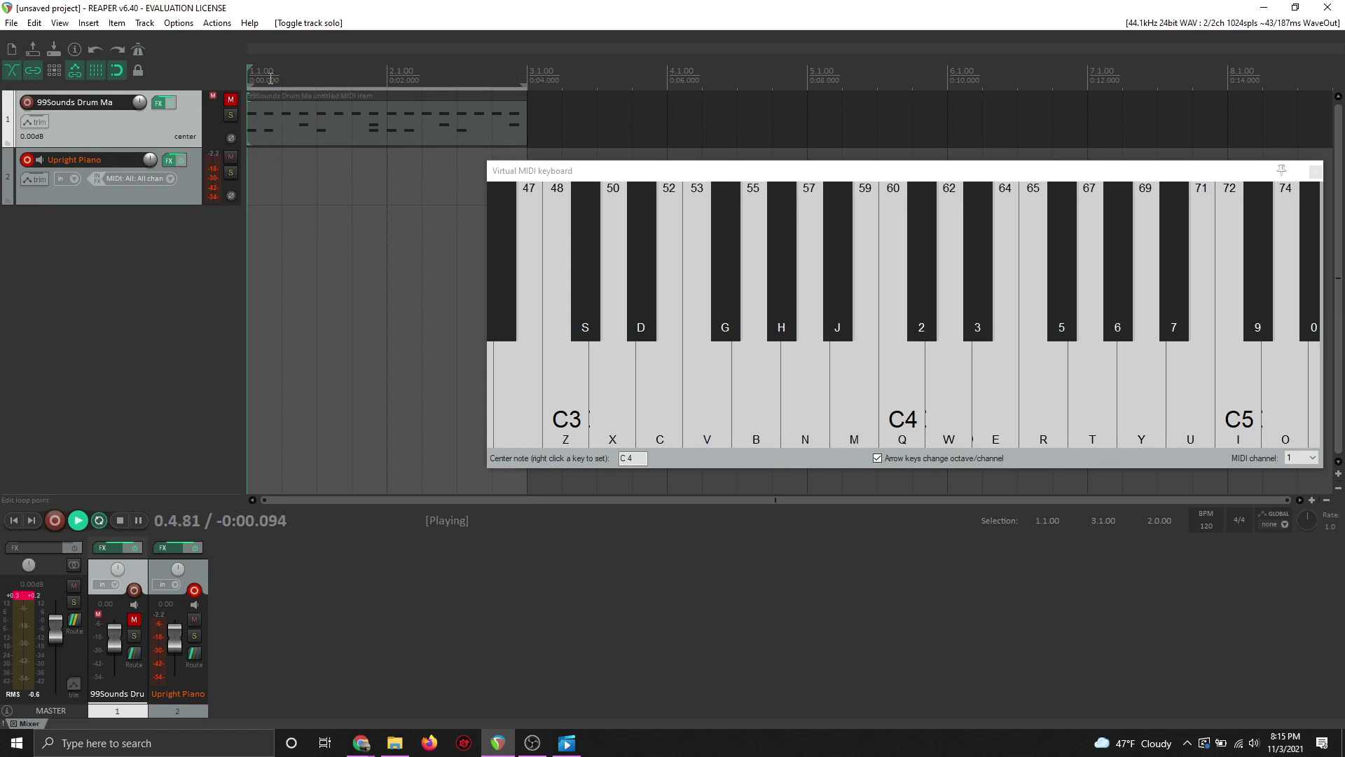
{"action": "key", "text": "space"}
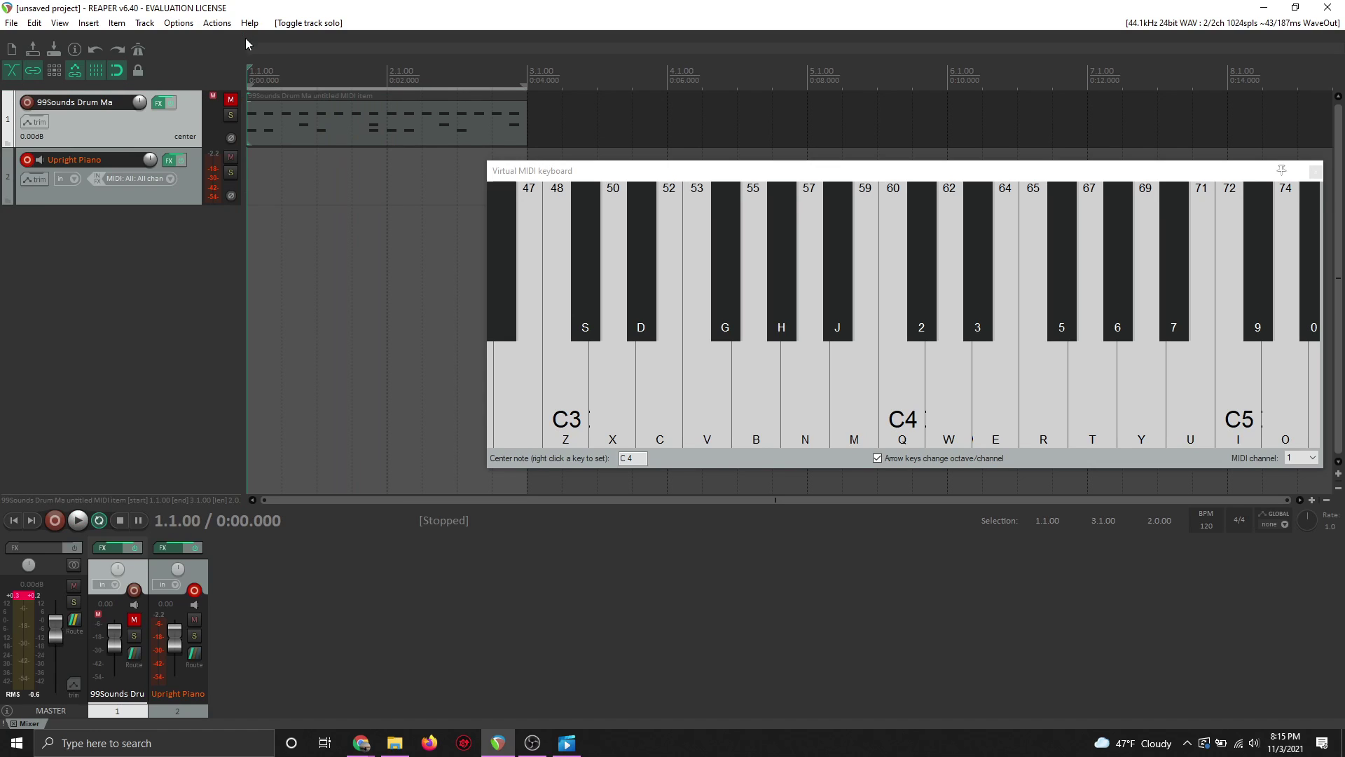
{"action": "left_click", "coordinate": [138, 53]}
{"action": "key", "text": "space"}
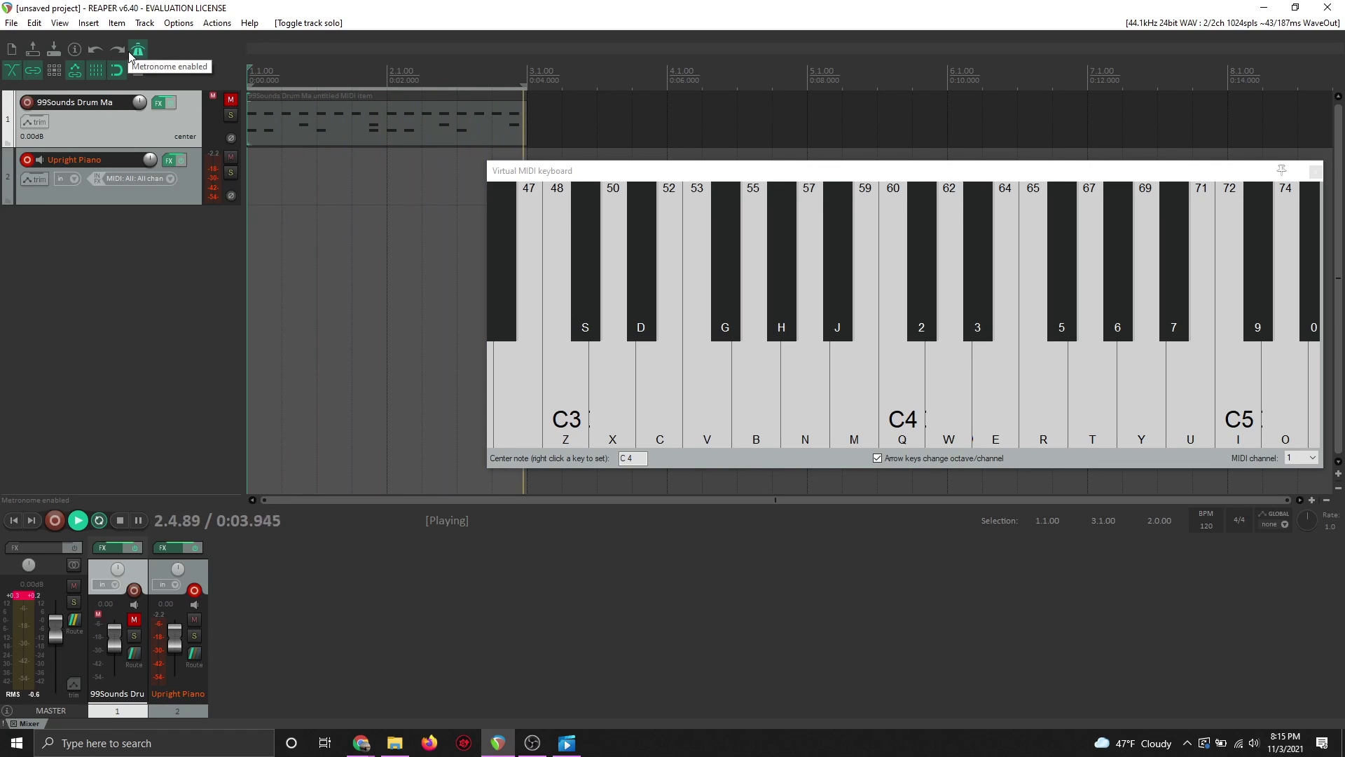
{"action": "key", "text": "space"}
Raise the system volume to 87, select the piano track, and play the loop to listen for the metronome
{"action": "key", "text": "XF86AudioRaiseVolume"}
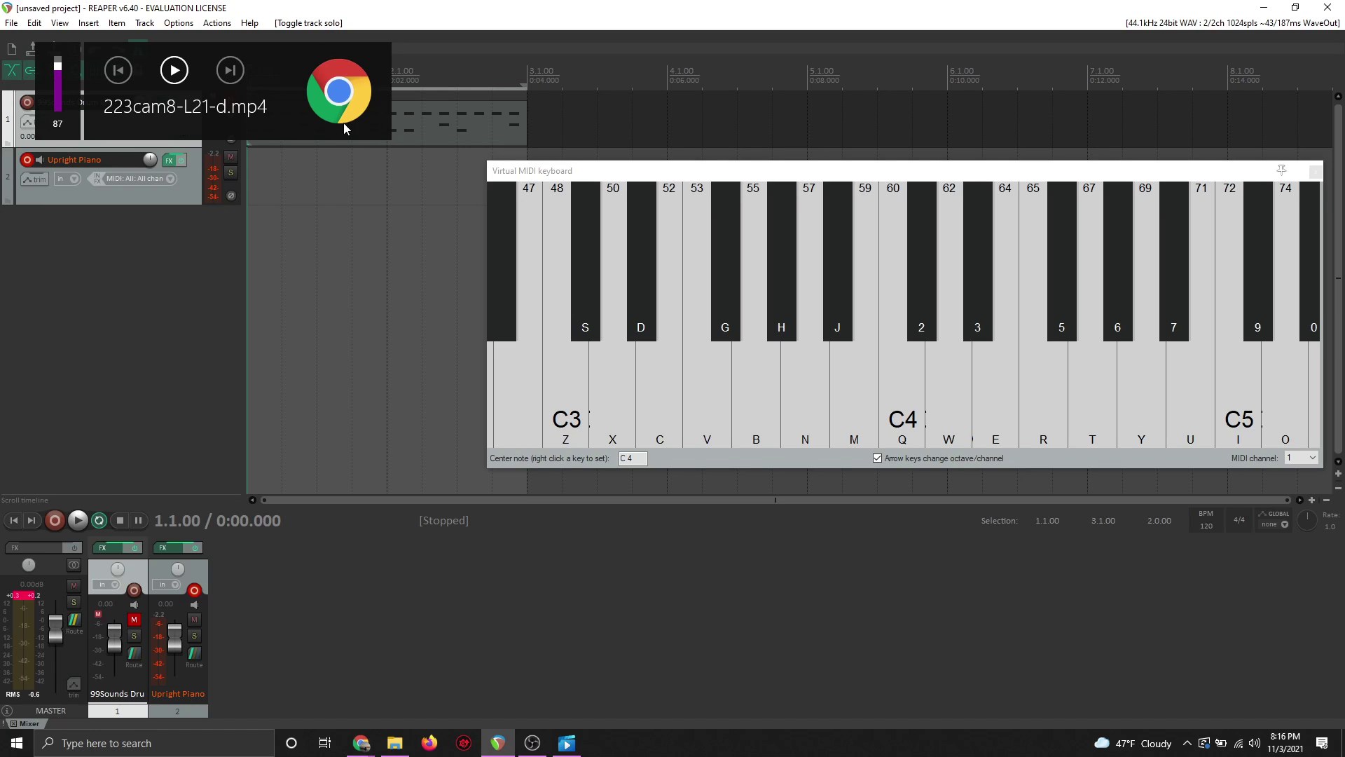
{"action": "left_click", "coordinate": [291, 159]}
{"action": "left_click", "coordinate": [262, 163]}
{"action": "key", "text": "space"}
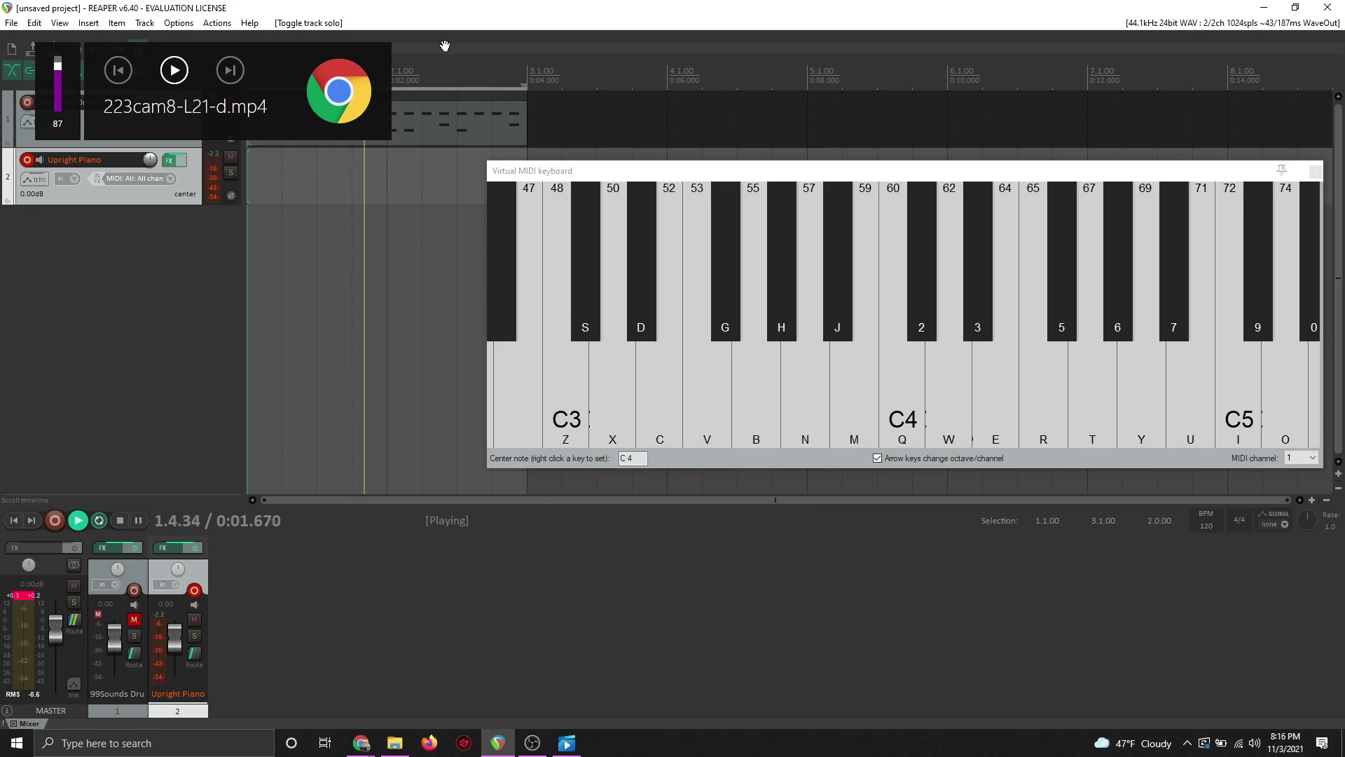
{"action": "key", "text": "space"}
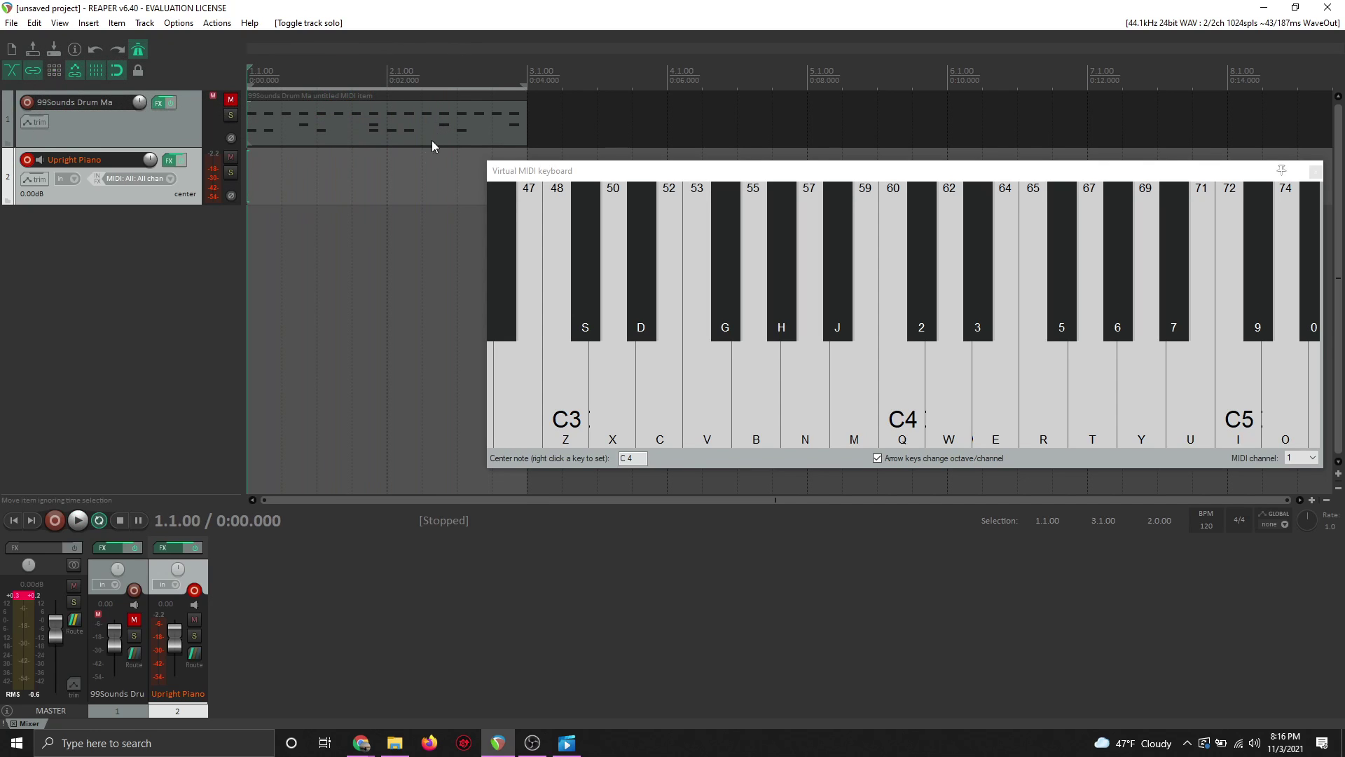
Raise the system volume to 100 and show the list of system playback devices
{"action": "key", "text": "XF86AudioRaiseVolume"}
{"action": "left_click_drag", "start_coordinate": [63, 65], "coordinate": [56, 50]}
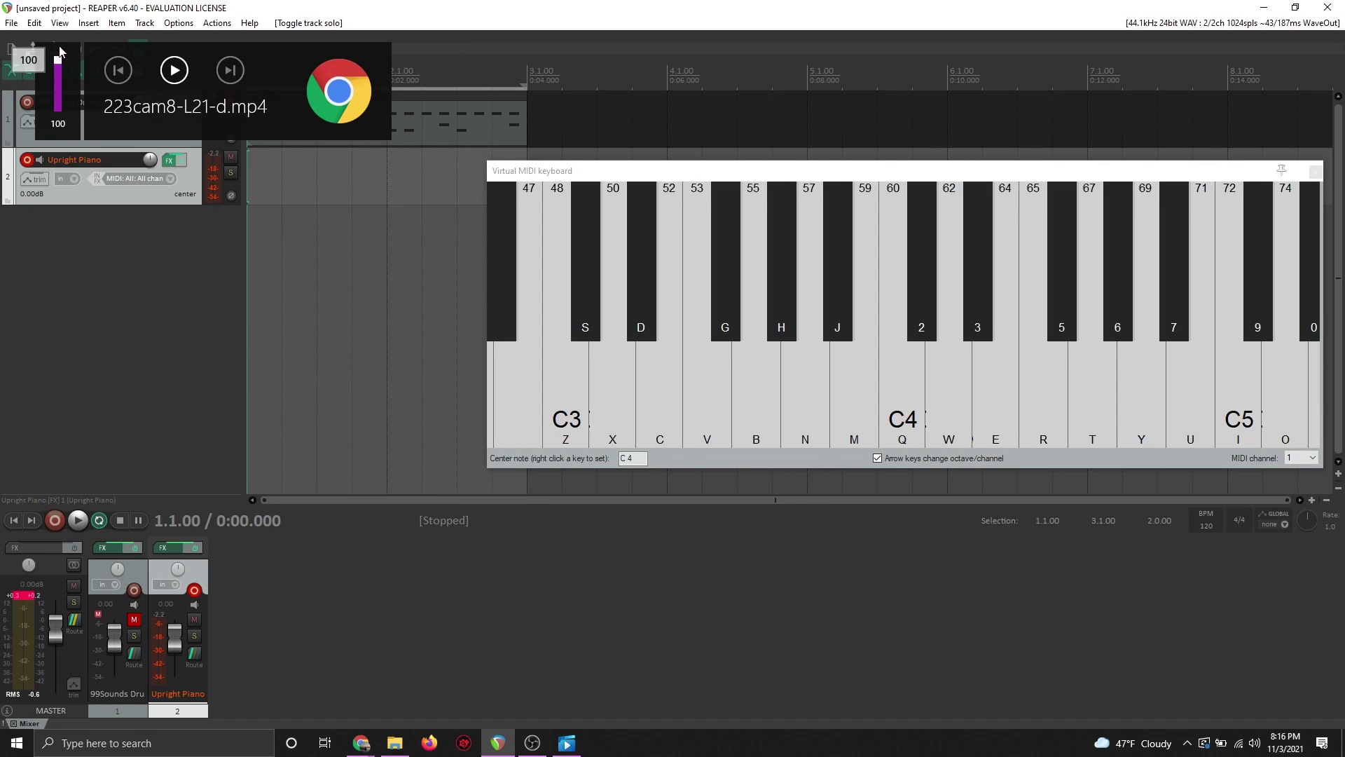
{"action": "left_click", "coordinate": [1255, 743]}
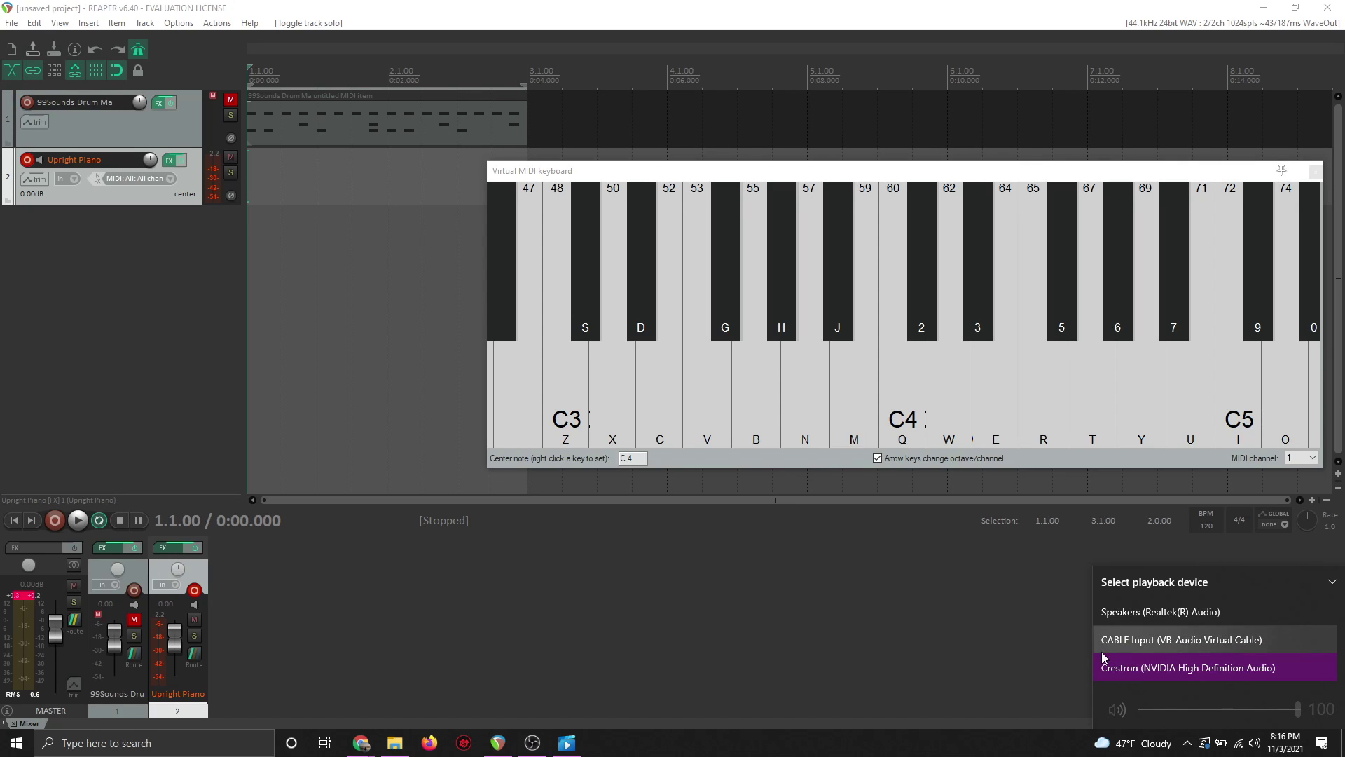
Set the audio device preferences to the WASAPI (Windows 7/8/10/Vista) audio system, keeping shared mode with default input and output
{"action": "left_click", "coordinate": [169, 25]}
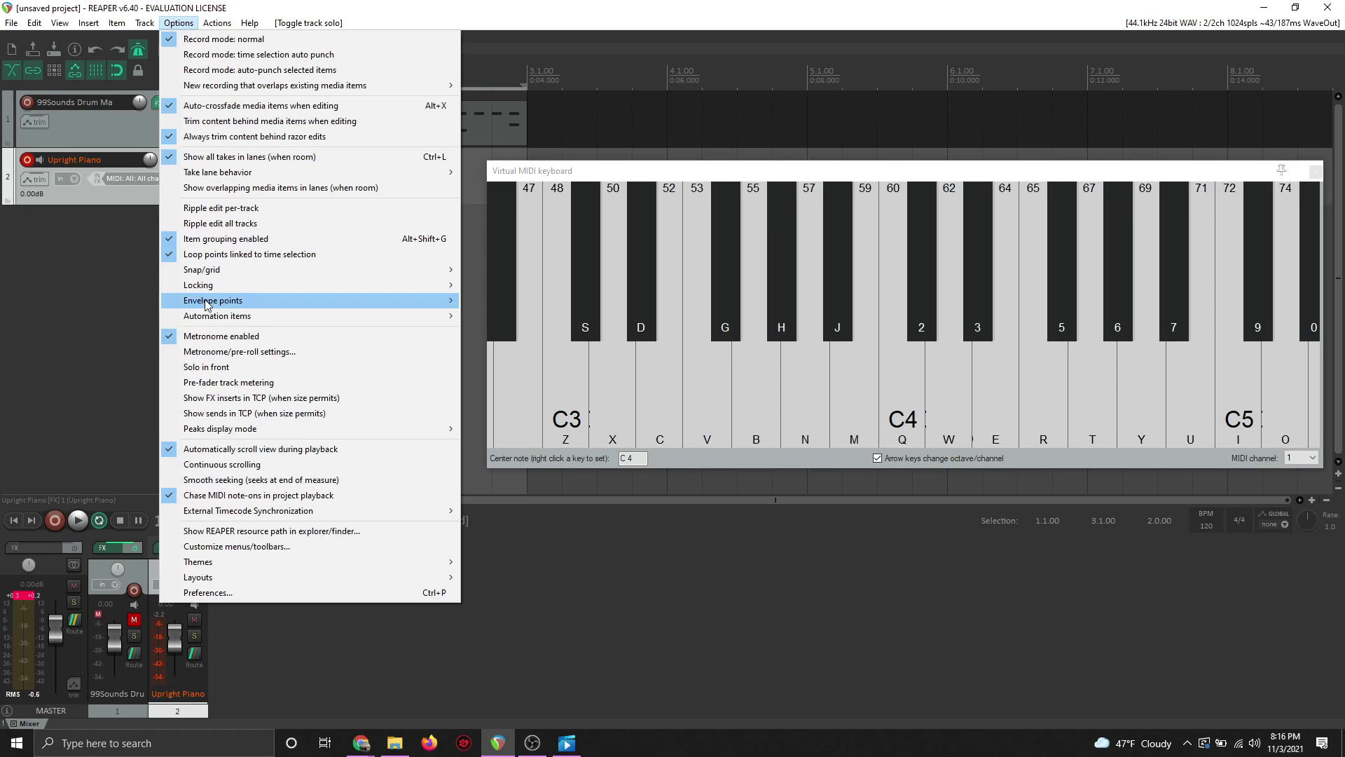
{"action": "mouse_move", "coordinate": [208, 301]}
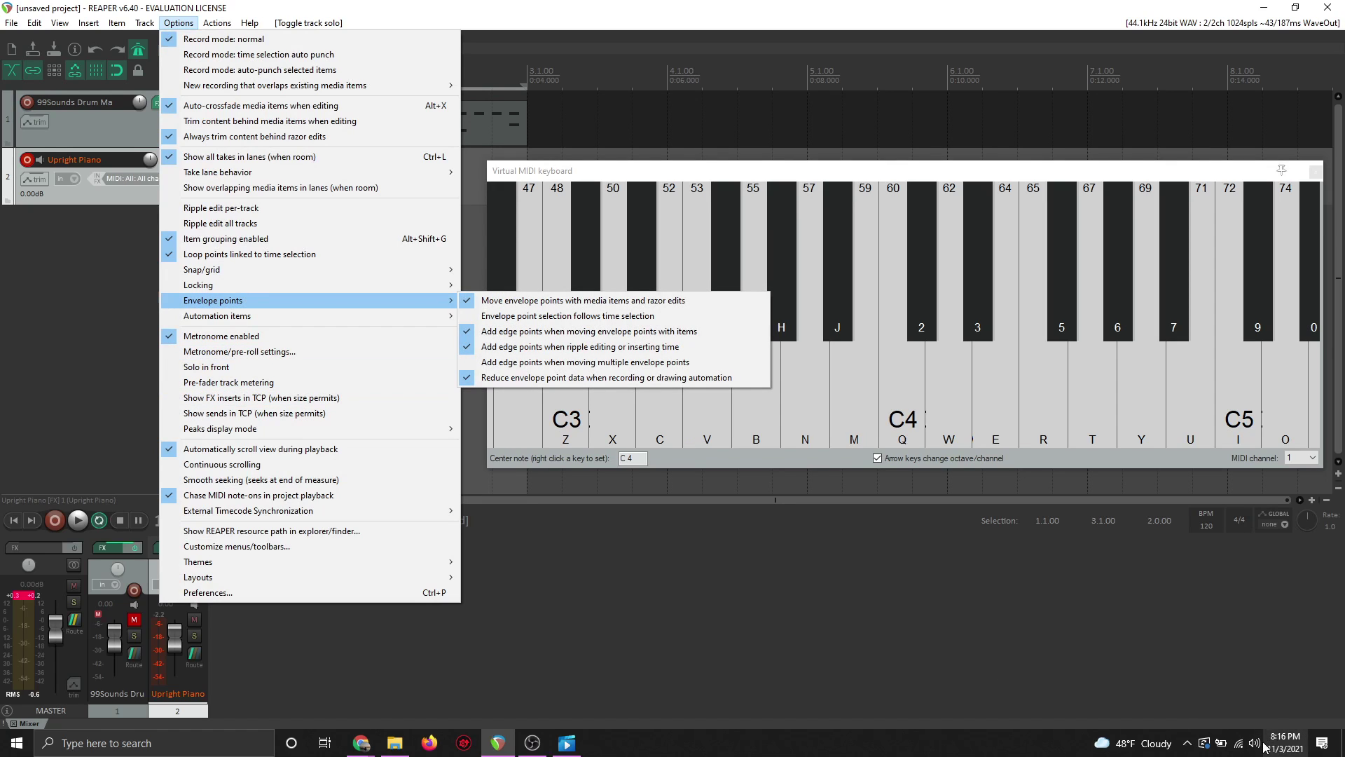
{"action": "left_click", "coordinate": [238, 593]}
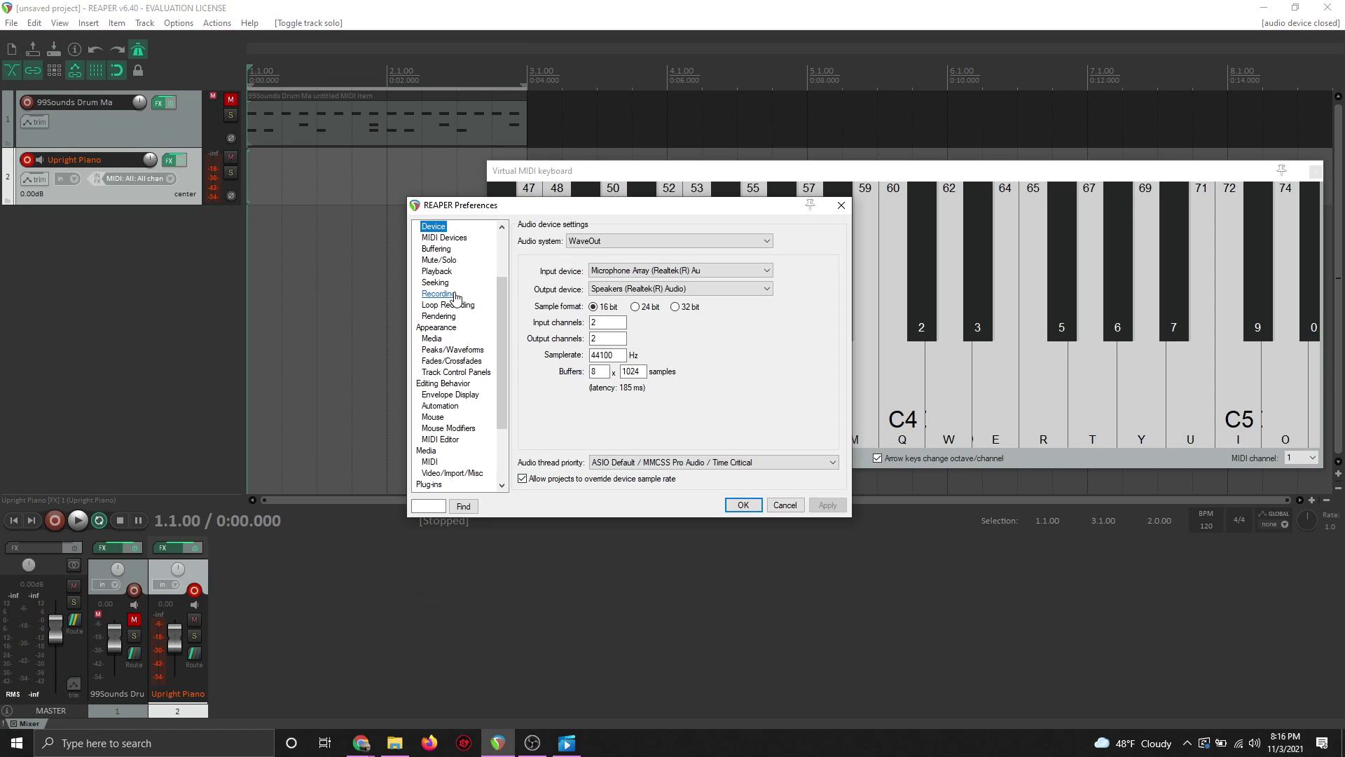
{"action": "left_click", "coordinate": [451, 239]}
{"action": "left_click", "coordinate": [434, 228]}
{"action": "left_click", "coordinate": [614, 245]}
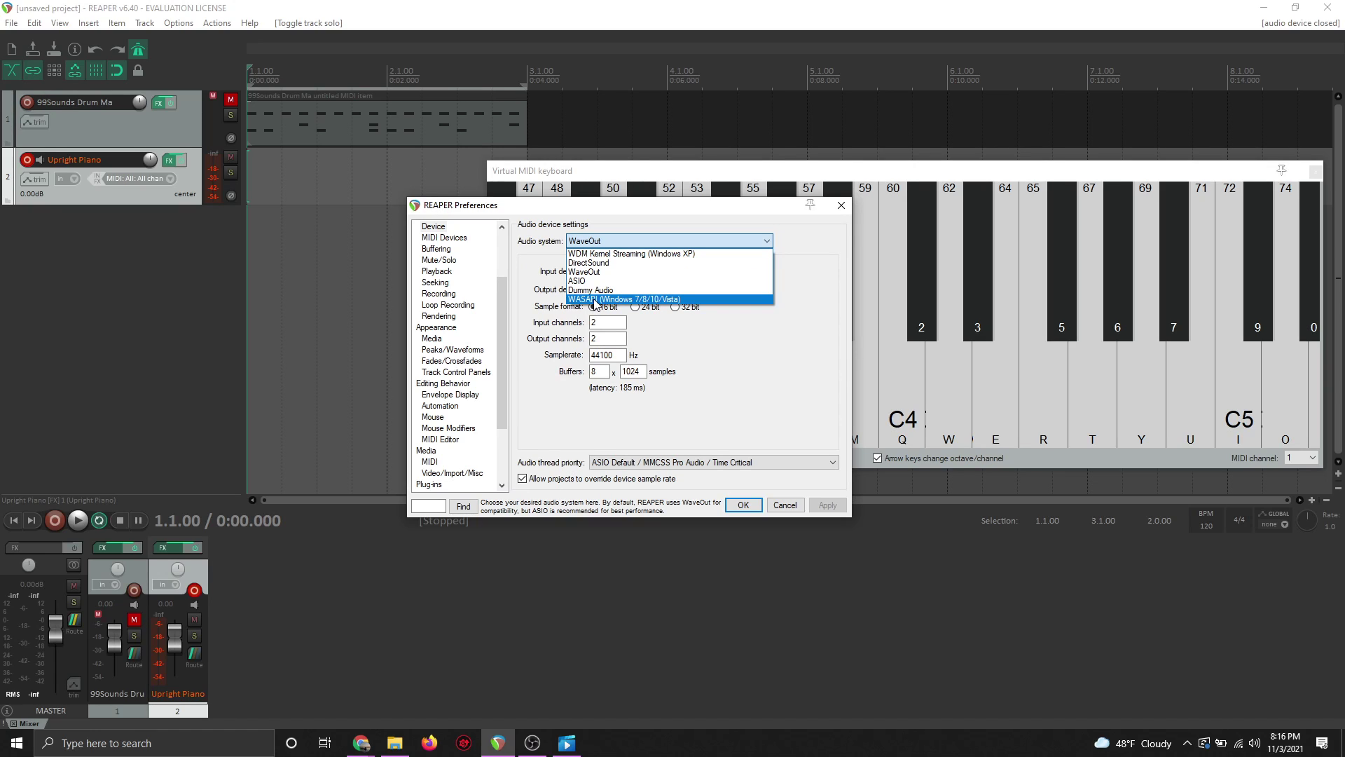
{"action": "left_click", "coordinate": [594, 300]}
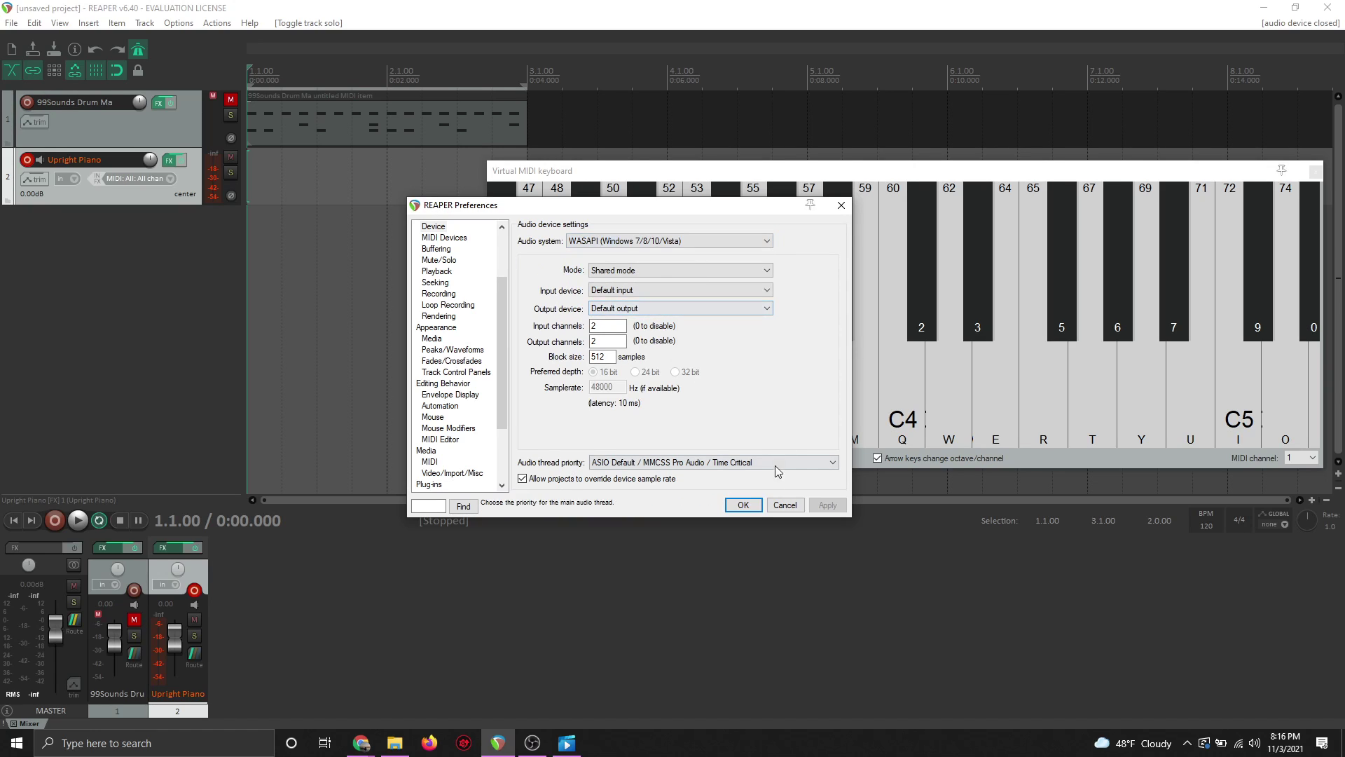
{"action": "left_click", "coordinate": [747, 509]}
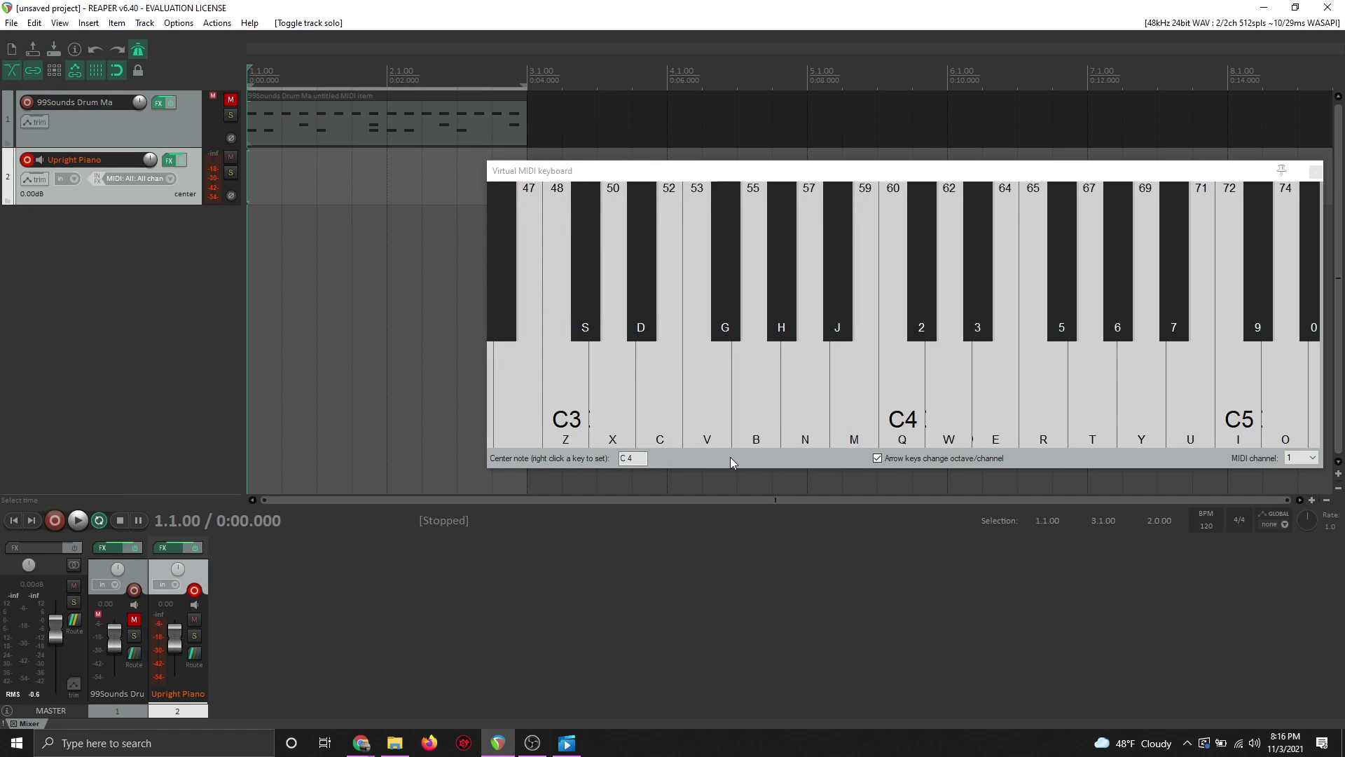
{"action": "key", "text": "r"}
{"action": "key", "text": "y"}
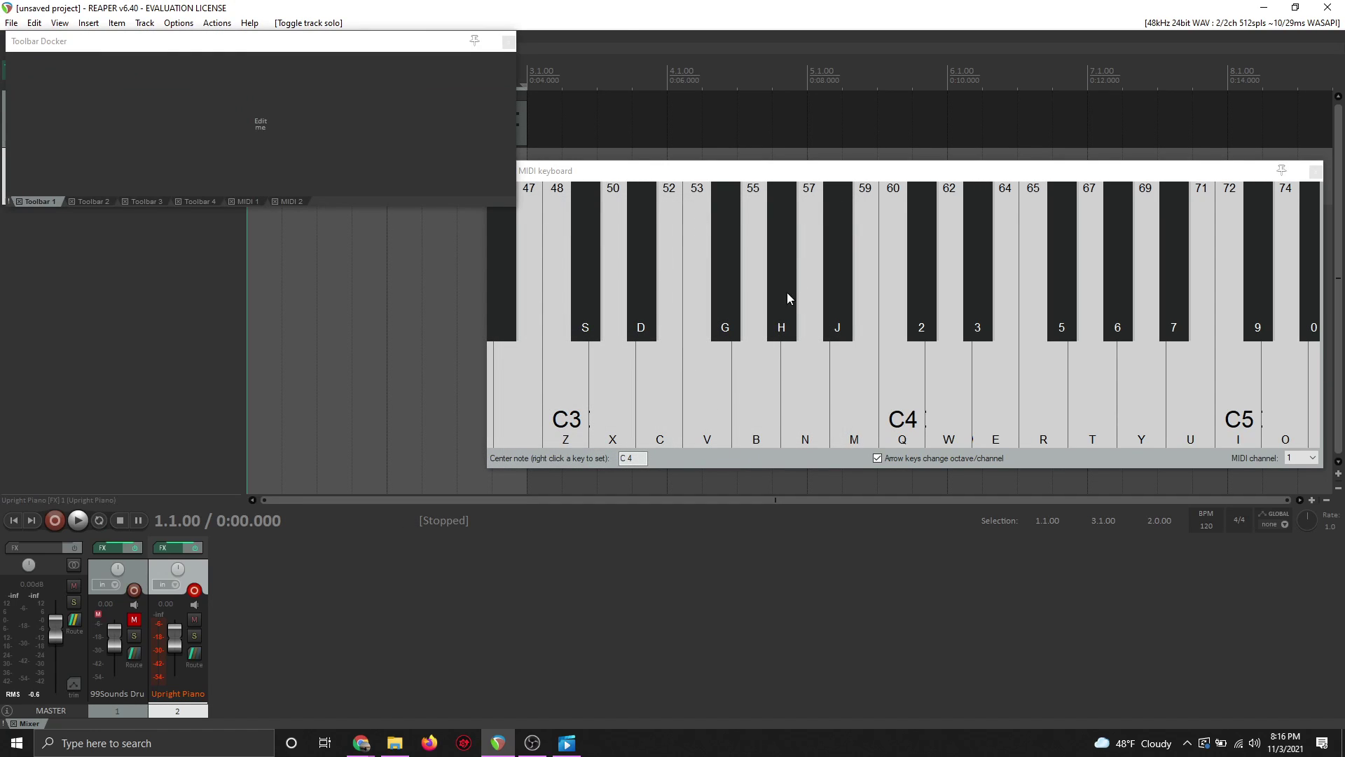
{"action": "left_click", "coordinate": [504, 42]}
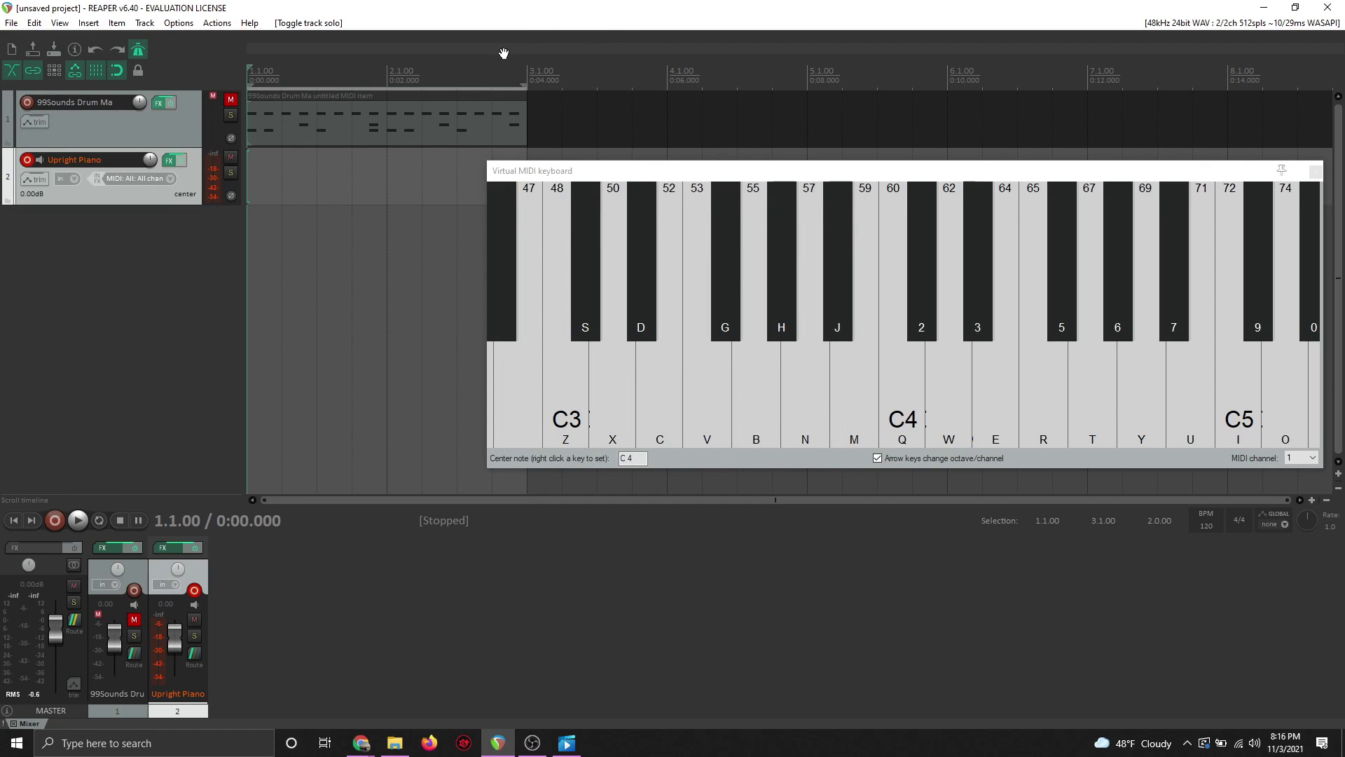
Test the C4, E4 and G4 notes on the virtual MIDI keyboard and briefly play the project to hear the metronome
{"action": "left_click", "coordinate": [589, 184]}
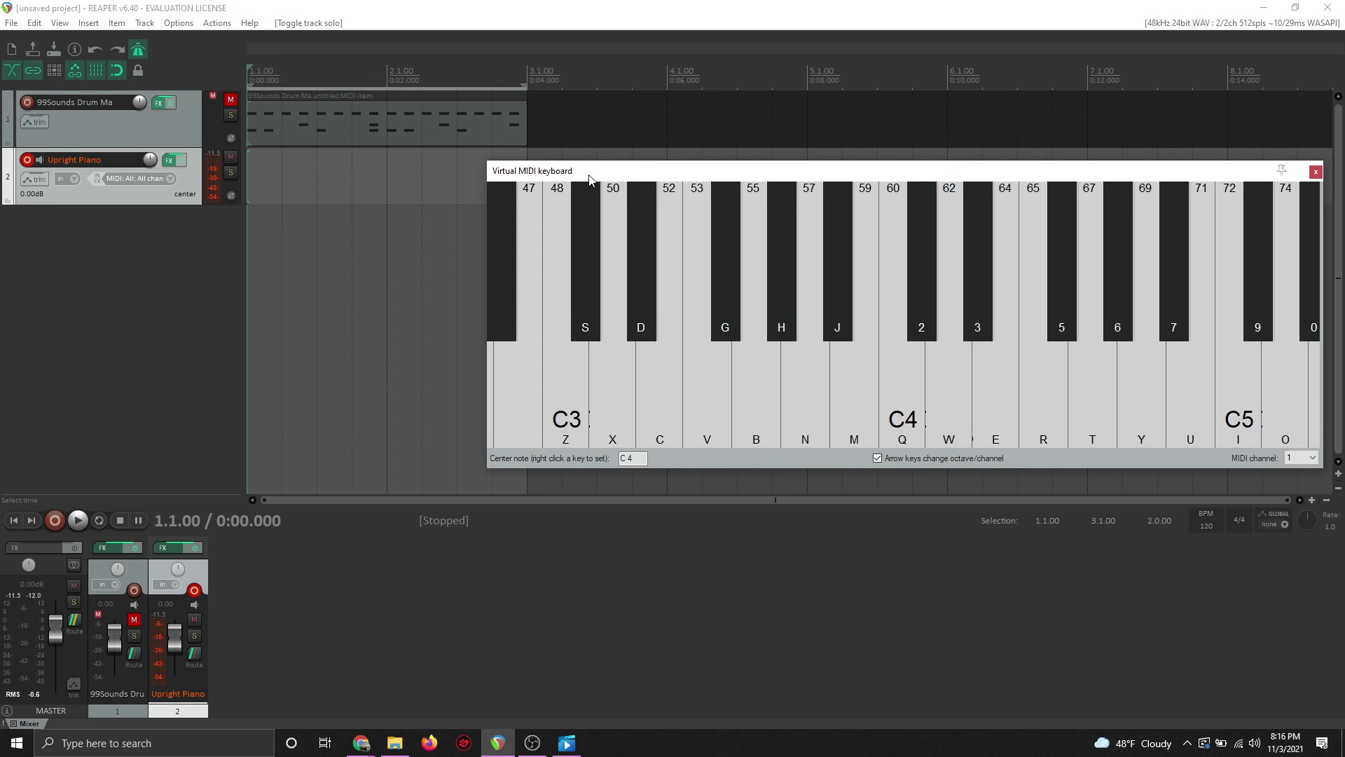
{"action": "key", "text": "q"}
{"action": "key", "text": "e"}
{"action": "key", "text": "t"}
{"action": "key", "text": "space"}
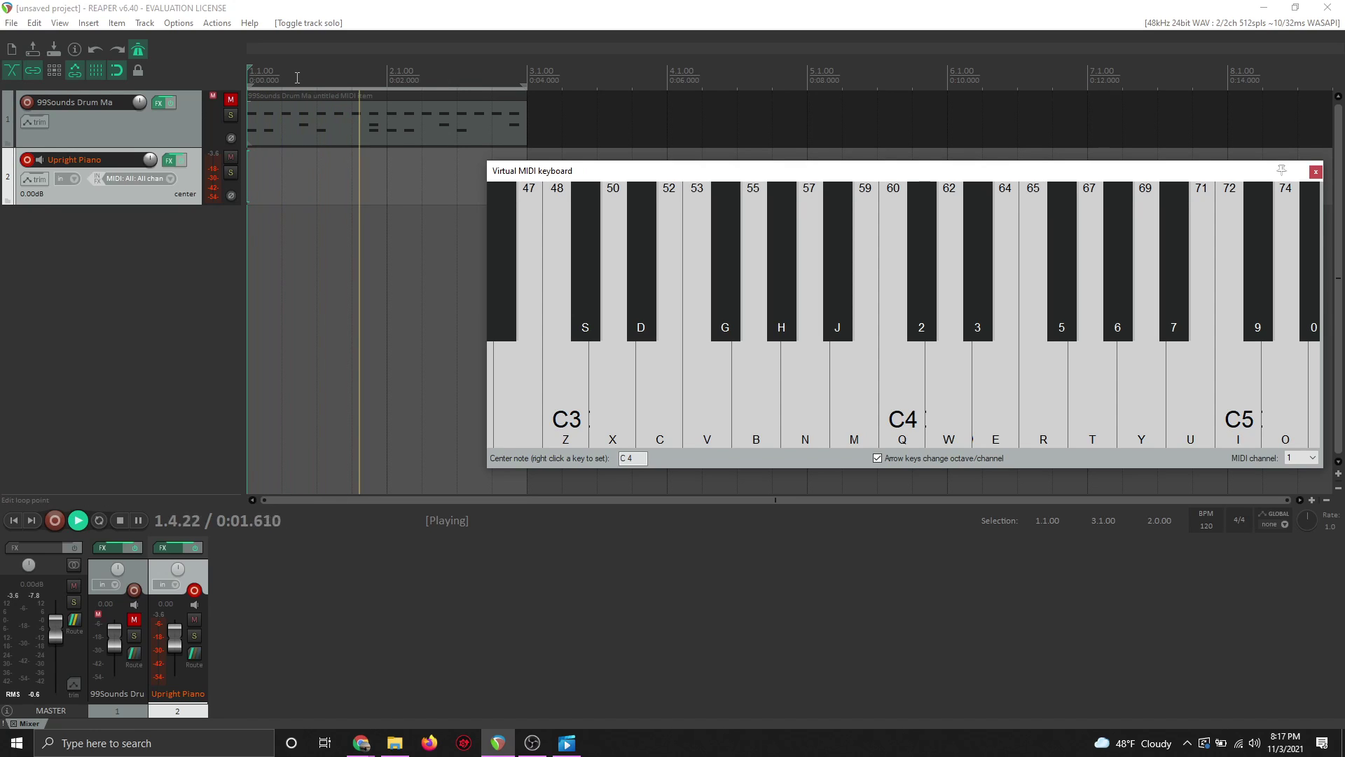
{"action": "key", "text": "space"}
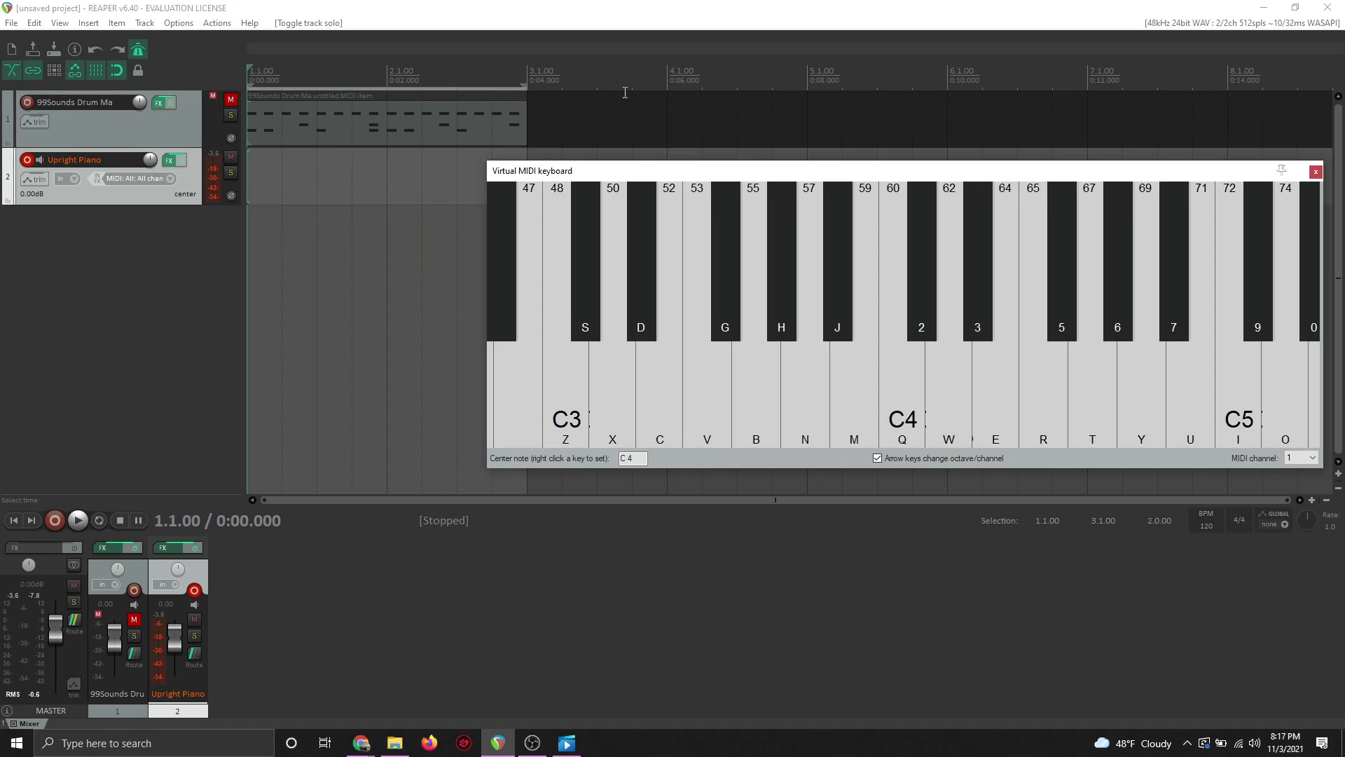
Turn repeat back on and briefly play the loop over the two drum measures
{"action": "key", "text": "r"}
{"action": "left_click", "coordinate": [407, 140]}
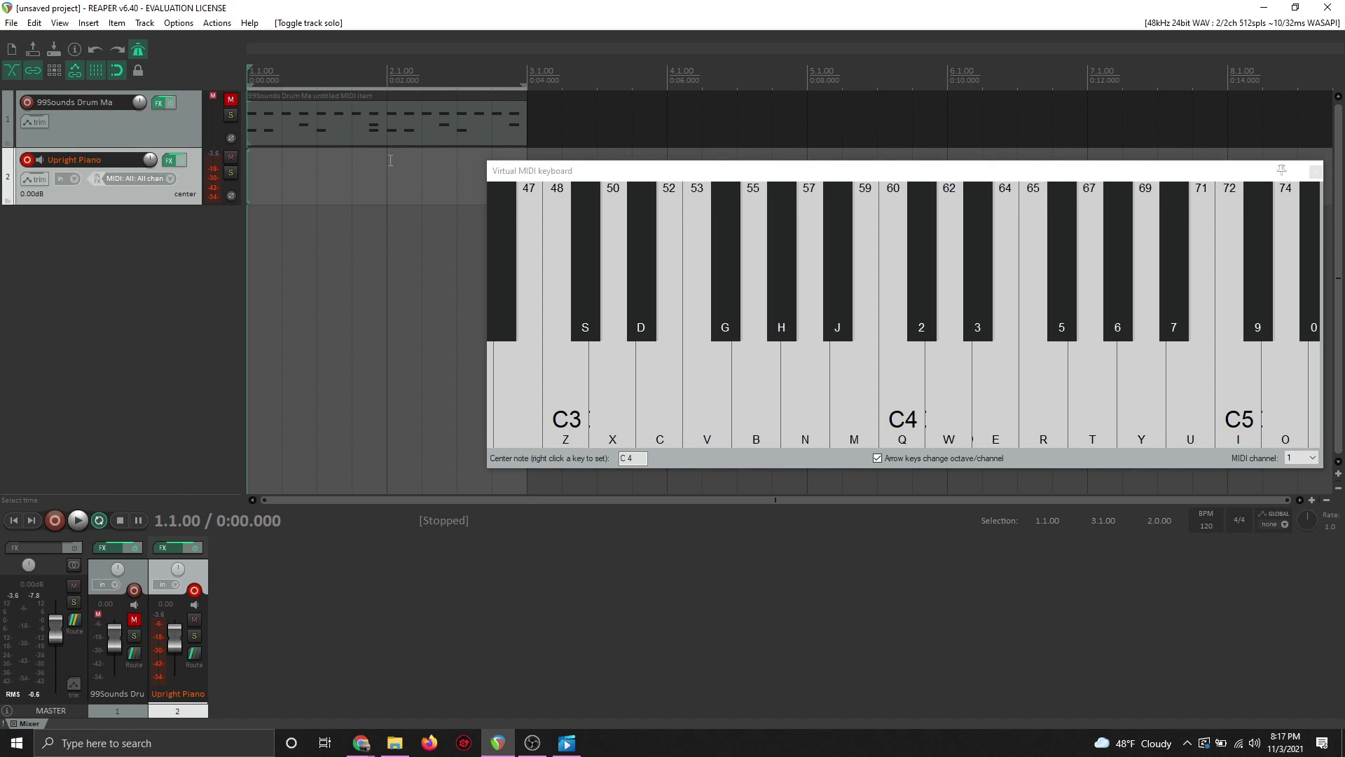
{"action": "key", "text": "space"}
{"action": "key", "text": "space"}
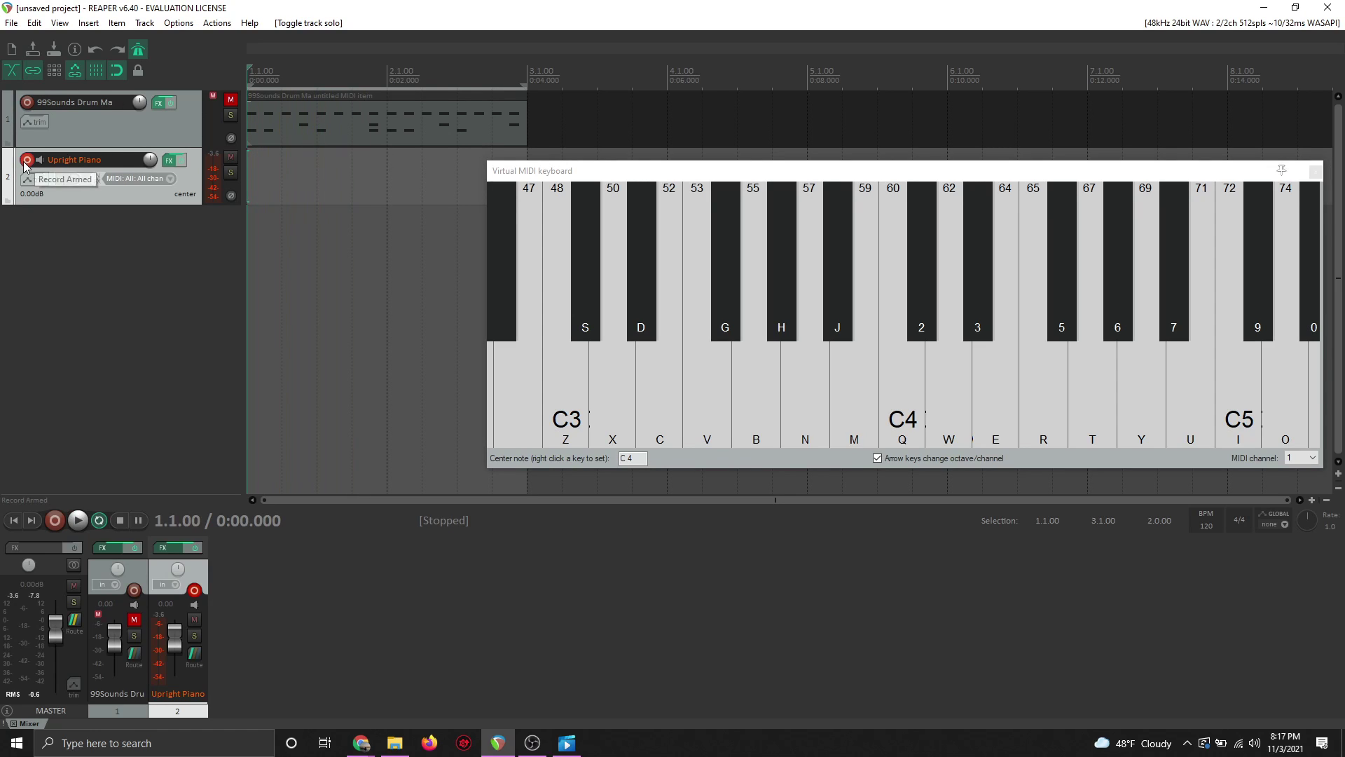
Start recording on the armed Upright Piano track, dismiss the dynamic split dialog, and make the virtual MIDI keyboard active
{"action": "left_click", "coordinate": [52, 523]}
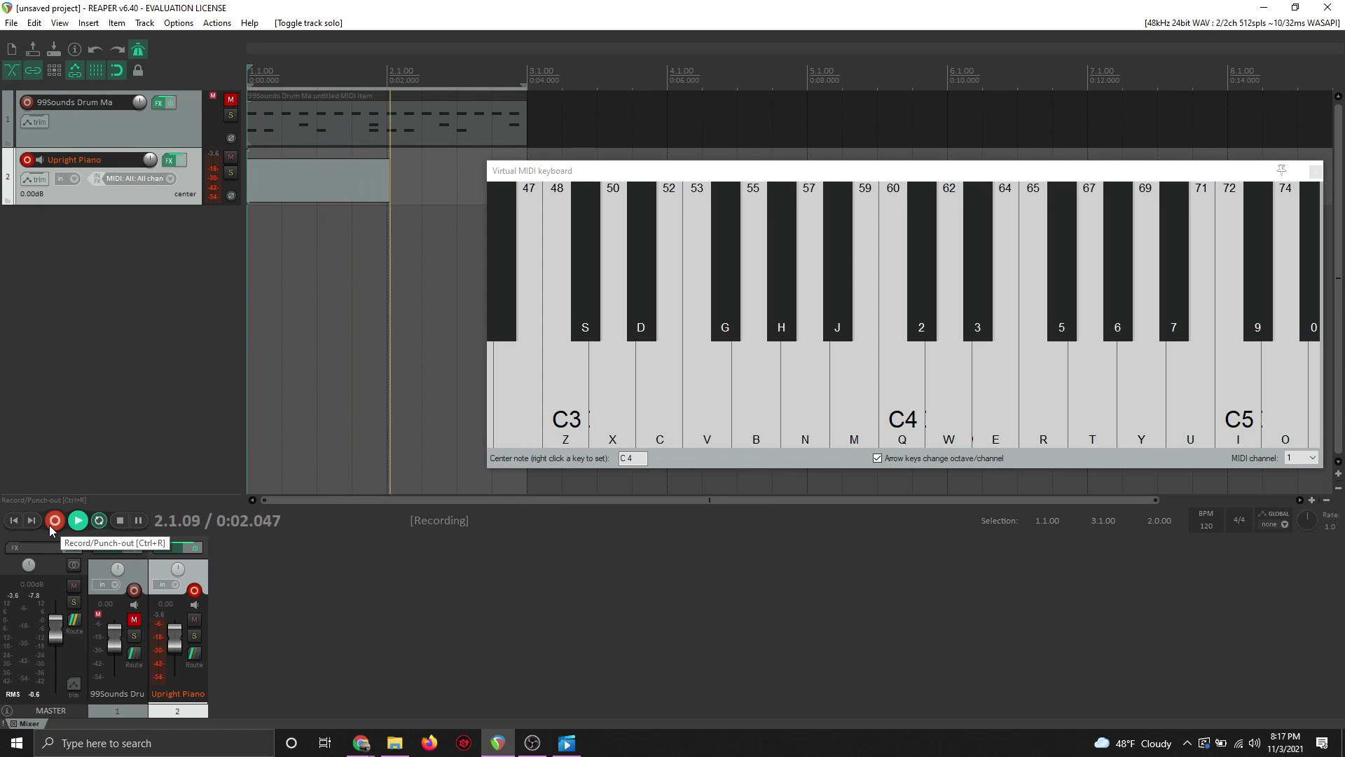
{"action": "key", "text": "d"}
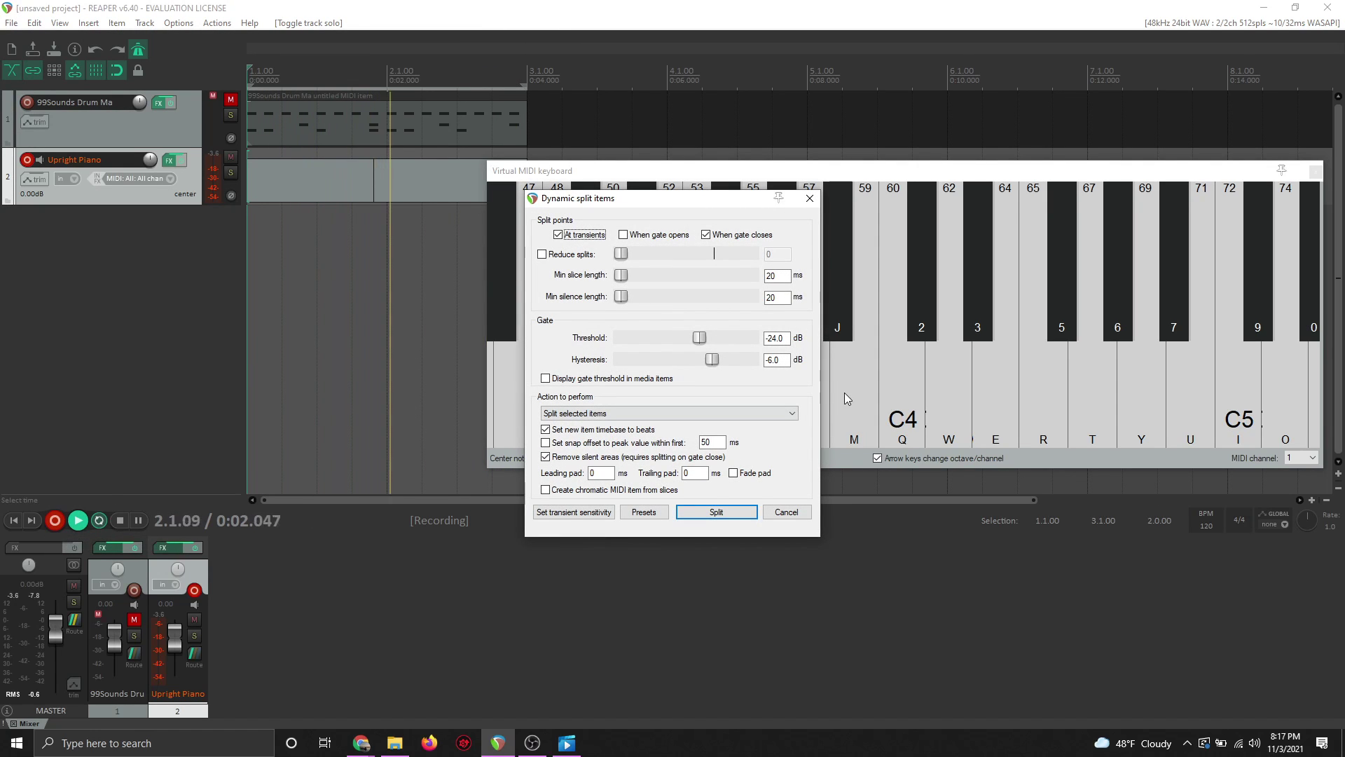
{"action": "key", "text": "Escape"}
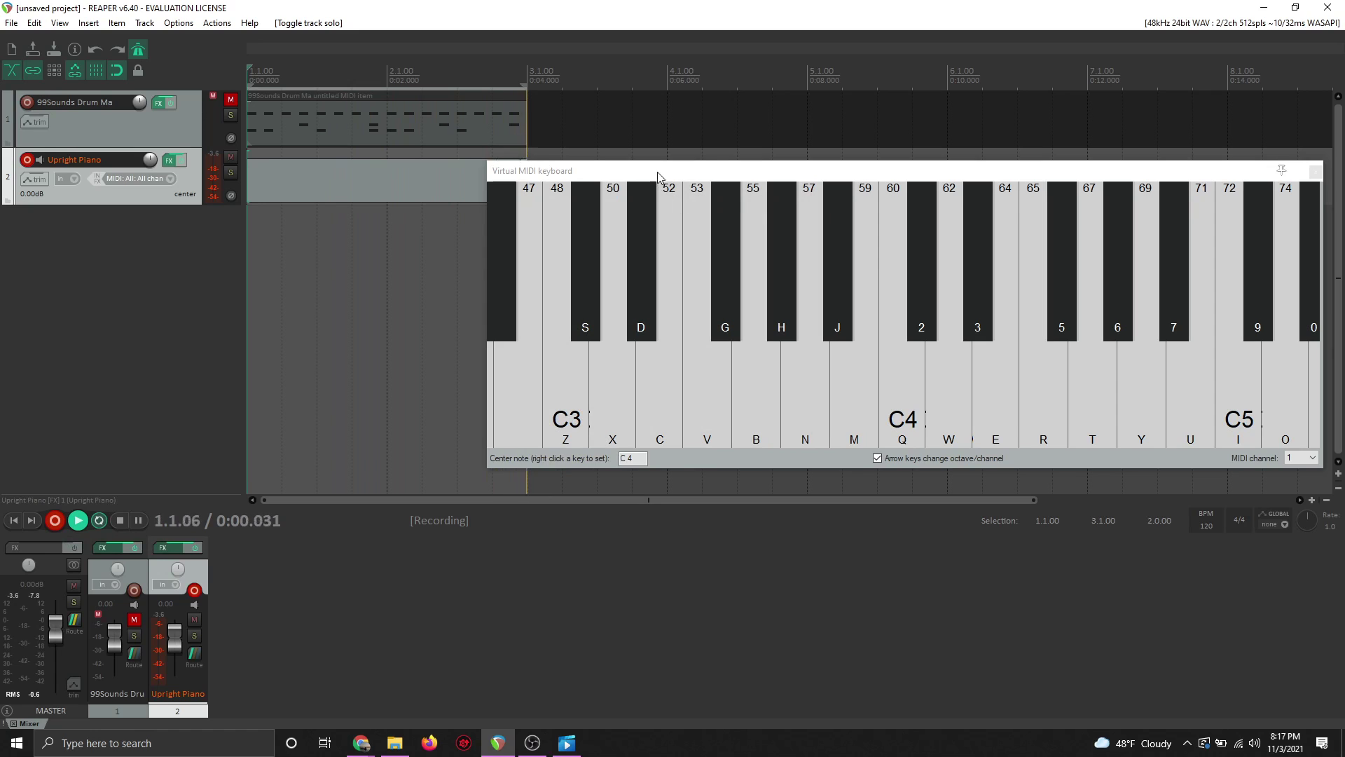
{"action": "left_click_drag", "start_coordinate": [641, 180], "coordinate": [636, 176]}
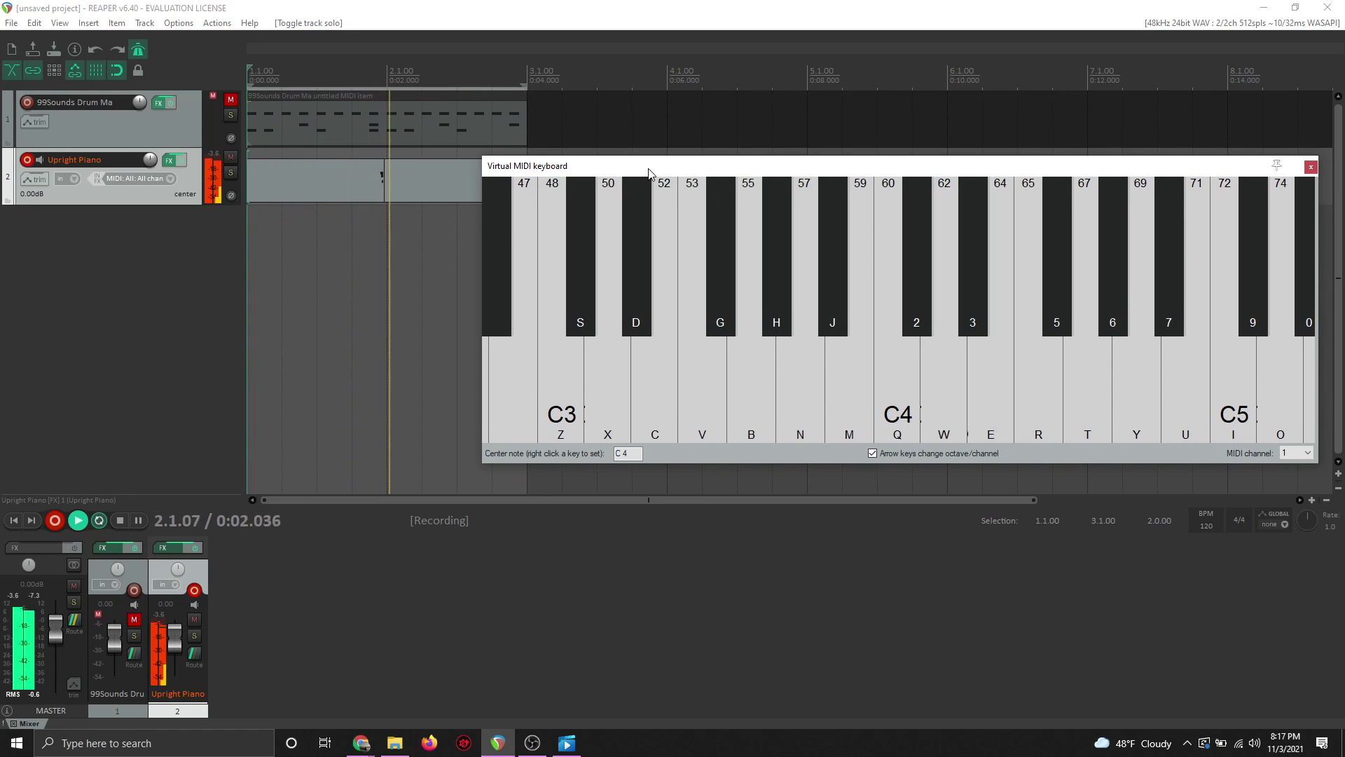
Improvise a run of notes on the virtual MIDI keyboard while the loop records on the piano track
{"action": "key", "text": "w"}
{"action": "key", "text": "t"}
{"action": "key", "text": "u"}
{"action": "key", "text": "i"}
{"action": "key", "text": "y"}
{"action": "key", "text": "3"}
{"action": "key", "text": "e"}
{"action": "key", "text": "t"}
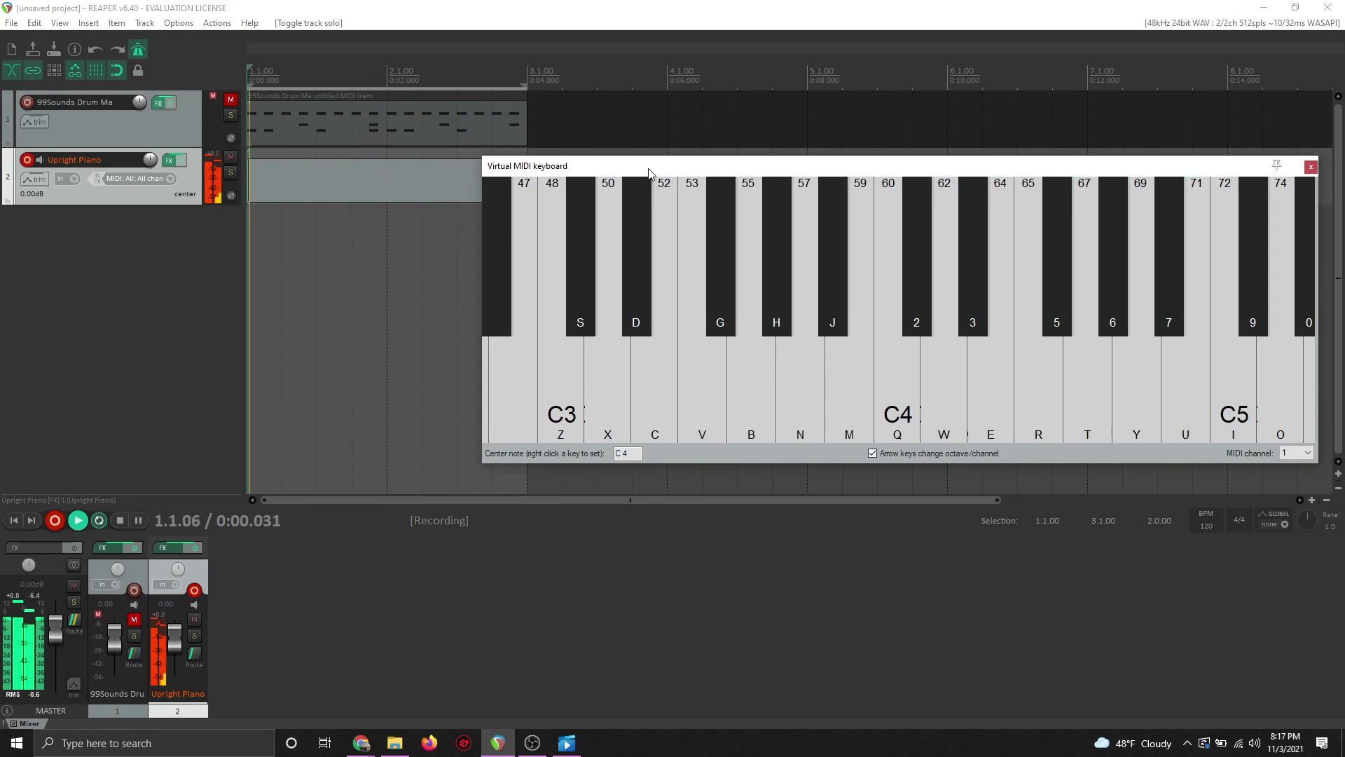
{"action": "key", "text": "g"}
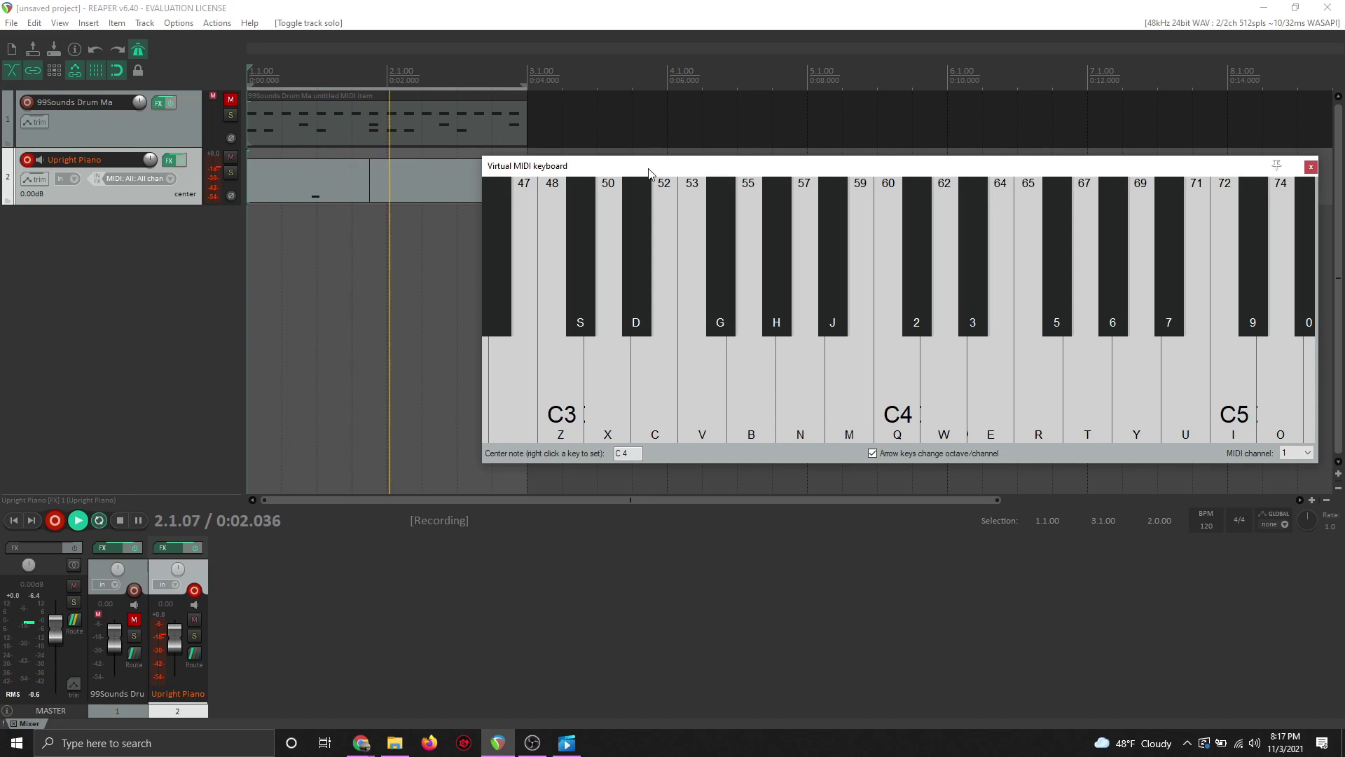
Play C, G and F chords into the looped recording, stop it, and save all the recorded piano takes
{"action": "key", "text": "q"}
{"action": "key", "text": "e"}
{"action": "key", "text": "t"}
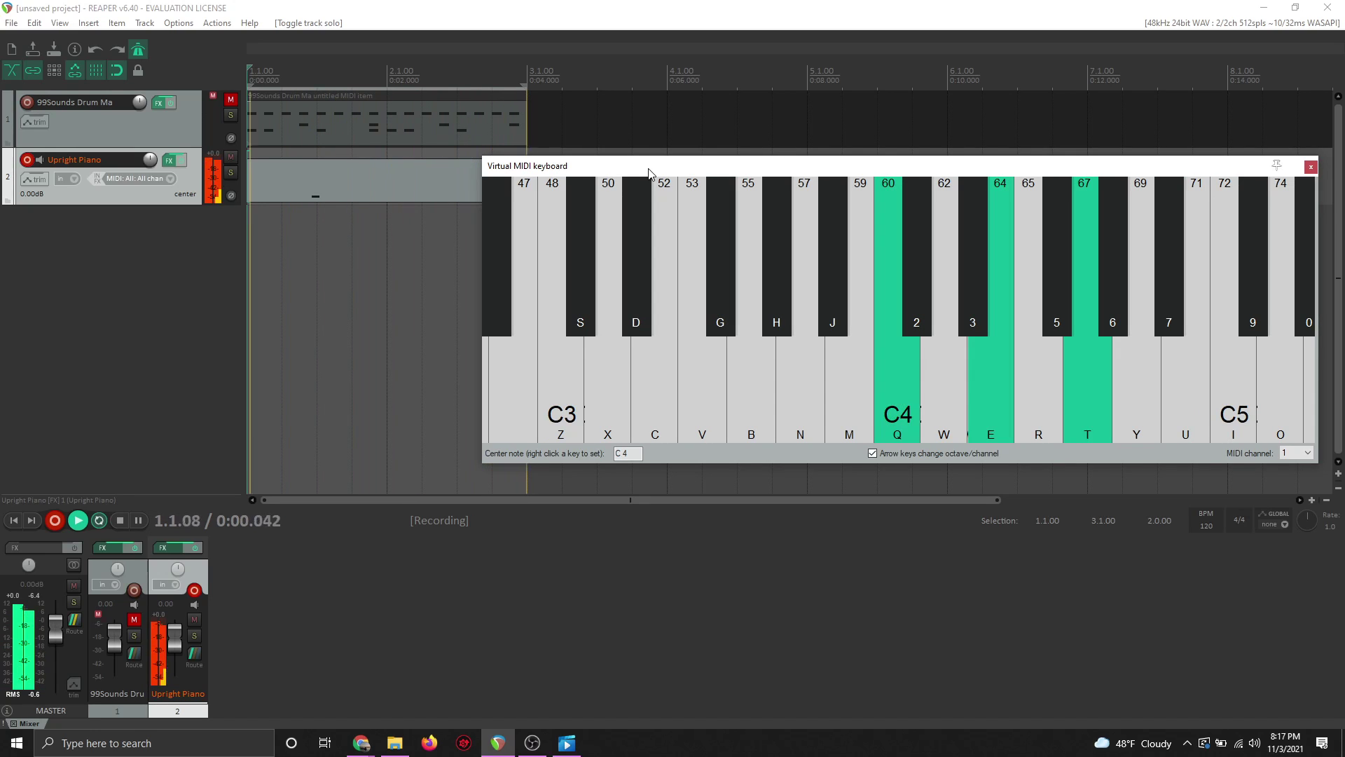
{"action": "key", "text": "t"}
{"action": "key", "text": "u"}
{"action": "key", "text": "o"}
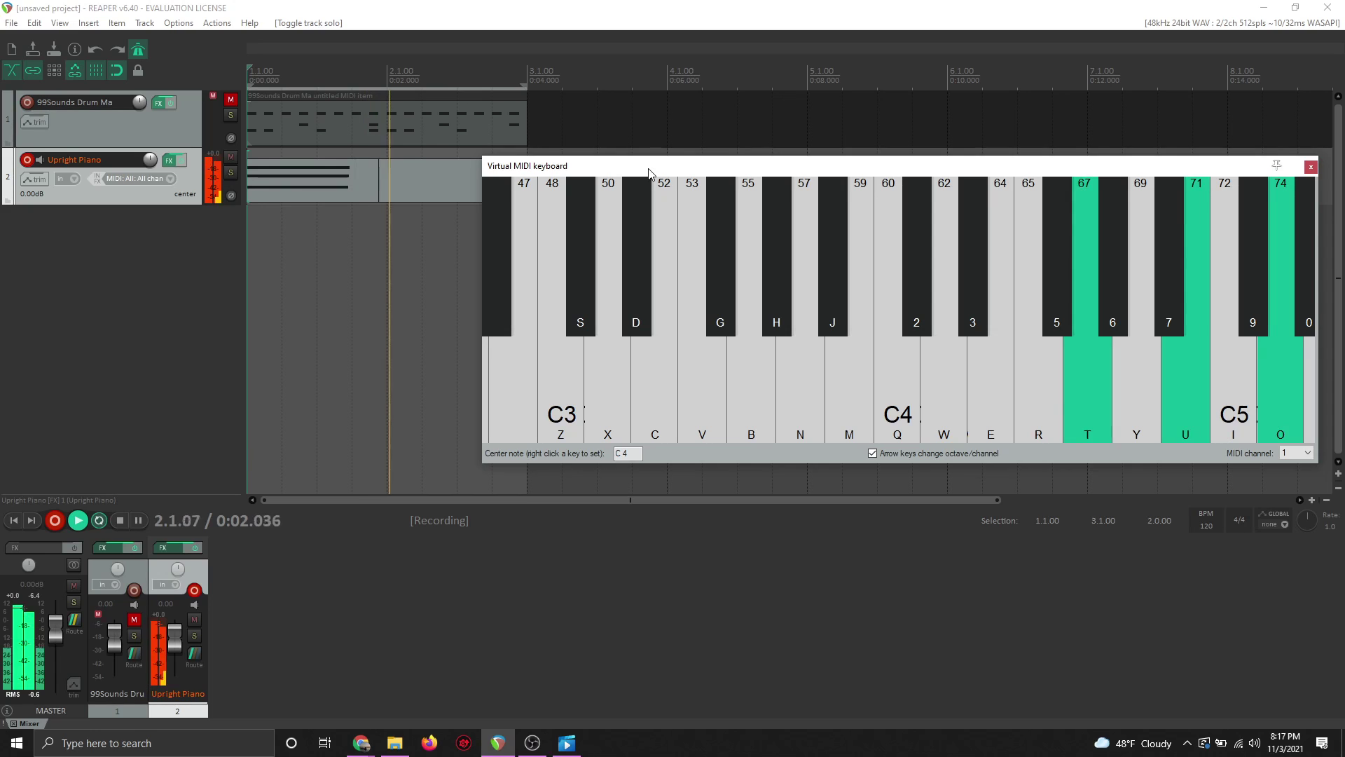
{"action": "key", "text": "r"}
{"action": "key", "text": "y"}
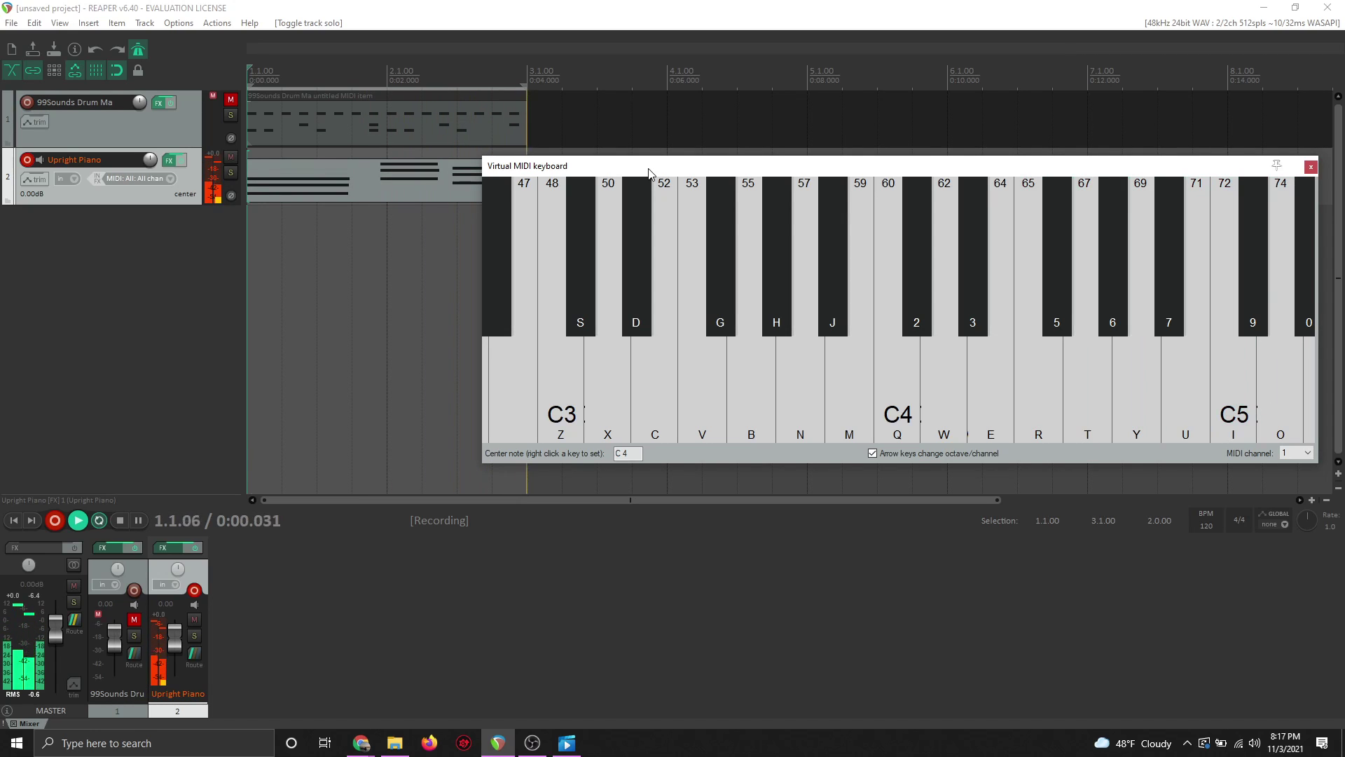
{"action": "key", "text": "space"}
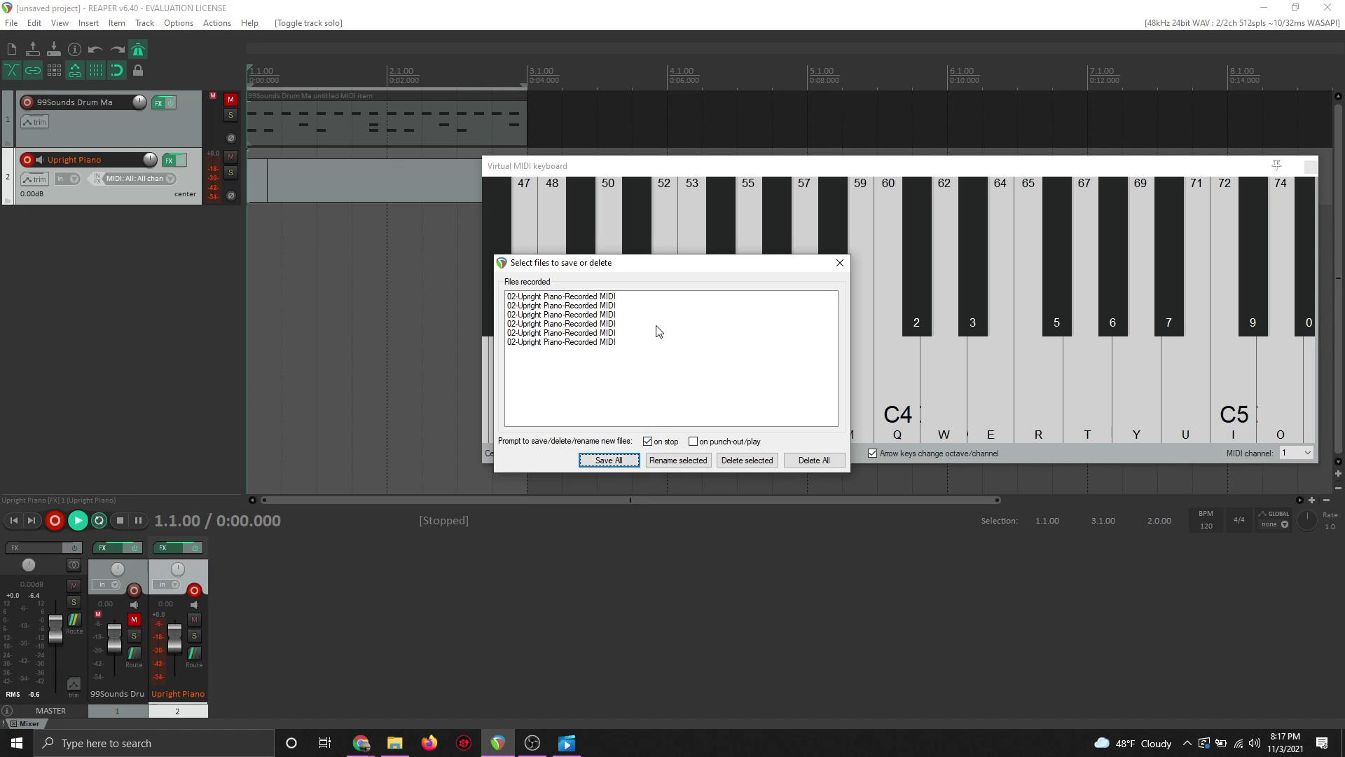
{"action": "left_click", "coordinate": [608, 460]}
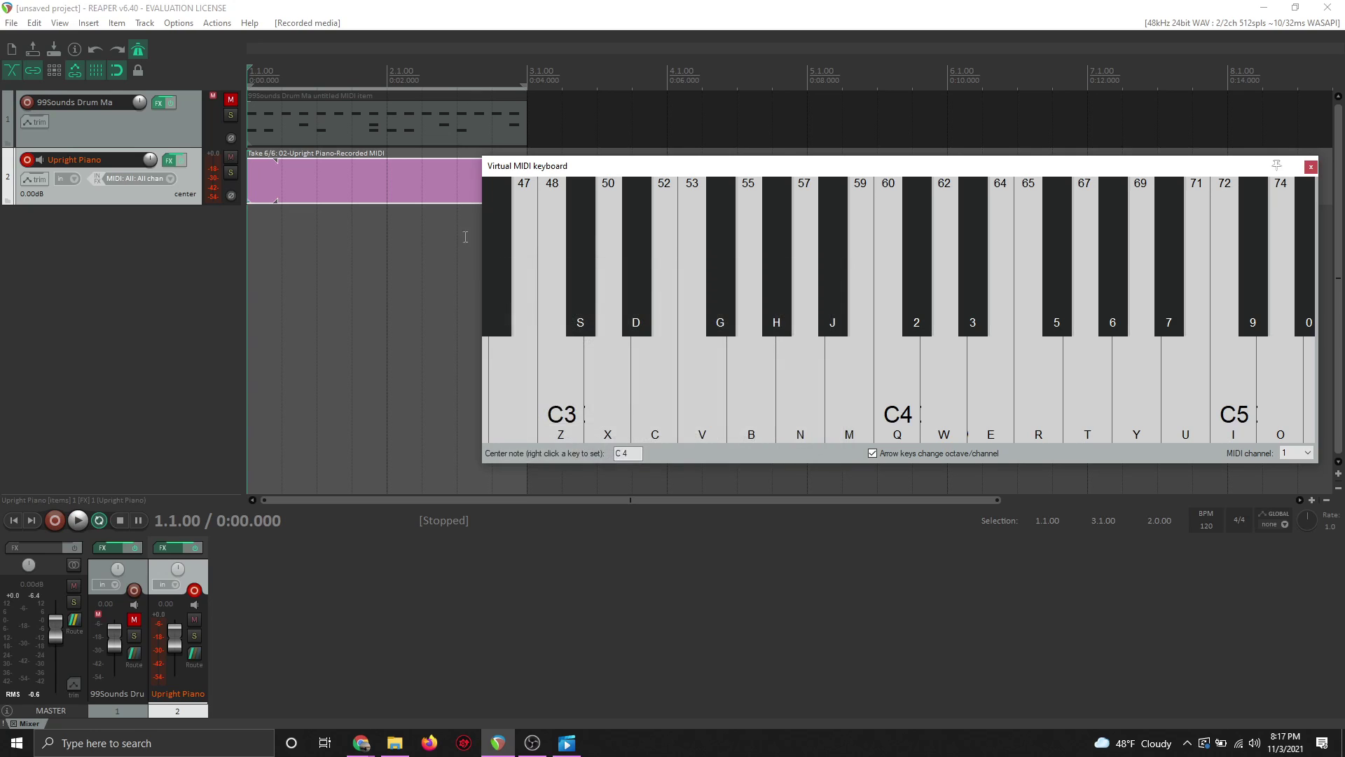
Move the virtual keyboard clear, shift the recorded piano item to start at measure 2, and extend both its edges, ending at 7.1.00
{"action": "left_click", "coordinate": [422, 154]}
{"action": "left_click_drag", "start_coordinate": [661, 168], "coordinate": [501, 343]}
{"action": "left_click_drag", "start_coordinate": [396, 149], "coordinate": [587, 183]}
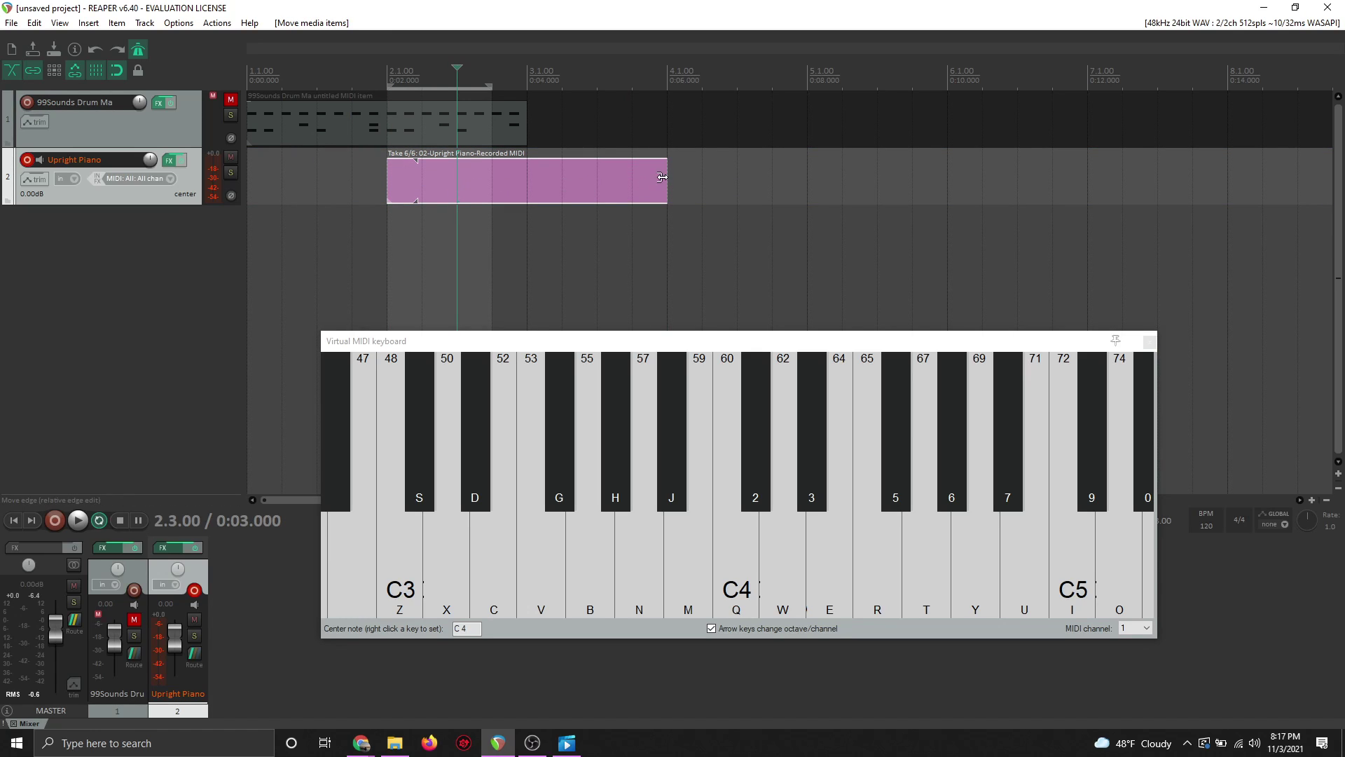
{"action": "left_click_drag", "start_coordinate": [662, 178], "coordinate": [1088, 179]}
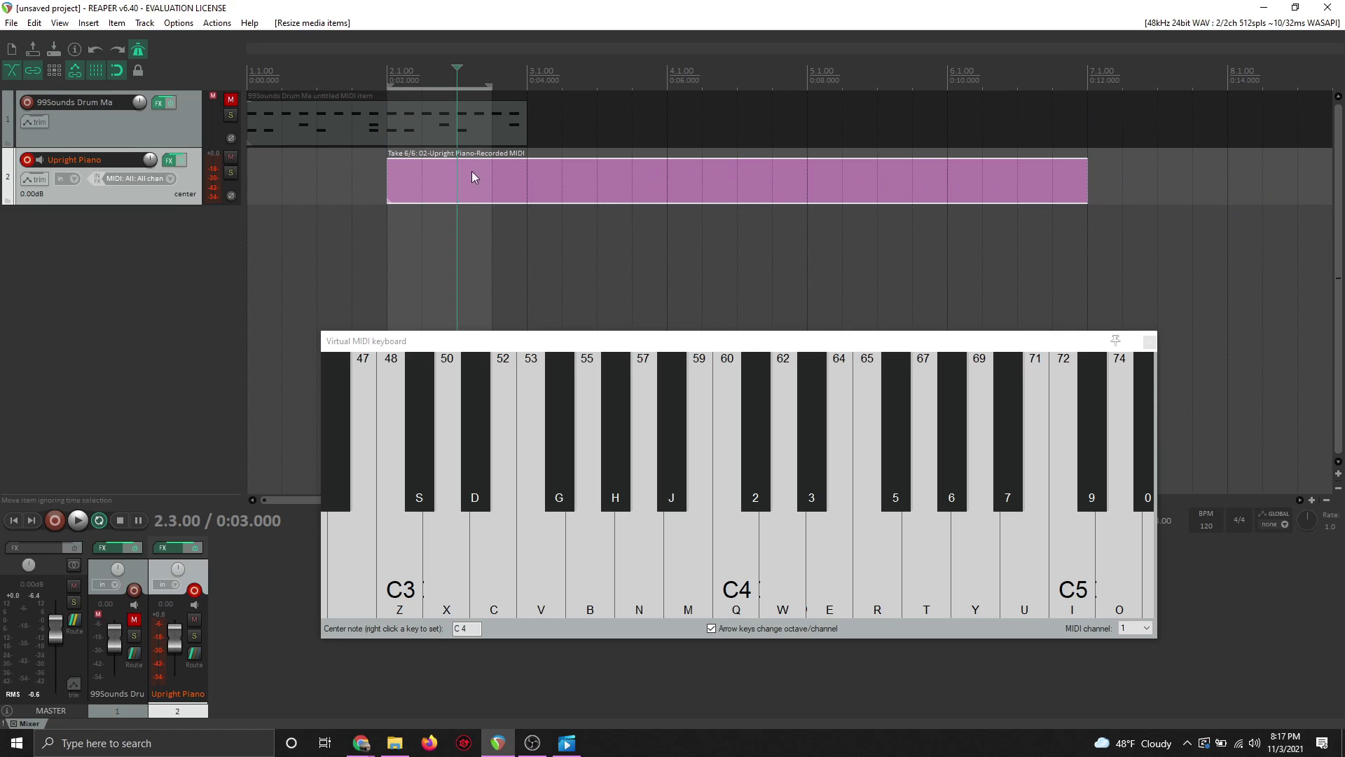
{"action": "left_click_drag", "start_coordinate": [388, 175], "coordinate": [295, 173]}
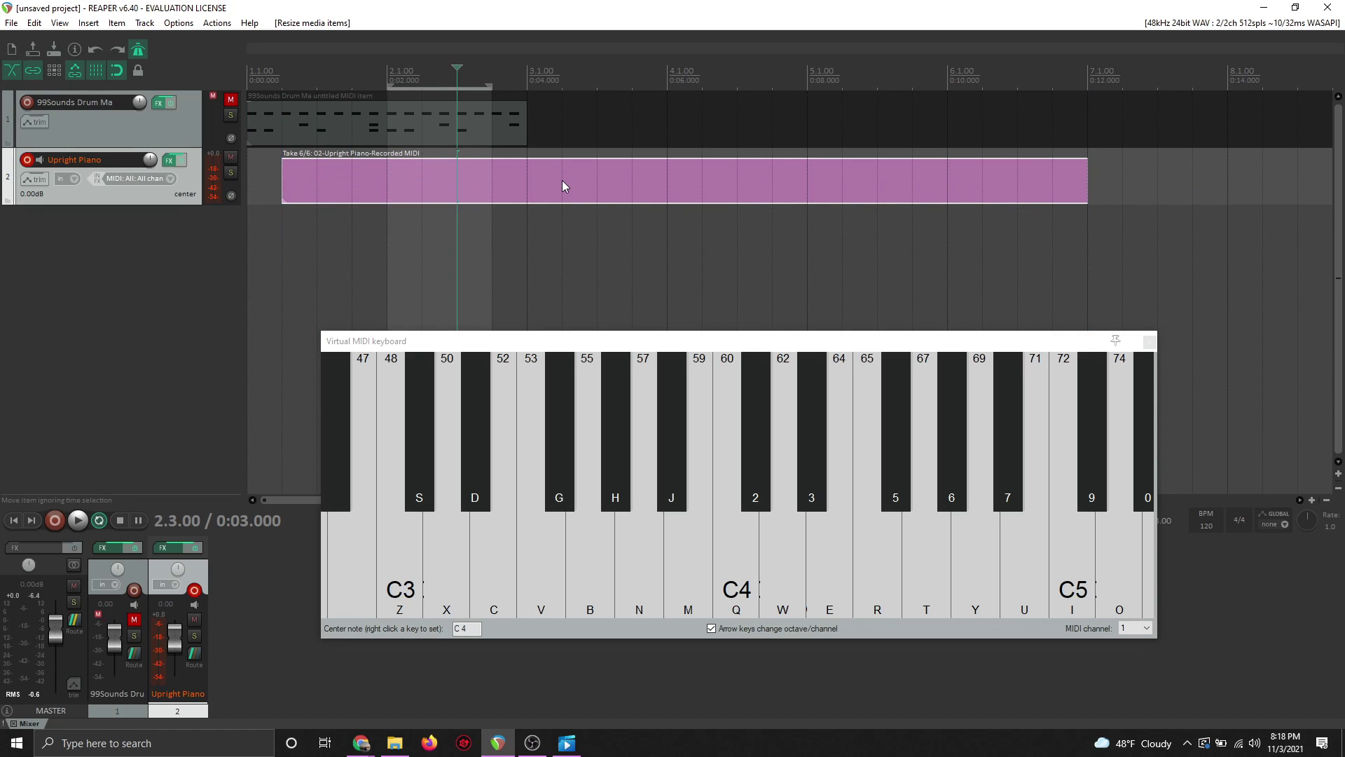
Delete the recorded item from the Upright Piano track and make the track taller
{"action": "left_click", "coordinate": [562, 185]}
{"action": "key", "text": "Delete"}
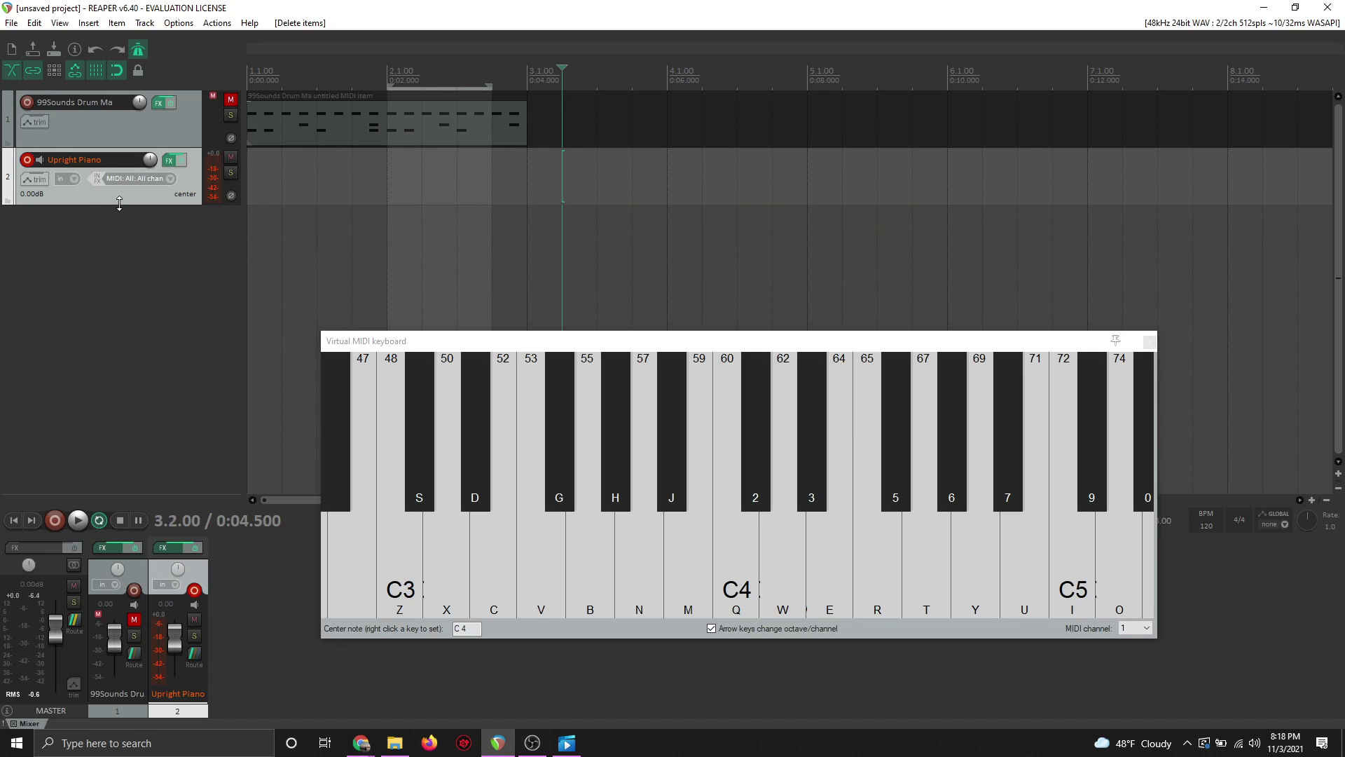
{"action": "left_click_drag", "start_coordinate": [119, 203], "coordinate": [138, 362]}
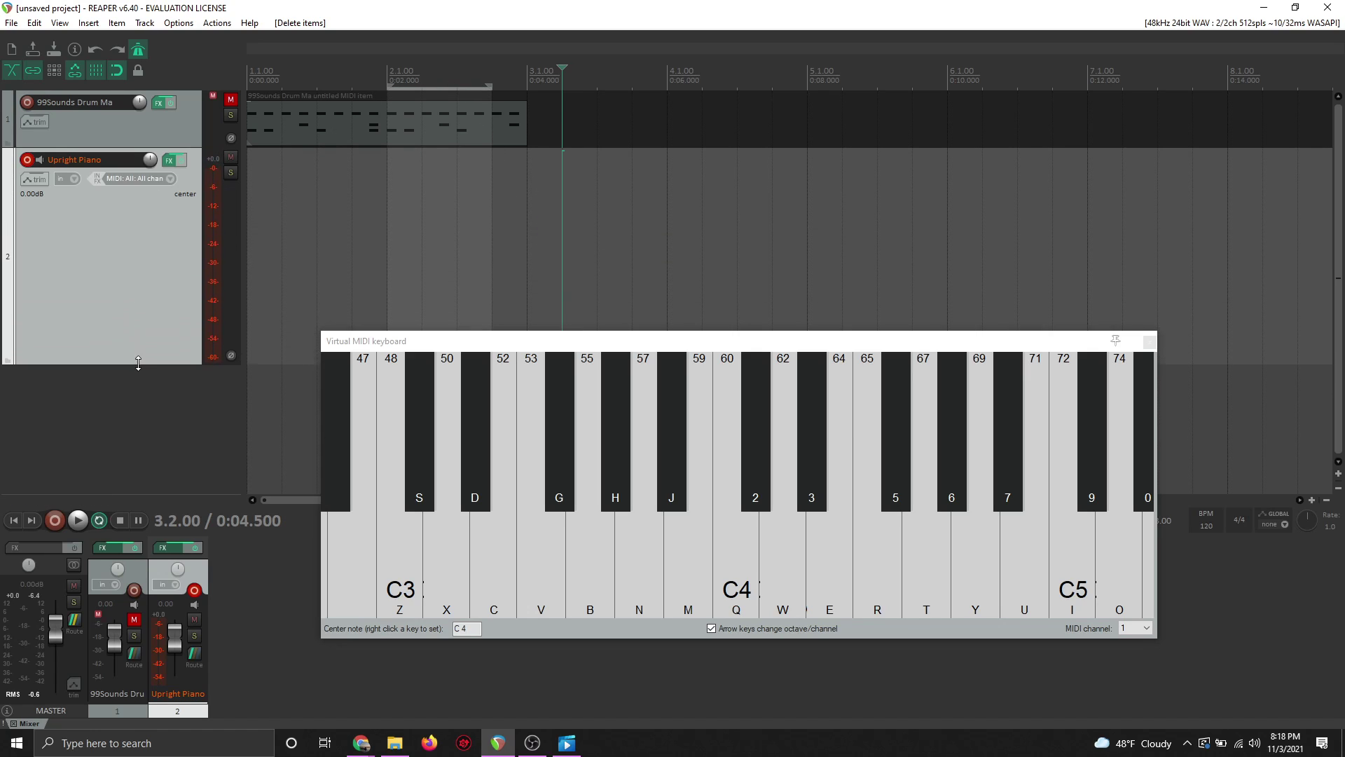
Set the loop selection to 1.1.00 through 3.1.00, move the virtual keyboard beside it, and return the edit cursor to 1.1.00
{"action": "left_click_drag", "start_coordinate": [389, 87], "coordinate": [264, 96]}
{"action": "left_click_drag", "start_coordinate": [488, 84], "coordinate": [526, 84]}
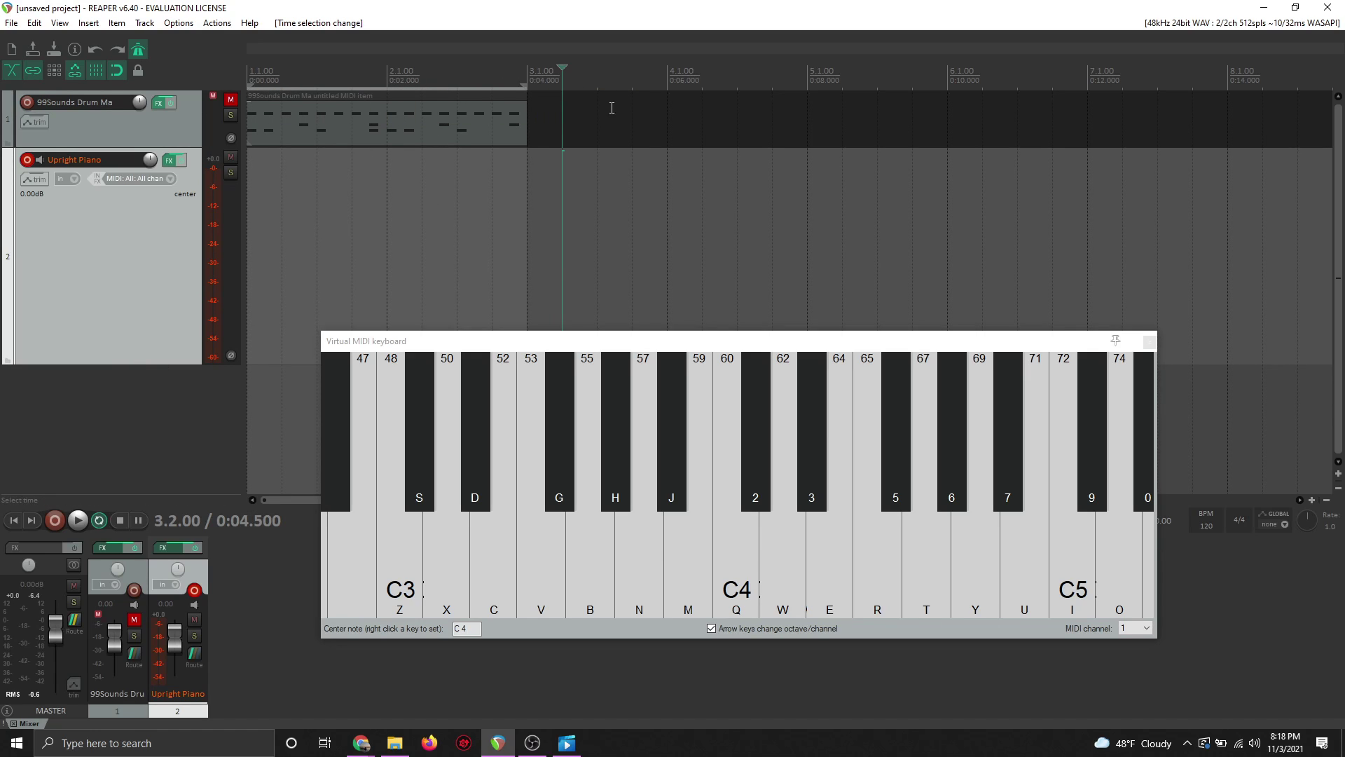
{"action": "left_click_drag", "start_coordinate": [679, 346], "coordinate": [838, 183]}
{"action": "left_click", "coordinate": [253, 84]}
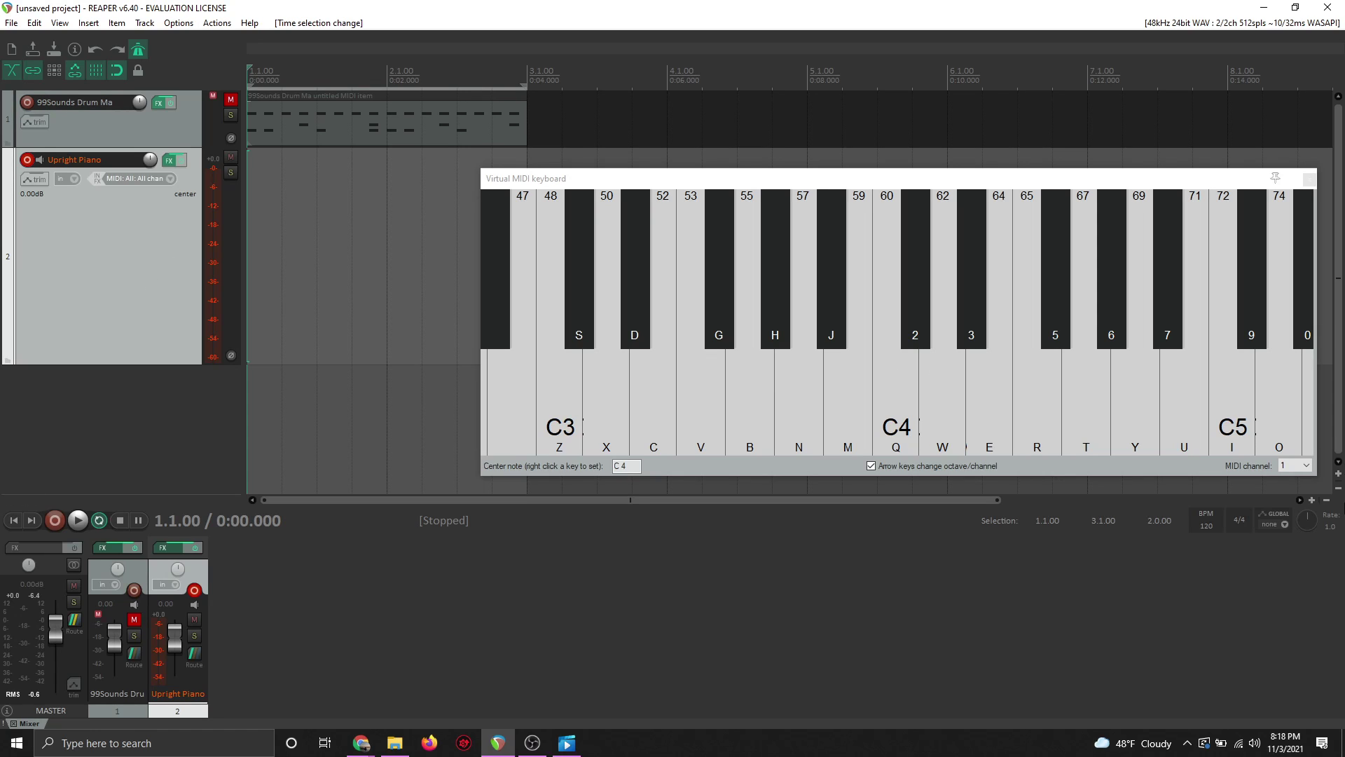
Set the project tempo to 100 BPM and play the loop to hear the new speed
{"action": "left_click", "coordinate": [1206, 526]}
{"action": "type", "text": "100"}
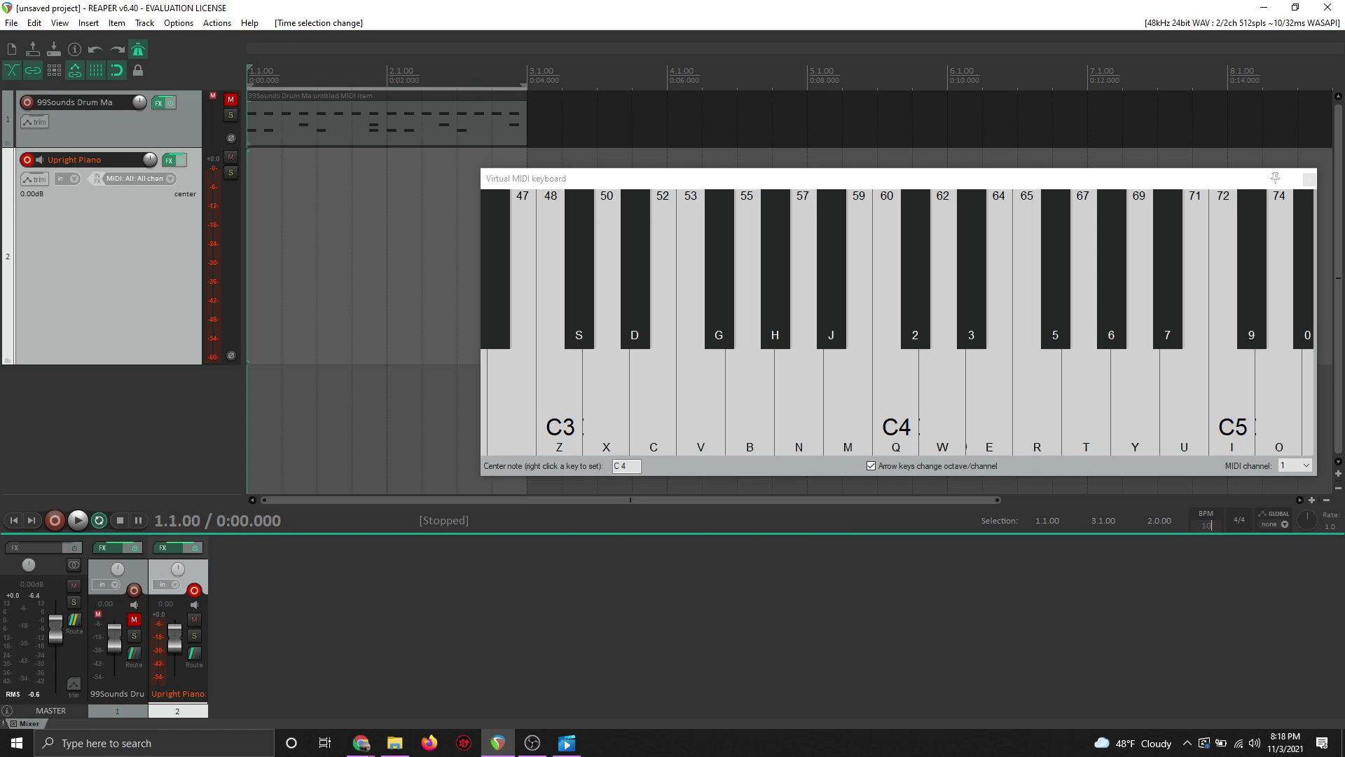
{"action": "key", "text": "Return"}
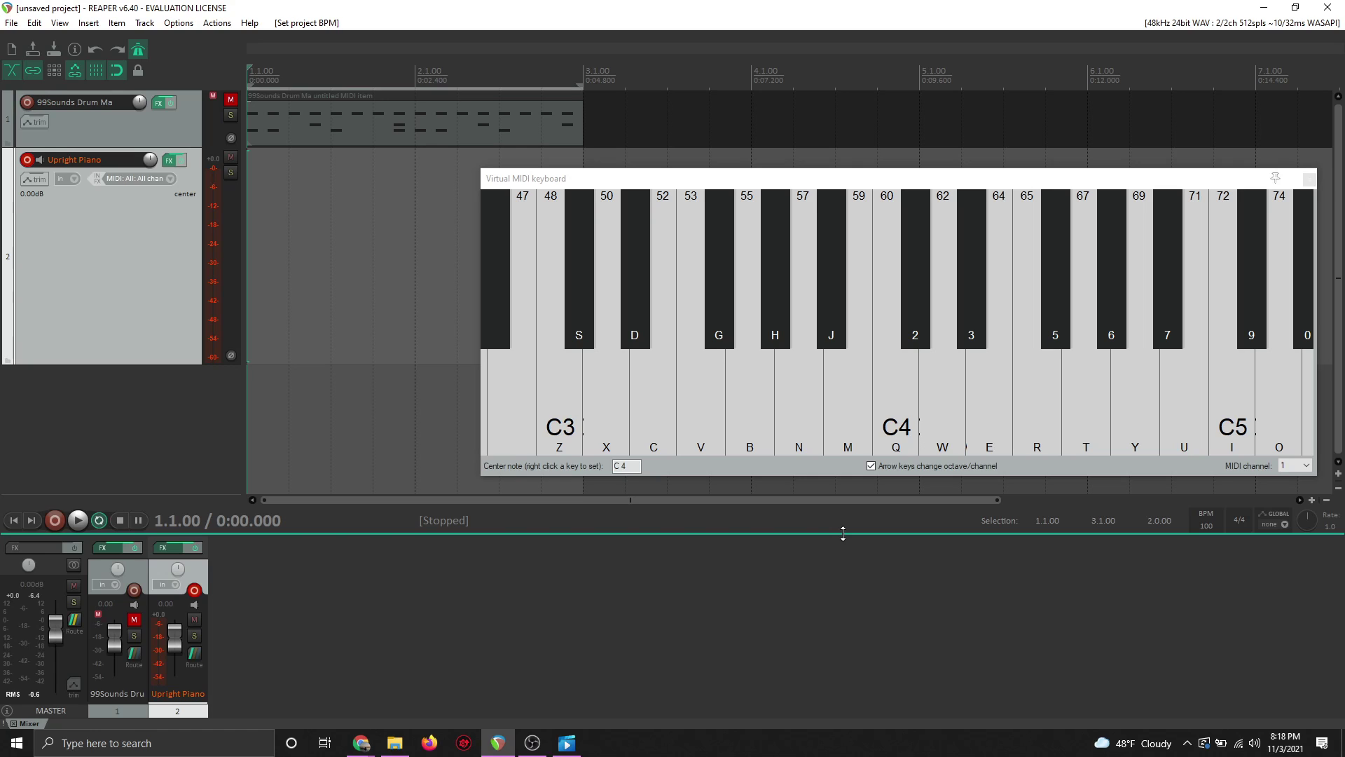
{"action": "key", "text": "space"}
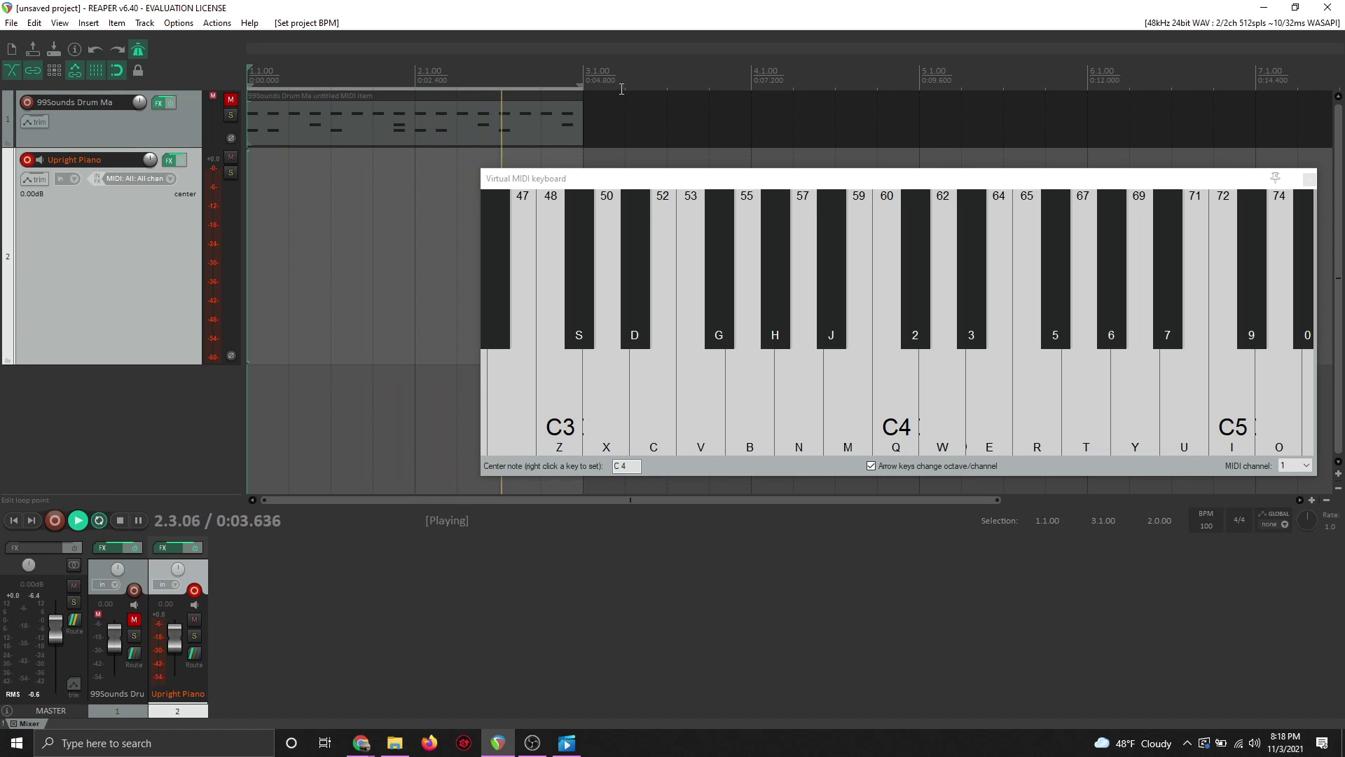
{"action": "key", "text": "space"}
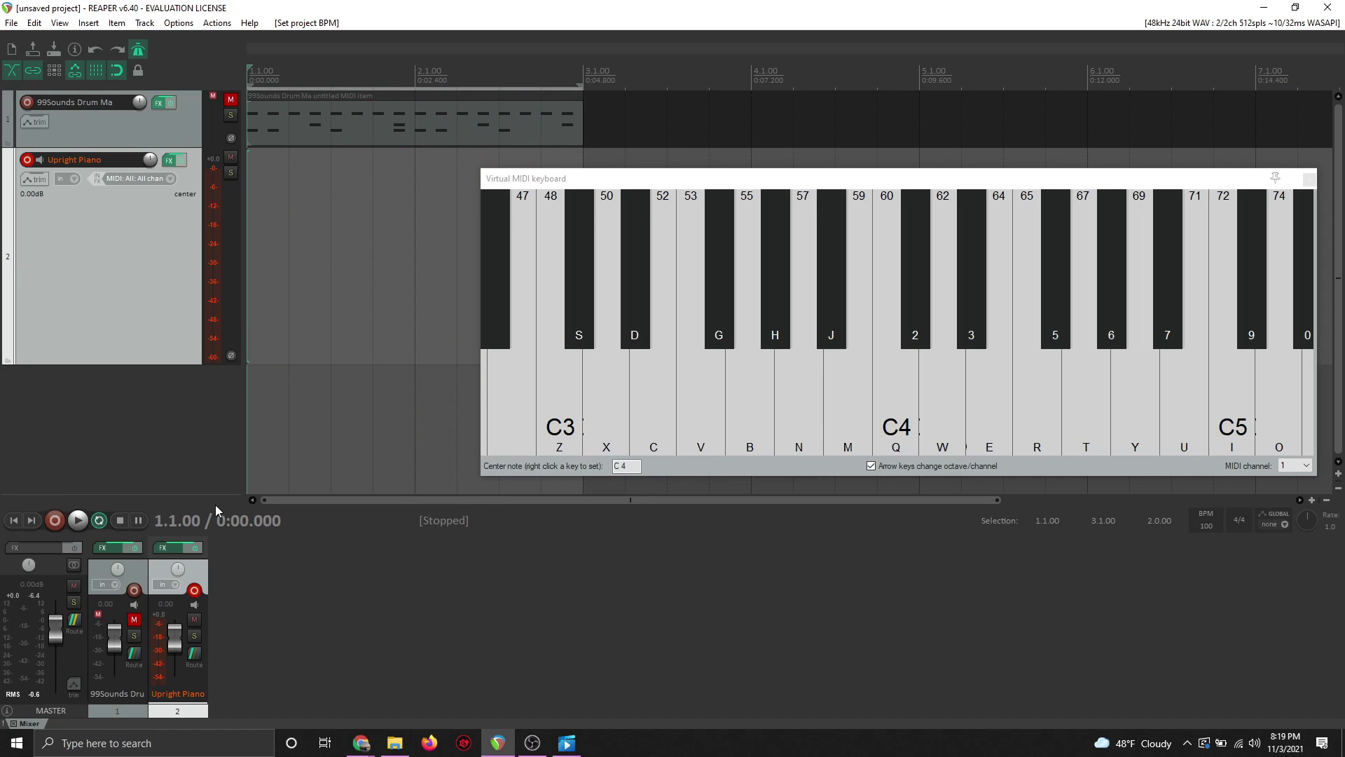
Record C, G and F major chords onto the Upright Piano track with the virtual MIDI keyboard, and stop the recording
{"action": "left_click", "coordinate": [54, 520]}
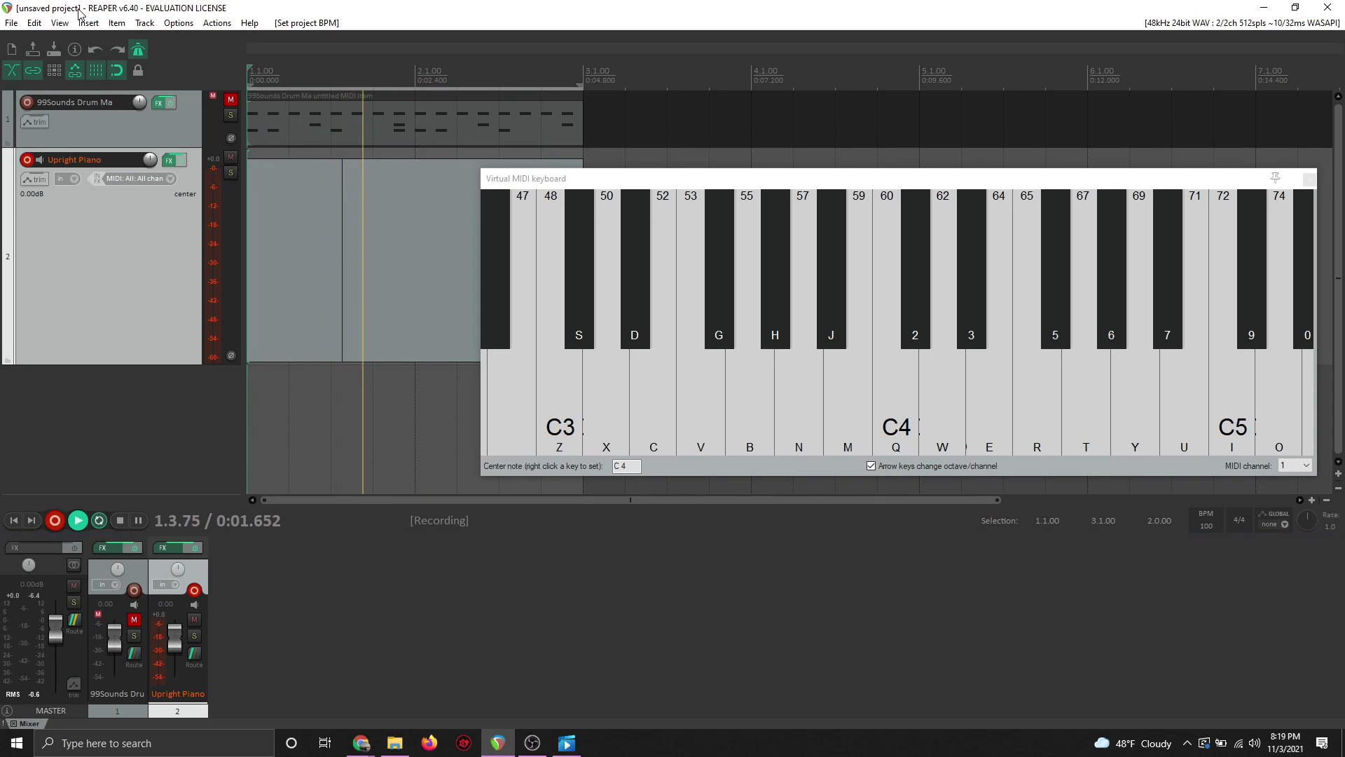
{"action": "left_click", "coordinate": [609, 180]}
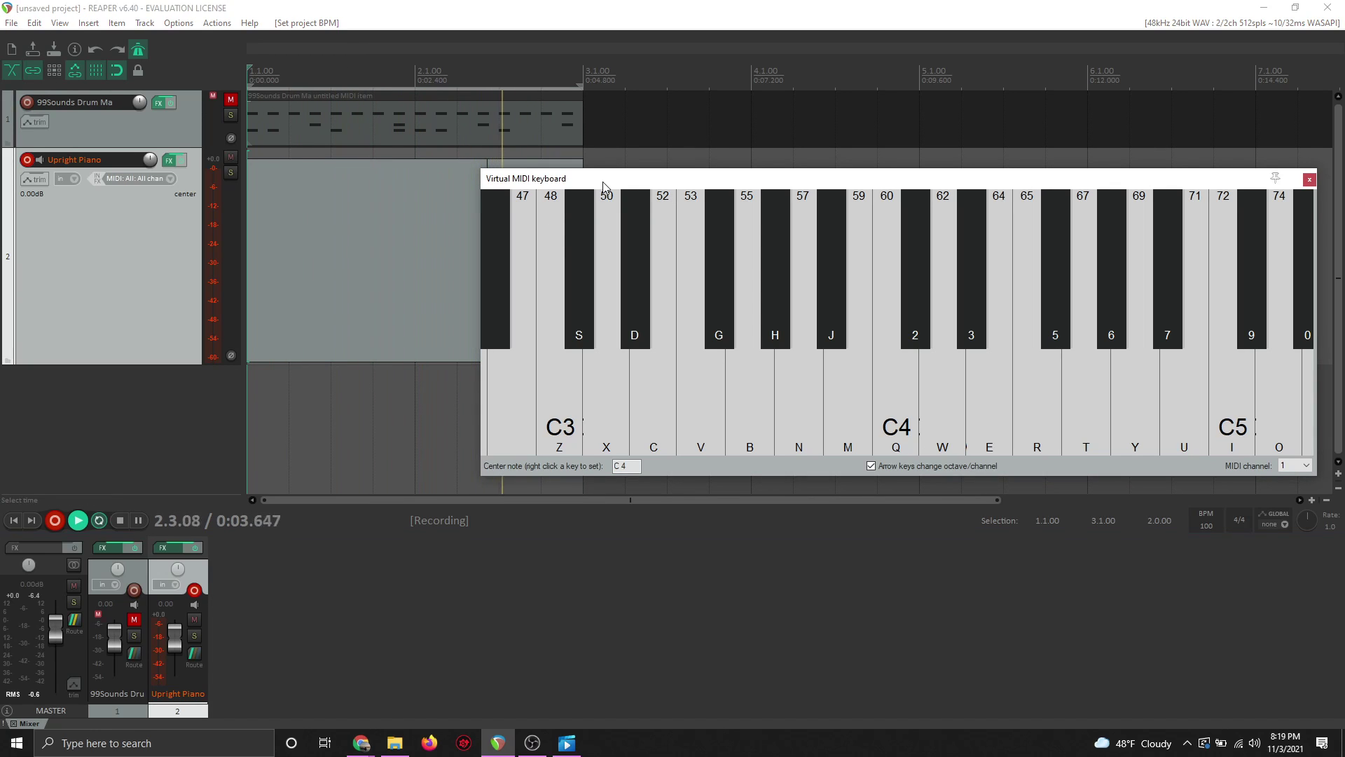
{"action": "key", "text": "q"}
{"action": "key", "text": "e"}
{"action": "key", "text": "t"}
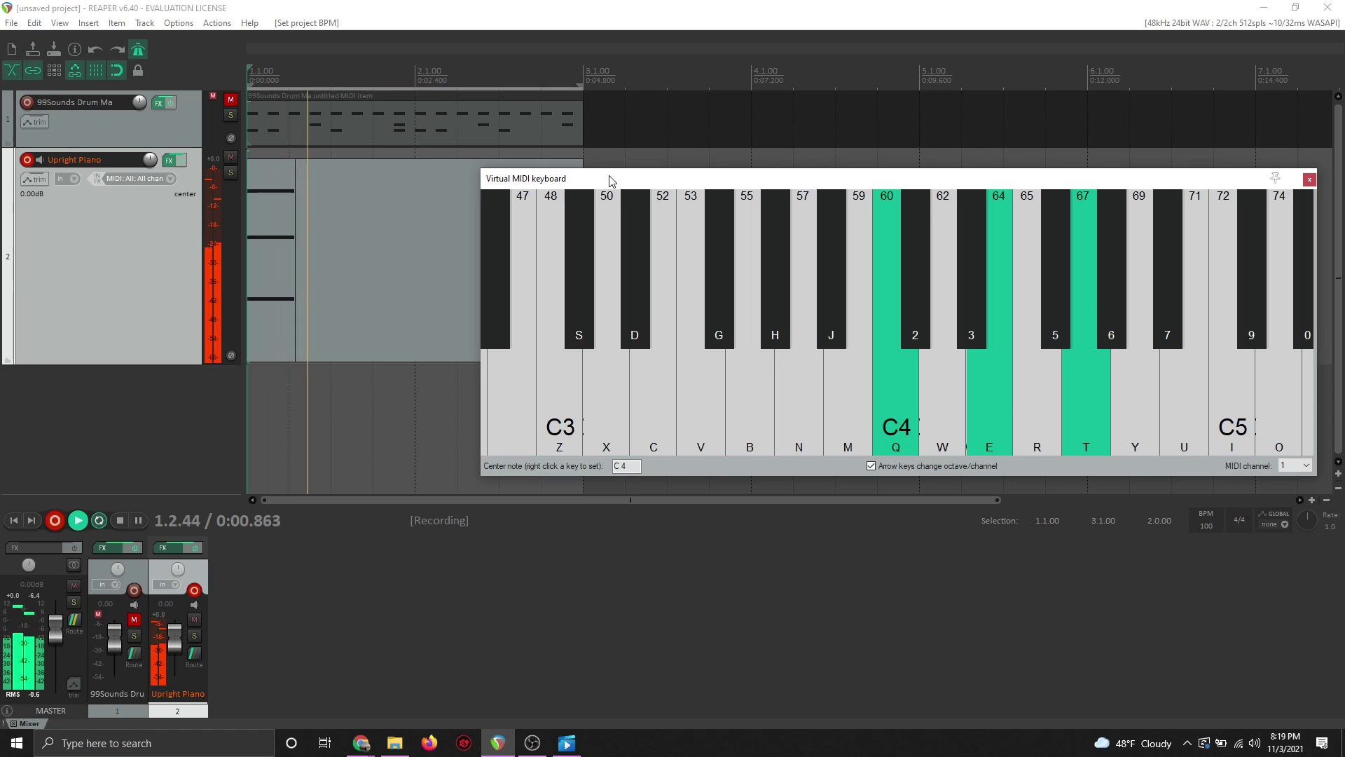
{"action": "key", "text": "t"}
{"action": "key", "text": "i"}
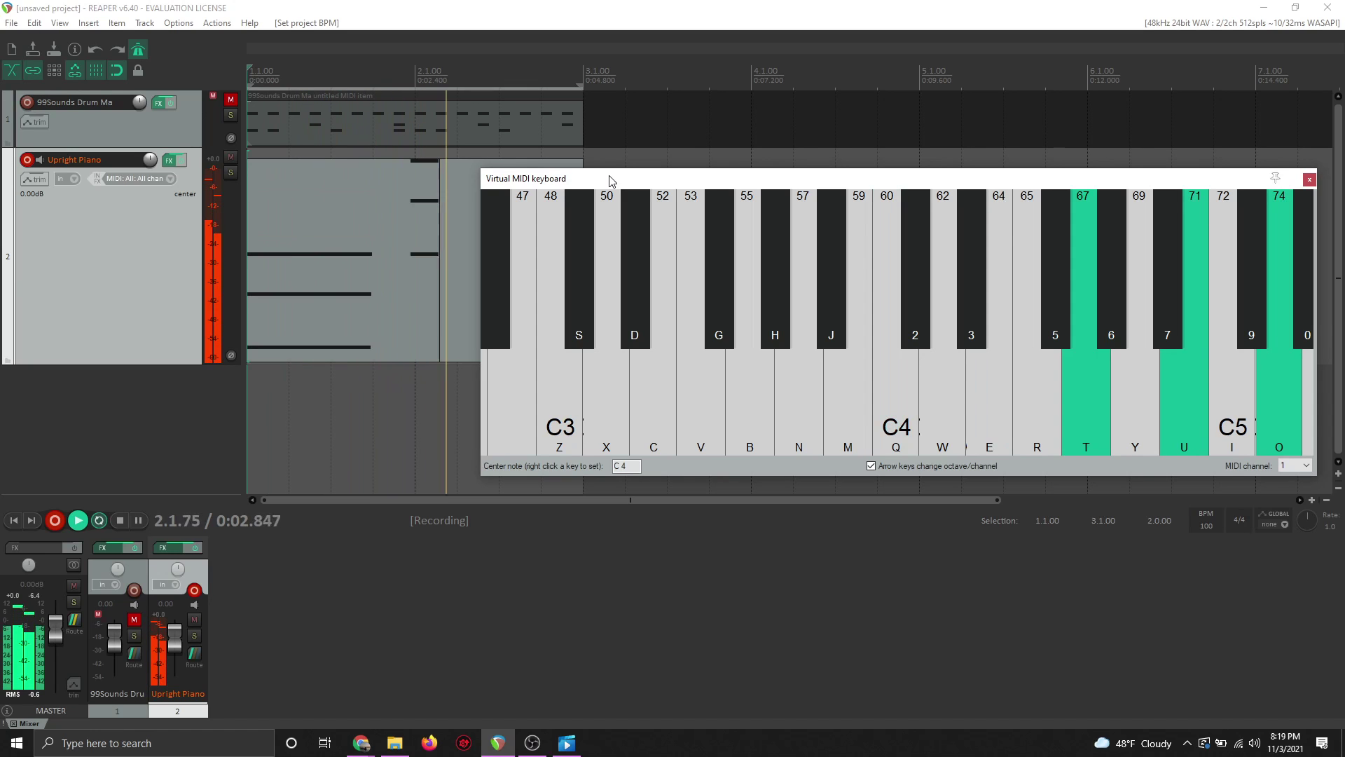
{"action": "key", "text": "r"}
{"action": "key", "text": "y"}
{"action": "key", "text": "i"}
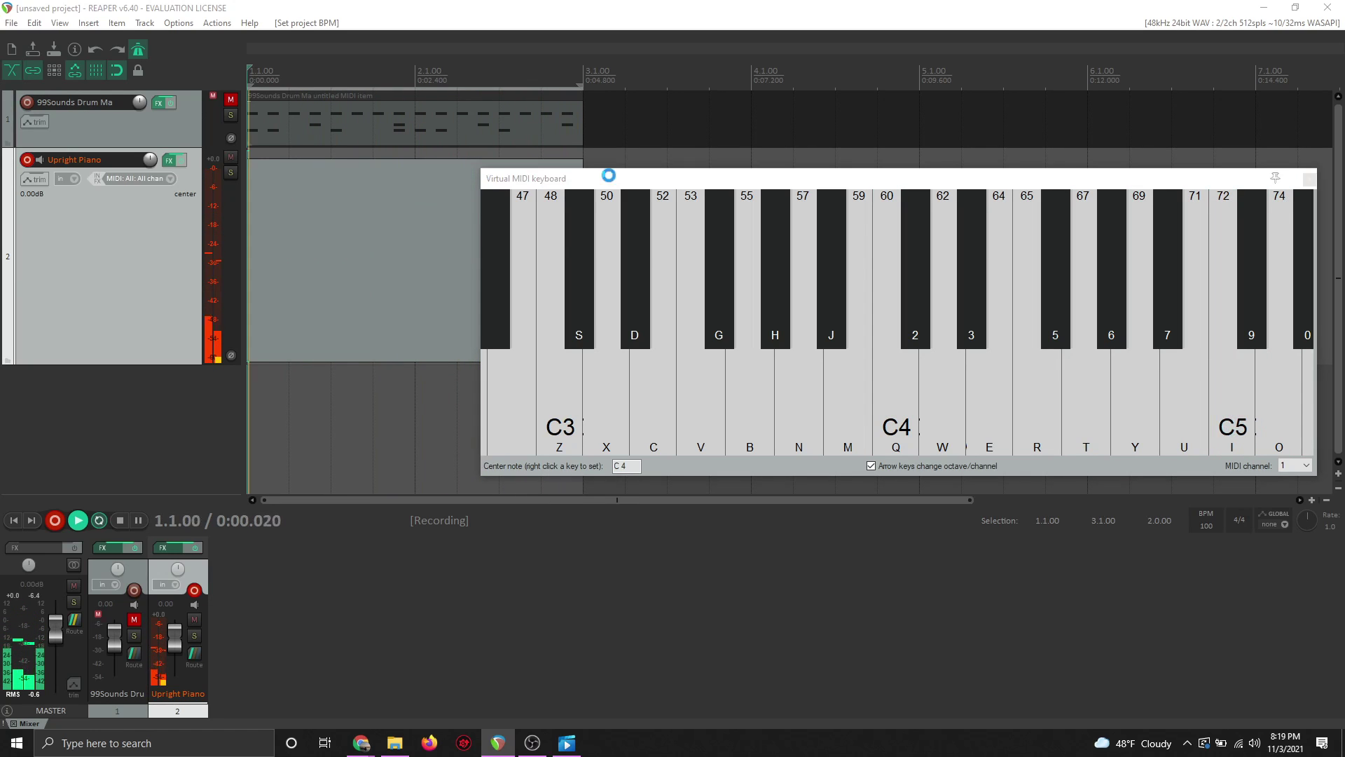
{"action": "key", "text": "space"}
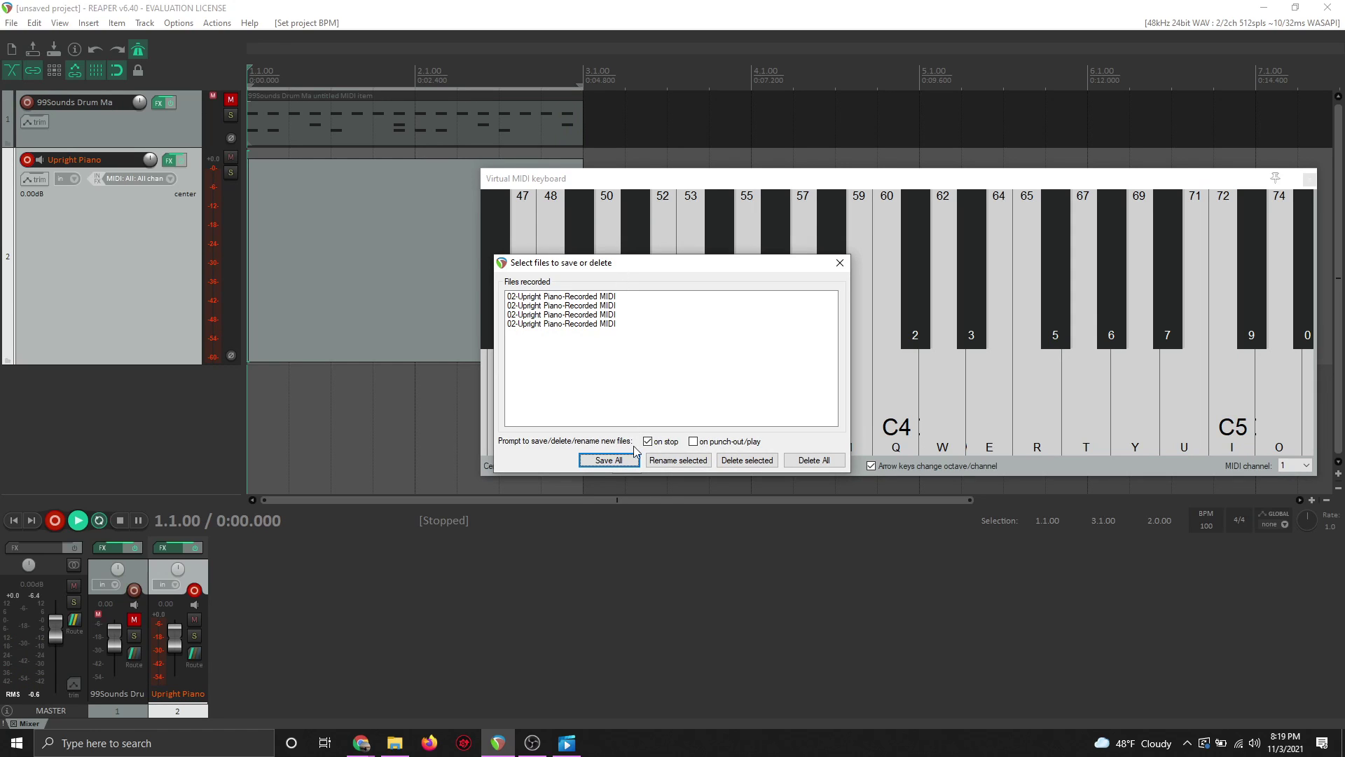
Save all the recorded MIDI files, close the virtual MIDI keyboard, and crop the Upright Piano item to take 3
{"action": "left_click", "coordinate": [609, 460]}
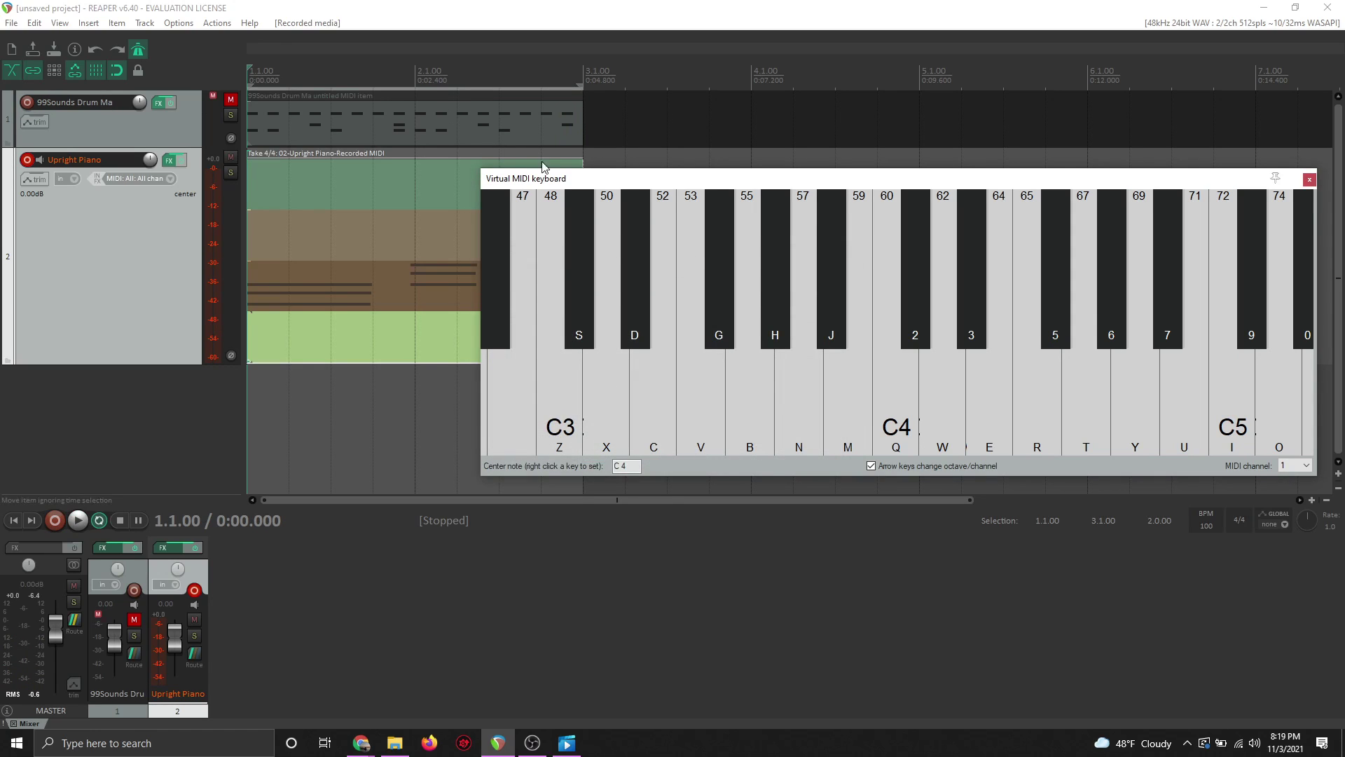
{"action": "left_click", "coordinate": [1308, 182]}
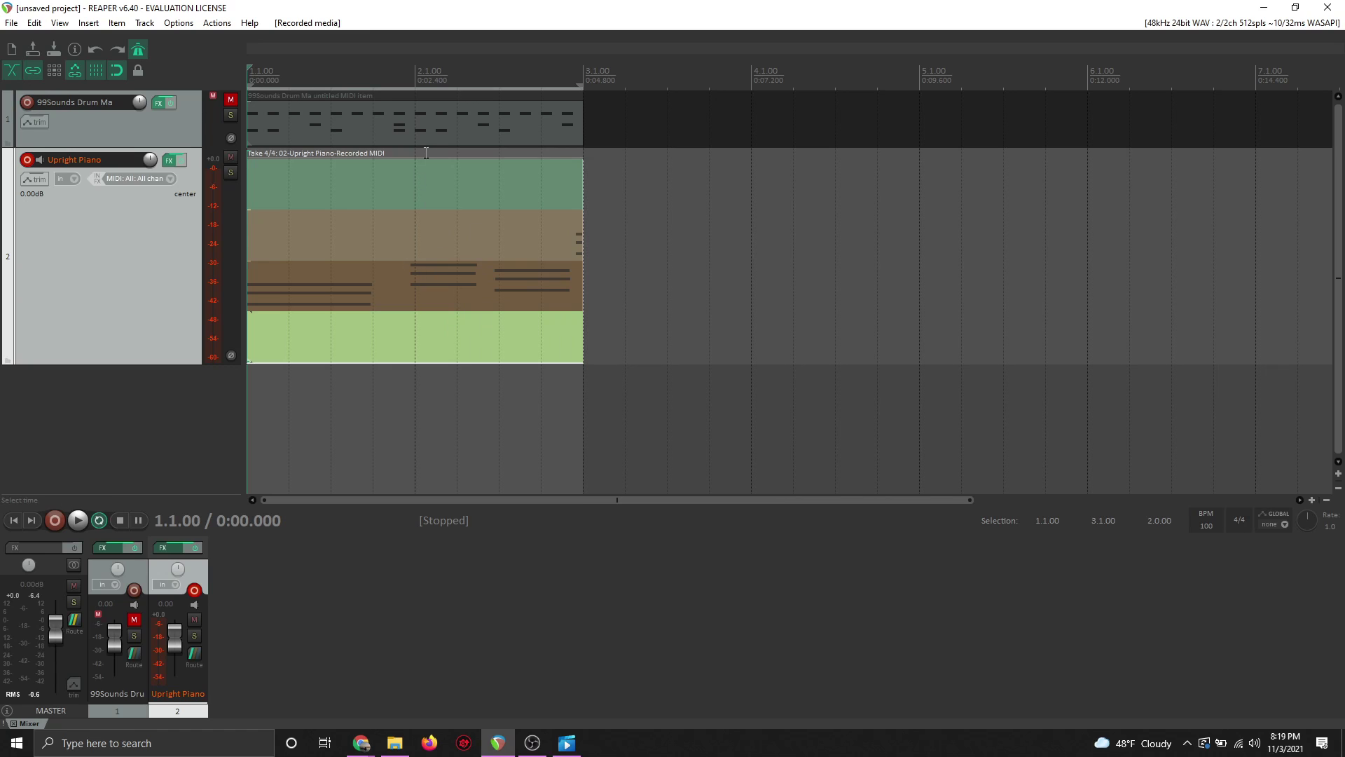
{"action": "left_click", "coordinate": [352, 287]}
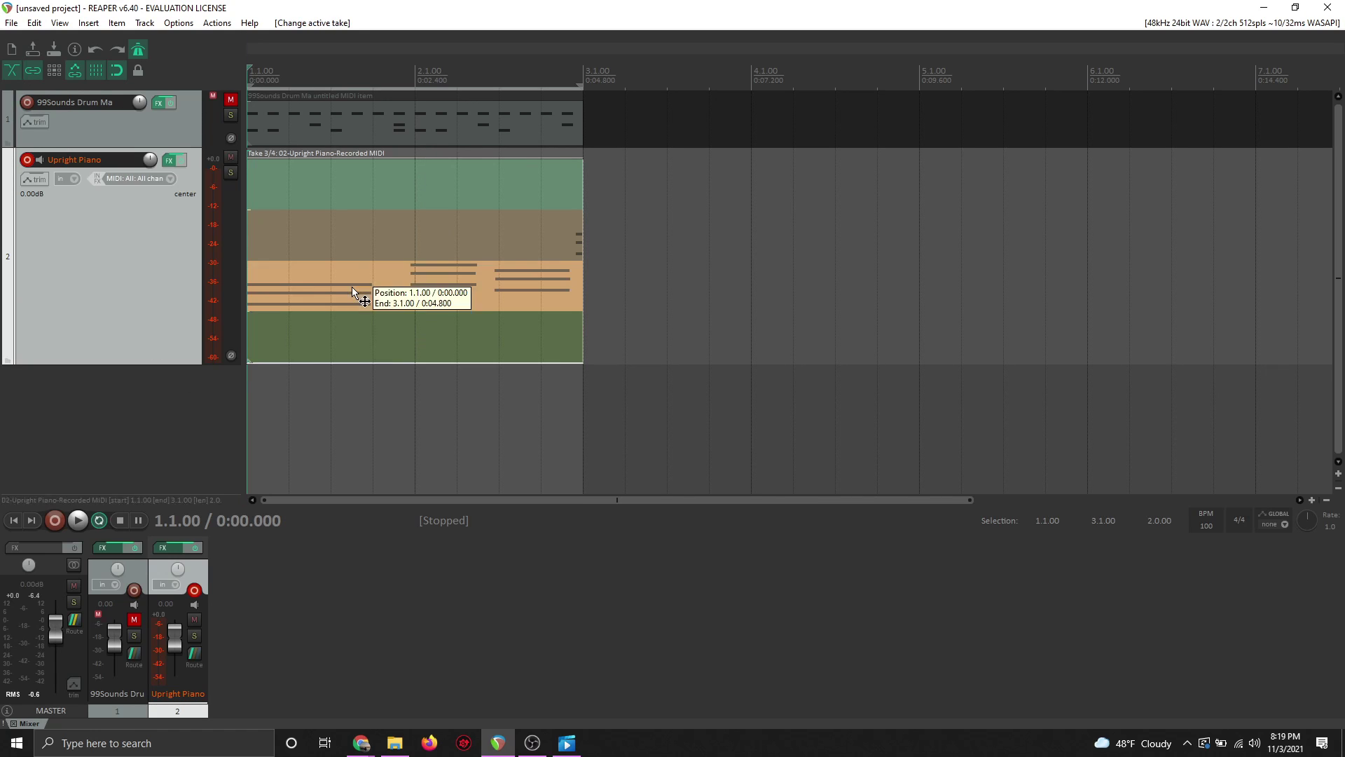
{"action": "right_click", "coordinate": [381, 281]}
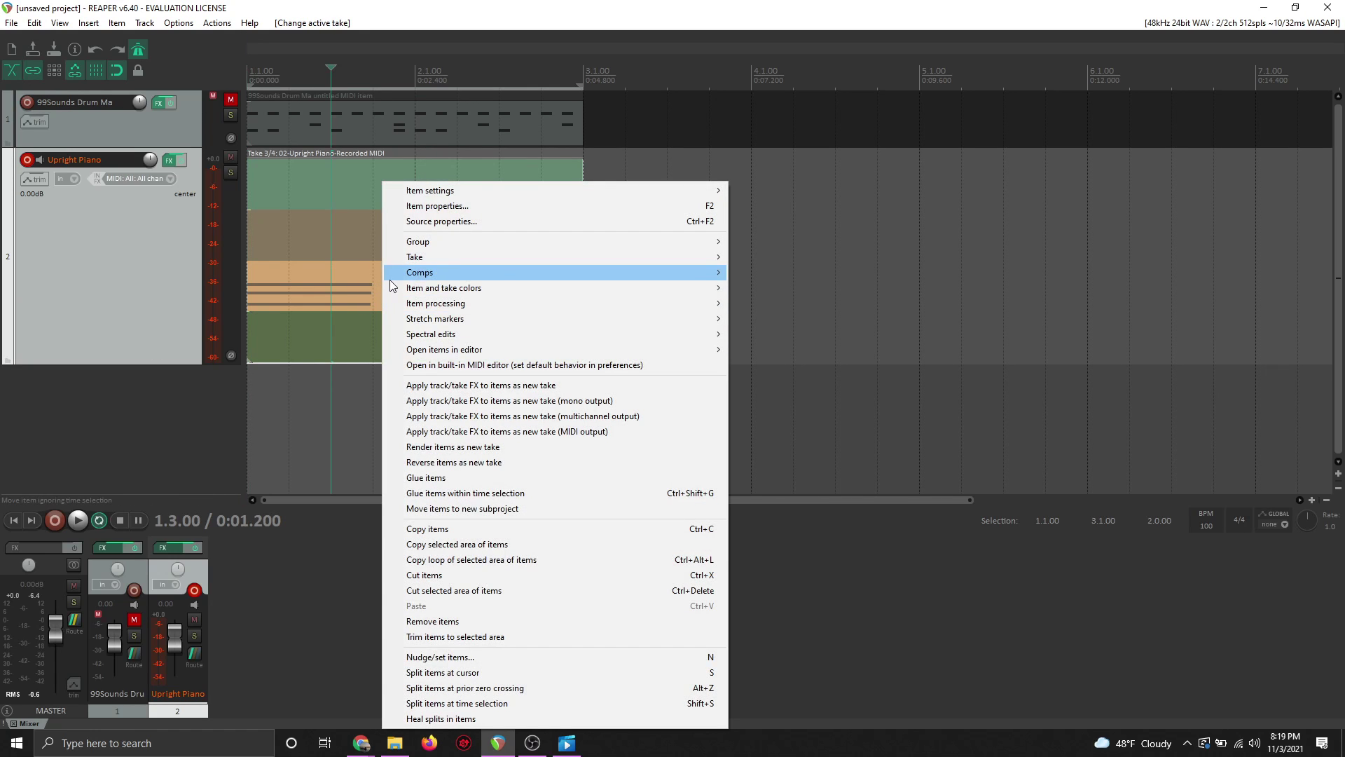
{"action": "mouse_move", "coordinate": [422, 258]}
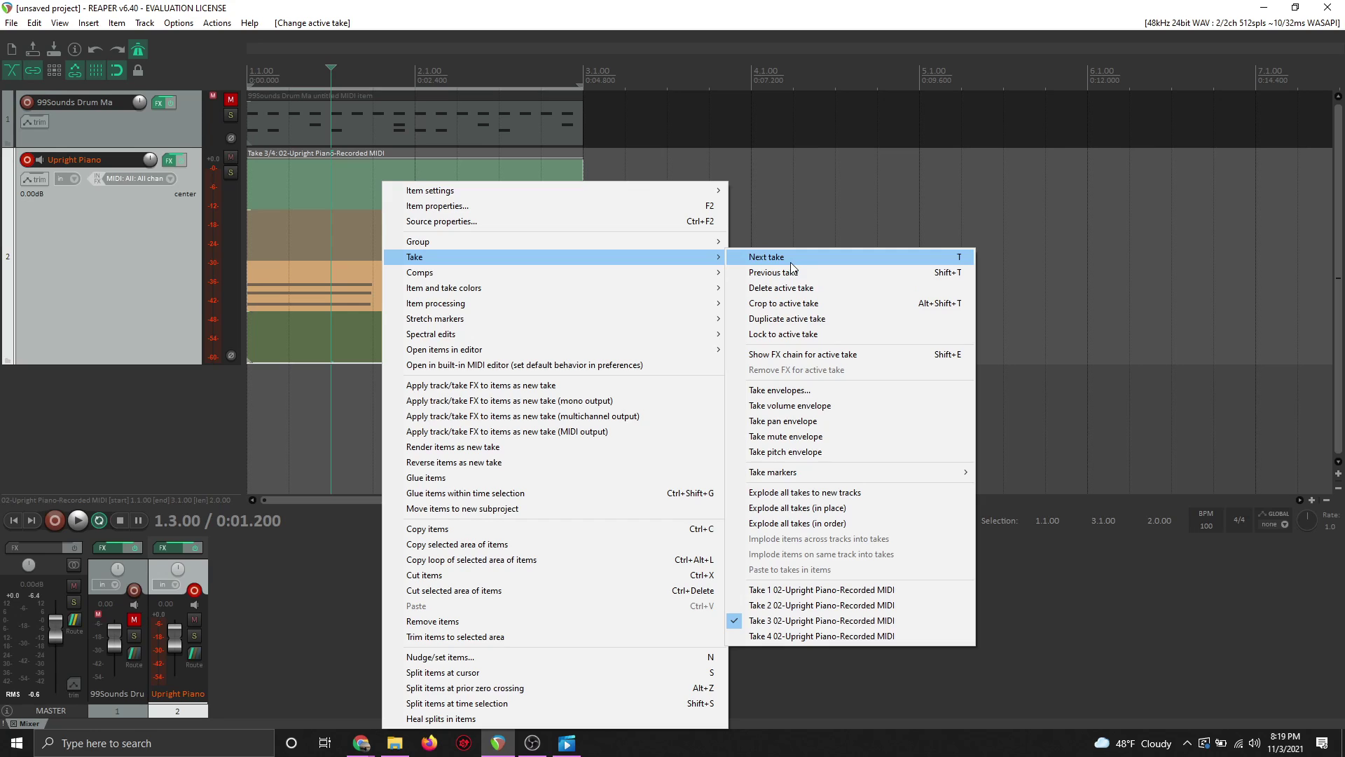
{"action": "left_click", "coordinate": [795, 302]}
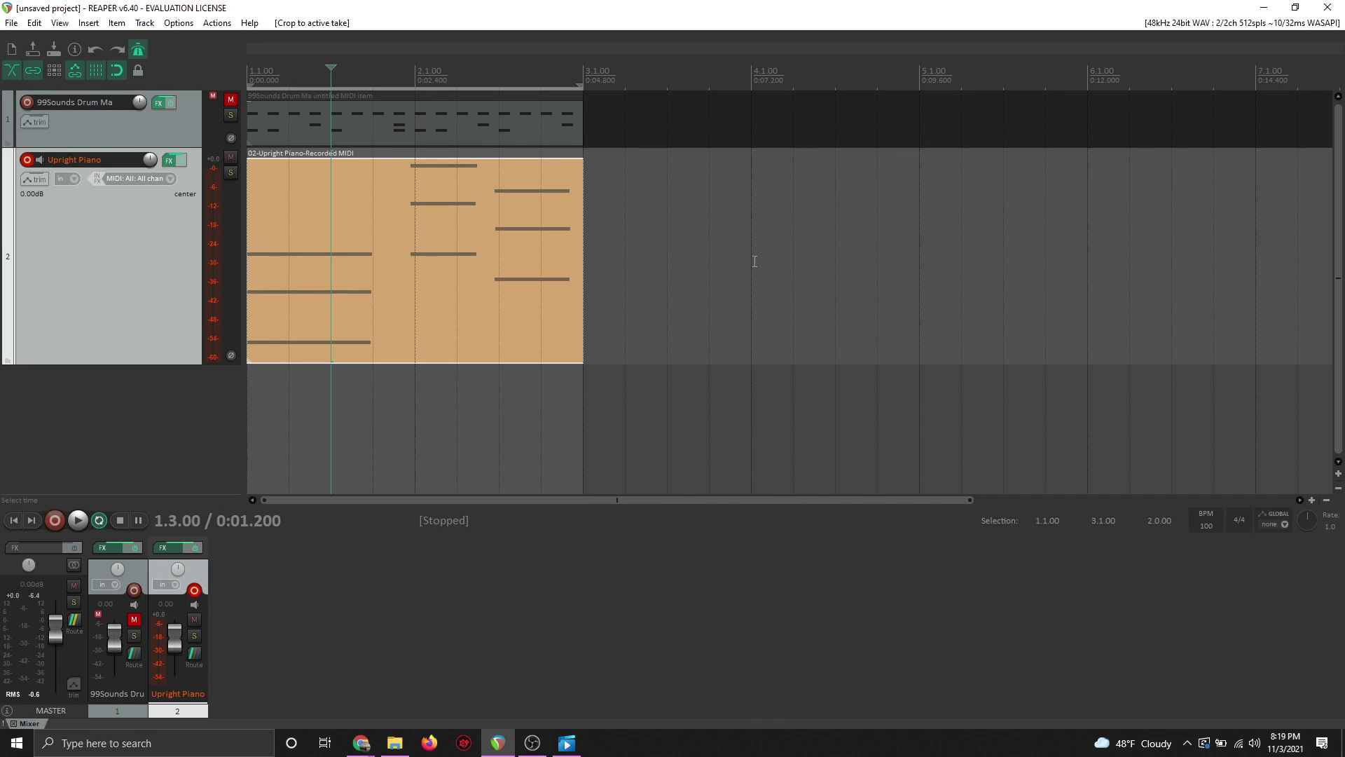
Open the recorded piano item in the MIDI editor, and briefly view the drum item's notes beside it for comparison
{"action": "double_click", "coordinate": [428, 196]}
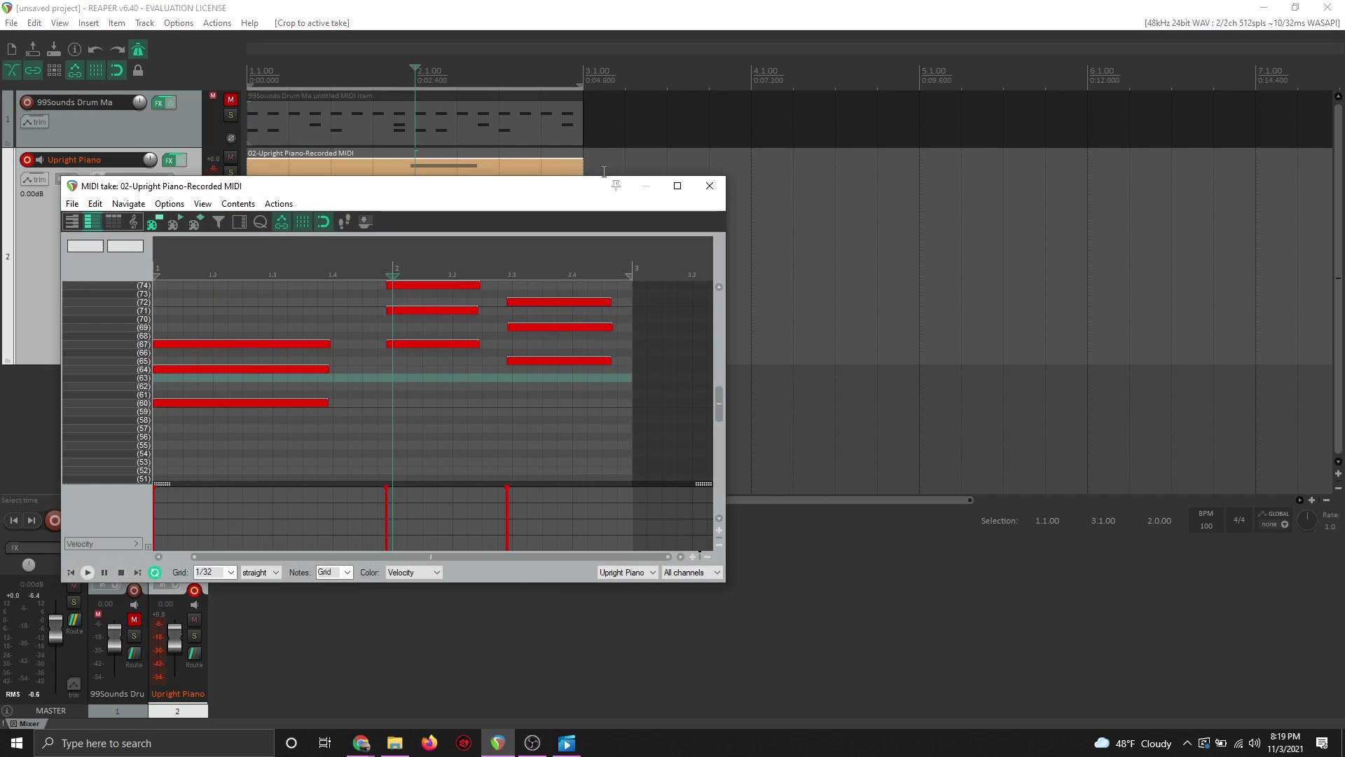
{"action": "left_click_drag", "start_coordinate": [493, 189], "coordinate": [1056, 111]}
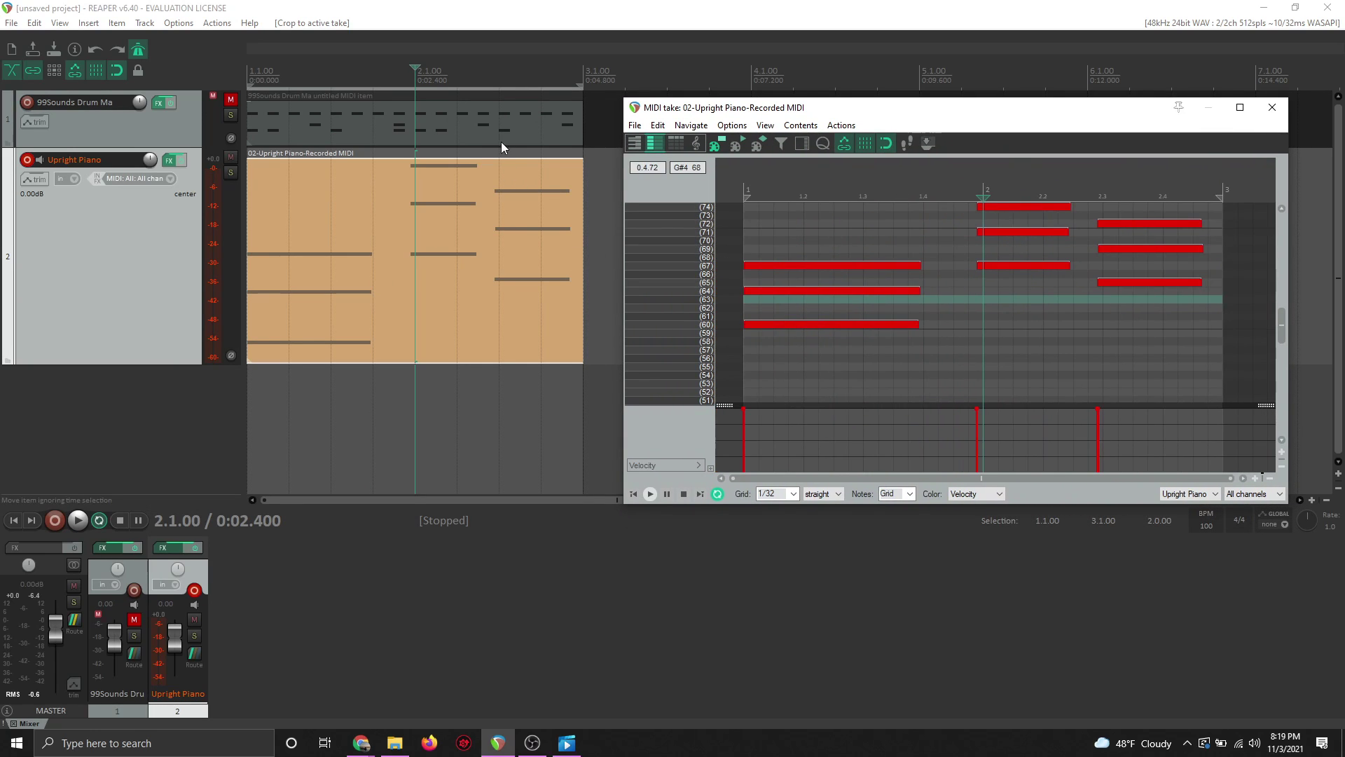
{"action": "left_click", "coordinate": [499, 121]}
{"action": "double_click", "coordinate": [499, 120]}
{"action": "left_click_drag", "start_coordinate": [580, 195], "coordinate": [504, 126]}
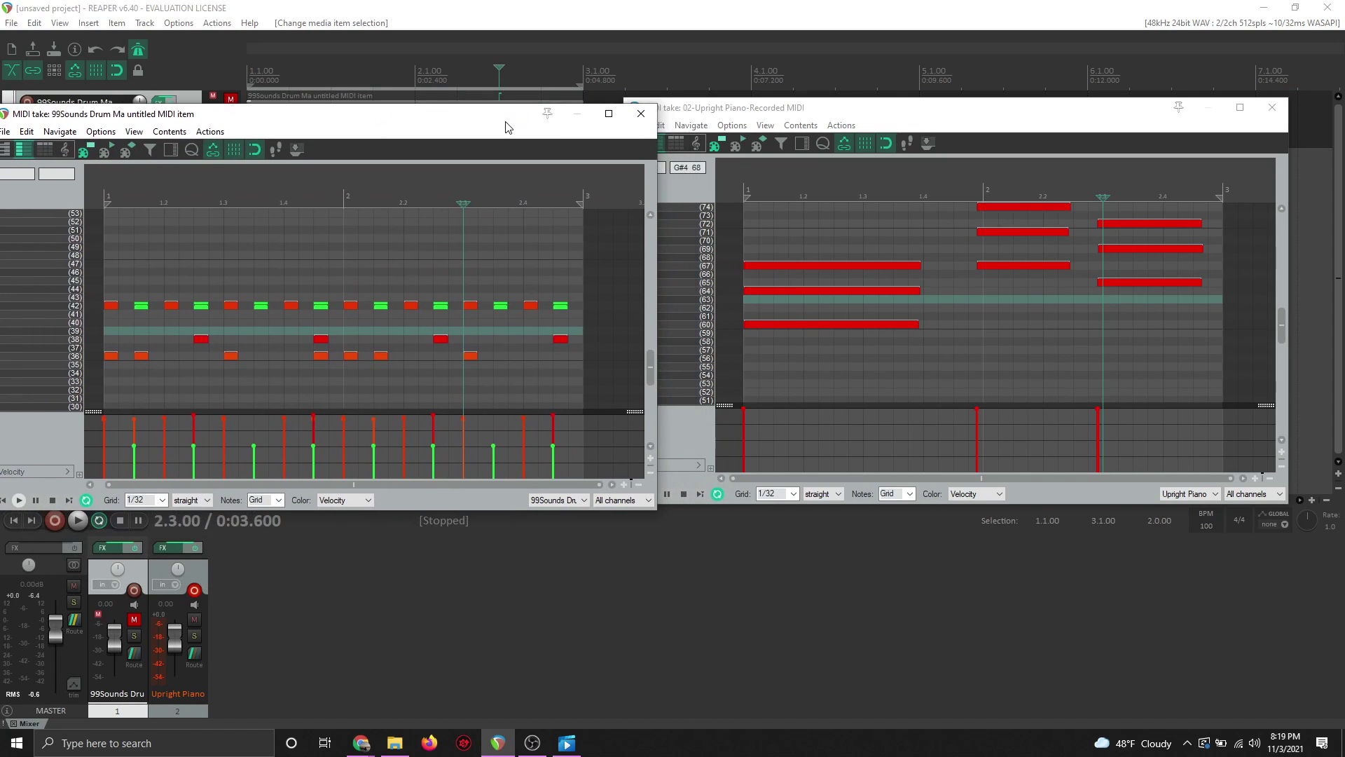
{"action": "left_click", "coordinate": [640, 114]}
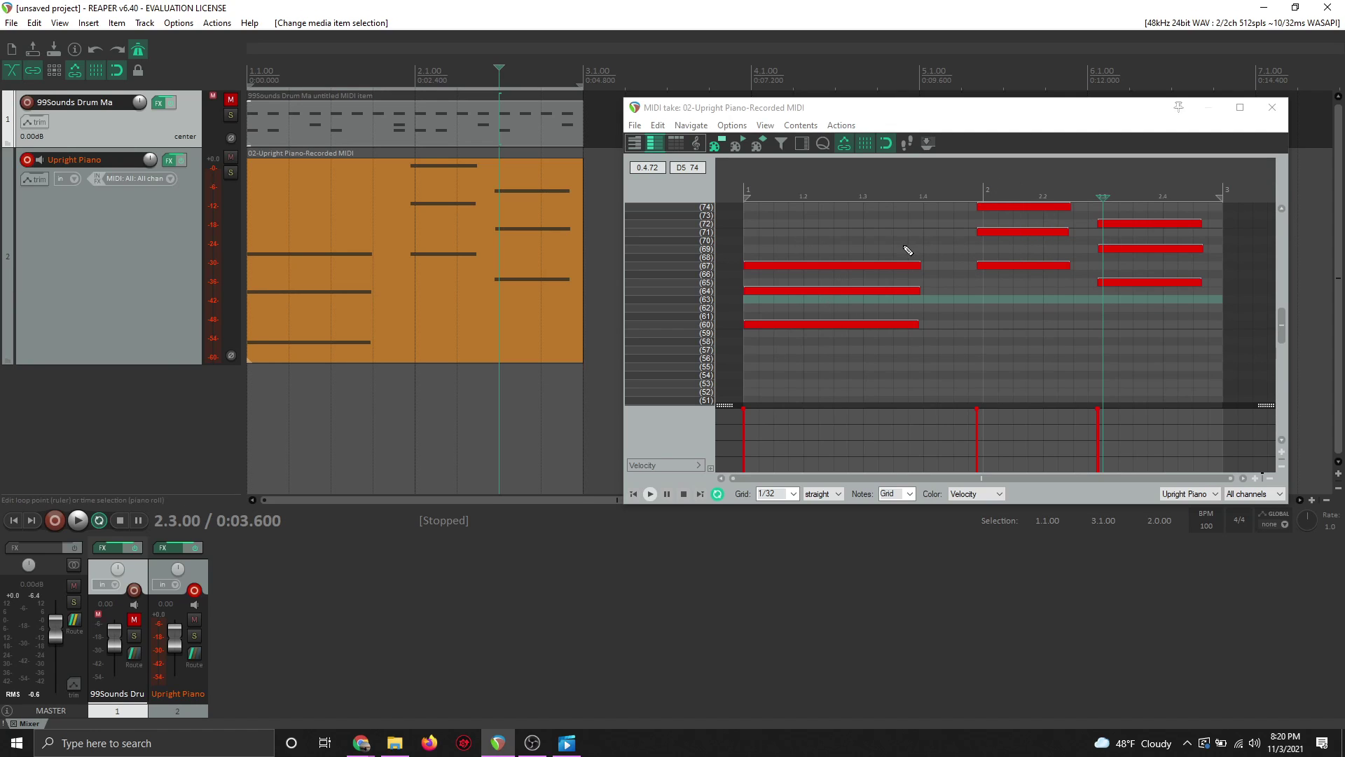
Examine how closely the starts of the second and third piano chords line up with the grid at measure 2 and beat 2.3
{"action": "scroll", "coordinate": [921, 276], "scroll_direction": "up", "scroll_amount": 8}
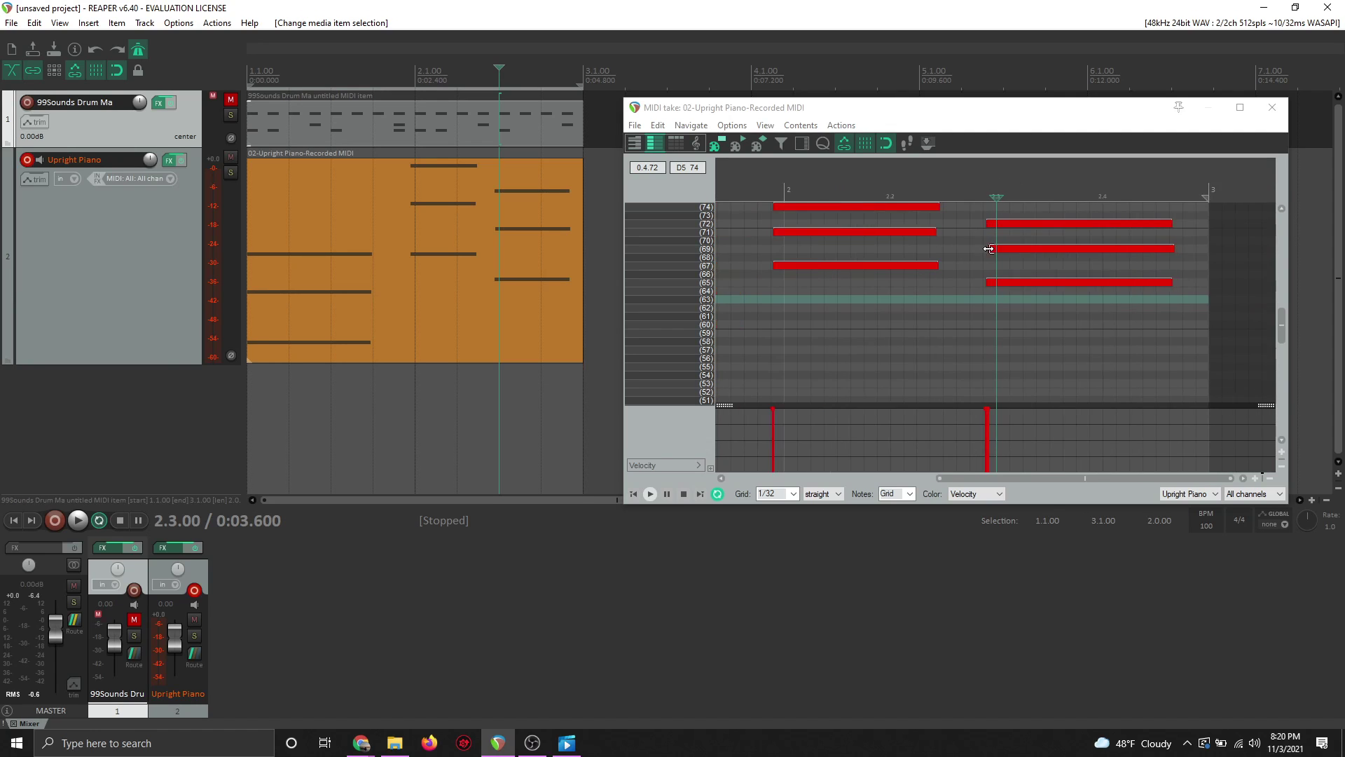
{"action": "scroll", "coordinate": [911, 259], "scroll_direction": "up", "scroll_amount": 3}
{"action": "scroll", "coordinate": [826, 276], "scroll_direction": "down", "scroll_amount": 2}
{"action": "scroll", "coordinate": [843, 264], "scroll_direction": "up", "scroll_amount": 2}
{"action": "scroll", "coordinate": [819, 264], "scroll_direction": "down", "scroll_amount": 1}
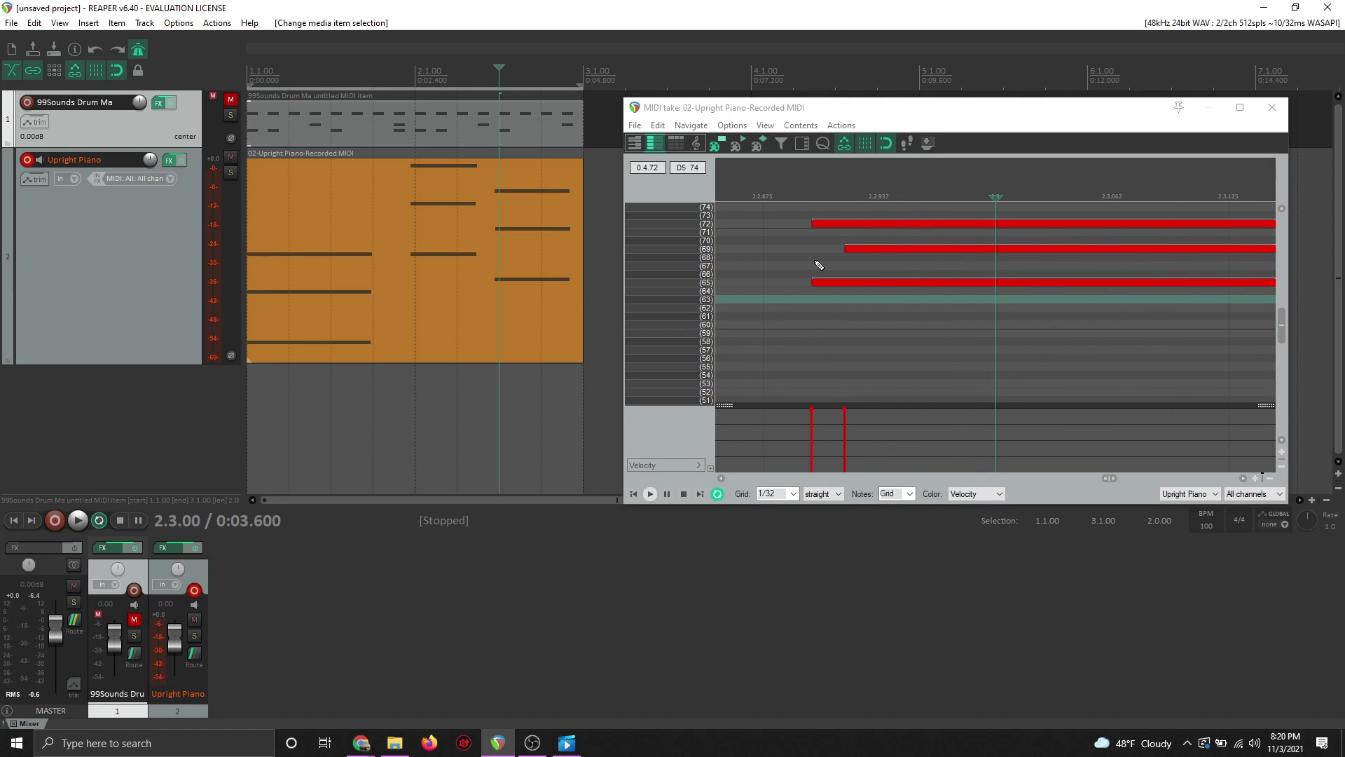
{"action": "scroll", "coordinate": [838, 265], "scroll_direction": "down", "scroll_amount": 2}
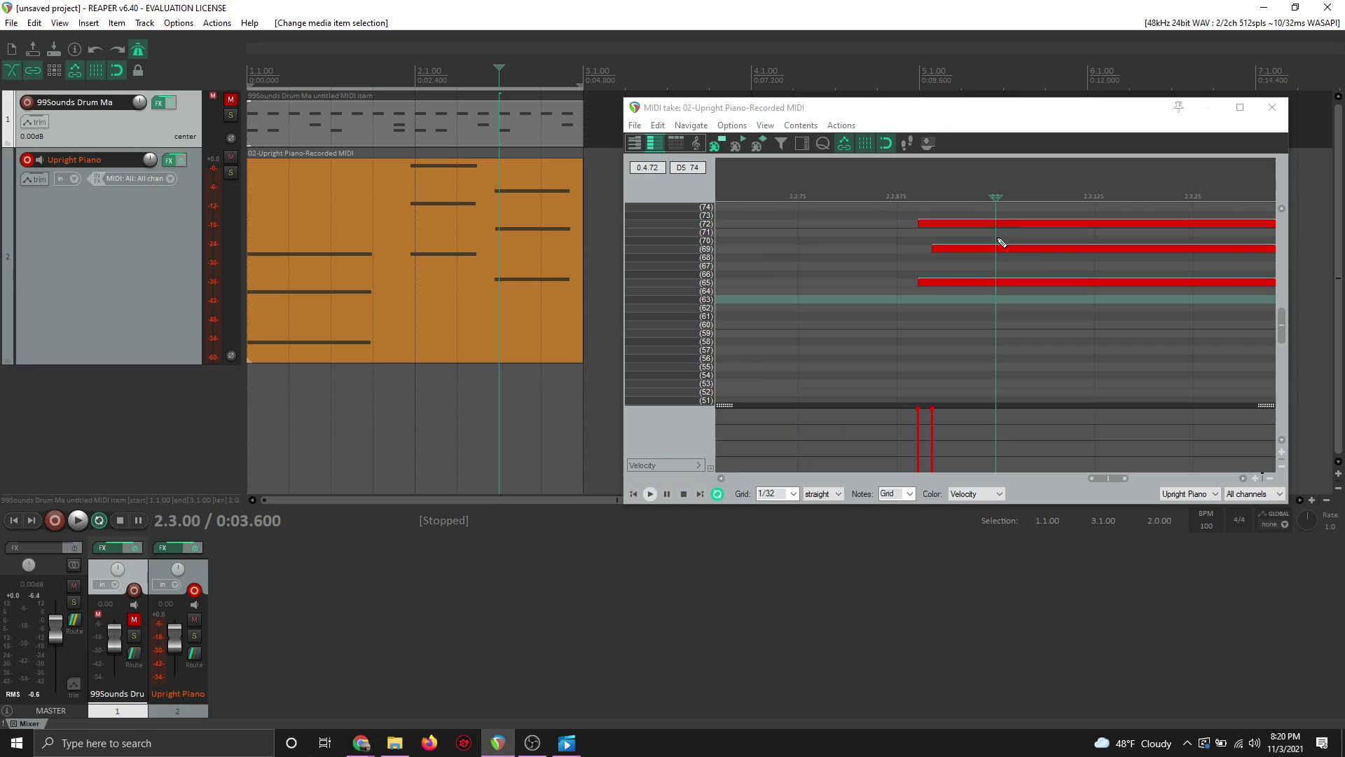
{"action": "scroll", "coordinate": [911, 252], "scroll_direction": "down", "scroll_amount": 6}
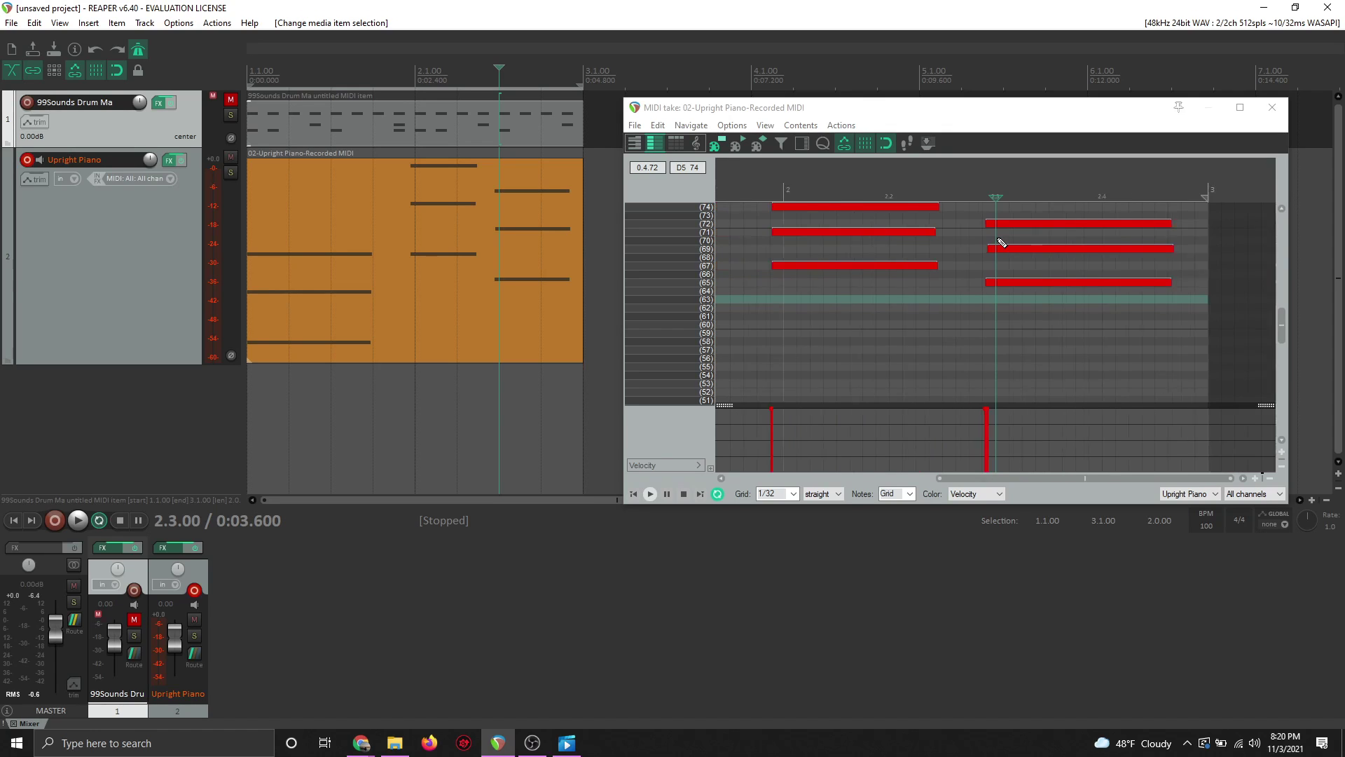
{"action": "left_click", "coordinate": [837, 190]}
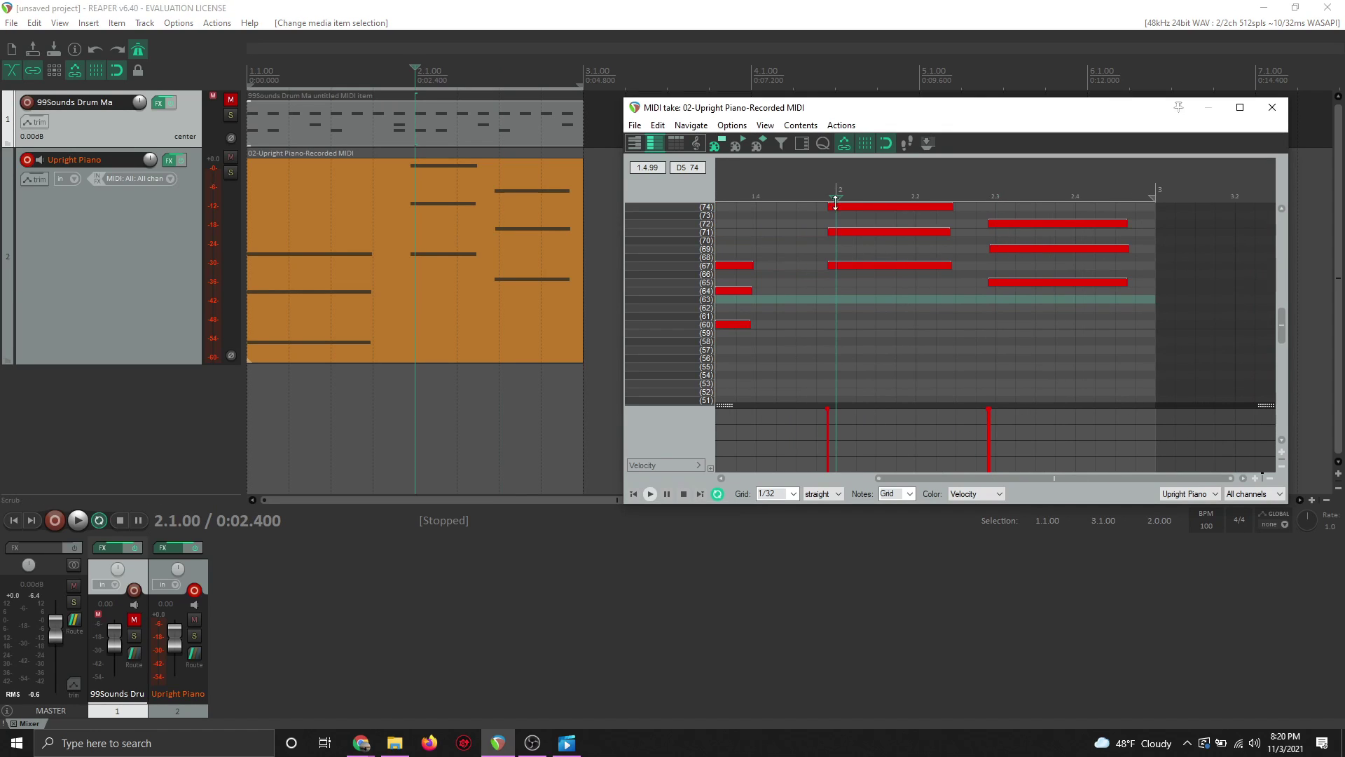
{"action": "scroll", "coordinate": [834, 240], "scroll_direction": "up", "scroll_amount": 5}
{"action": "scroll", "coordinate": [1006, 255], "scroll_direction": "down", "scroll_amount": 6}
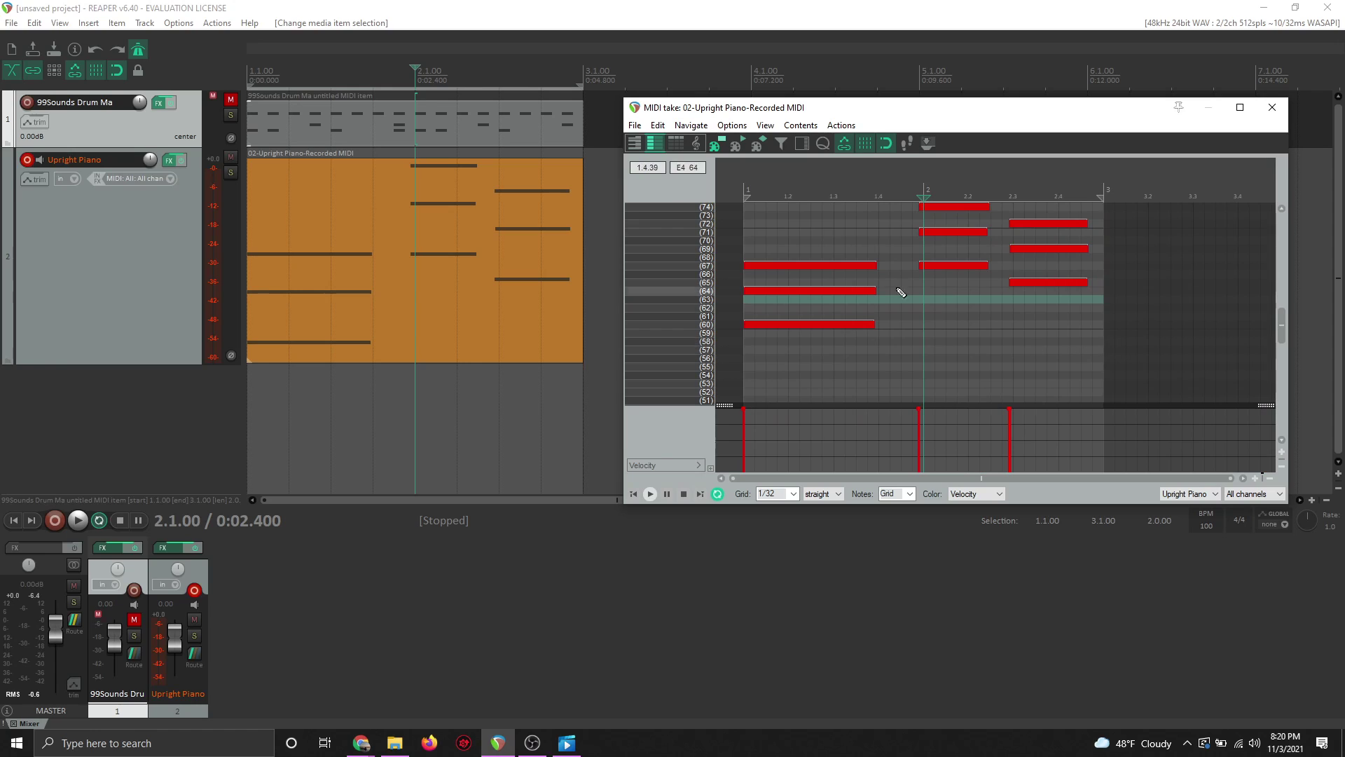
Quantize the position and note end of all piano notes at 100% strength, using manual settings with a straight 1/8 grid
{"action": "left_click_drag", "start_coordinate": [1066, 354], "coordinate": [827, 183]}
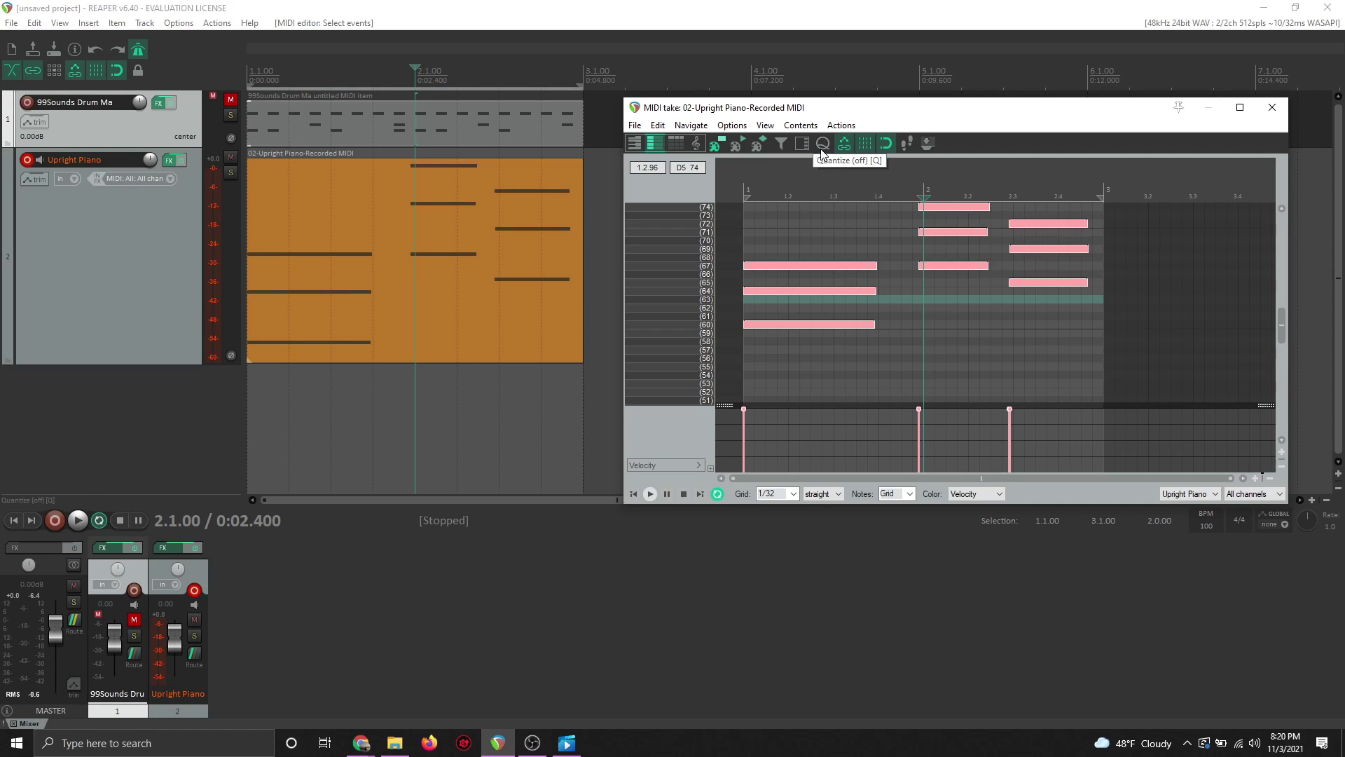
{"action": "left_click", "coordinate": [822, 147]}
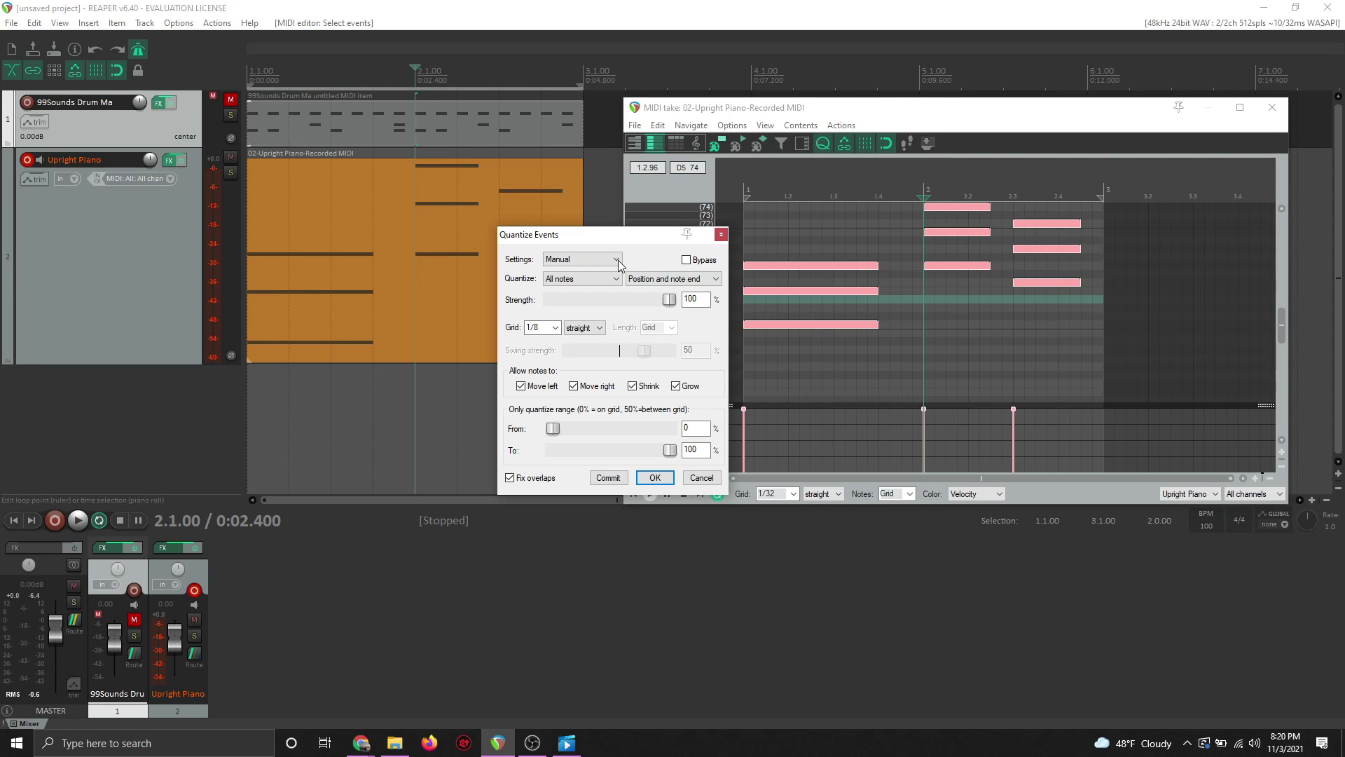
{"action": "left_click", "coordinate": [555, 327]}
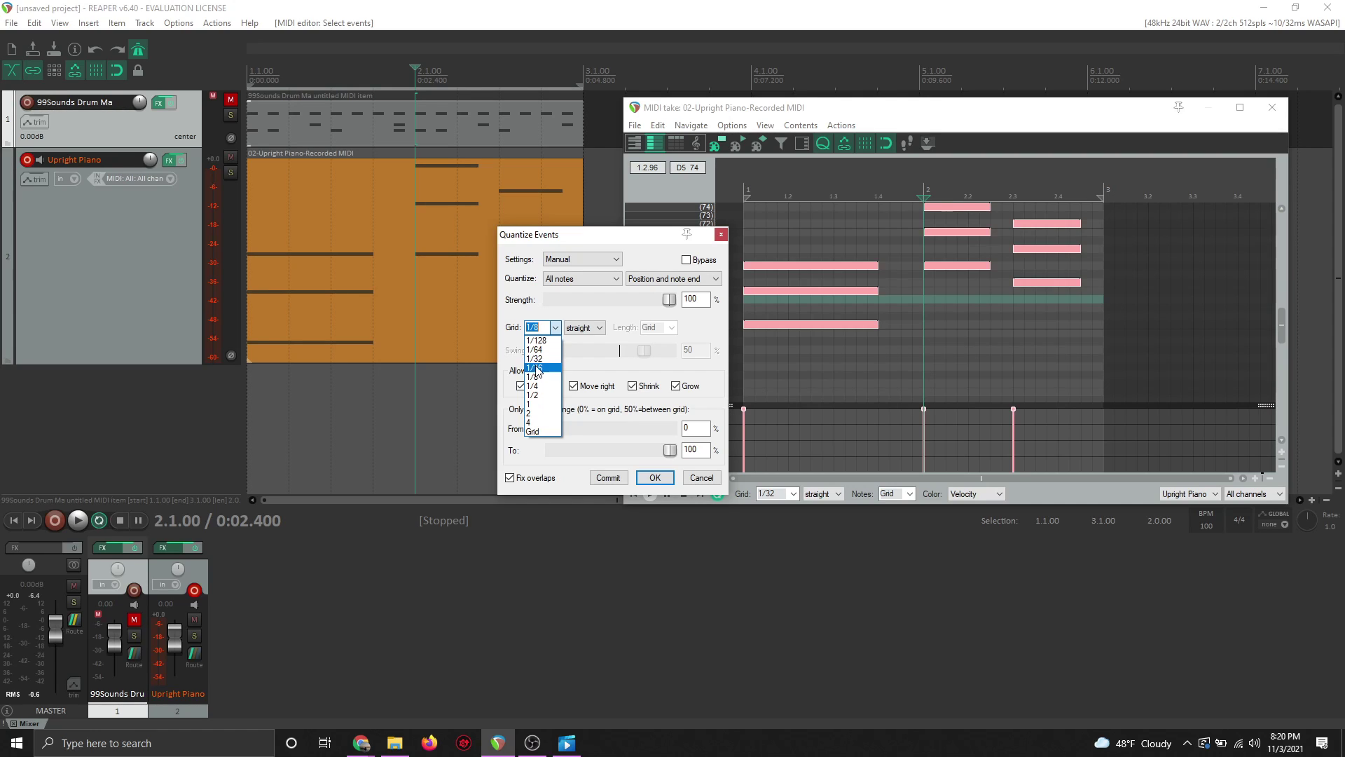
{"action": "left_click", "coordinate": [543, 405]}
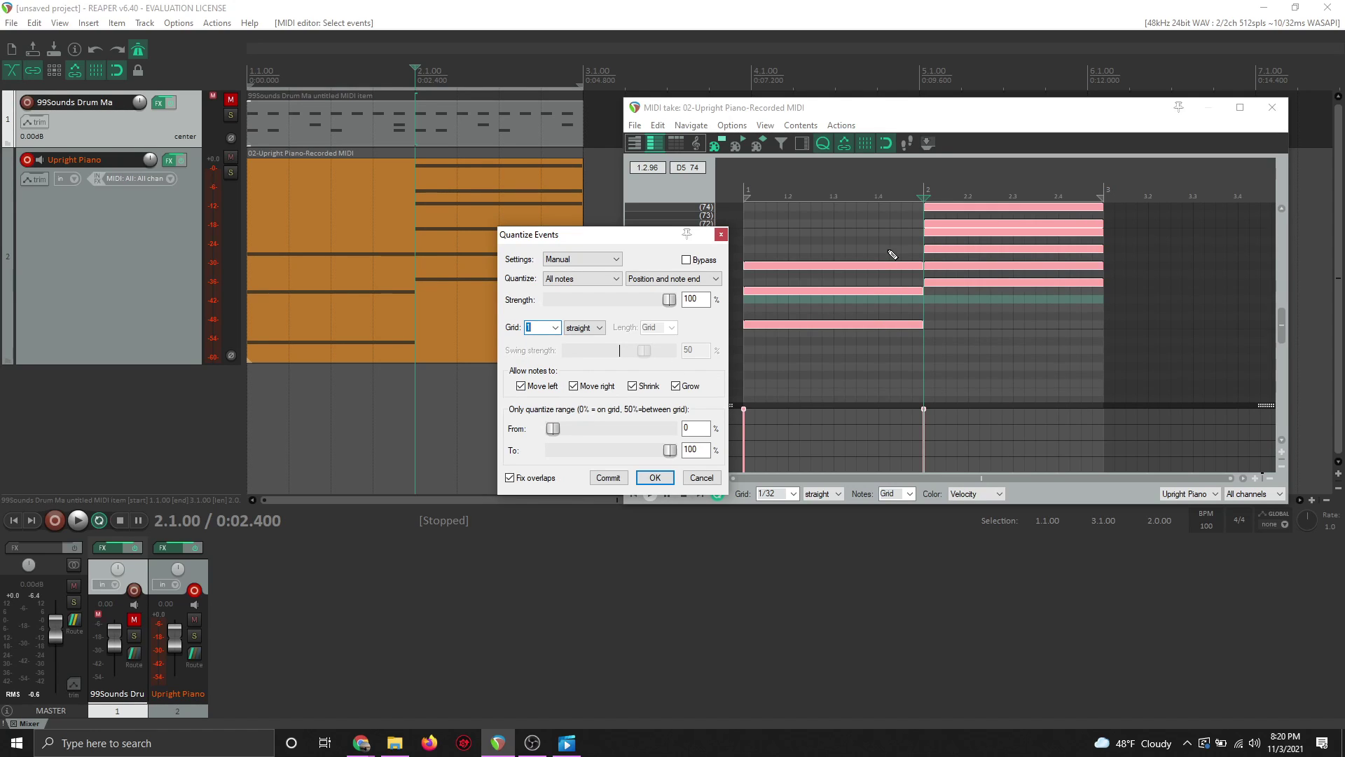
{"action": "left_click", "coordinate": [555, 327]}
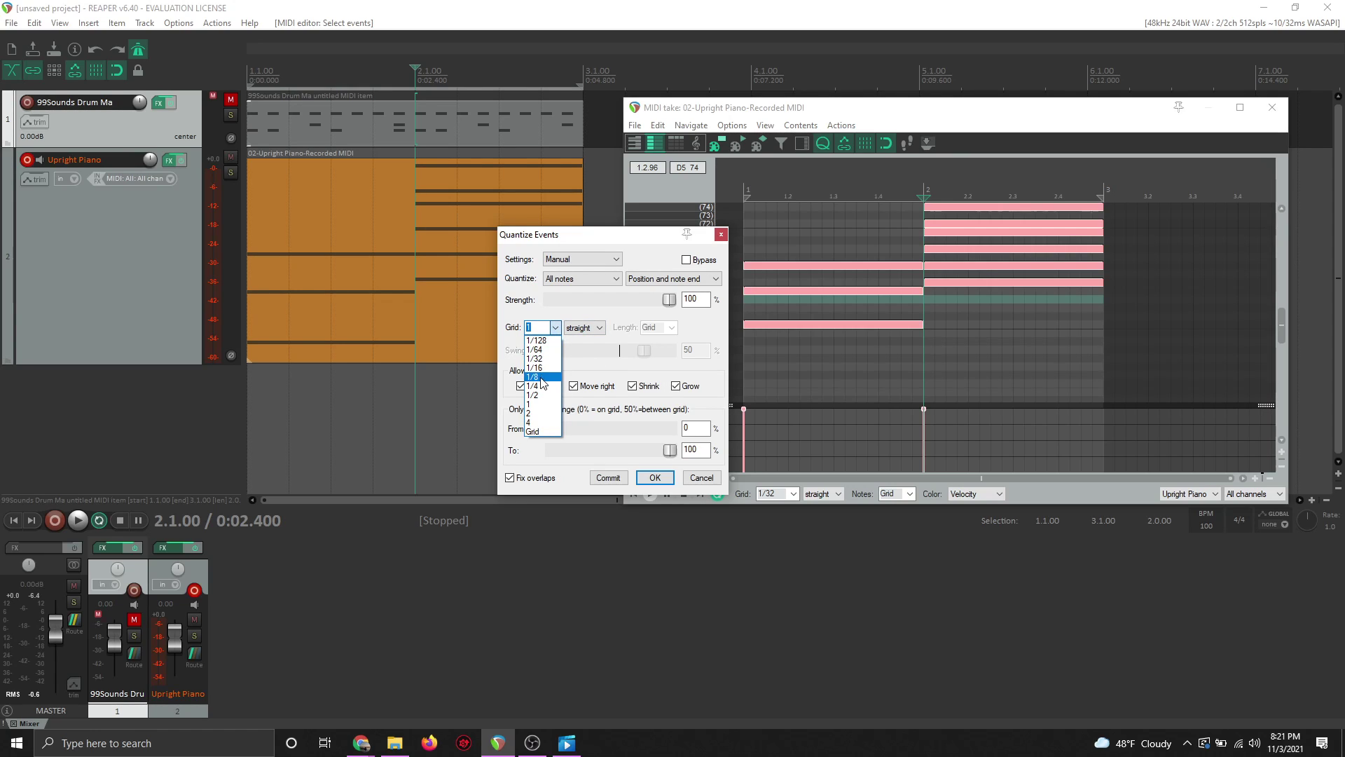
{"action": "left_click", "coordinate": [538, 377]}
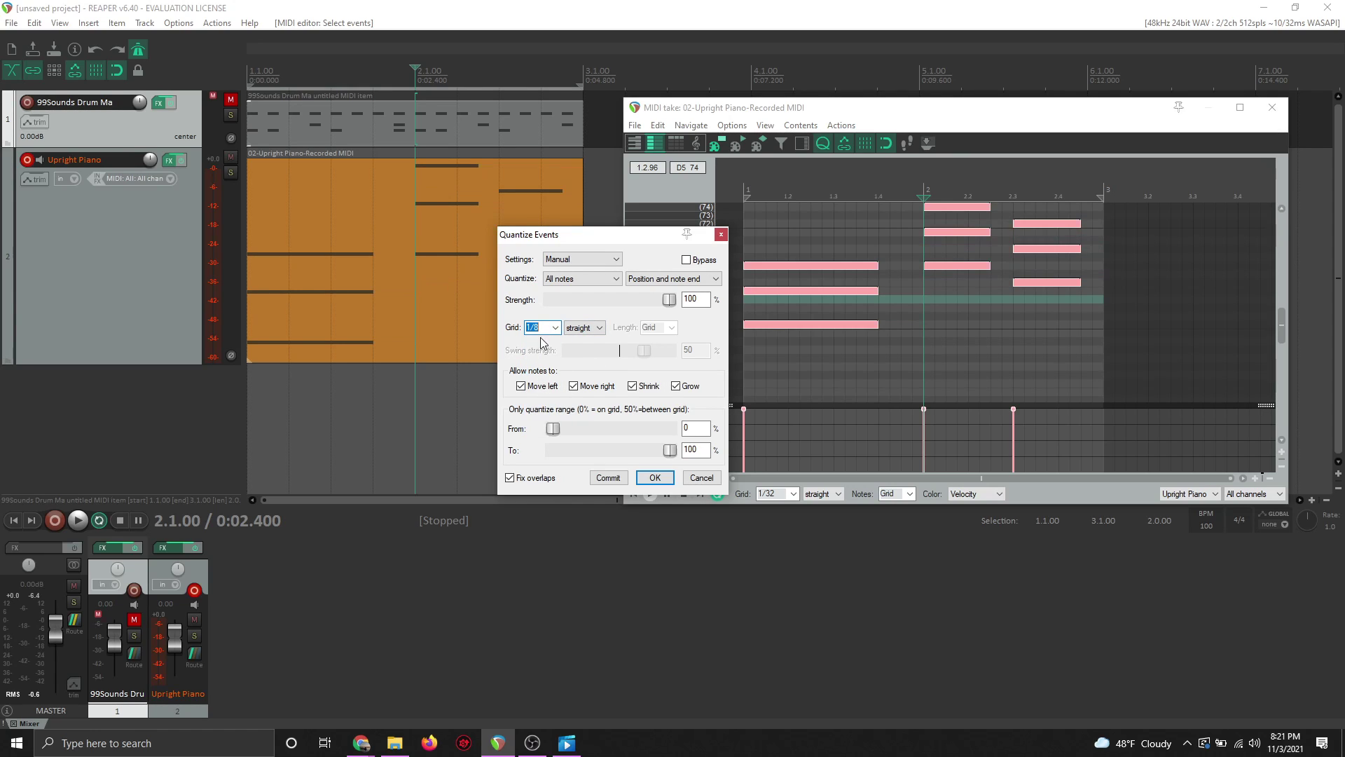
{"action": "left_click", "coordinate": [608, 260]}
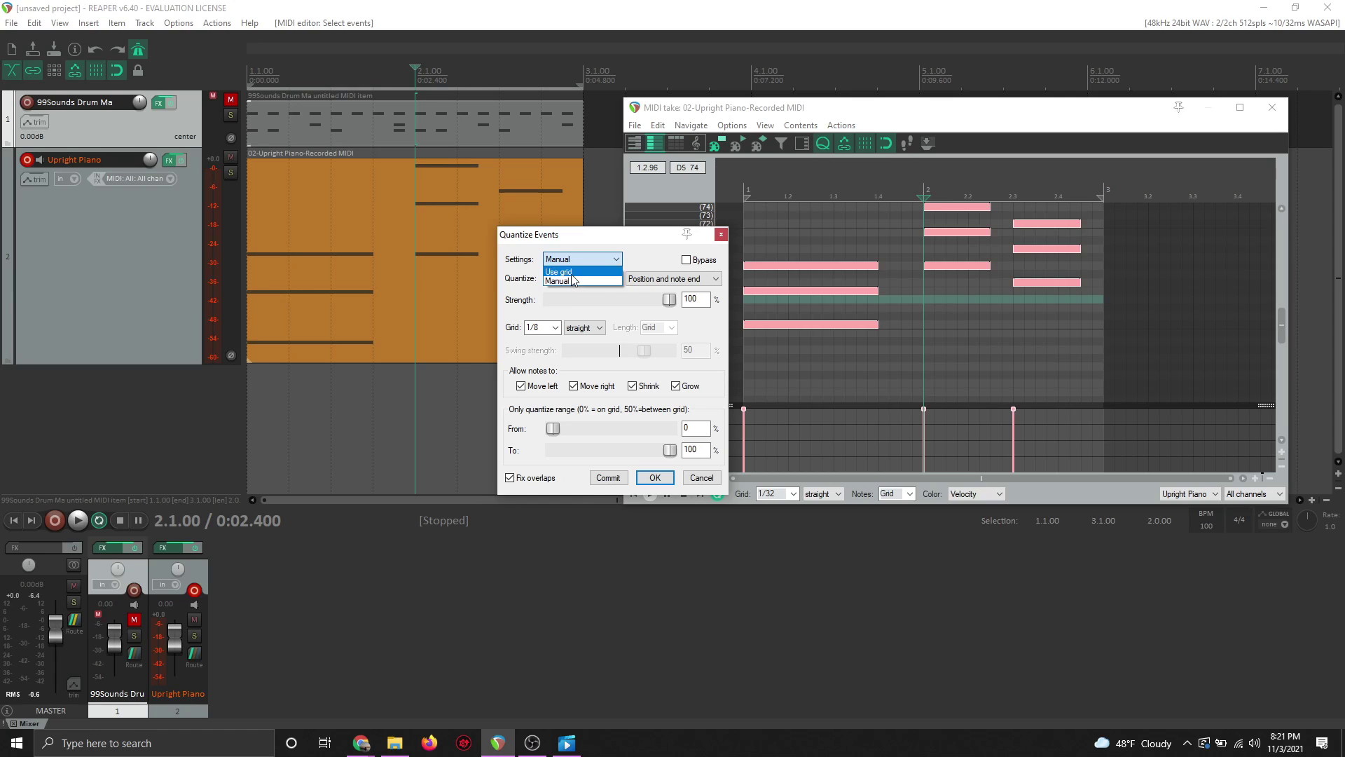
{"action": "left_click", "coordinate": [581, 271]}
{"action": "left_click", "coordinate": [585, 260]}
{"action": "left_click", "coordinate": [590, 278]}
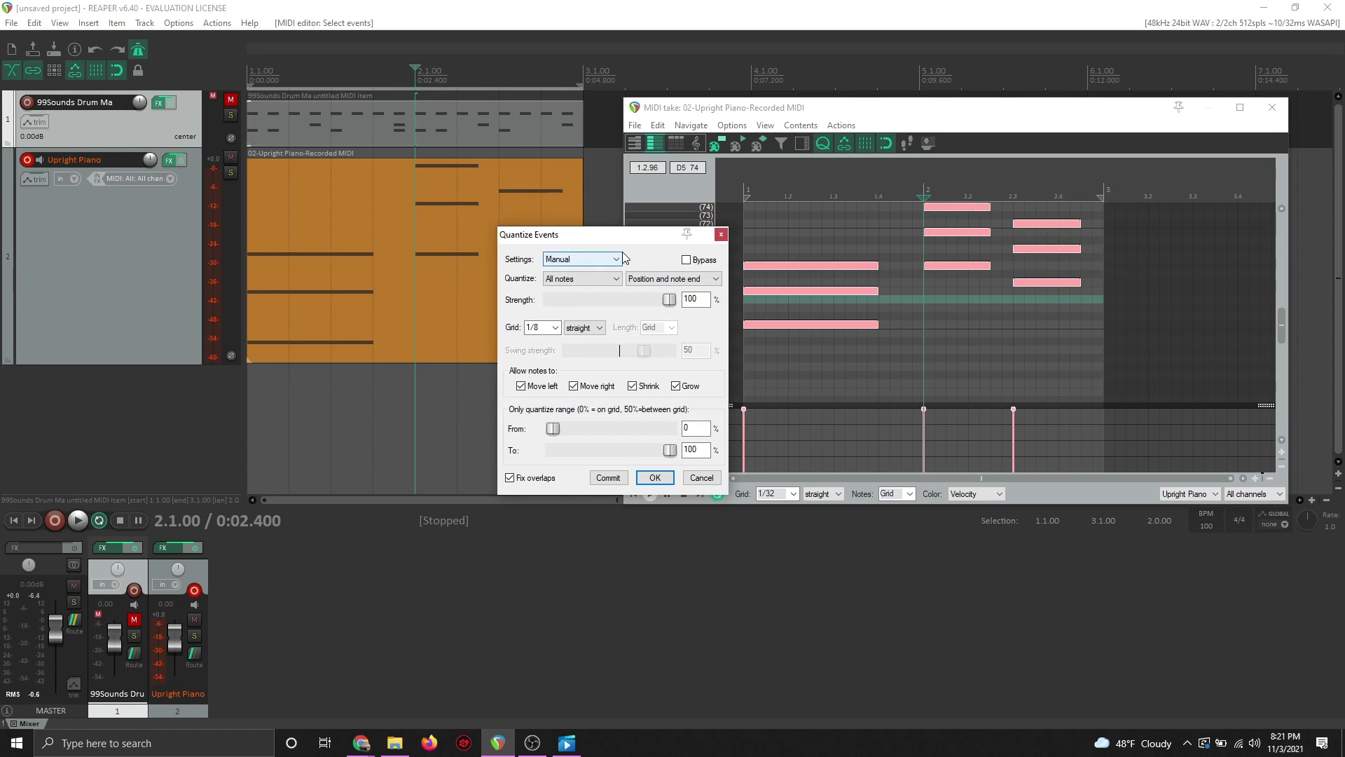
{"action": "left_click", "coordinate": [655, 478]}
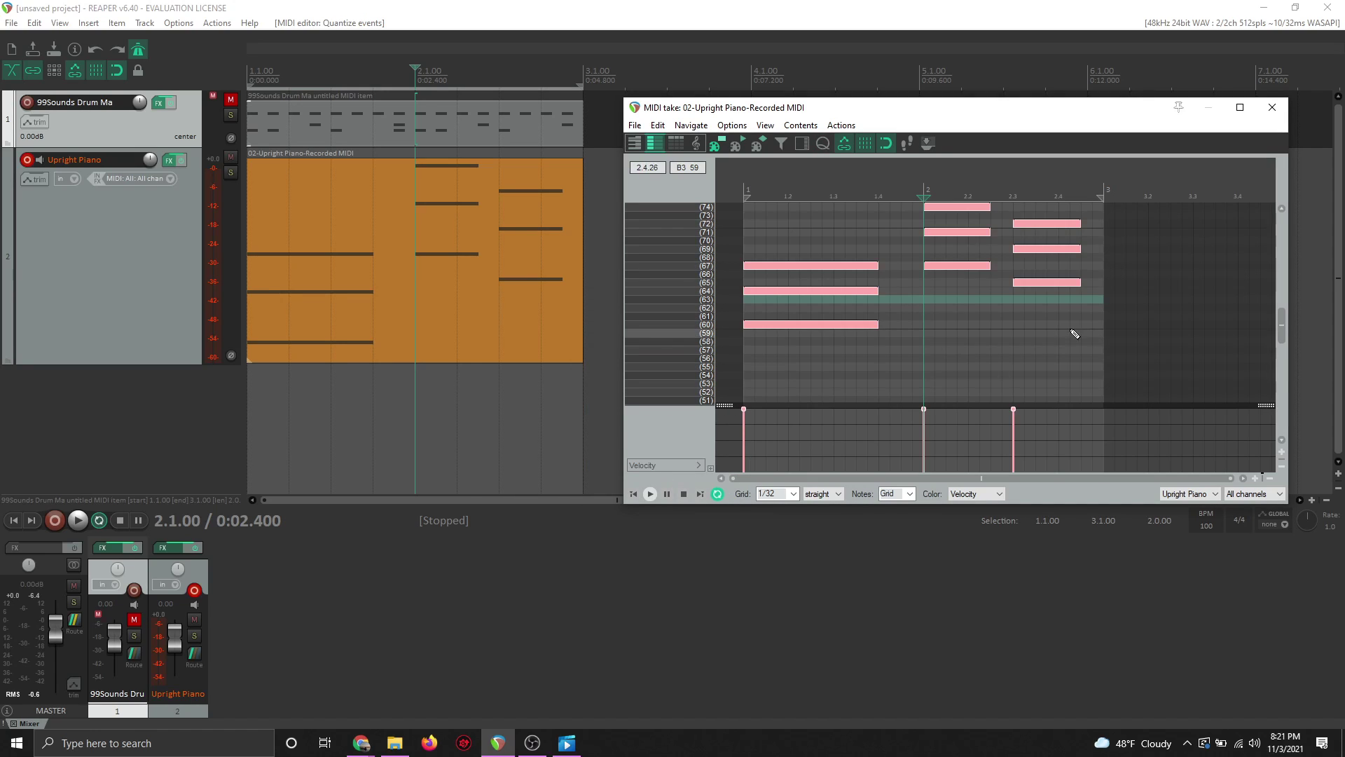
Extend the three piano chords to end at measure 2, beat 2.3 and measure 3 respectively, and close the MIDI editor
{"action": "left_click", "coordinate": [1022, 339]}
{"action": "left_click_drag", "start_coordinate": [1032, 362], "coordinate": [952, 298]}
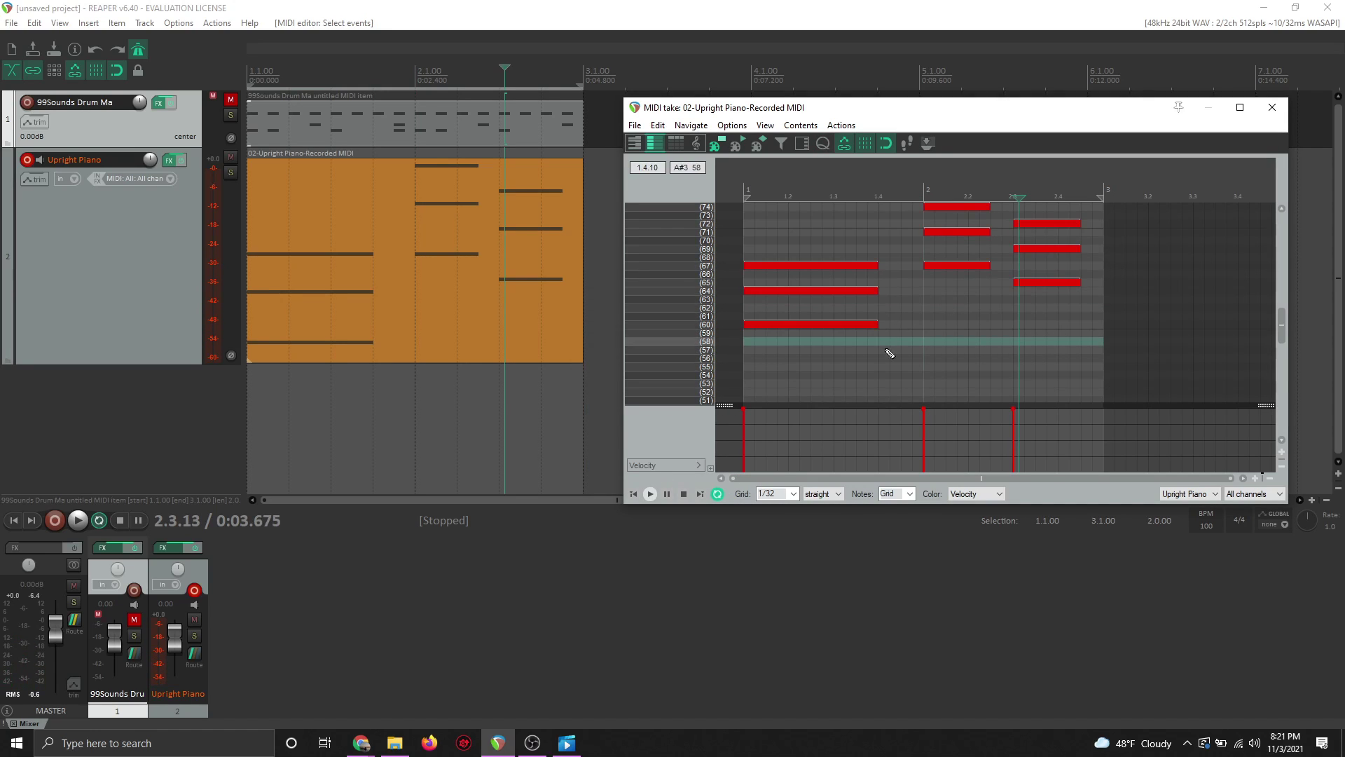
{"action": "left_click_drag", "start_coordinate": [888, 354], "coordinate": [835, 212]}
{"action": "left_click_drag", "start_coordinate": [878, 267], "coordinate": [923, 266]}
{"action": "left_click_drag", "start_coordinate": [1003, 292], "coordinate": [1013, 210]}
{"action": "left_click_drag", "start_coordinate": [1090, 297], "coordinate": [1107, 222]}
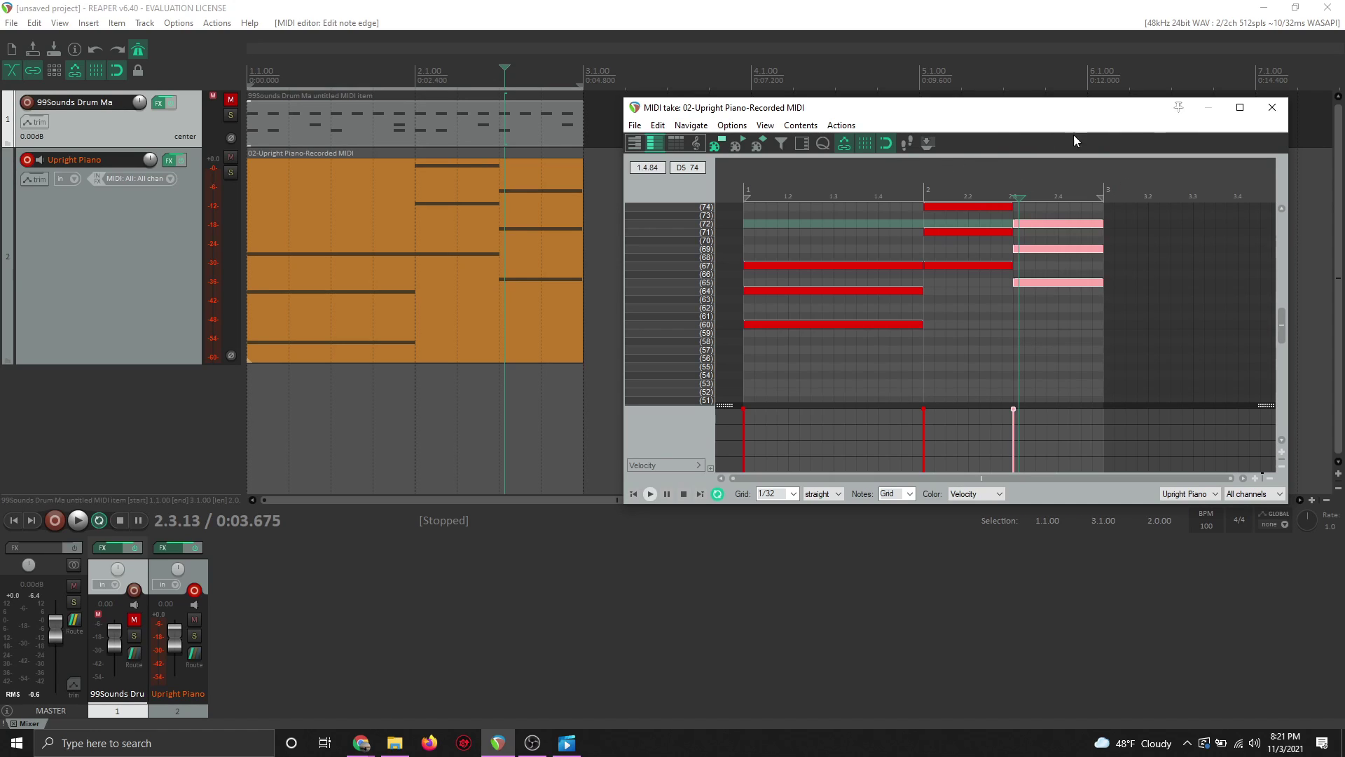
{"action": "left_click", "coordinate": [1271, 107]}
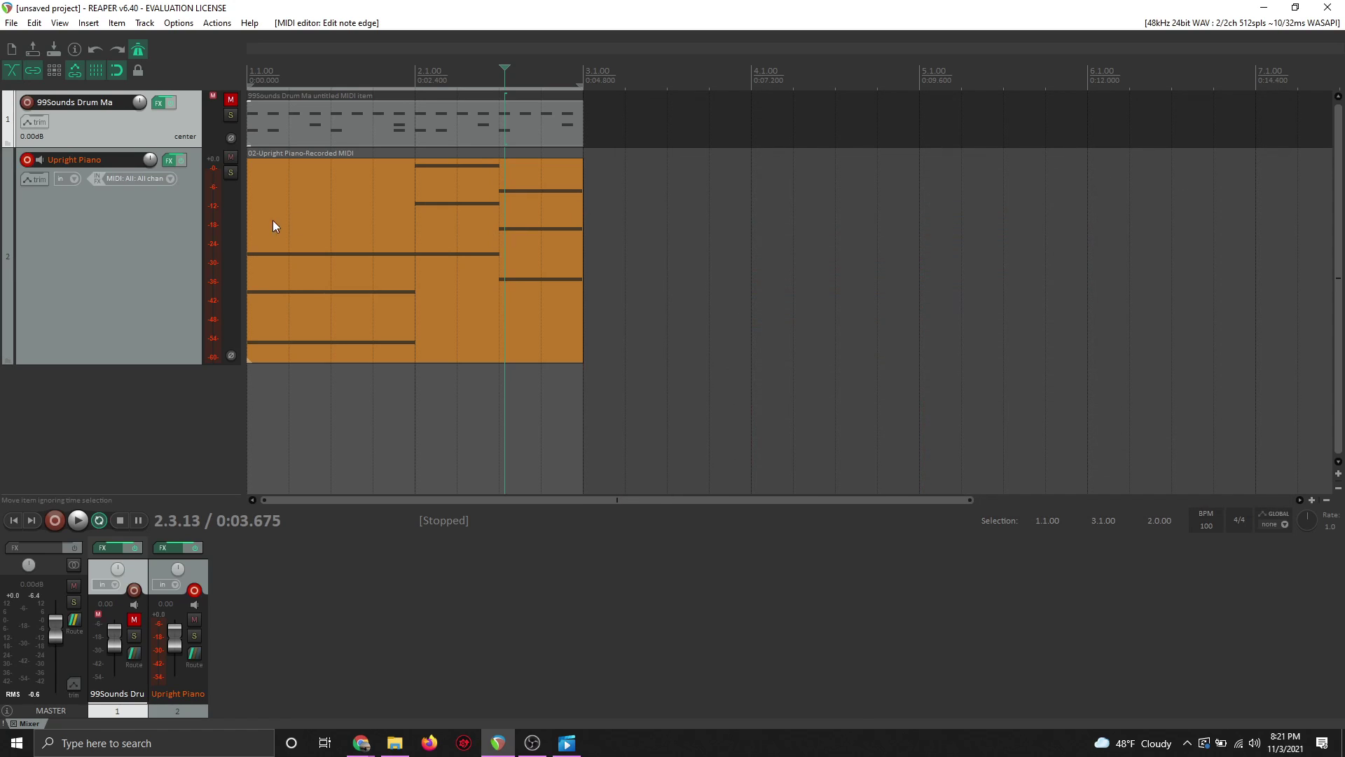
Unmute the drum track and play the loop to hear the drums and piano together
{"action": "left_click", "coordinate": [230, 99]}
{"action": "key", "text": "space"}
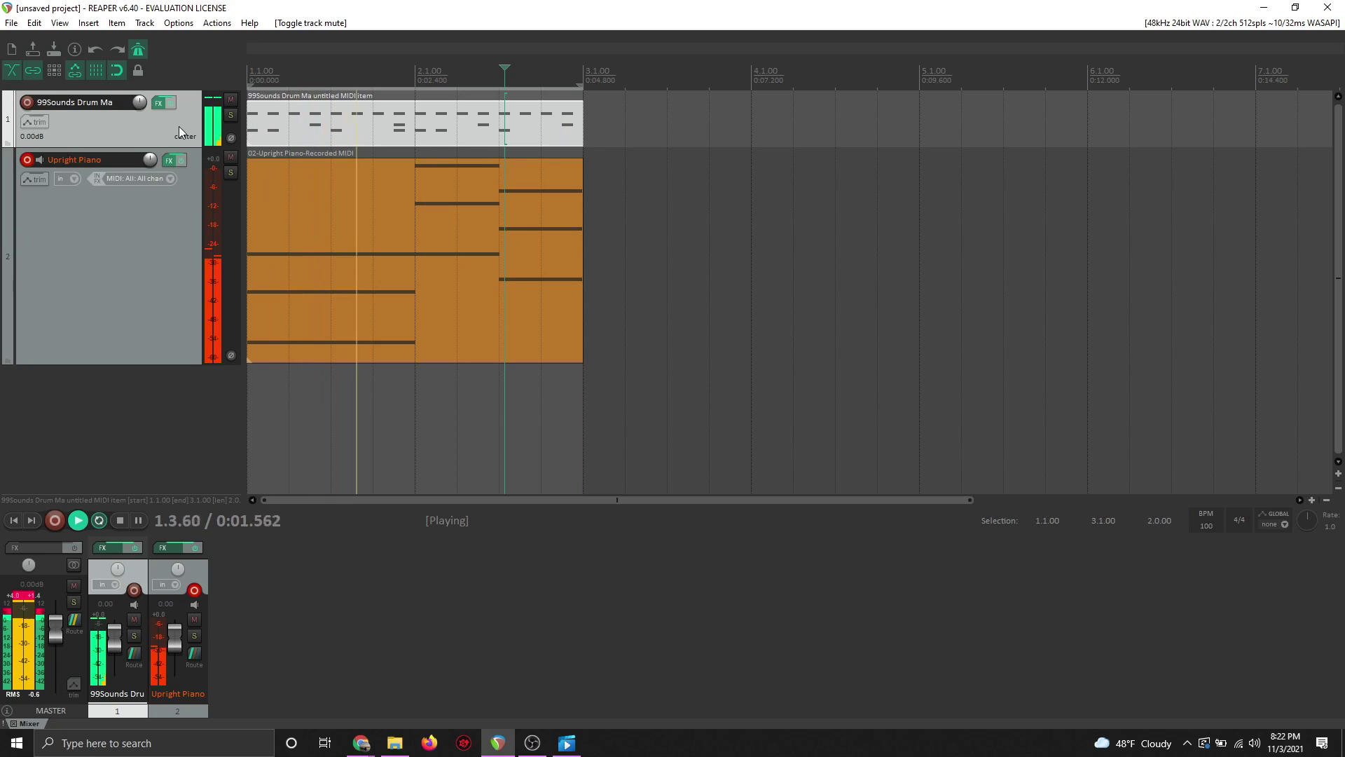
{"action": "key", "text": "space"}
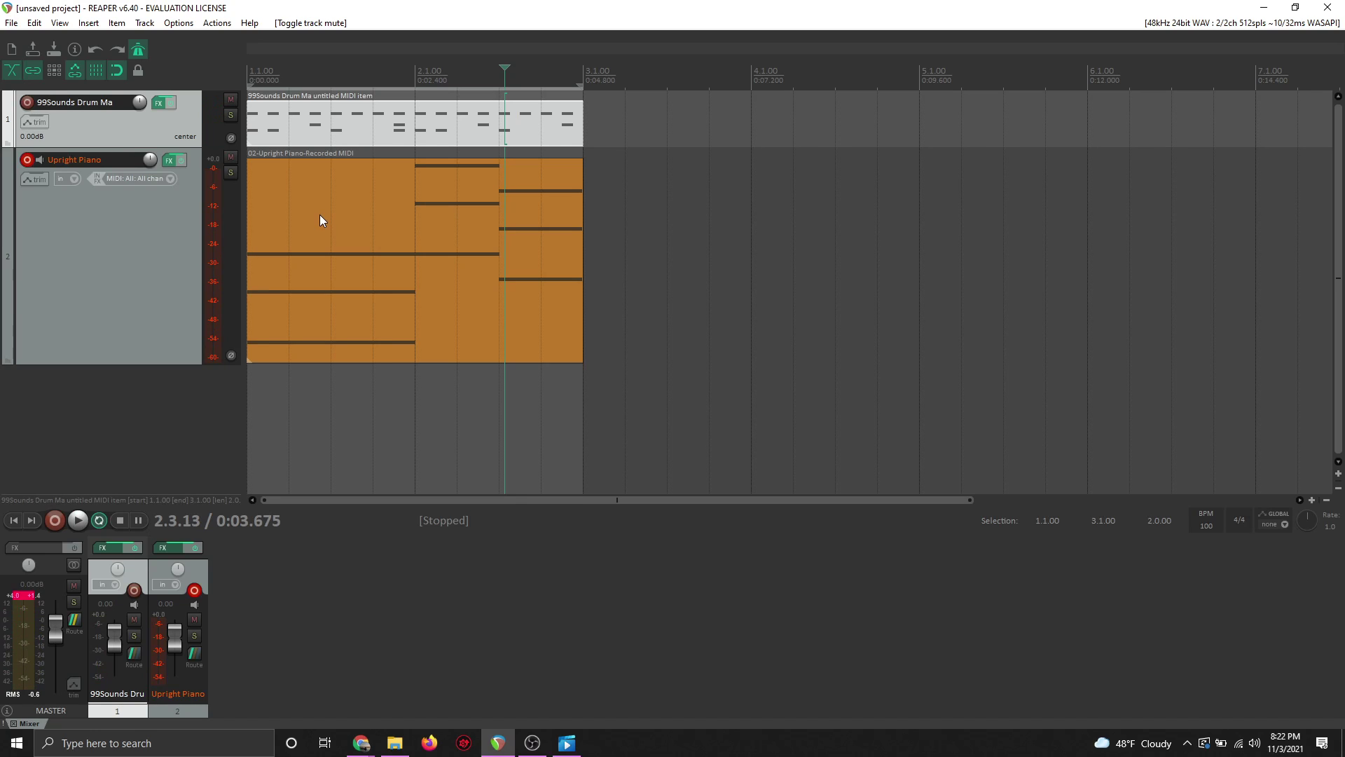
Shorten the Upright Piano track and insert another Upright Piano (99Sounds) instrument on a new track without building the extra output tracks
{"action": "left_click_drag", "start_coordinate": [177, 364], "coordinate": [166, 220]}
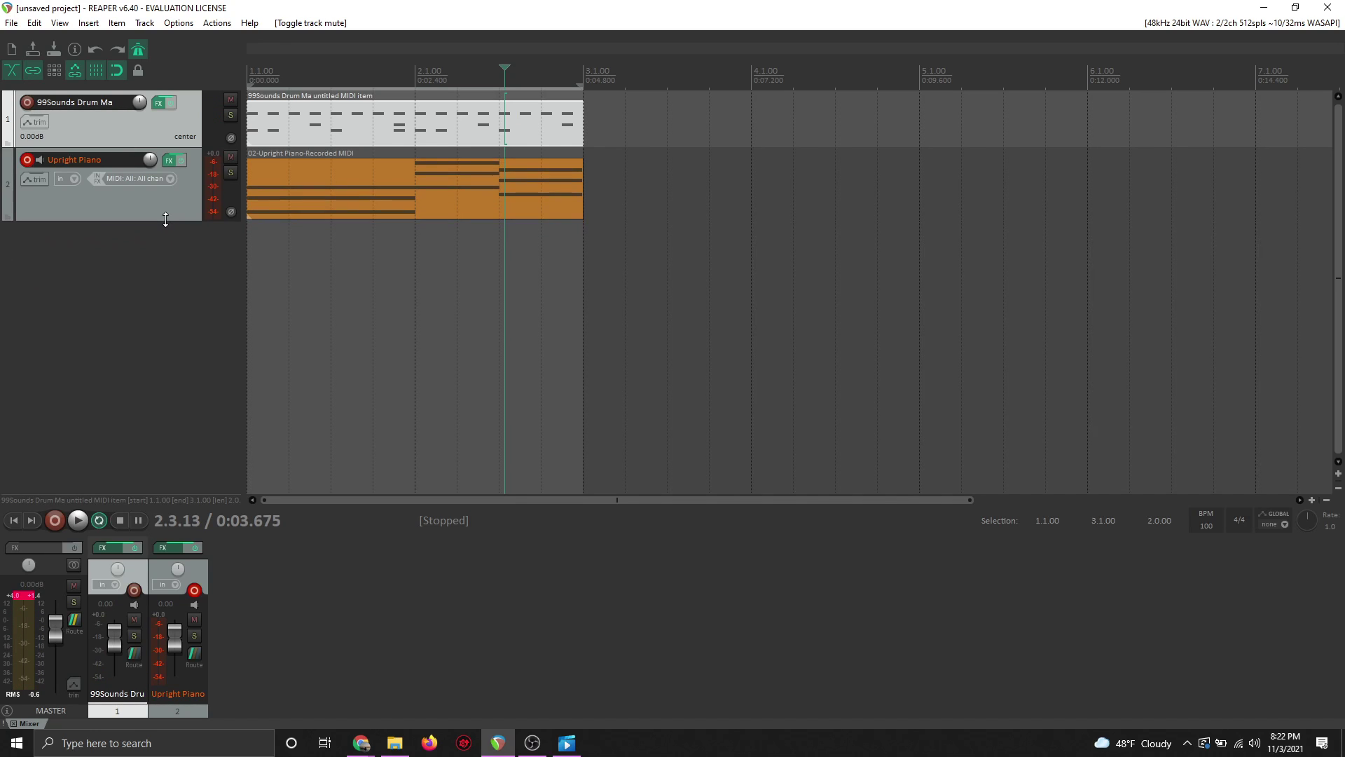
{"action": "right_click", "coordinate": [147, 272]}
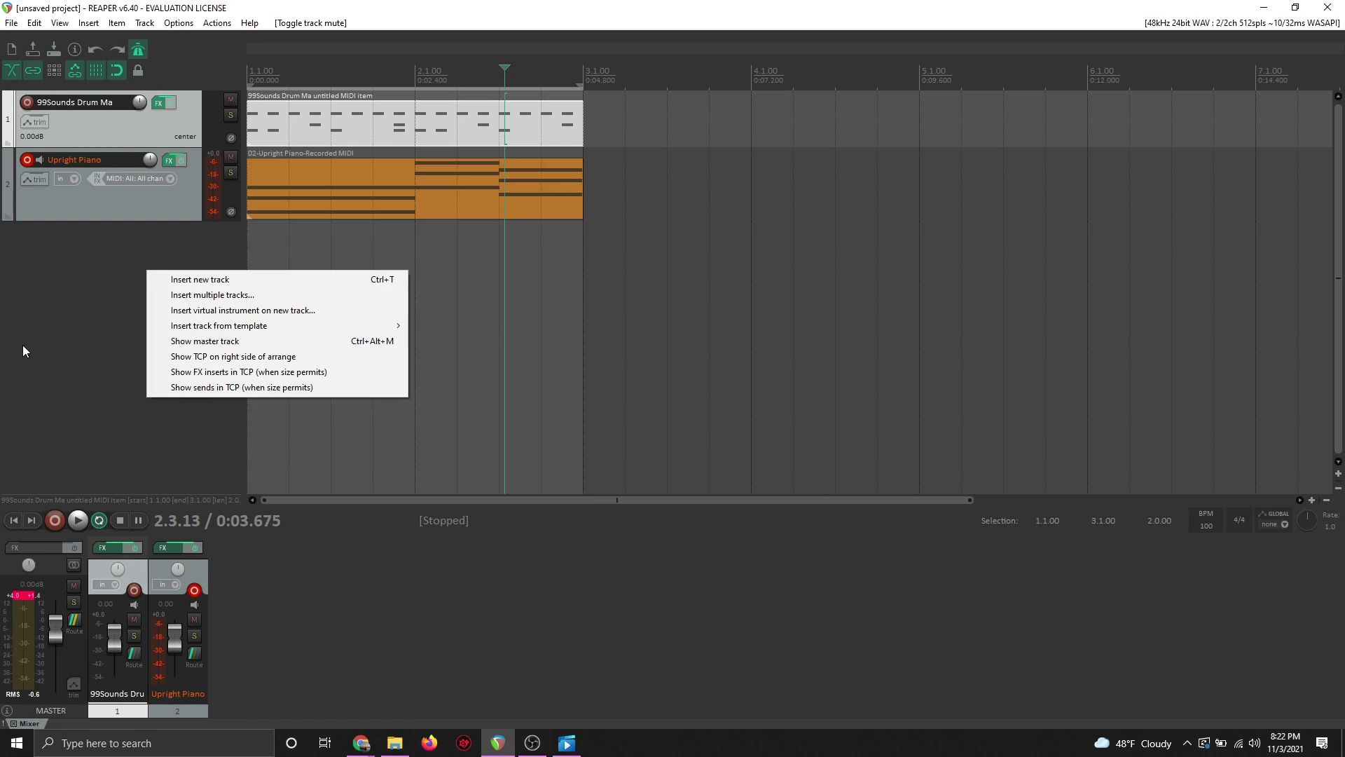
{"action": "left_click", "coordinate": [238, 313]}
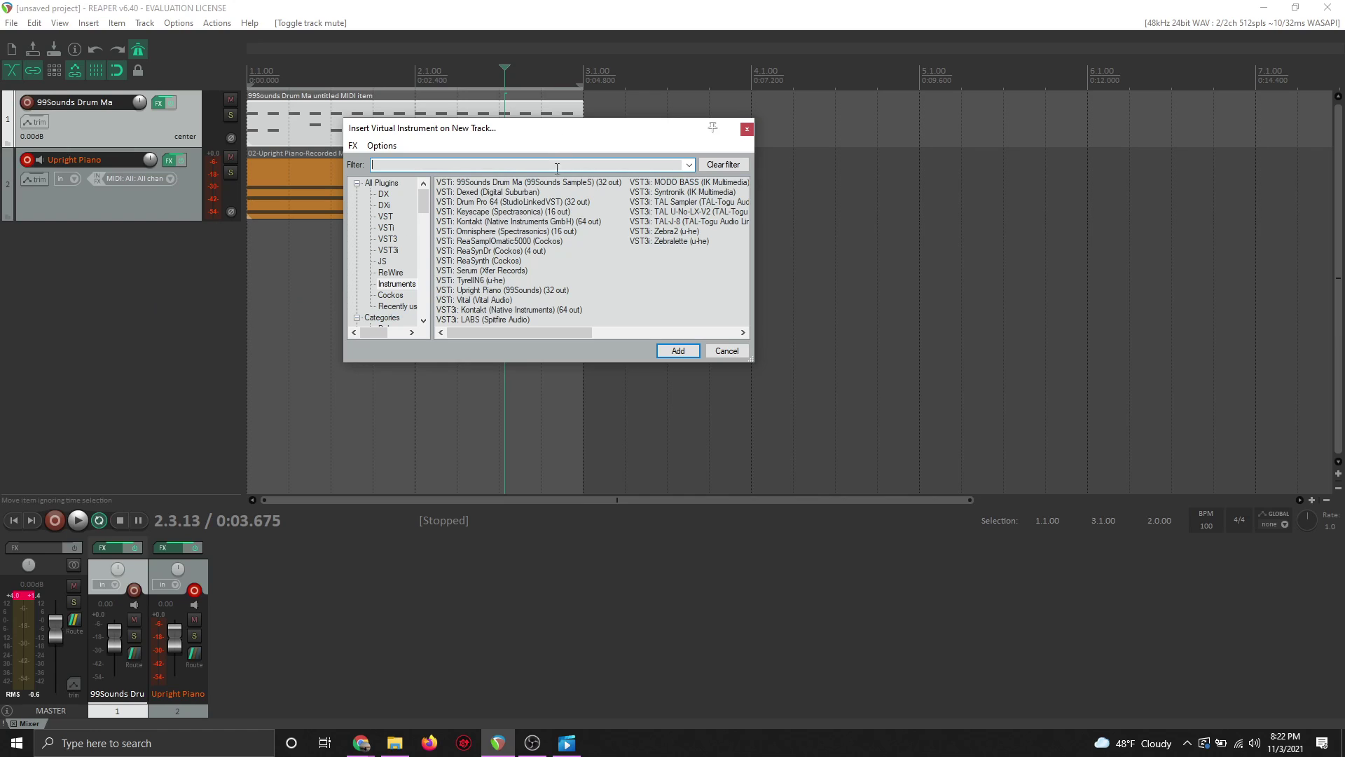
{"action": "left_click", "coordinate": [534, 291]}
{"action": "left_click", "coordinate": [684, 354]}
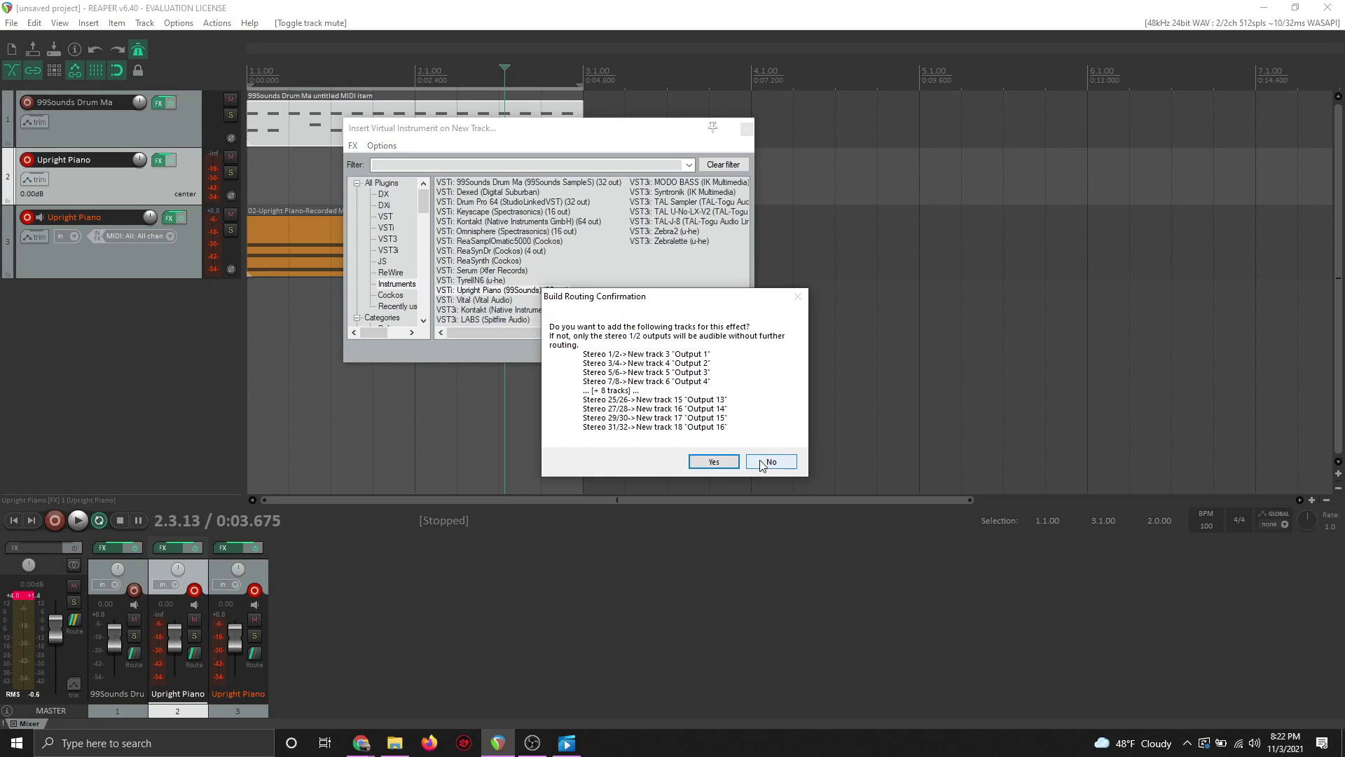
{"action": "left_click", "coordinate": [770, 461]}
{"action": "left_click_drag", "start_coordinate": [544, 57], "coordinate": [981, 123]}
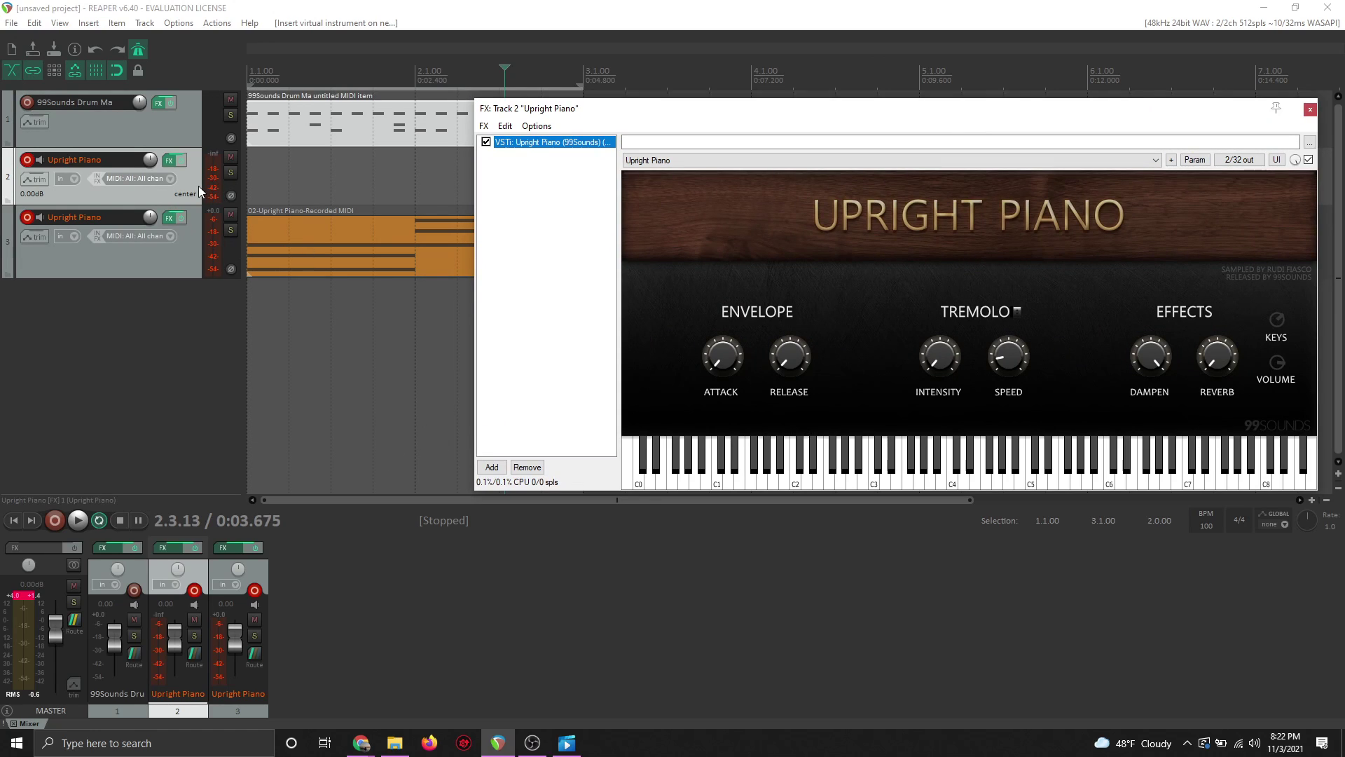
Move the new Upright Piano track below the recorded Upright Piano track
{"action": "left_click_drag", "start_coordinate": [188, 182], "coordinate": [190, 269]}
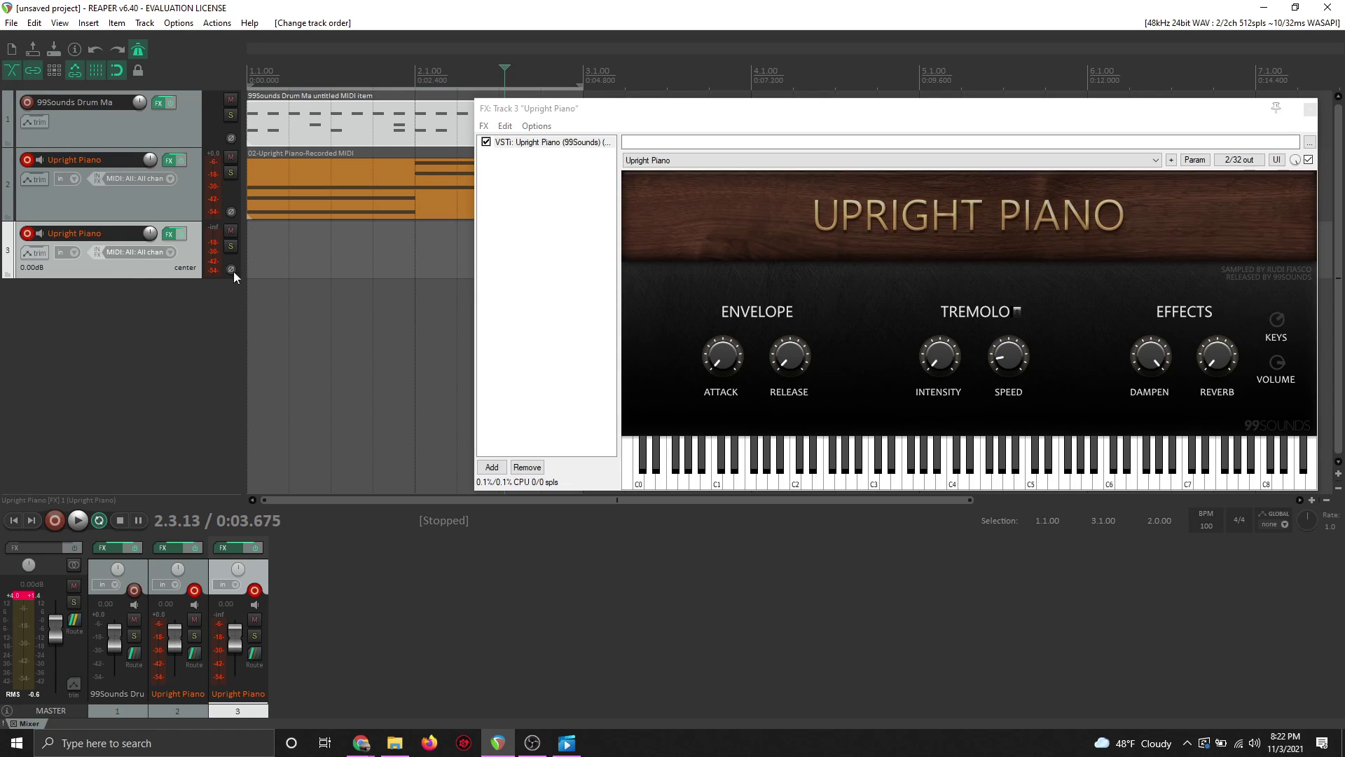
{"action": "left_click_drag", "start_coordinate": [259, 259], "coordinate": [456, 263]}
{"action": "left_click", "coordinate": [398, 259]}
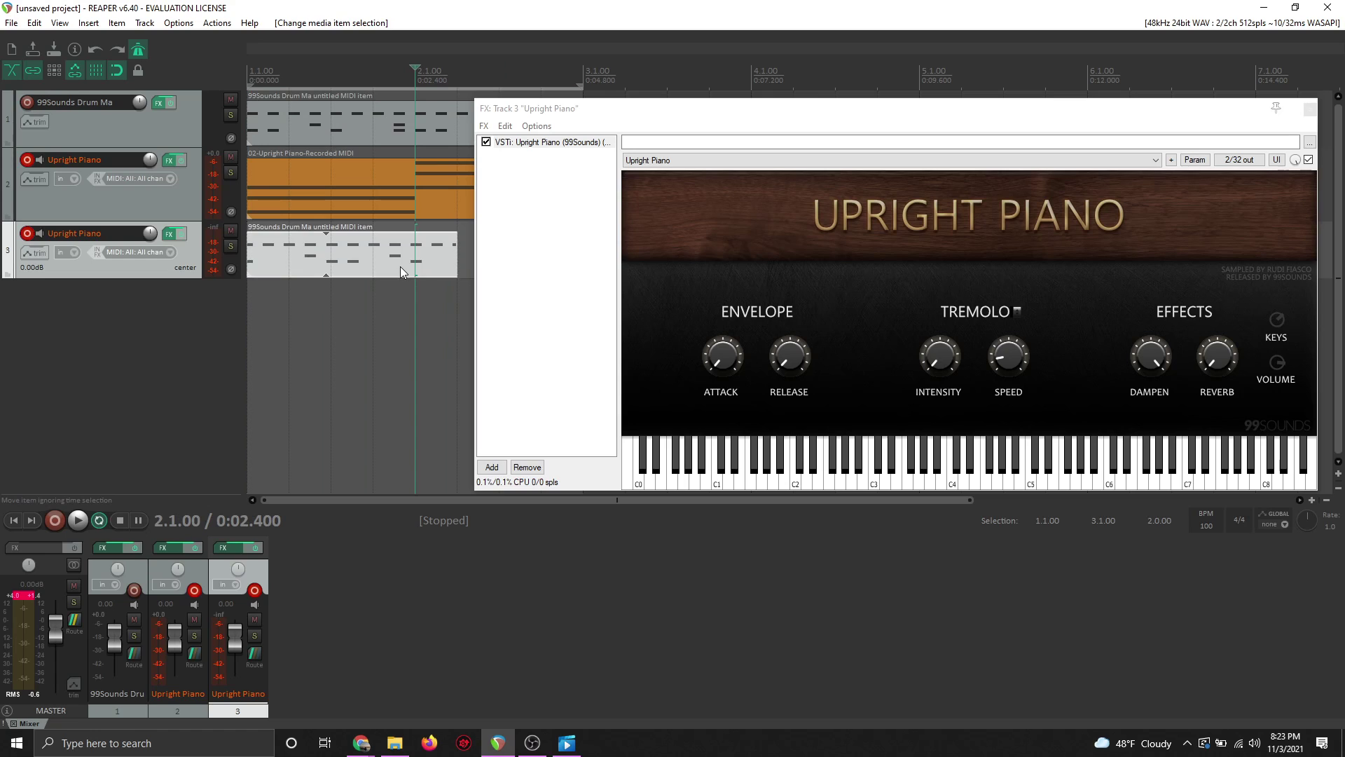
{"action": "key", "text": "Delete"}
Draw an empty MIDI item across measures 1 and 2 on the new Upright Piano track, with the plugin window moved clear
{"action": "left_click_drag", "start_coordinate": [619, 242], "coordinate": [648, 306]}
{"action": "left_click", "coordinate": [298, 255]}
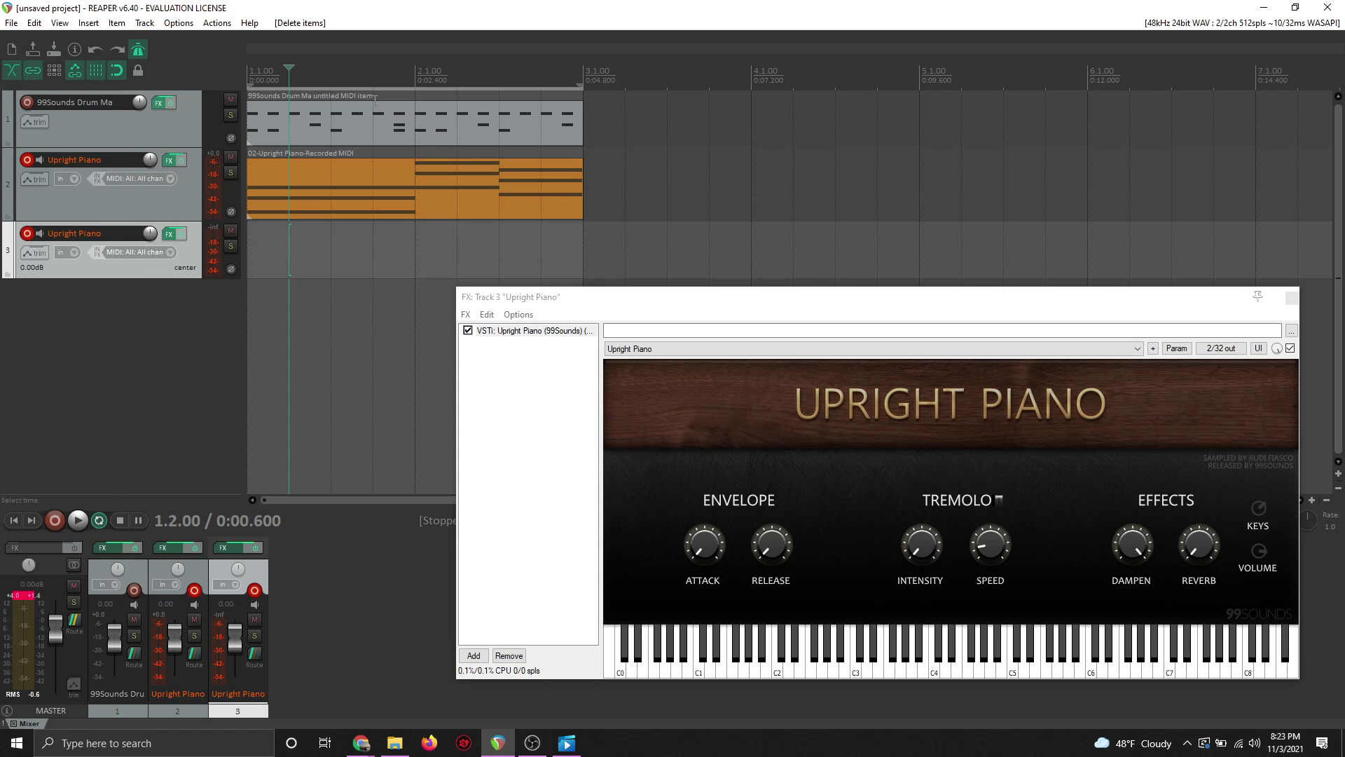
{"action": "left_click", "coordinate": [322, 250]}
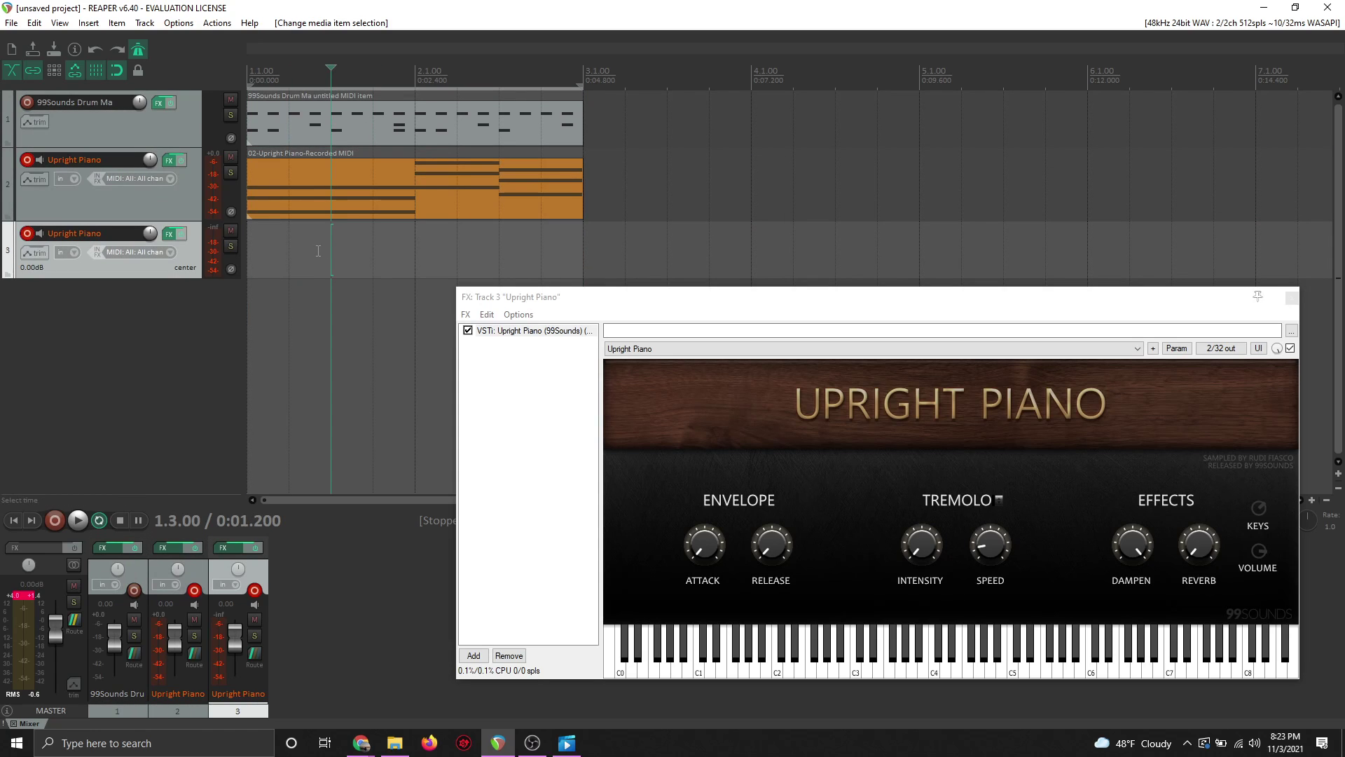
{"action": "left_click", "coordinate": [293, 253]}
{"action": "mouse_move", "coordinate": [263, 262]}
{"action": "left_mouse_down"}
{"action": "mouse_move", "coordinate": [673, 268]}
{"action": "mouse_move", "coordinate": [633, 308]}
{"action": "left_mouse_up"}
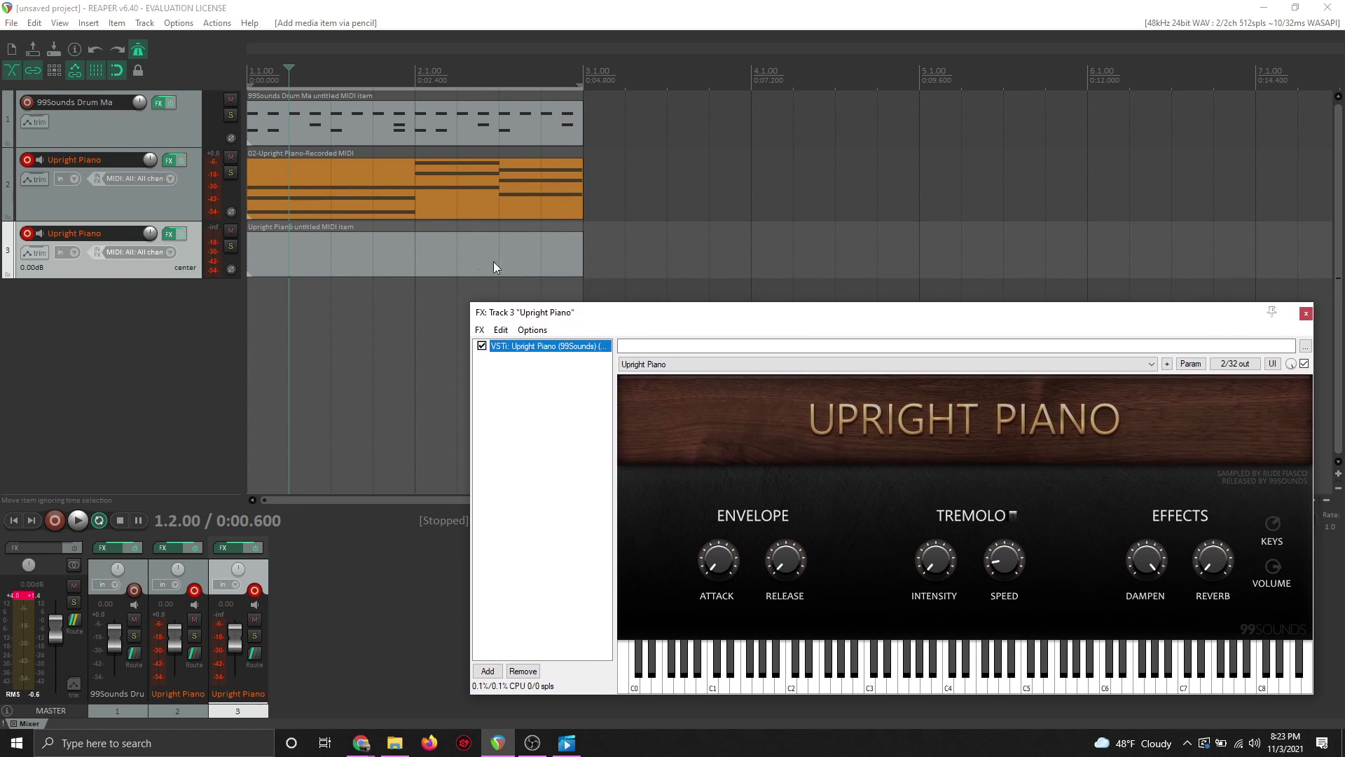
Open the empty MIDI item in the MIDI editor, switch to the piano roll view and preview some keys
{"action": "left_click", "coordinate": [392, 251]}
{"action": "double_click", "coordinate": [392, 250]}
{"action": "left_click_drag", "start_coordinate": [858, 114], "coordinate": [882, 83]}
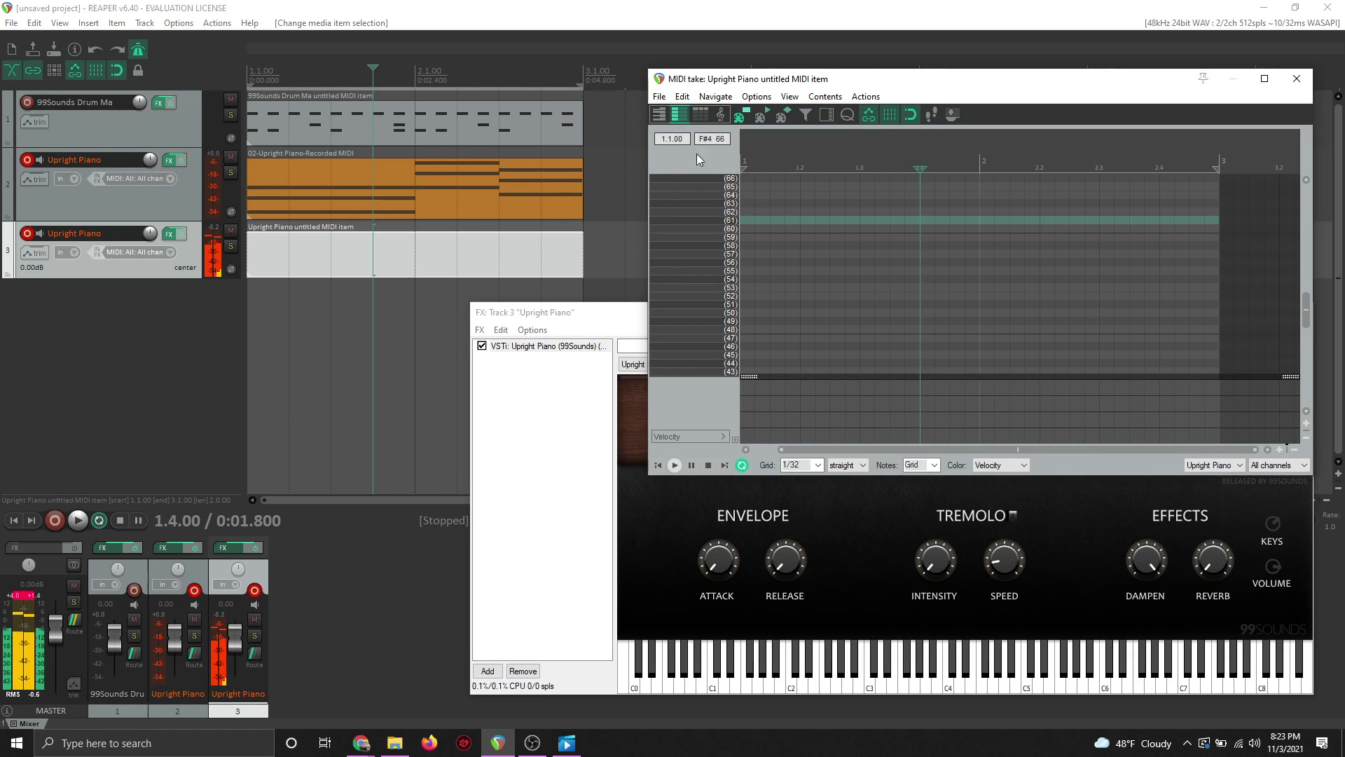
{"action": "left_click", "coordinate": [728, 221]}
{"action": "left_click", "coordinate": [666, 119]}
{"action": "scroll", "coordinate": [708, 325], "scroll_direction": "down", "scroll_amount": 1}
{"action": "left_click_drag", "start_coordinate": [705, 251], "coordinate": [715, 206]}
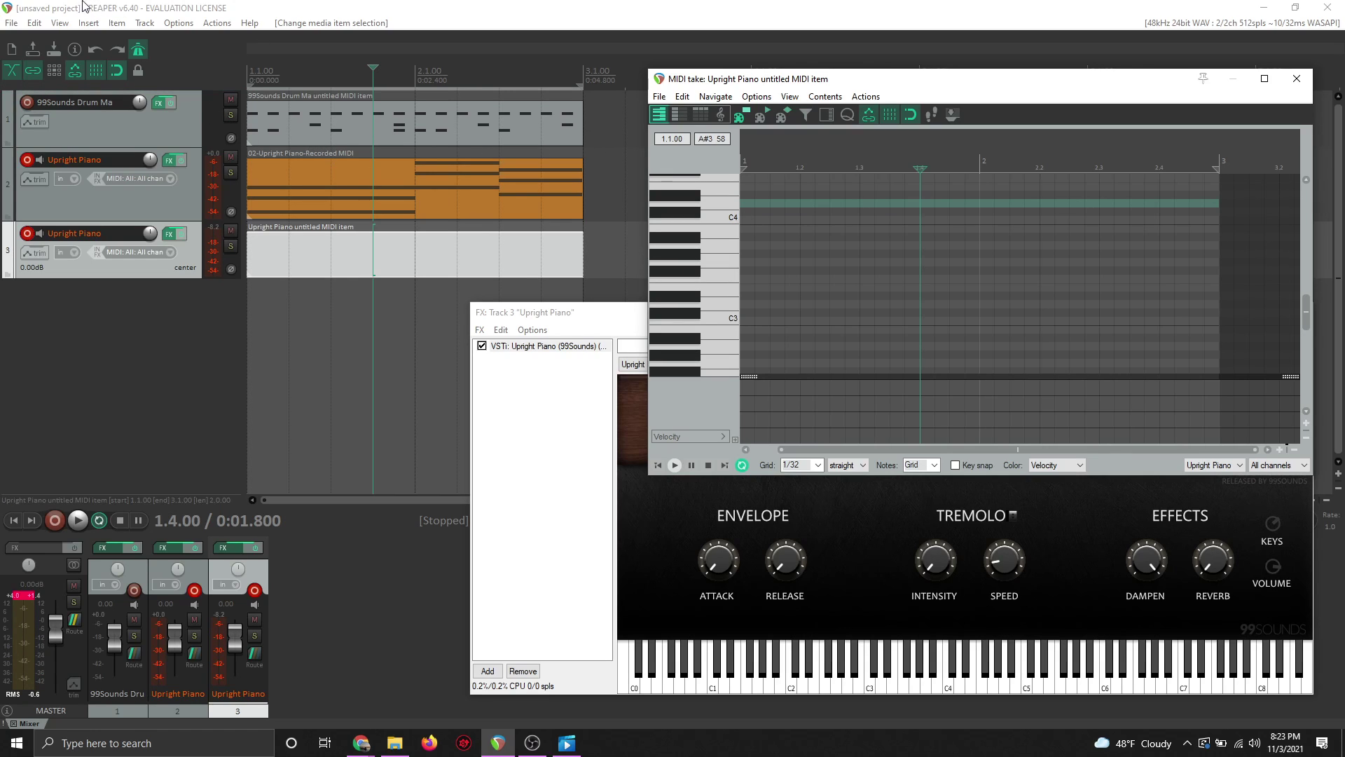
Show the virtual MIDI keyboard and place it below the arranged tracks
{"action": "left_click", "coordinate": [59, 23]}
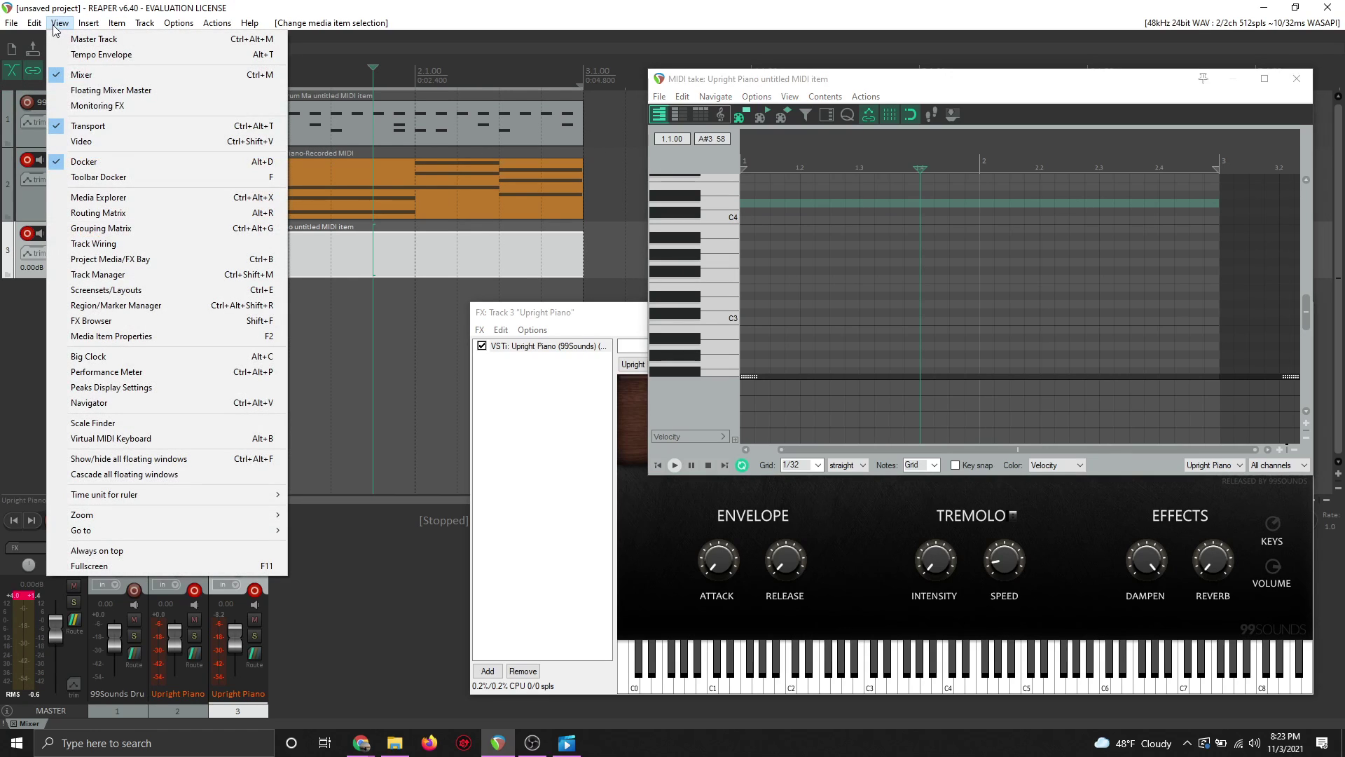
{"action": "left_click", "coordinate": [125, 442]}
{"action": "left_click_drag", "start_coordinate": [691, 185], "coordinate": [235, 391]}
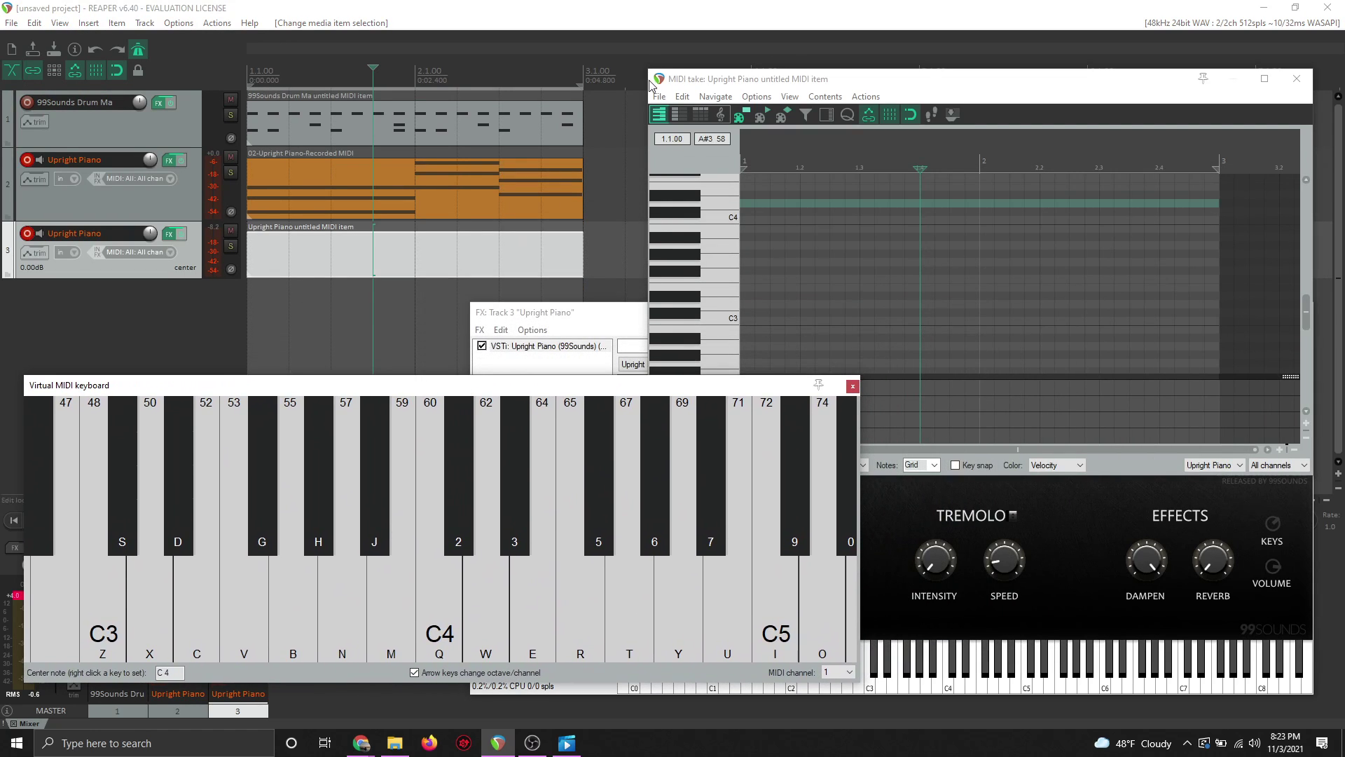
Play the loop and try melody notes such as B4, C5, G4, A4 and F4 on the virtual keyboard
{"action": "key", "text": "space"}
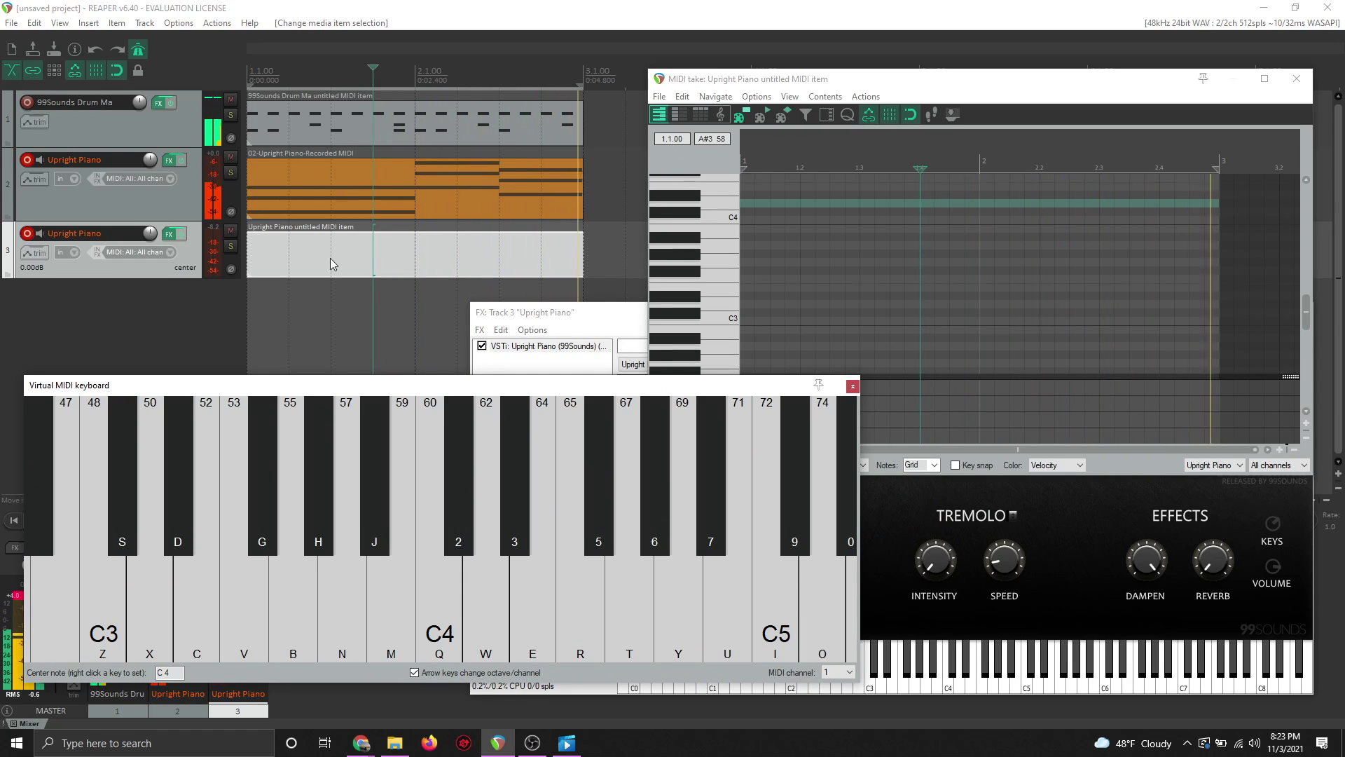
{"action": "key", "text": "u"}
{"action": "key", "text": "i"}
{"action": "key", "text": "t"}
{"action": "key", "text": "y"}
{"action": "key", "text": "r"}
{"action": "key", "text": "t"}
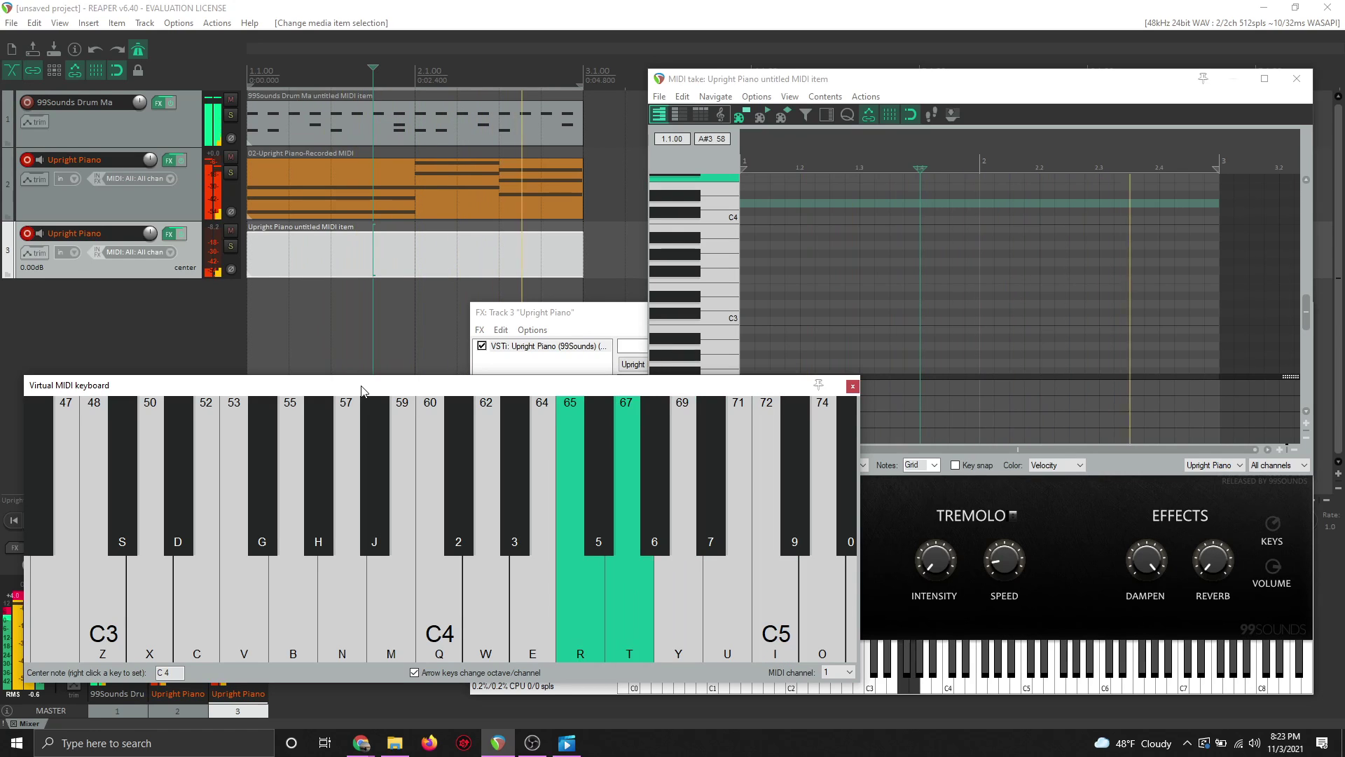
{"action": "key", "text": "t"}
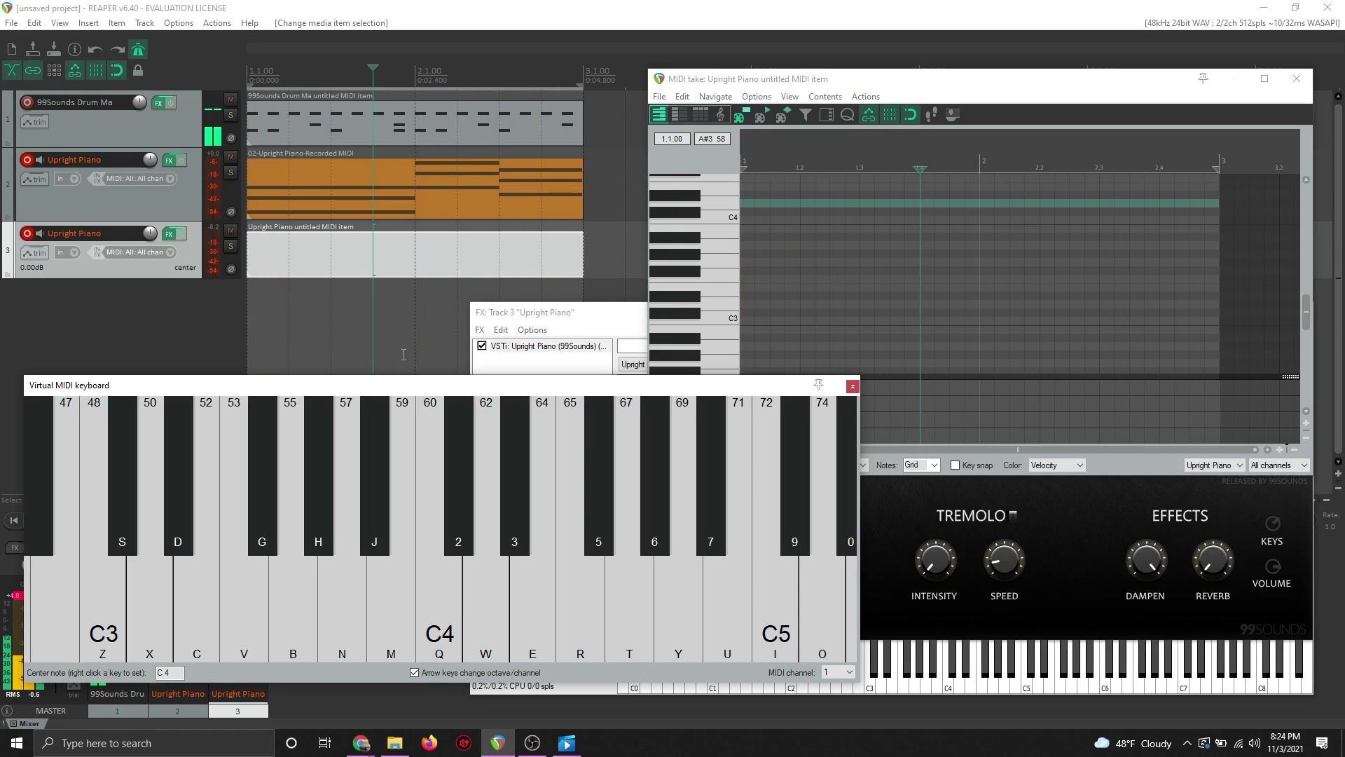
{"action": "key", "text": "t"}
{"action": "key", "text": "u"}
{"action": "key", "text": "u"}
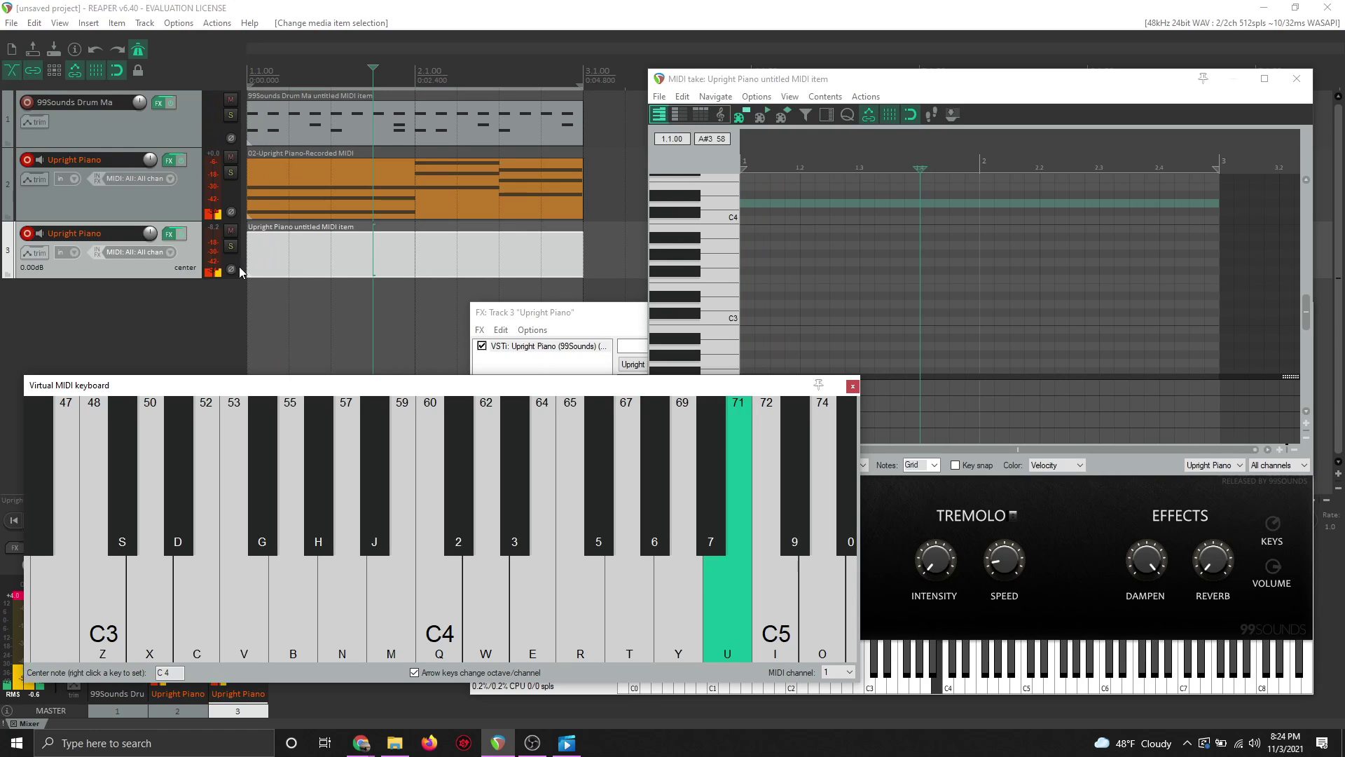
Select the second Upright Piano track and test the notes G4, B4, C5, E4 and A3 on the virtual keyboard
{"action": "left_click", "coordinate": [89, 269]}
{"action": "left_click", "coordinate": [566, 388]}
{"action": "key", "text": "t"}
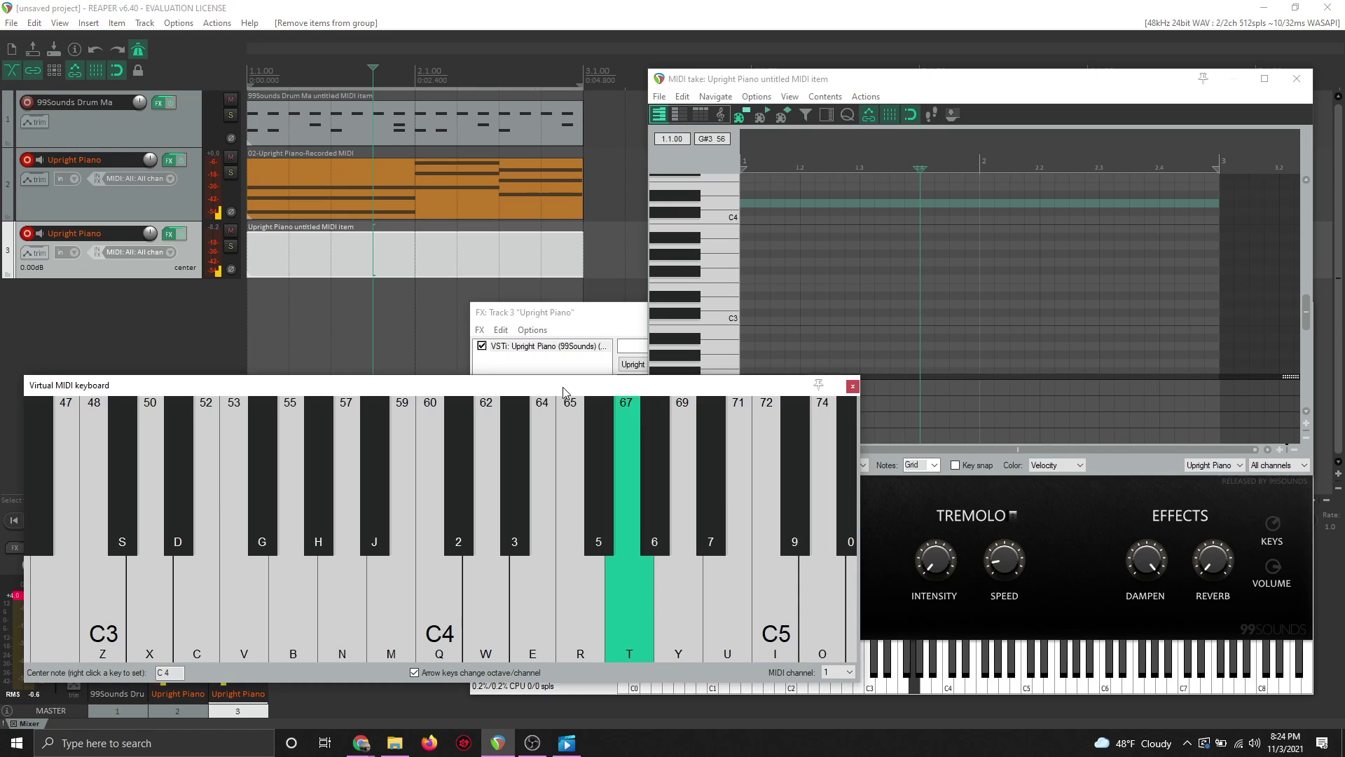
{"action": "key", "text": "u"}
{"action": "key", "text": "i"}
{"action": "key", "text": "u"}
{"action": "key", "text": "e"}
{"action": "key", "text": "e"}
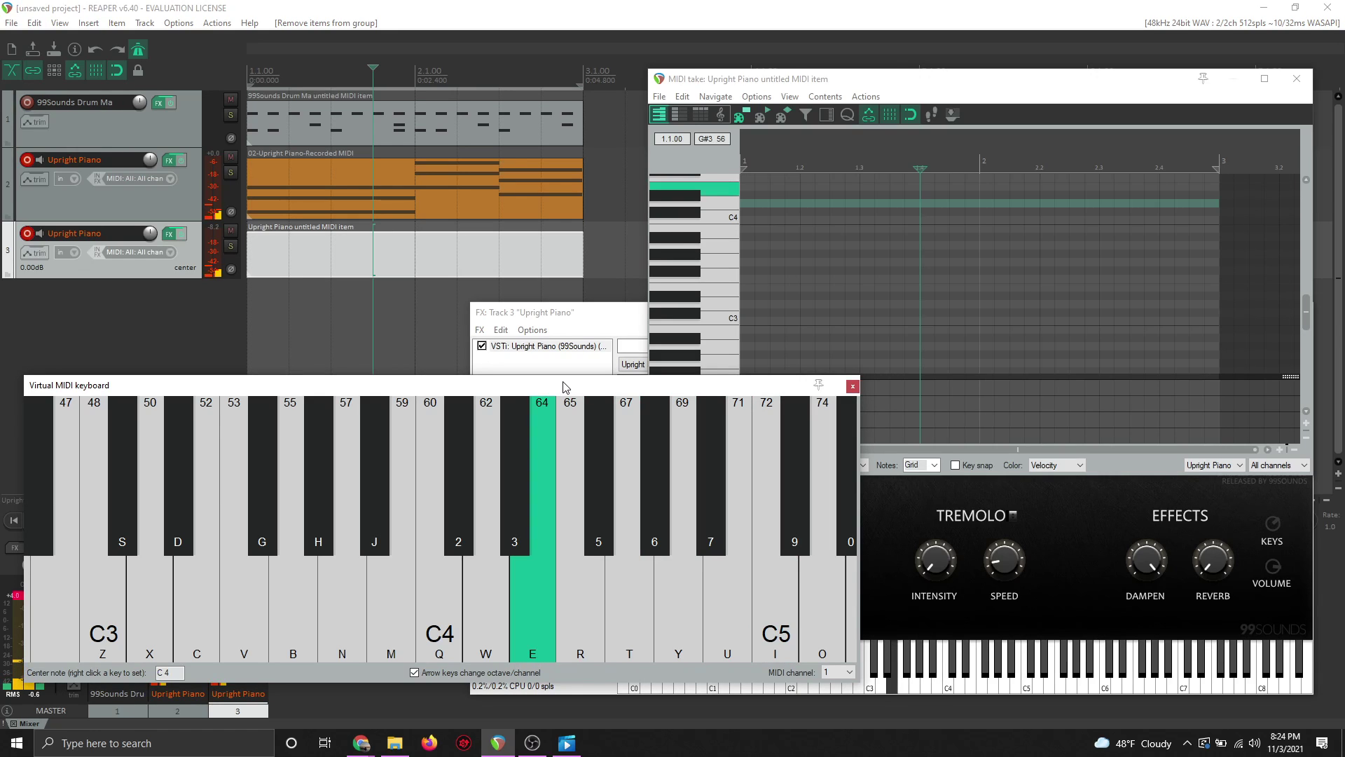
{"action": "key", "text": "n"}
{"action": "key", "text": "n"}
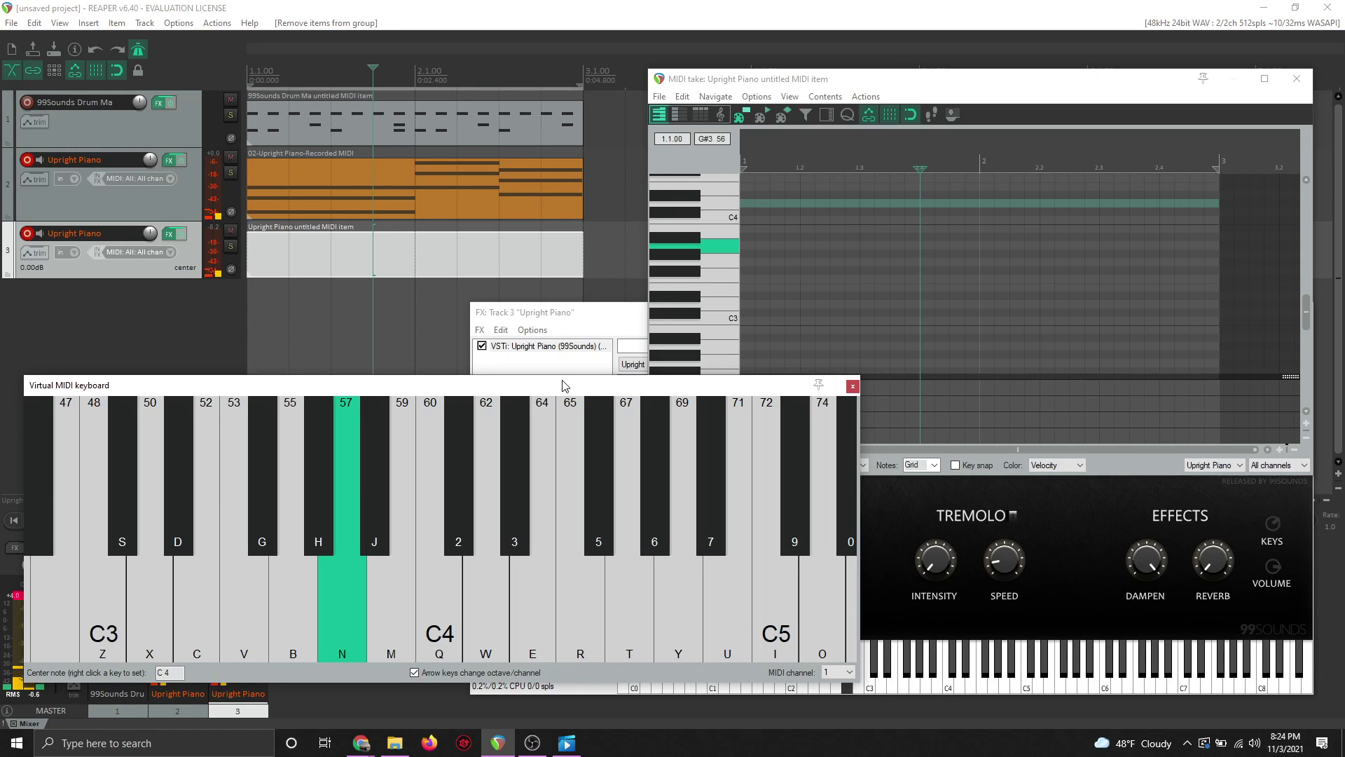
{"action": "key", "text": "n"}
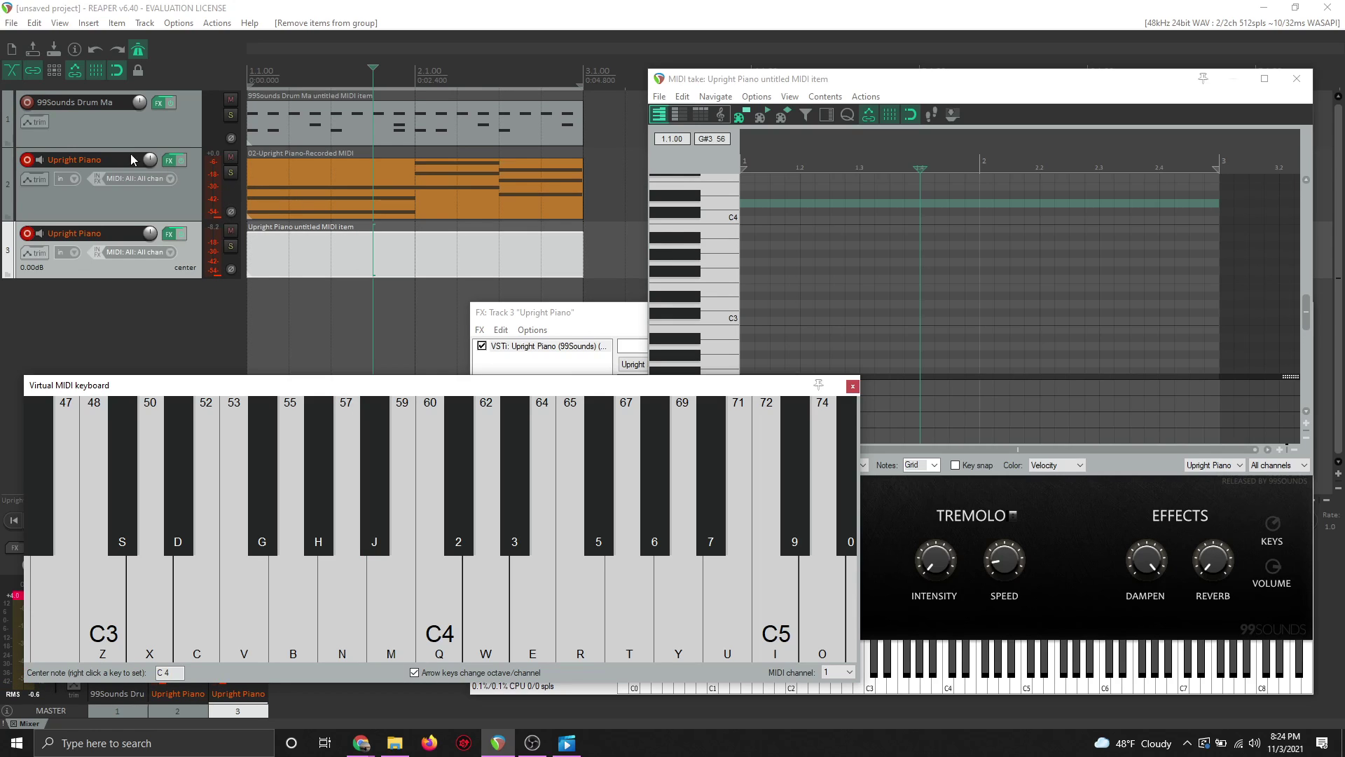
Disarm recording on the first Upright Piano track, dismissing any item nudge settings
{"action": "left_click", "coordinate": [27, 160]}
{"action": "key", "text": "n"}
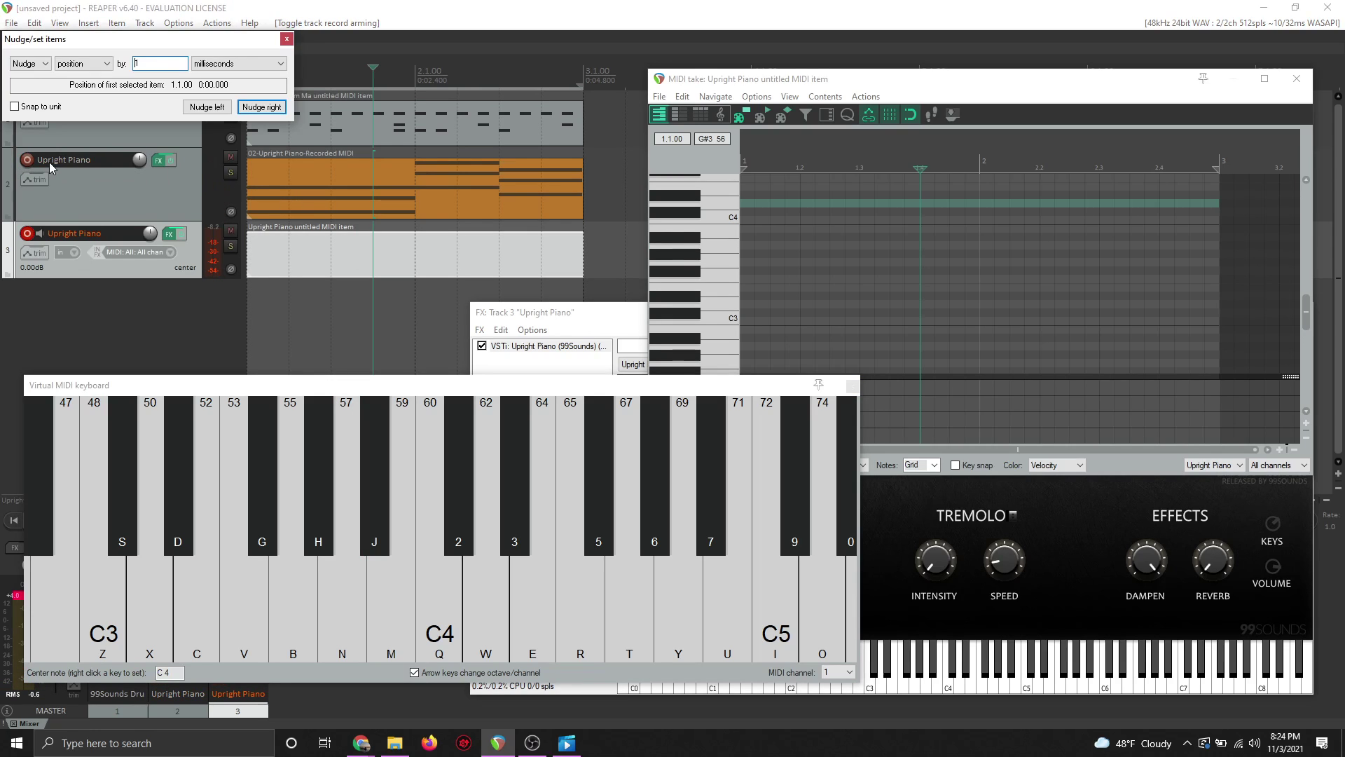
{"action": "left_click", "coordinate": [287, 39]}
Test the notes D#3 and A#3 on the virtual MIDI keyboard with only the second piano armed, and close the keyboard
{"action": "left_click", "coordinate": [270, 387]}
{"action": "key", "text": "d"}
{"action": "key", "text": "j"}
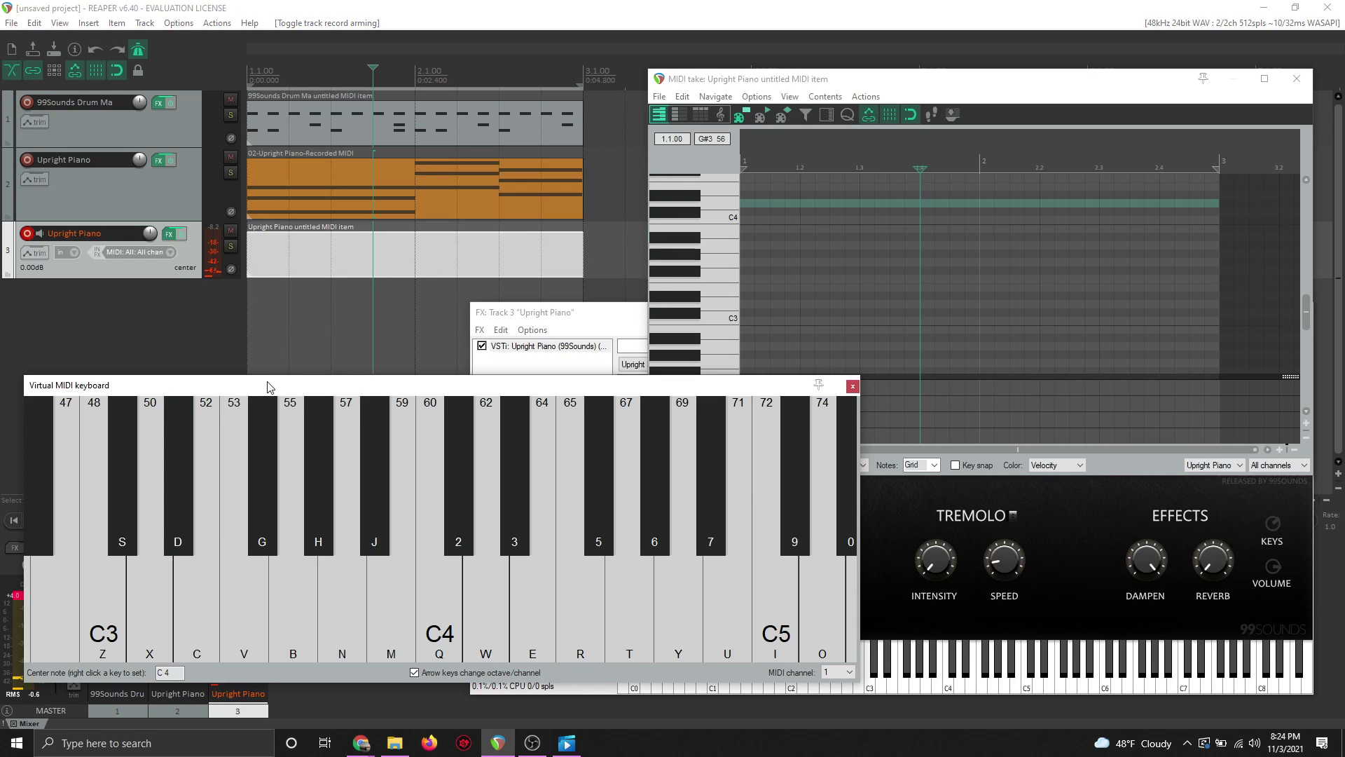
{"action": "key", "text": "j"}
{"action": "key", "text": "j"}
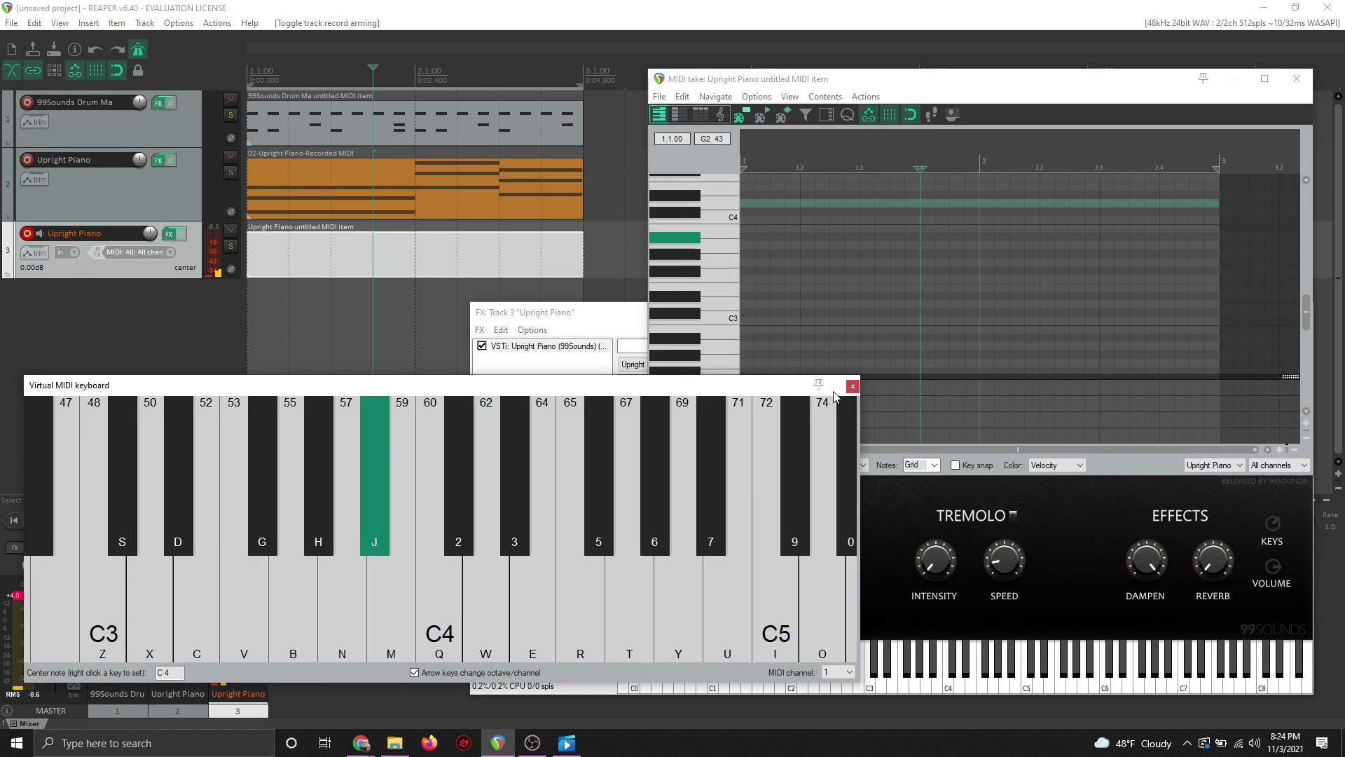
{"action": "left_click", "coordinate": [852, 386]}
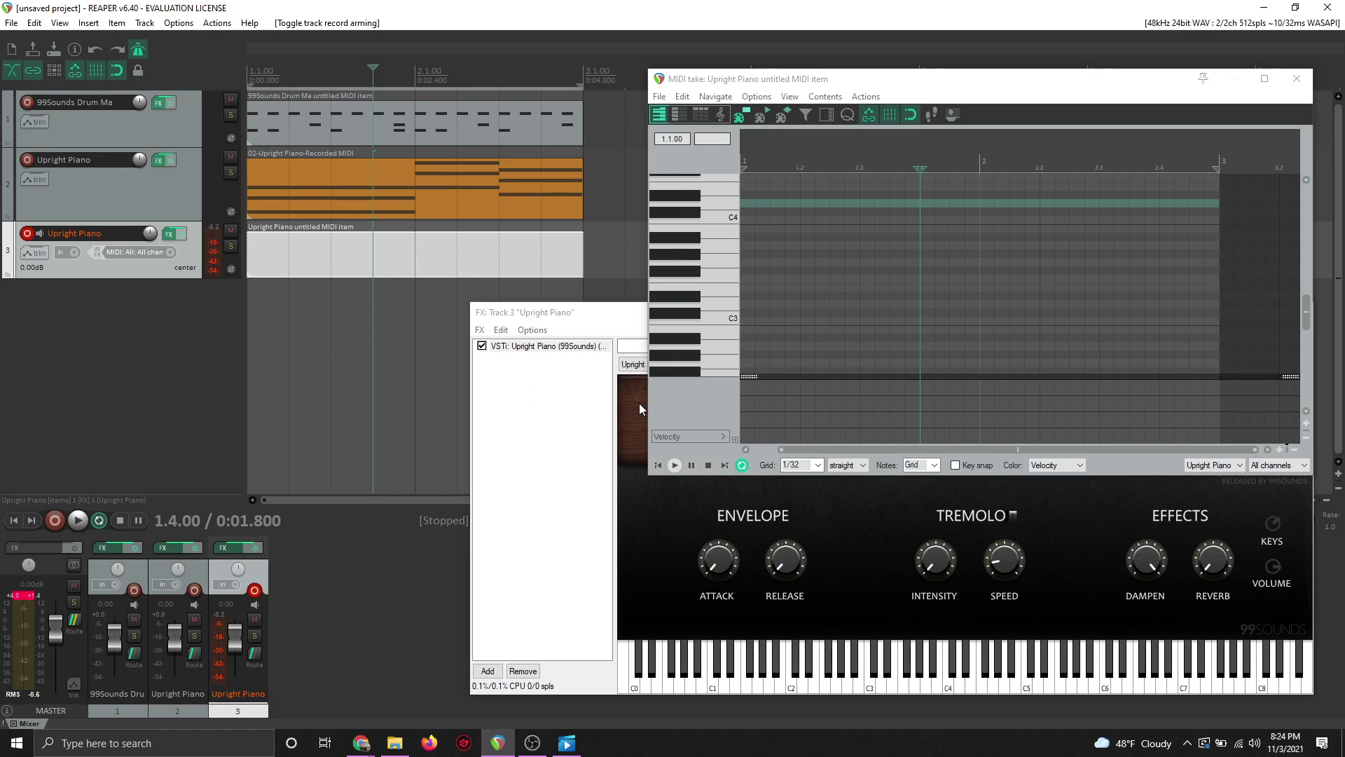
{"action": "left_click", "coordinate": [719, 264]}
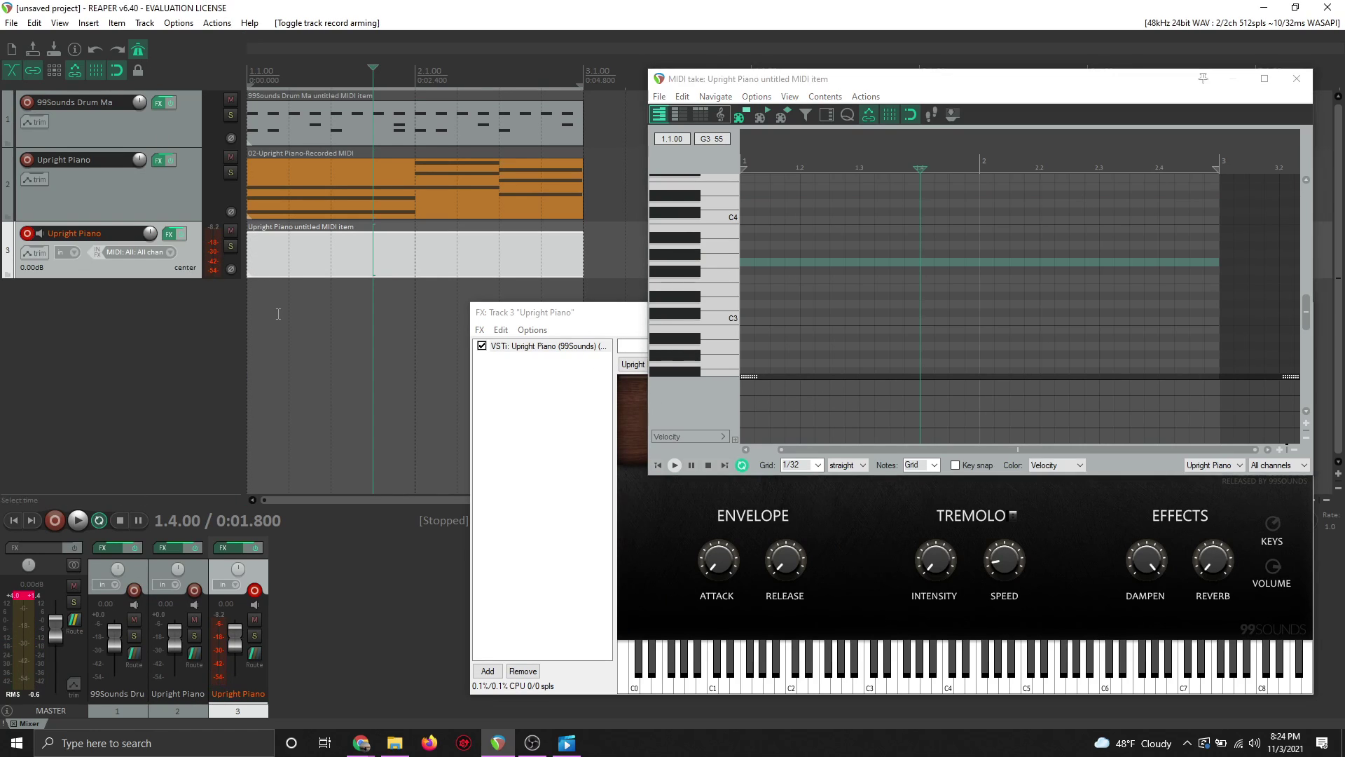
{"action": "left_click", "coordinate": [88, 23]}
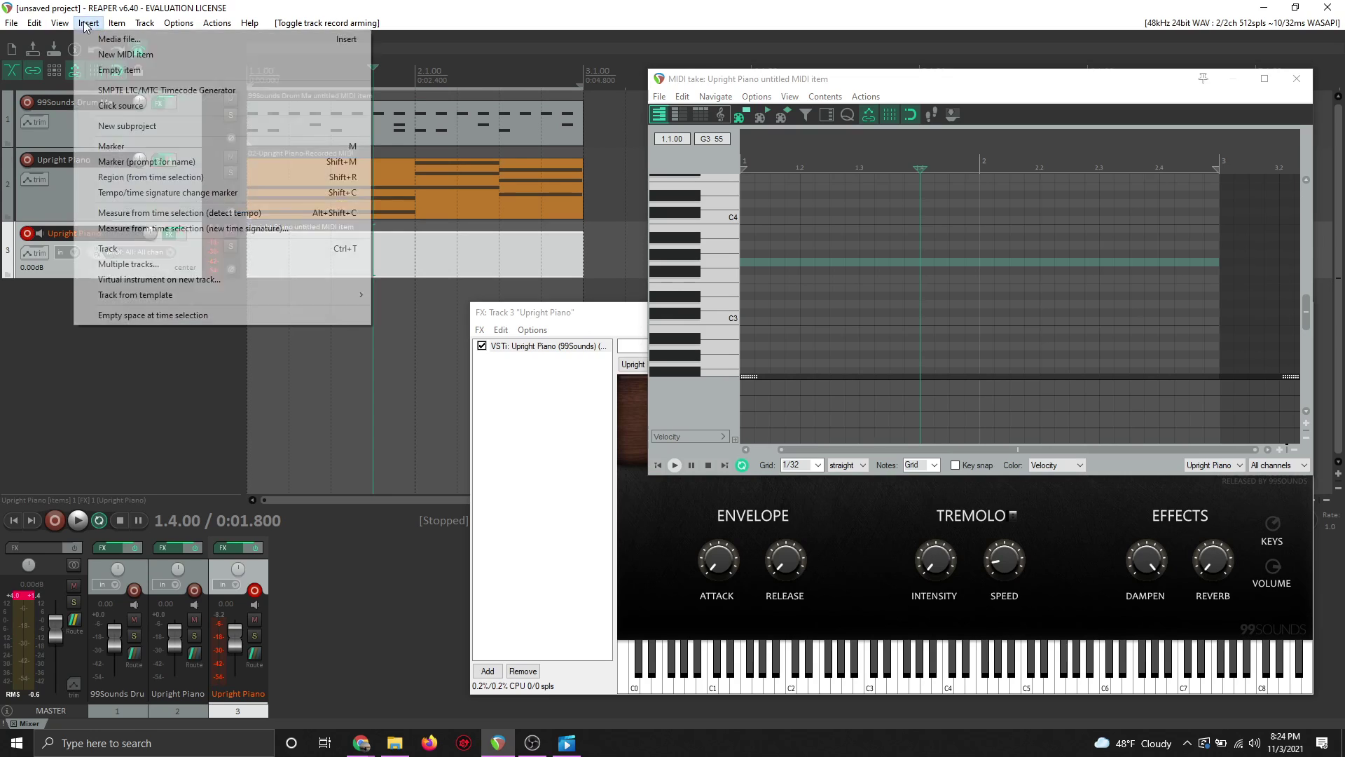
{"action": "left_click", "coordinate": [161, 279]}
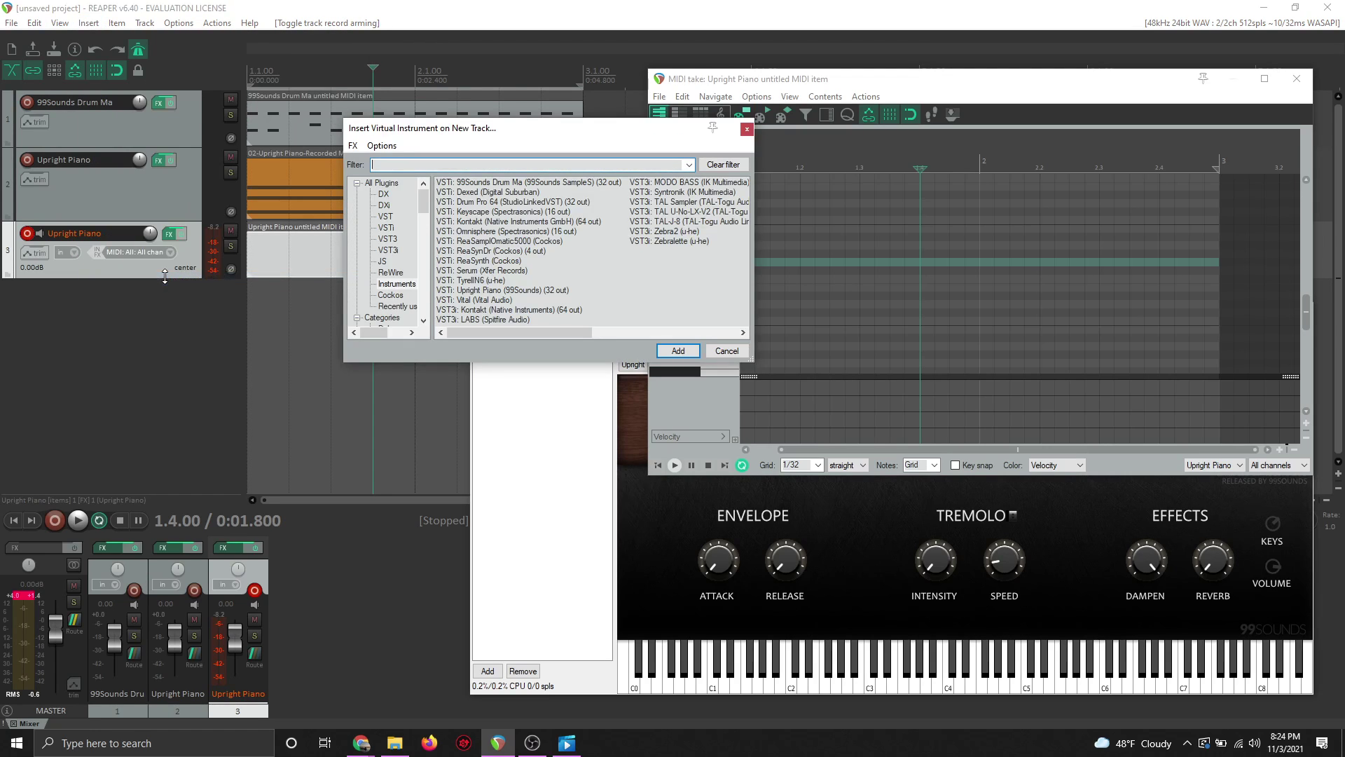
{"action": "left_click", "coordinate": [747, 129]}
Reopen the virtual MIDI keyboard and test the notes G4 and B4 on the armed piano track
{"action": "left_click", "coordinate": [59, 23]}
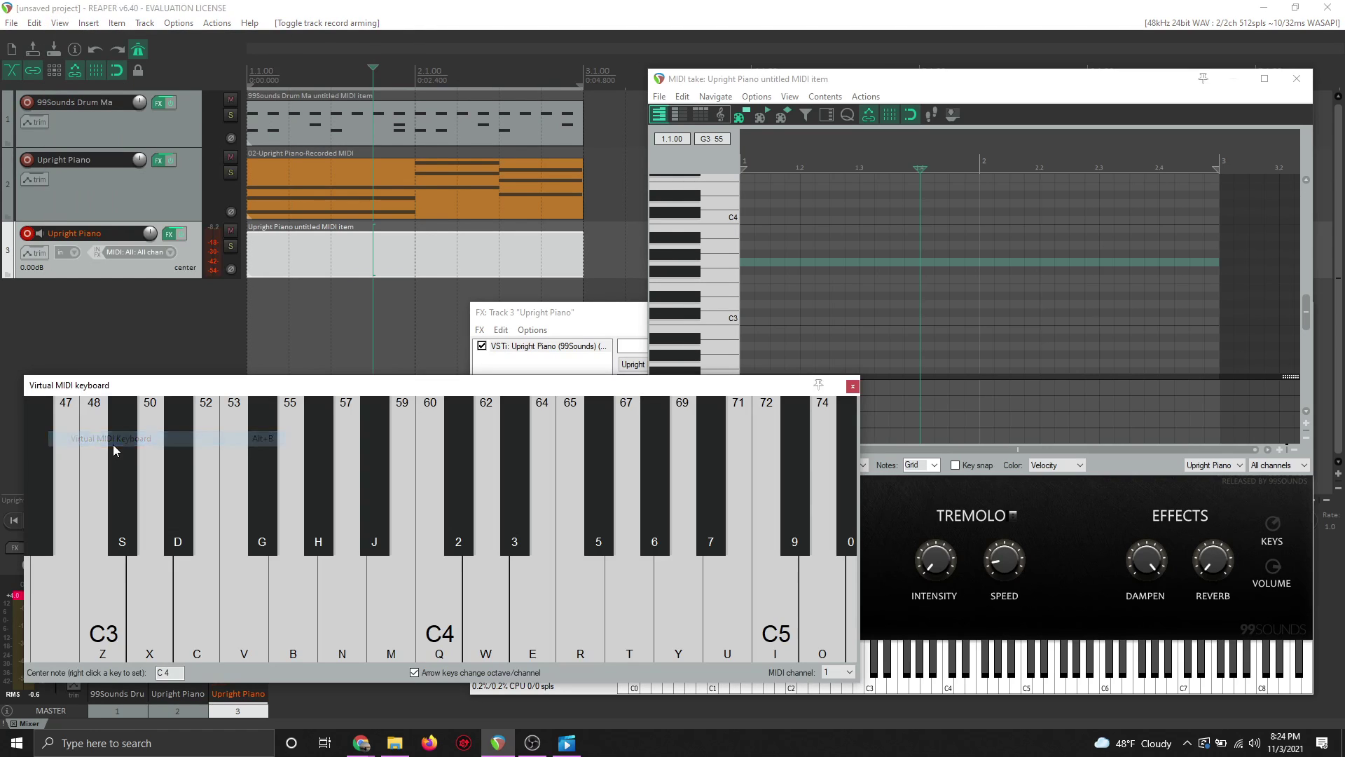
{"action": "left_click", "coordinate": [112, 440]}
{"action": "key", "text": "t"}
{"action": "key", "text": "u"}
{"action": "key", "text": "u"}
{"action": "key", "text": "u"}
{"action": "key", "text": "u"}
Reposition the virtual MIDI keyboard clear of the mixer while repeating the B4 note
{"action": "left_click_drag", "start_coordinate": [480, 392], "coordinate": [659, 275]}
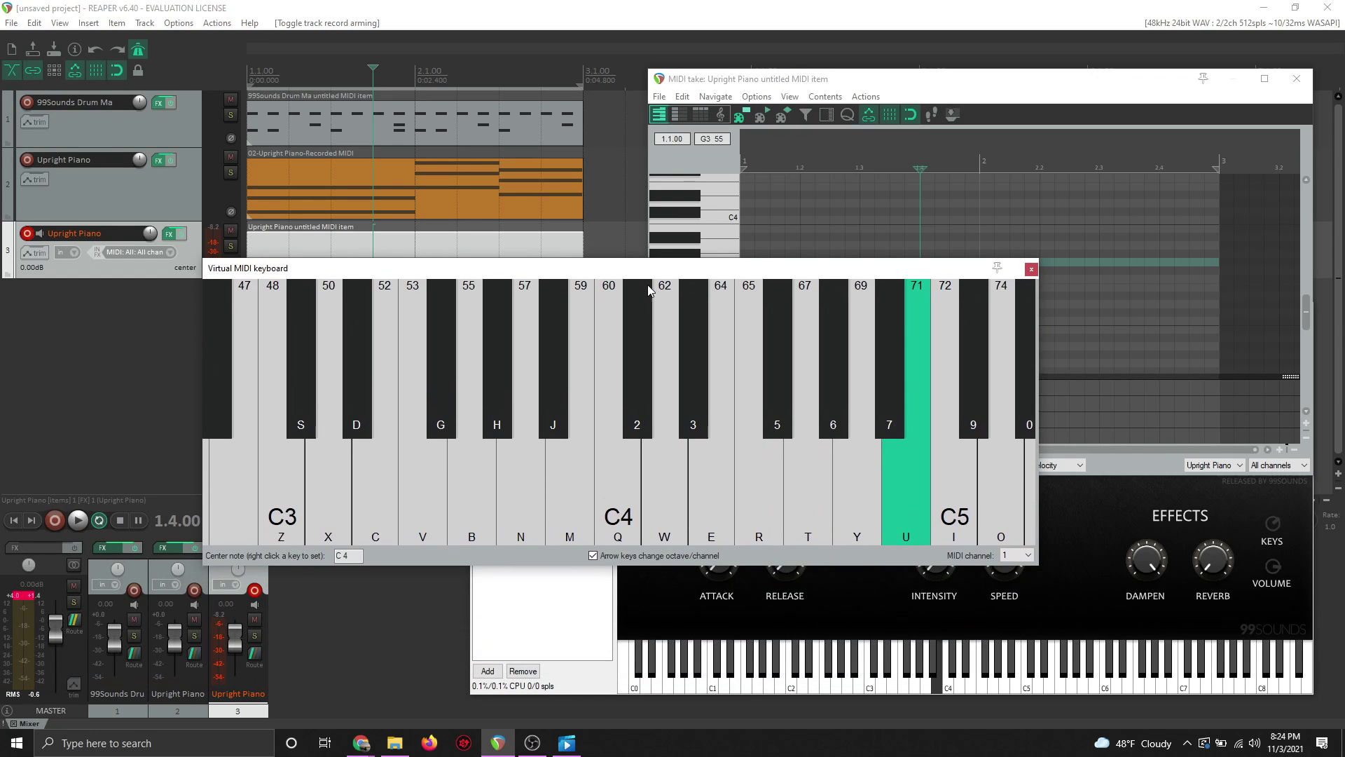
{"action": "key", "text": "u"}
{"action": "left_click_drag", "start_coordinate": [644, 278], "coordinate": [647, 357]}
{"action": "key", "text": "u"}
{"action": "key", "text": "u"}
{"action": "left_click_drag", "start_coordinate": [379, 349], "coordinate": [596, 245]}
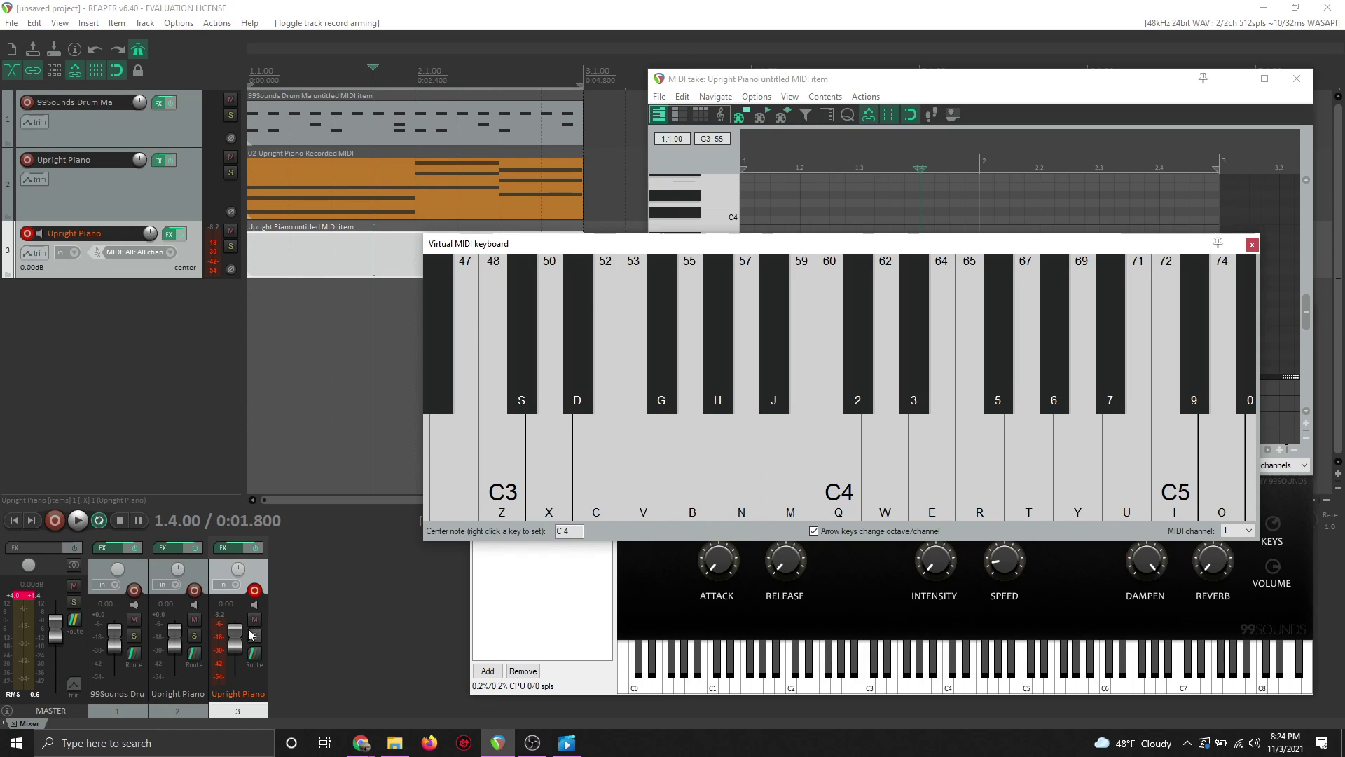
Check the loudness of G4 and raise the second Upright Piano track's volume to 12.00 dB
{"action": "key", "text": "t"}
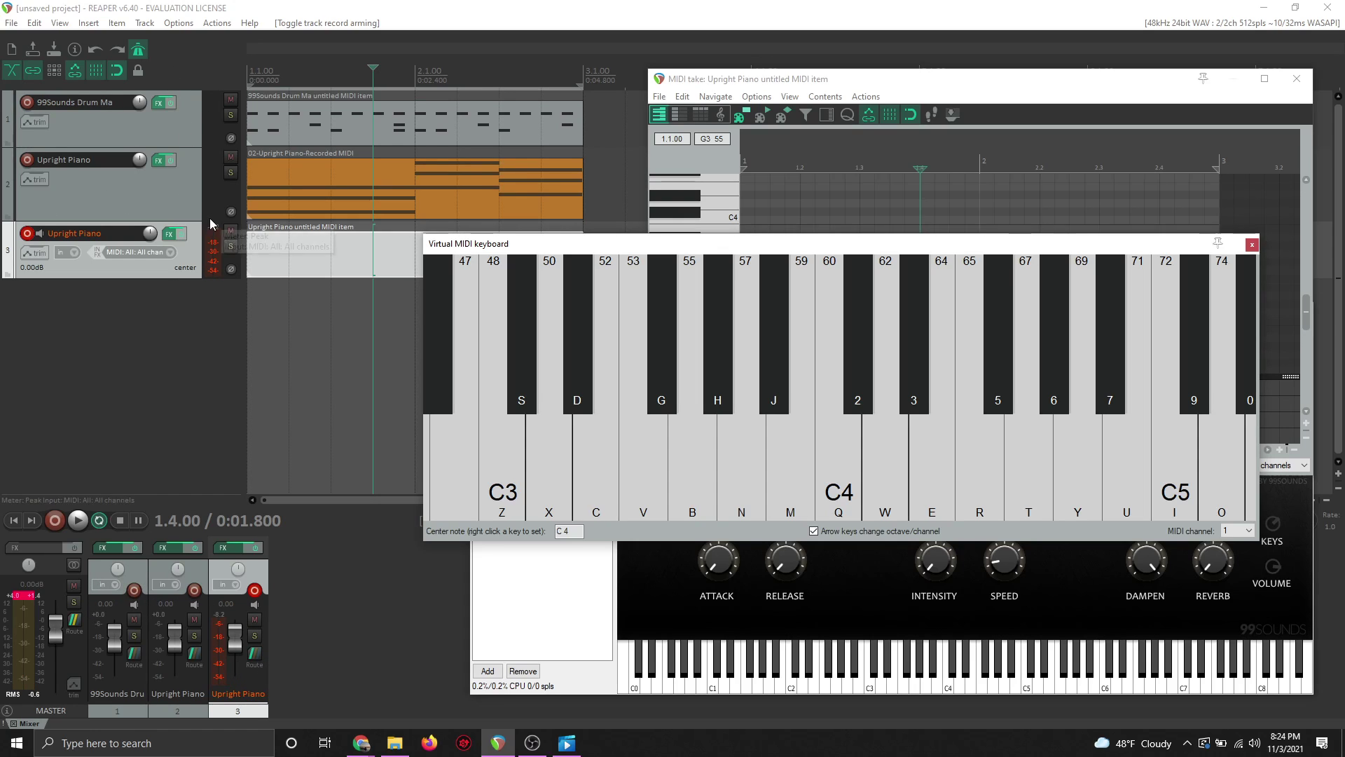
{"action": "key", "text": "t"}
{"action": "key", "text": "t"}
{"action": "key", "text": "t"}
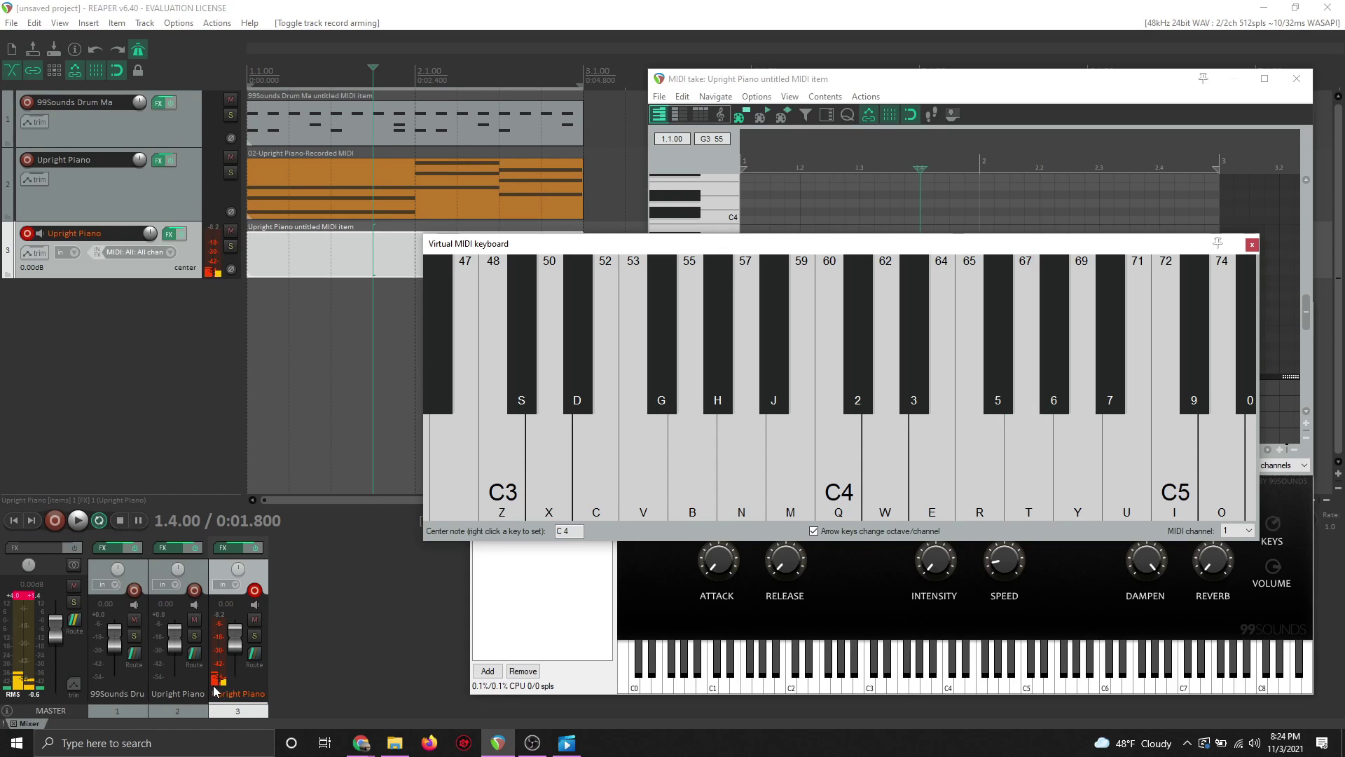
{"action": "left_click_drag", "start_coordinate": [233, 655], "coordinate": [238, 610]}
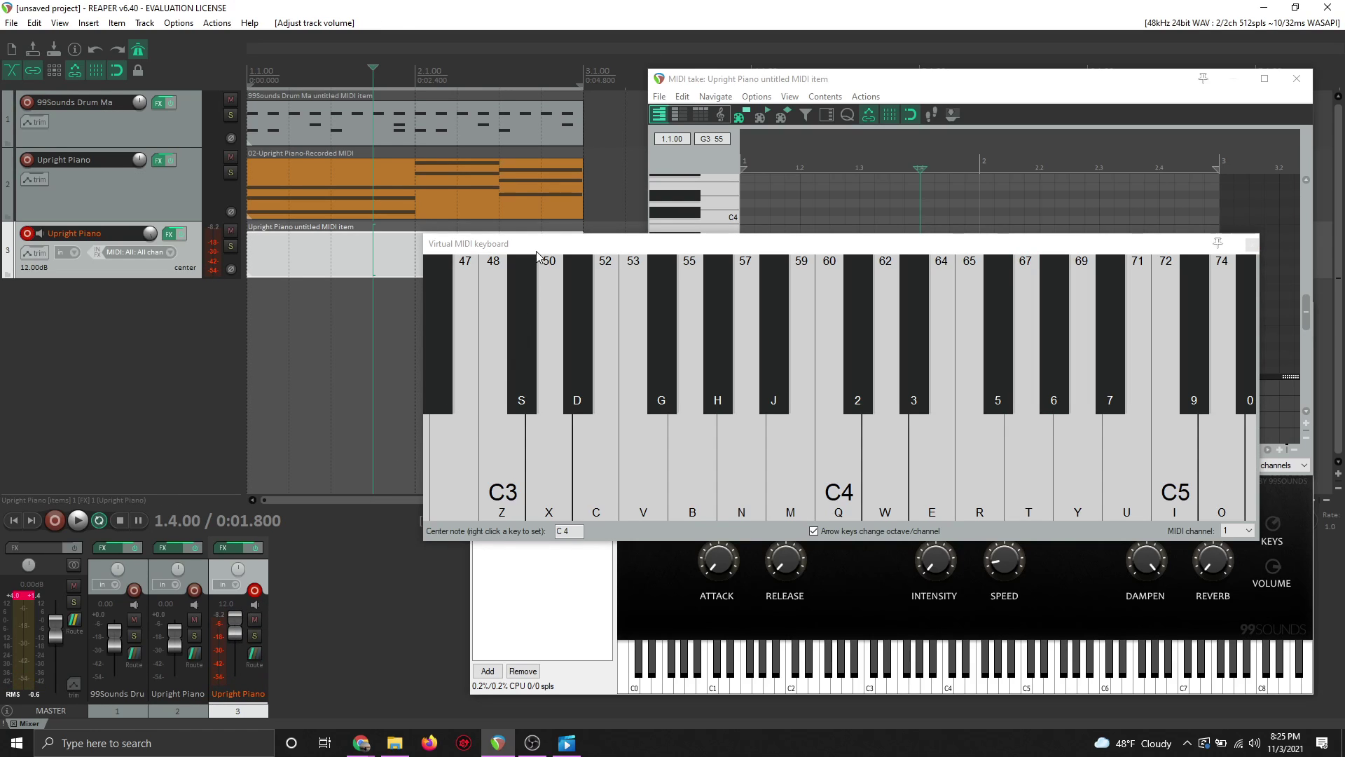
Play notes such as A4, G4, F4, D5, D#3 and F3 on the virtual keyboard to check the louder piano
{"action": "left_click", "coordinate": [544, 291]}
{"action": "key", "text": "y"}
{"action": "key", "text": "t"}
{"action": "key", "text": "r"}
{"action": "key", "text": "o"}
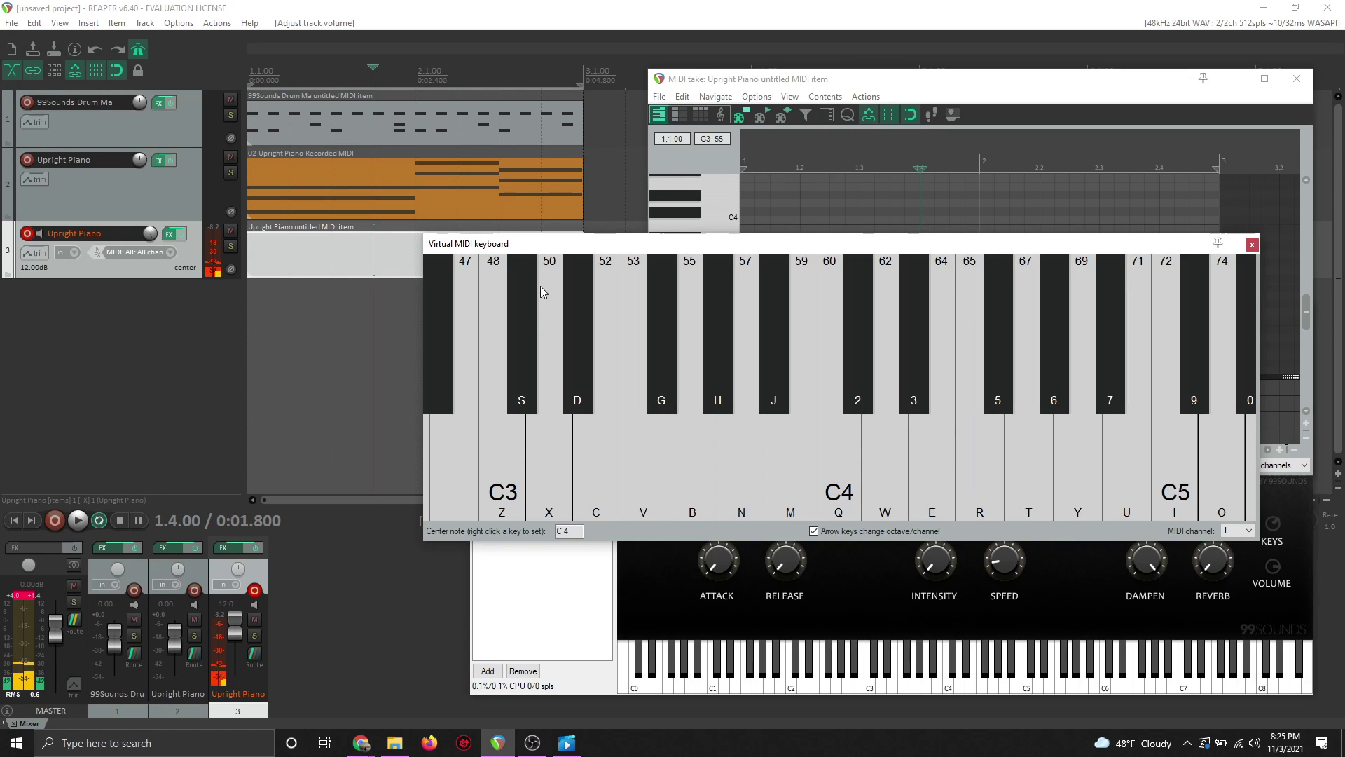
{"action": "key", "text": "d"}
{"action": "key", "text": "v"}
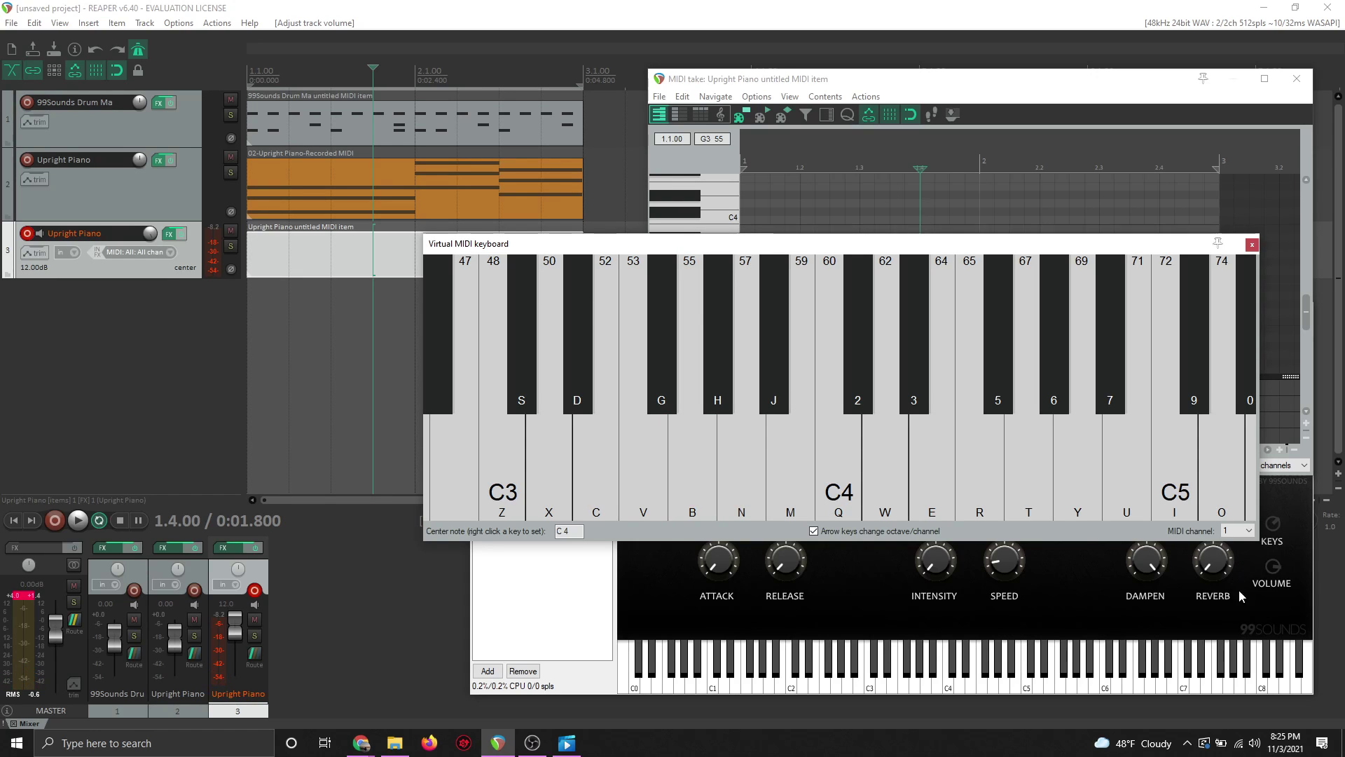
Bring the Upright Piano plugin window forward and move the virtual keyboard off the MIDI editor's piano roll
{"action": "left_click", "coordinate": [1200, 621]}
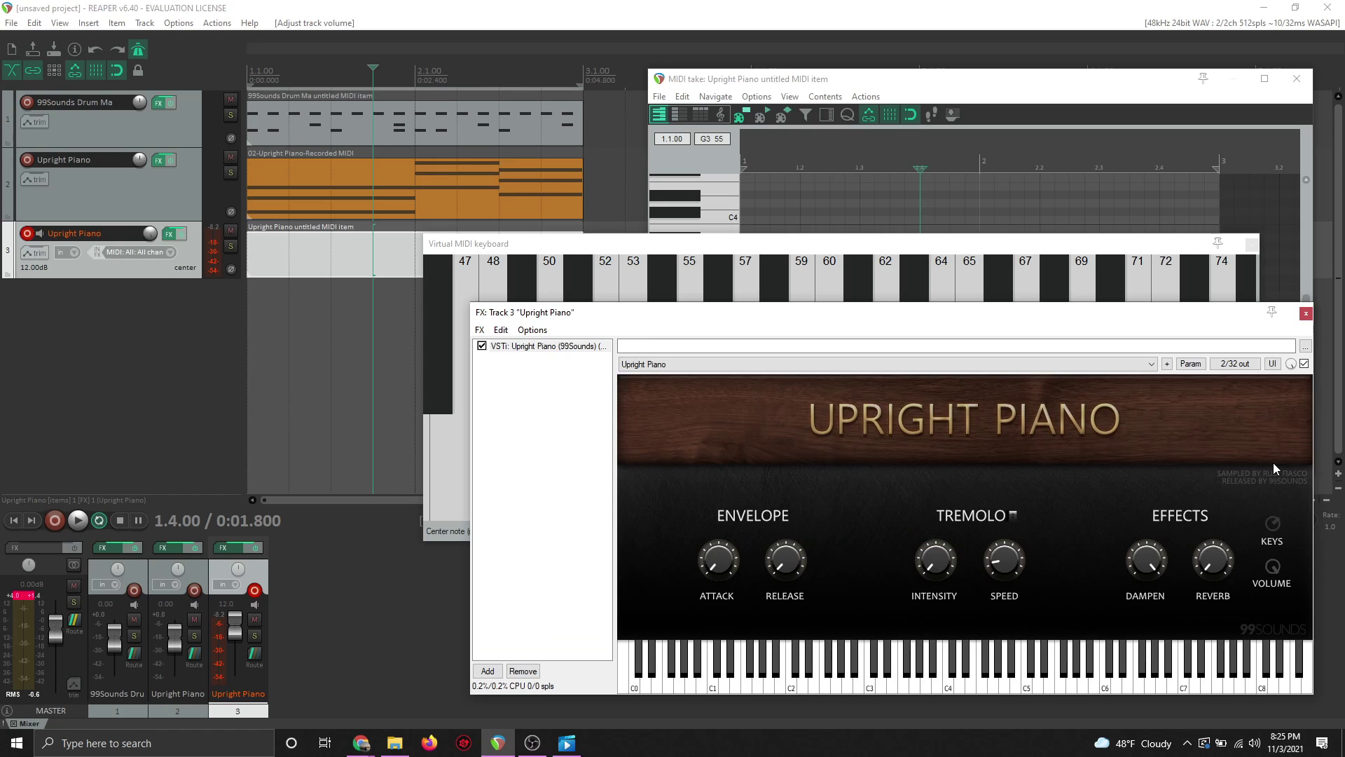
{"action": "left_click", "coordinate": [732, 256]}
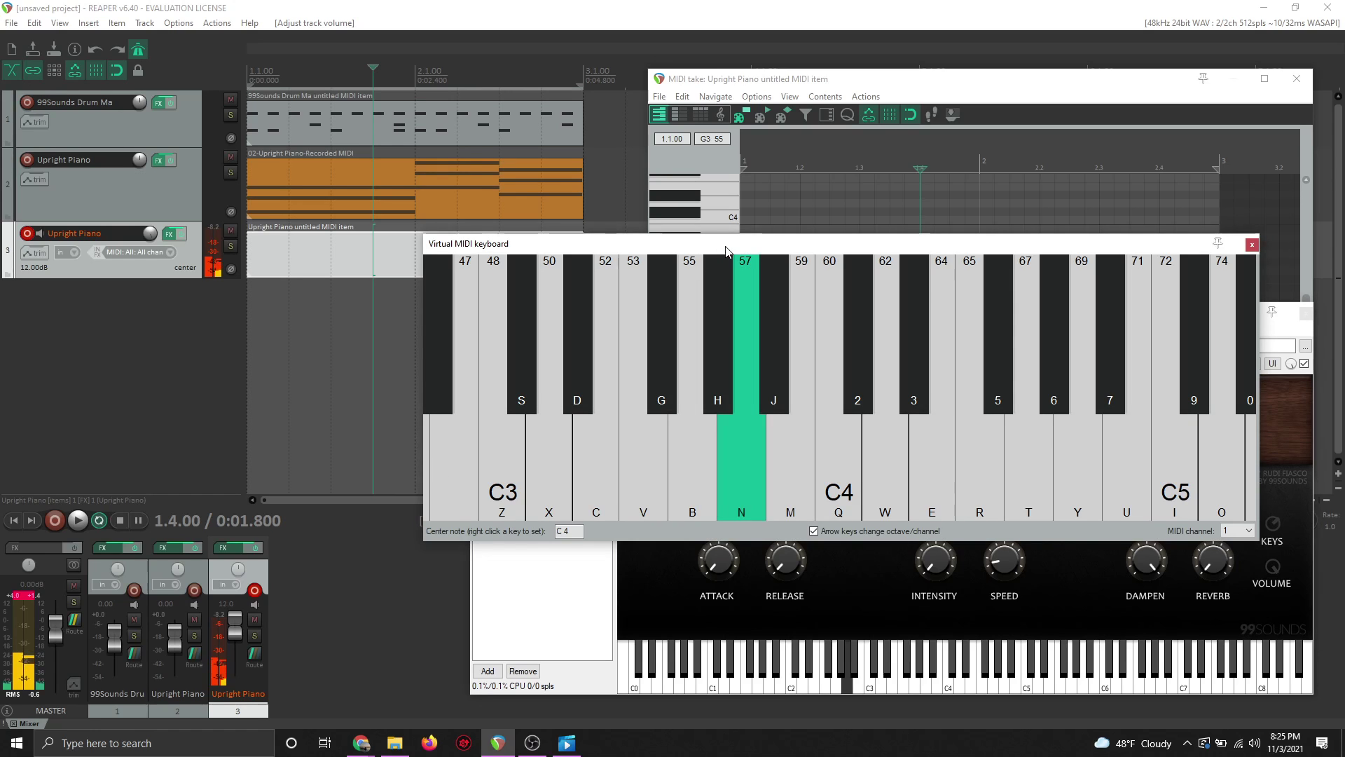
{"action": "left_click_drag", "start_coordinate": [733, 246], "coordinate": [468, 360]}
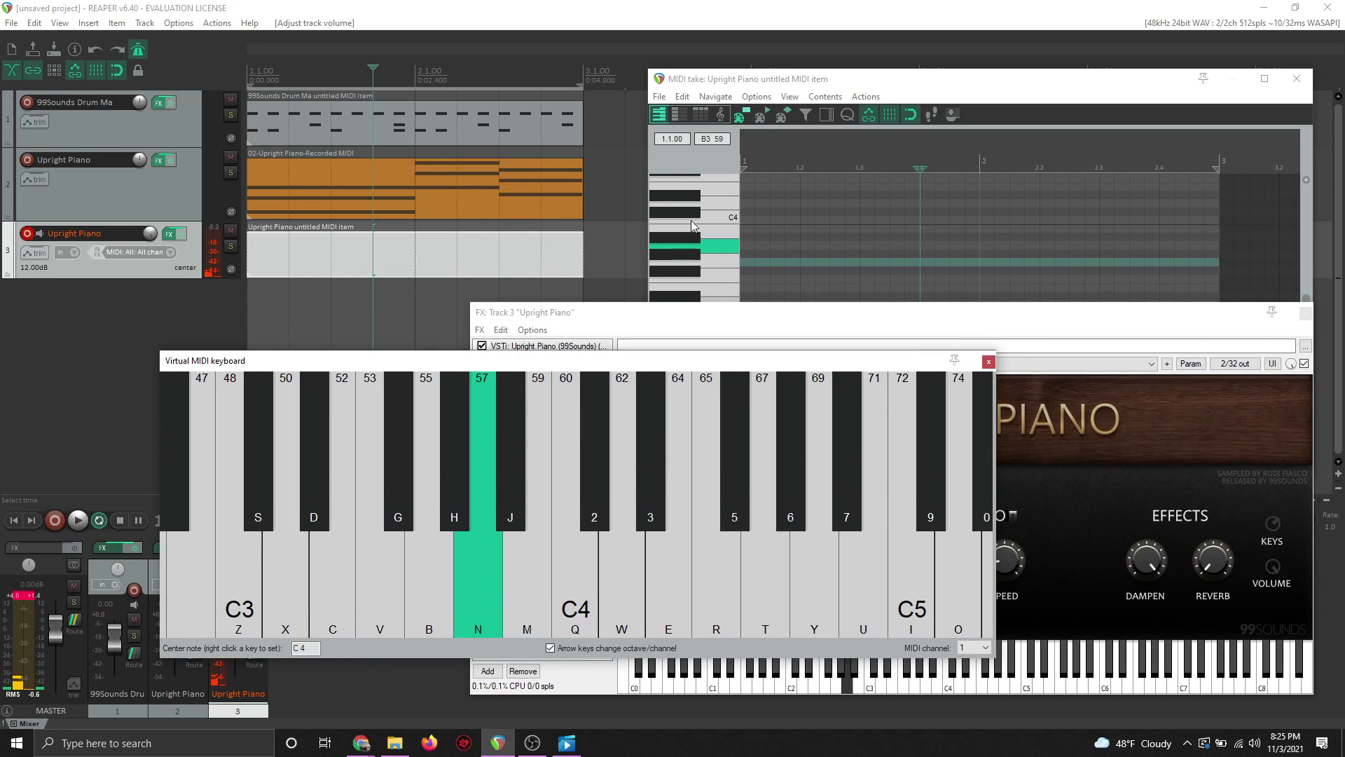
Close the virtual MIDI keyboard and lower the second Upright Piano track's volume to -4.12 dB
{"action": "left_click", "coordinate": [722, 249]}
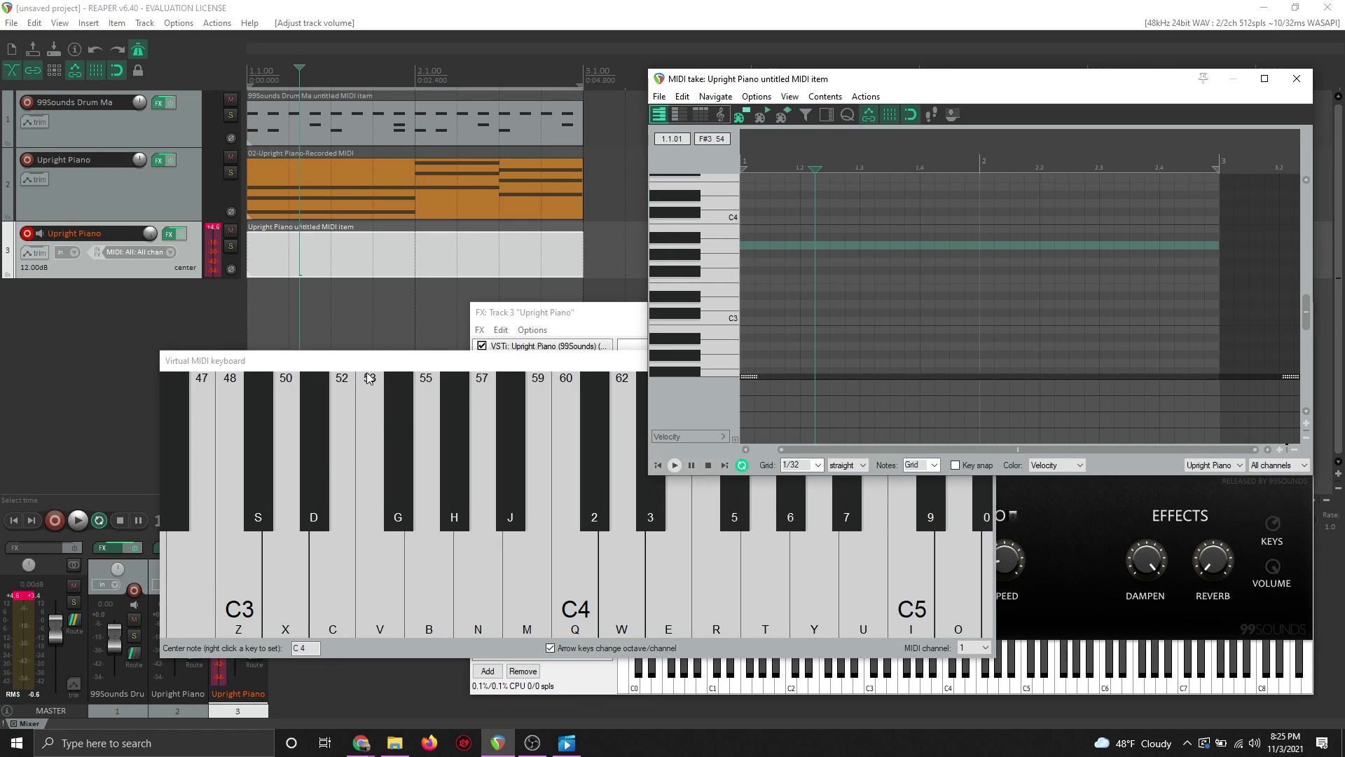
{"action": "left_click", "coordinate": [368, 369]}
{"action": "left_click", "coordinate": [988, 361]}
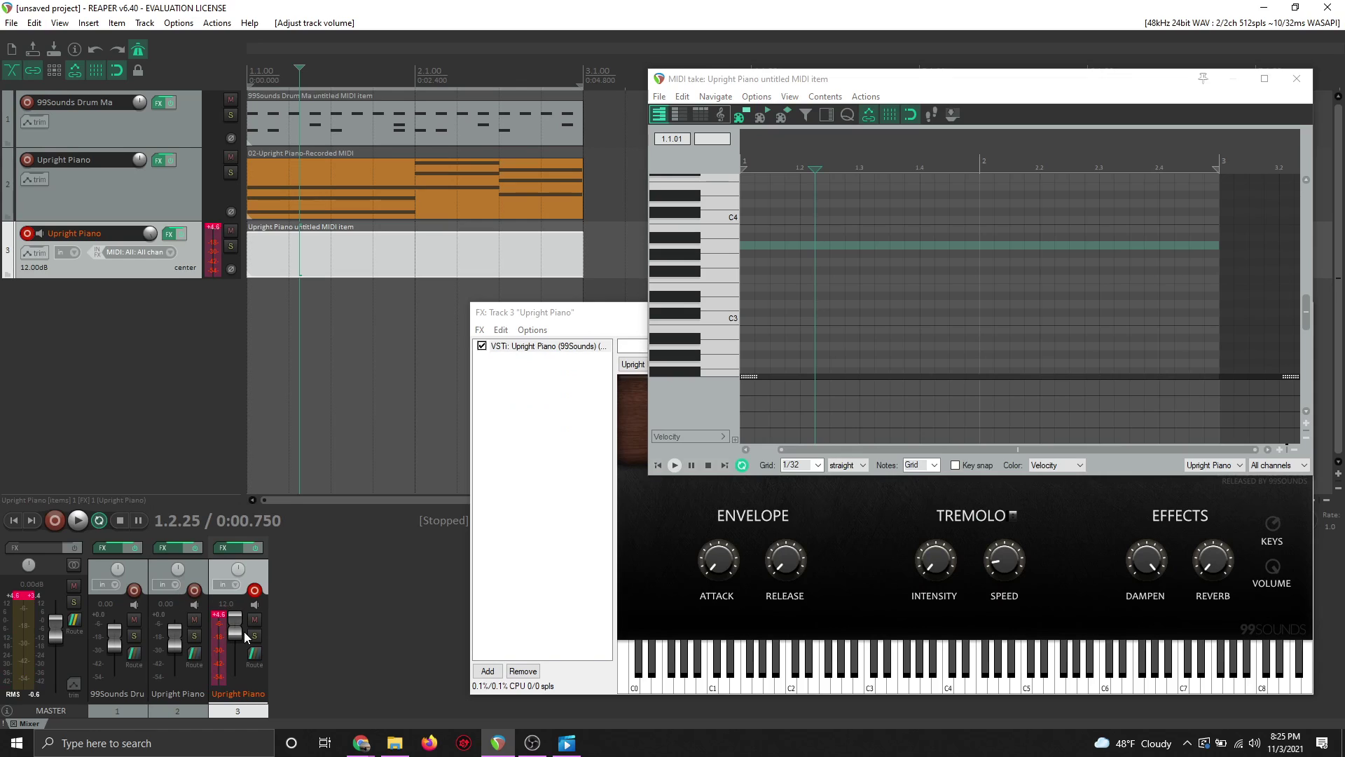
{"action": "left_click_drag", "start_coordinate": [241, 639], "coordinate": [235, 649]}
Play the loop while auditioning pitches on the MIDI editor's piano keys to find the melody's register
{"action": "key", "text": "space"}
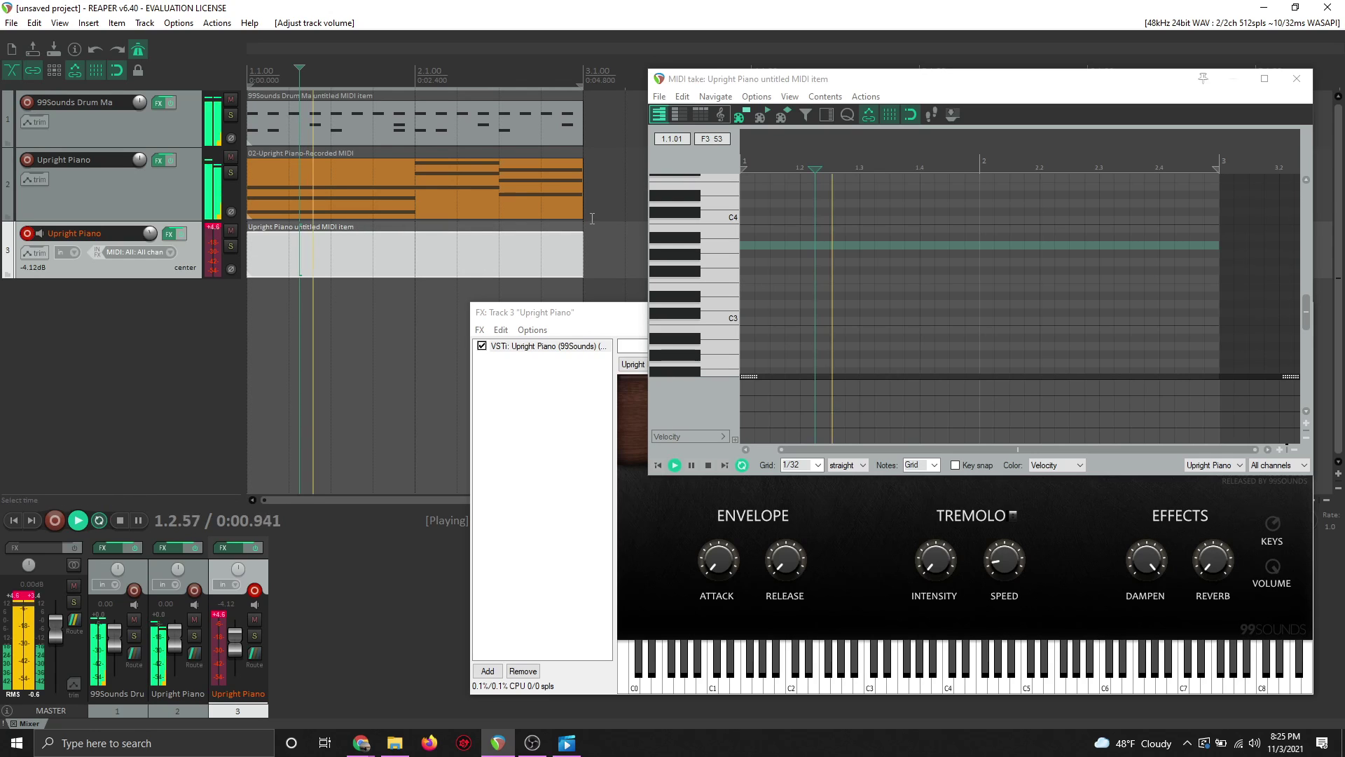
{"action": "scroll", "coordinate": [738, 321], "scroll_direction": "up", "scroll_amount": 3}
{"action": "left_click", "coordinate": [722, 299]}
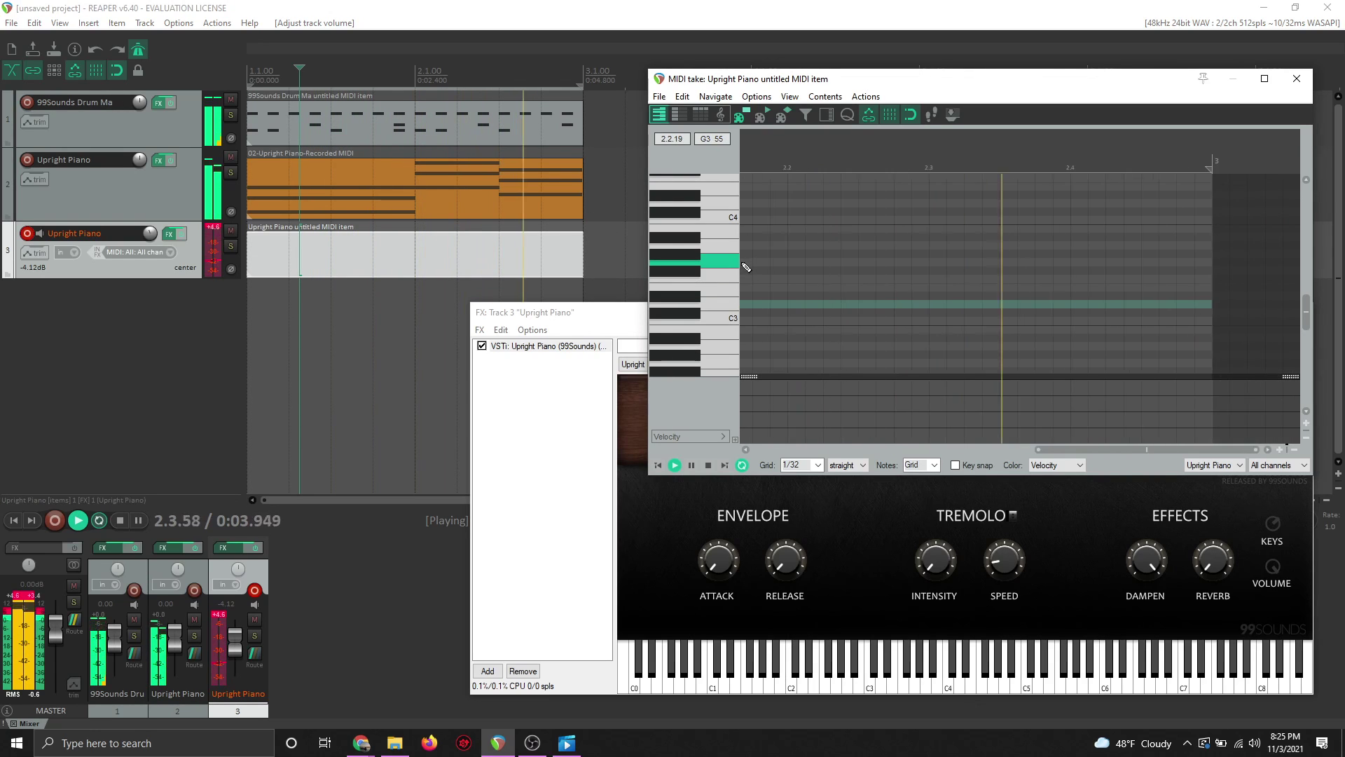
{"action": "scroll", "coordinate": [714, 272], "scroll_direction": "down", "scroll_amount": 3}
{"action": "scroll", "coordinate": [714, 271], "scroll_direction": "up", "scroll_amount": 3}
{"action": "left_click", "coordinate": [725, 246]}
{"action": "scroll", "coordinate": [724, 249], "scroll_direction": "up", "scroll_amount": 2}
{"action": "key", "text": "space"}
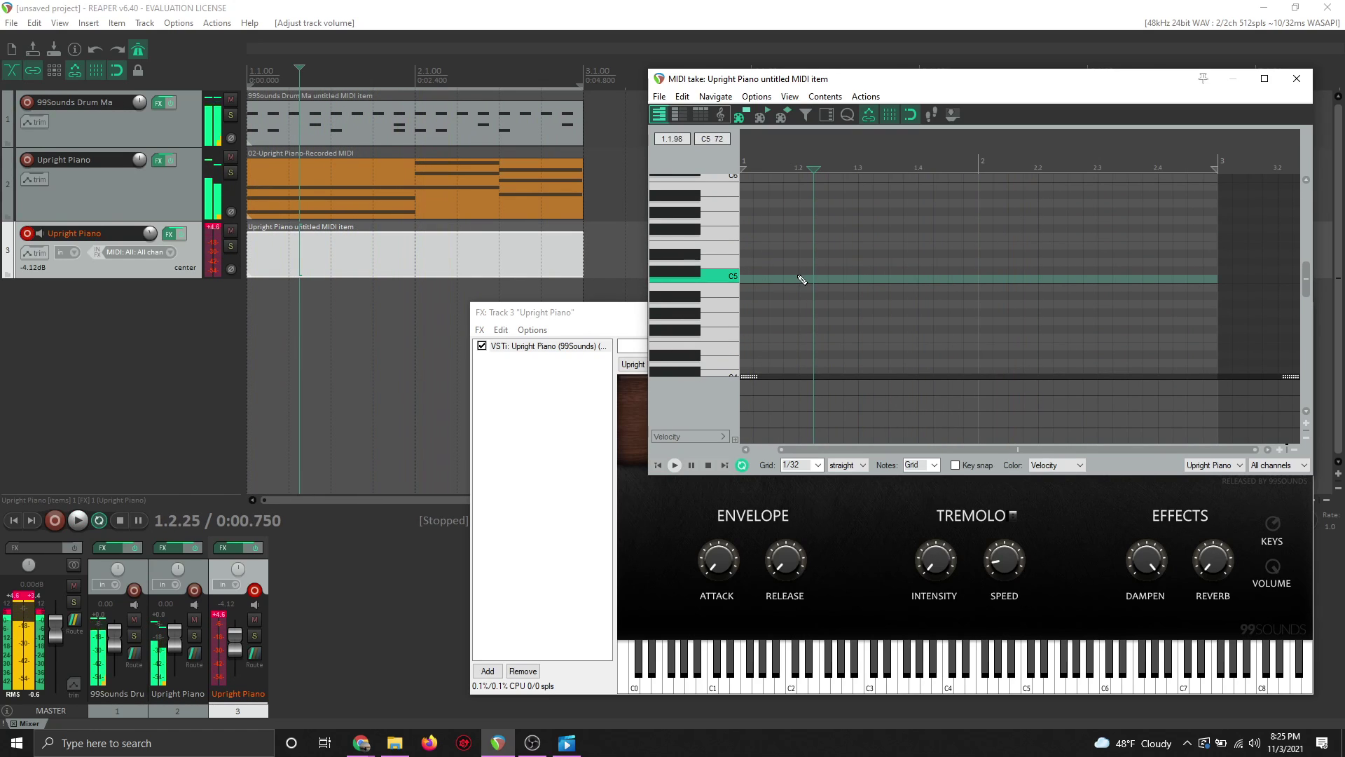
Draw ascending C5, D5 and E5 melody notes from the start of measure 1 and play them with the loop
{"action": "left_click_drag", "start_coordinate": [747, 279], "coordinate": [832, 252]}
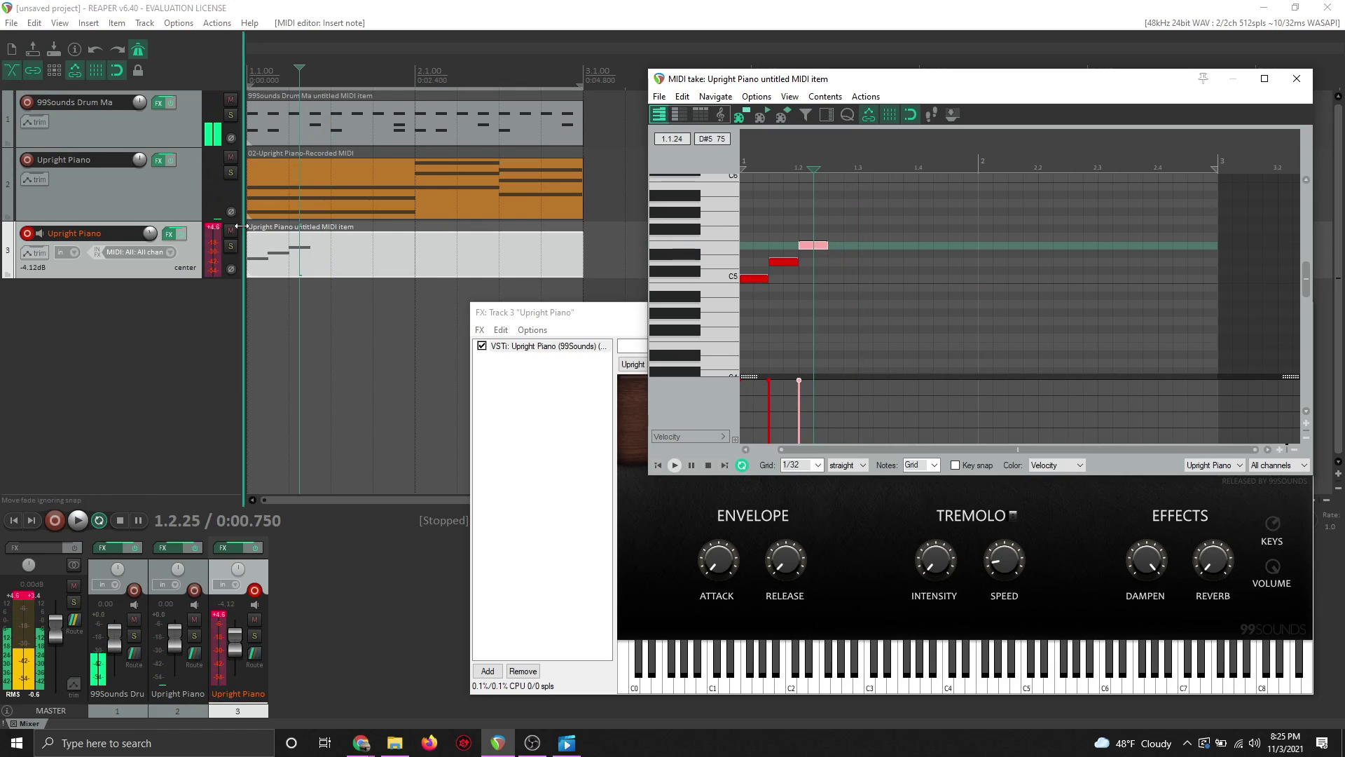
{"action": "left_click", "coordinate": [742, 166]}
{"action": "left_click", "coordinate": [745, 204]}
{"action": "key", "text": "space"}
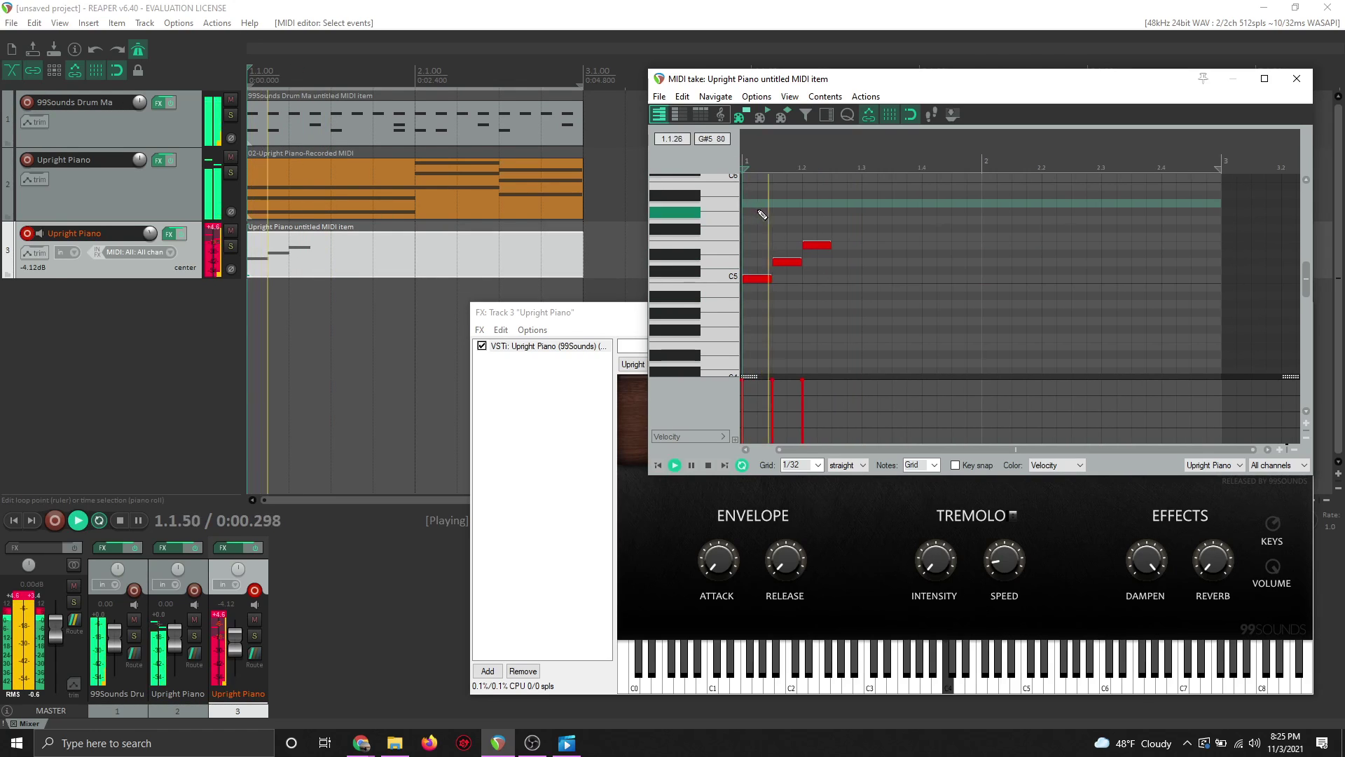
{"action": "key", "text": "space"}
{"action": "key", "text": "space"}
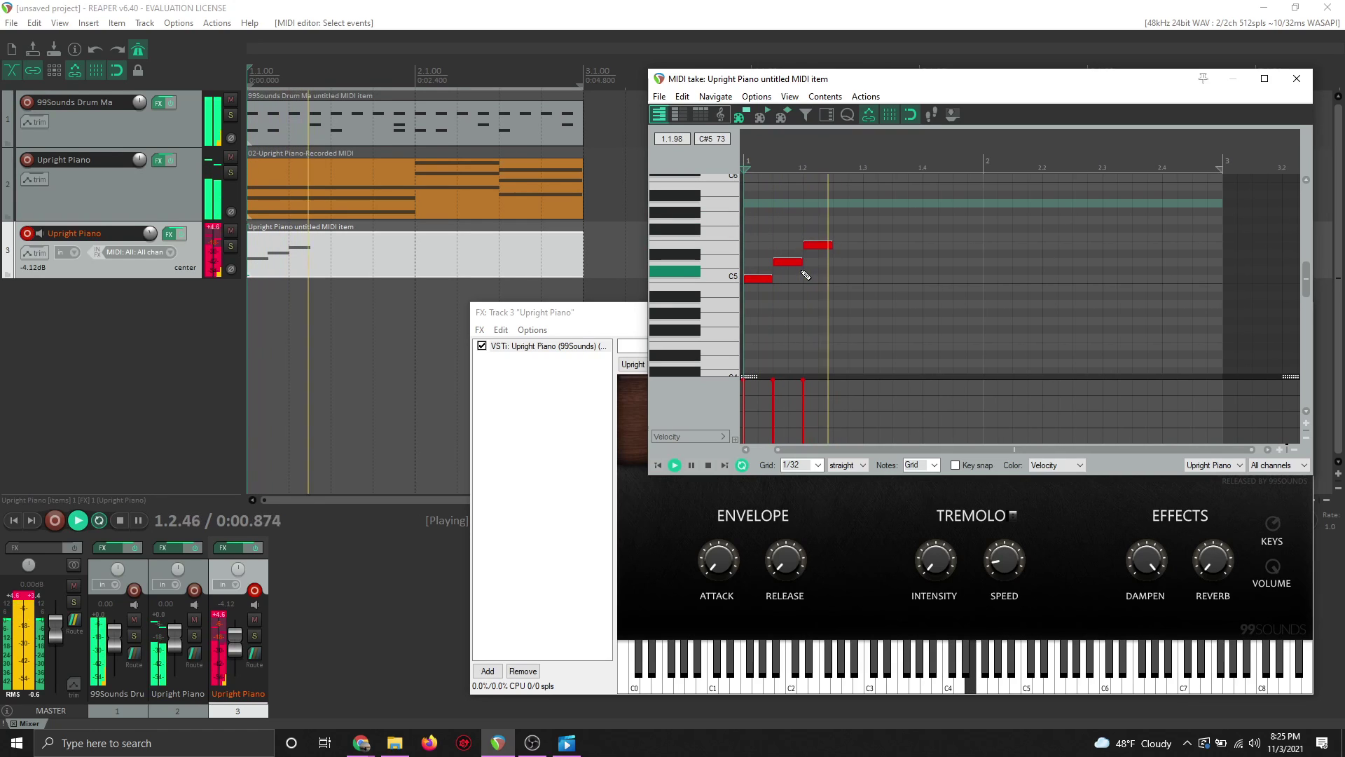
{"action": "key", "text": "space"}
Continue the melody with a longer G5 followed by F5 and E5, and replay from the start
{"action": "left_click_drag", "start_coordinate": [834, 221], "coordinate": [955, 248]}
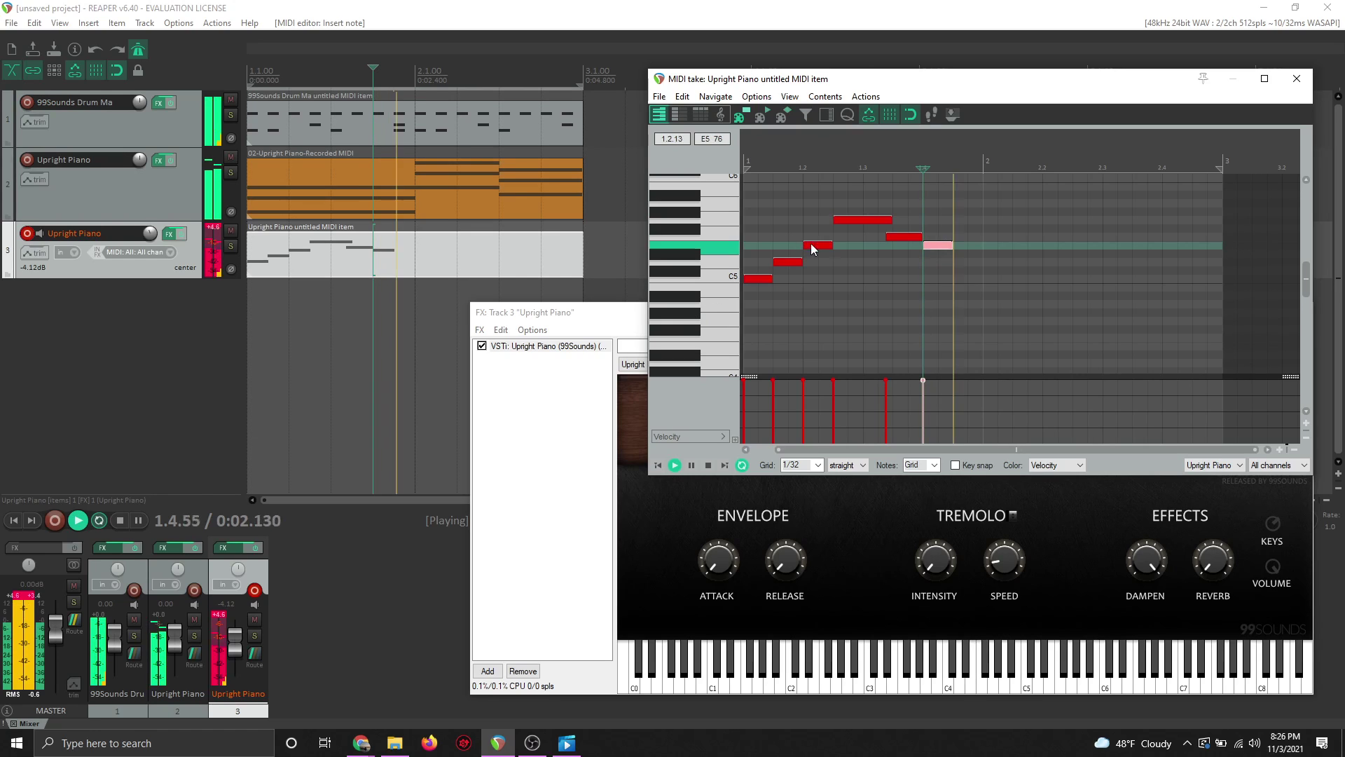
{"action": "left_click", "coordinate": [745, 163]}
{"action": "key", "text": "space"}
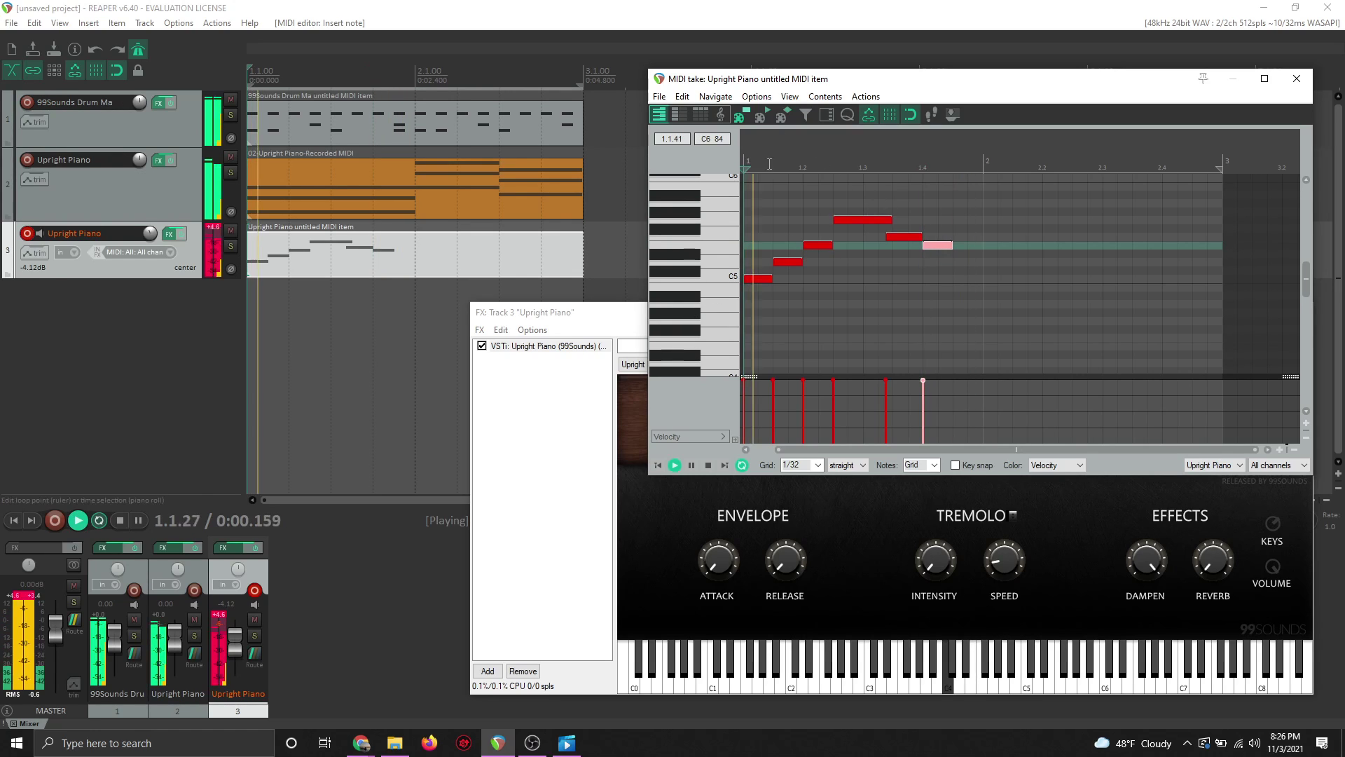
{"action": "key", "text": "space"}
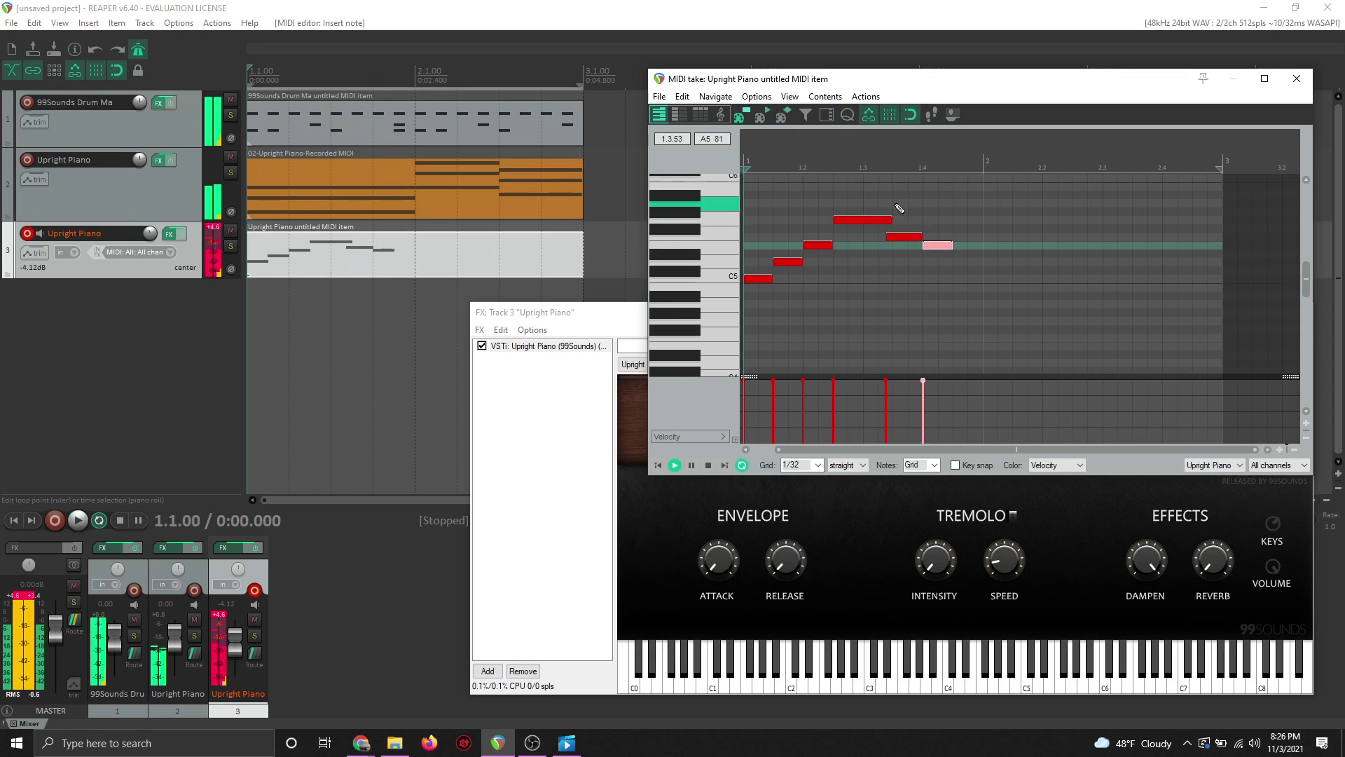
Shift the F5 note slightly later so it starts exactly where the long G5 ends
{"action": "left_click", "coordinate": [903, 237]}
{"action": "left_click_drag", "start_coordinate": [902, 237], "coordinate": [910, 237]}
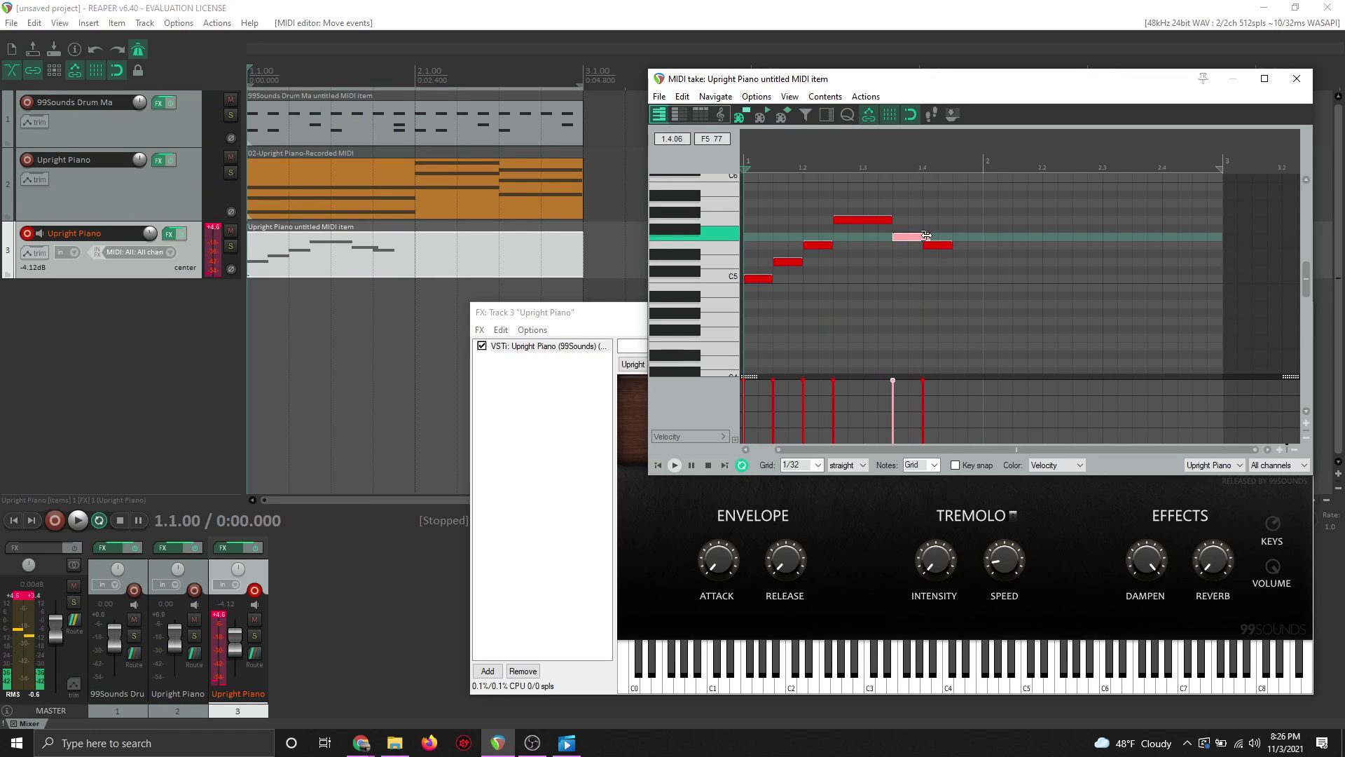
{"action": "left_click", "coordinate": [942, 246]}
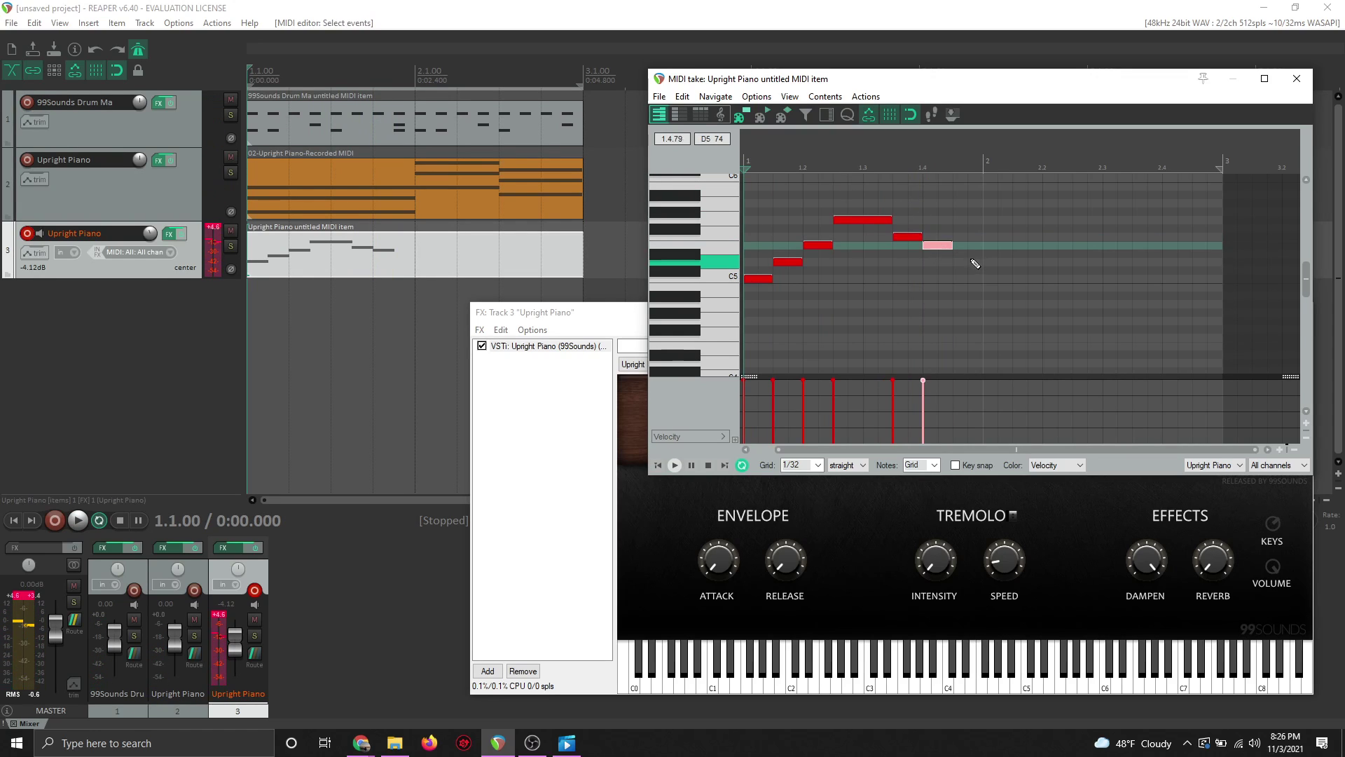
Draw a long D5 after the E5, extending into measure 2, and play the melody back
{"action": "mouse_move", "coordinate": [956, 262]}
{"action": "left_mouse_down"}
{"action": "mouse_move", "coordinate": [1043, 267]}
{"action": "mouse_move", "coordinate": [1032, 266]}
{"action": "left_mouse_up"}
{"action": "key", "text": "space"}
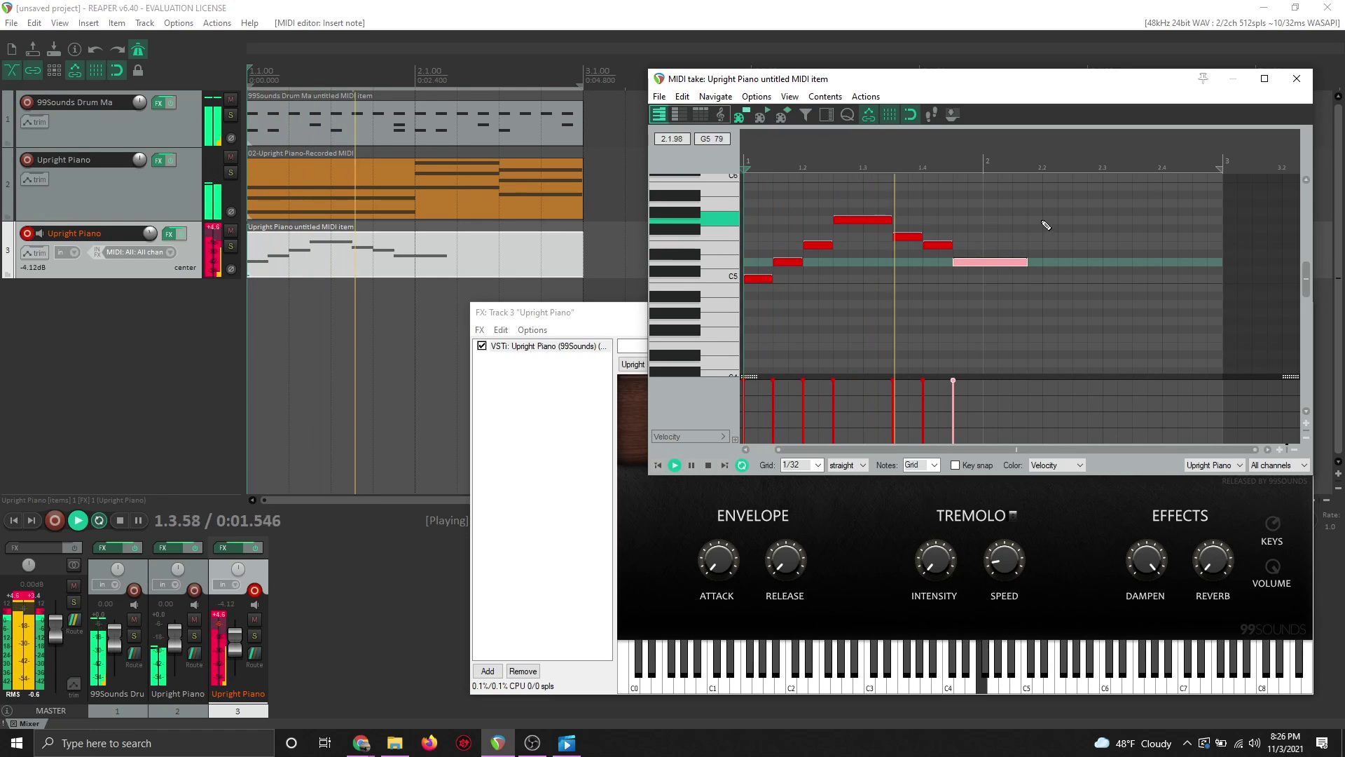
{"action": "key", "text": "space"}
Complete measure 2 with C5, D5 and B4 notes and a longer A4 reaching the loop's end
{"action": "left_click", "coordinate": [1068, 288]}
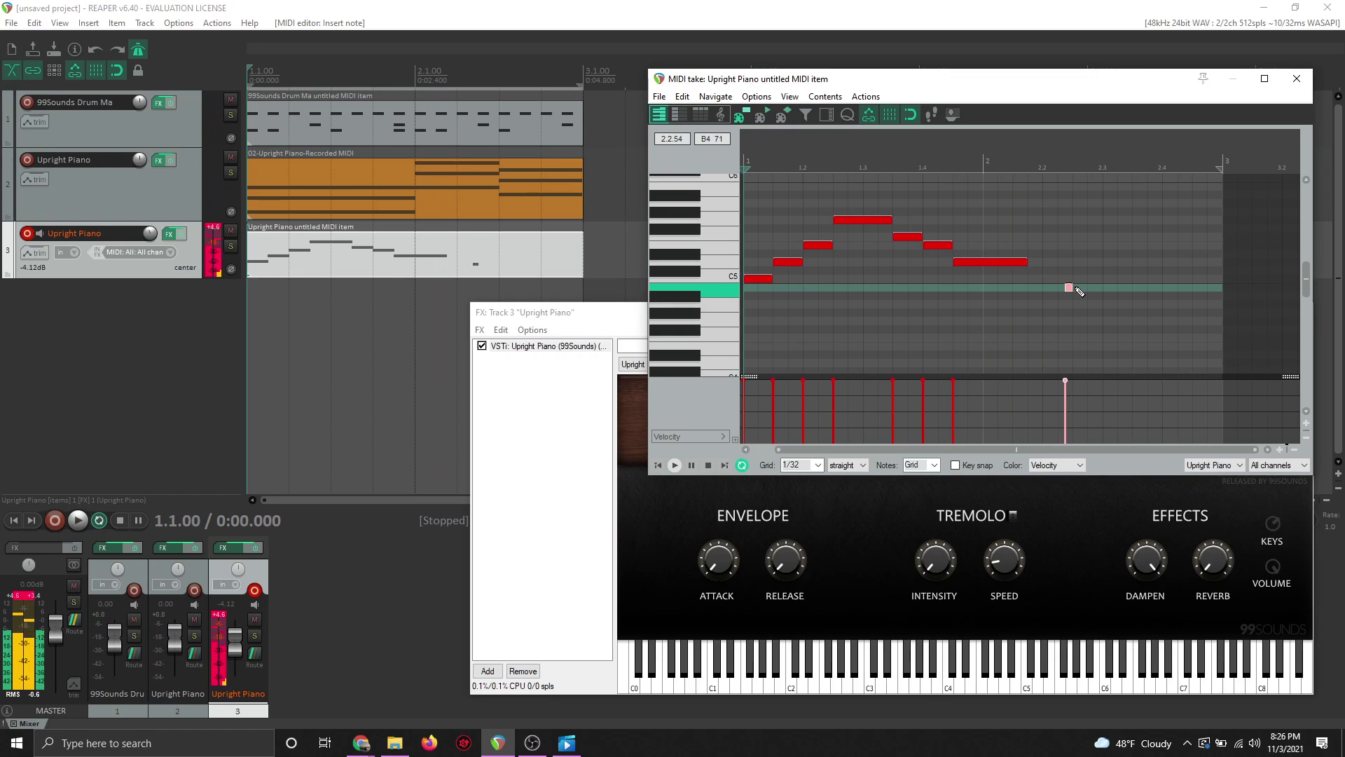
{"action": "left_click_drag", "start_coordinate": [1071, 287], "coordinate": [1103, 280]}
{"action": "left_click", "coordinate": [1114, 263]}
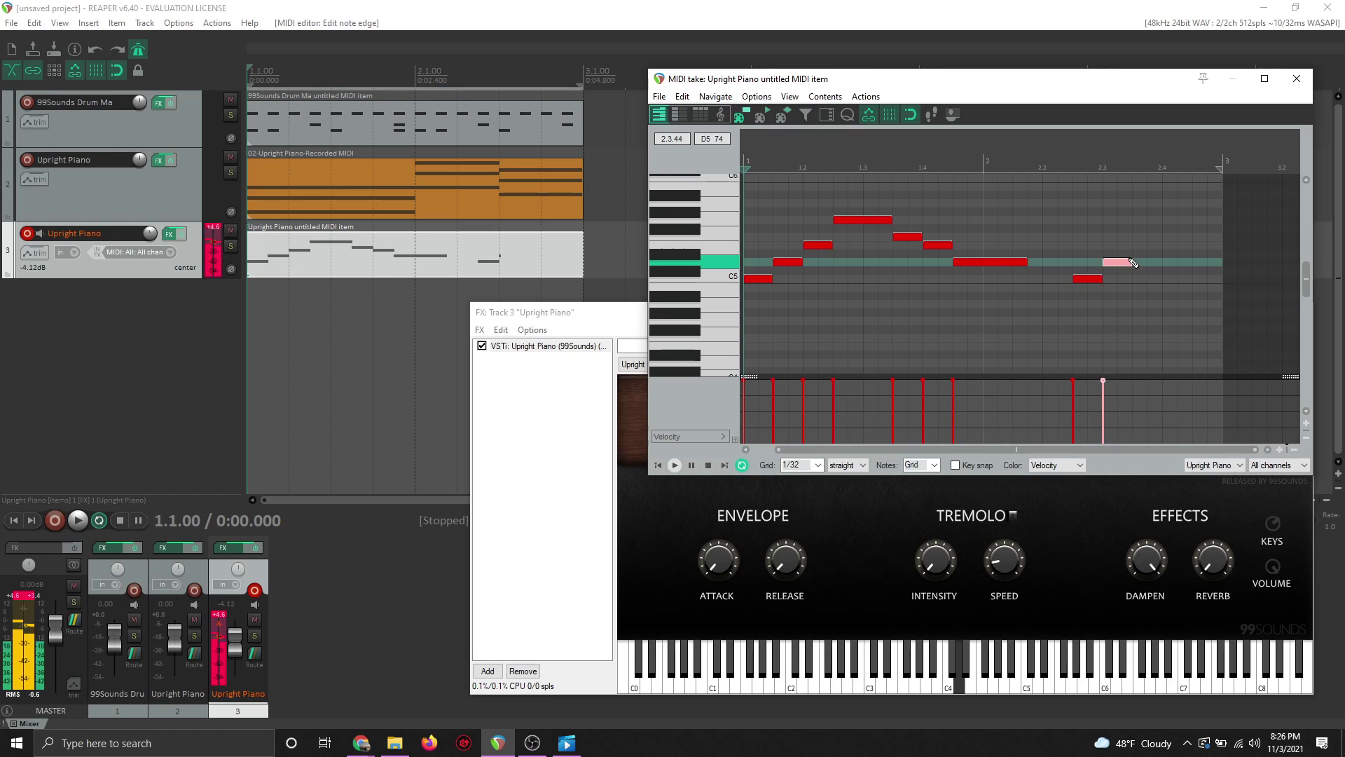
{"action": "left_click", "coordinate": [1145, 287]}
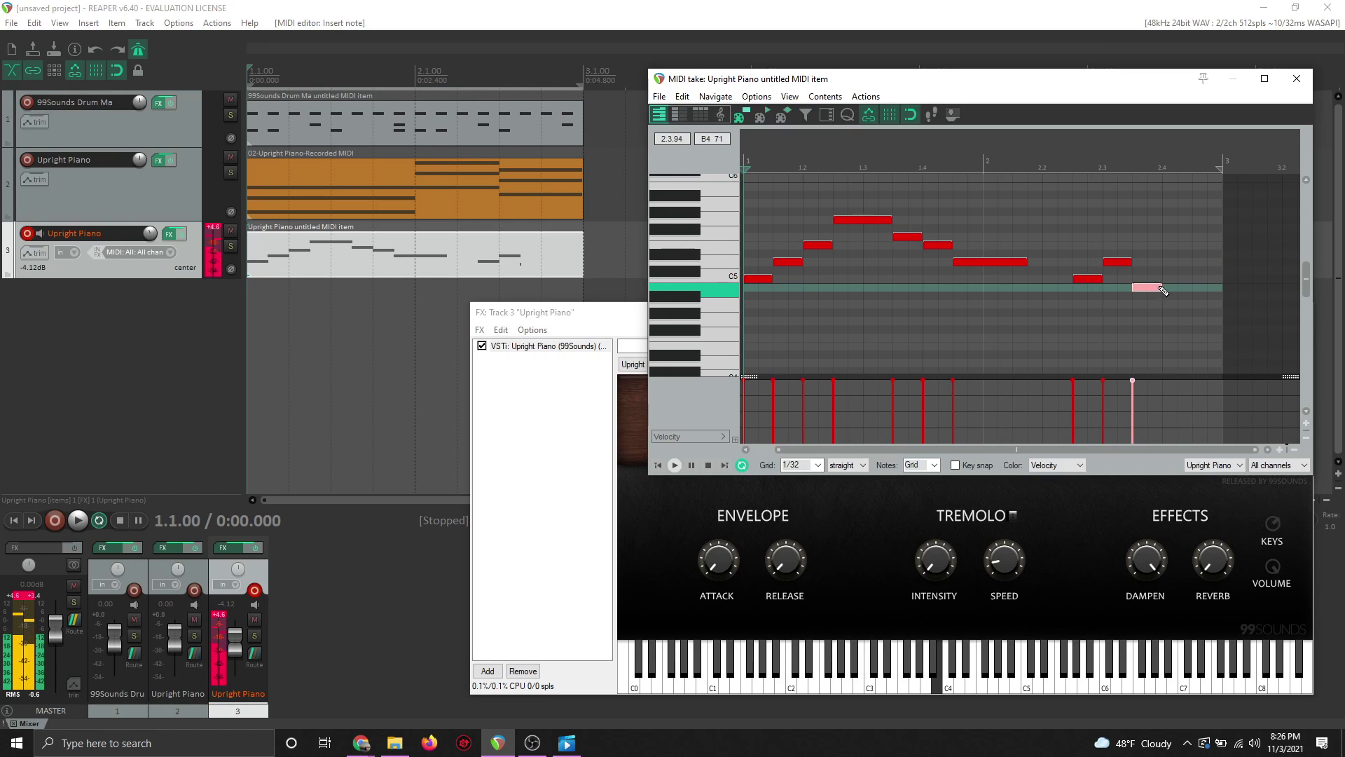
{"action": "left_click_drag", "start_coordinate": [1172, 304], "coordinate": [1222, 304]}
{"action": "key", "text": "space"}
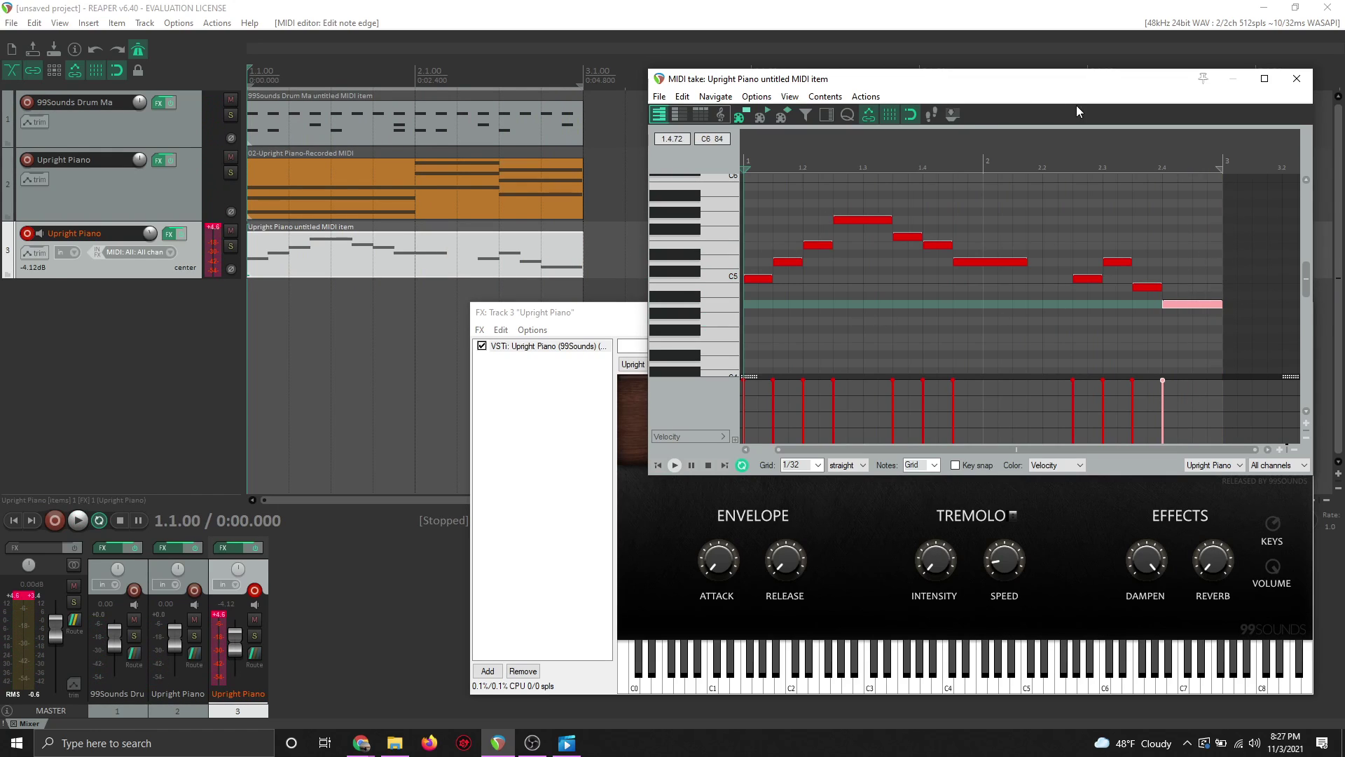
Close the MIDI editor and the piano plugin window, and play the full two-measure loop
{"action": "left_click", "coordinate": [1296, 79]}
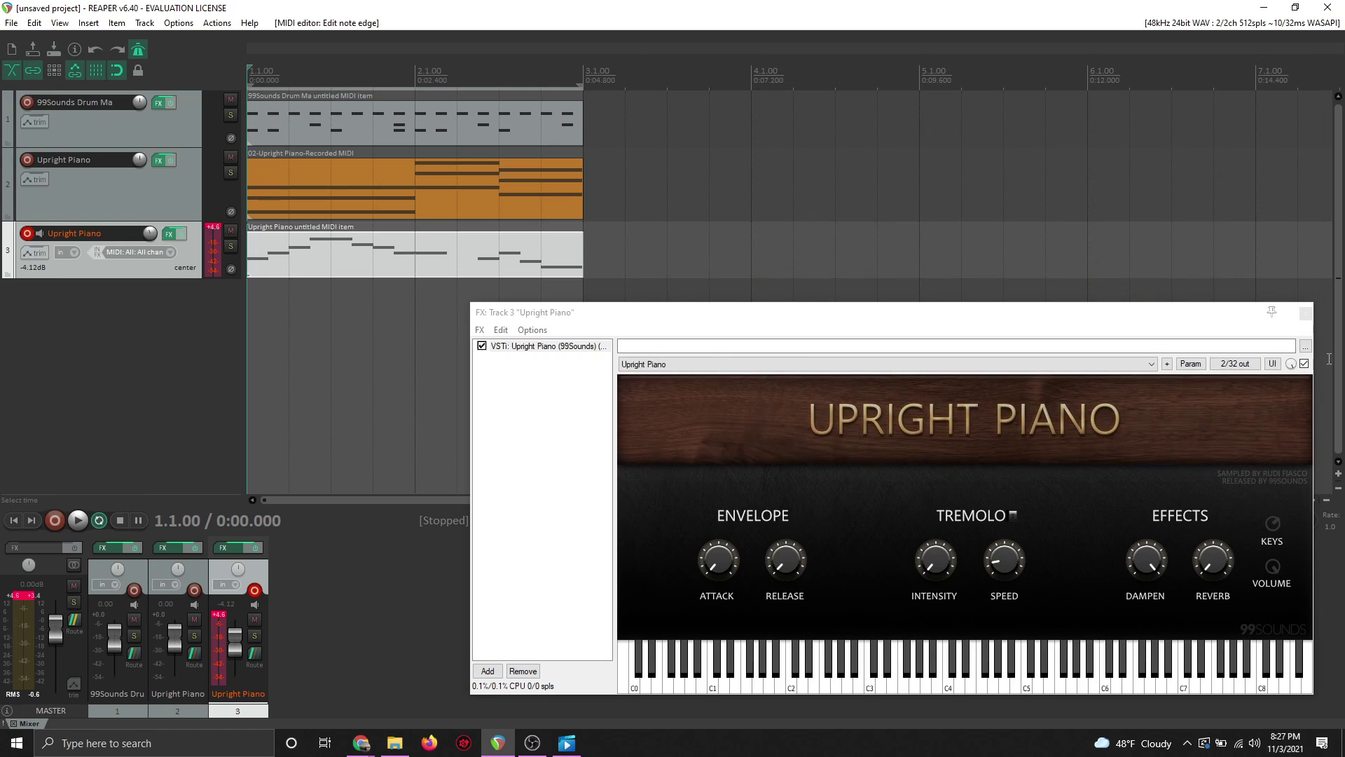
{"action": "left_click", "coordinate": [1305, 313]}
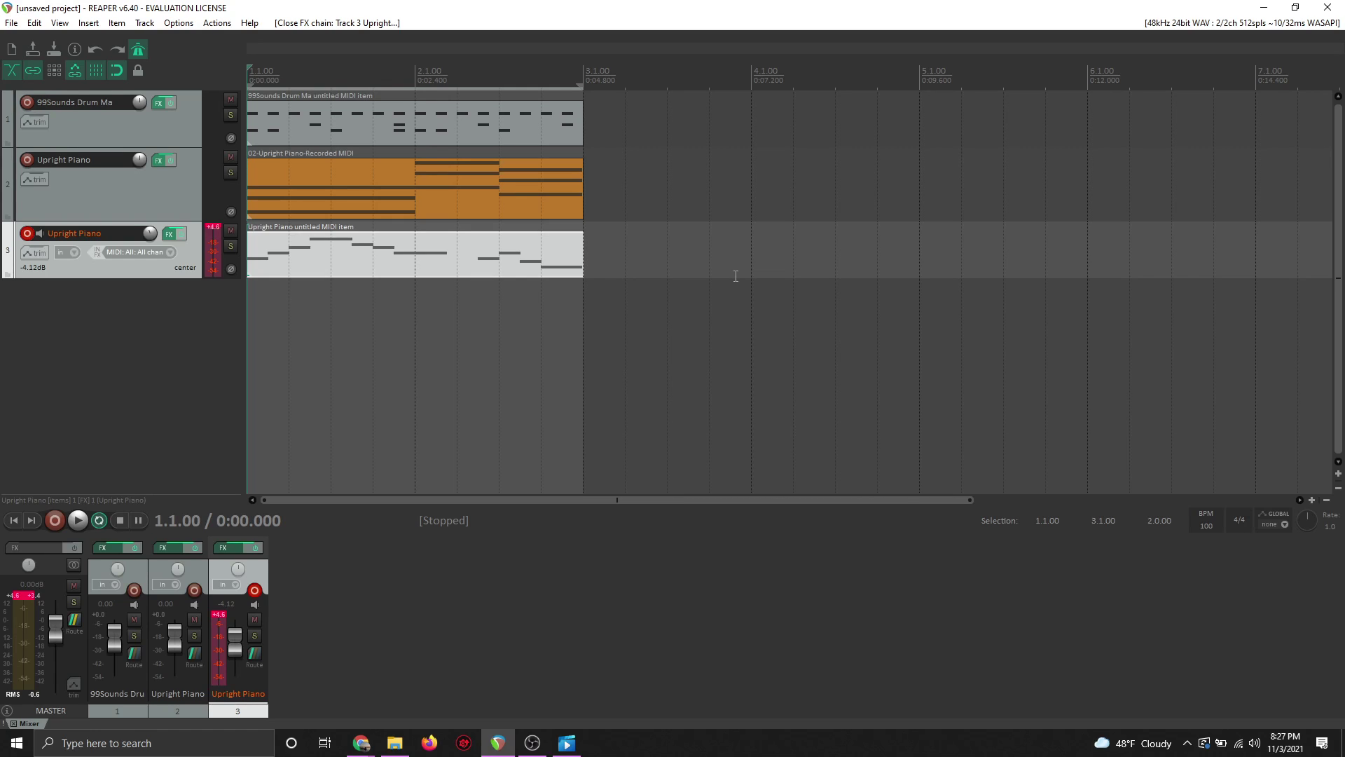
{"action": "key", "text": "space"}
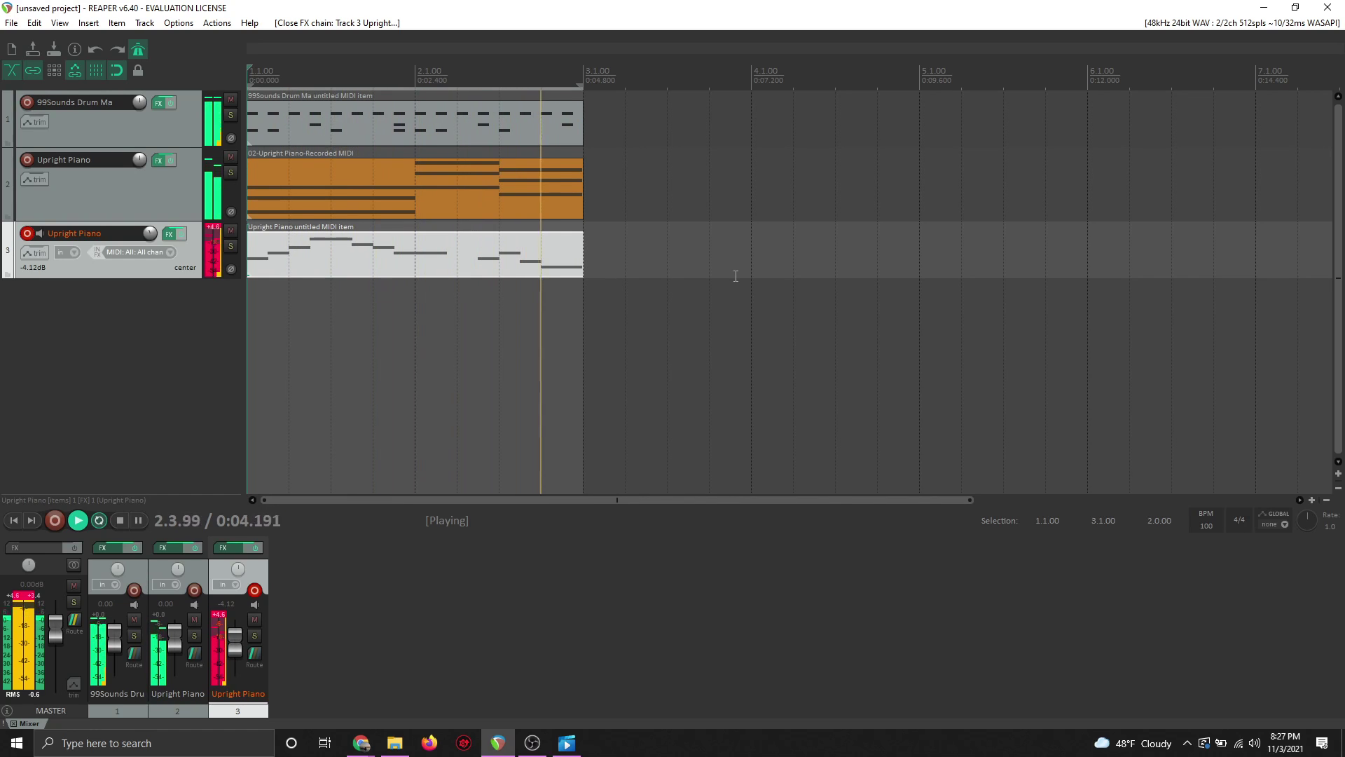
{"action": "key", "text": "space"}
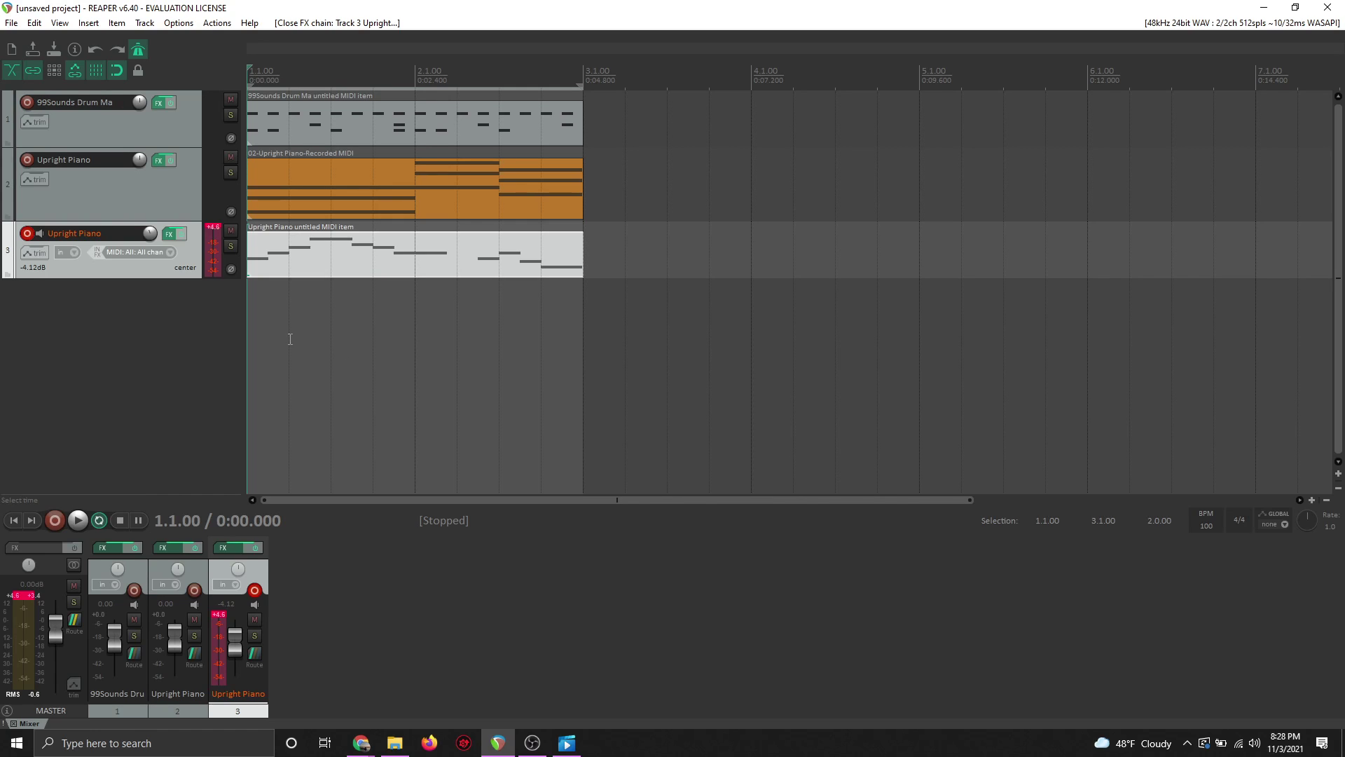
Add the Cockos ReaSynth instrument to the effects chain of the second Upright Piano track
{"action": "left_click", "coordinate": [168, 237]}
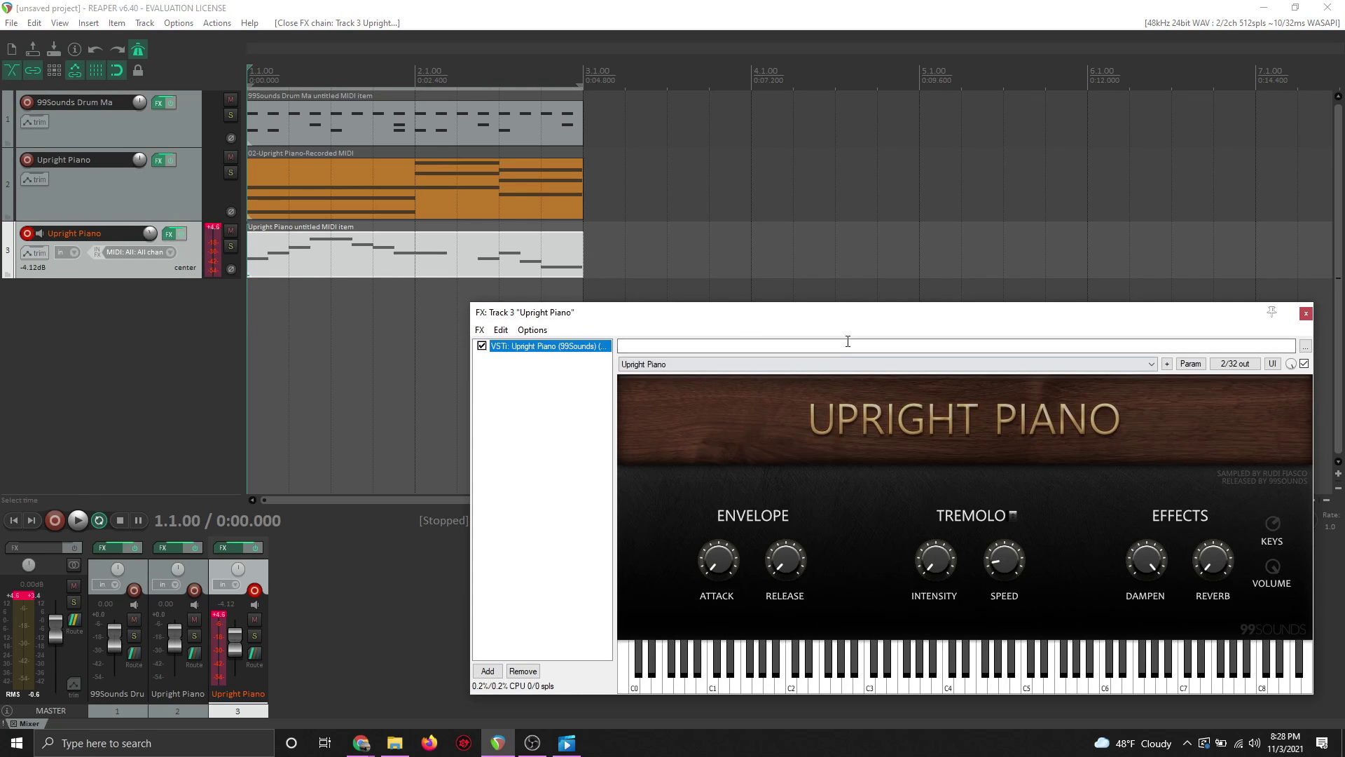
{"action": "mouse_move", "coordinate": [856, 322]}
{"action": "left_mouse_down"}
{"action": "mouse_move", "coordinate": [853, 333]}
{"action": "mouse_move", "coordinate": [864, 327]}
{"action": "left_mouse_up"}
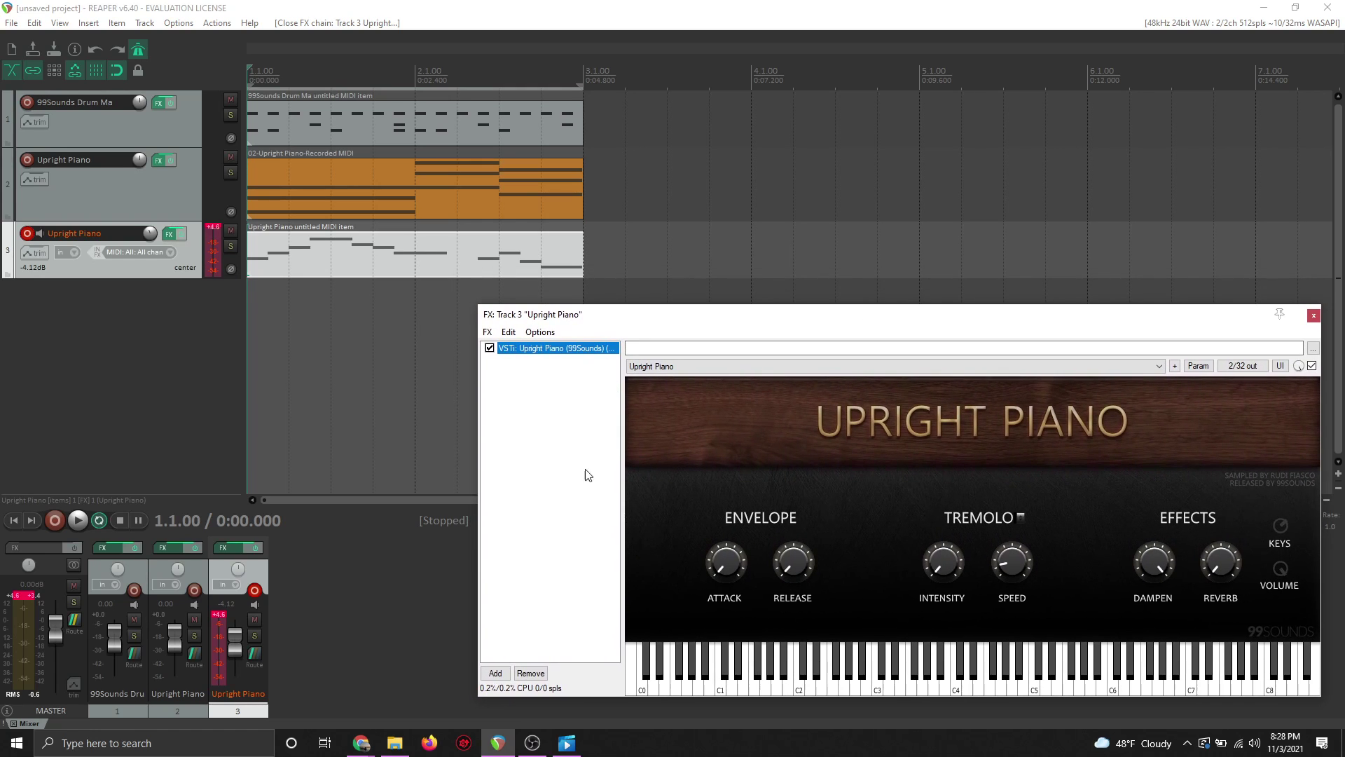
{"action": "left_click", "coordinate": [494, 673]}
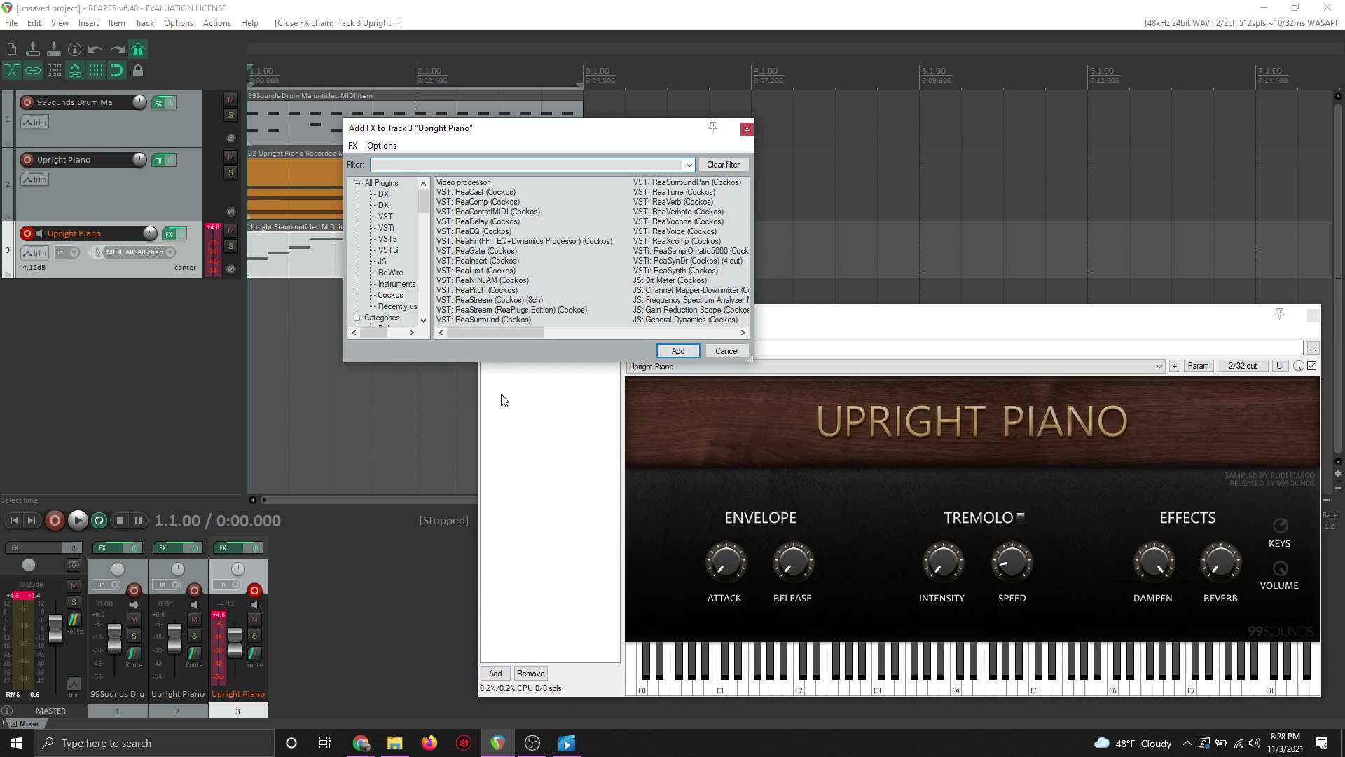
{"action": "left_click", "coordinate": [390, 297]}
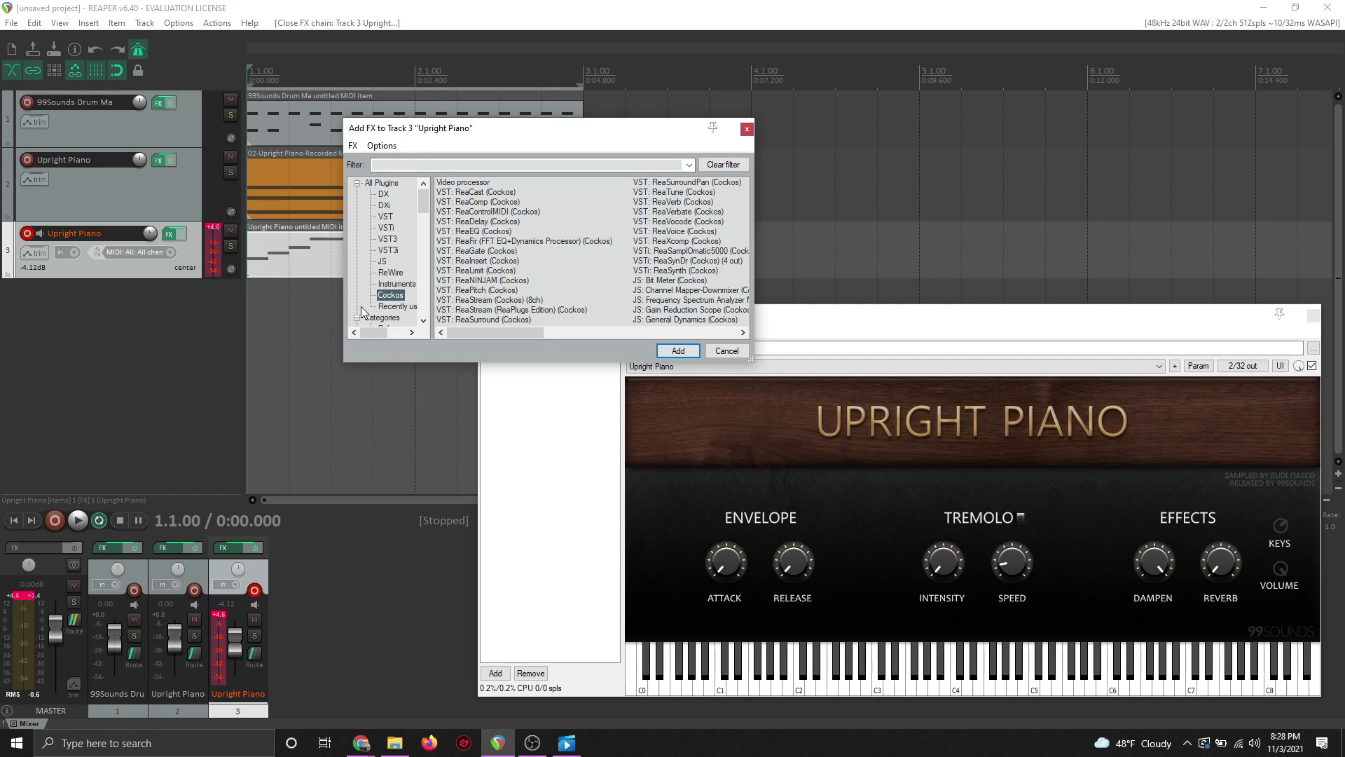
{"action": "scroll", "coordinate": [546, 216], "scroll_direction": "down", "scroll_amount": 3}
{"action": "scroll", "coordinate": [546, 216], "scroll_direction": "up", "scroll_amount": 3}
{"action": "scroll", "coordinate": [548, 218], "scroll_direction": "down", "scroll_amount": 3}
{"action": "scroll", "coordinate": [548, 217], "scroll_direction": "up", "scroll_amount": 3}
{"action": "left_click", "coordinate": [675, 271]}
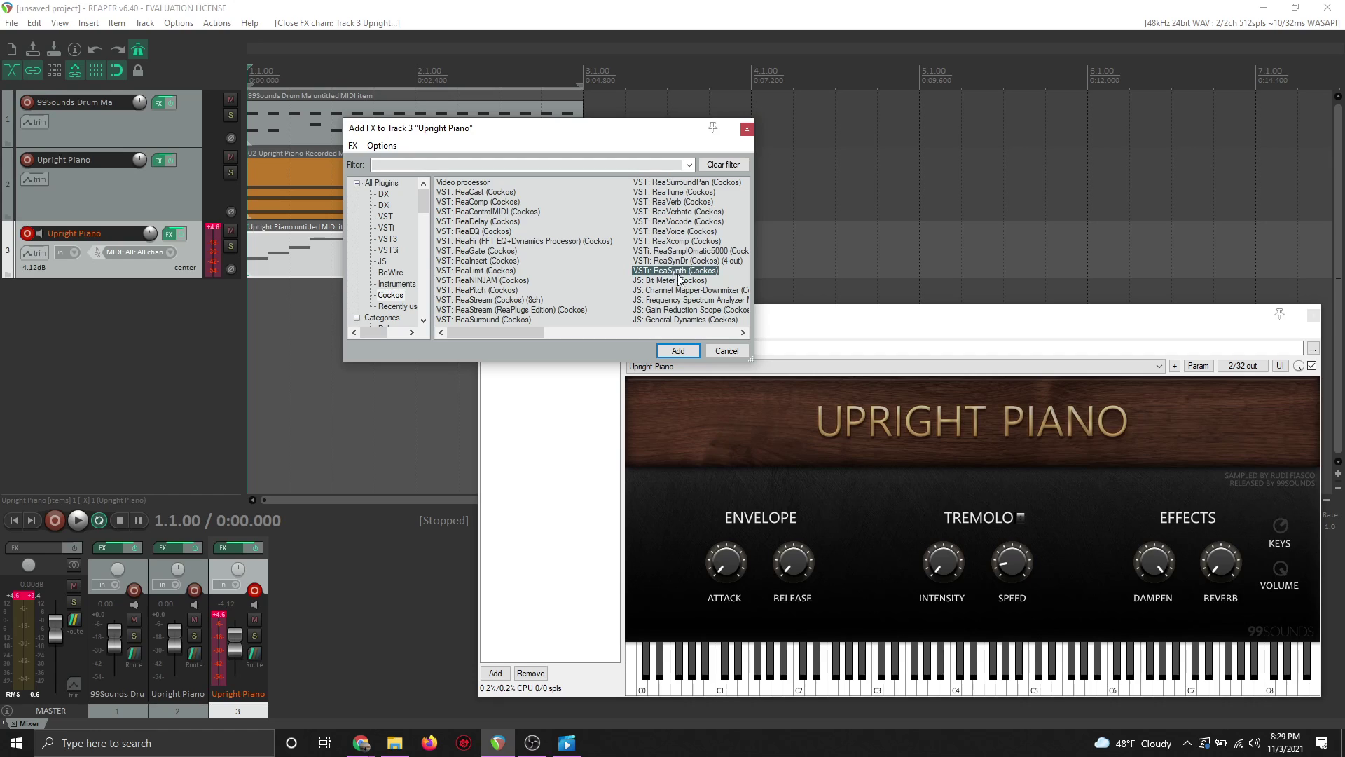
{"action": "left_click", "coordinate": [676, 351]}
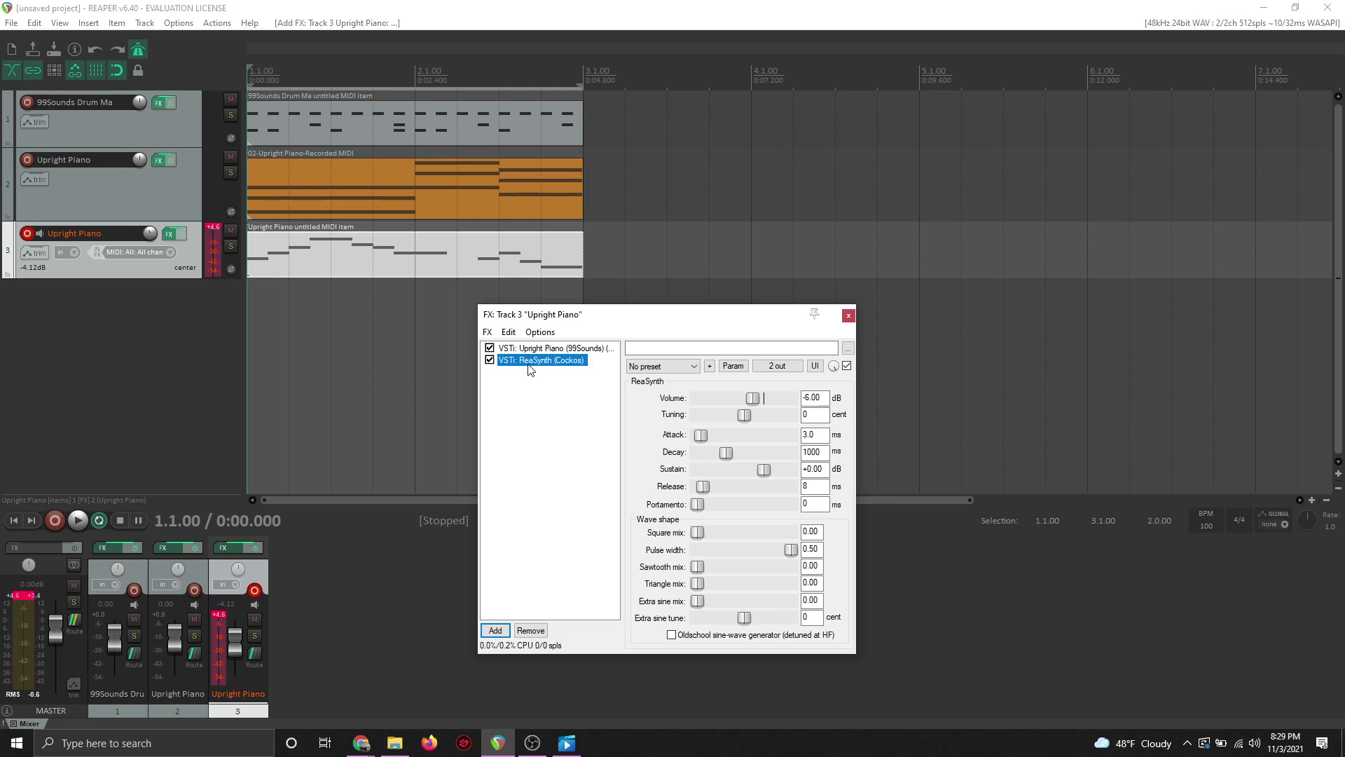
Move the effects window clear of the arranged items and play the loop to hear ReaSynth layered with the piano
{"action": "left_click_drag", "start_coordinate": [675, 321], "coordinate": [857, 127]}
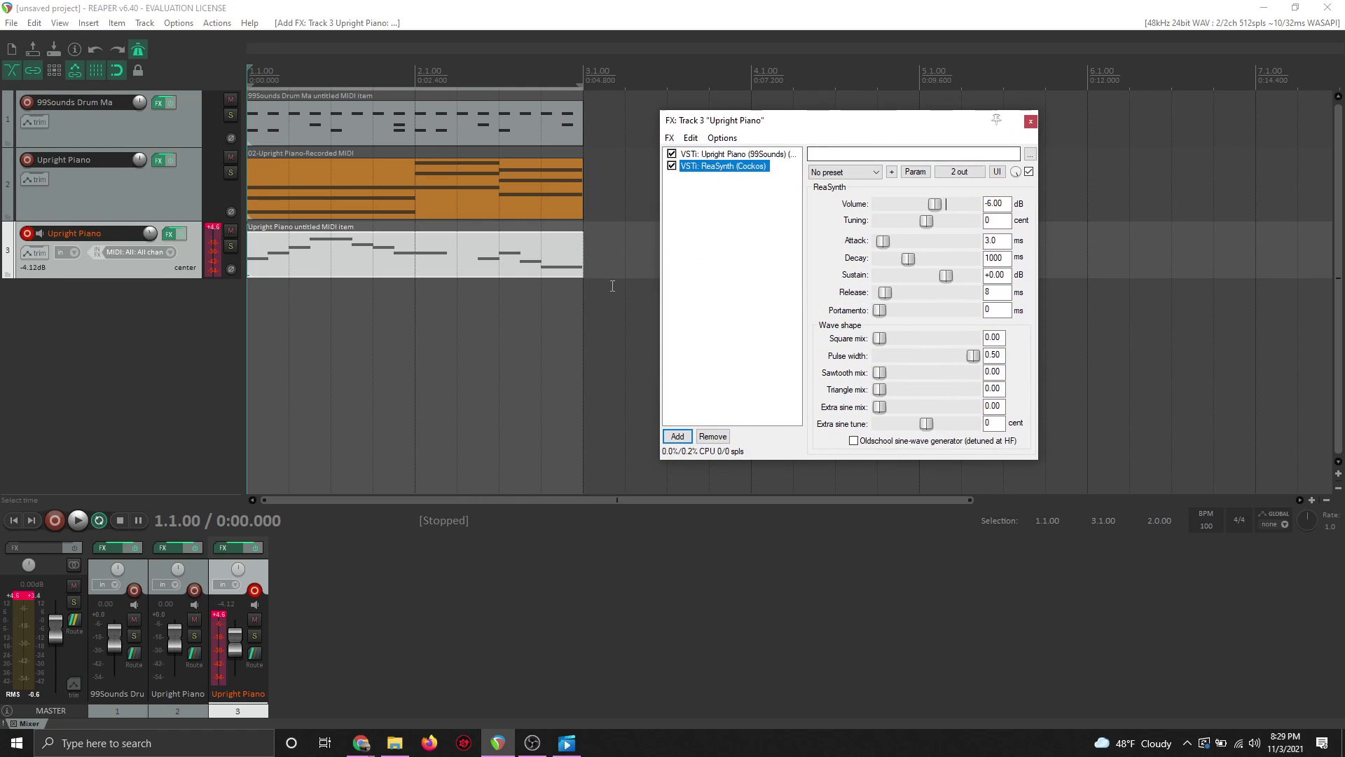
{"action": "key", "text": "space"}
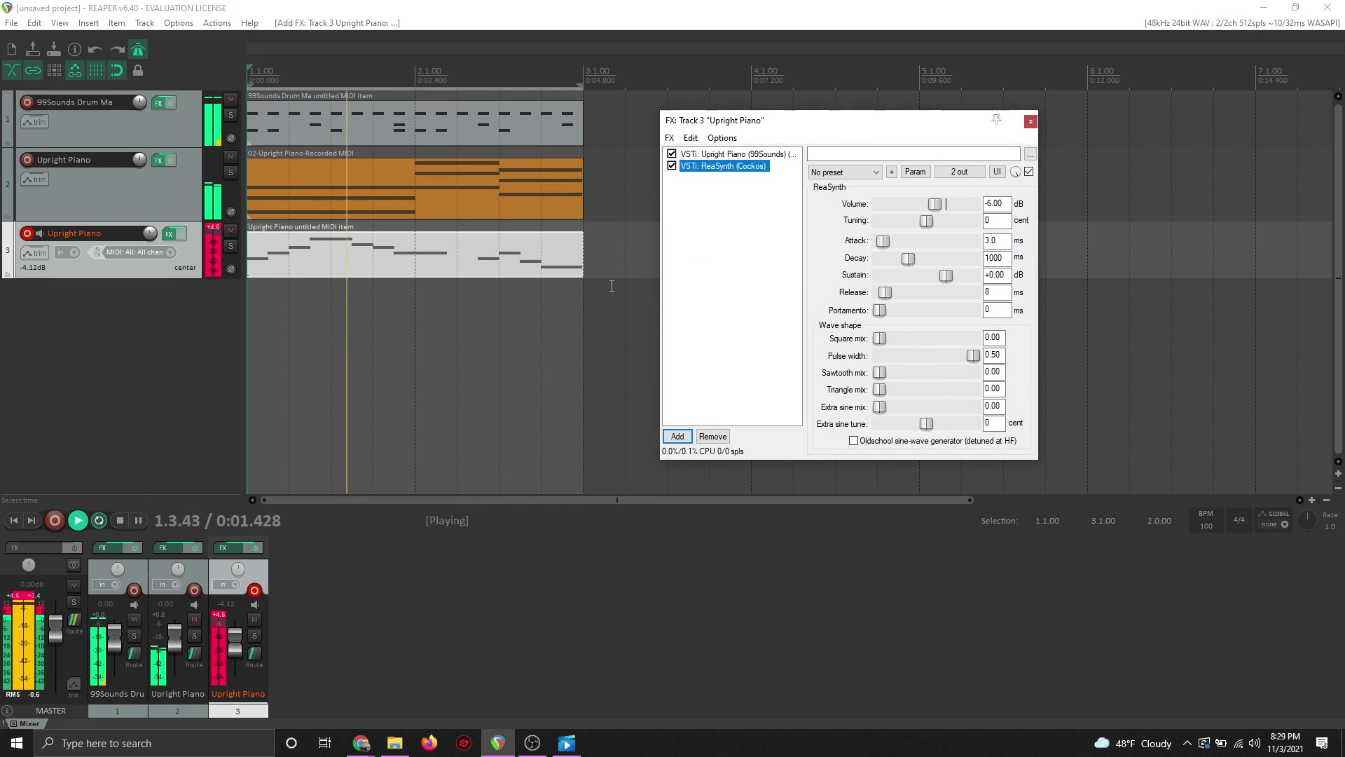
{"action": "key", "text": "space"}
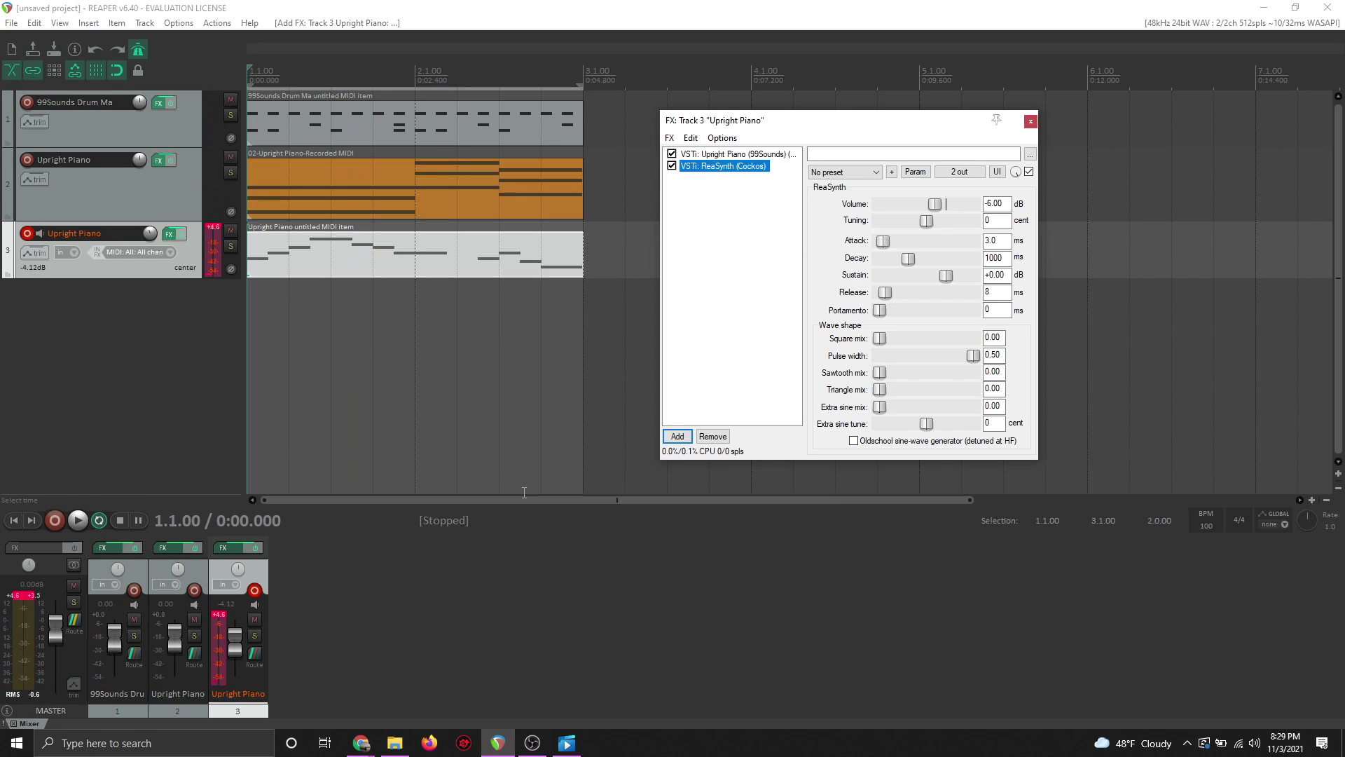
{"action": "key", "text": "space"}
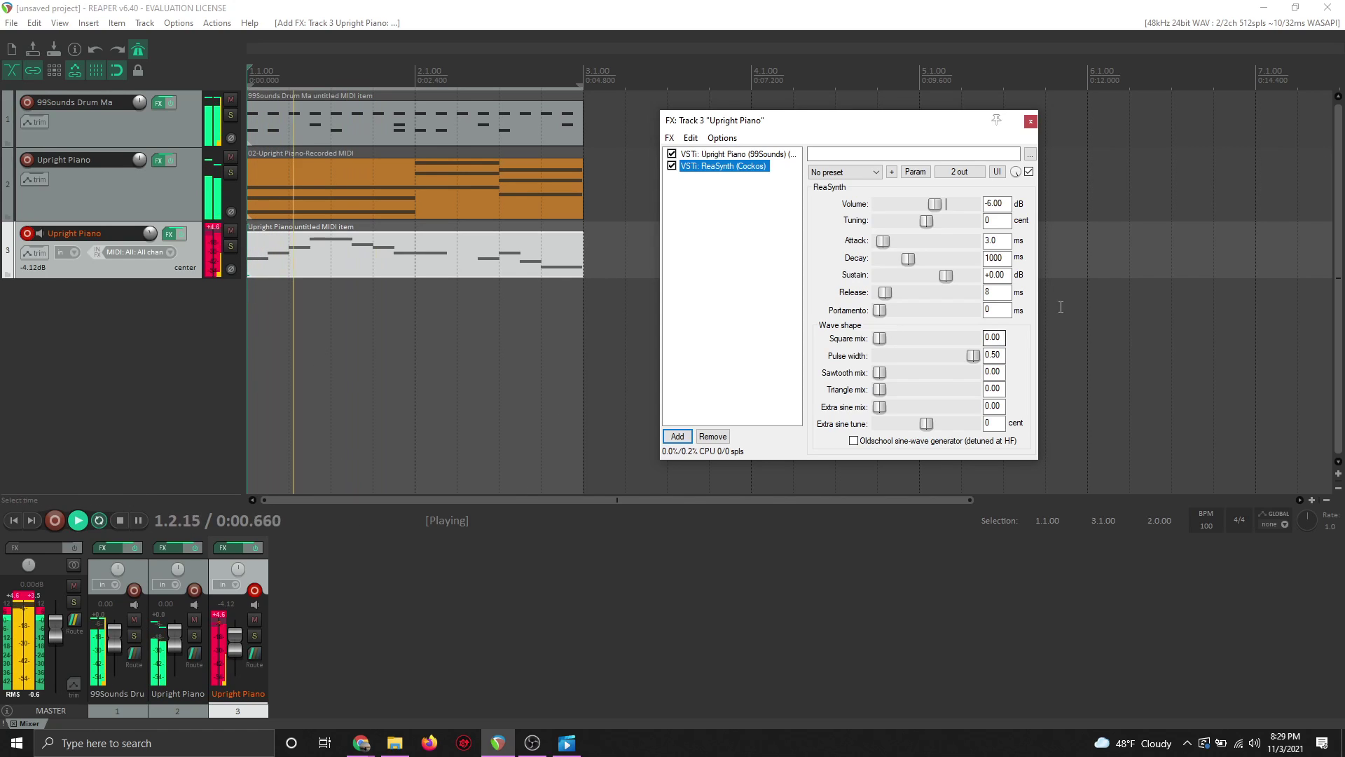
{"action": "key", "text": "space"}
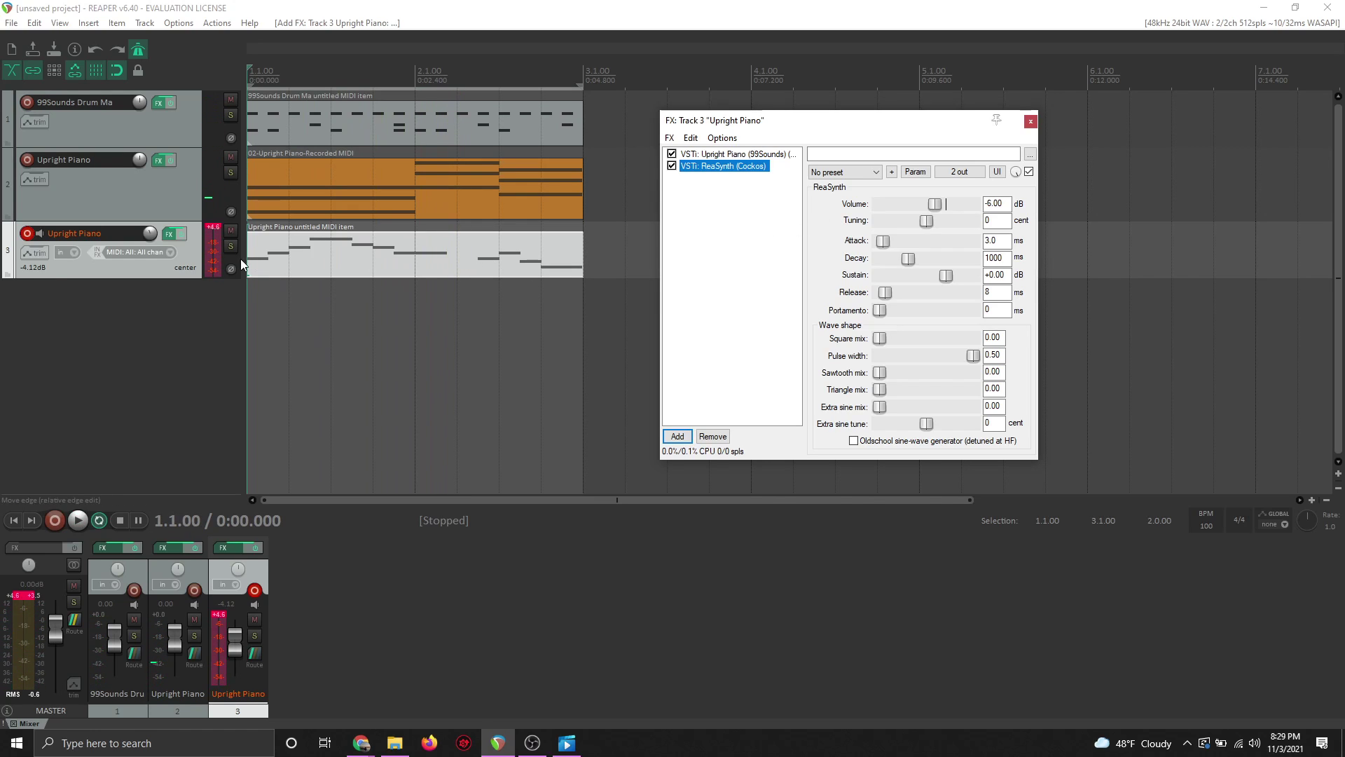
Solo the second Upright Piano track and play its melody alone
{"action": "left_click", "coordinate": [231, 247]}
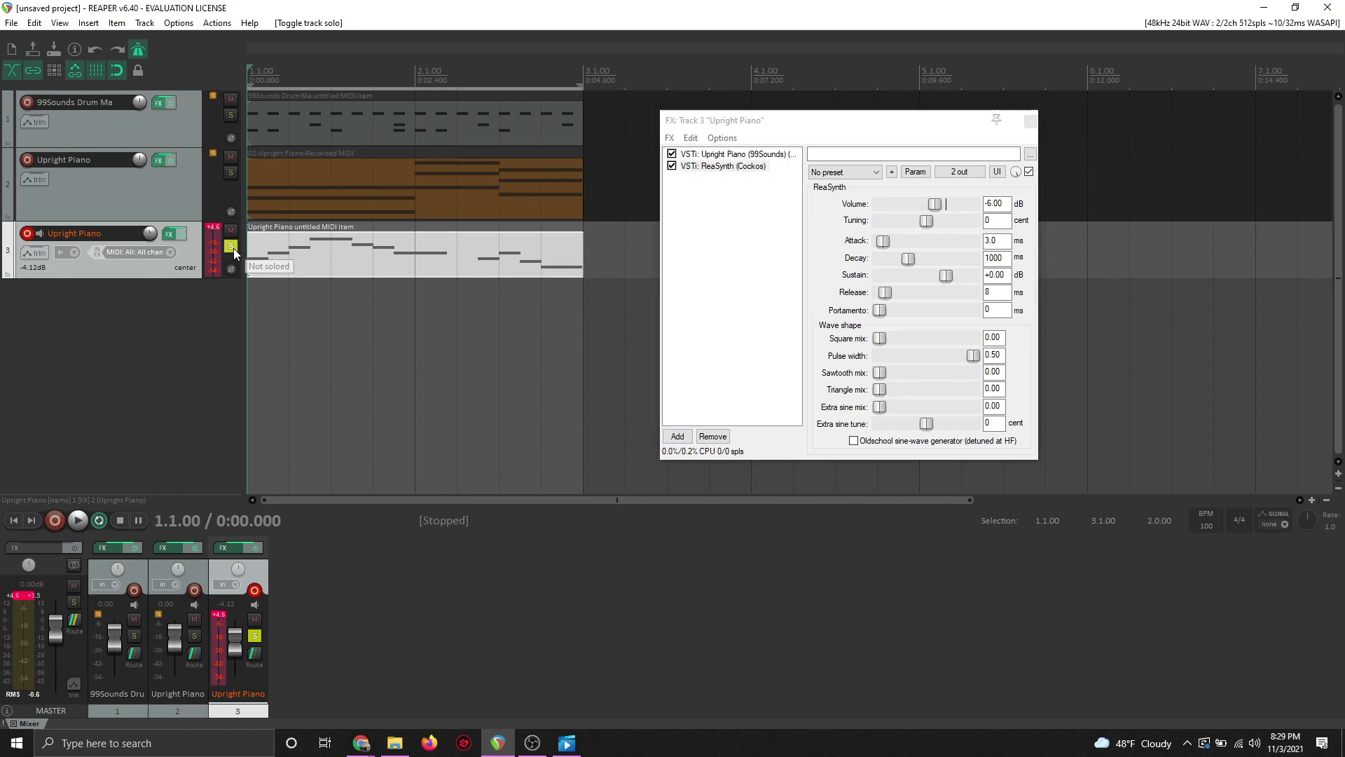
{"action": "key", "text": "space"}
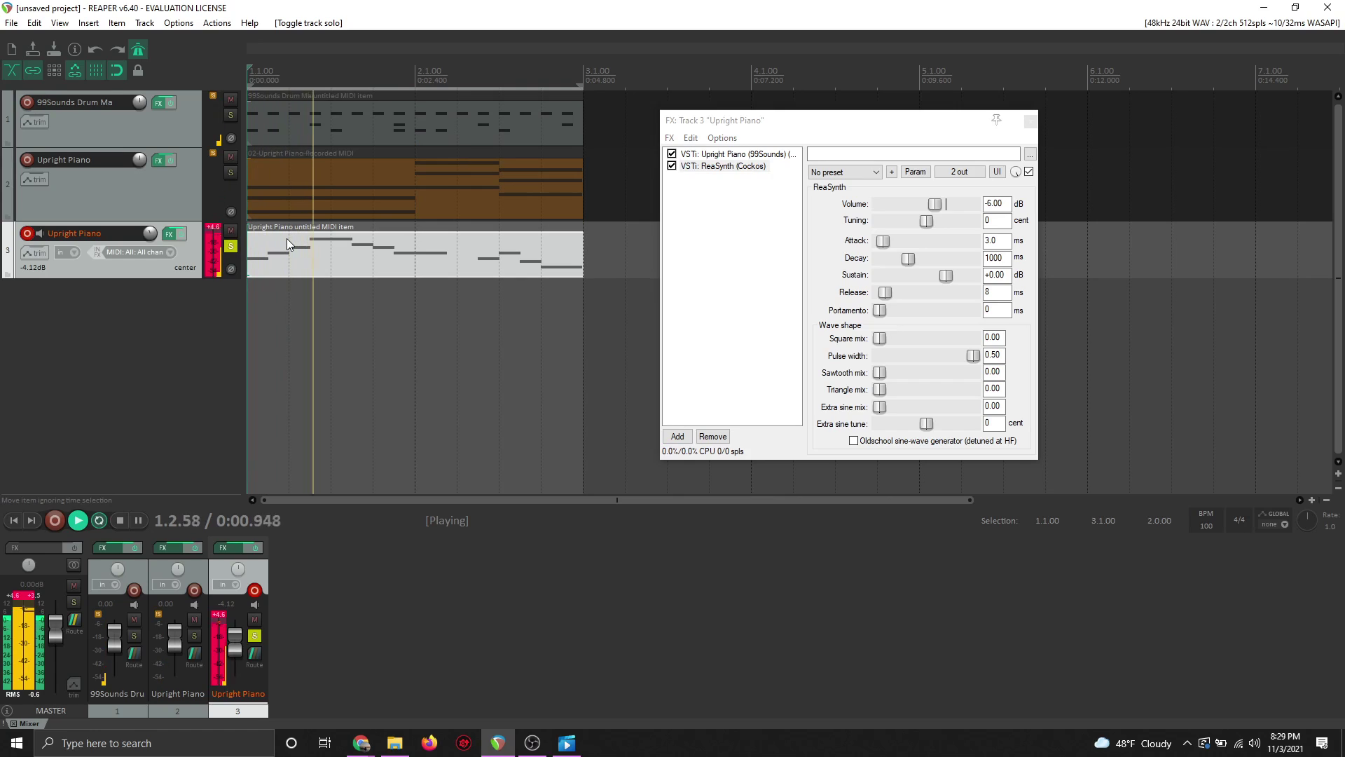
While looping the soloed melody, set ReaSynth's attack to 3123.4 ms, decay to 2656 ms, release to 672 ms and portamento to 151 ms
{"action": "key", "text": "space"}
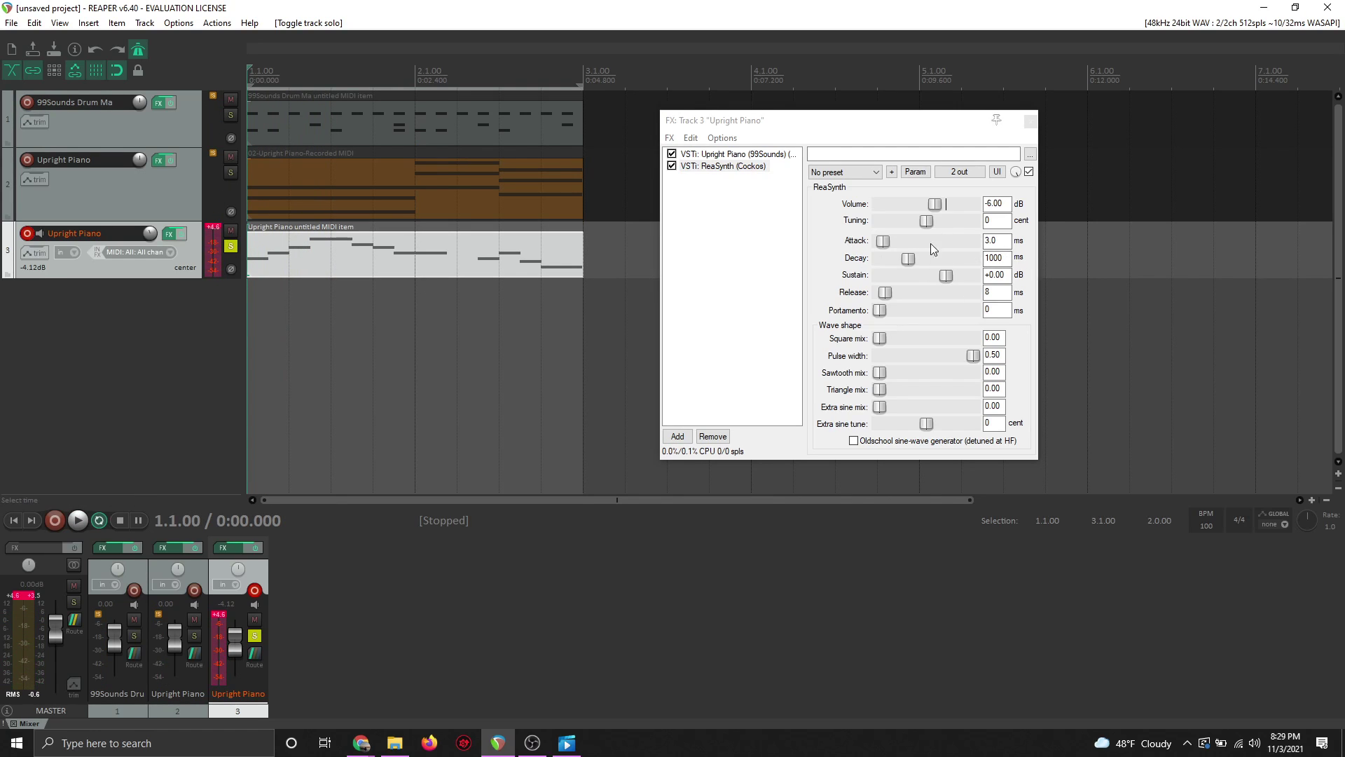
{"action": "key", "text": "space"}
{"action": "left_click_drag", "start_coordinate": [884, 249], "coordinate": [899, 247]}
{"action": "left_click_drag", "start_coordinate": [930, 243], "coordinate": [922, 310]}
{"action": "double_click", "coordinate": [915, 222]}
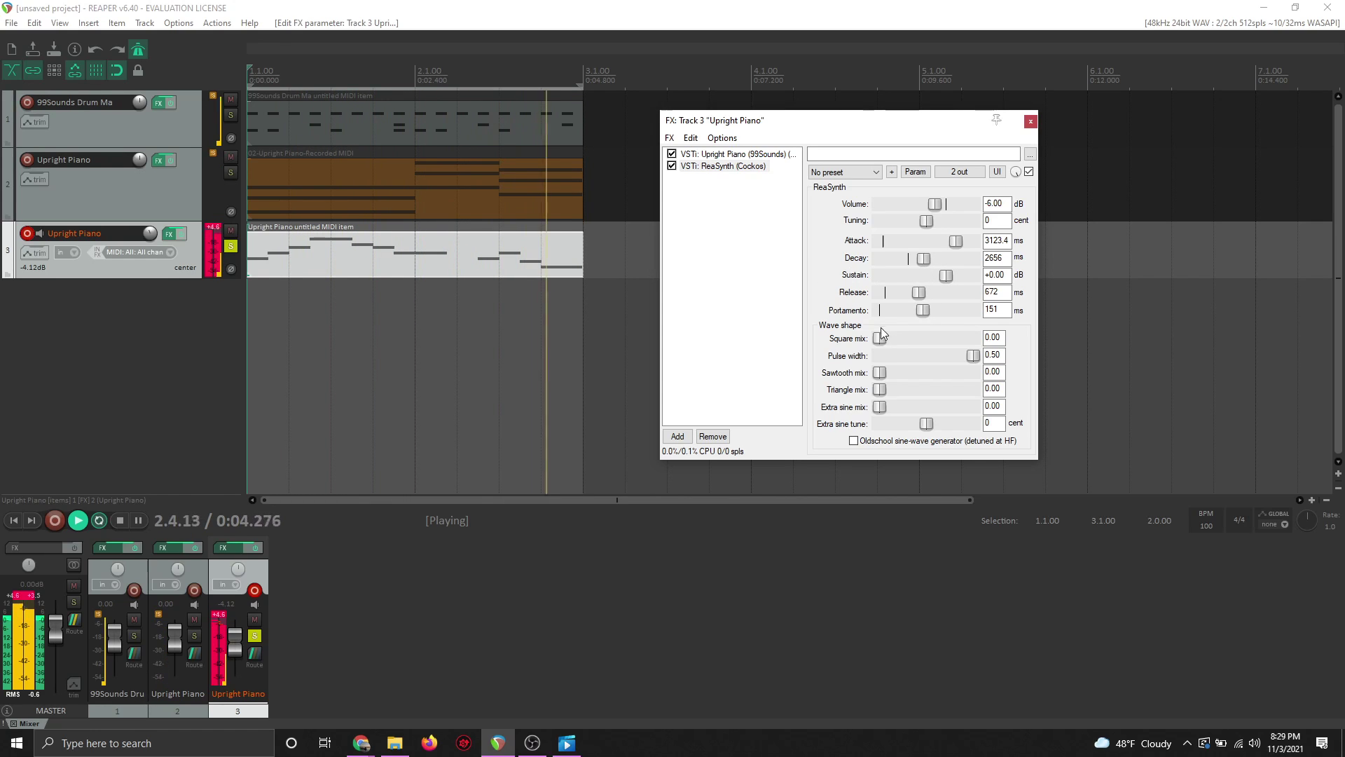
Set ReaSynth's square mix to 0.54, portamento to 19 ms and volume to -4.92 dB
{"action": "left_click_drag", "start_coordinate": [902, 338], "coordinate": [967, 359]}
{"action": "double_click", "coordinate": [970, 356]}
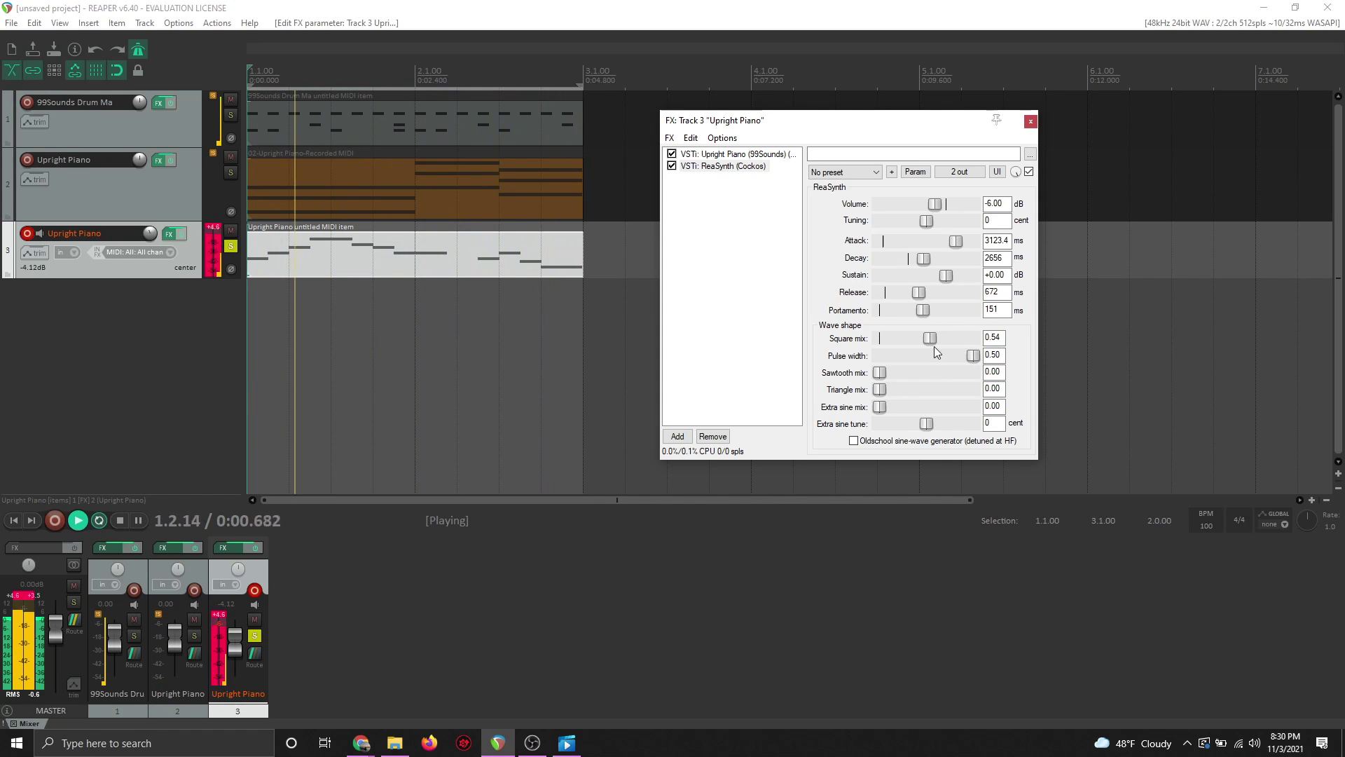
{"action": "left_click_drag", "start_coordinate": [922, 309], "coordinate": [897, 311]}
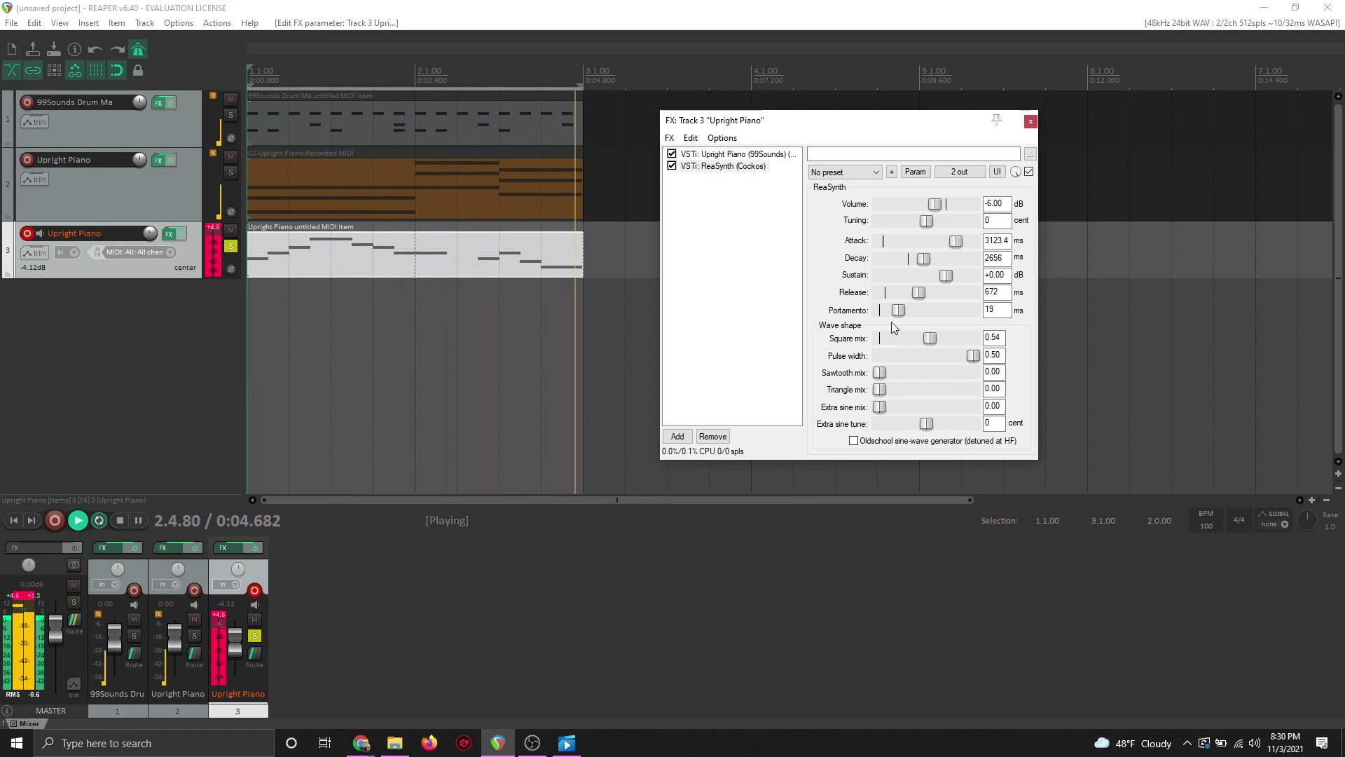
{"action": "mouse_move", "coordinate": [935, 204]}
{"action": "left_mouse_down"}
{"action": "mouse_move", "coordinate": [908, 210]}
{"action": "mouse_move", "coordinate": [938, 205]}
{"action": "left_mouse_up"}
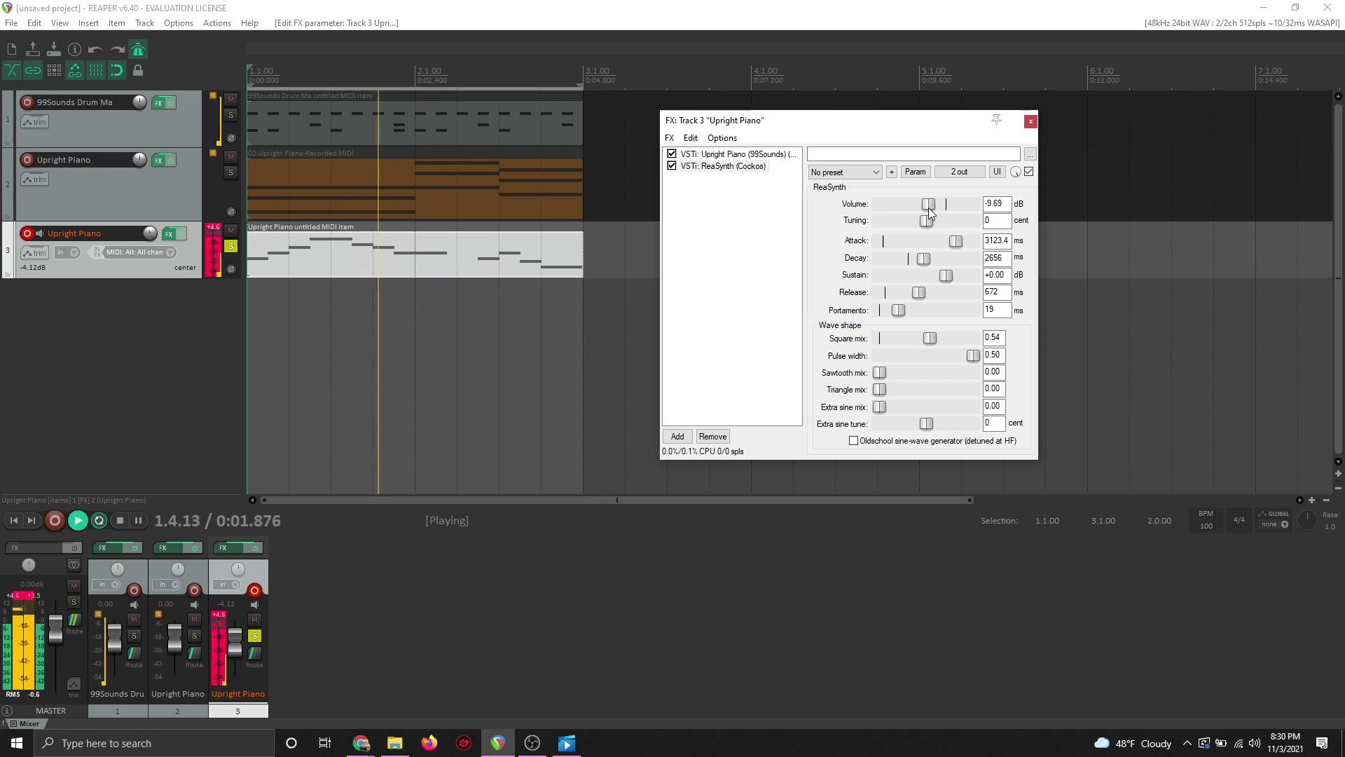
Play the soloed melody several times to listen to the adjusted ReaSynth sound
{"action": "key", "text": "space"}
{"action": "key", "text": "space"}
{"action": "key", "text": "space"}
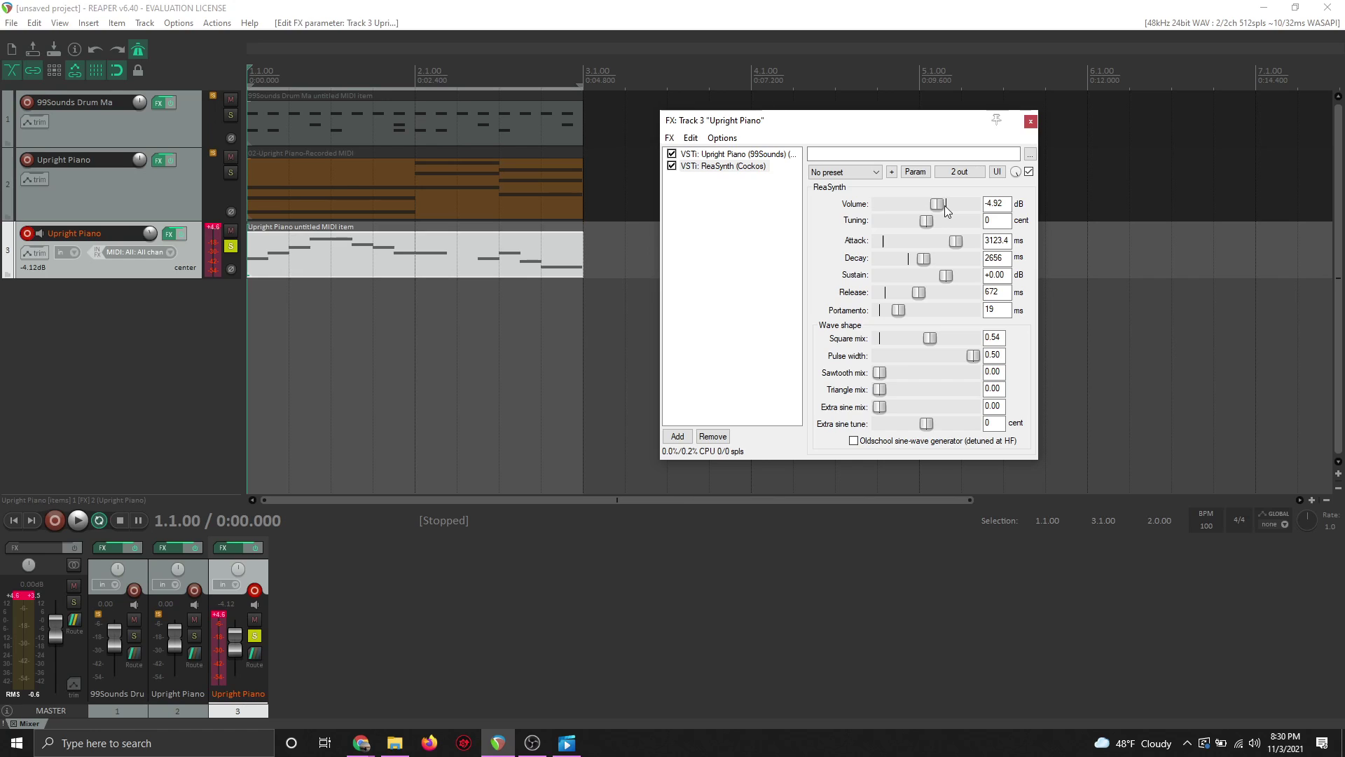
{"action": "key", "text": "space"}
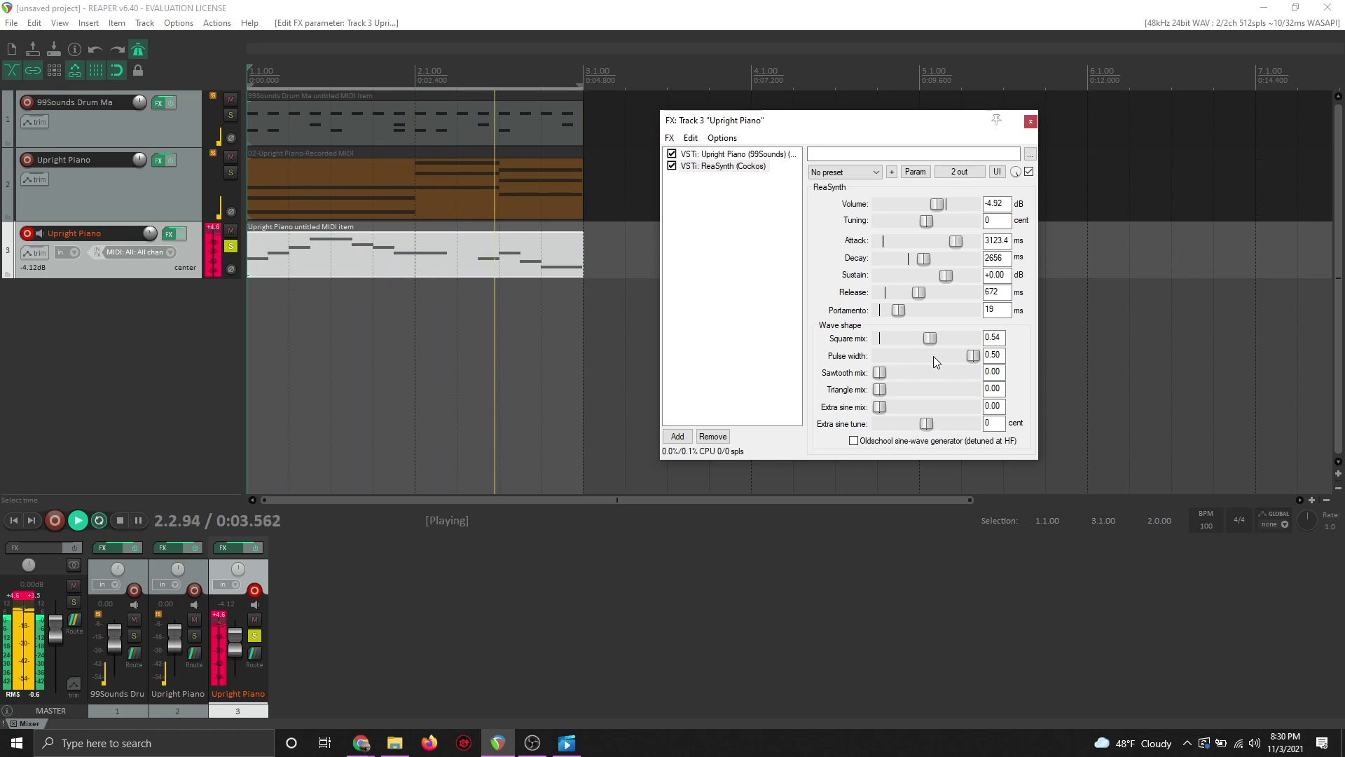
{"action": "key", "text": "space"}
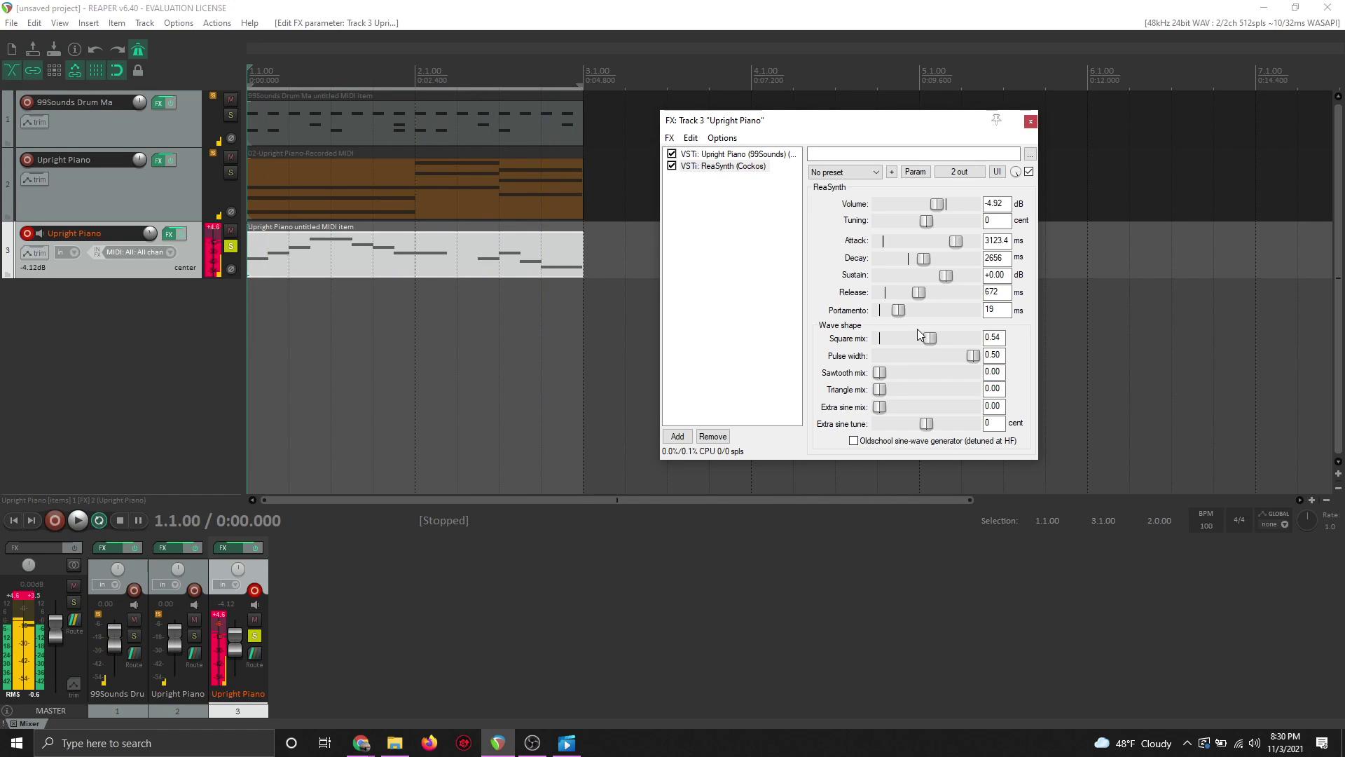
{"action": "key", "text": "space"}
{"action": "key", "text": "space"}
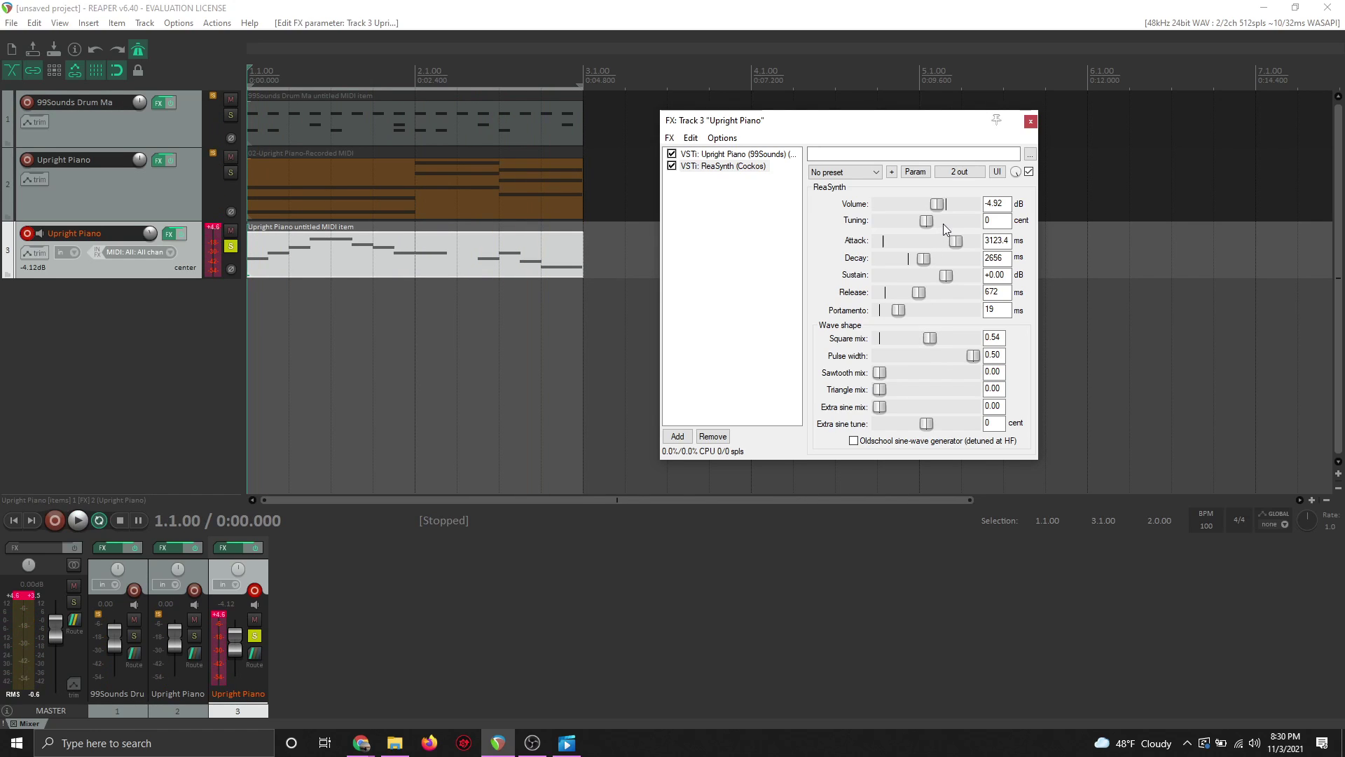
Close the effects window, unsolo the second Upright Piano track and play all three tracks together
{"action": "left_click", "coordinate": [1029, 123]}
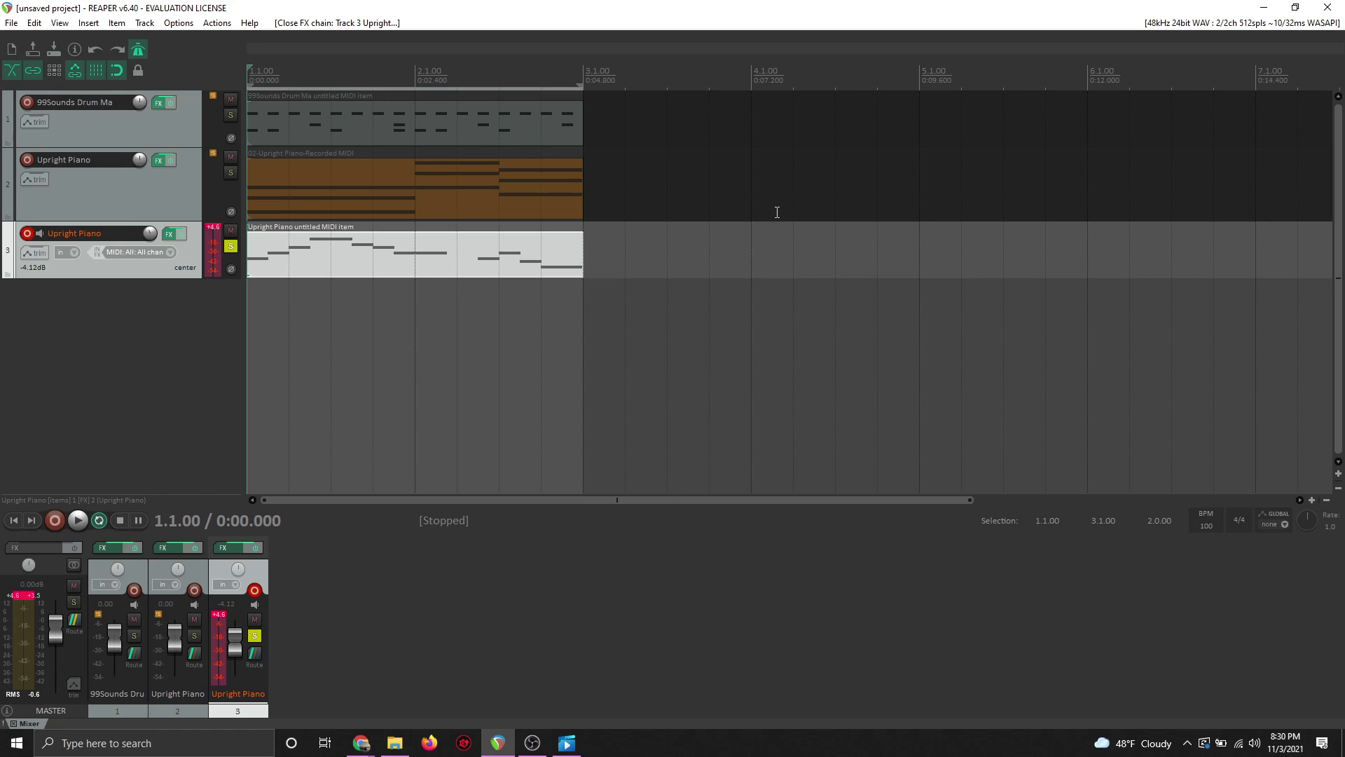
{"action": "left_click", "coordinate": [226, 246]}
{"action": "key", "text": "space"}
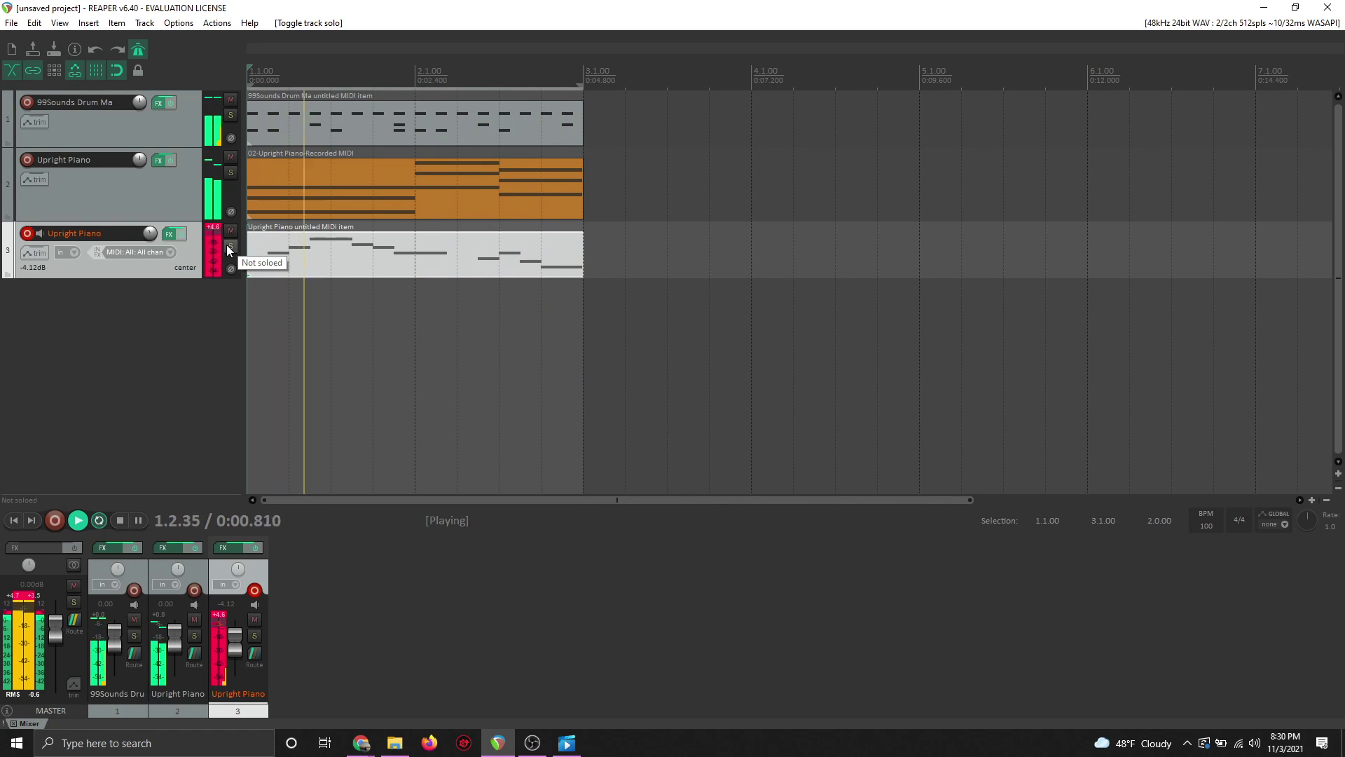
{"action": "key", "text": "space"}
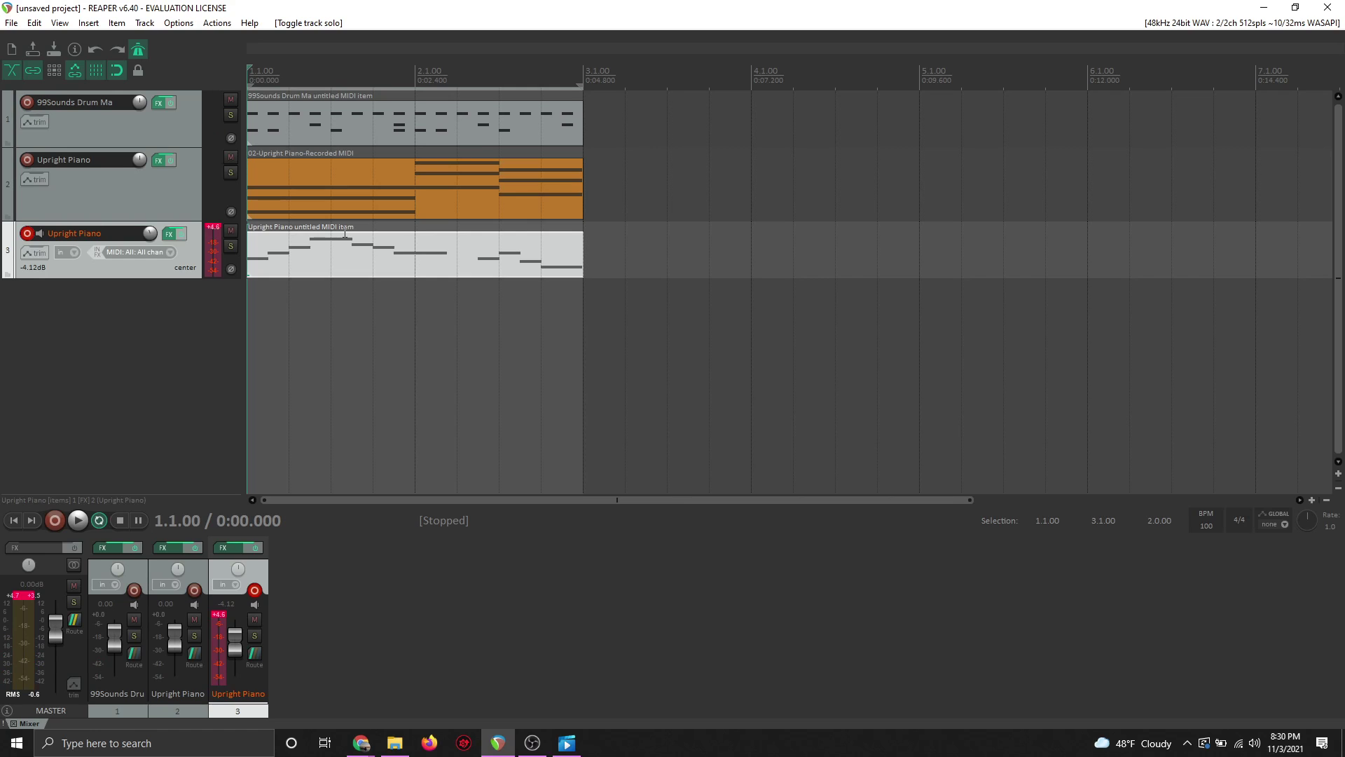
Move the drum item on the first track so that it starts at measure 3
{"action": "left_click", "coordinate": [652, 200]}
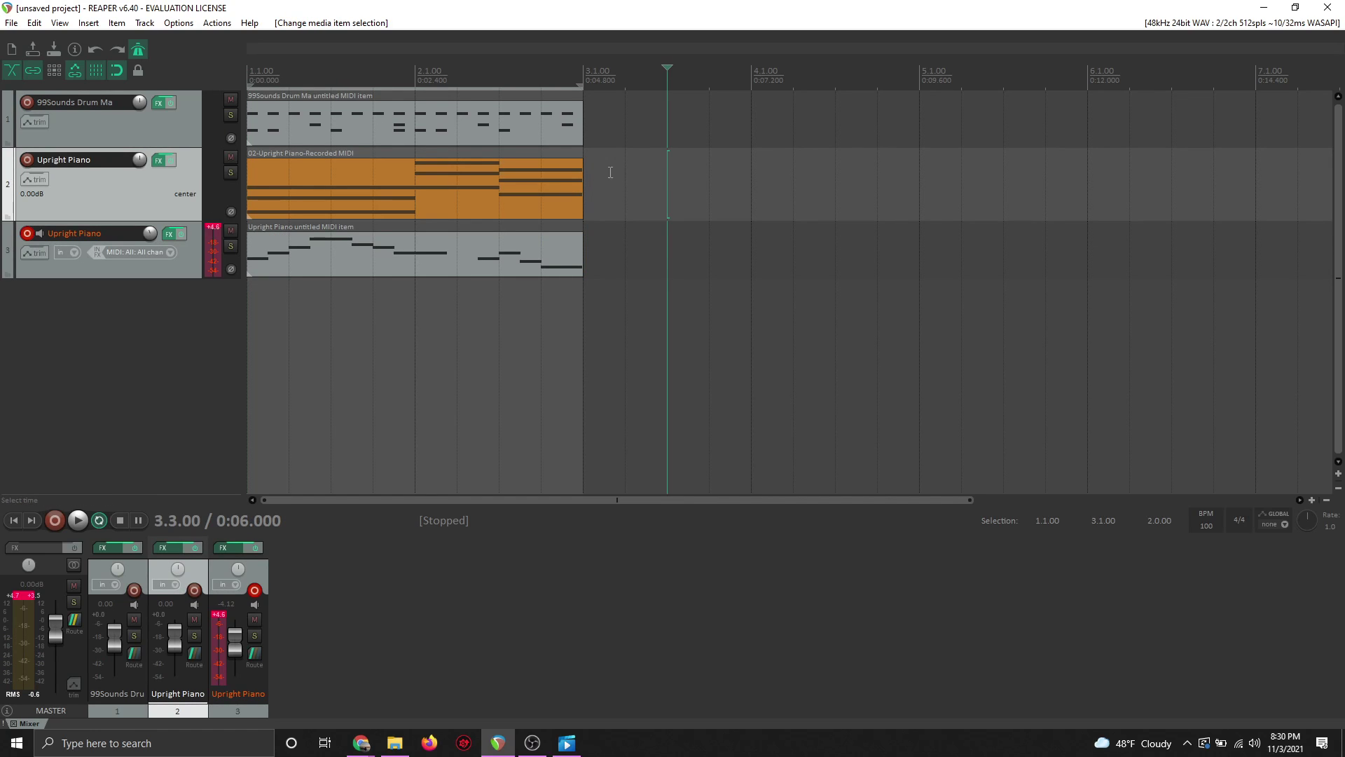
{"action": "left_click", "coordinate": [351, 168]}
{"action": "left_click", "coordinate": [352, 253]}
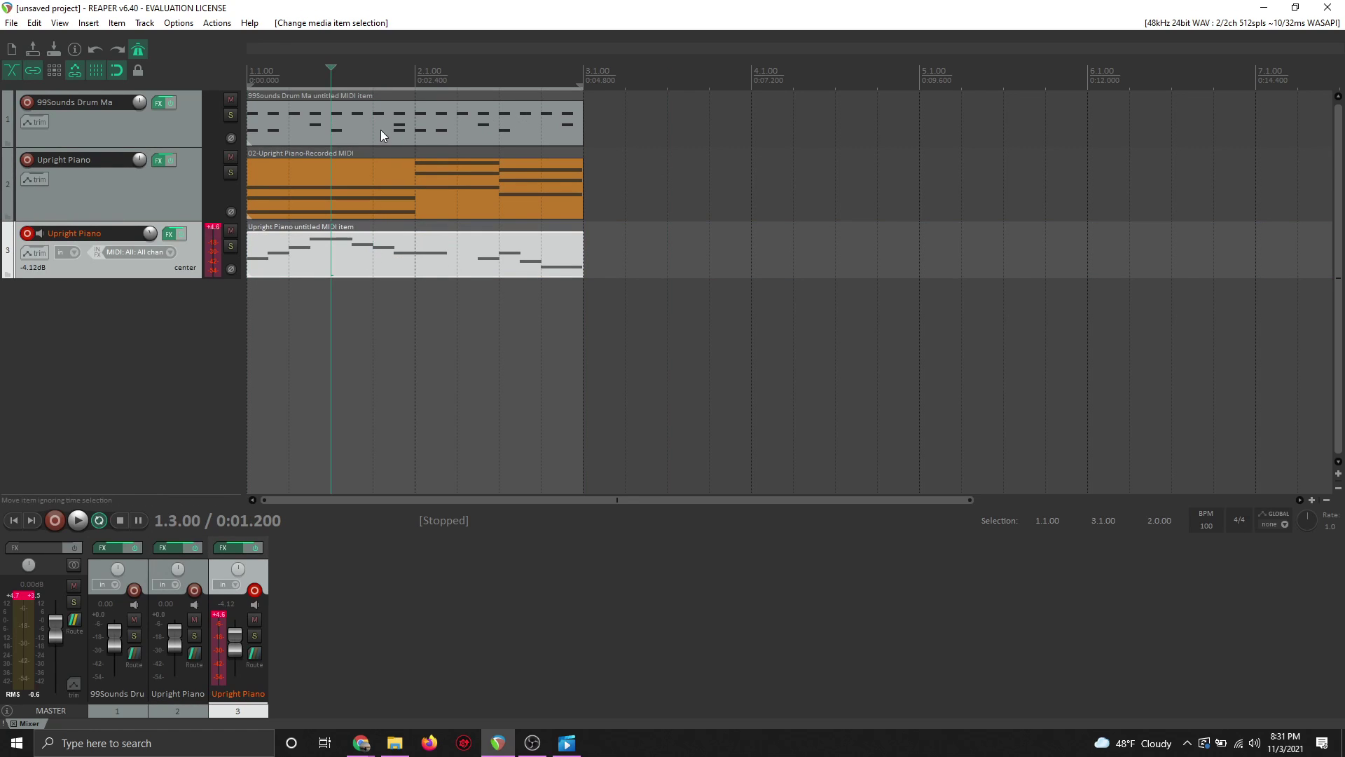
{"action": "left_click", "coordinate": [381, 133]}
{"action": "left_click_drag", "start_coordinate": [354, 131], "coordinate": [691, 132]}
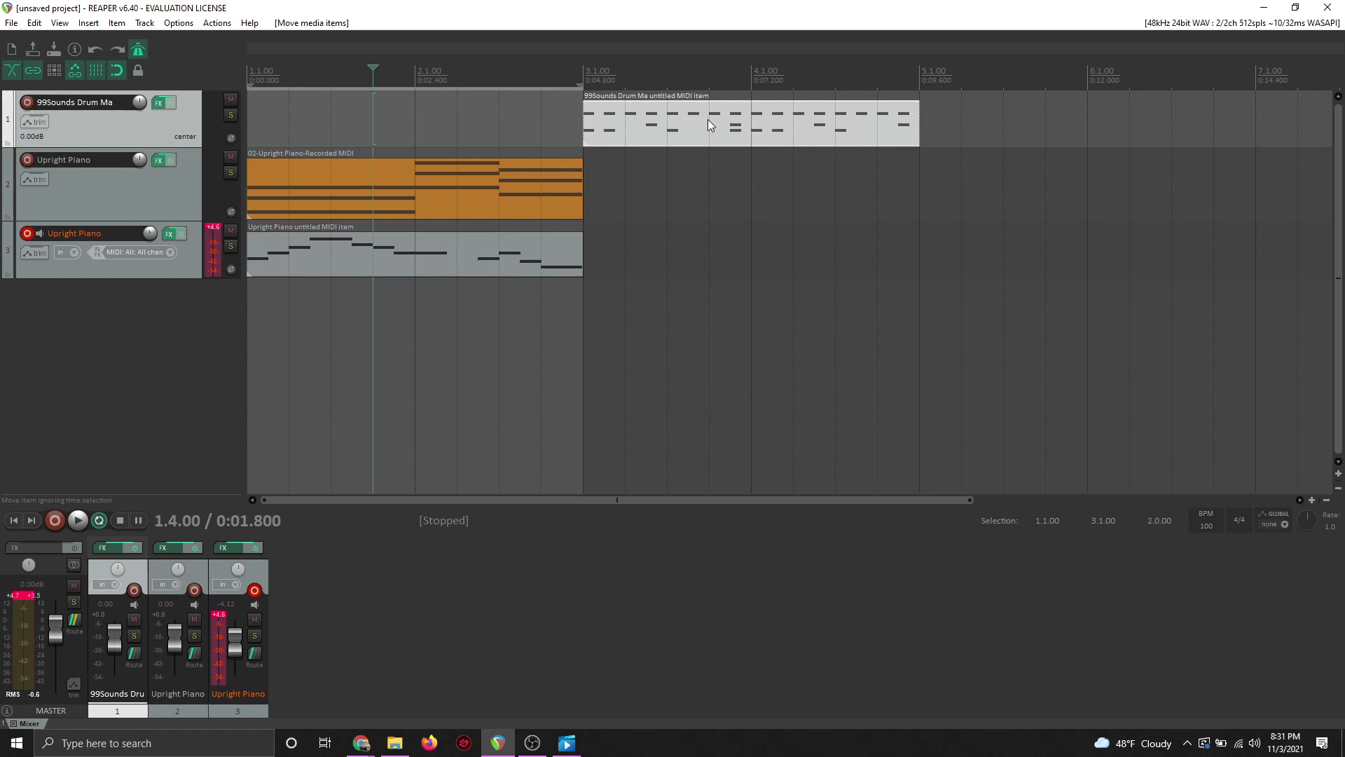
Add two copies of the drum item back to back, starting at measures 5 and 7
{"action": "left_click", "coordinate": [710, 126]}
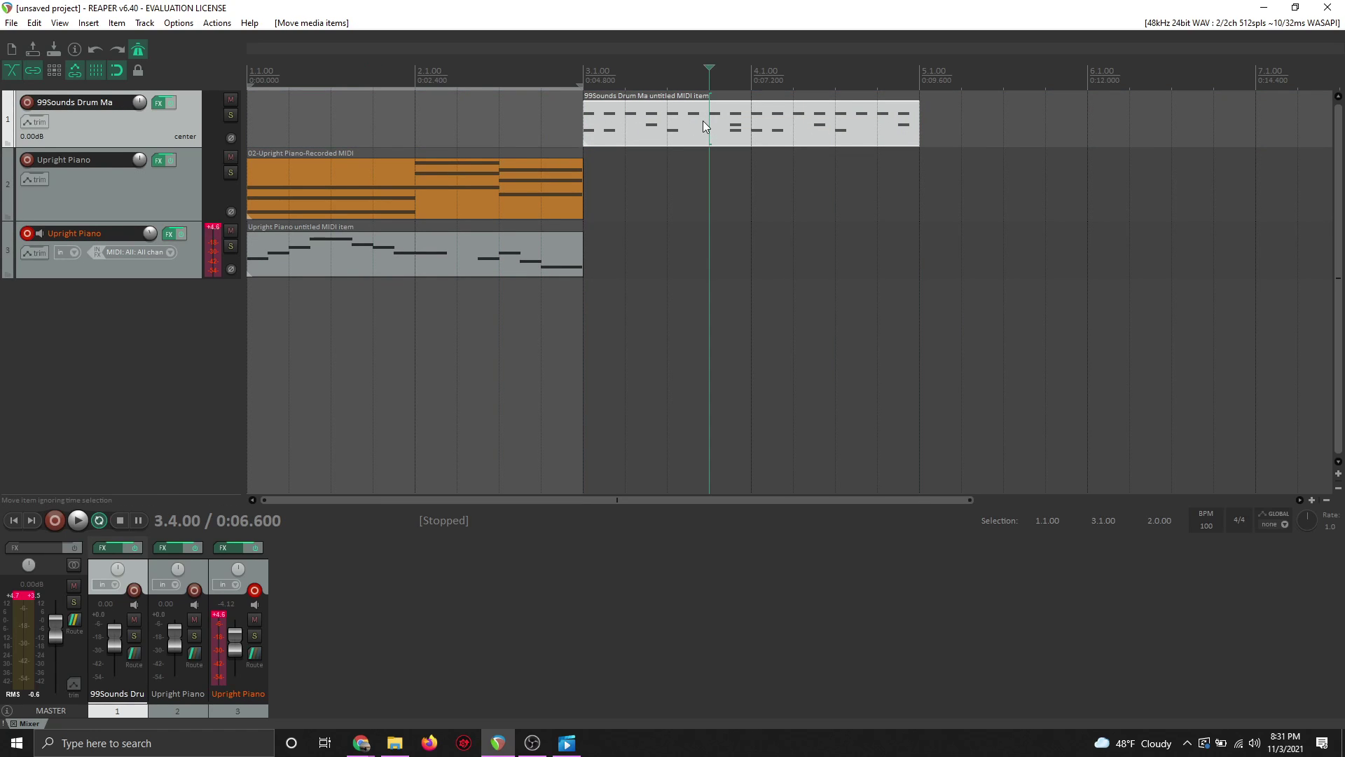
{"action": "left_click", "coordinate": [760, 132]}
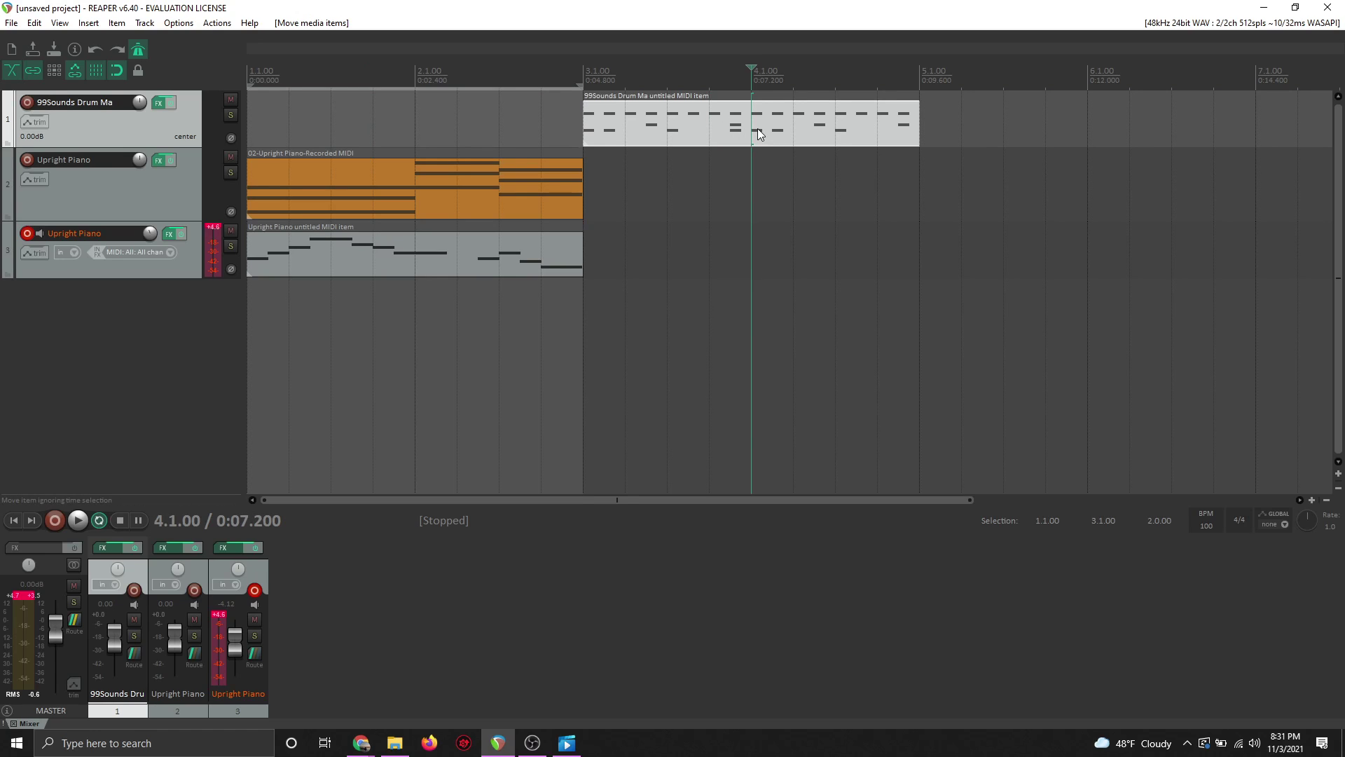
{"action": "key", "text": "ctrl+d"}
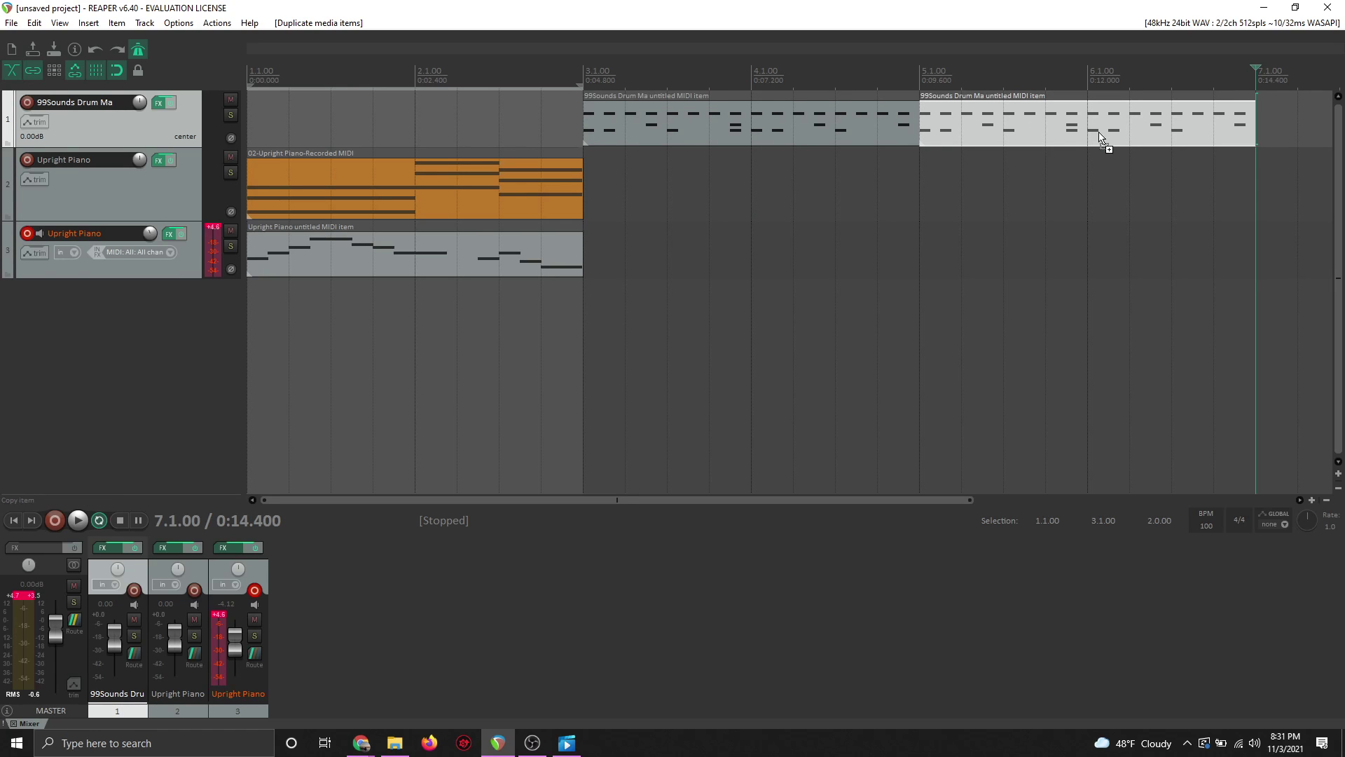
{"action": "left_click", "coordinate": [1259, 111]}
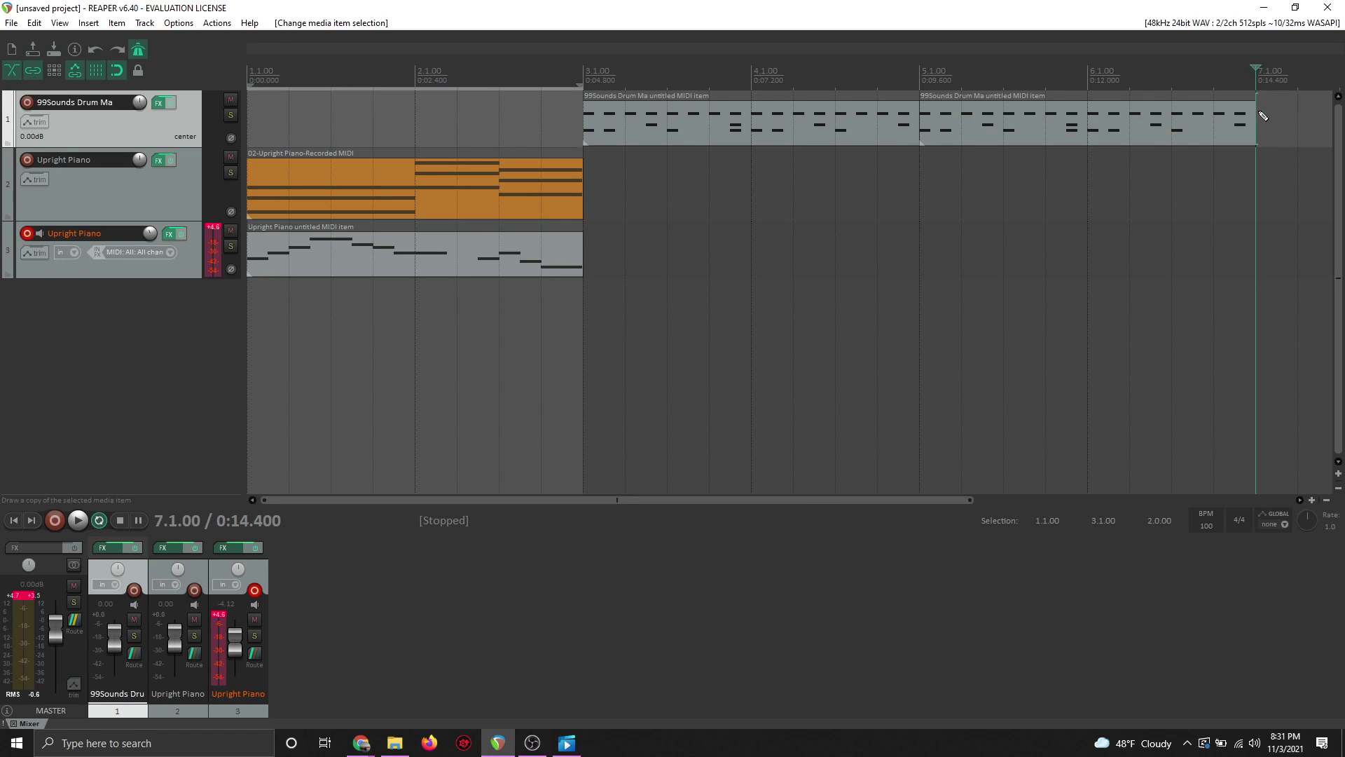
{"action": "key", "text": "ctrl+v"}
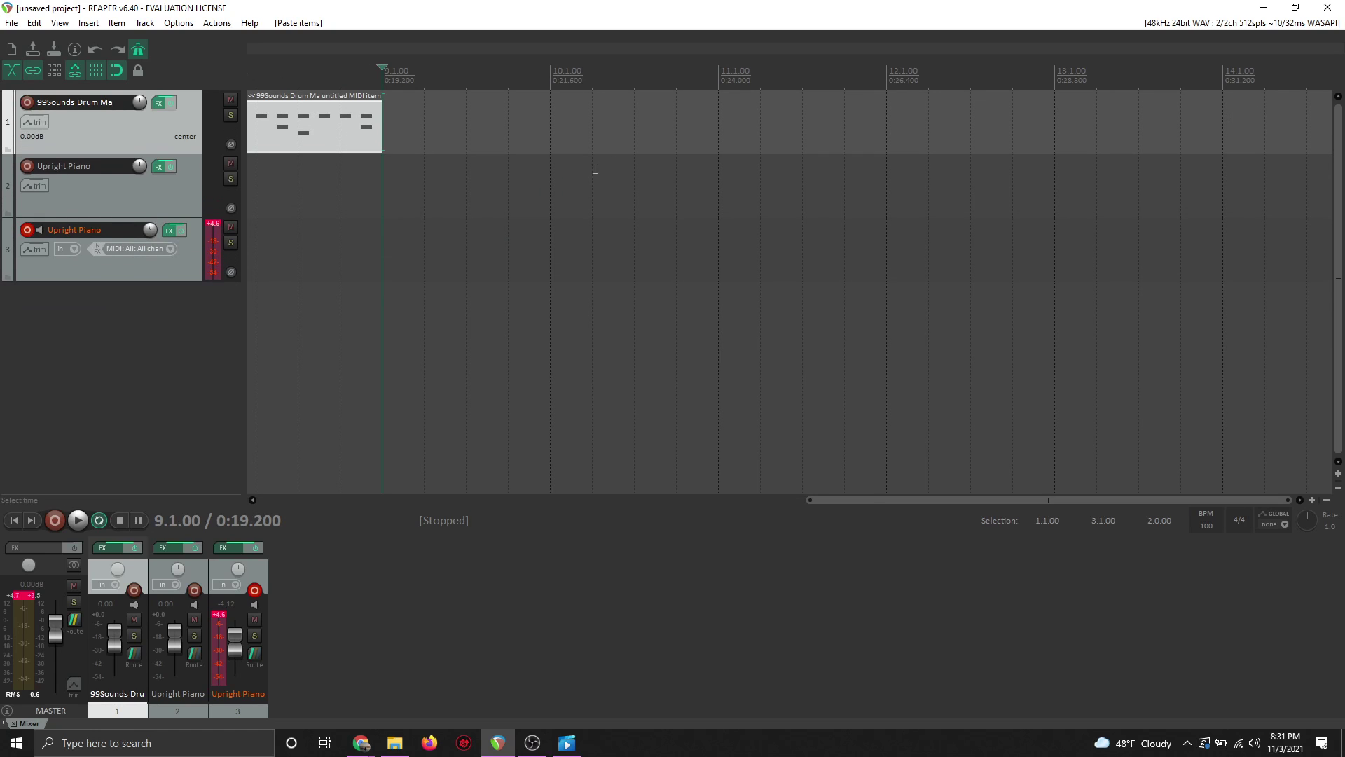
{"action": "left_click_drag", "start_coordinate": [897, 499], "coordinate": [720, 462]}
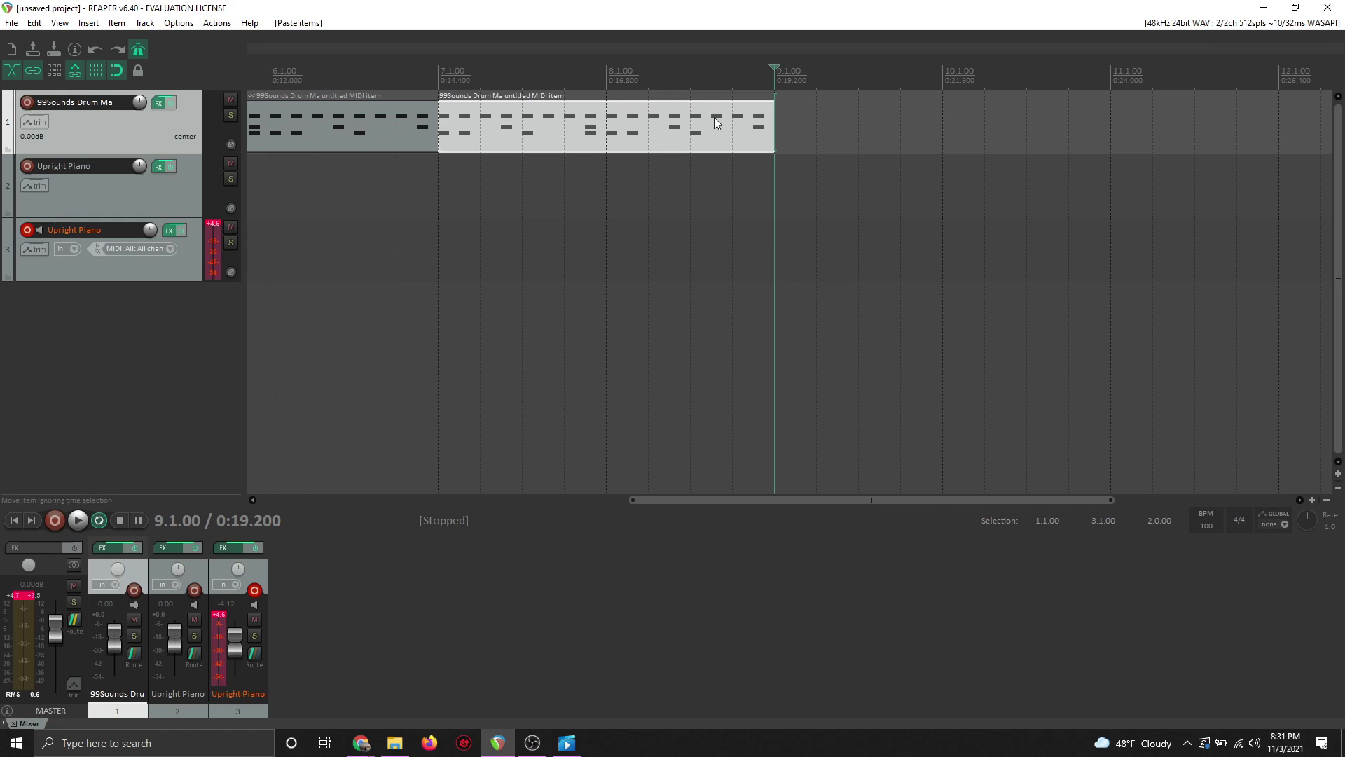
Extend the last drum item to measure 10 beat 3 and trim it back to end at measure 8 beat 4
{"action": "left_click_drag", "start_coordinate": [772, 103], "coordinate": [1025, 123]}
{"action": "left_click", "coordinate": [742, 137]}
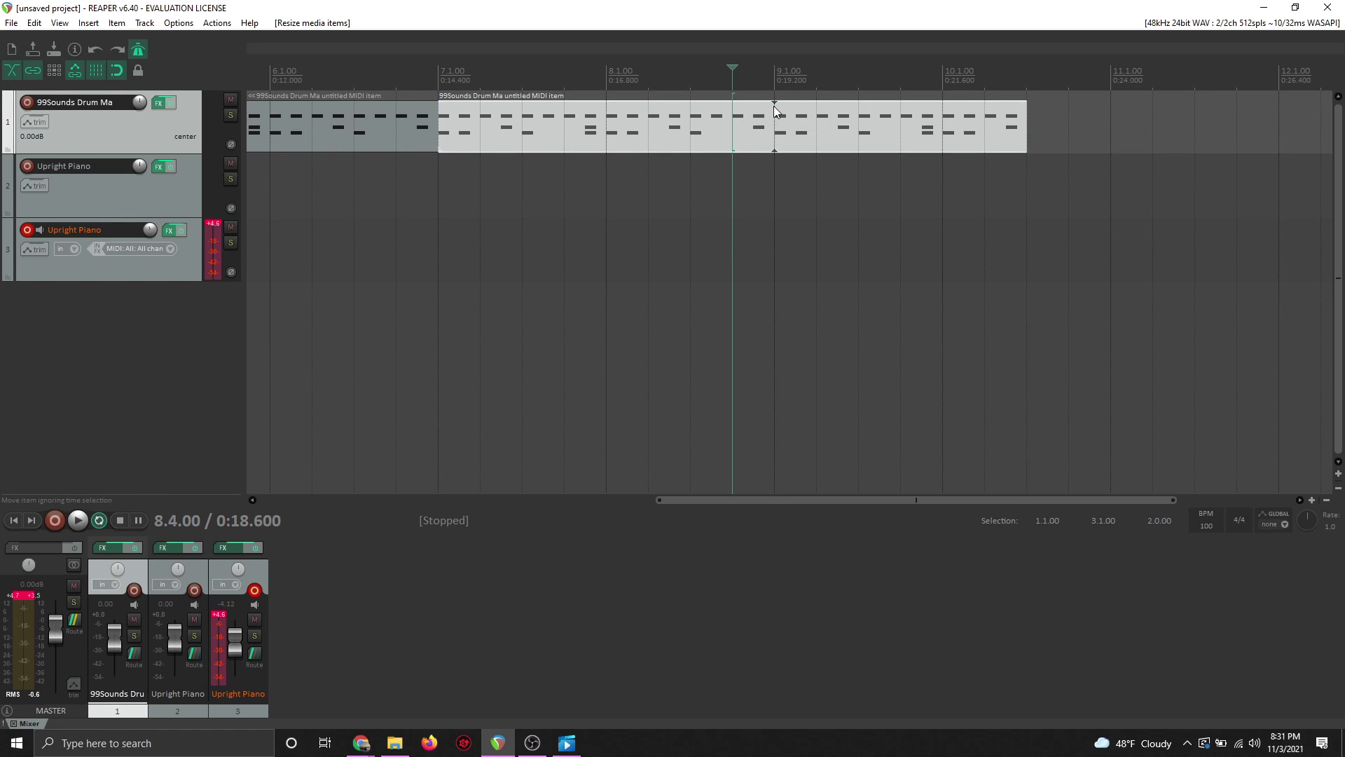
{"action": "left_click_drag", "start_coordinate": [1027, 124], "coordinate": [840, 136]}
{"action": "left_click", "coordinate": [800, 164]}
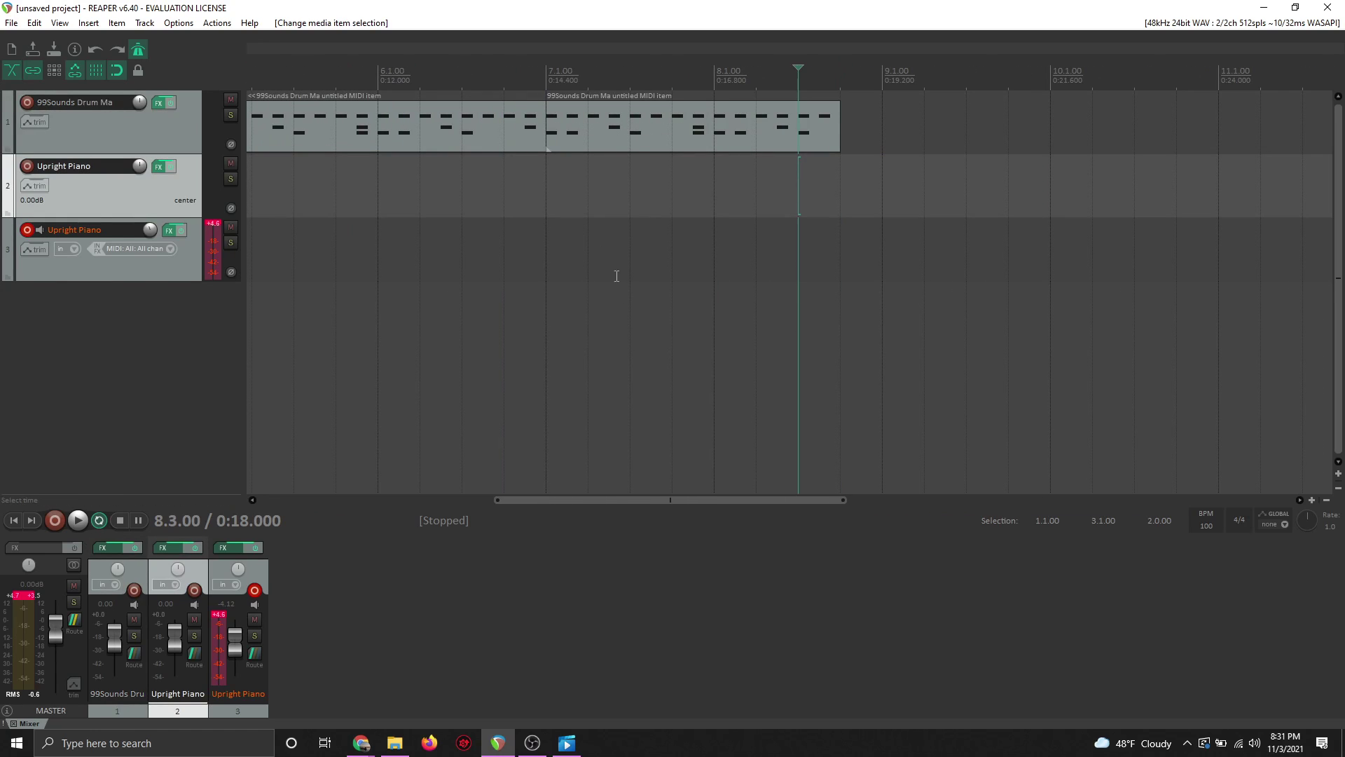
Duplicate the Upright Piano chord item three times and extend the last drum item to end with the chords at measure 9
{"action": "left_click_drag", "start_coordinate": [672, 501], "coordinate": [361, 498]}
{"action": "left_click", "coordinate": [317, 171]}
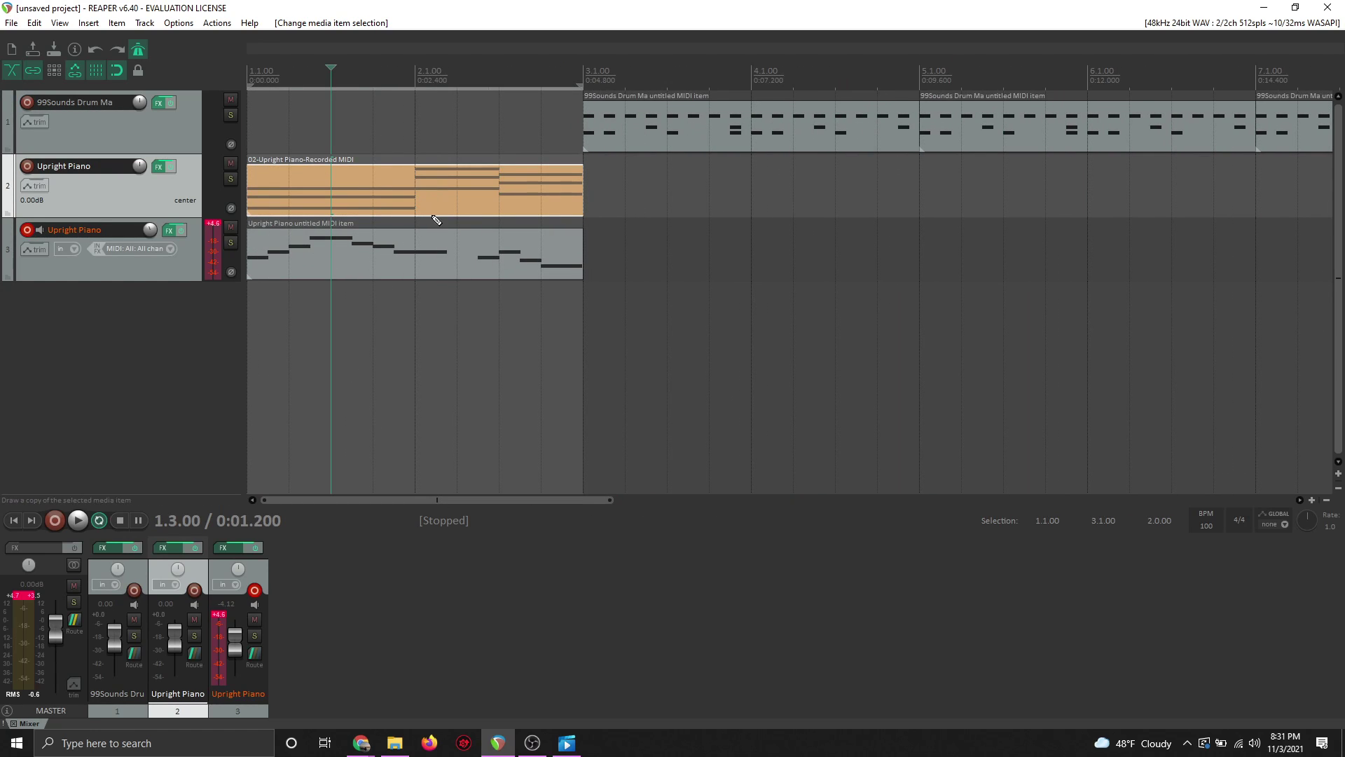
{"action": "key", "text": "ctrl+d"}
{"action": "key", "text": "ctrl+d"}
{"action": "key", "text": "ctrl+d"}
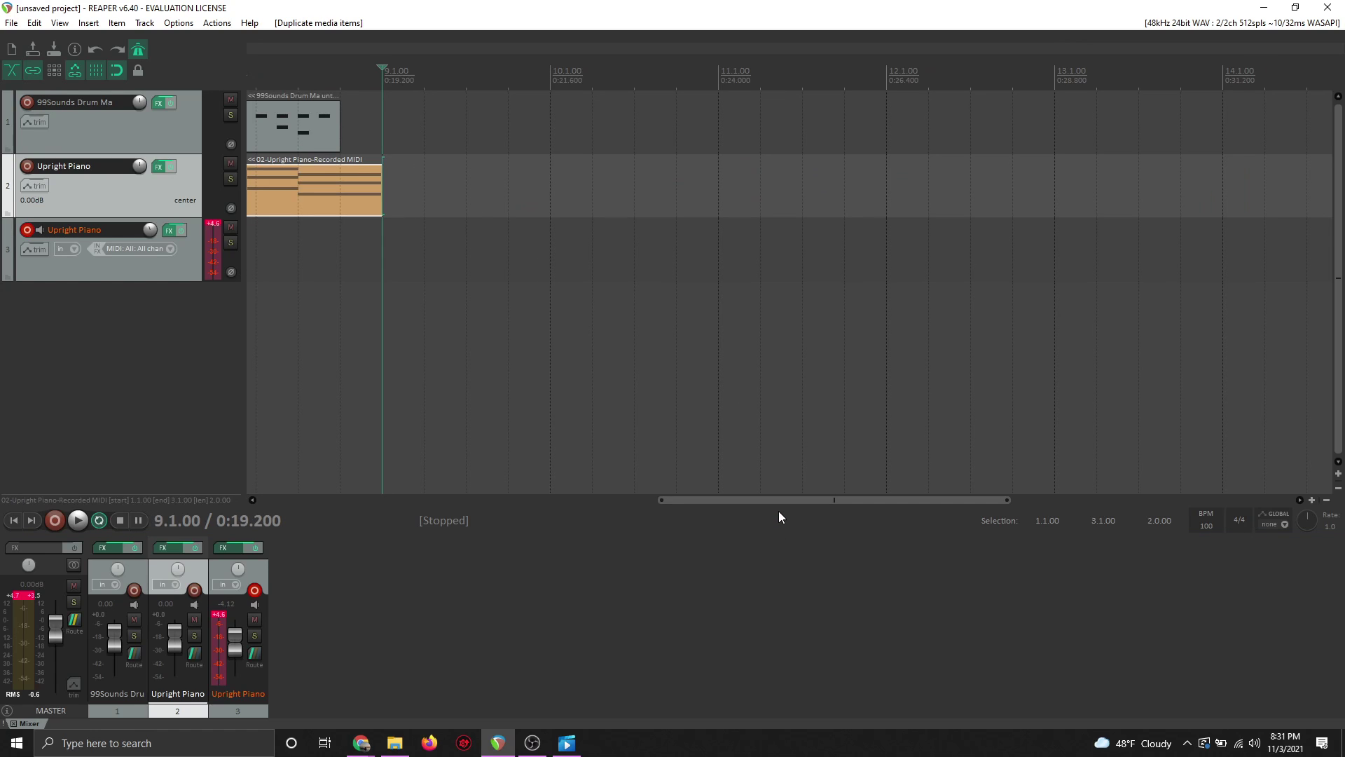
{"action": "left_click_drag", "start_coordinate": [776, 498], "coordinate": [493, 510]}
{"action": "left_click_drag", "start_coordinate": [1205, 127], "coordinate": [1247, 127]}
Move the melody item on the third track to start at measure 5 and duplicate it at measure 7
{"action": "left_click_drag", "start_coordinate": [566, 499], "coordinate": [456, 500]}
{"action": "left_click_drag", "start_coordinate": [319, 246], "coordinate": [1009, 254]}
{"action": "key", "text": "ctrl+d"}
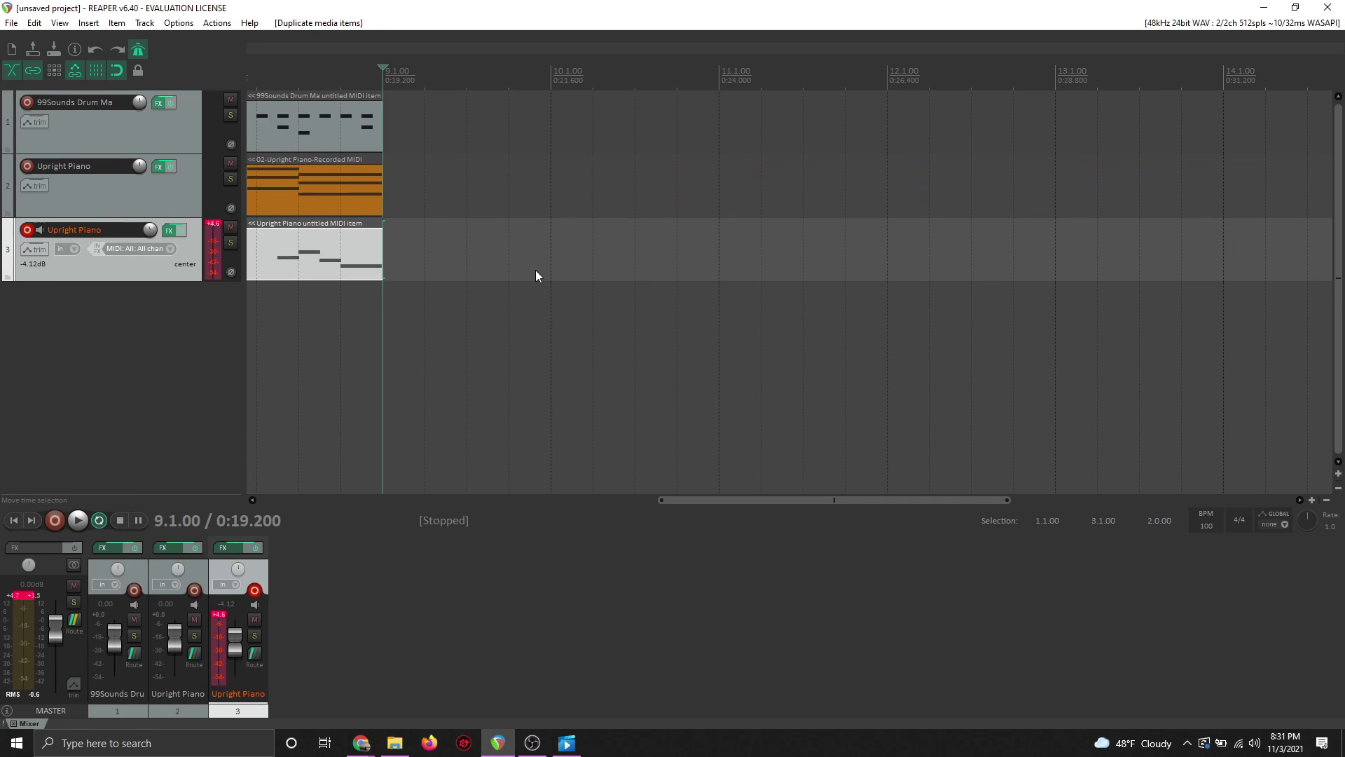
{"action": "scroll", "coordinate": [536, 271], "scroll_direction": "left", "scroll_amount": 10}
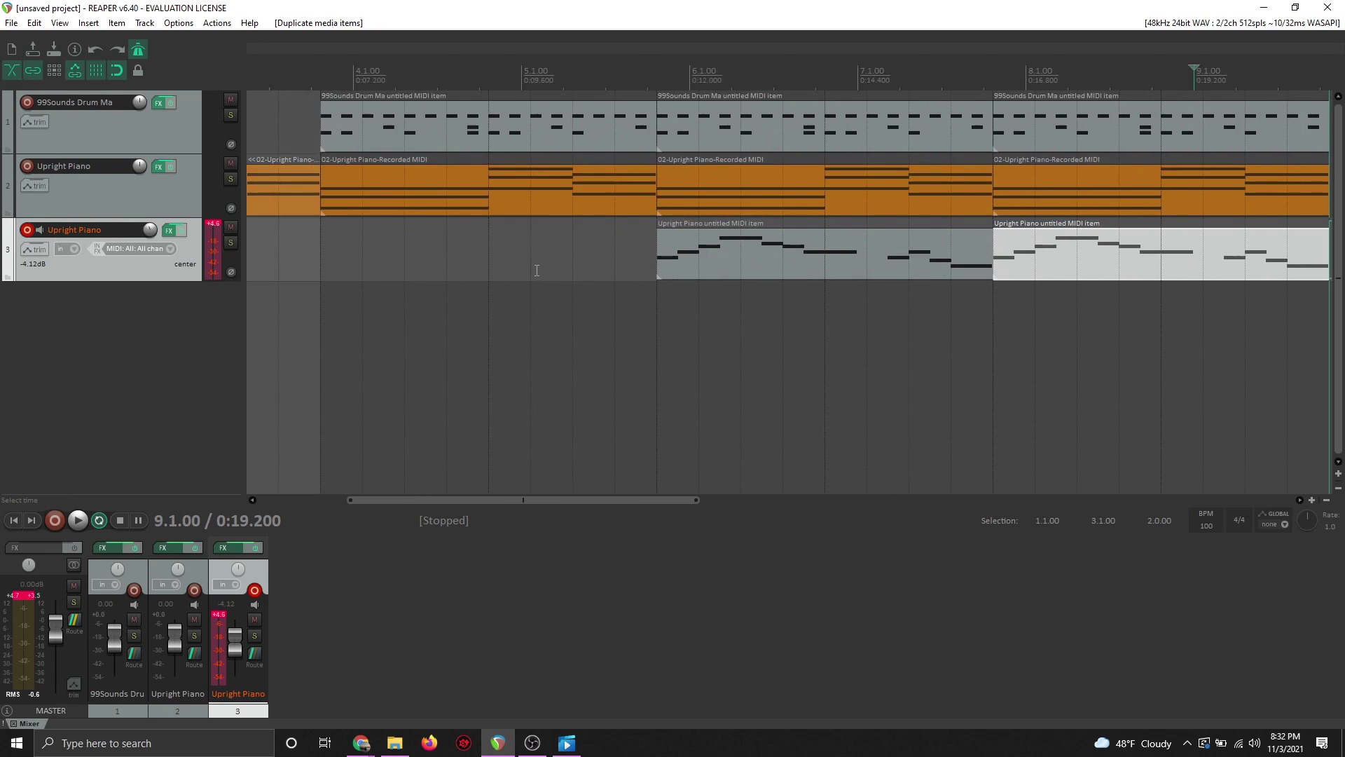
Play the arrangement from the beginning with repeat and the metronome turned off
{"action": "left_click", "coordinate": [554, 262]}
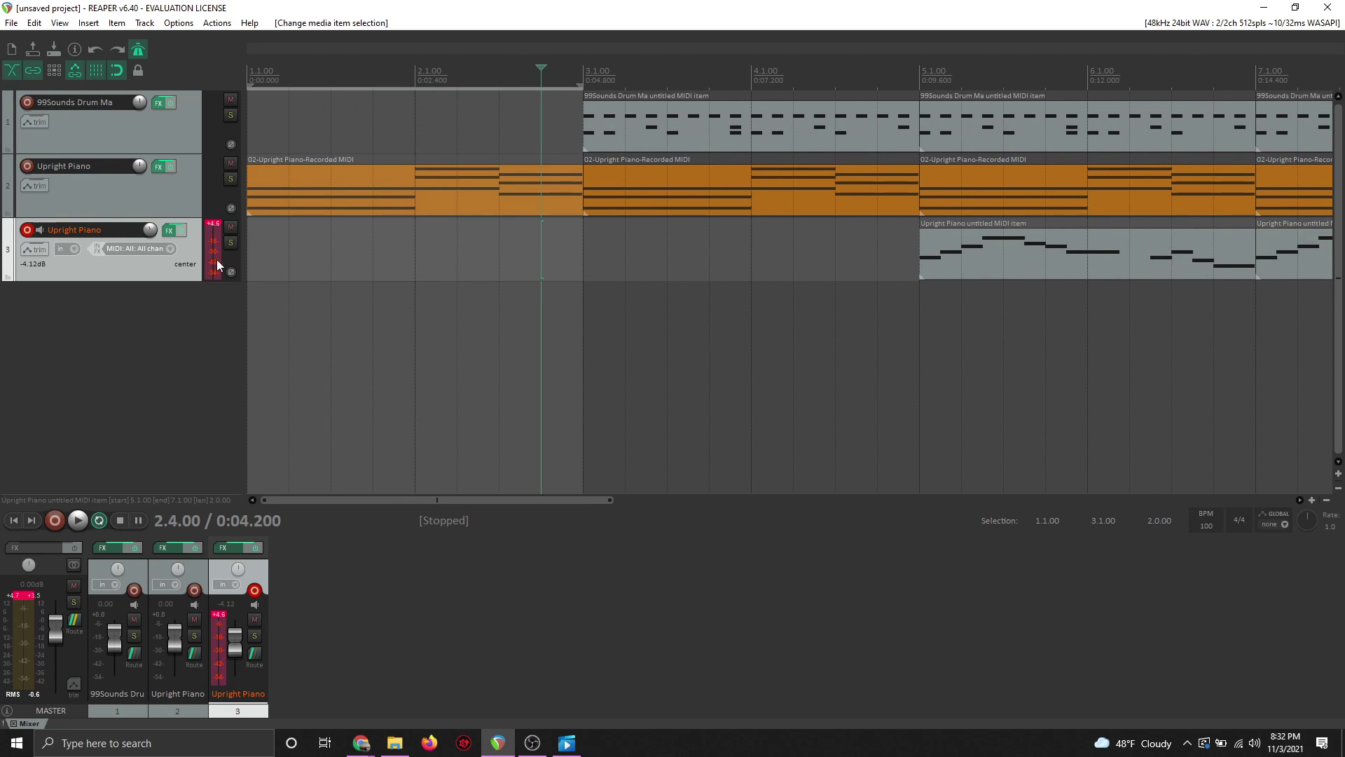
{"action": "key", "text": "Home"}
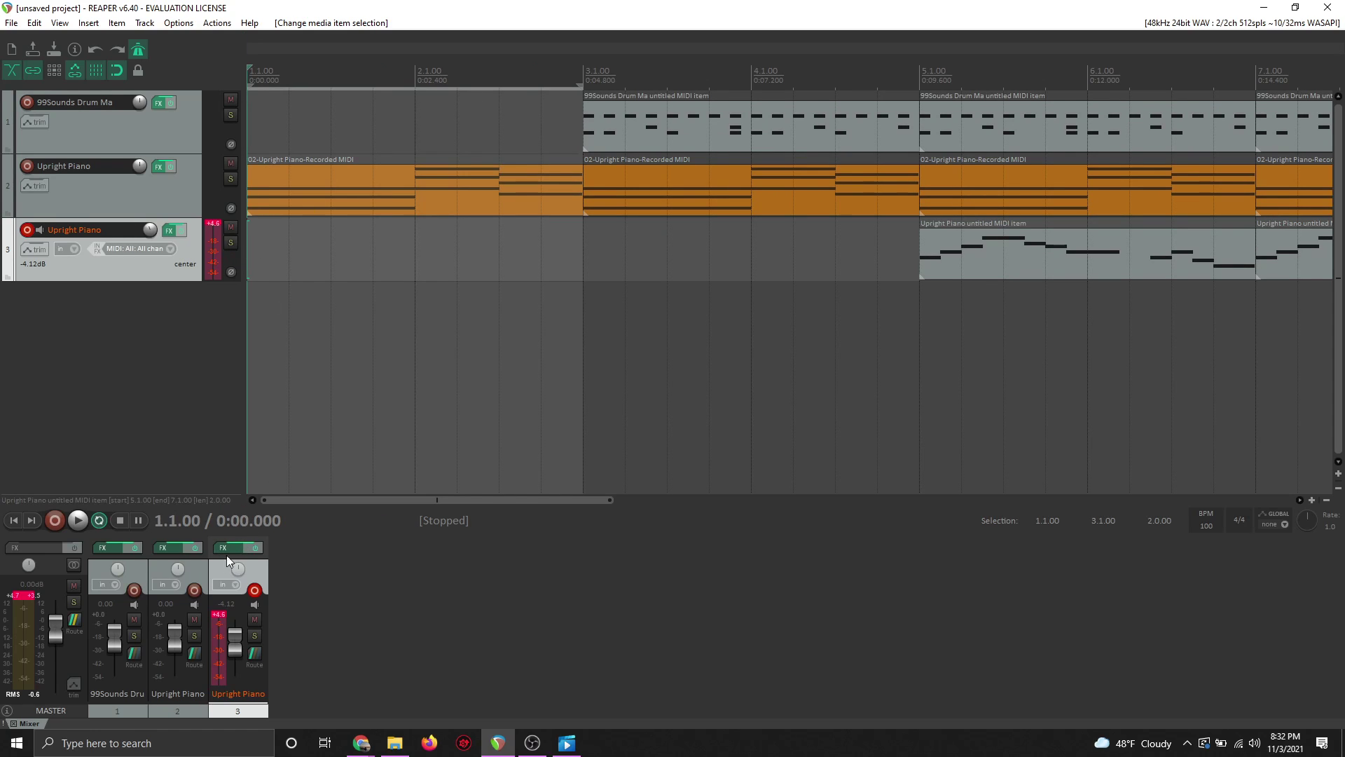
{"action": "left_click", "coordinate": [97, 517]}
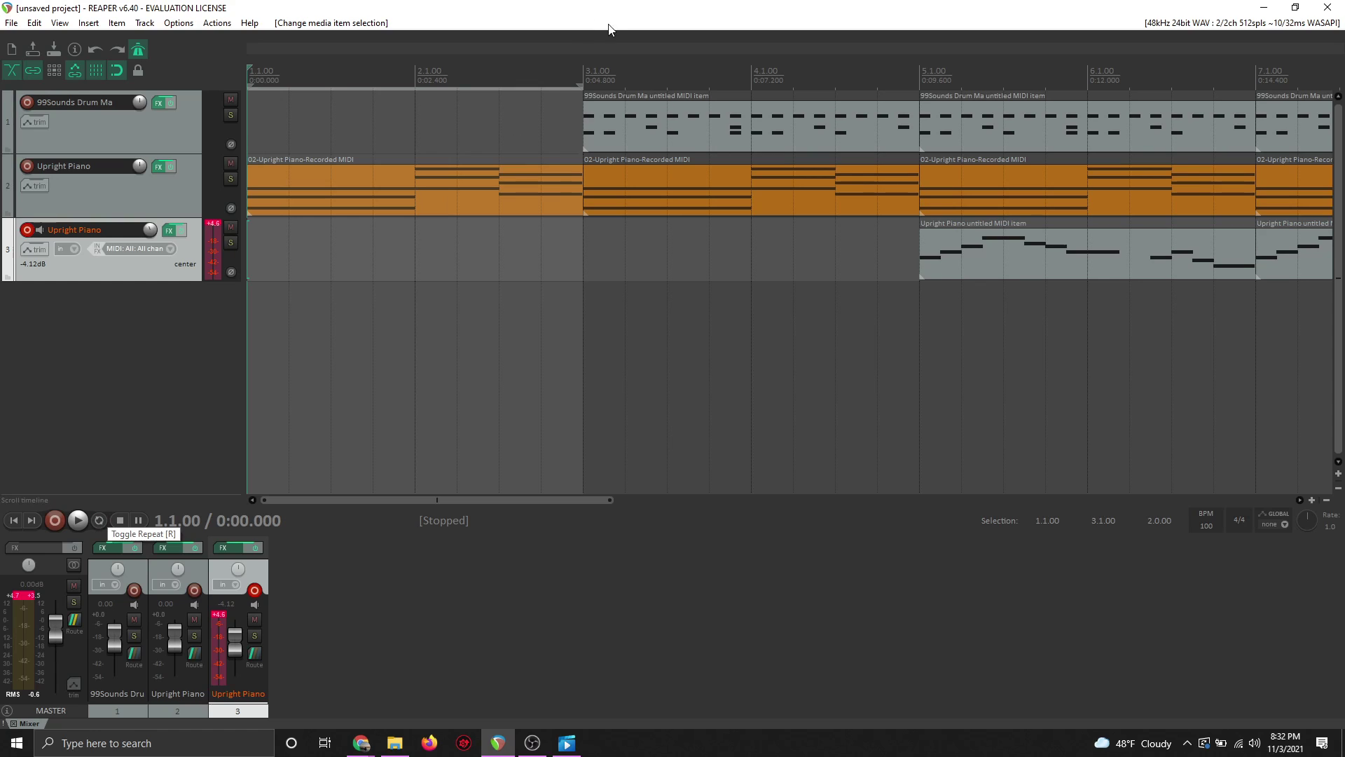
{"action": "key", "text": "space"}
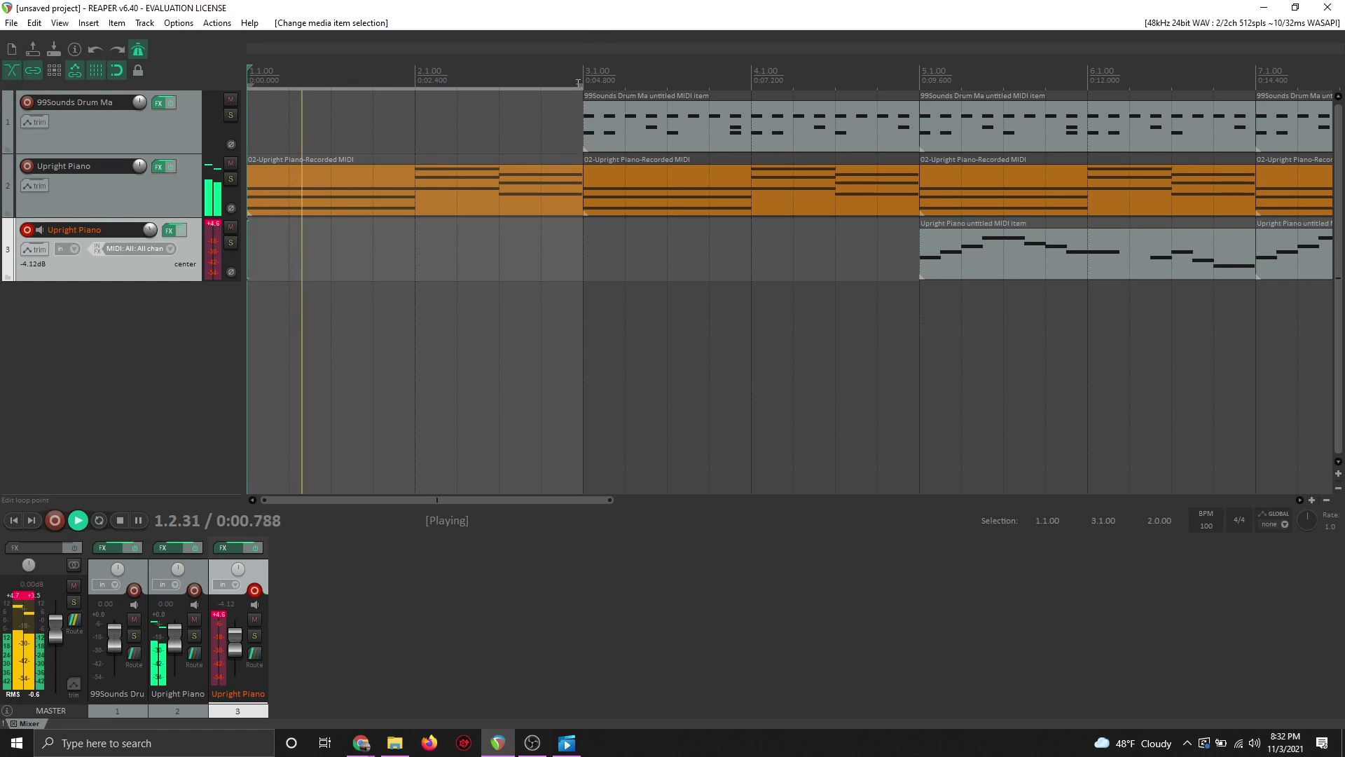
{"action": "left_click", "coordinate": [138, 49]}
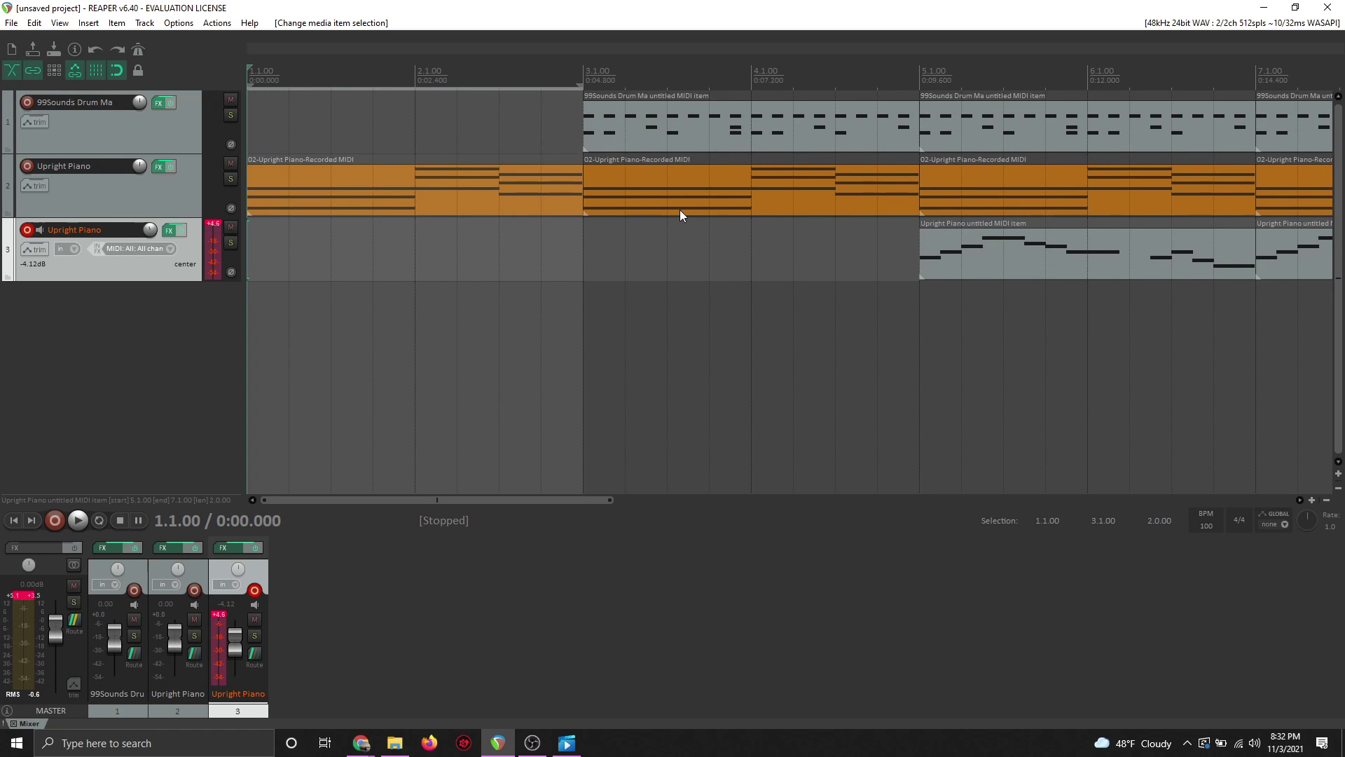
Open the last melody item, which starts at measure 7 on the third track, in the MIDI editor
{"action": "left_click", "coordinate": [680, 209]}
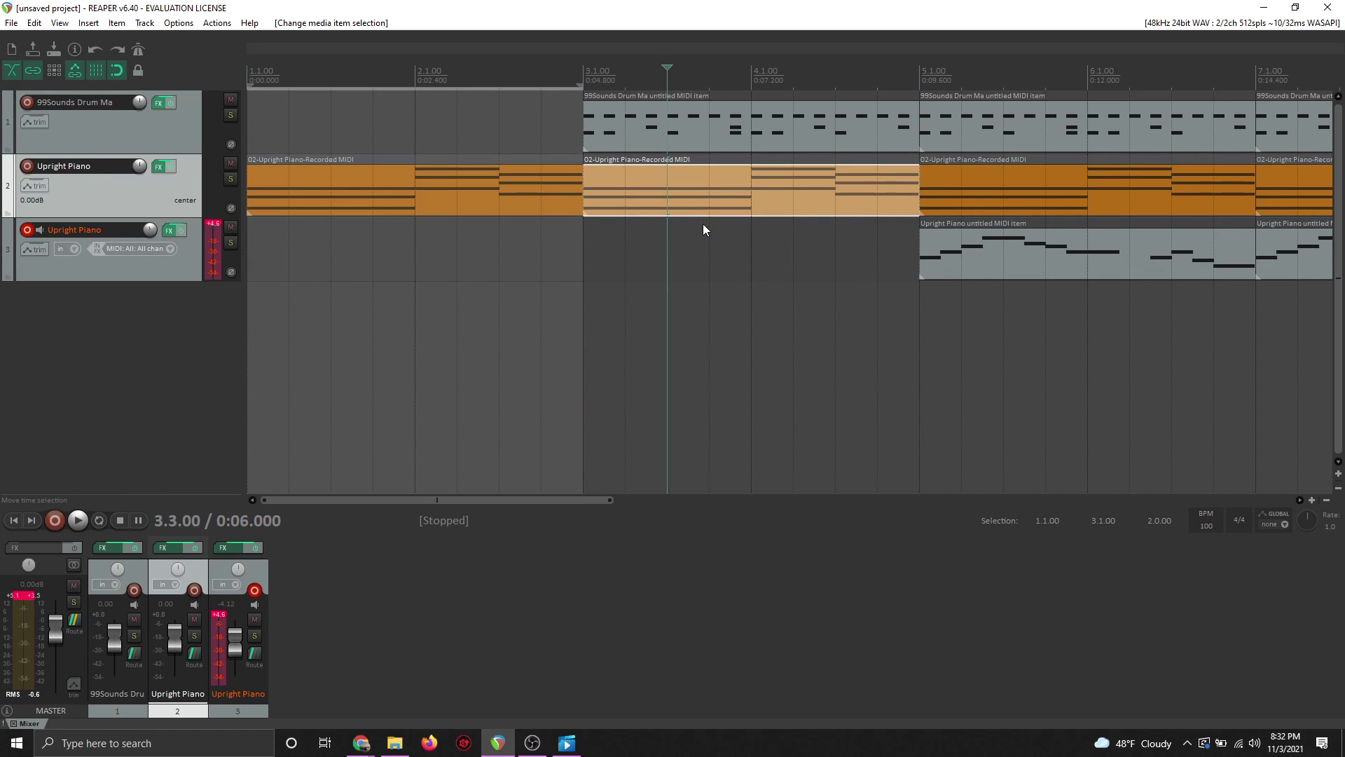
{"action": "left_click", "coordinate": [675, 273]}
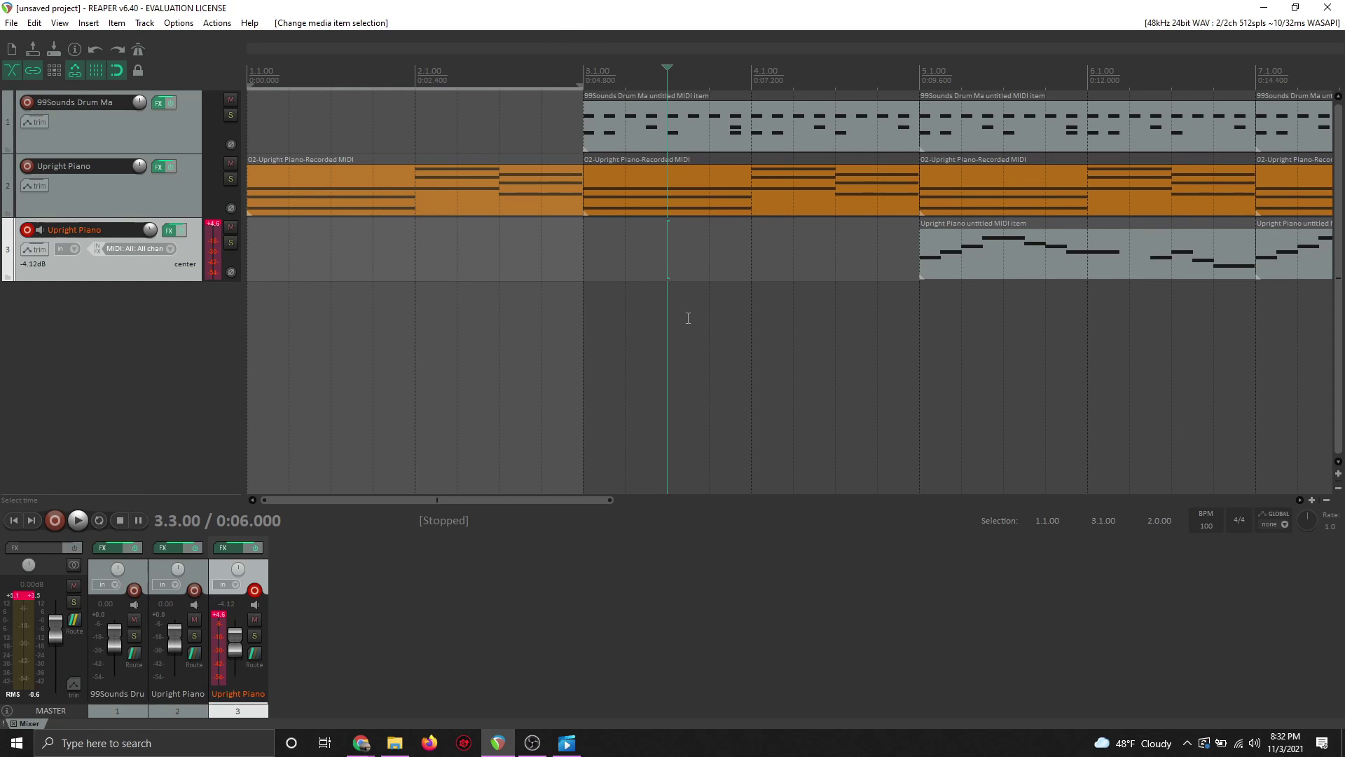
{"action": "left_click_drag", "start_coordinate": [524, 499], "coordinate": [700, 503]}
{"action": "left_click", "coordinate": [875, 252]}
{"action": "double_click", "coordinate": [876, 248]}
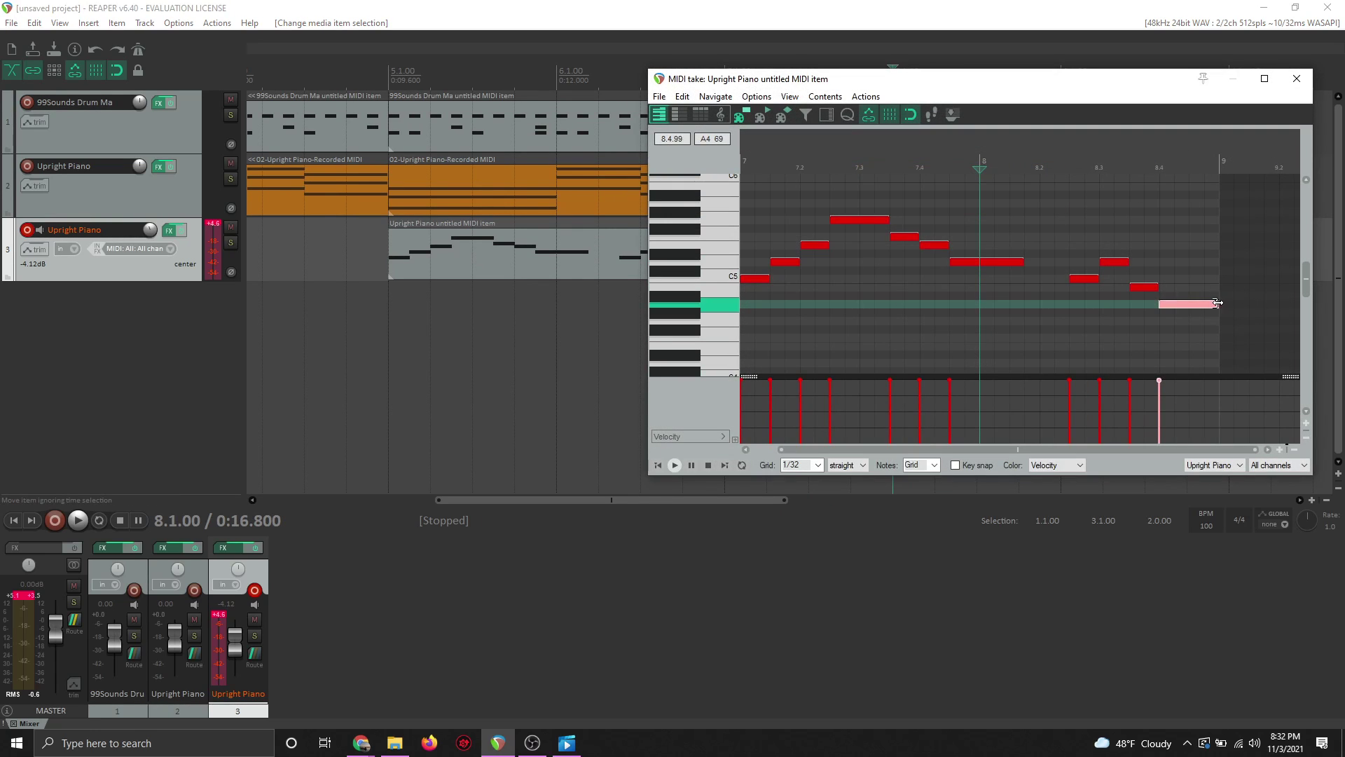
Shorten the final A4 note to half its length in the MIDI editor and raise it to D5
{"action": "left_click_drag", "start_coordinate": [1212, 299], "coordinate": [1191, 308]}
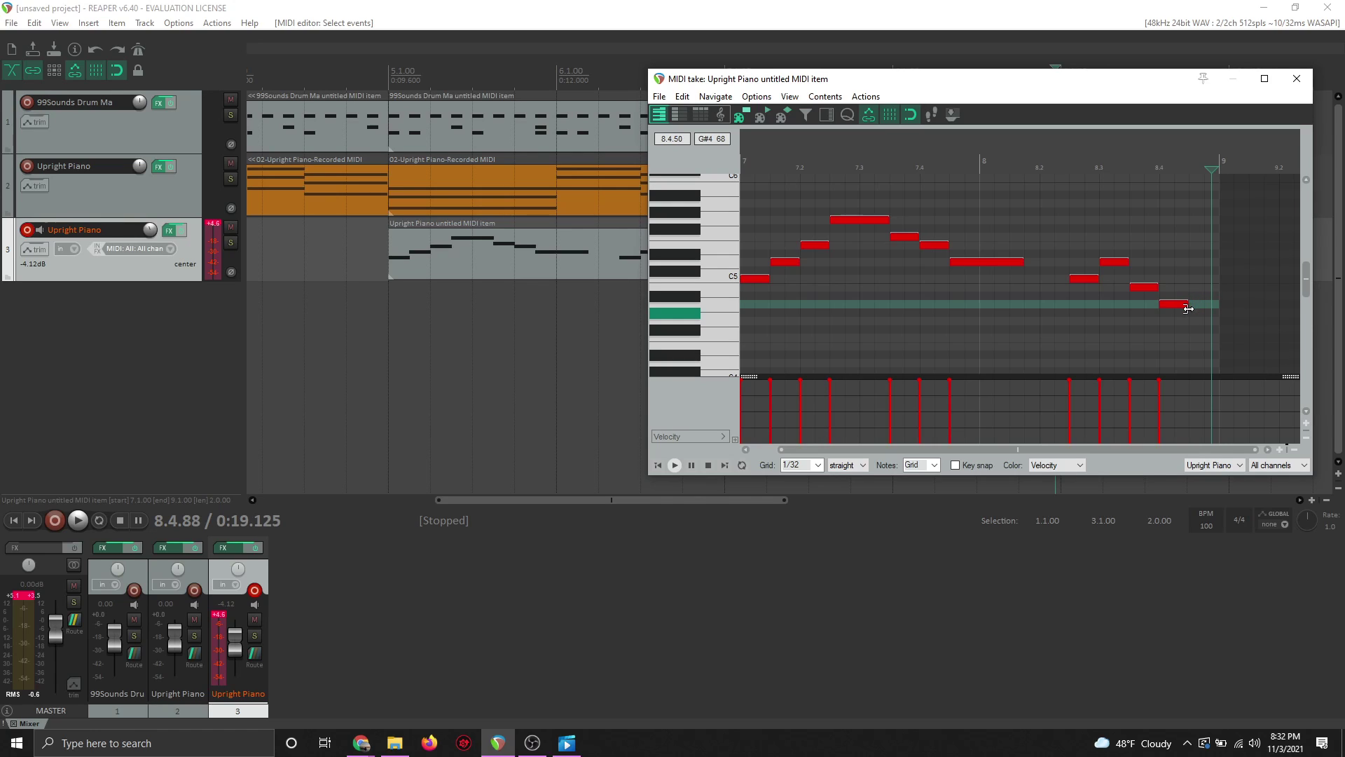
{"action": "left_click", "coordinate": [1174, 304]}
{"action": "left_click_drag", "start_coordinate": [1174, 304], "coordinate": [1173, 262]}
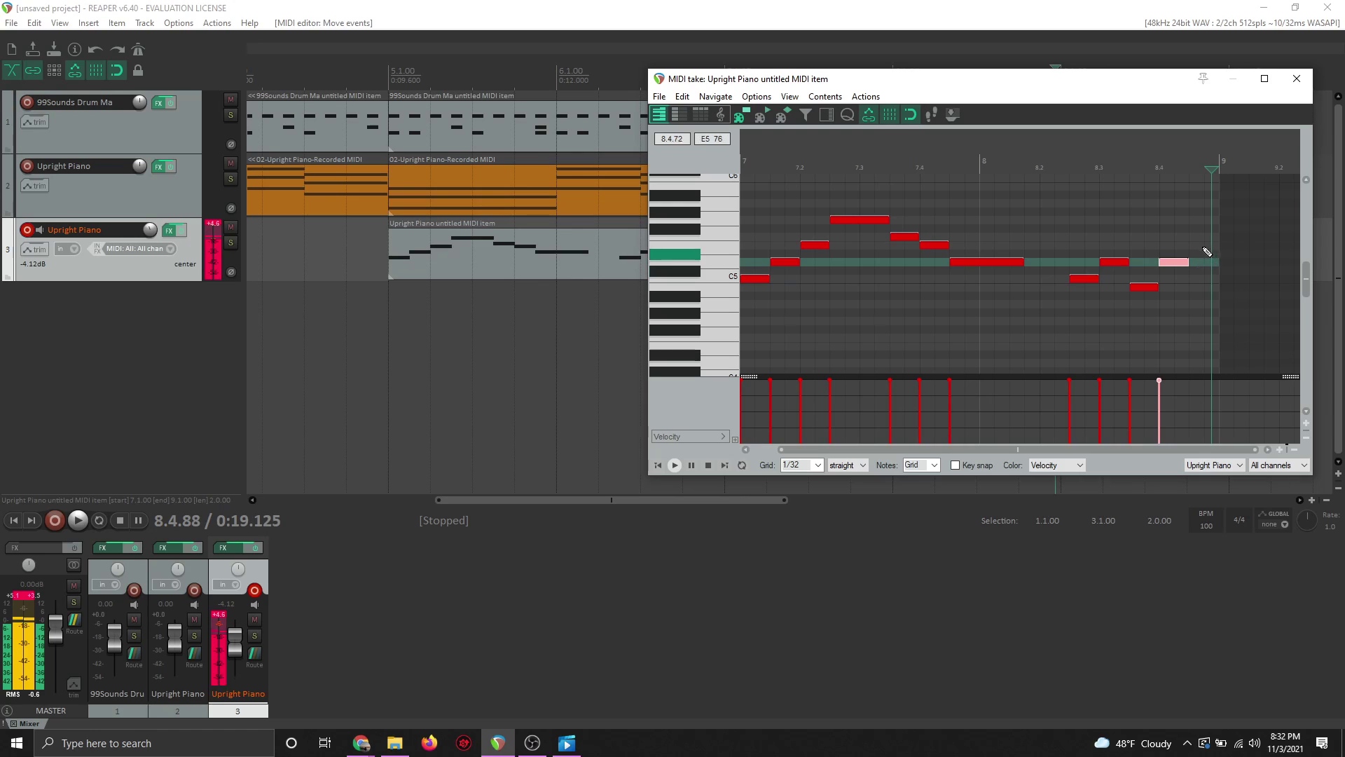
Add an F5 note right after it, extend it to the item's end at measure 9, and close the MIDI editor
{"action": "left_click", "coordinate": [1194, 237]}
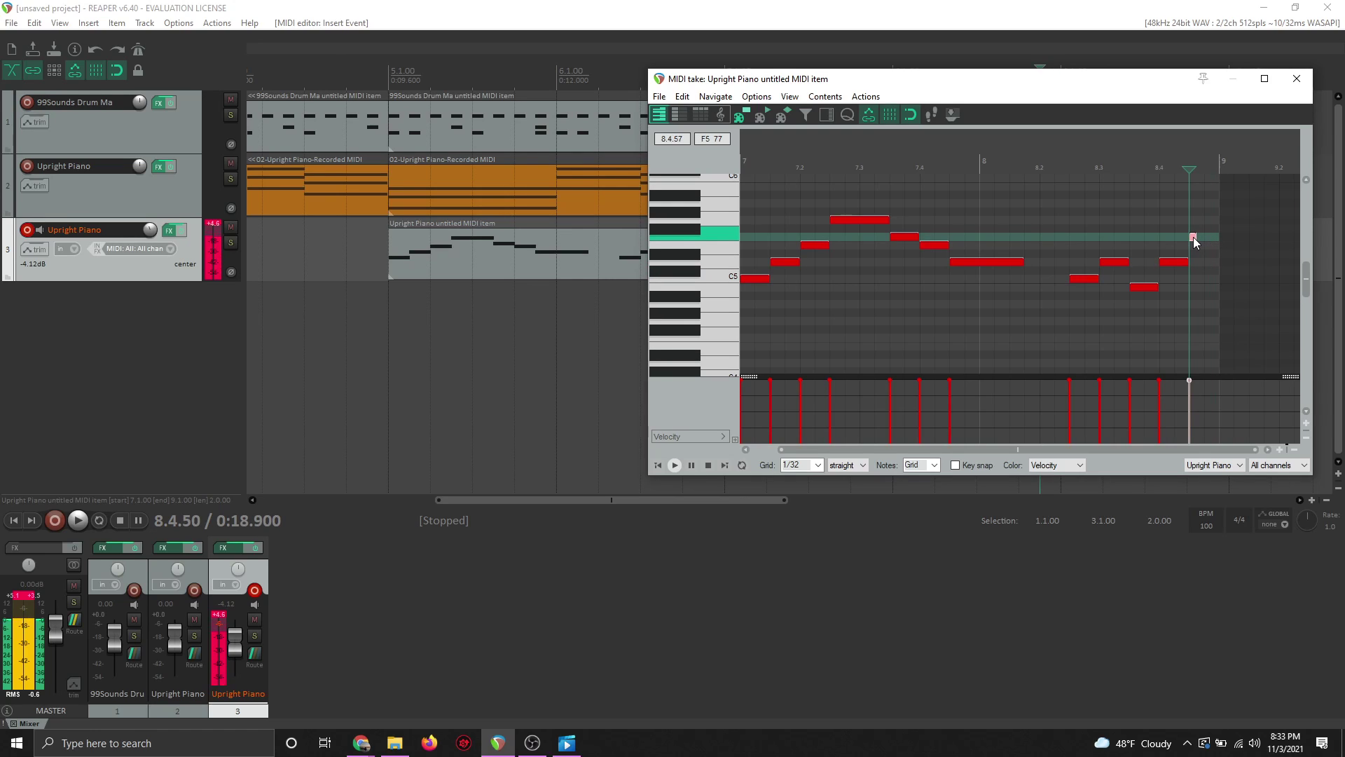
{"action": "left_click", "coordinate": [1219, 237]}
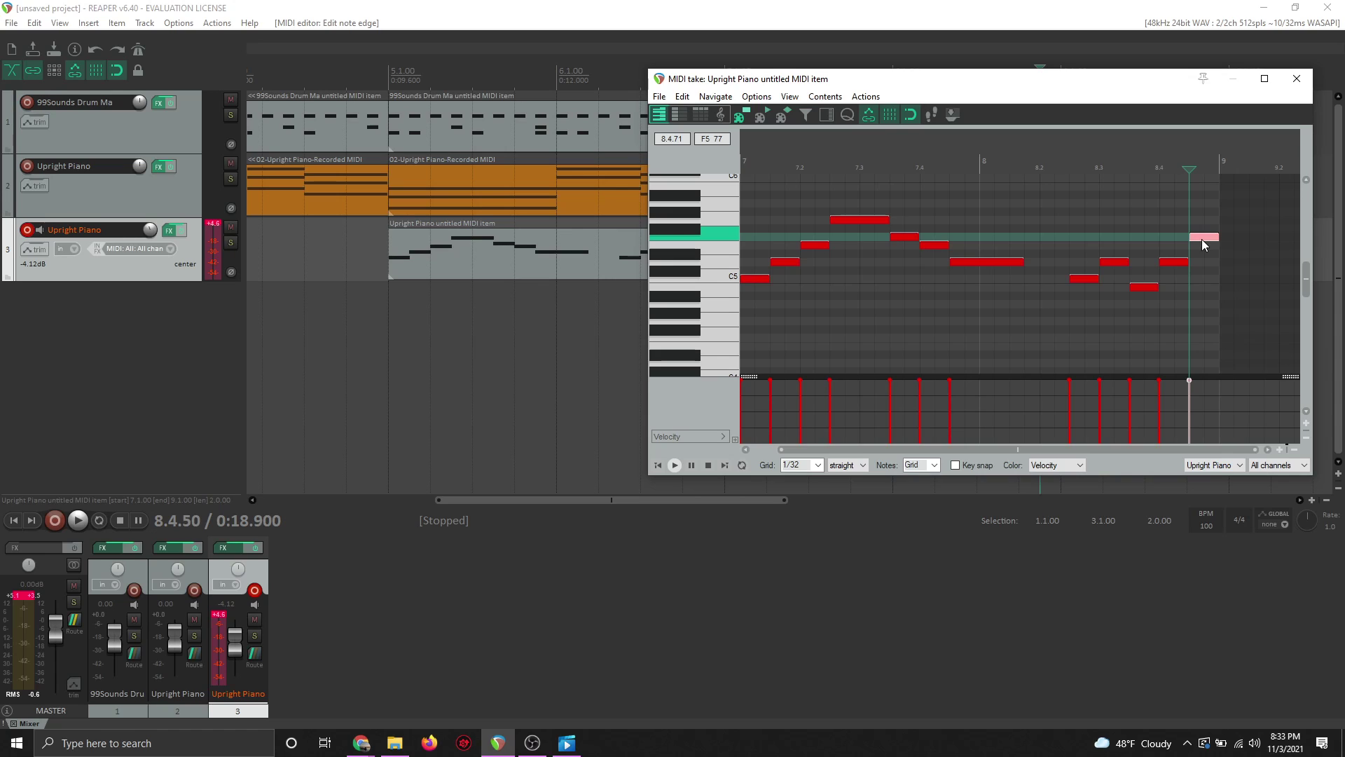
{"action": "left_click", "coordinate": [1297, 77]}
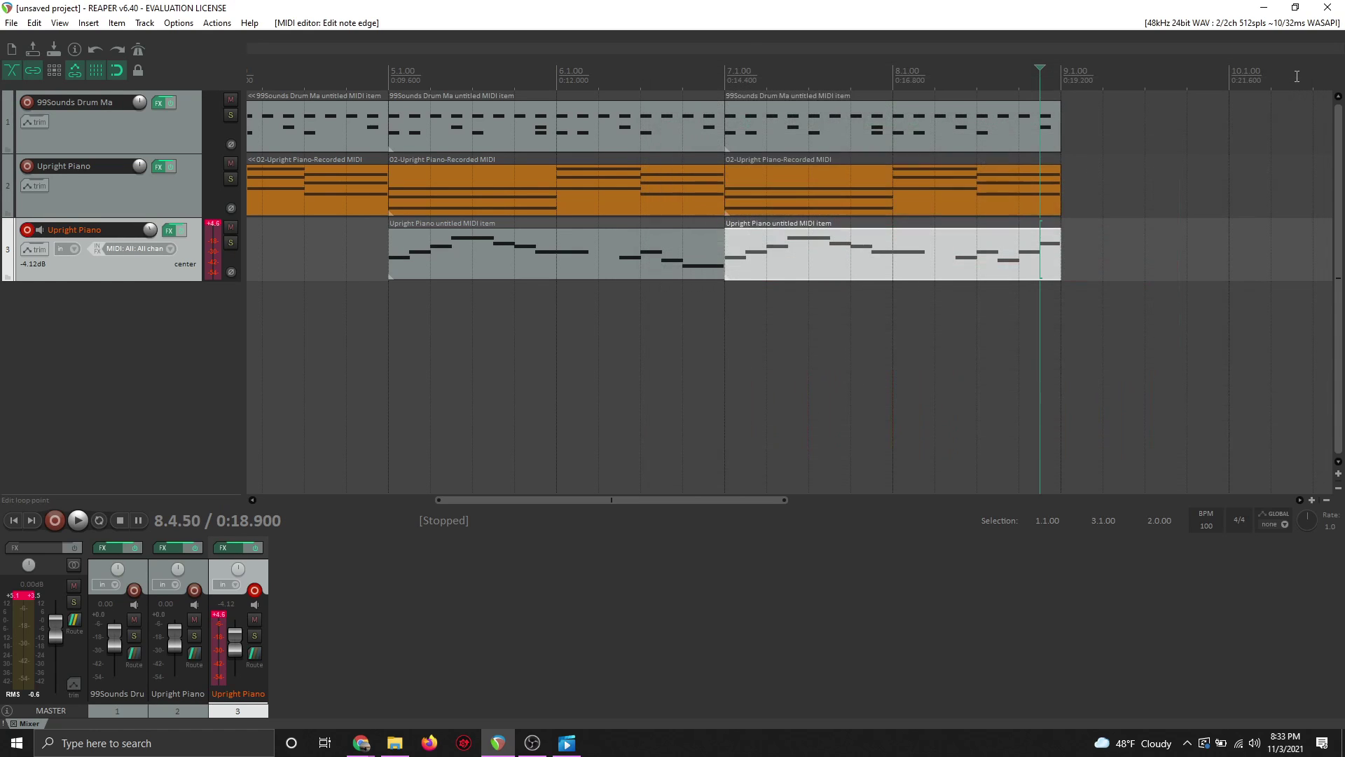
{"action": "left_click", "coordinate": [1114, 266]}
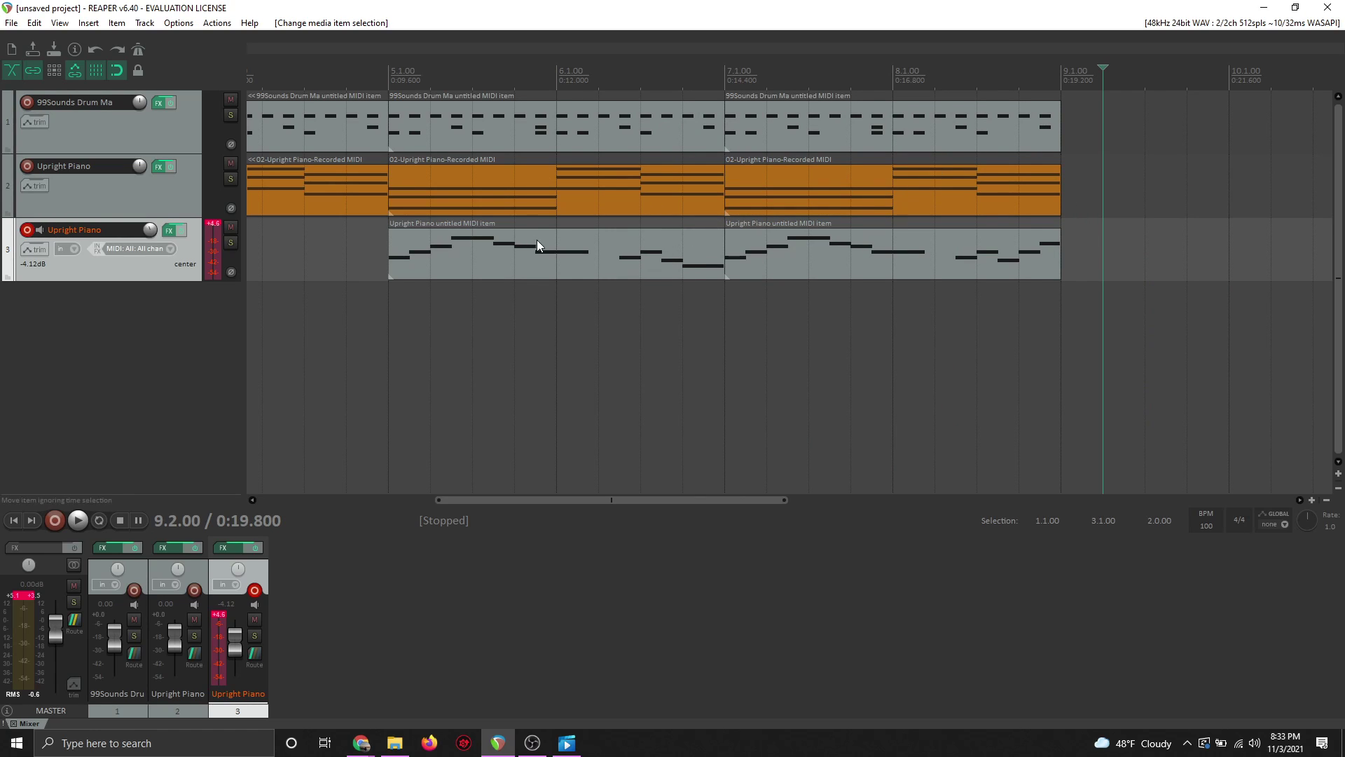
Give the first drum item, which starts at measure 4, a fade-in lasting most of its length
{"action": "left_click_drag", "start_coordinate": [552, 499], "coordinate": [417, 499]}
{"action": "left_click_drag", "start_coordinate": [462, 130], "coordinate": [775, 107]}
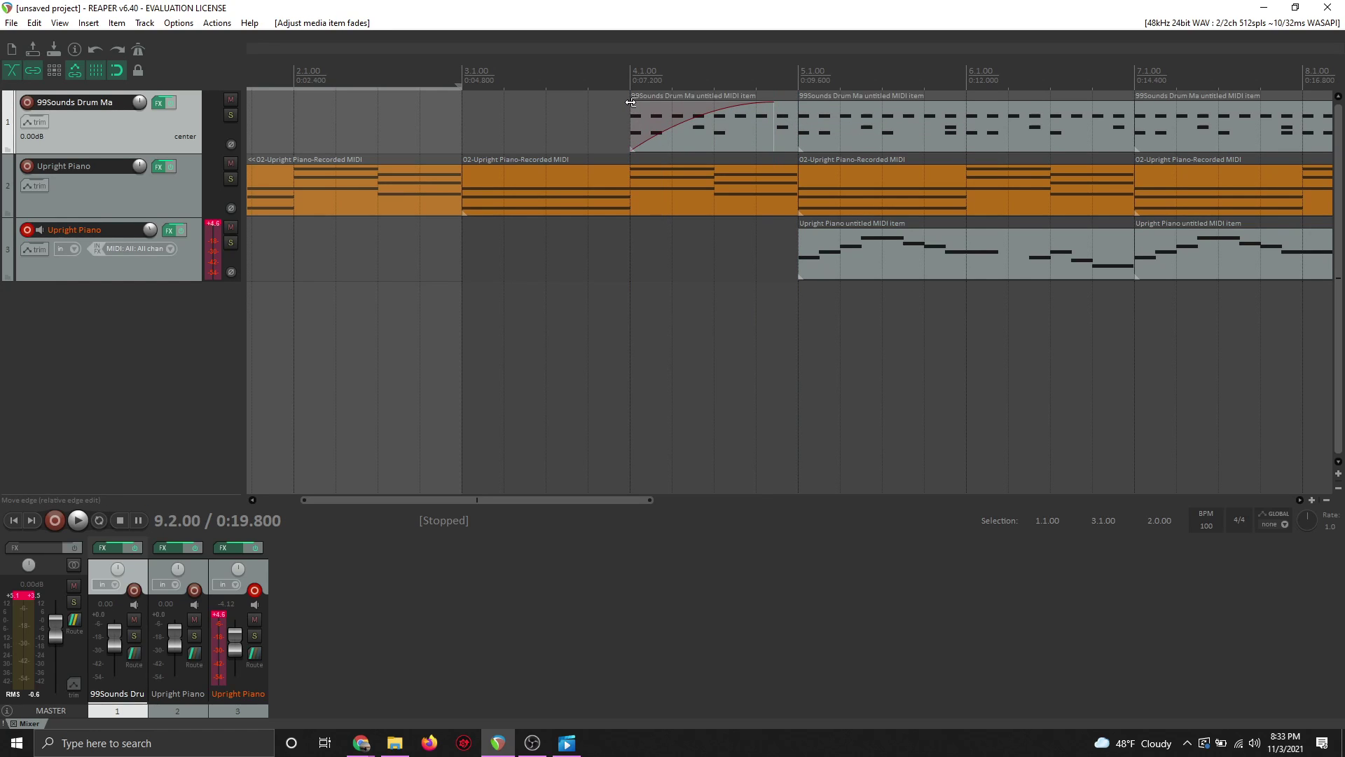
{"action": "mouse_move", "coordinate": [799, 112]}
{"action": "left_mouse_down"}
{"action": "mouse_move", "coordinate": [891, 114]}
{"action": "mouse_move", "coordinate": [799, 113]}
{"action": "left_mouse_up"}
{"action": "mouse_move", "coordinate": [1129, 102]}
{"action": "left_mouse_down"}
{"action": "mouse_move", "coordinate": [981, 114]}
{"action": "mouse_move", "coordinate": [1133, 114]}
{"action": "left_mouse_up"}
Play the arrangement from measure 3 to its end and stop playback
{"action": "left_click", "coordinate": [462, 75]}
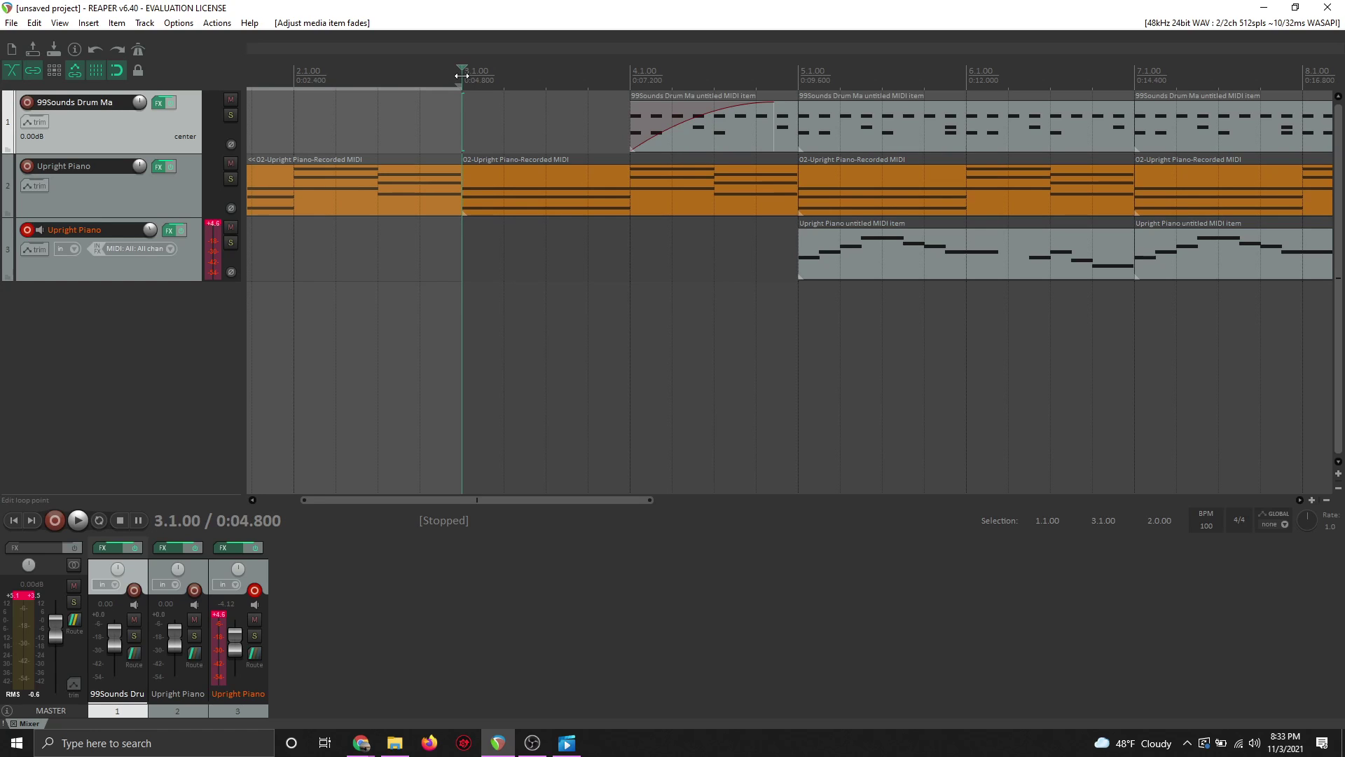
{"action": "key", "text": "space"}
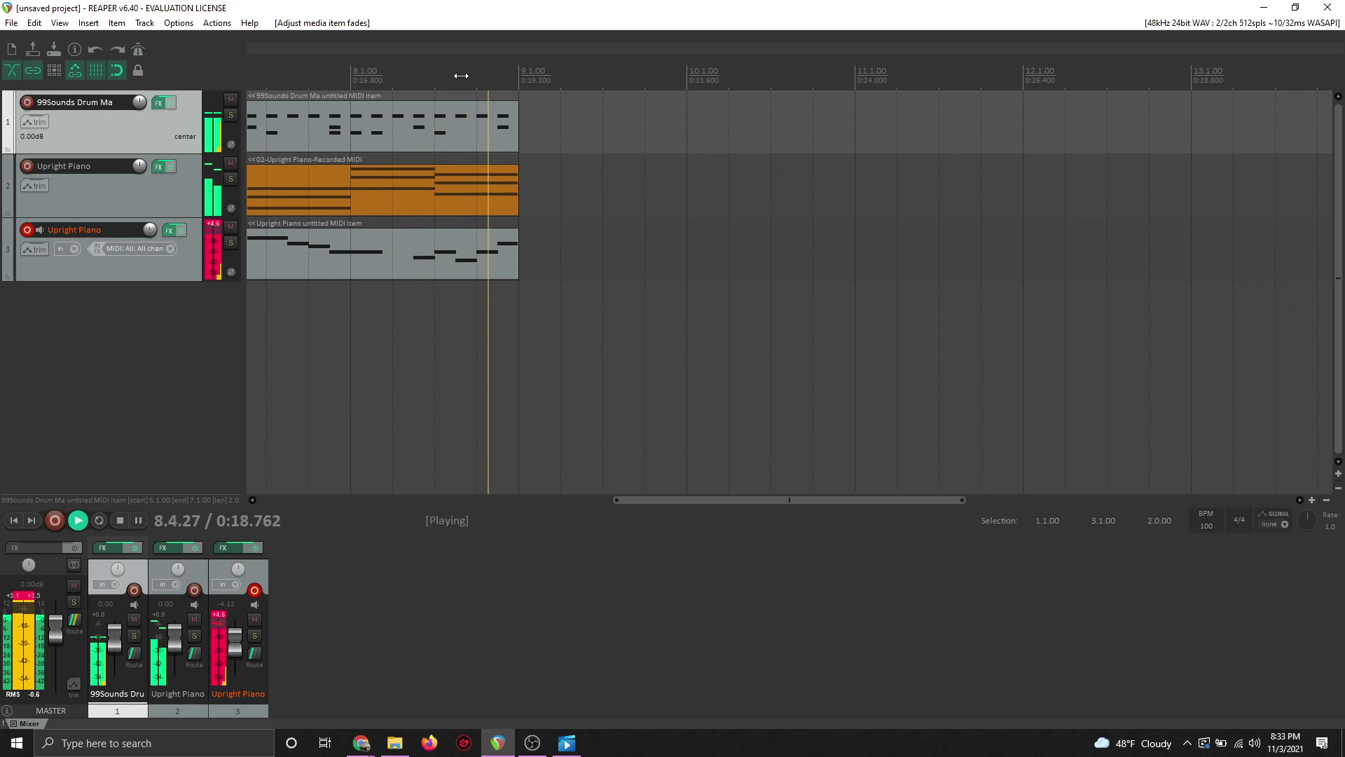
{"action": "key", "text": "space"}
{"action": "key", "text": "space"}
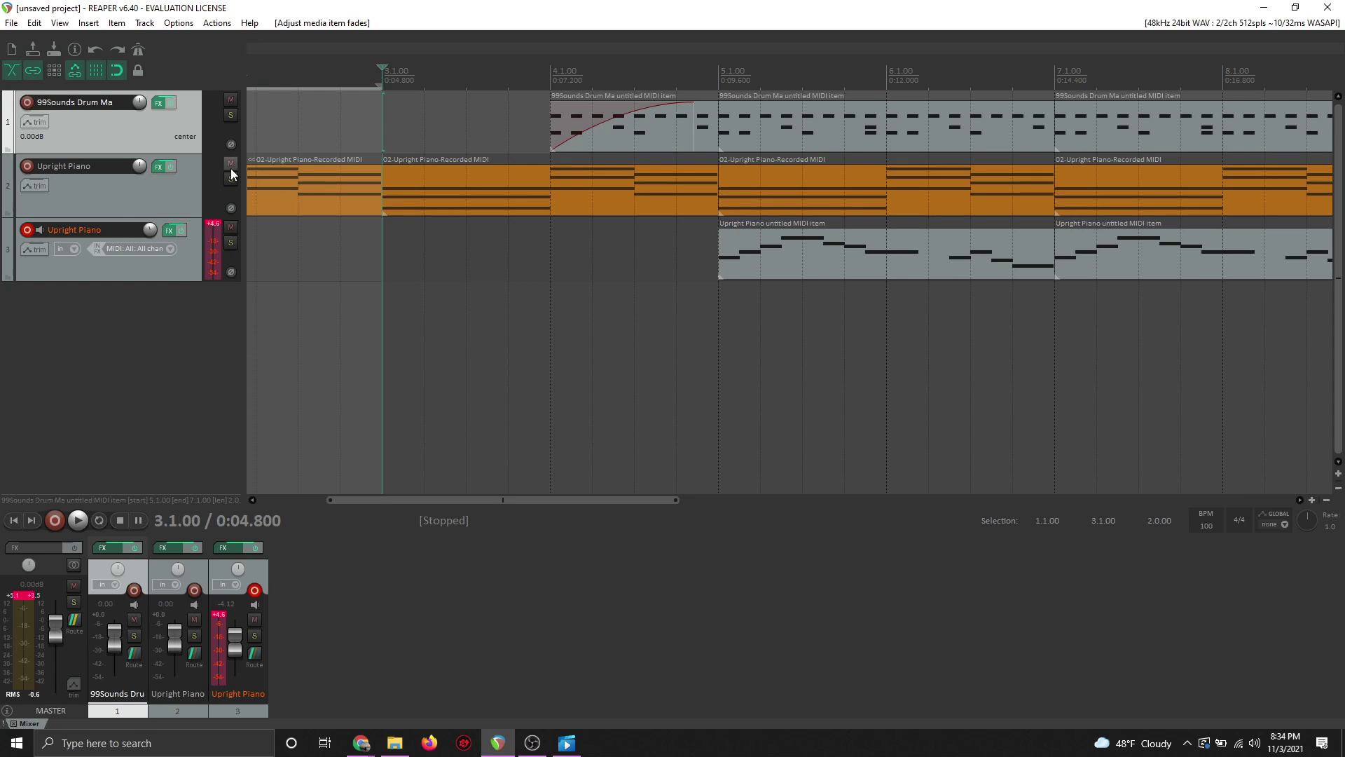
Check the AudioBox USB entry among the MIDI input devices in the preferences and close them without changes
{"action": "left_click", "coordinate": [169, 24]}
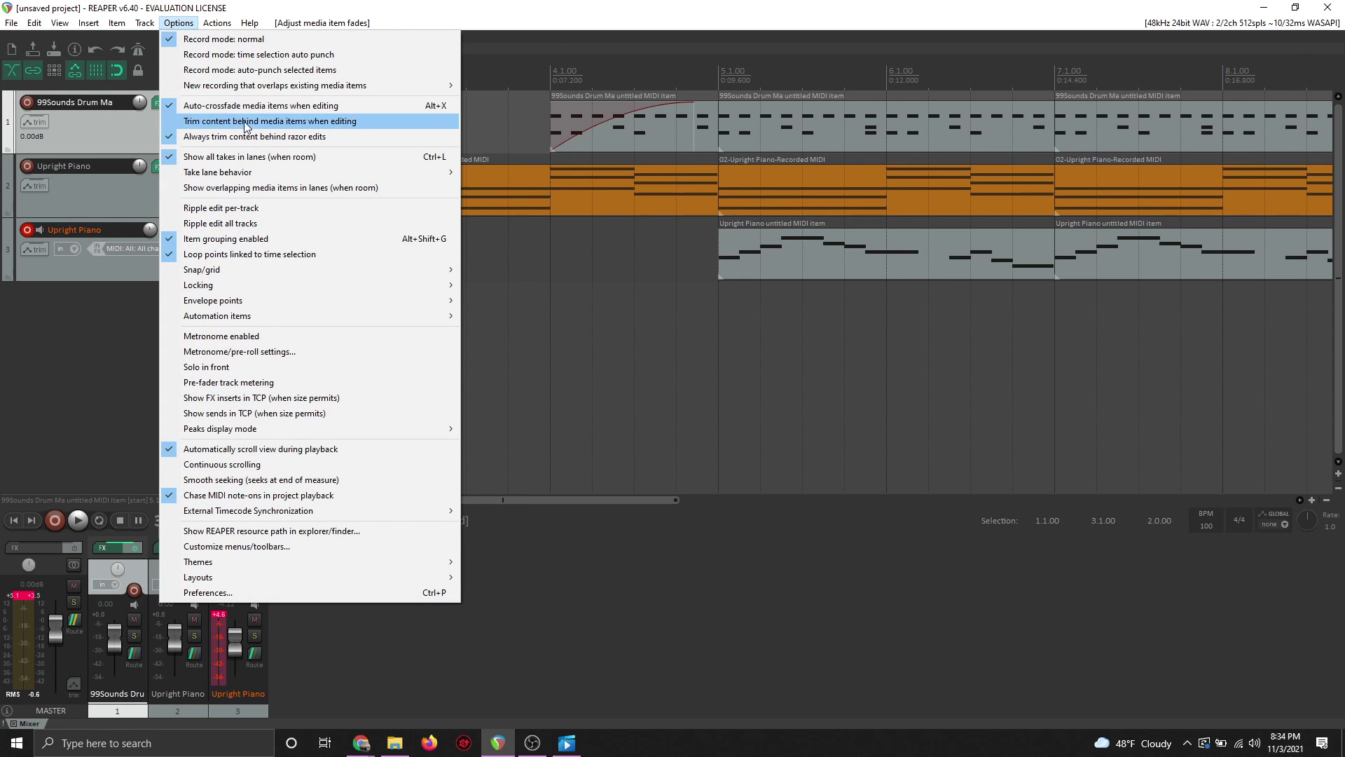
{"action": "left_click", "coordinate": [244, 594]}
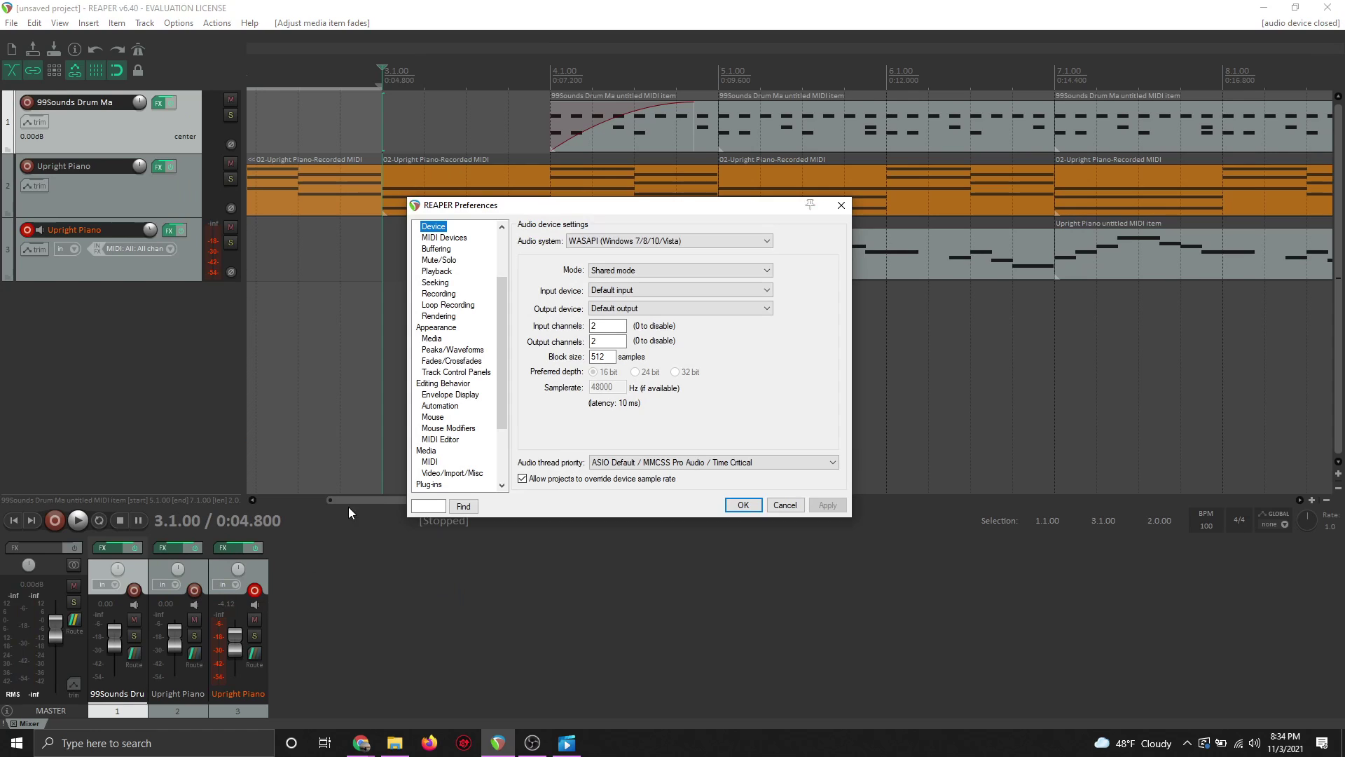
{"action": "left_click", "coordinate": [452, 240]}
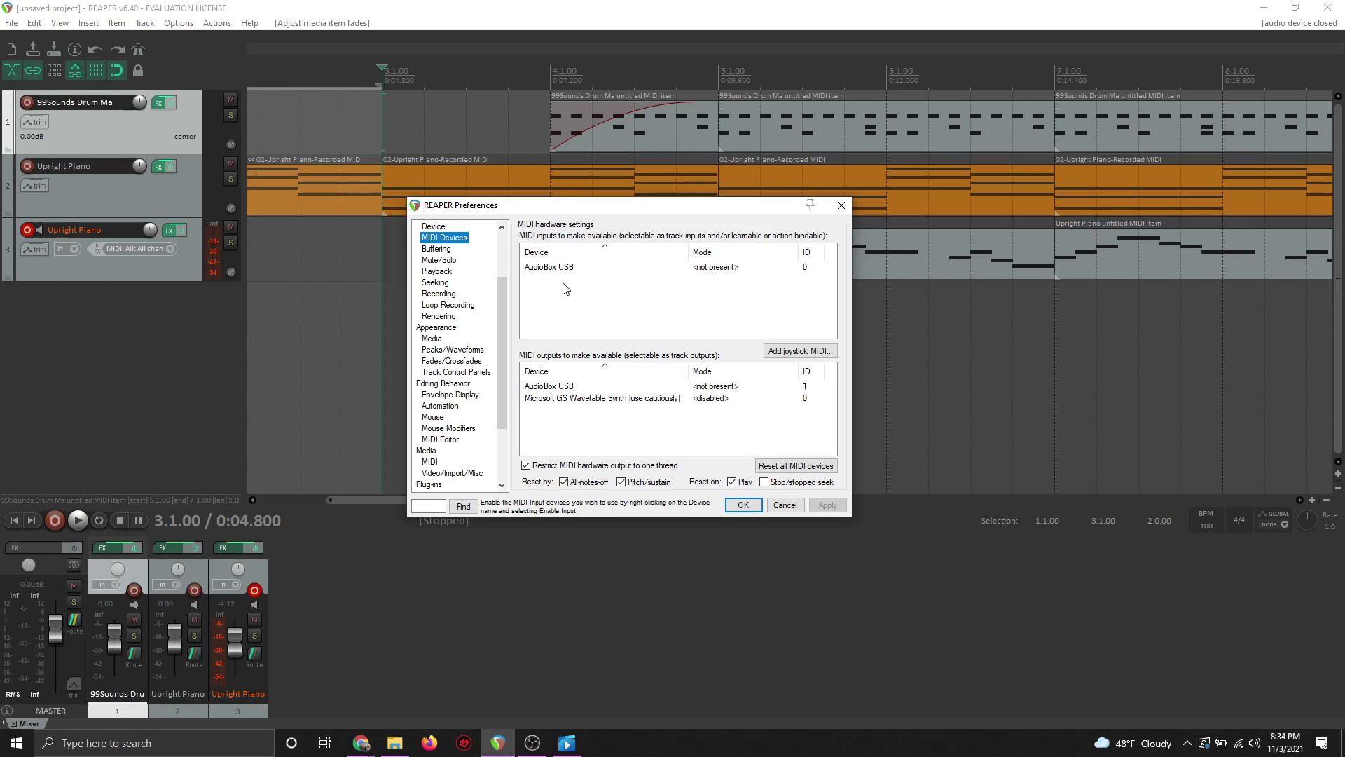
{"action": "left_click", "coordinate": [545, 271]}
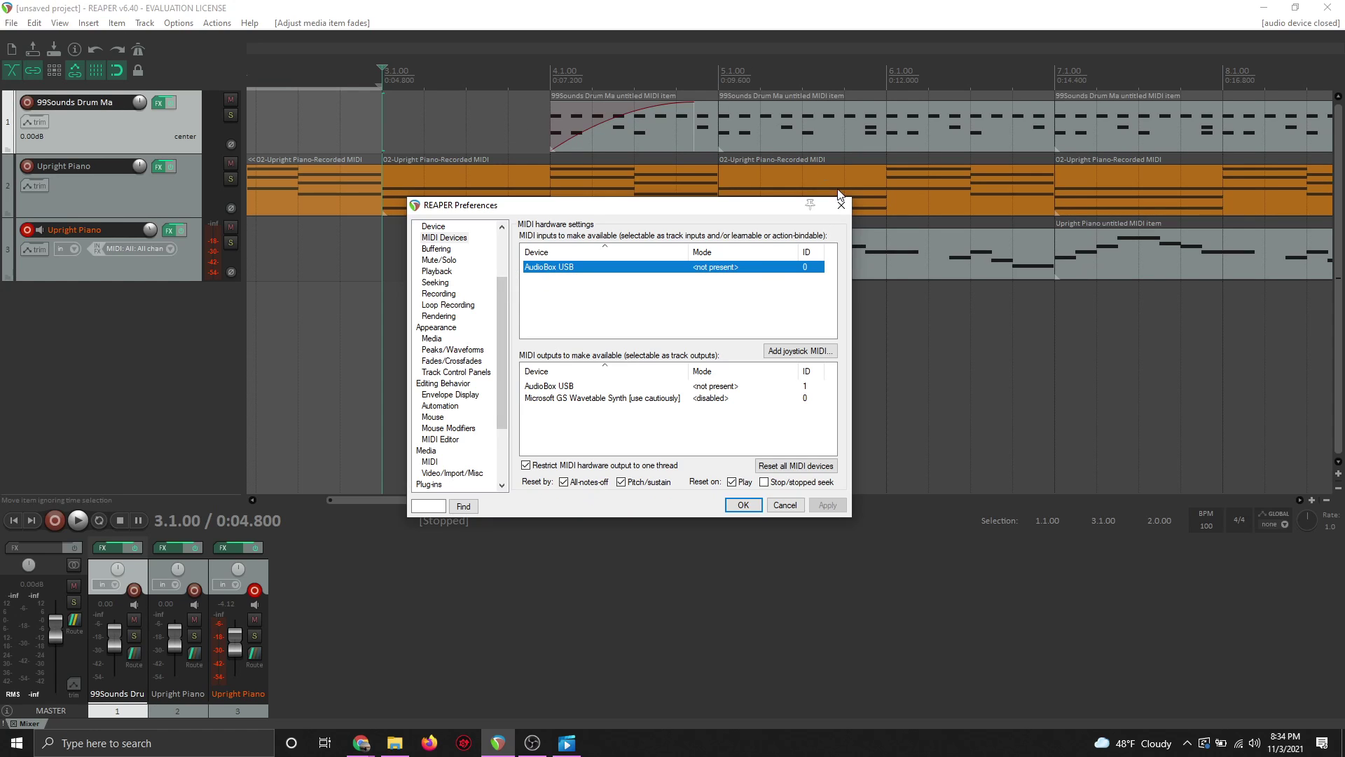
{"action": "left_click", "coordinate": [840, 208]}
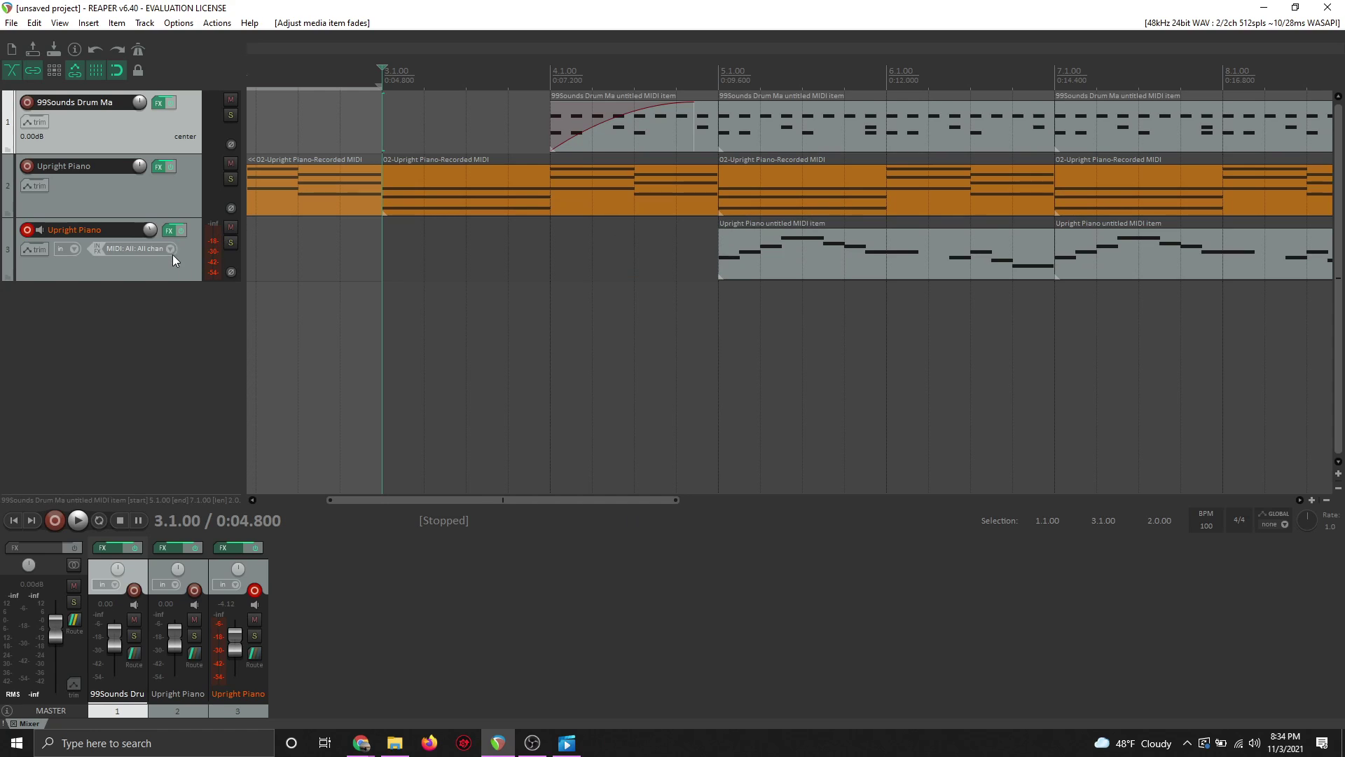
{"action": "left_click", "coordinate": [173, 257]}
{"action": "left_click", "coordinate": [179, 199]}
{"action": "left_click", "coordinate": [179, 268]}
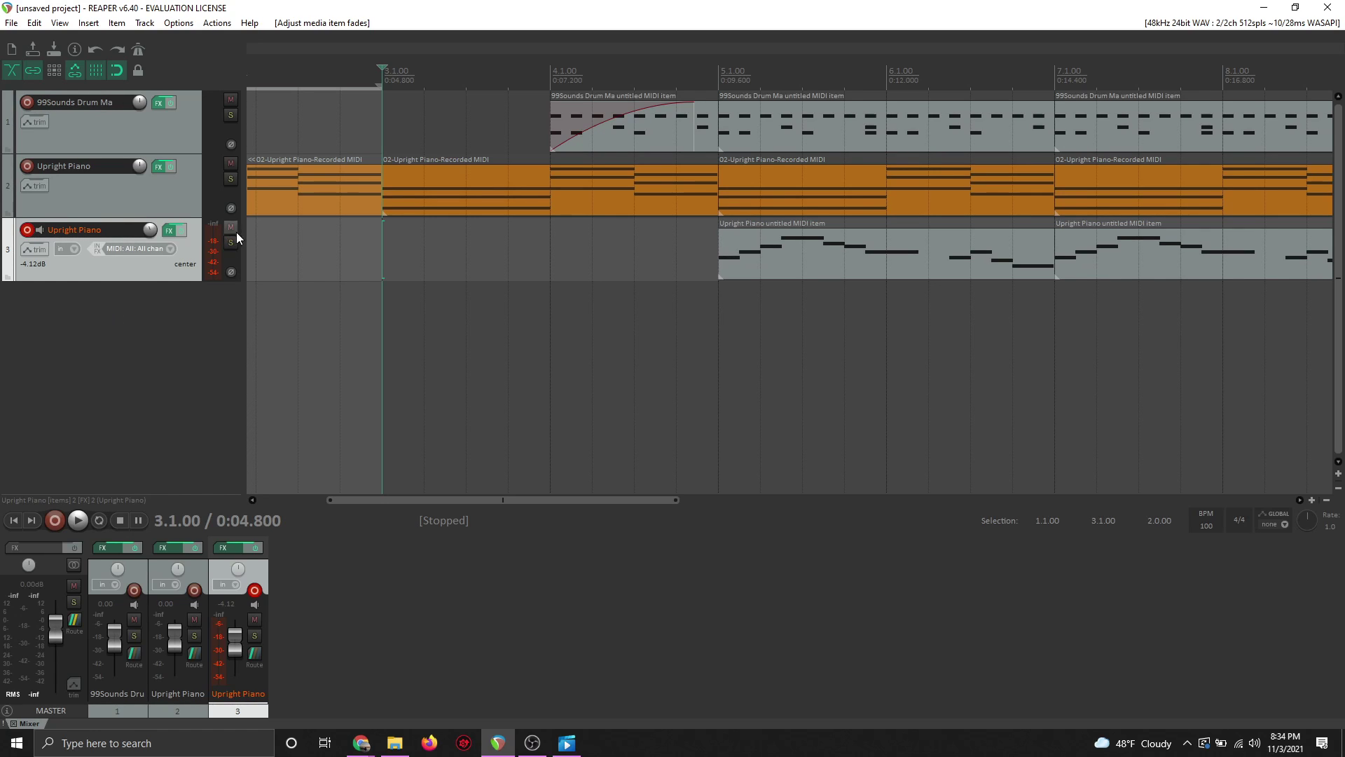
Open the Render to File settings, try Time selection as the render bounds, and return them to Entire project
{"action": "left_click", "coordinate": [15, 25]}
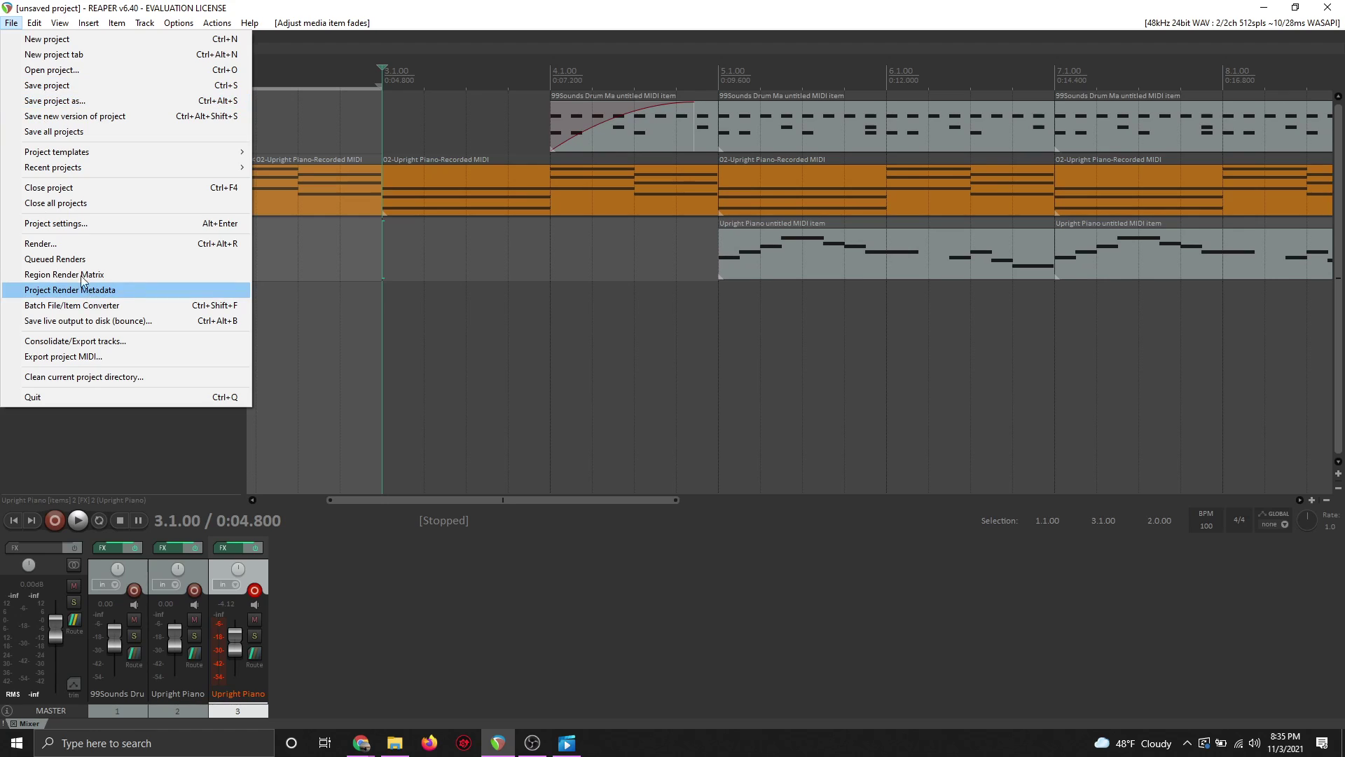
{"action": "left_click", "coordinate": [62, 245]}
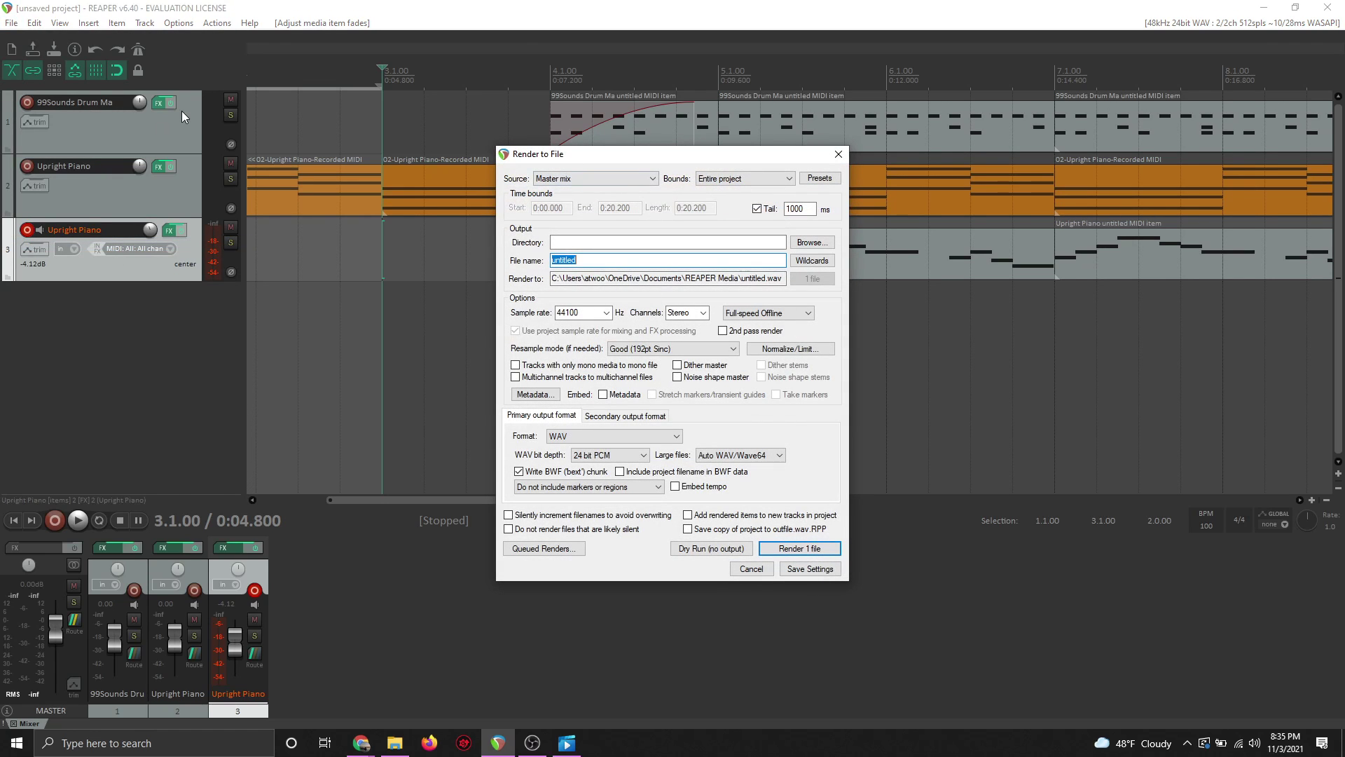
{"action": "left_click_drag", "start_coordinate": [632, 150], "coordinate": [636, 130]}
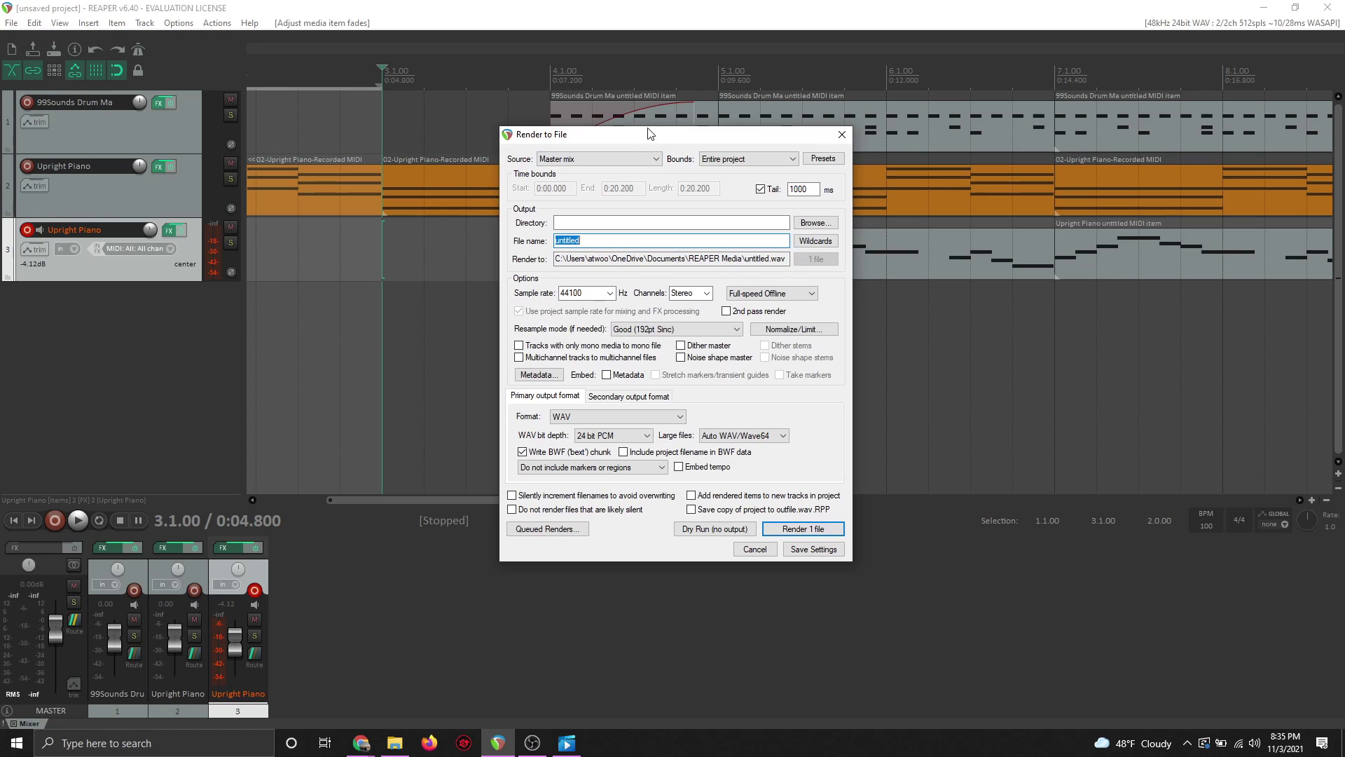
{"action": "left_click", "coordinate": [723, 159]}
{"action": "left_click", "coordinate": [729, 161]}
{"action": "left_click", "coordinate": [729, 161]}
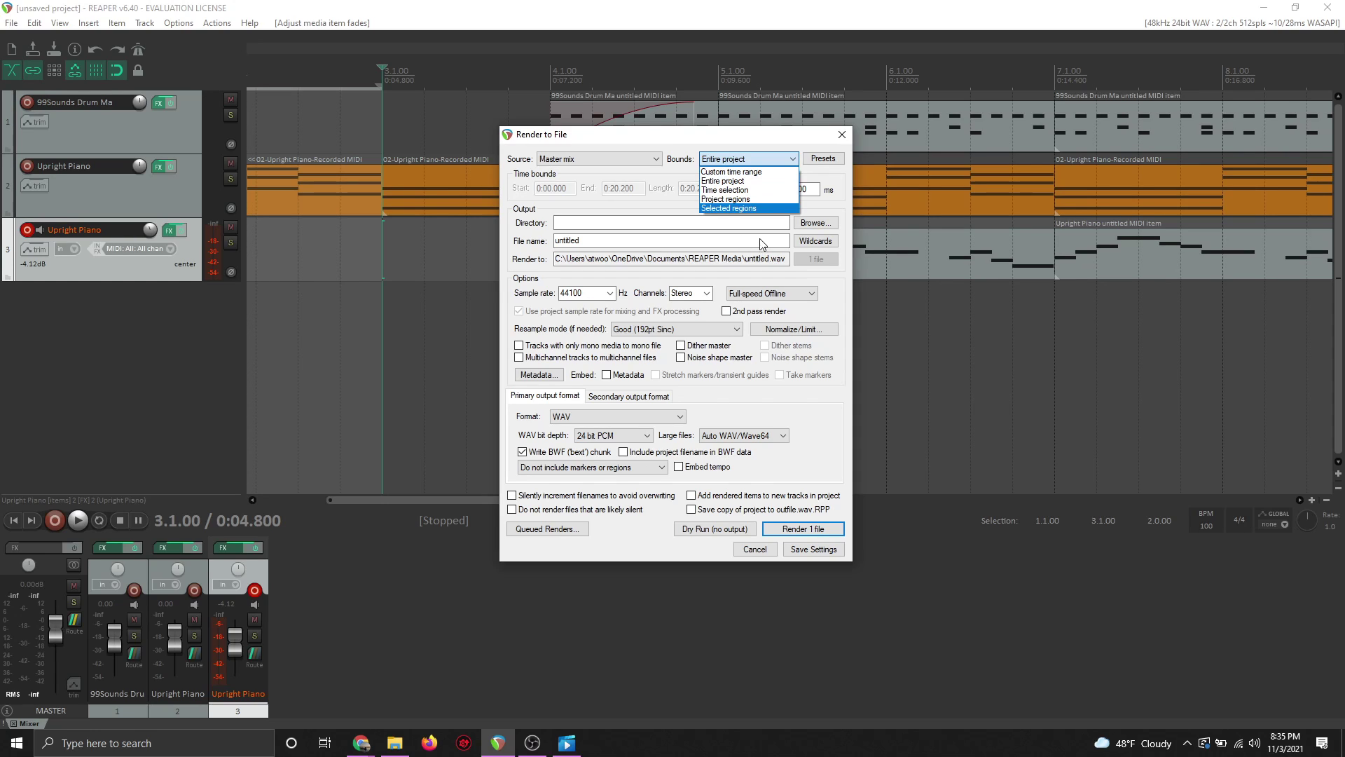
{"action": "left_click", "coordinate": [746, 189]}
{"action": "left_click", "coordinate": [743, 159]}
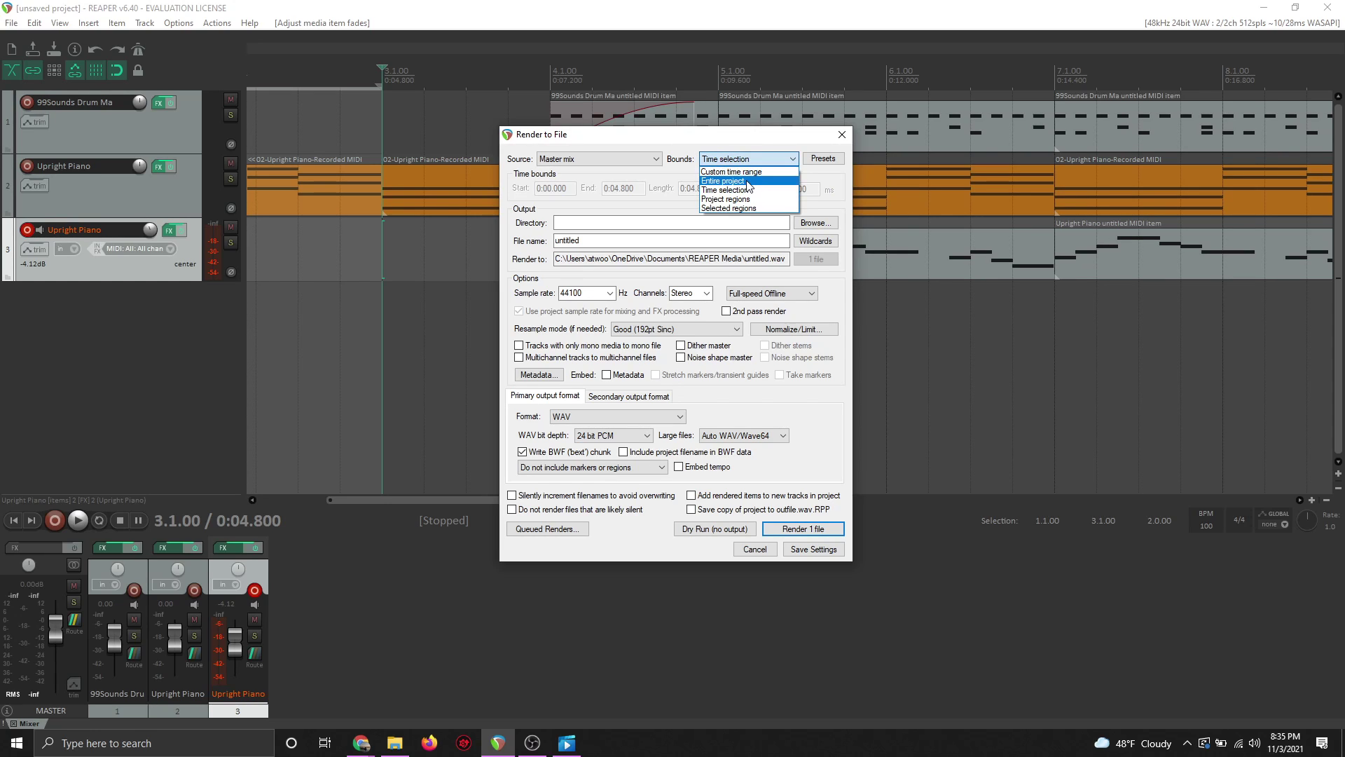
{"action": "left_click", "coordinate": [751, 181]}
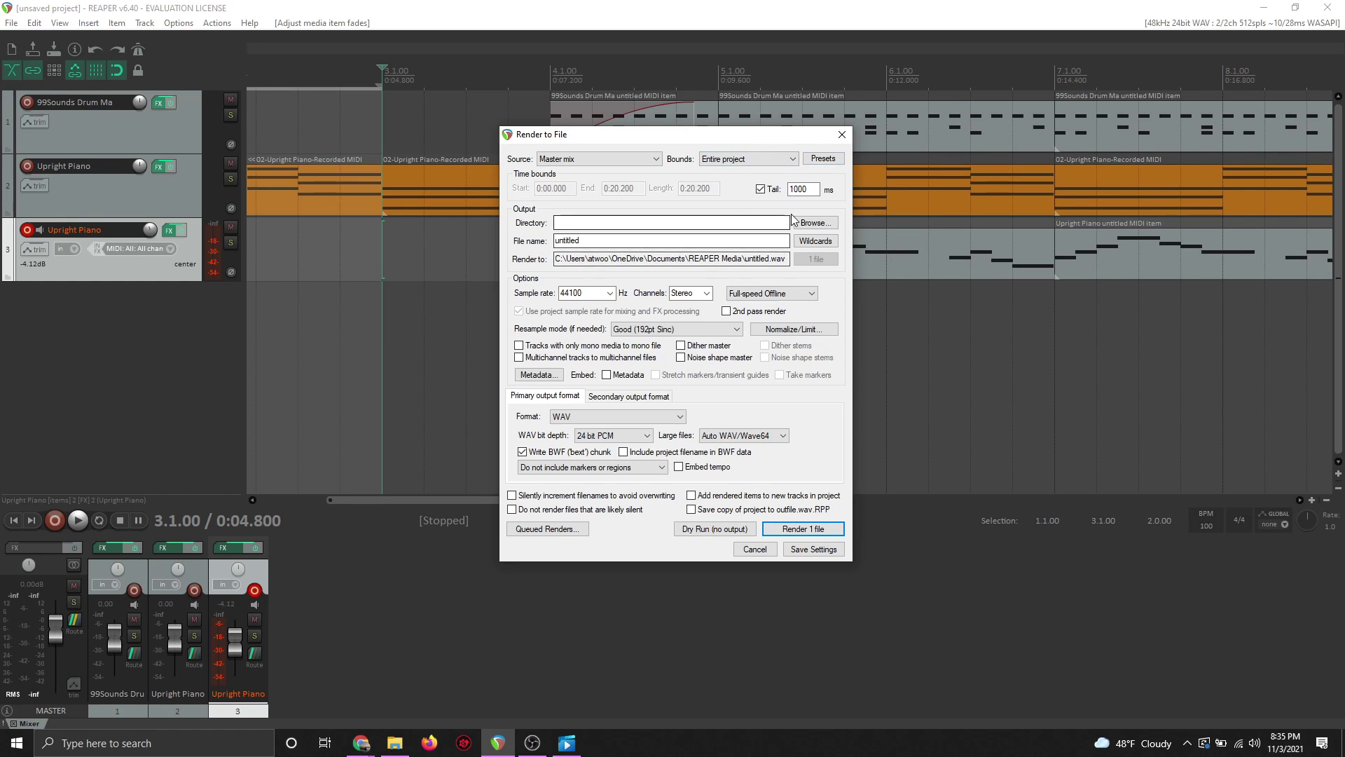
Review the output directory choices and the available render formats, and close the render settings without rendering
{"action": "left_click", "coordinate": [823, 224]}
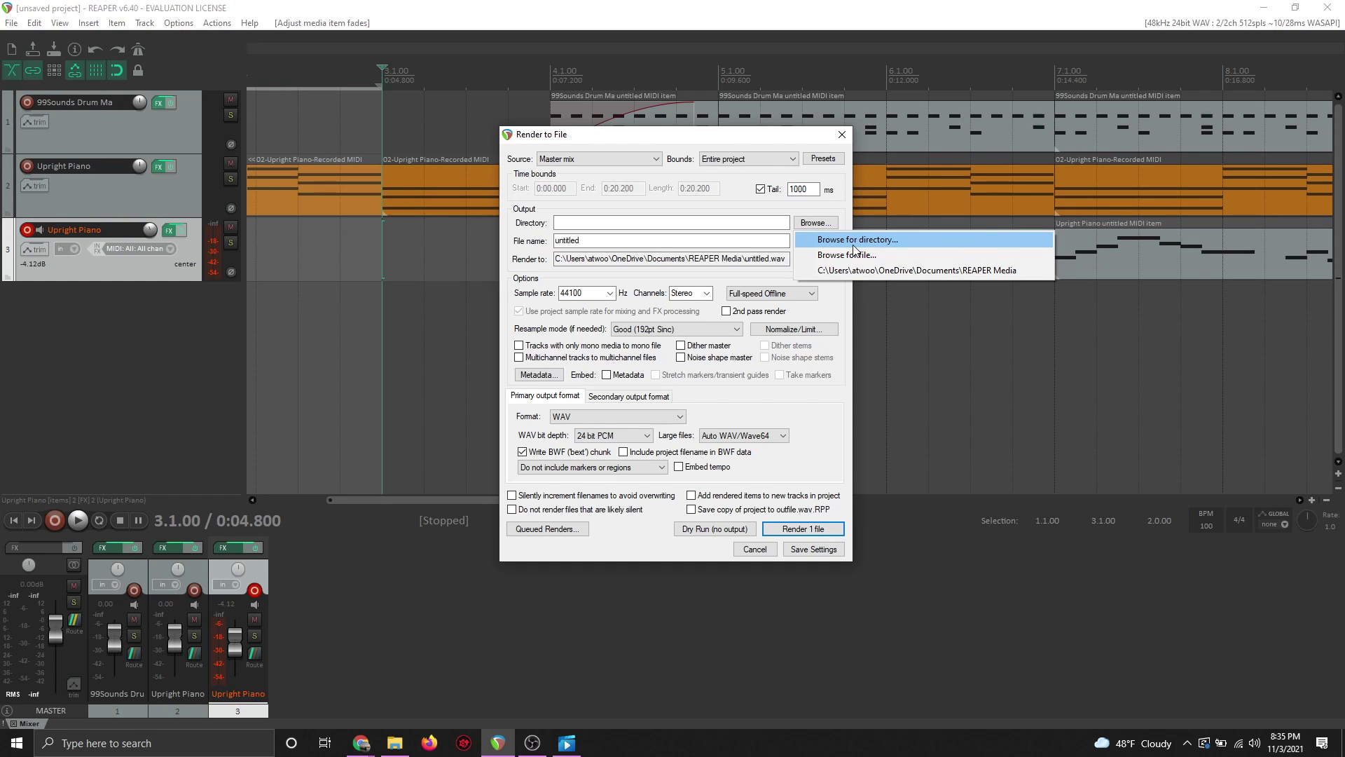
{"action": "left_click", "coordinate": [697, 402]}
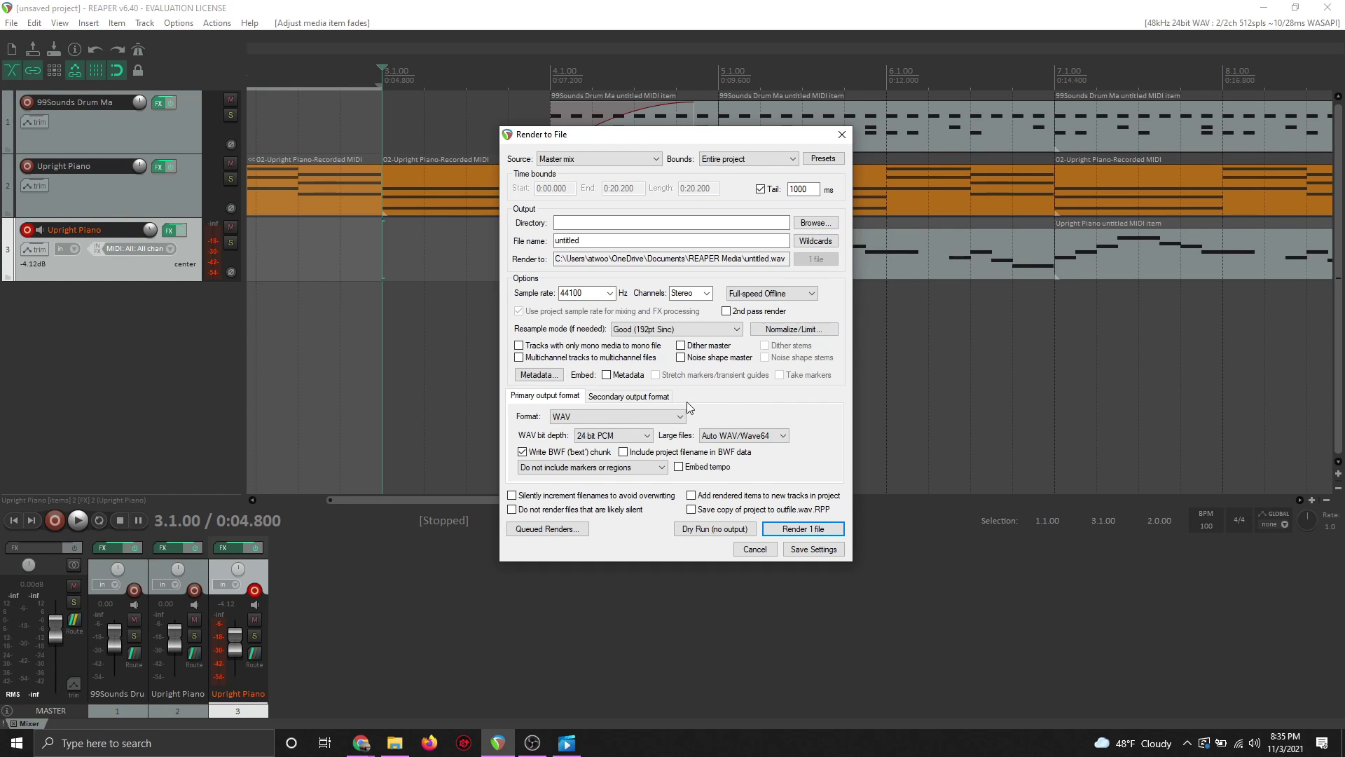
{"action": "left_click", "coordinate": [678, 417]}
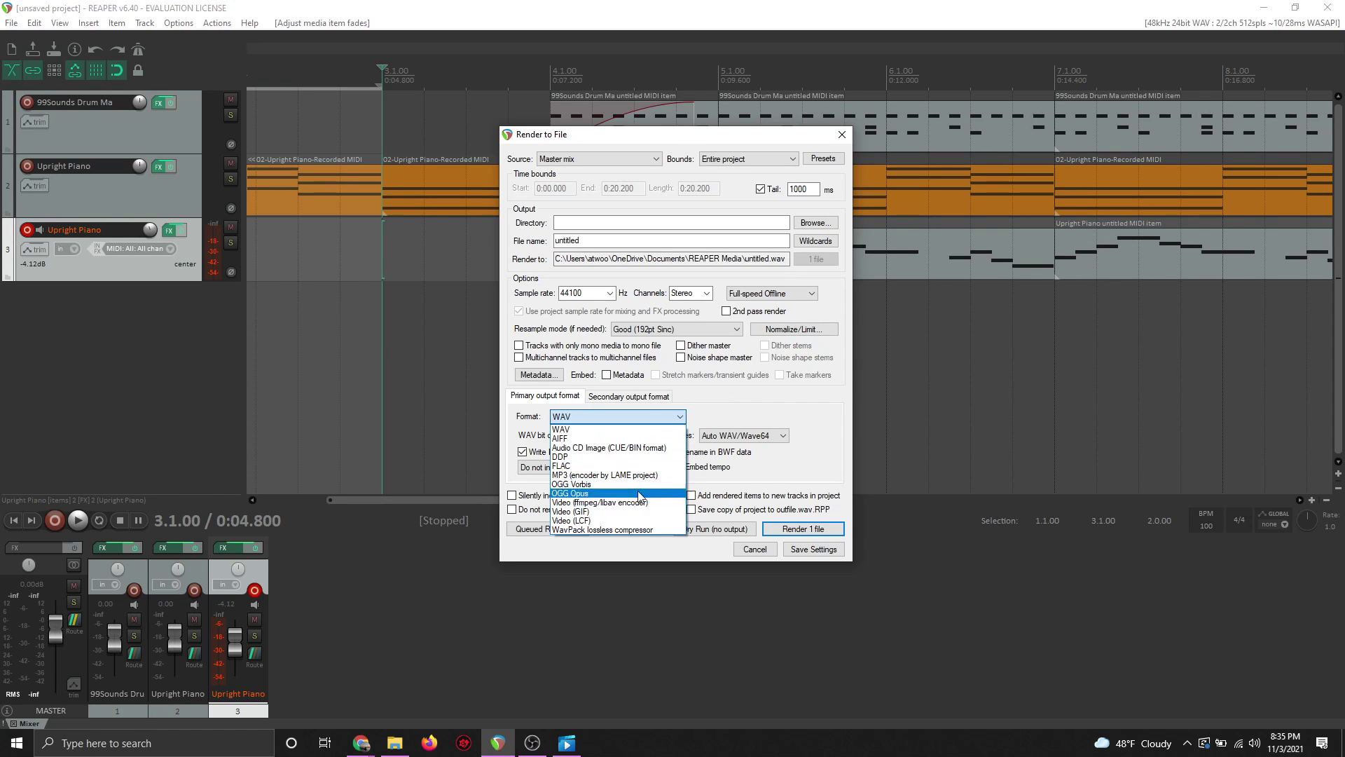
{"action": "left_click", "coordinate": [727, 417]}
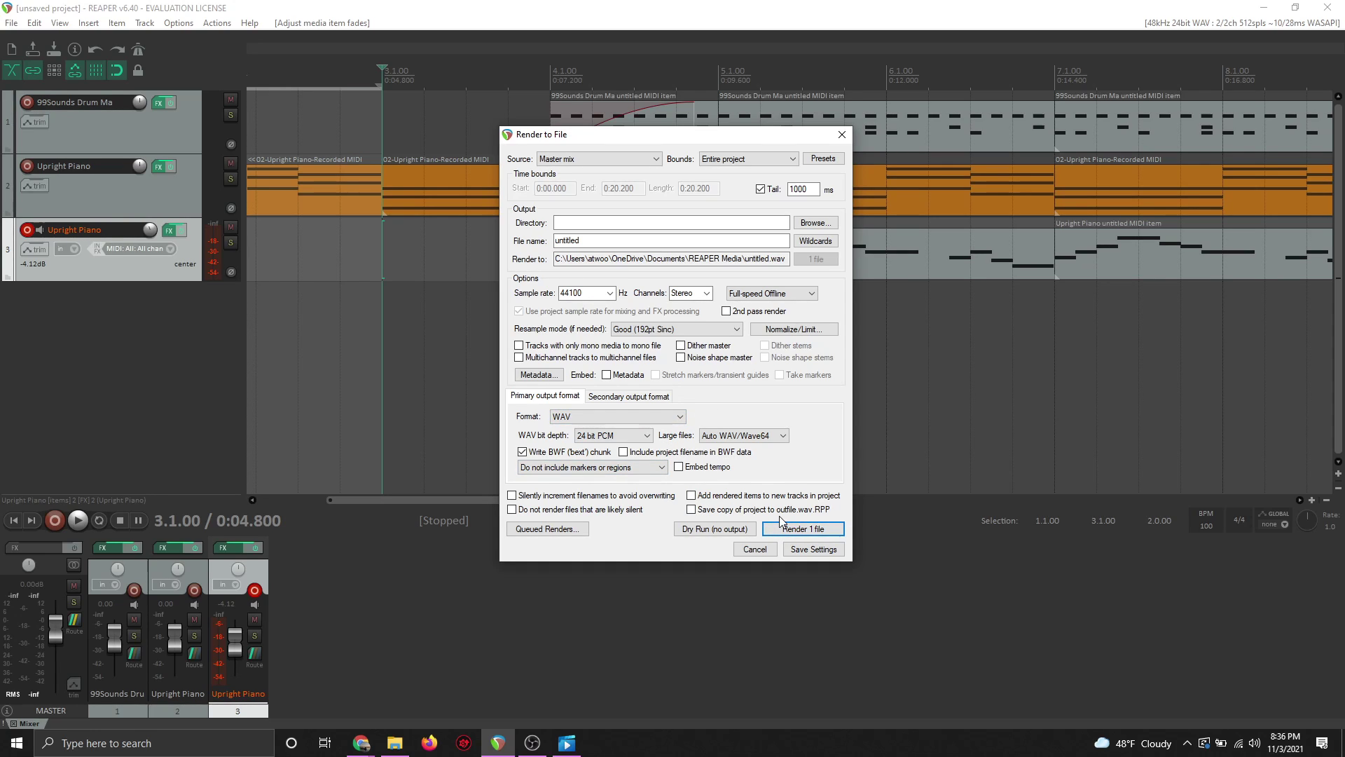
{"action": "left_click", "coordinate": [842, 134]}
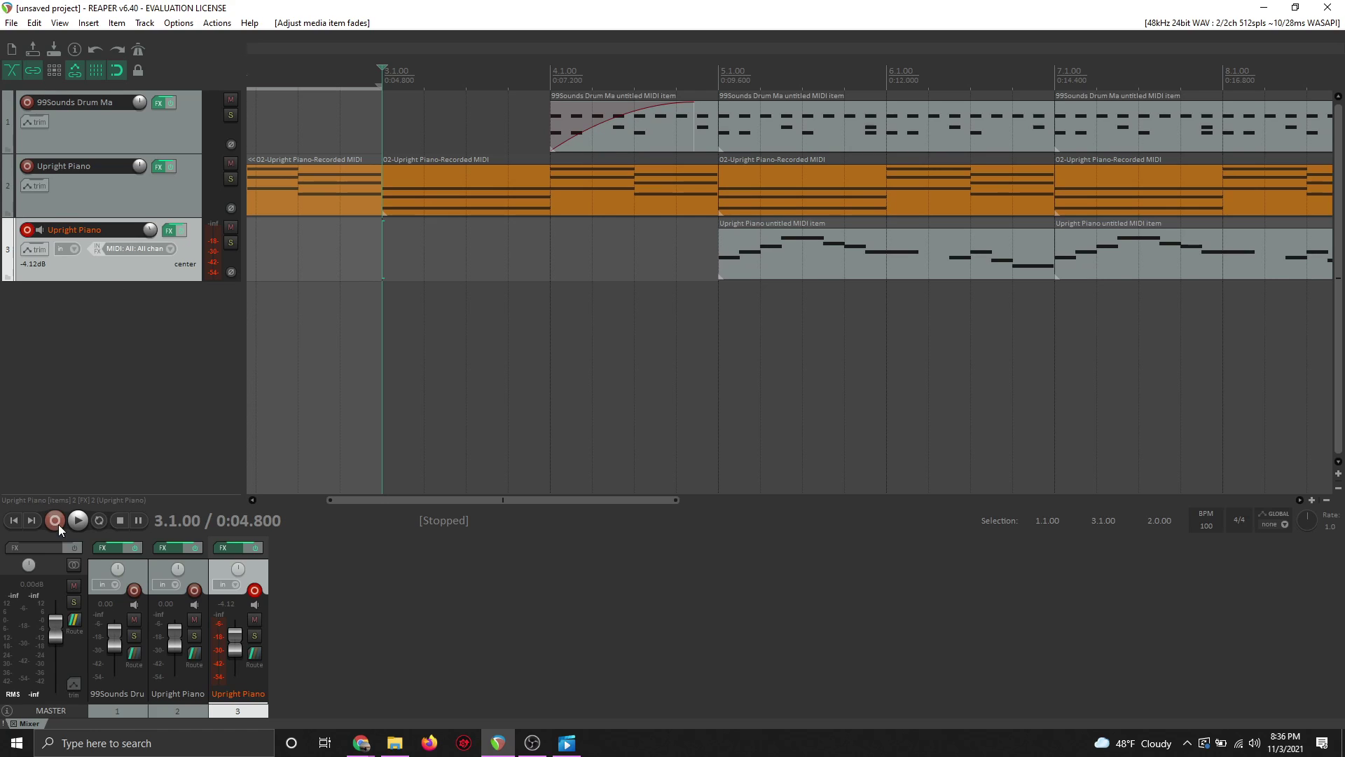
Insert a new track below the melody track and try its record arming, leaving it disarmed
{"action": "right_click", "coordinate": [204, 377]}
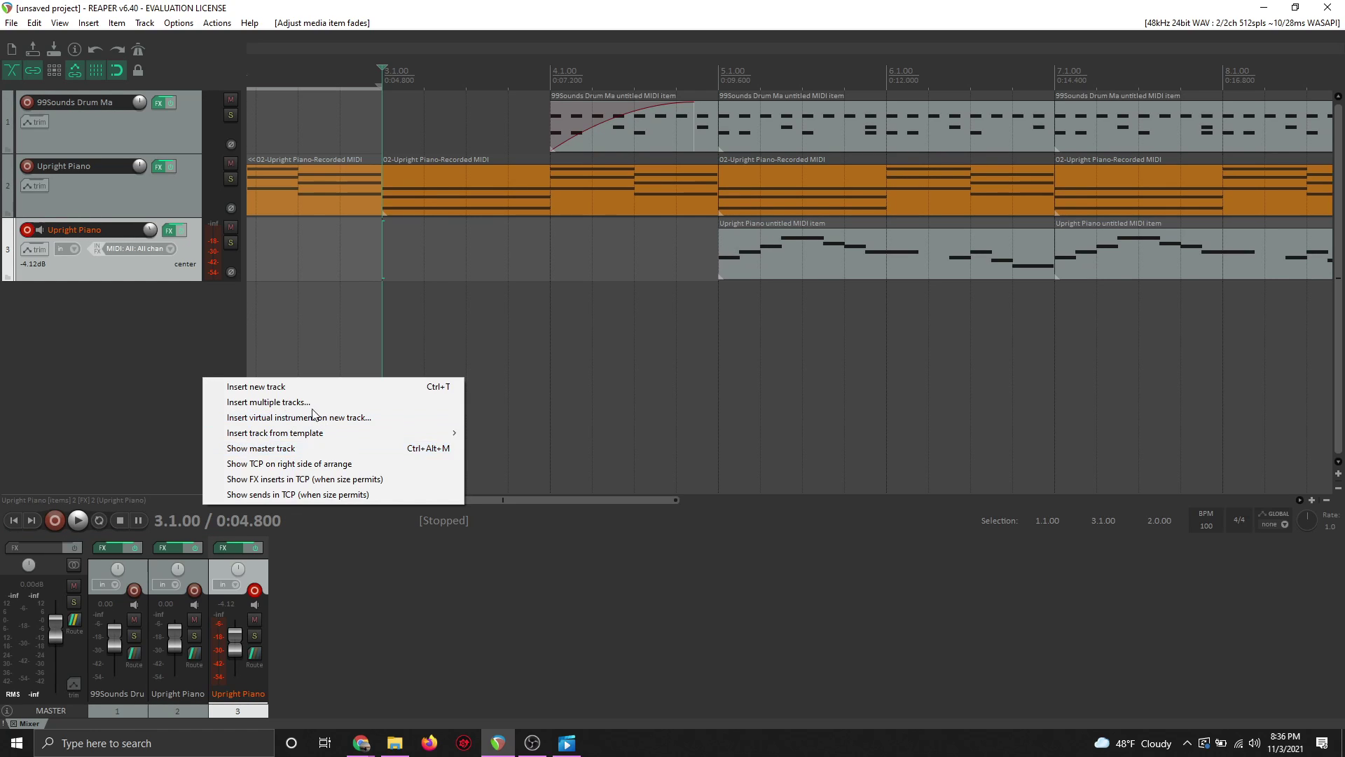
{"action": "left_click", "coordinate": [277, 386]}
{"action": "left_click", "coordinate": [28, 294]}
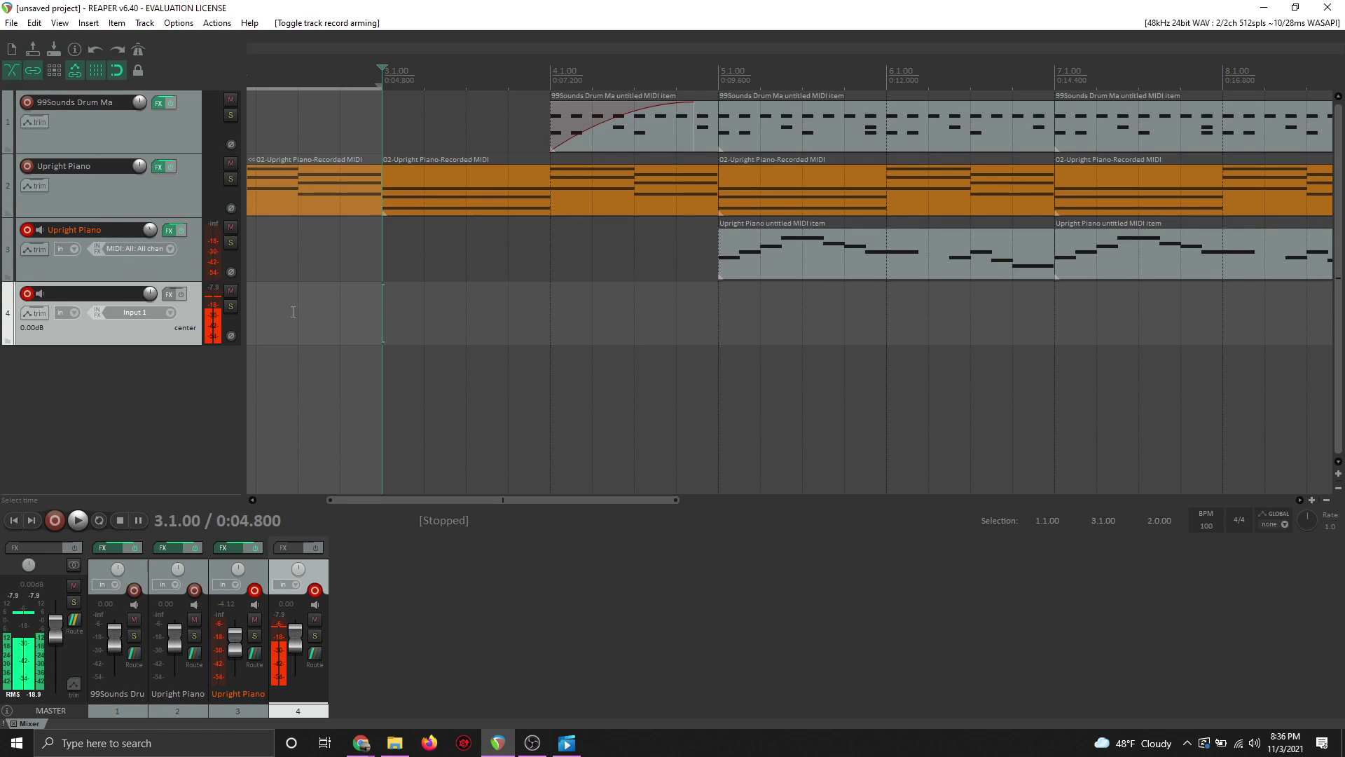
{"action": "left_click", "coordinate": [28, 293]}
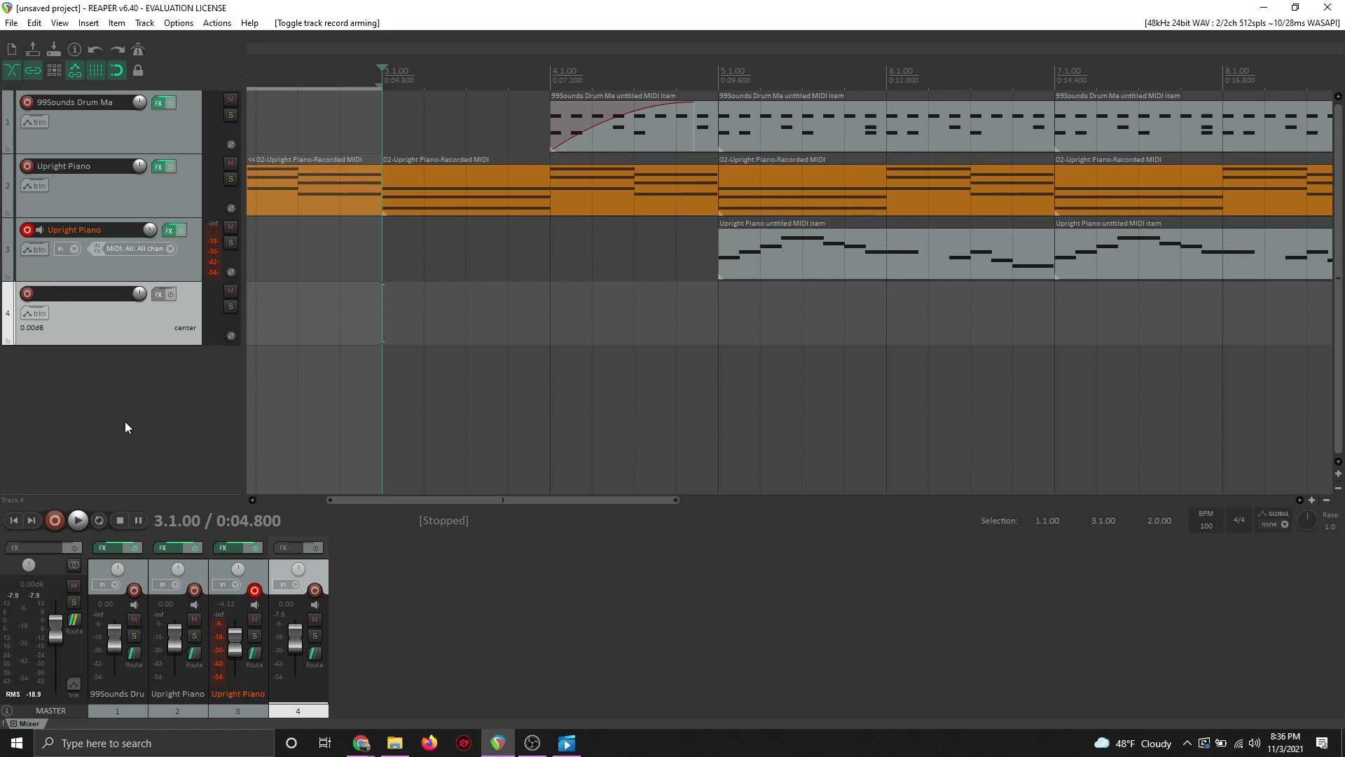
{"action": "left_click", "coordinate": [27, 294]}
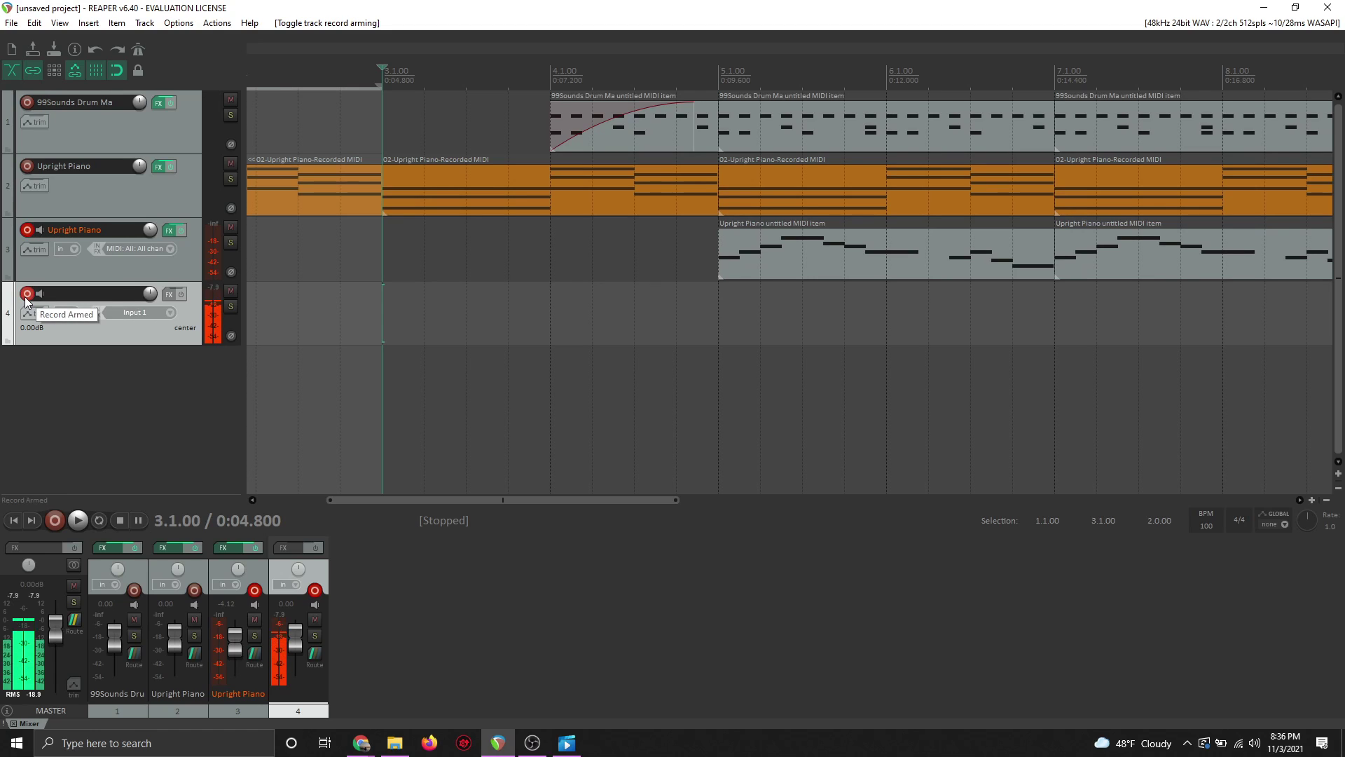
{"action": "left_click", "coordinate": [26, 294]}
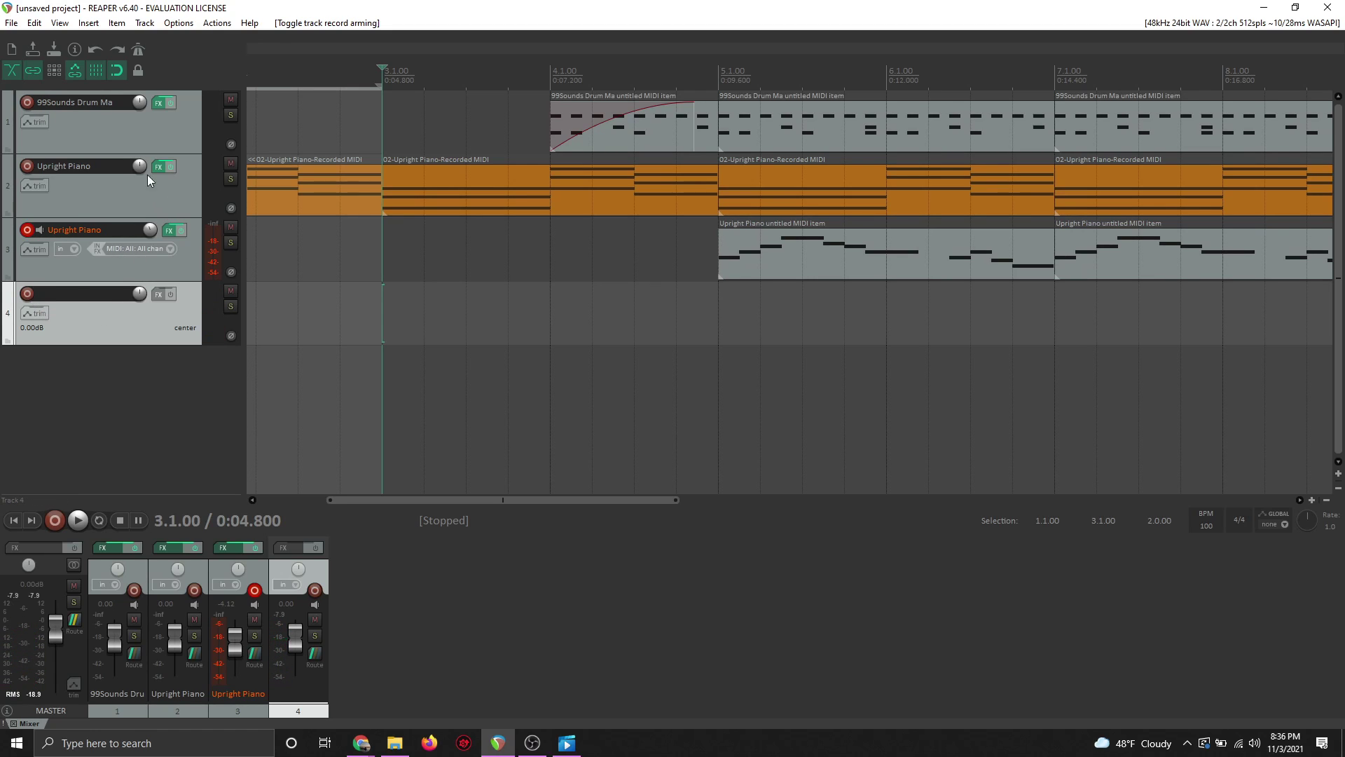
Play the project briefly from measure 3, stop it, and disarm recording on the melody track
{"action": "key", "text": "space"}
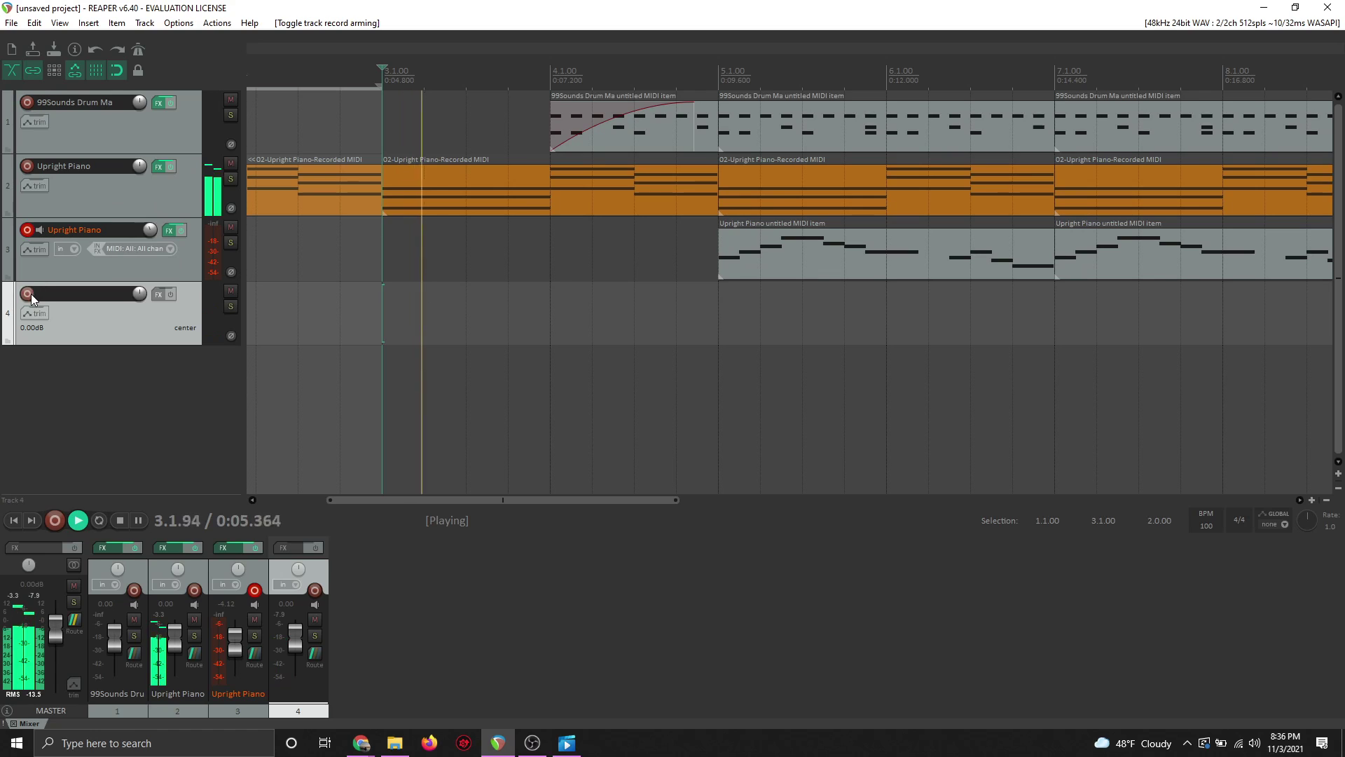
{"action": "key", "text": "space"}
{"action": "left_click", "coordinate": [25, 232]}
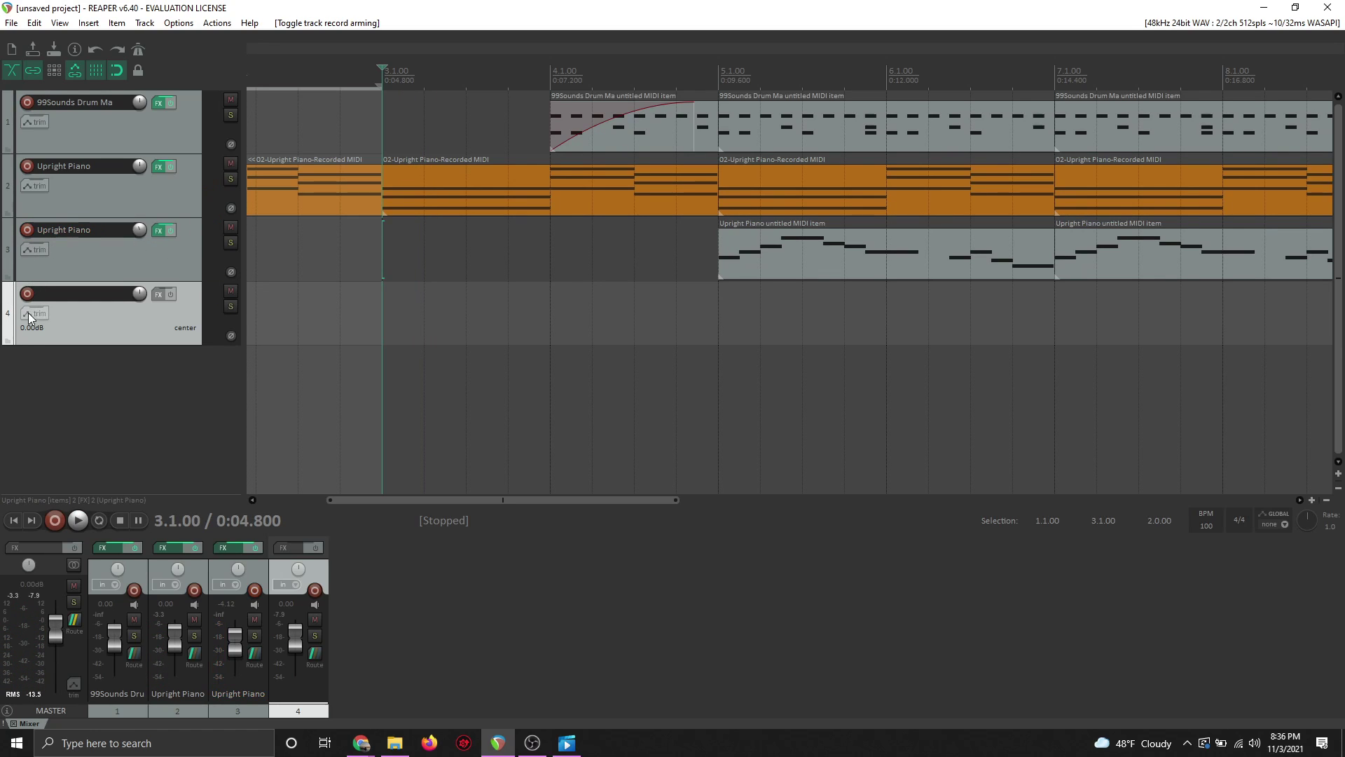
Record a very short audio take from Input 1 on the new track at measure 3, keep its file, and disarm the track
{"action": "left_click", "coordinate": [25, 298]}
{"action": "left_click", "coordinate": [54, 520]}
{"action": "key", "text": "space"}
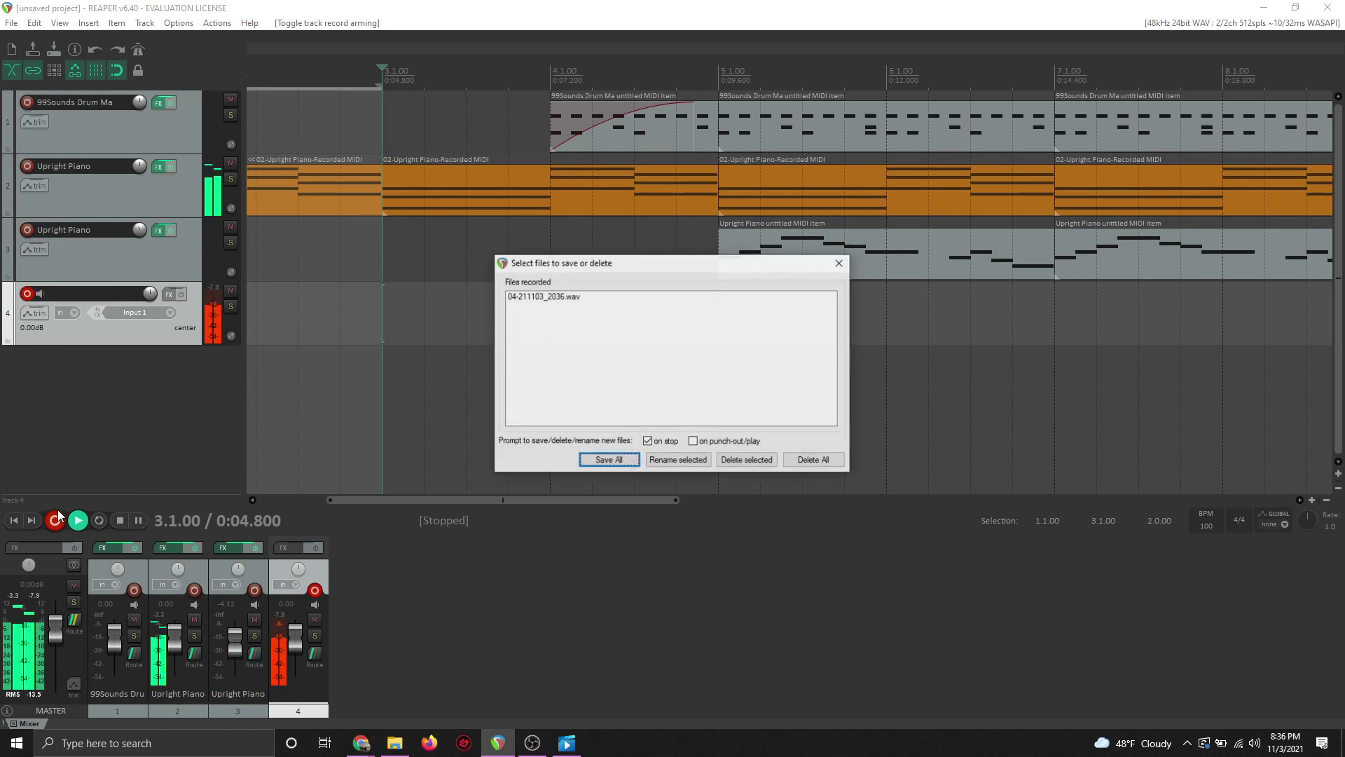
{"action": "left_click", "coordinate": [840, 264]}
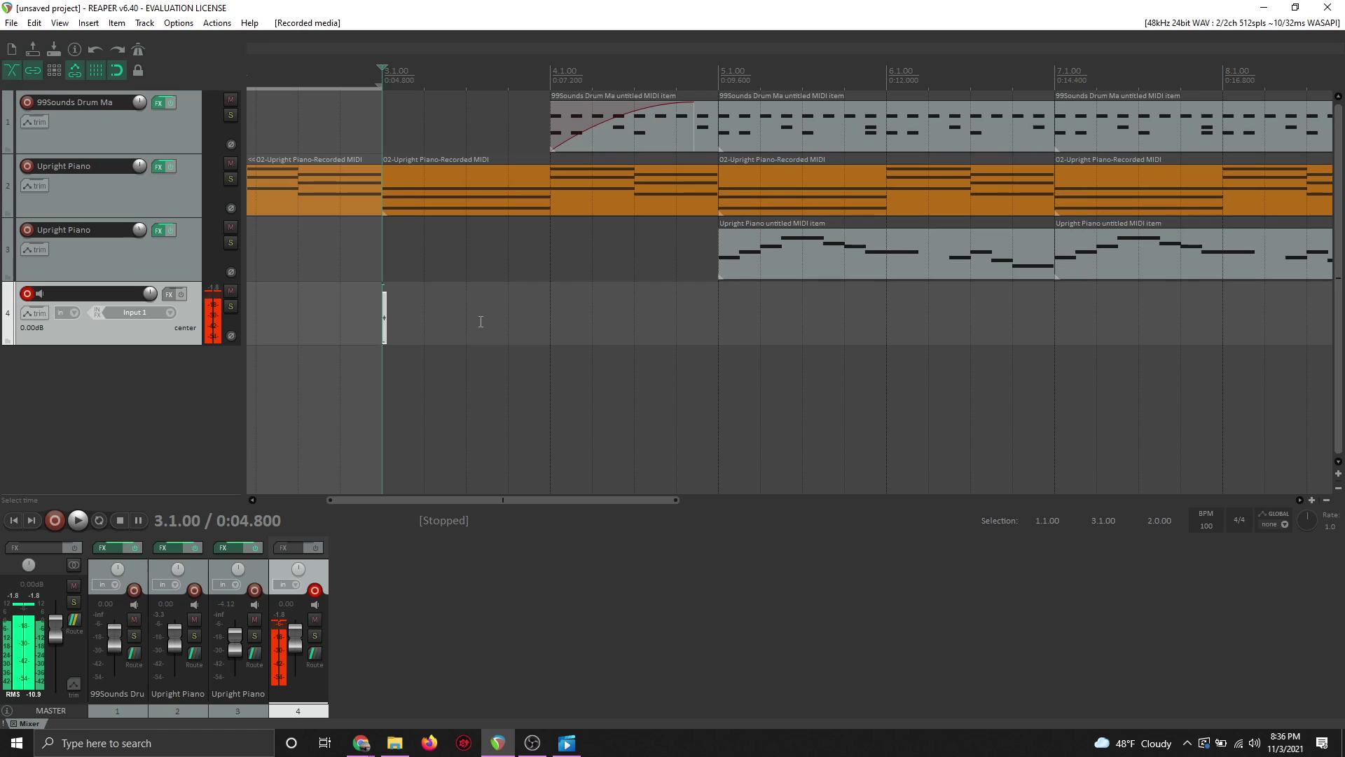
{"action": "left_click", "coordinate": [28, 295]}
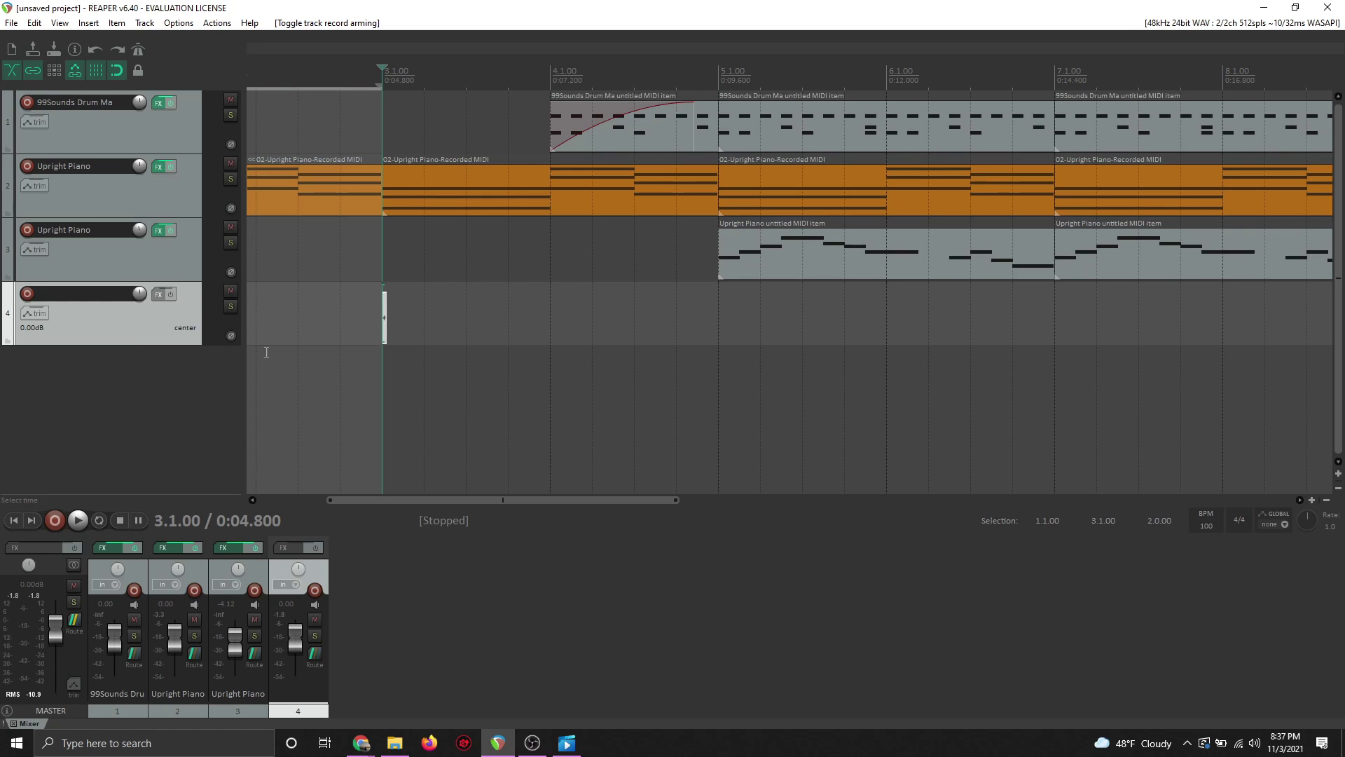
{"action": "double_click", "coordinate": [384, 302]}
{"action": "left_click", "coordinate": [810, 155]}
{"action": "scroll", "coordinate": [386, 346], "scroll_direction": "down", "scroll_amount": 1}
{"action": "scroll", "coordinate": [386, 343], "scroll_direction": "up", "scroll_amount": 1}
{"action": "scroll", "coordinate": [384, 312], "scroll_direction": "right", "scroll_amount": 3}
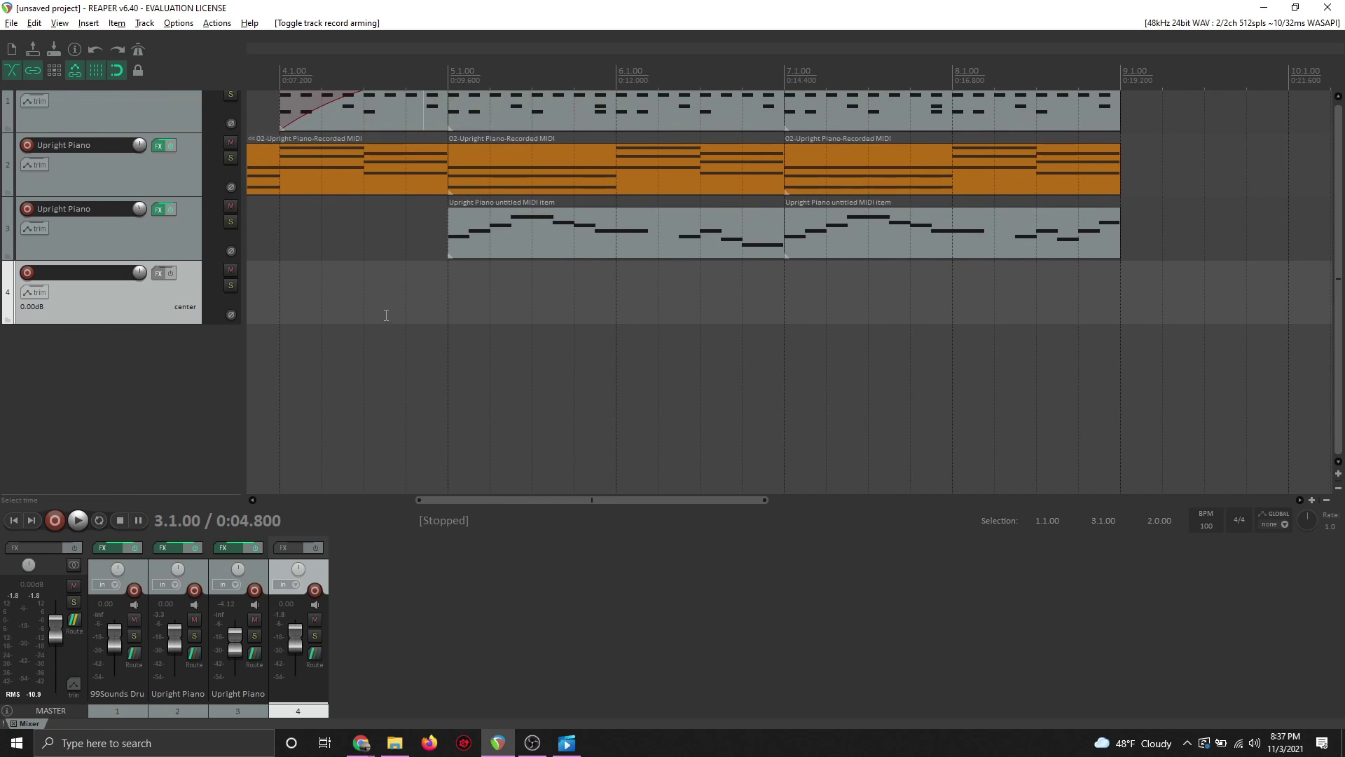
{"action": "scroll", "coordinate": [386, 315], "scroll_direction": "left", "scroll_amount": 4}
{"action": "key", "text": "alt"}
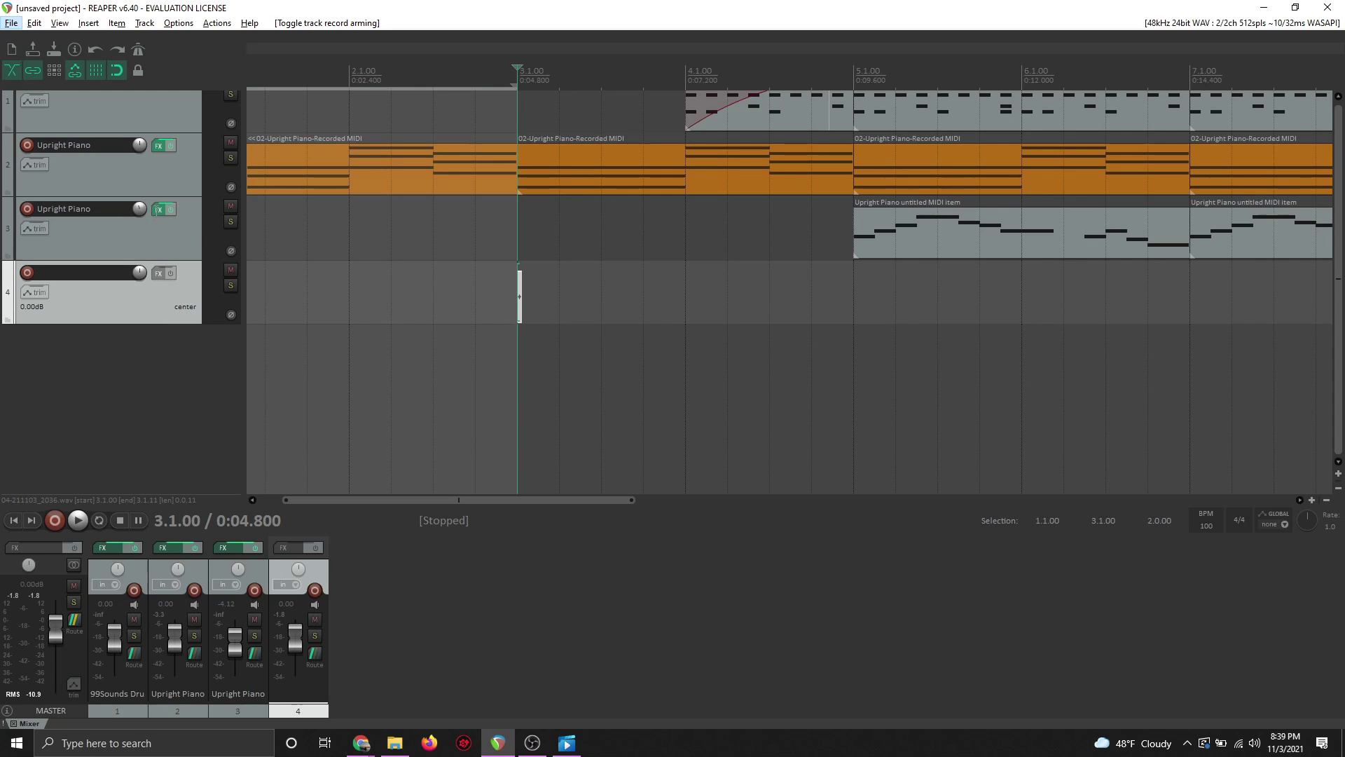
Browse the Cockos plug-ins available for the melody track's effects chain and close the chain without adding any
{"action": "left_click", "coordinate": [158, 210]}
{"action": "left_click", "coordinate": [678, 437]}
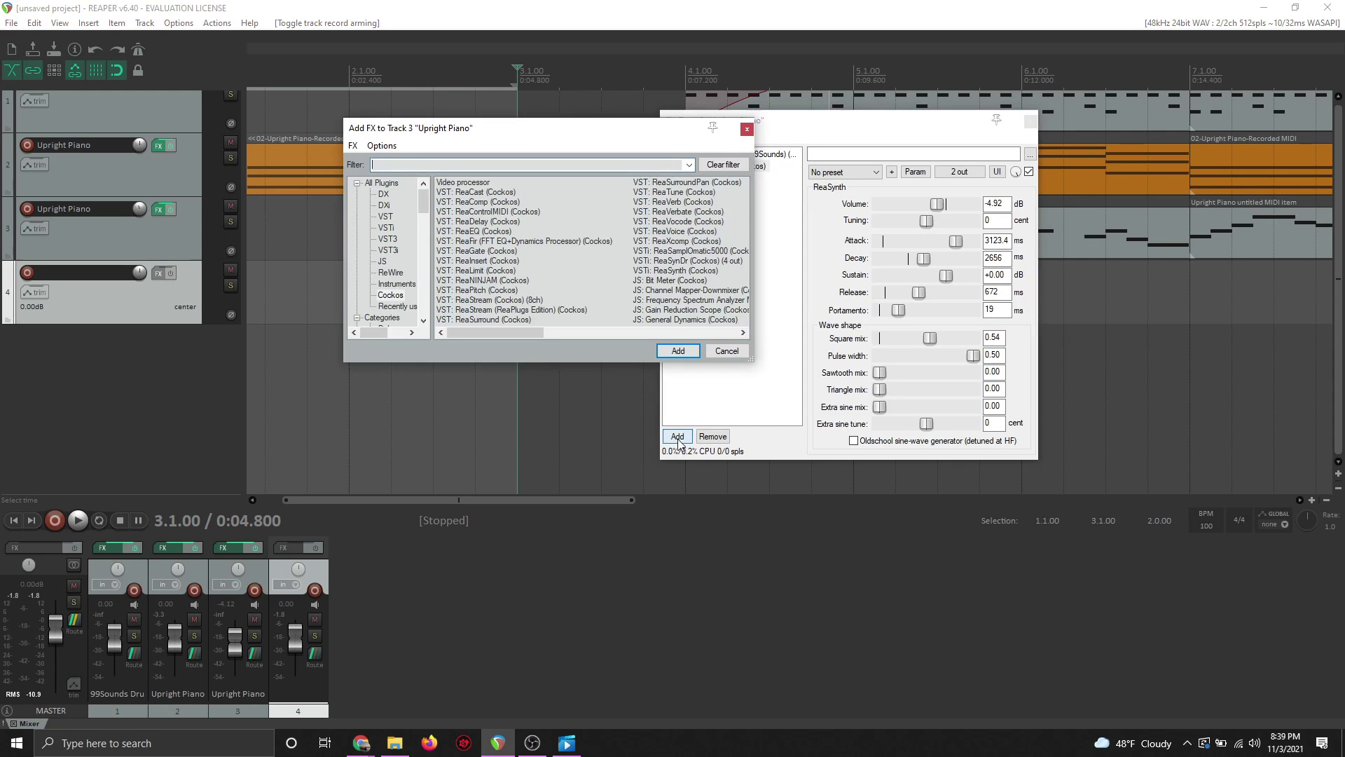
{"action": "scroll", "coordinate": [550, 261], "scroll_direction": "up", "scroll_amount": 1}
{"action": "left_click", "coordinate": [508, 270]}
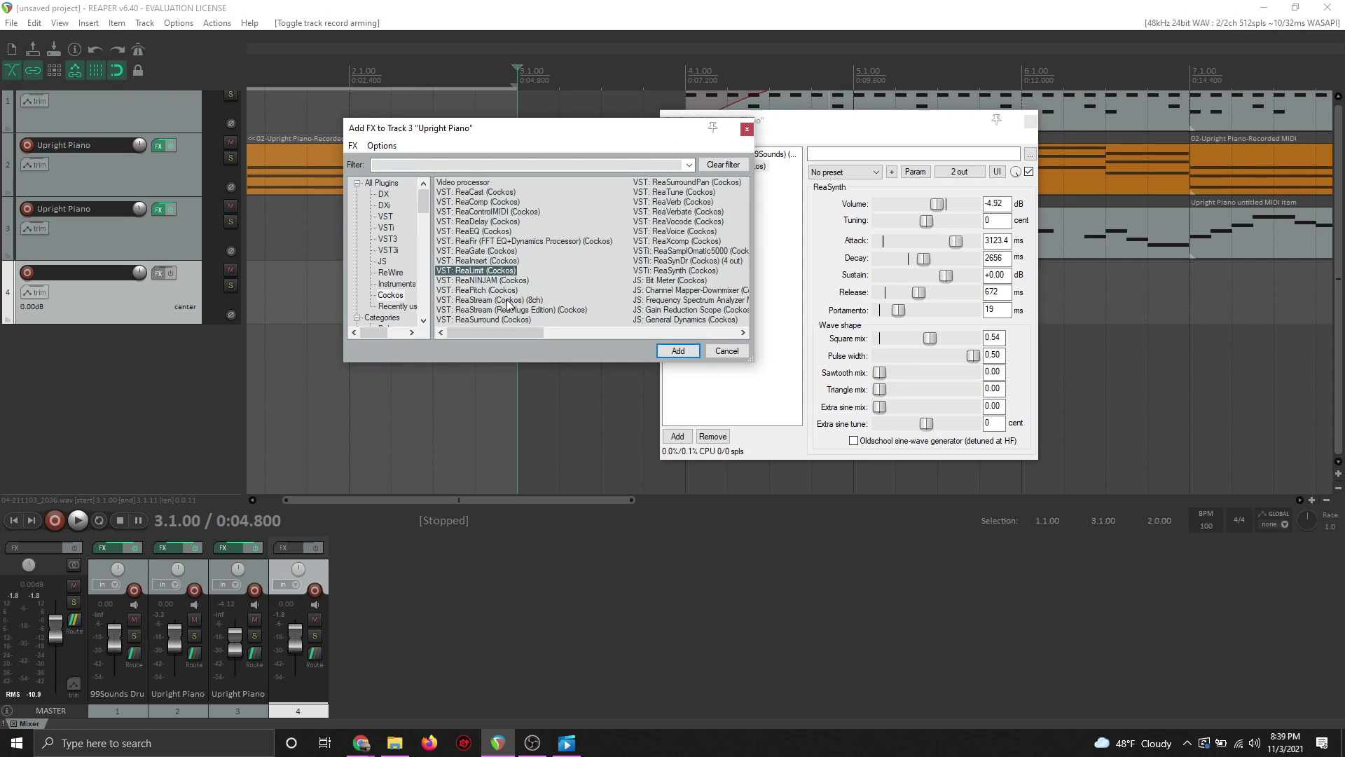
{"action": "left_click", "coordinate": [679, 300]}
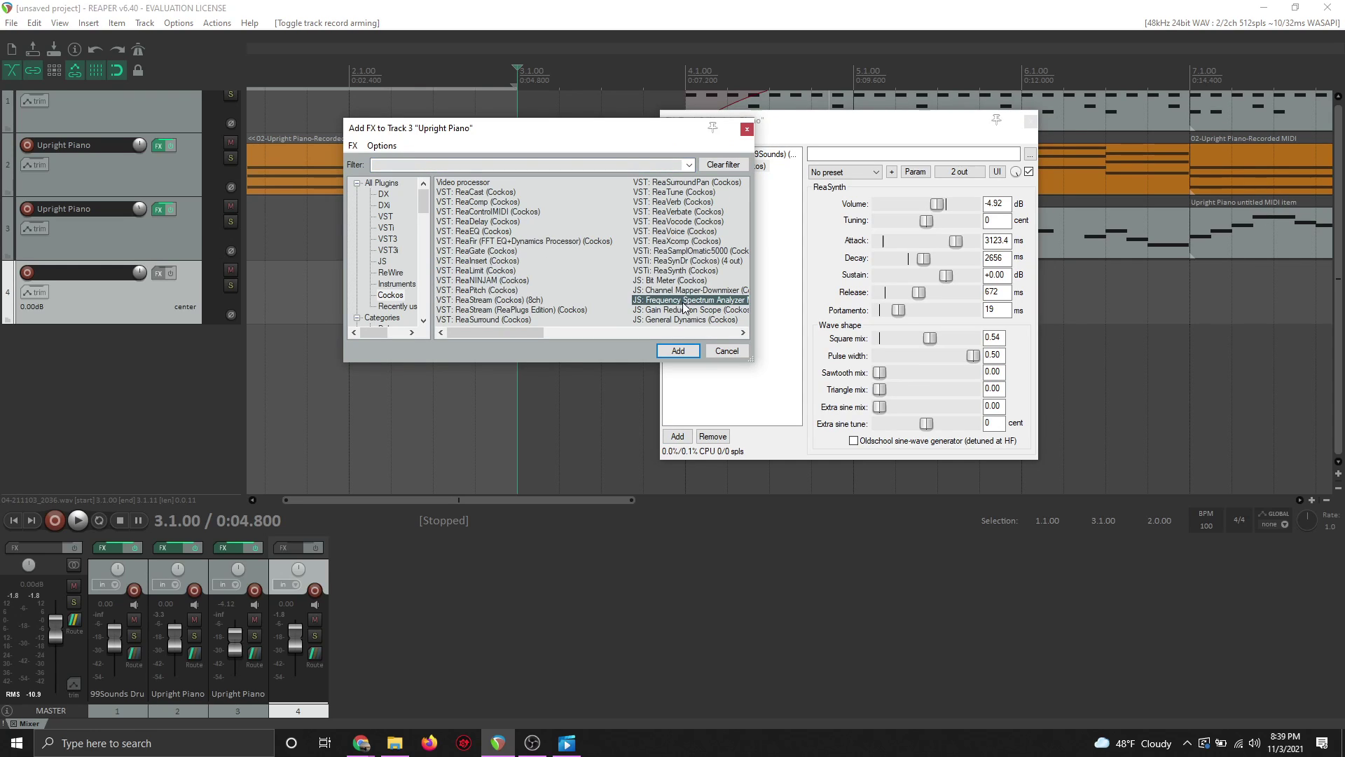
{"action": "left_click", "coordinate": [690, 231]}
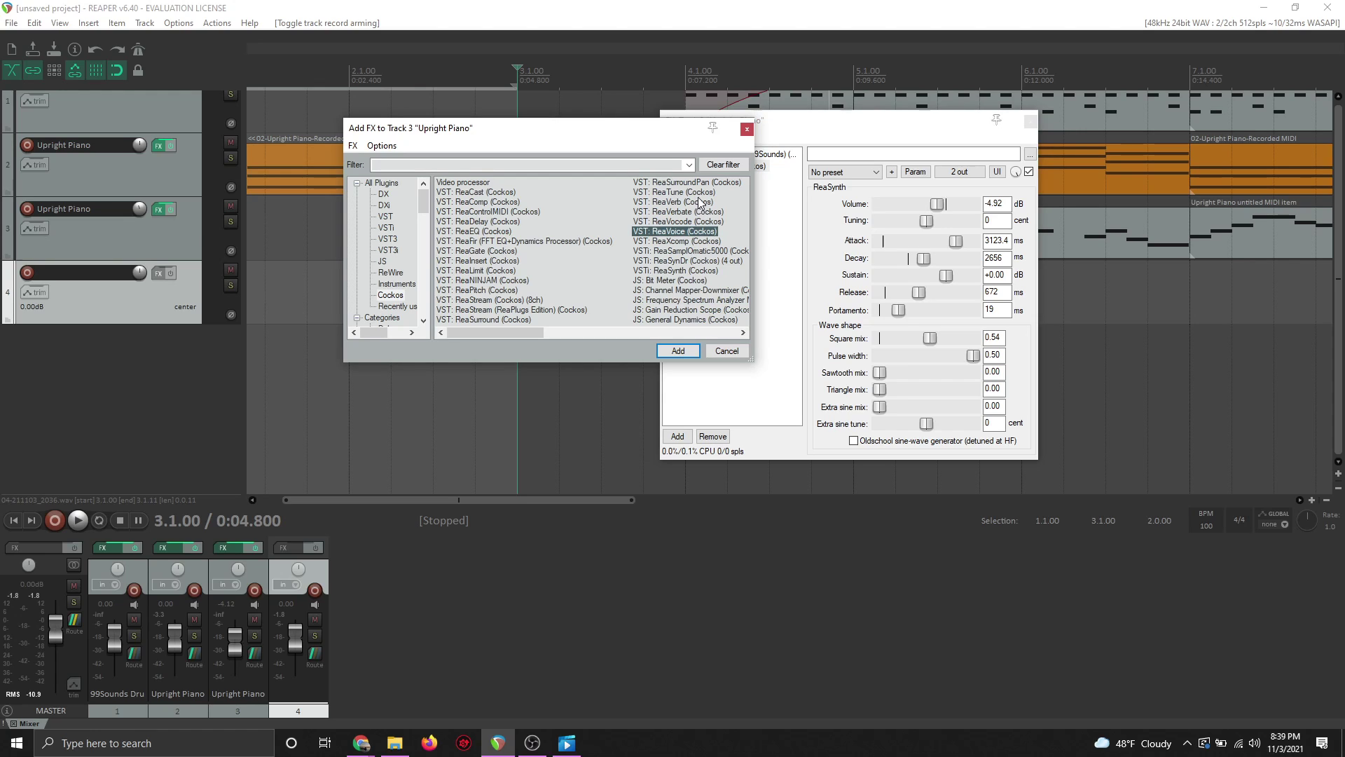
{"action": "left_click", "coordinate": [677, 260]}
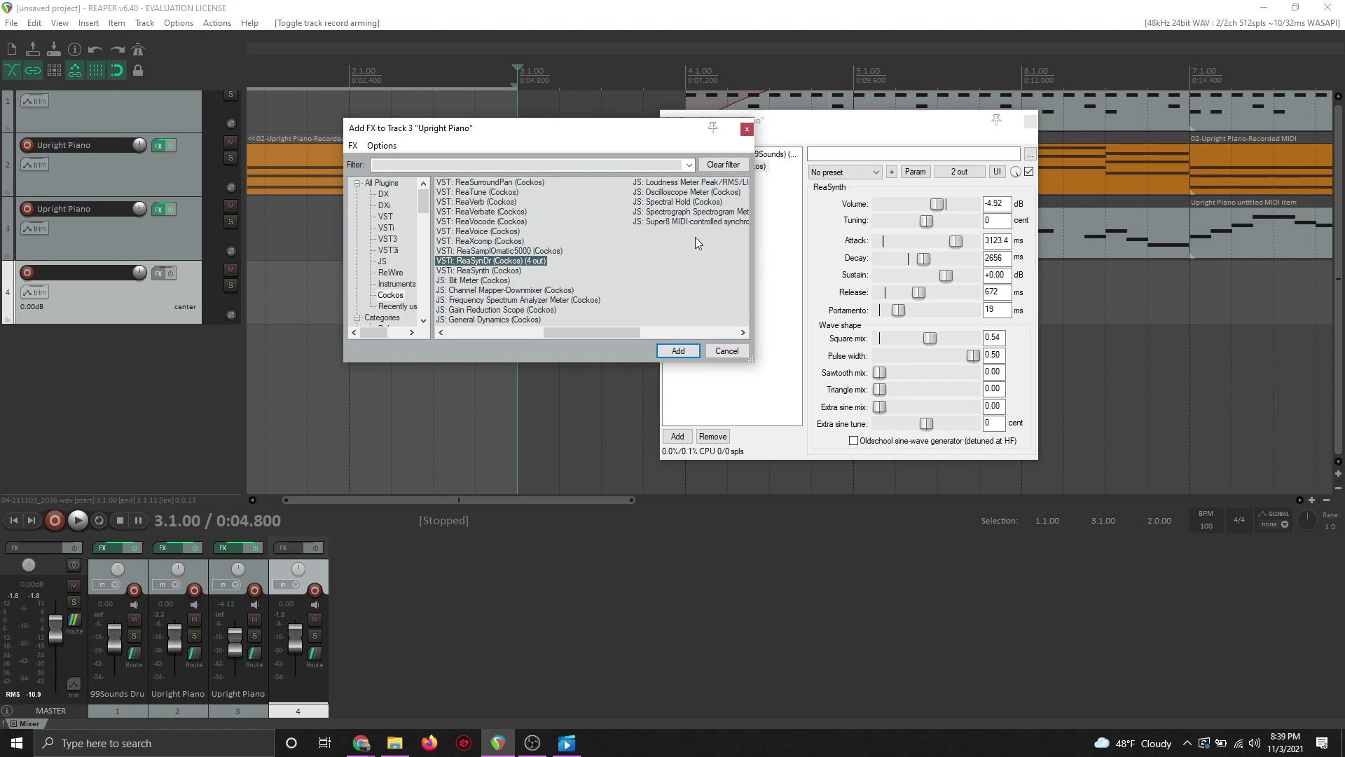
{"action": "left_click", "coordinate": [690, 210]}
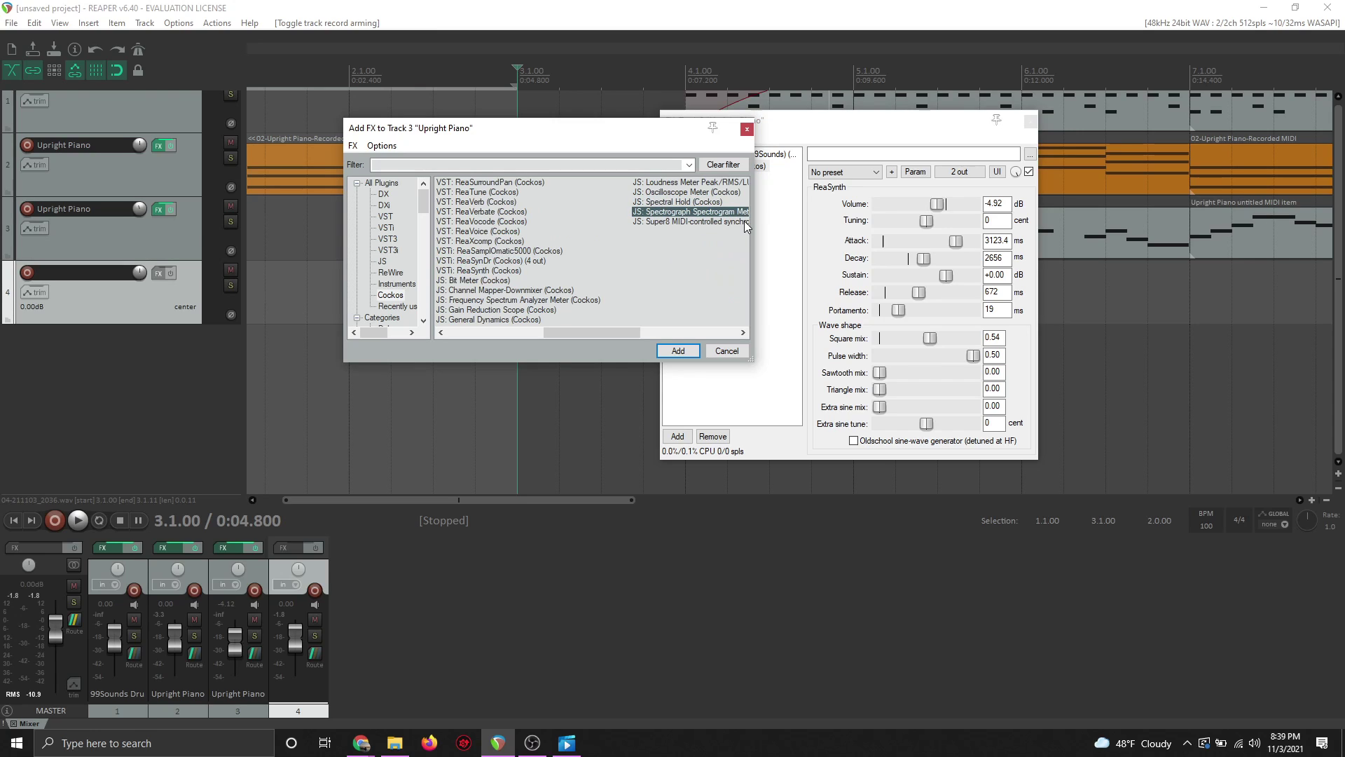
{"action": "left_click", "coordinate": [714, 202]}
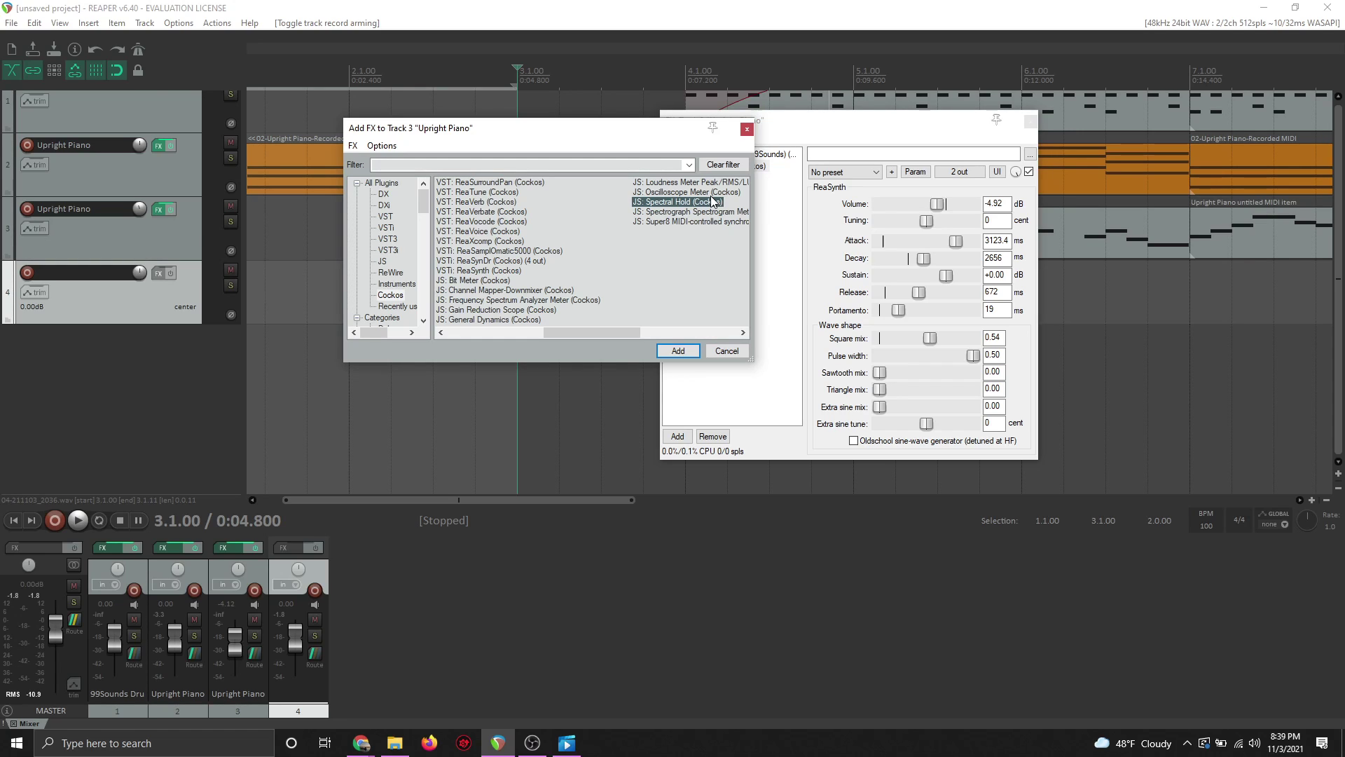
{"action": "left_click", "coordinate": [746, 129]}
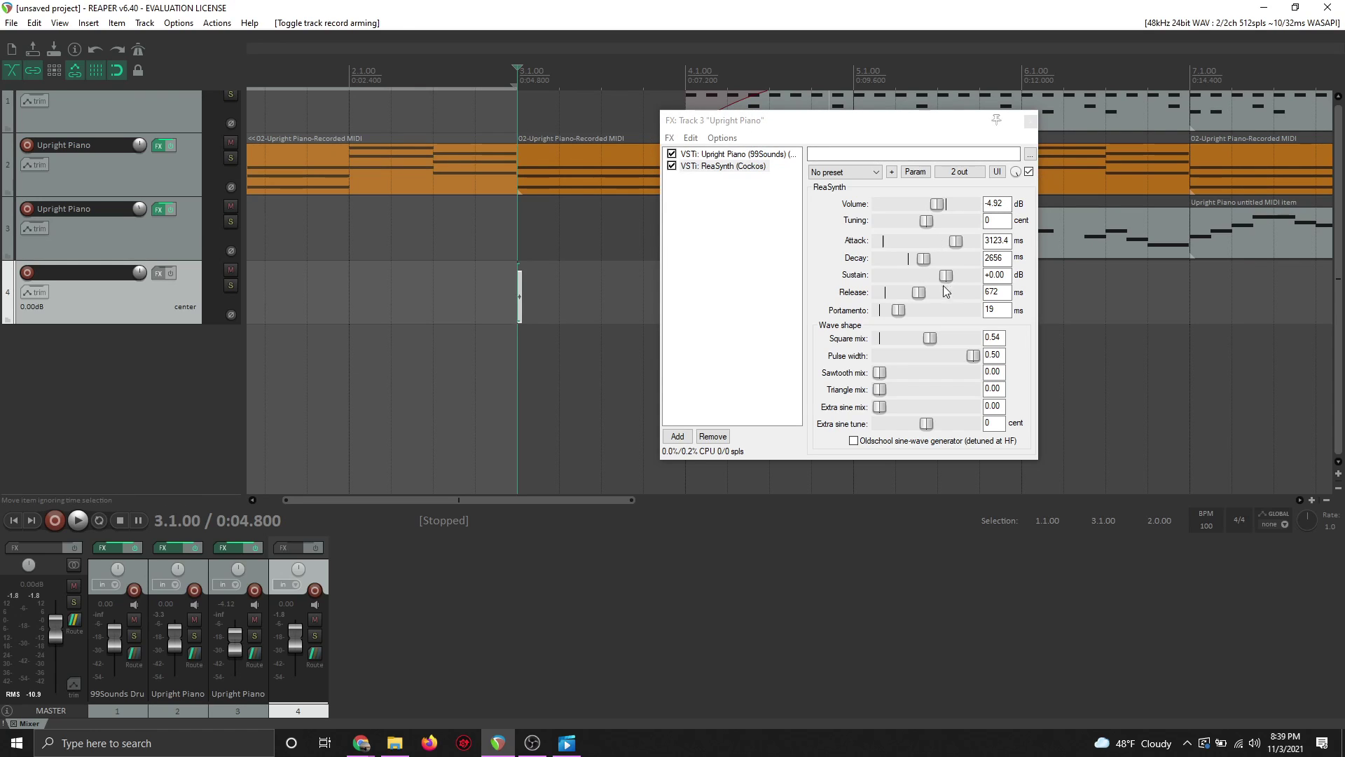
{"action": "left_click", "coordinate": [1029, 121]}
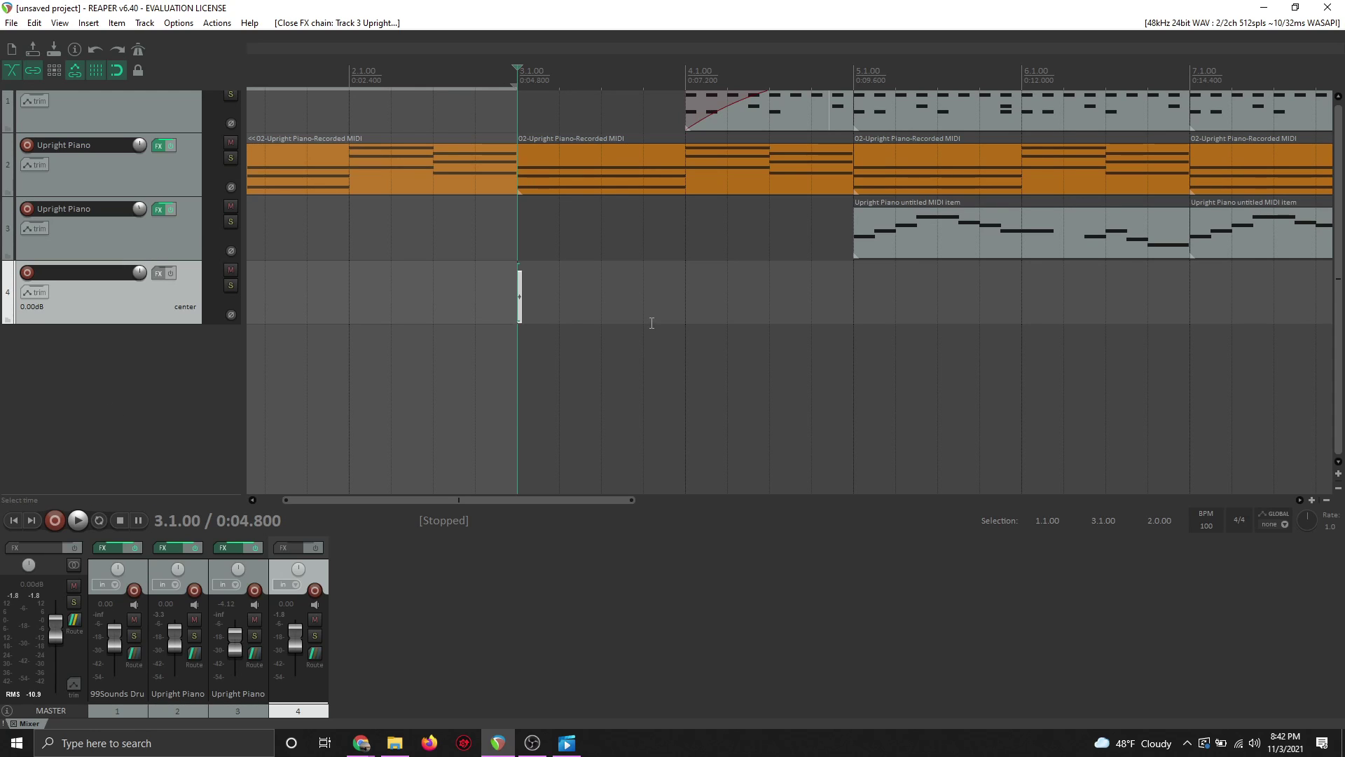
Review the notes of the first melody item and the ReaSynth settings on its track, and close both windows without changes
{"action": "left_click", "coordinate": [908, 257]}
{"action": "double_click", "coordinate": [908, 258]}
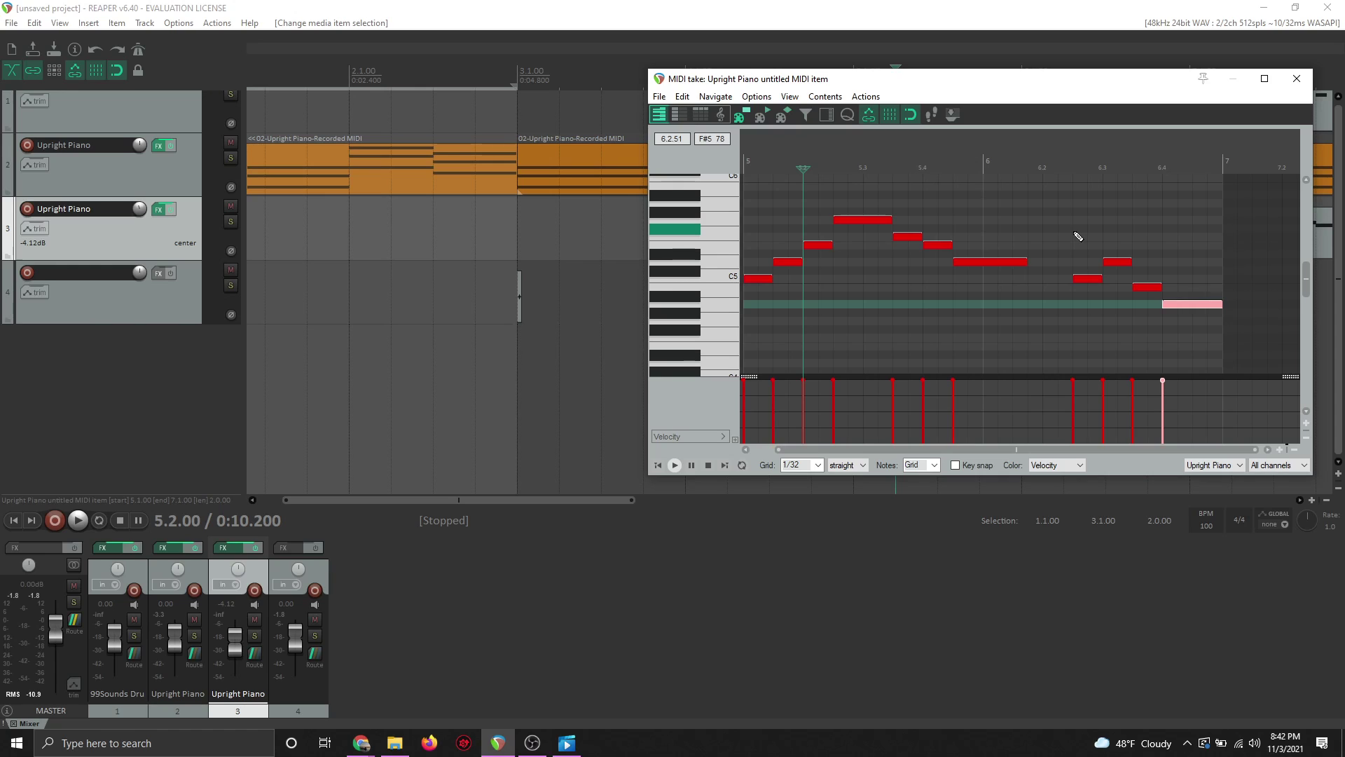
{"action": "left_click", "coordinate": [1295, 79]}
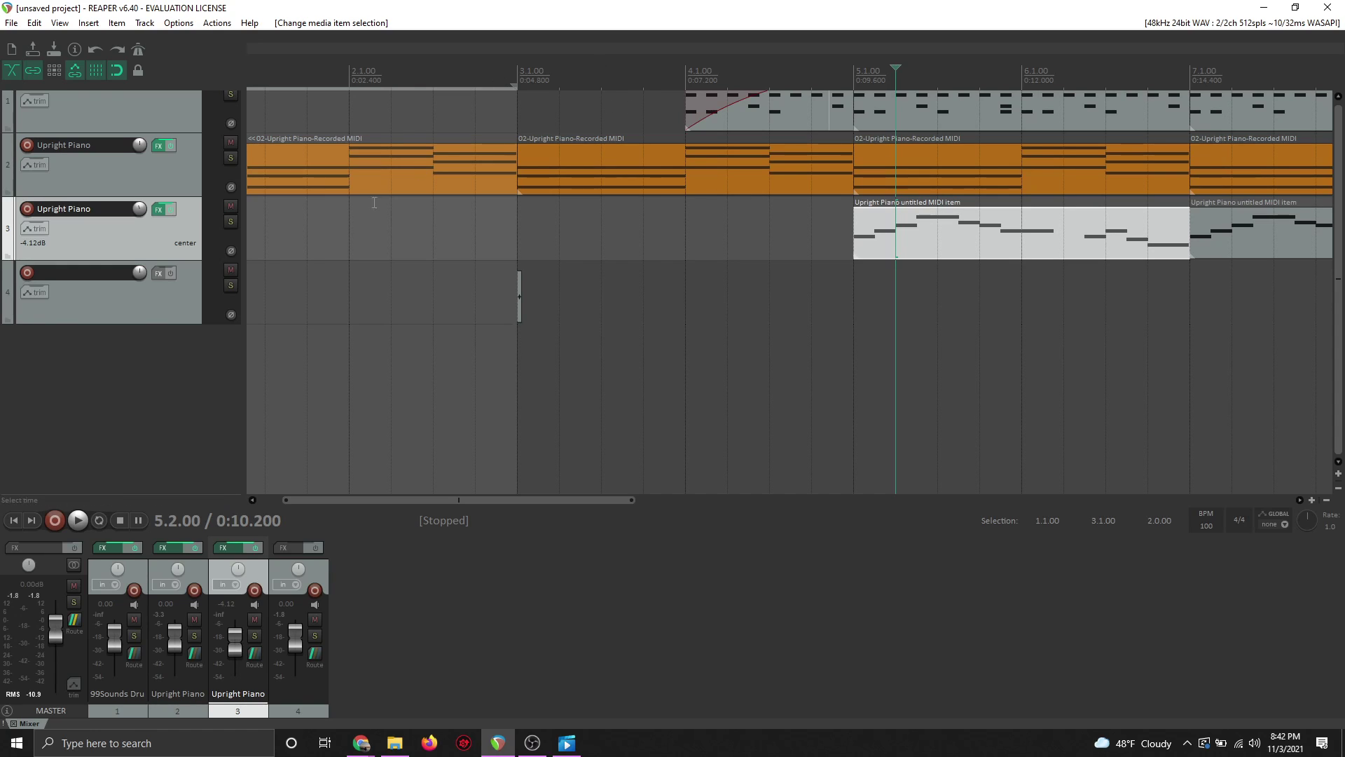
{"action": "left_click", "coordinate": [156, 209]}
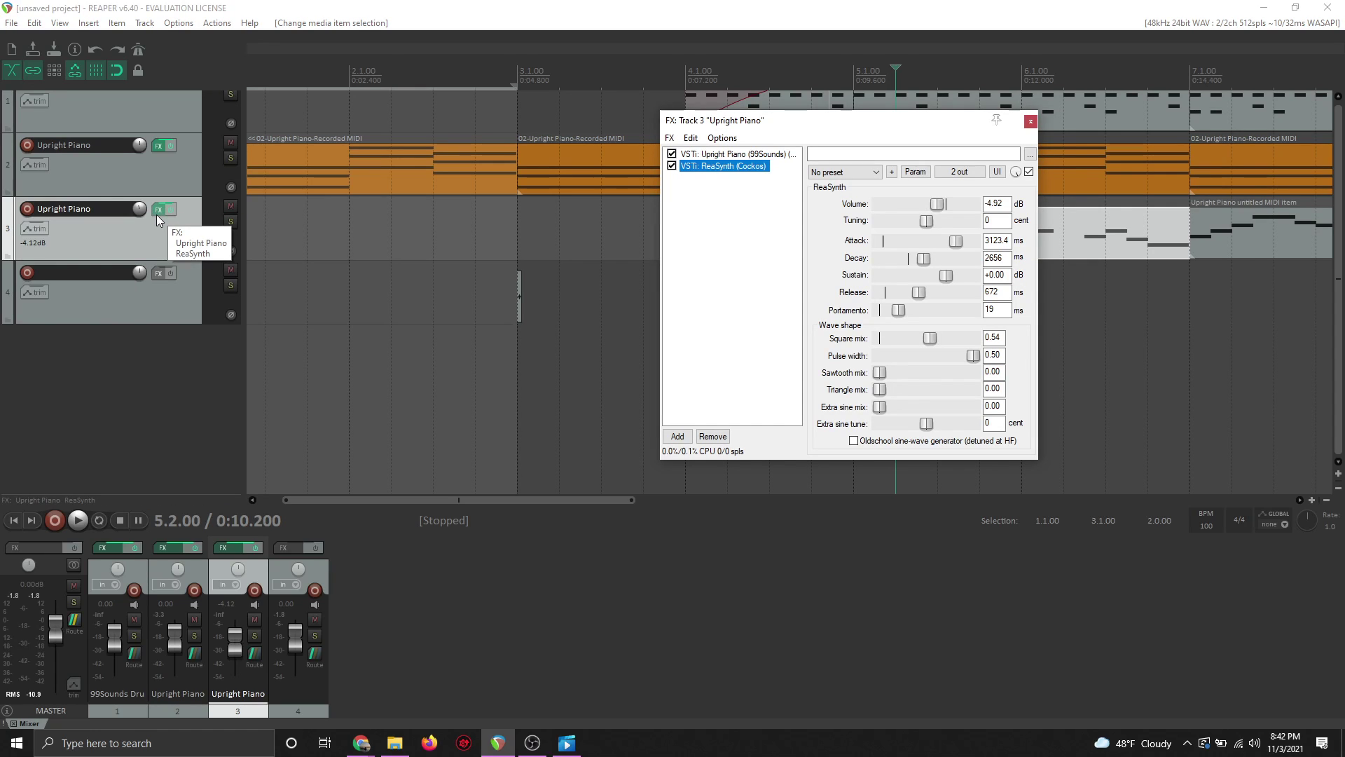
{"action": "left_click", "coordinate": [1031, 123]}
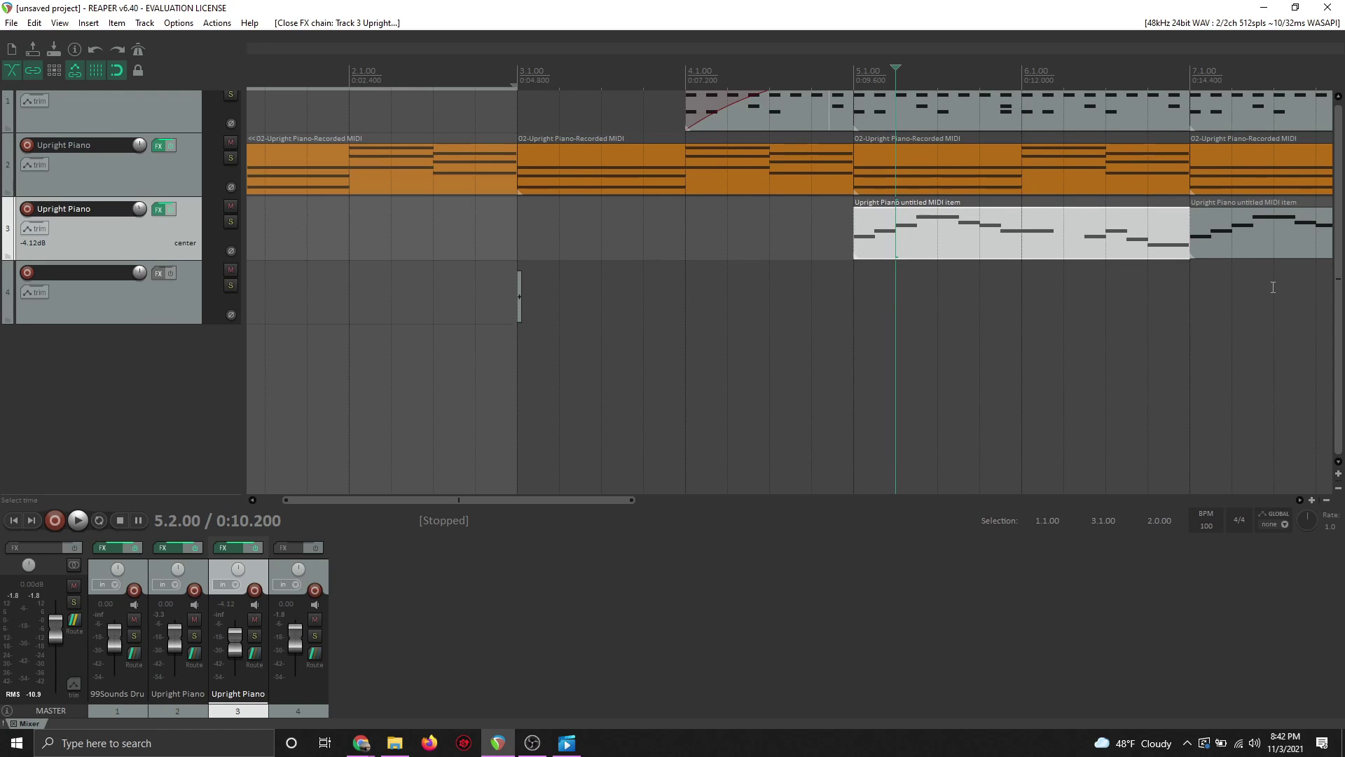
{"action": "left_click", "coordinate": [163, 211]}
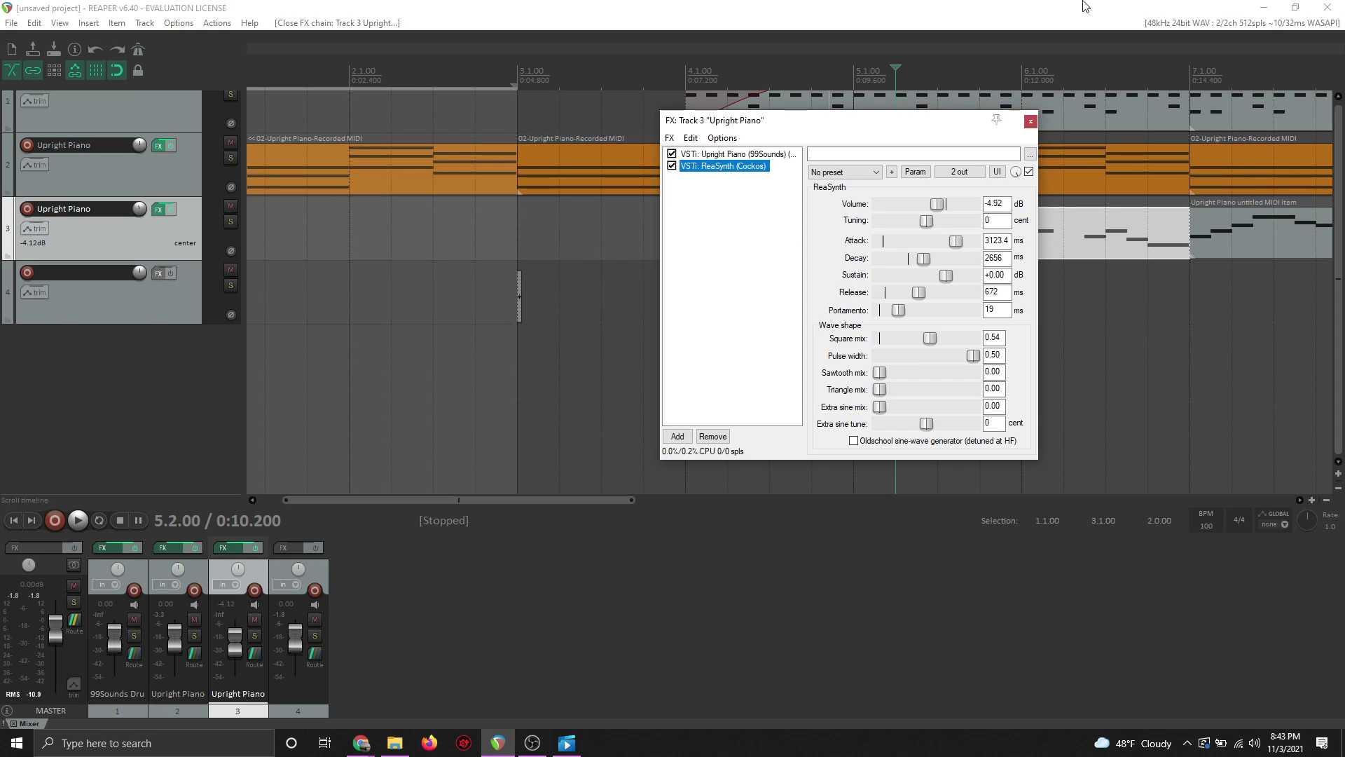
{"action": "left_click", "coordinate": [1031, 121]}
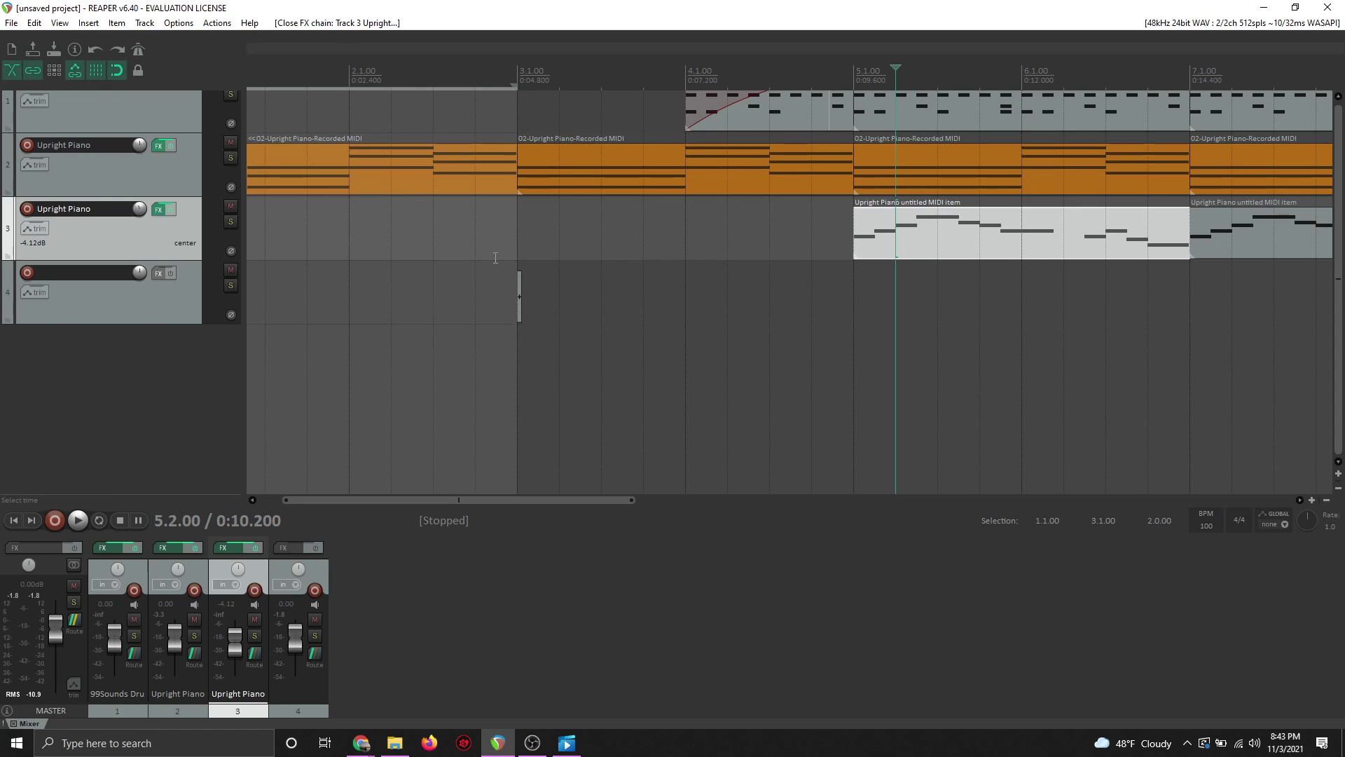
Delete the short audio clip from the new track, and clear the time selection with the edit cursor at 1.3.00
{"action": "left_click_drag", "start_coordinate": [570, 310], "coordinate": [479, 302]}
{"action": "key", "text": "Delete"}
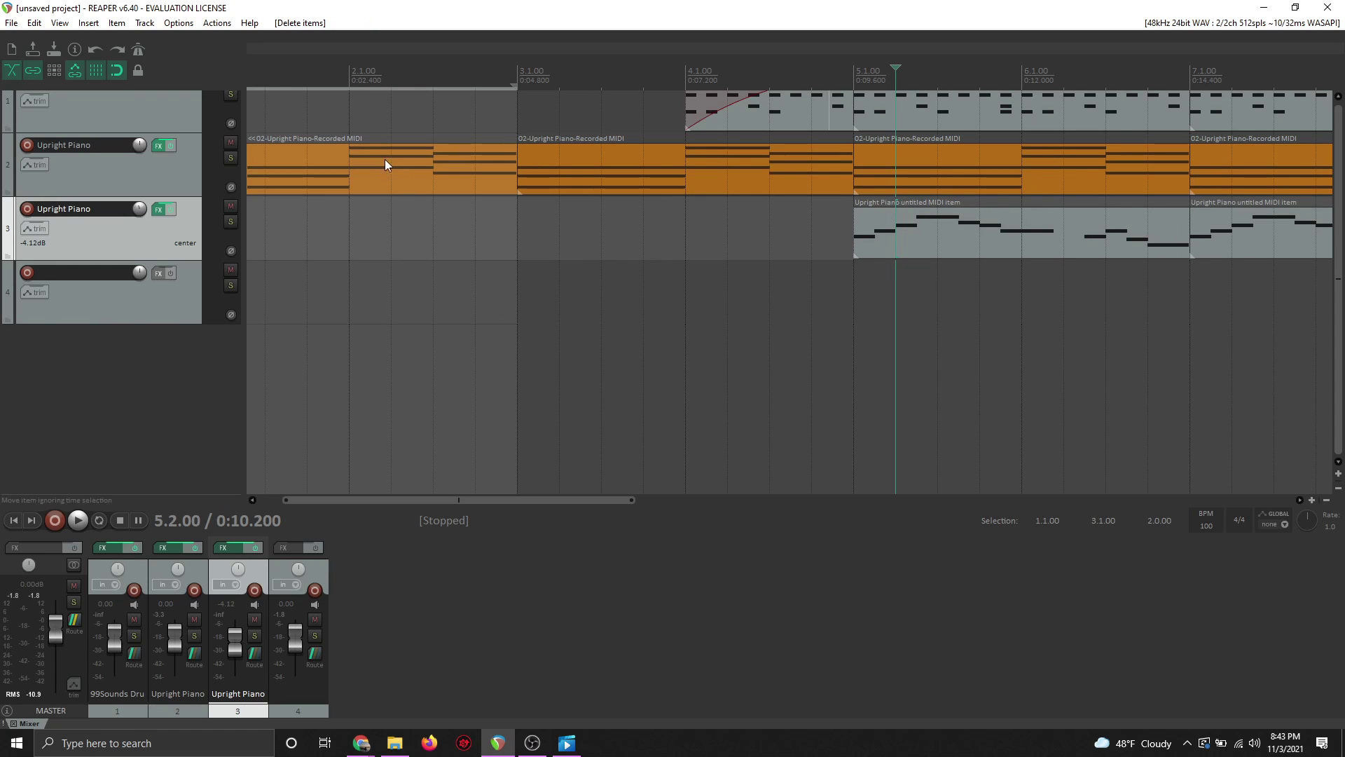
{"action": "key", "text": "space"}
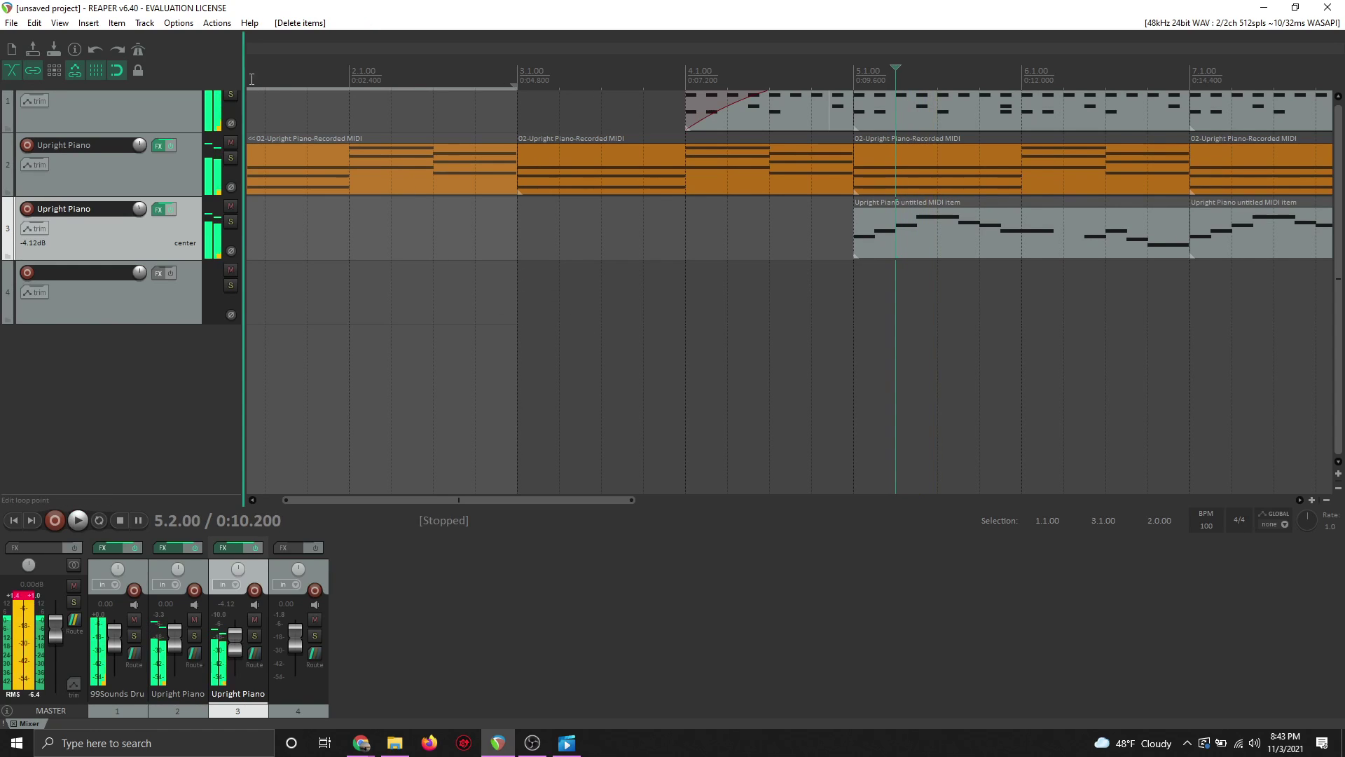
{"action": "key", "text": "space"}
{"action": "left_click", "coordinate": [259, 69]}
{"action": "left_click_drag", "start_coordinate": [259, 70], "coordinate": [266, 70]}
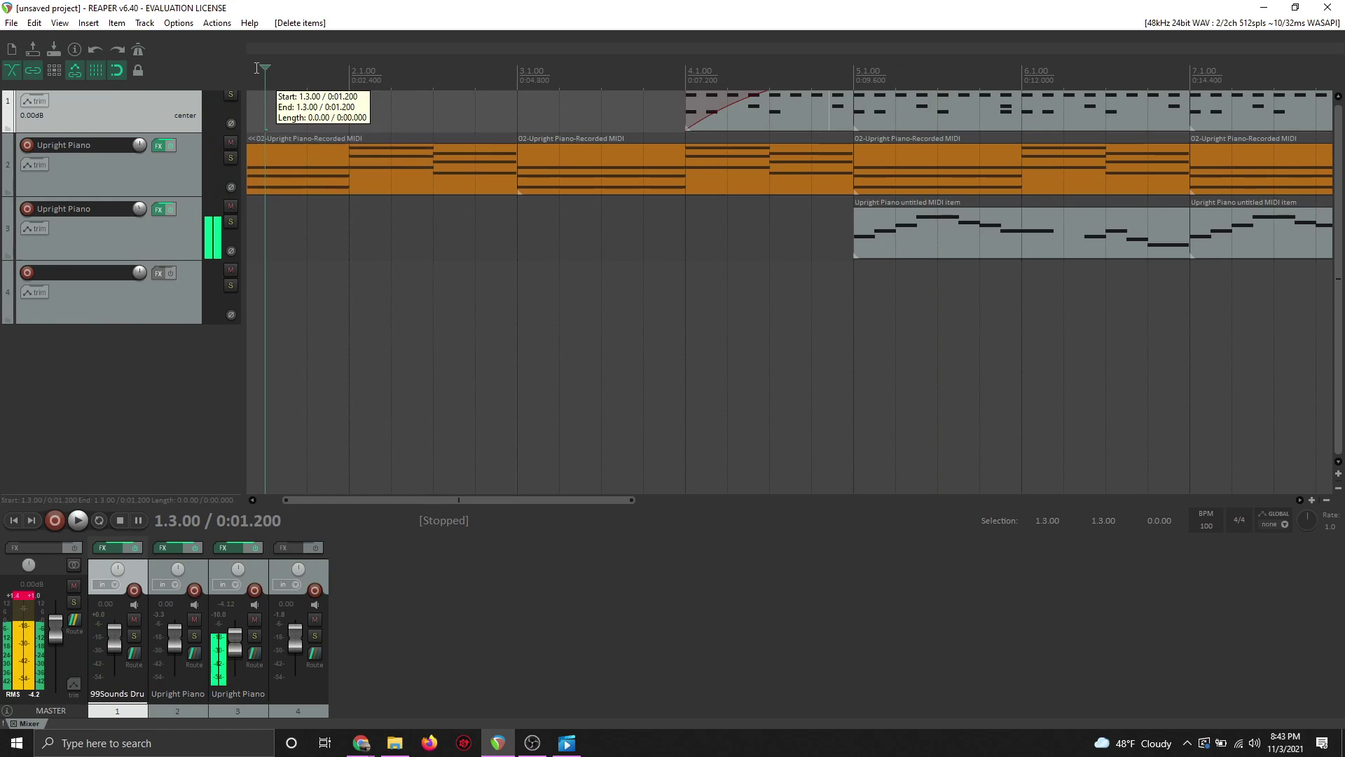
Play the whole piece through from the project start to check the arrangement, and stop playback
{"action": "key", "text": "space"}
{"action": "key", "text": "space"}
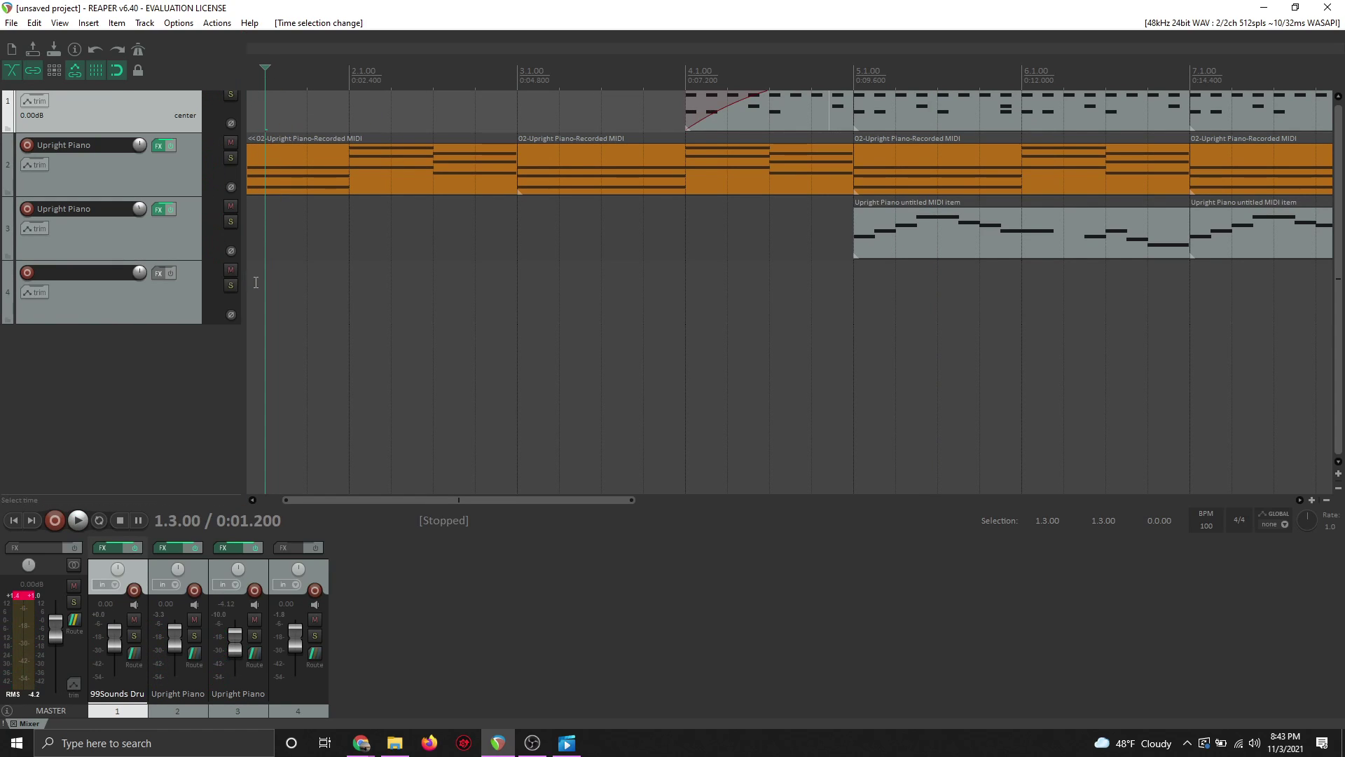
{"action": "left_click", "coordinate": [254, 280]}
{"action": "key", "text": "Home"}
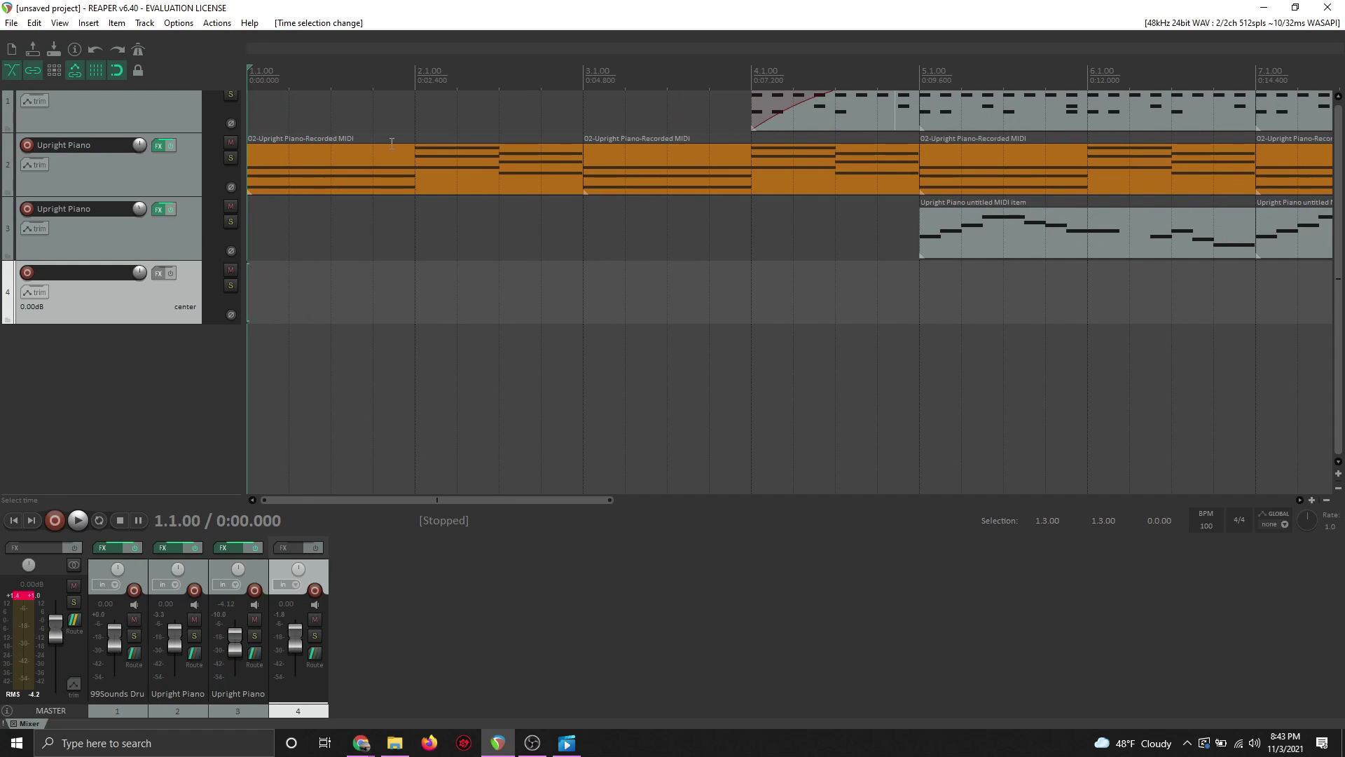
{"action": "key", "text": "space"}
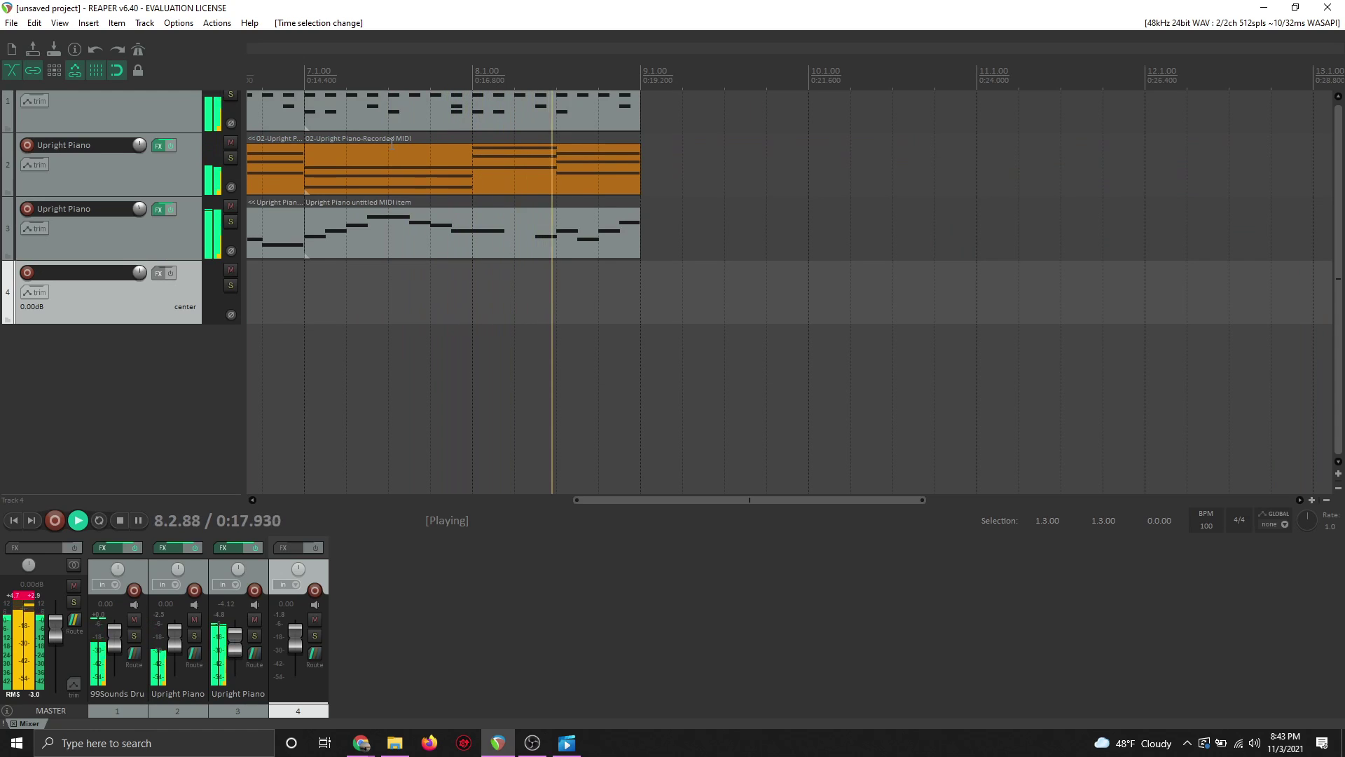
{"action": "key", "text": "space"}
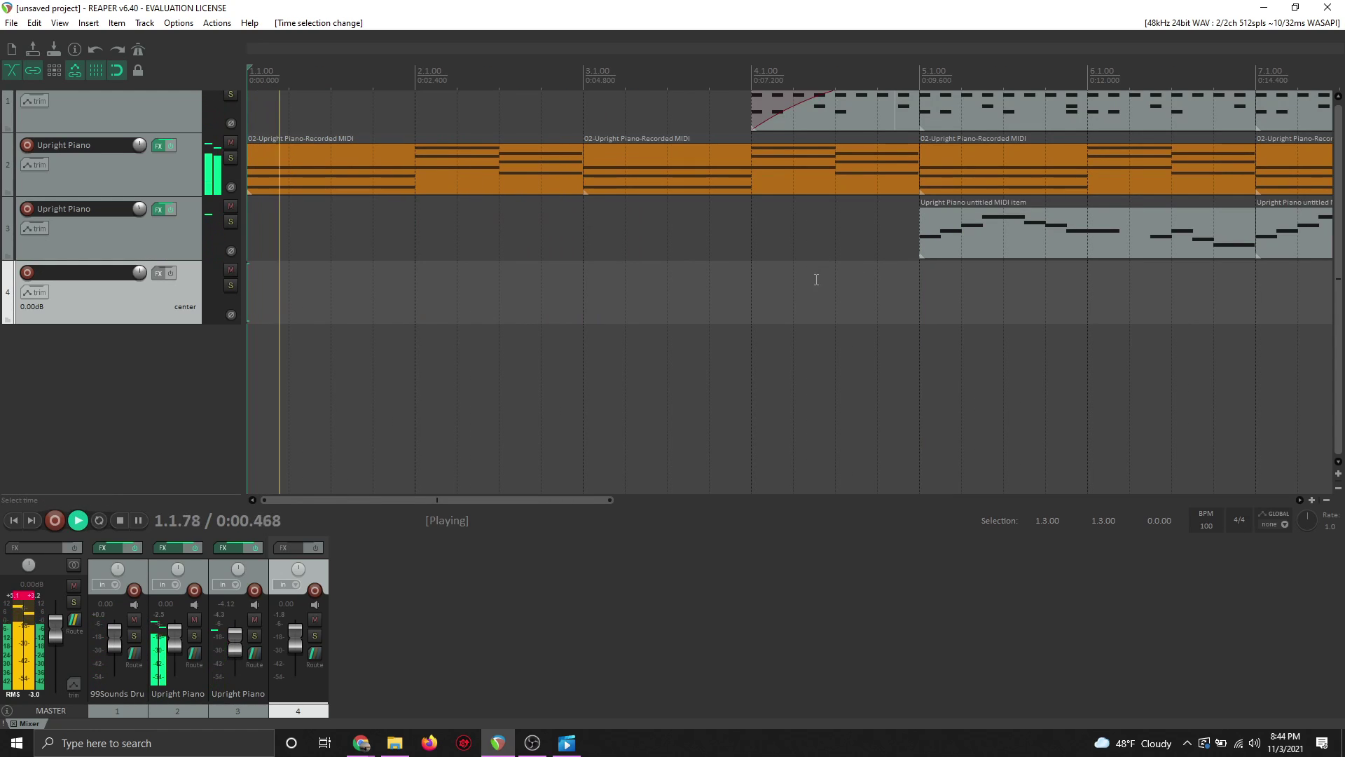
{"action": "left_click", "coordinate": [813, 280]}
{"action": "key", "text": "space"}
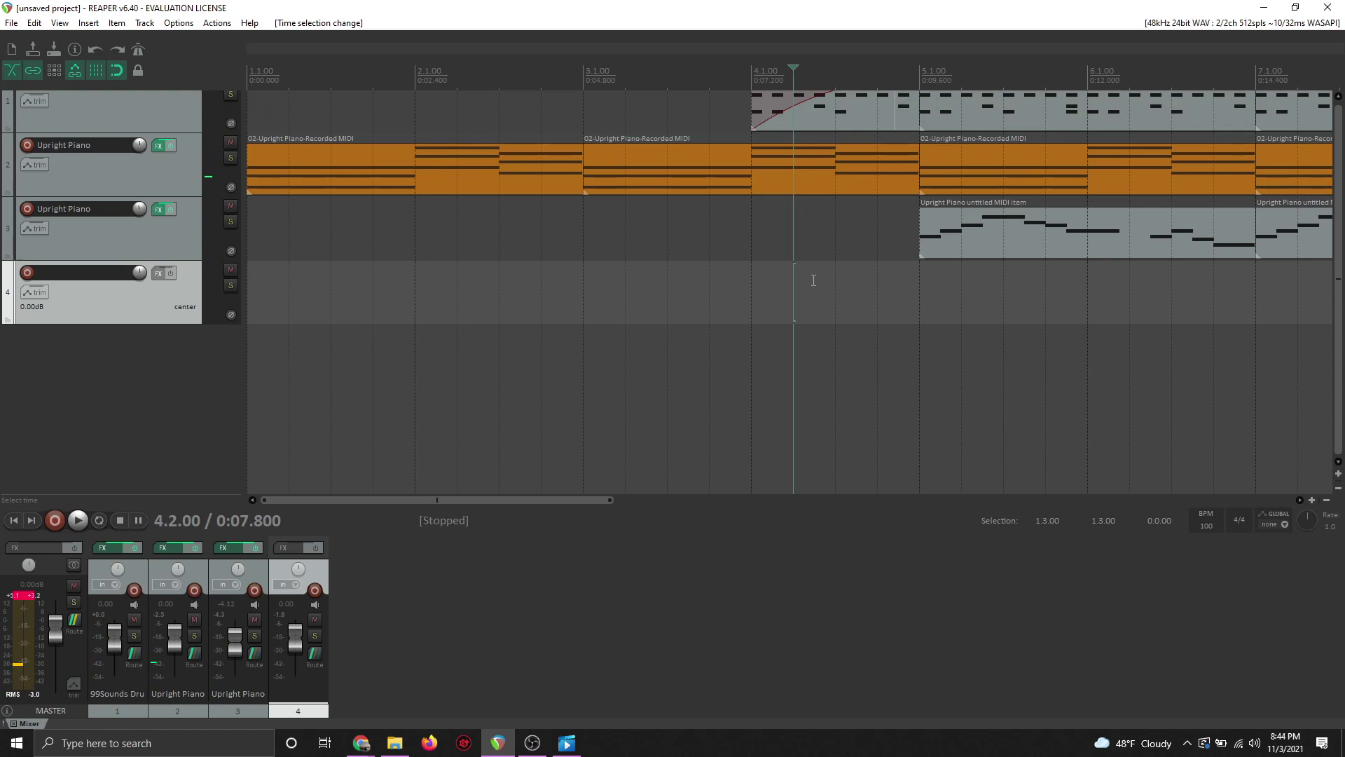